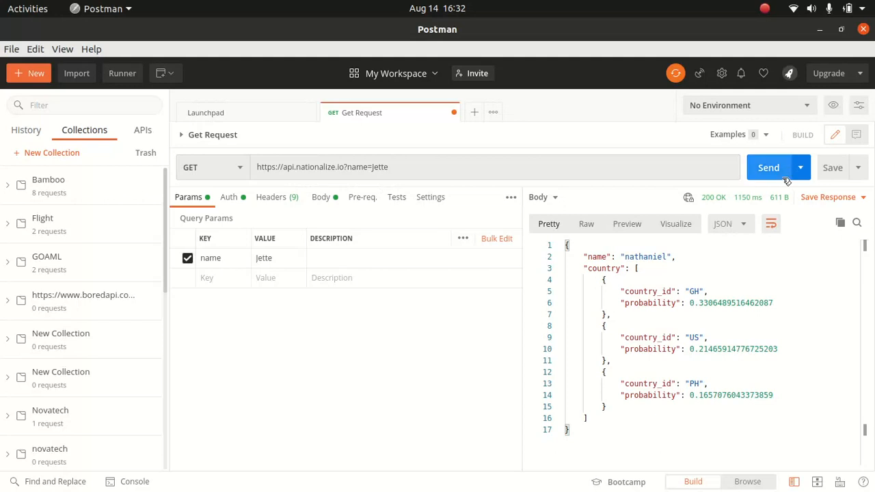
# - Send the prepared GET request to the nationalize.io API and highlight the returned name in the response body
pyautogui.click(763, 168)
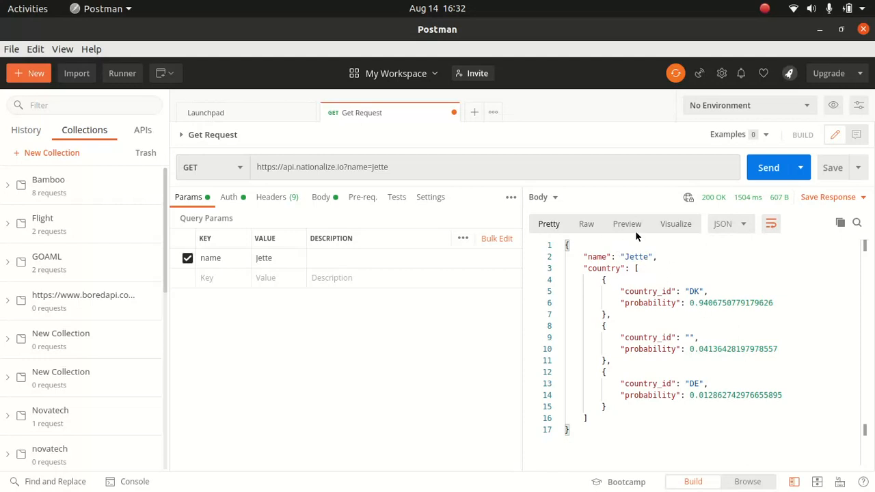
pyautogui.moveTo(654, 257); pyautogui.dragTo(623, 257)
# - Replace the name parameter in the request URL with a second sample first name, send the request, and check the returned country IDs
pyautogui.click(402, 167)
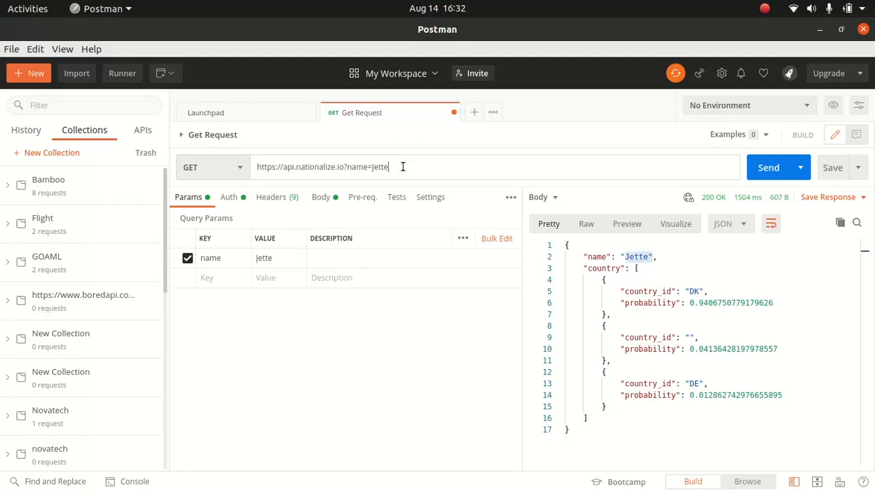
pyautogui.press('BackSpace')
pyautogui.press('BackSpace')
pyautogui.press('BackSpace')
pyautogui.press('BackSpace')
pyautogui.press('BackSpace')
pyautogui.write('Cristina')
pyautogui.click(768, 167)
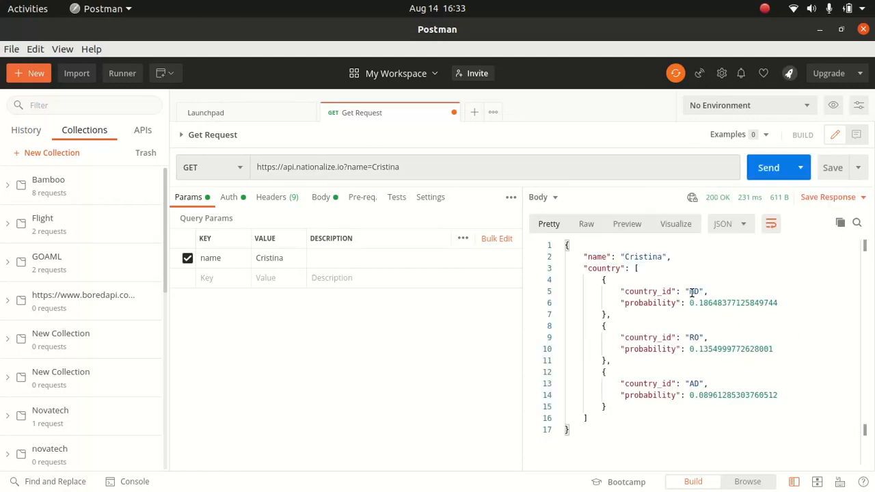
pyautogui.click(697, 337)
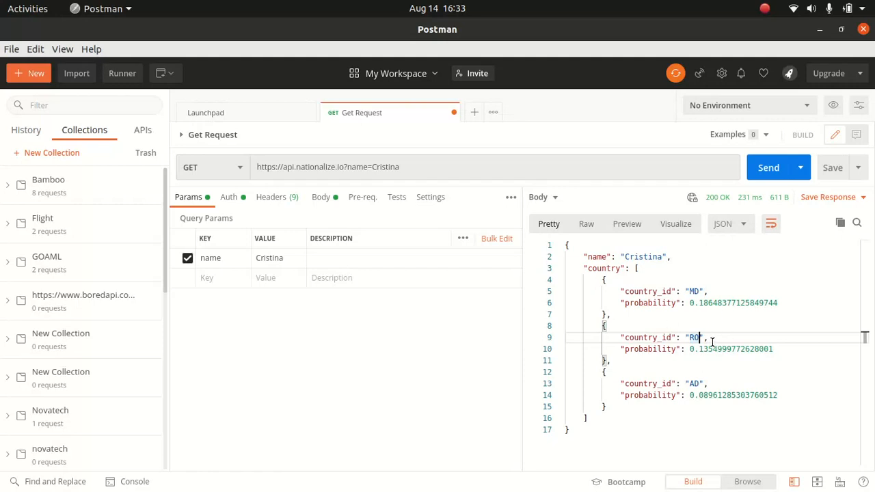
pyautogui.click(667, 368)
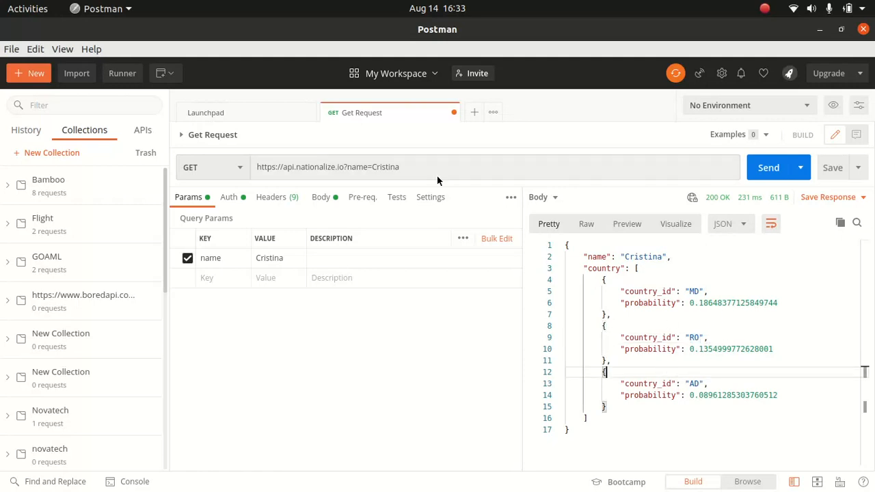
# - Replace the name parameter in the request URL with a third sample first name and send the request
pyautogui.click(418, 167)
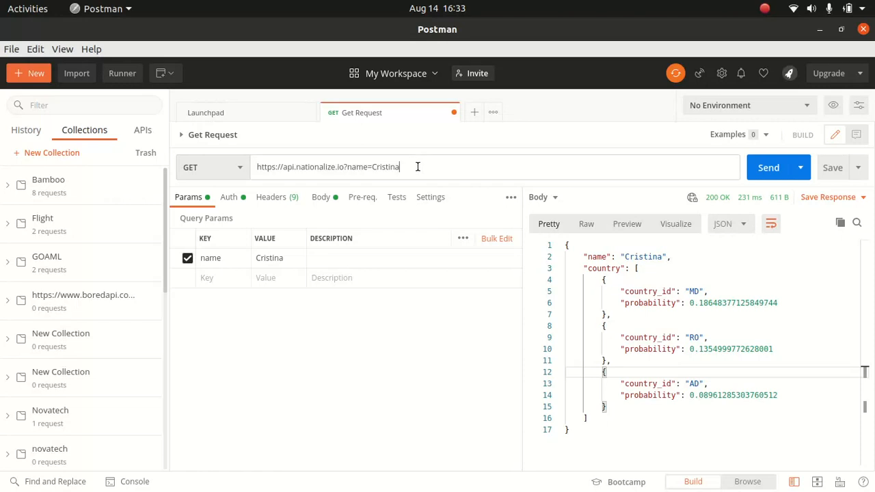
pyautogui.press('BackSpace')
pyautogui.press('BackSpace')
pyautogui.press('BackSpace')
pyautogui.press('BackSpace')
pyautogui.press('BackSpace')
pyautogui.press('BackSpace')
pyautogui.press('BackSpace')
pyautogui.press('BackSpace')
pyautogui.write('Shira')
pyautogui.hotkey('ctrl', 'Return')
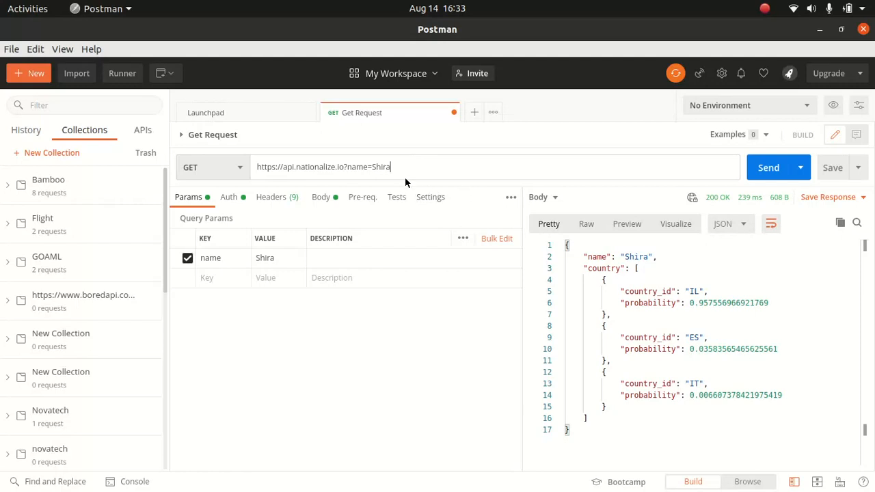
# - Replace the name parameter in the request URL with a fourth sample first name and send the request
pyautogui.press('BackSpace')
pyautogui.press('BackSpace')
pyautogui.press('BackSpace')
pyautogui.press('BackSpace')
pyautogui.press('BackSpace')
pyautogui.write('Esther')
pyautogui.hotkey('ctrl', 'Return')
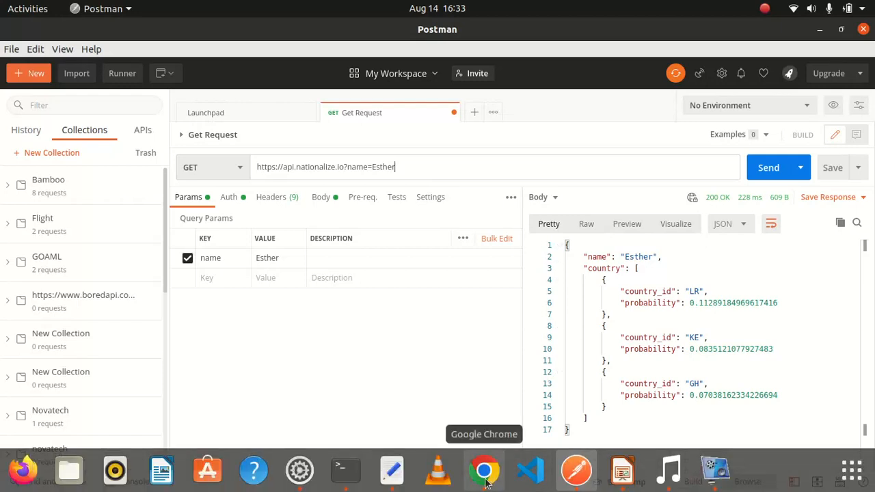
# - Switch to Google Chrome, open the Trailhead OmniStudio promo org sign-up page, and select its full URL
pyautogui.click(484, 471)
pyautogui.click(531, 27)
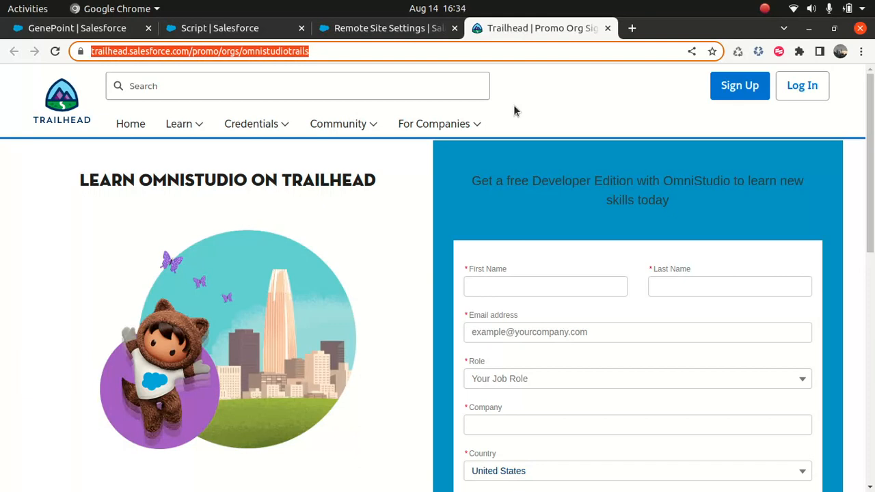
pyautogui.click(337, 53)
pyautogui.hotkey('ctrl', 'a')
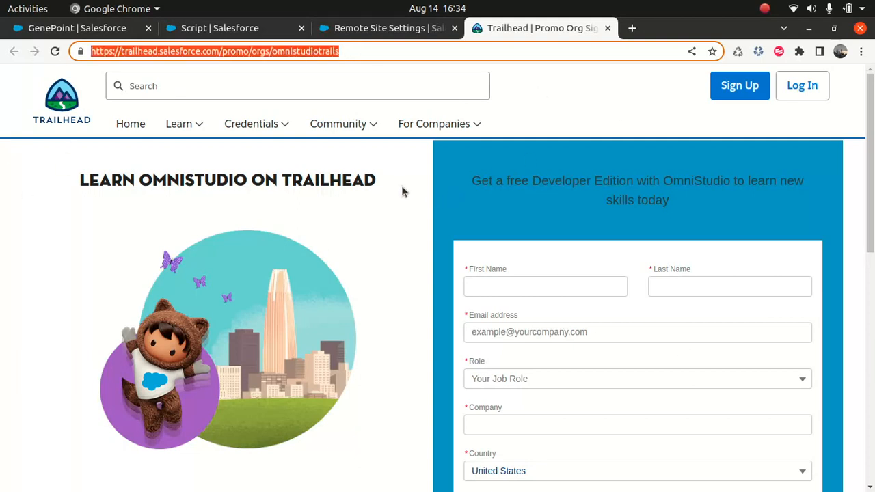
# - Examine the OmniStudio Developer Edition sign-up form and the accompanying notes about the org and its license
pyautogui.scroll(-3, 402, 191)
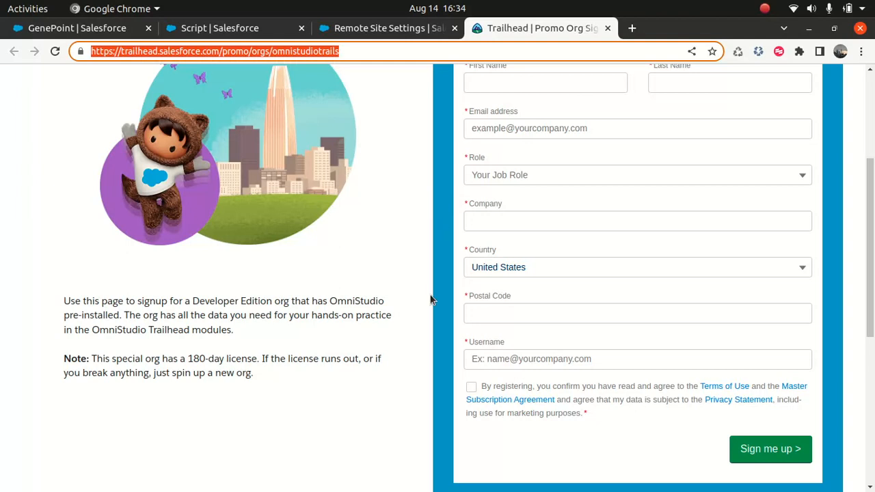
pyautogui.scroll(3, 424, 283)
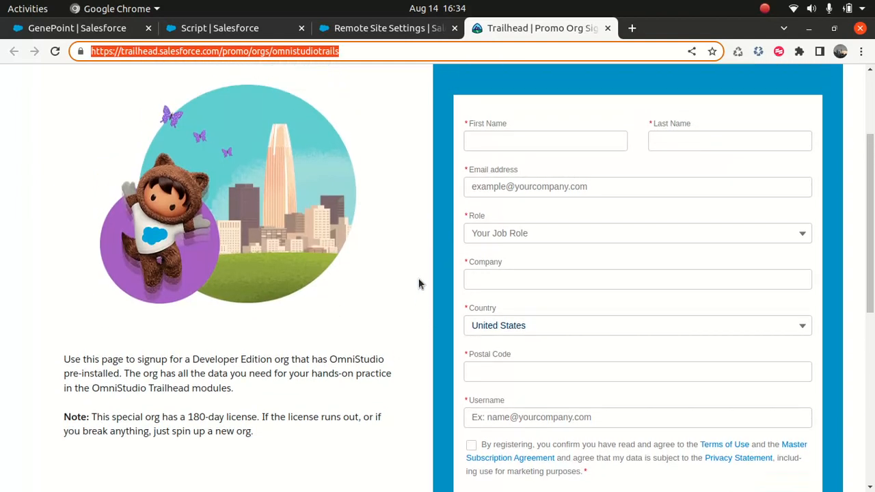
pyautogui.scroll(-2, 389, 209)
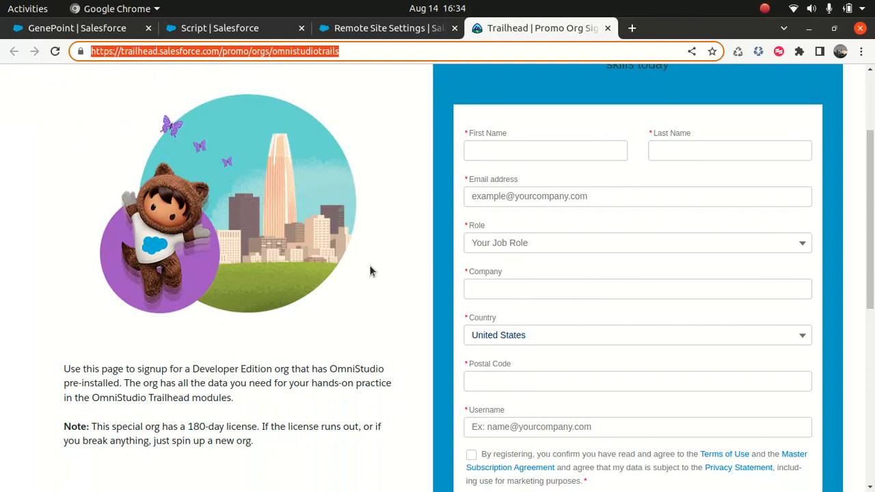
pyautogui.scroll(-1, 458, 215)
pyautogui.scroll(2, 391, 217)
pyautogui.scroll(-3, 392, 212)
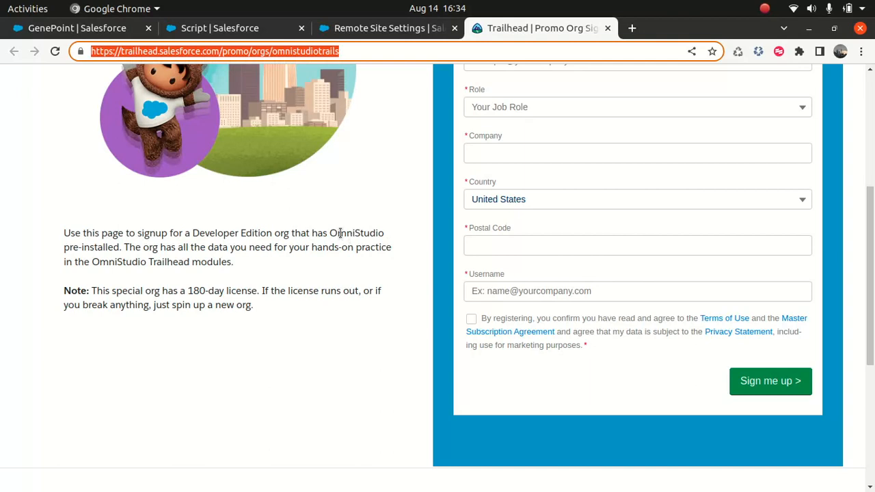
pyautogui.scroll(-1, 338, 254)
pyautogui.scroll(2, 334, 243)
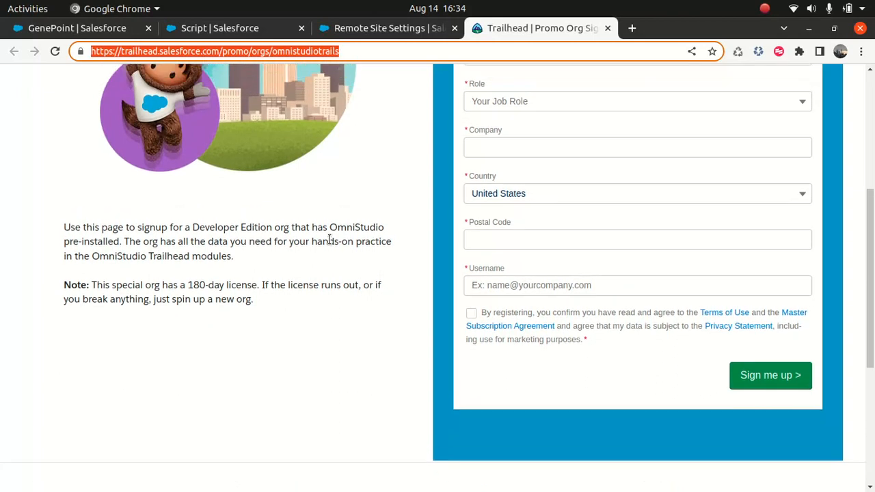
pyautogui.scroll(2, 331, 234)
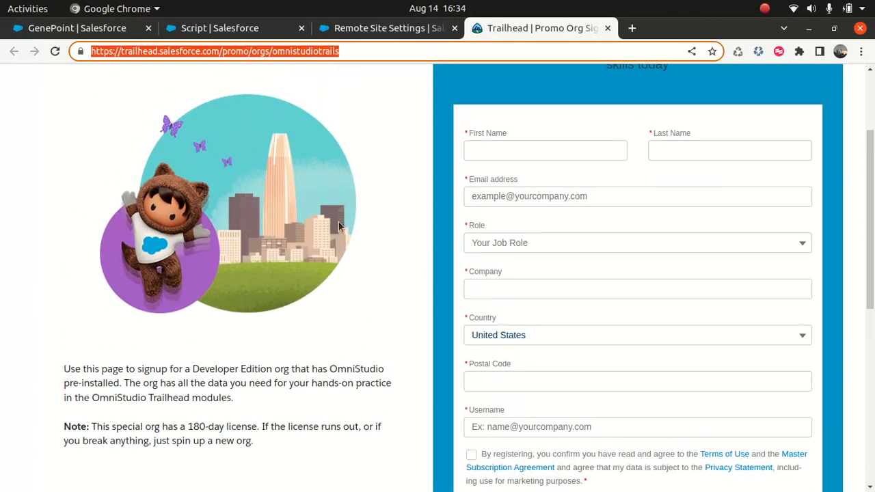
pyautogui.scroll(-1, 363, 219)
pyautogui.scroll(-1, 393, 240)
pyautogui.scroll(2, 410, 219)
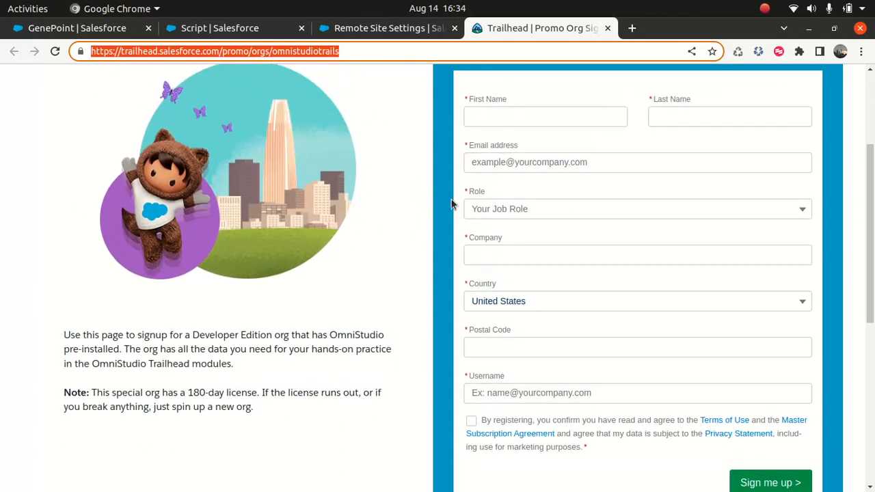
pyautogui.scroll(1, 417, 178)
pyautogui.scroll(-1, 369, 193)
pyautogui.scroll(1, 369, 192)
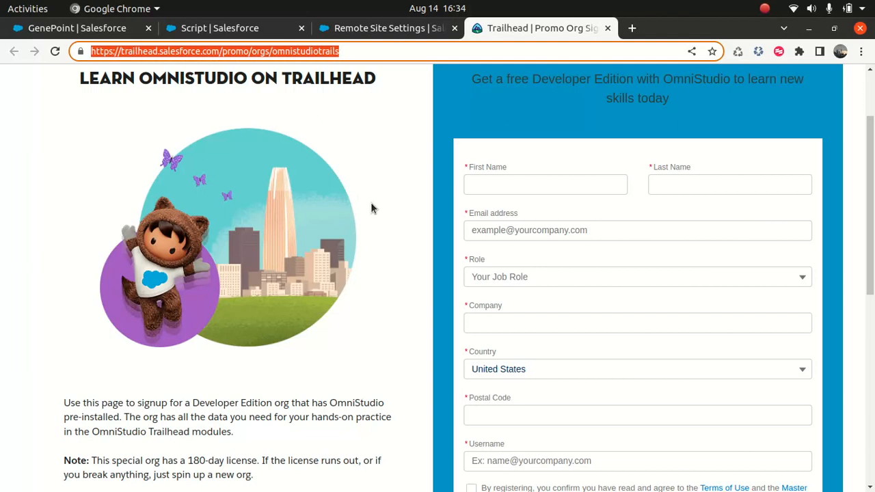
pyautogui.scroll(1, 448, 311)
pyautogui.scroll(-2, 437, 308)
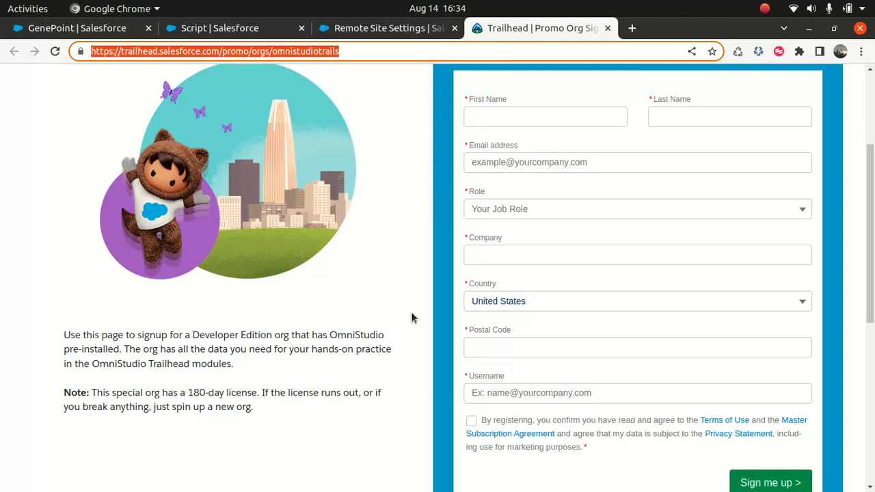
pyautogui.scroll(3, 379, 341)
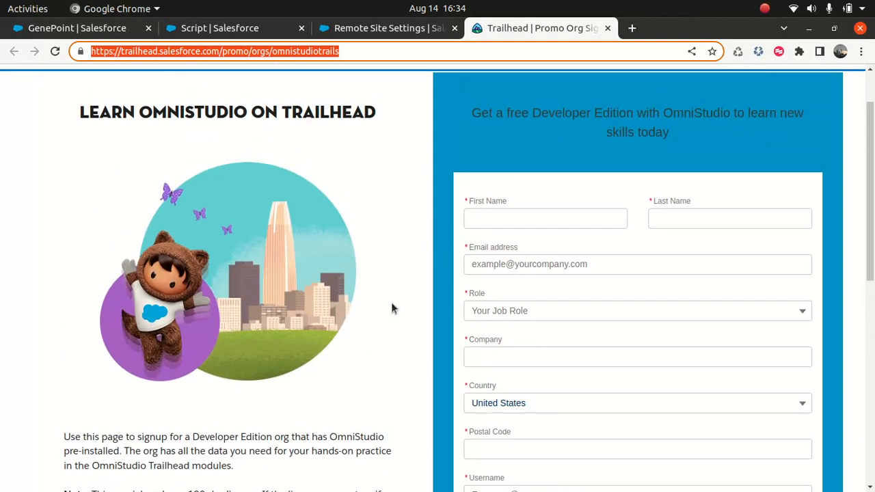
pyautogui.scroll(-5, 391, 307)
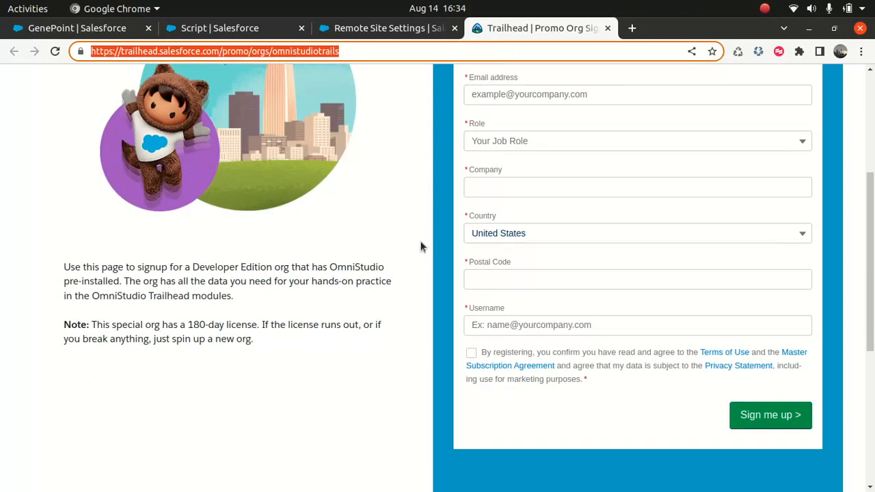
pyautogui.scroll(1, 485, 218)
pyautogui.scroll(2, 485, 221)
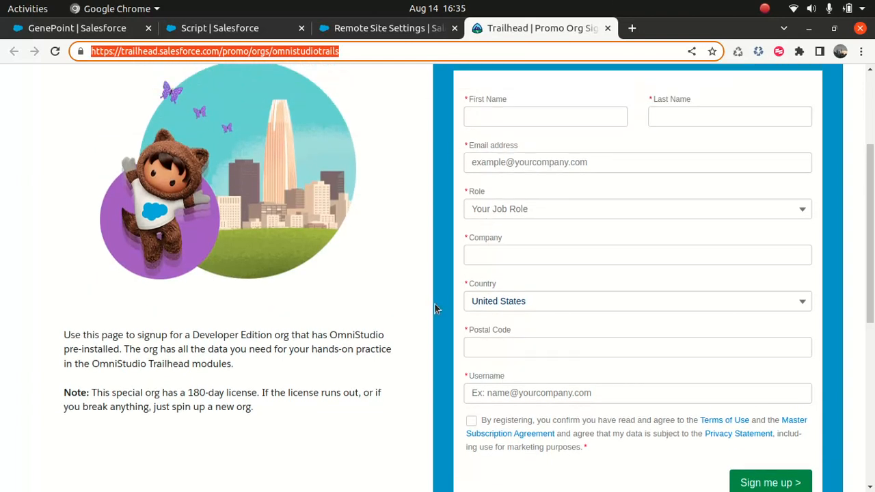
pyautogui.scroll(-3, 518, 160)
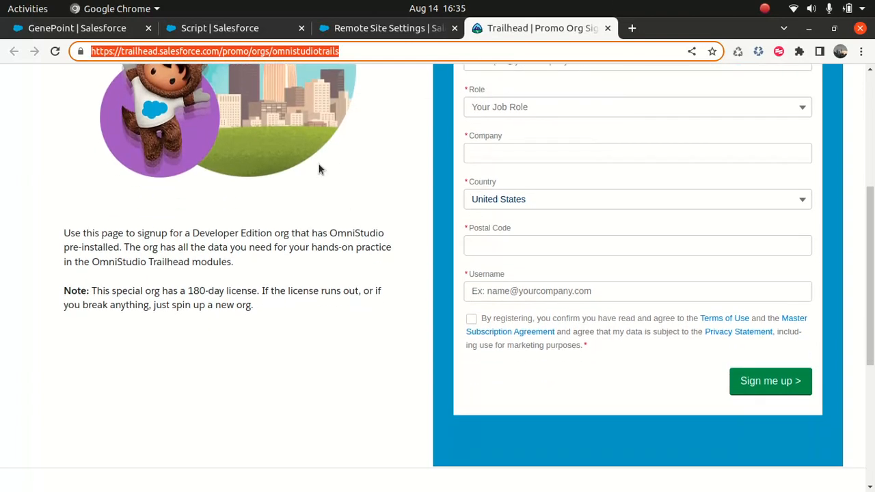
pyautogui.scroll(3, 312, 175)
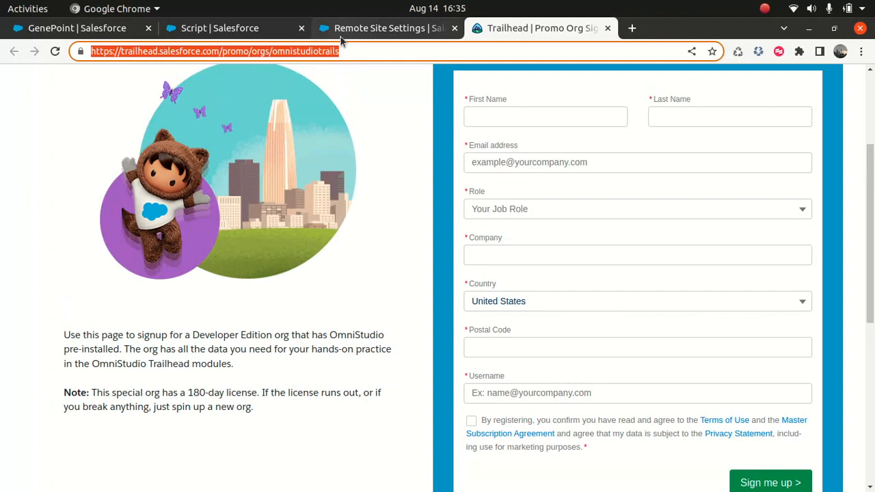
# - Copy the Salesforce org's base URL from the GenePoint account page and load it in a new browser tab
pyautogui.click(106, 31)
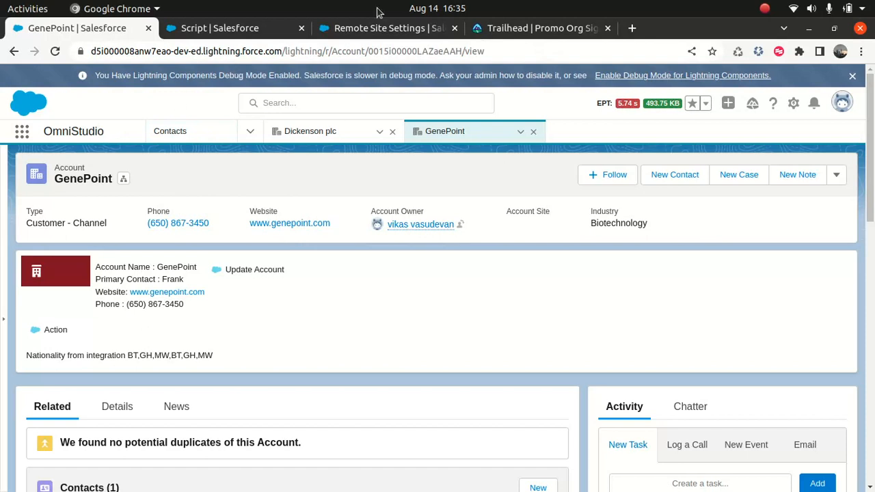
pyautogui.moveTo(284, 52); pyautogui.dragTo(34, 48)
pyautogui.hotkey('ctrl', 'c')
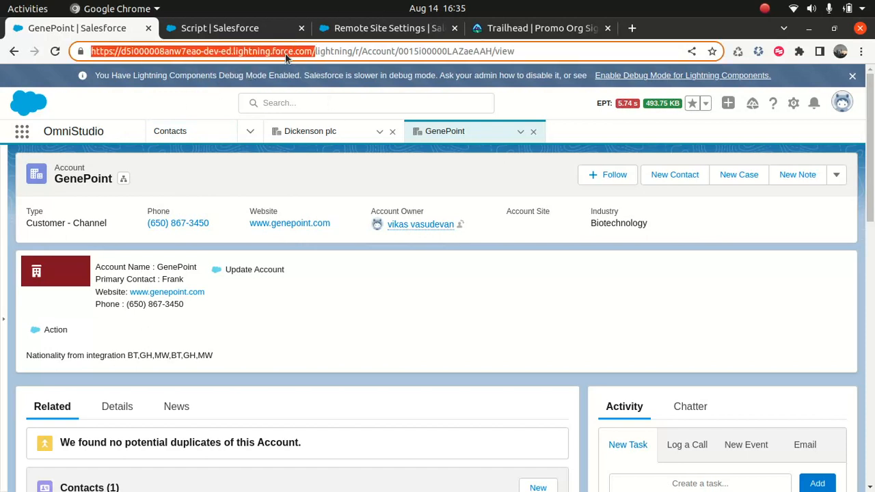
pyautogui.click(632, 28)
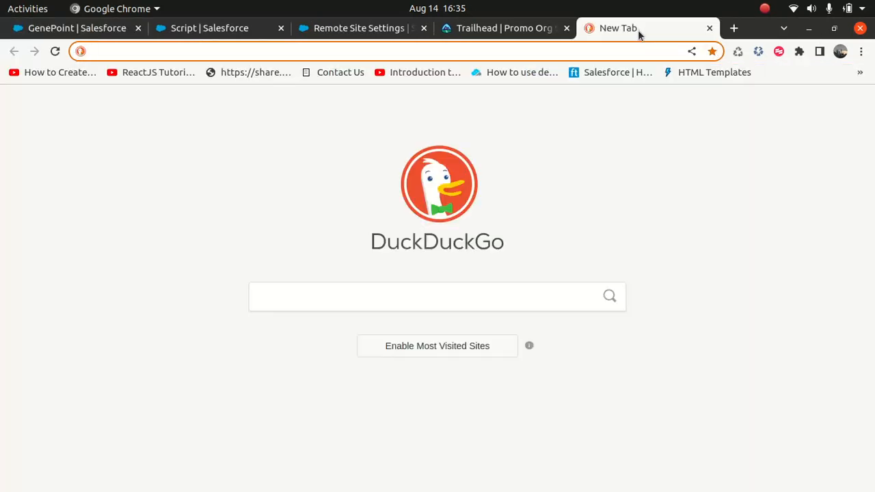
pyautogui.hotkey('ctrl', 'v')
pyautogui.press('Return')
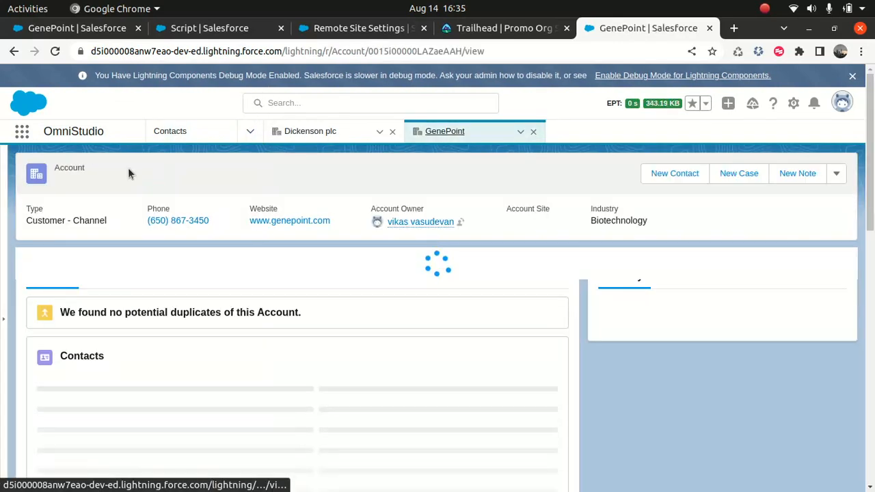
# - Open the OmniStudio Console app to view the GenePoint account there, and return to the OmniStudio app
pyautogui.click(22, 134)
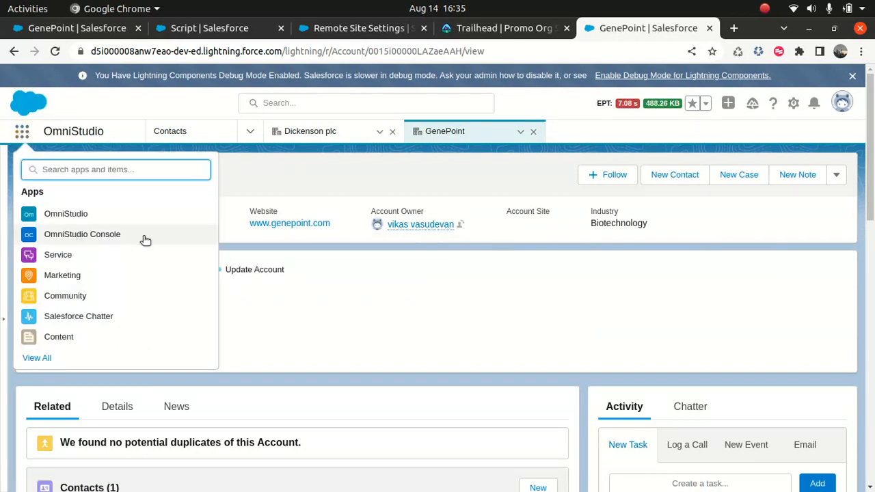
pyautogui.click(94, 236)
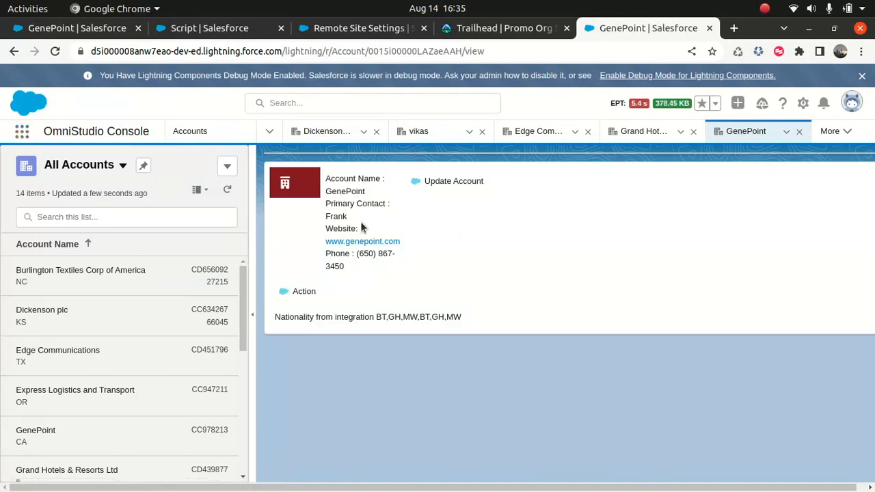
pyautogui.click(23, 131)
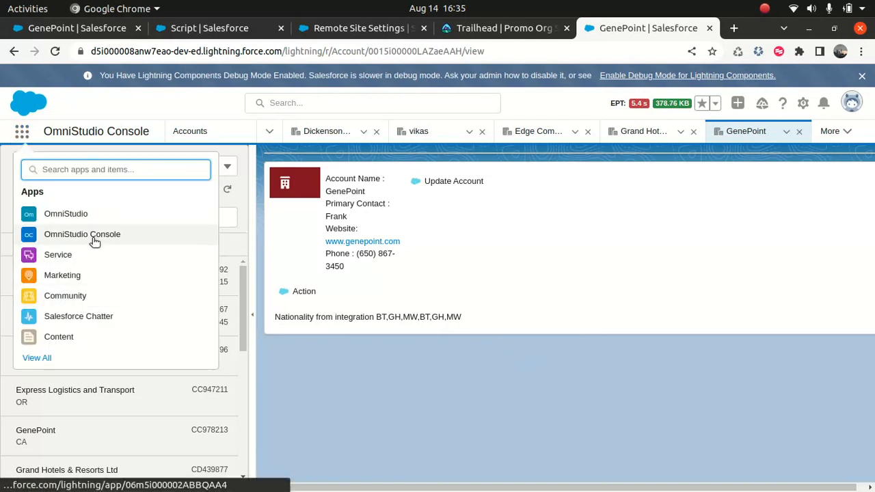
pyautogui.click(78, 216)
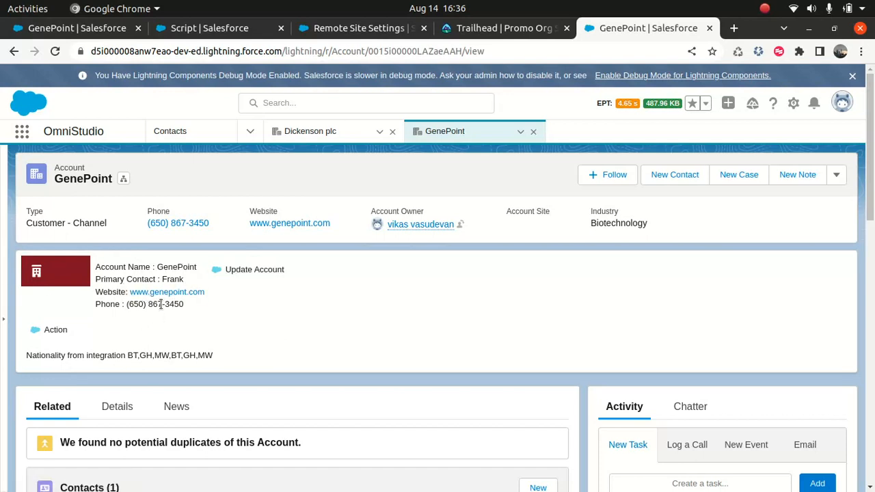
# - Highlight the "Nationality from integration" line on the GenePoint account card to review it, and clear the selection
pyautogui.moveTo(27, 357); pyautogui.dragTo(231, 352)
pyautogui.click(231, 352)
pyautogui.moveTo(27, 355); pyautogui.dragTo(238, 361)
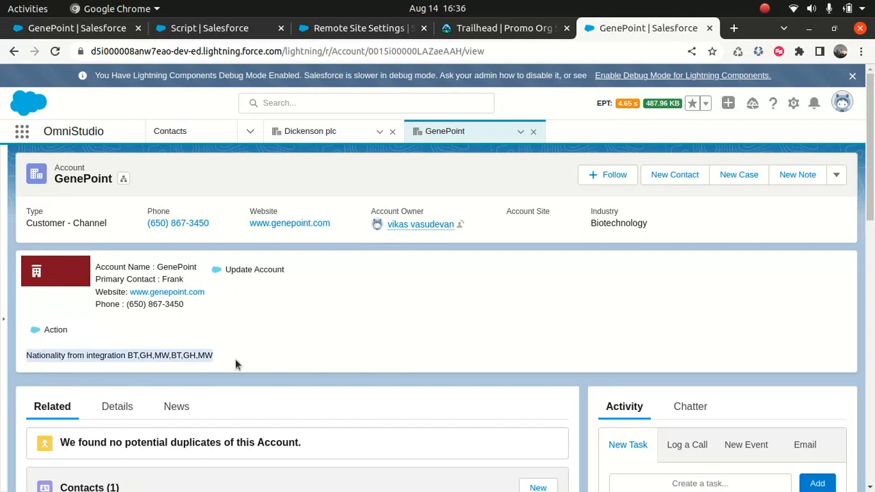
pyautogui.moveTo(484, 487)
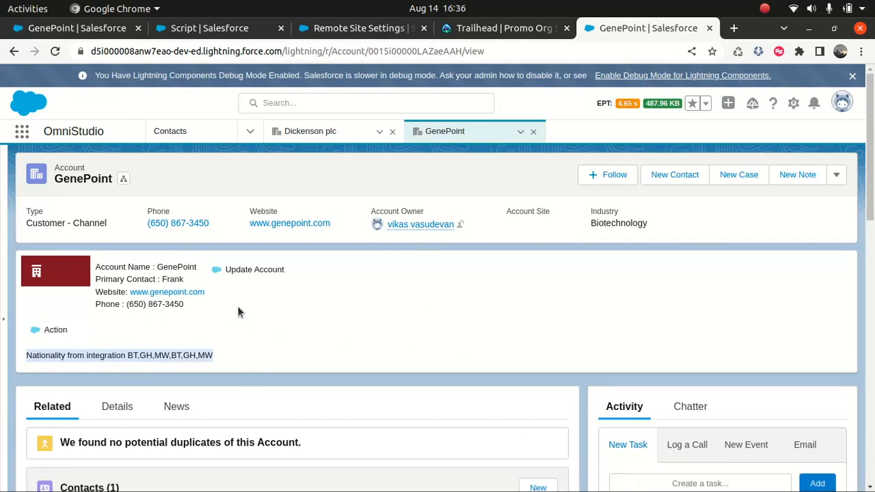
pyautogui.click(239, 313)
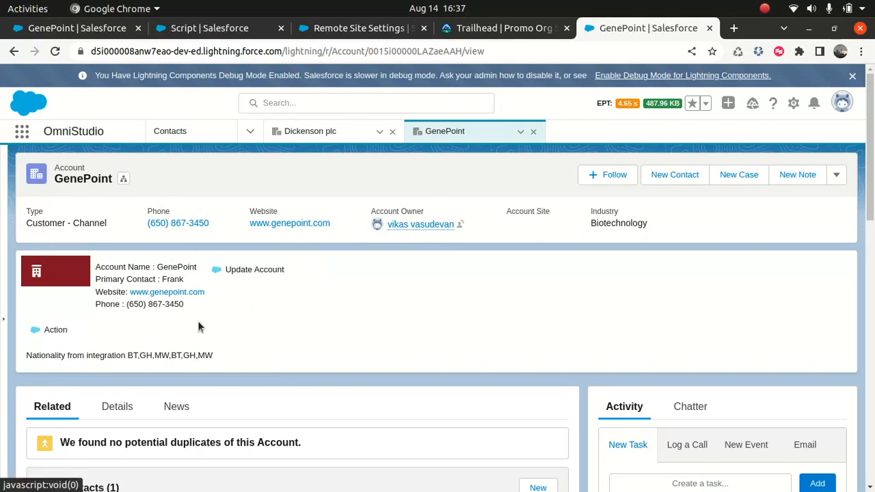
# - Launch the Update Account script from the GenePoint card, set Text1 to 37121212 and submit it
pyautogui.click(236, 271)
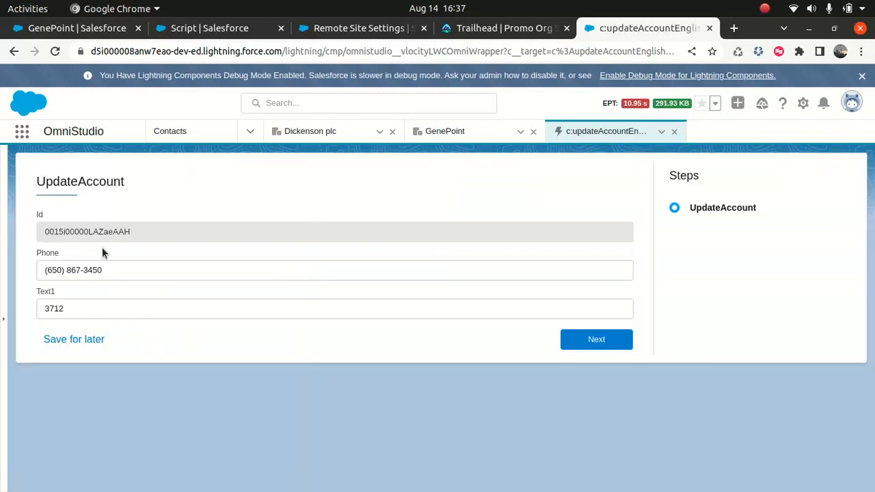
pyautogui.click(90, 316)
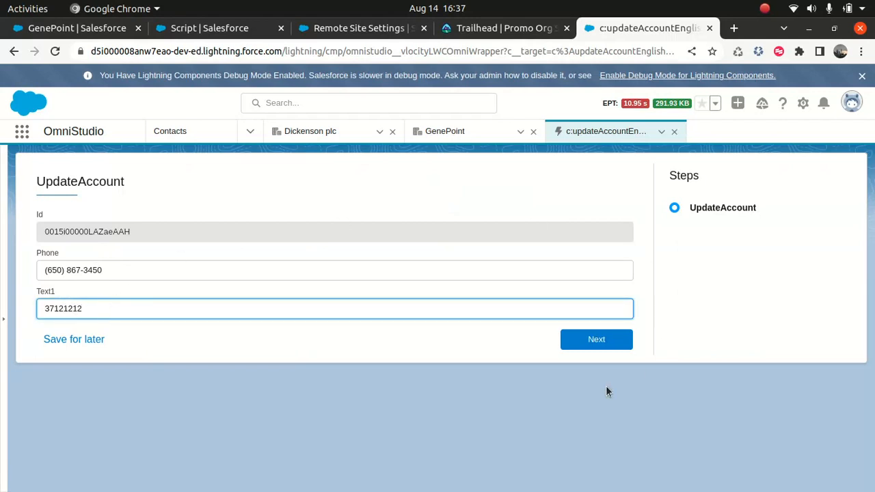
pyautogui.click(594, 338)
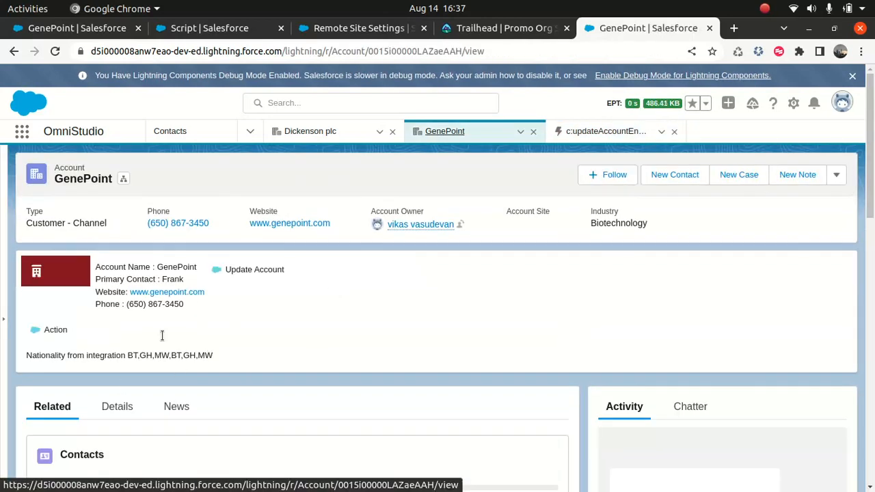
# - Check the SIC Code in the GenePoint account's details
pyautogui.scroll(-2, 218, 350)
pyautogui.click(119, 337)
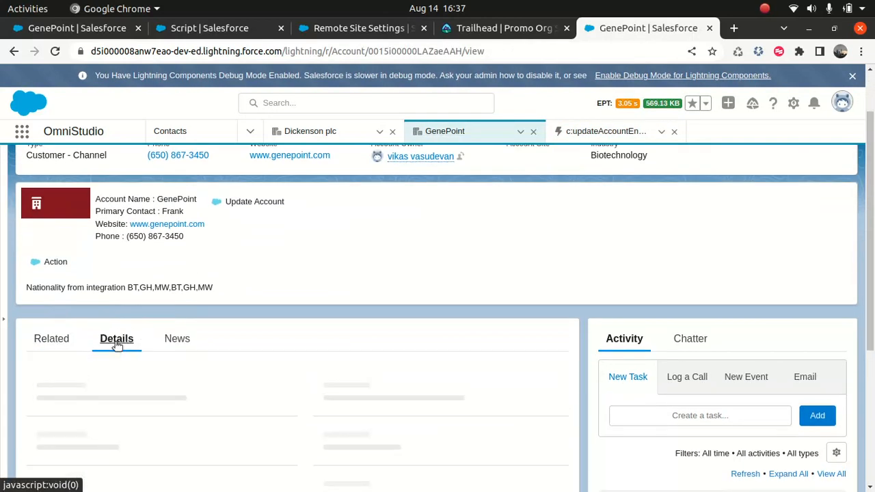
pyautogui.scroll(-3, 353, 245)
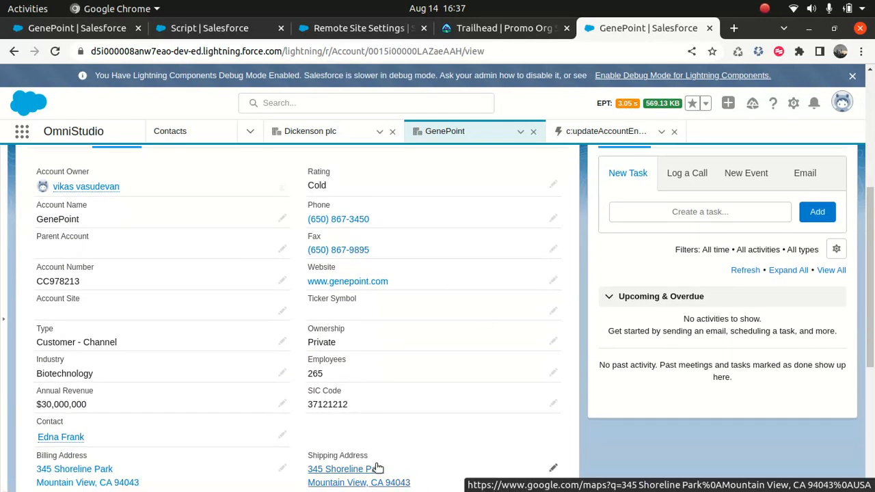
pyautogui.moveTo(346, 391); pyautogui.dragTo(310, 408)
pyautogui.click(299, 413)
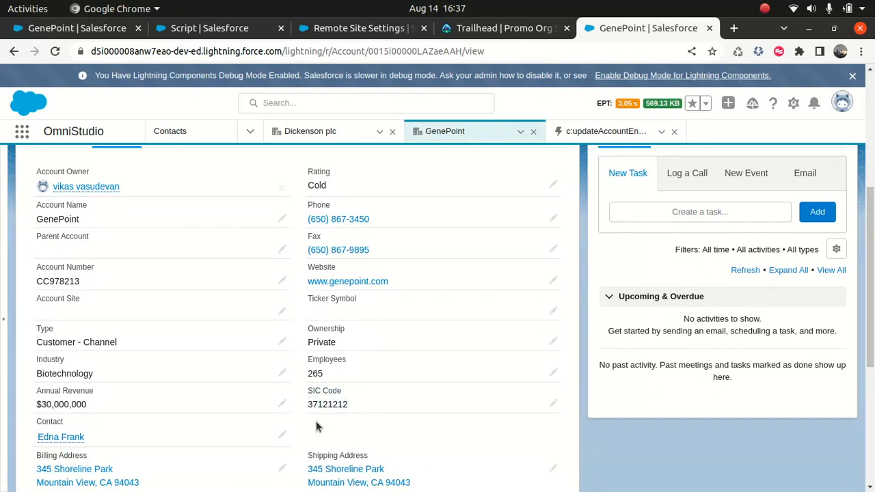
pyautogui.scroll(4, 333, 402)
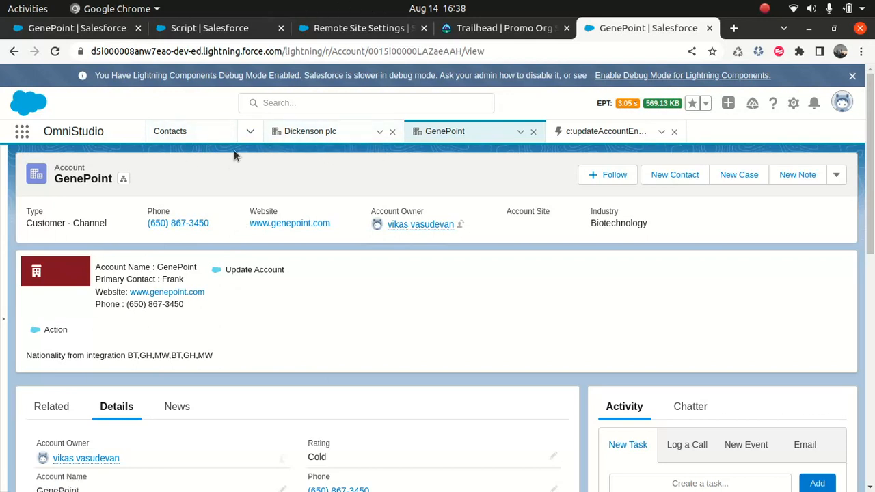
# - Close the GenePoint, updateAccount and Dickenson plc workspace tabs in the OmniStudio app
pyautogui.click(249, 134)
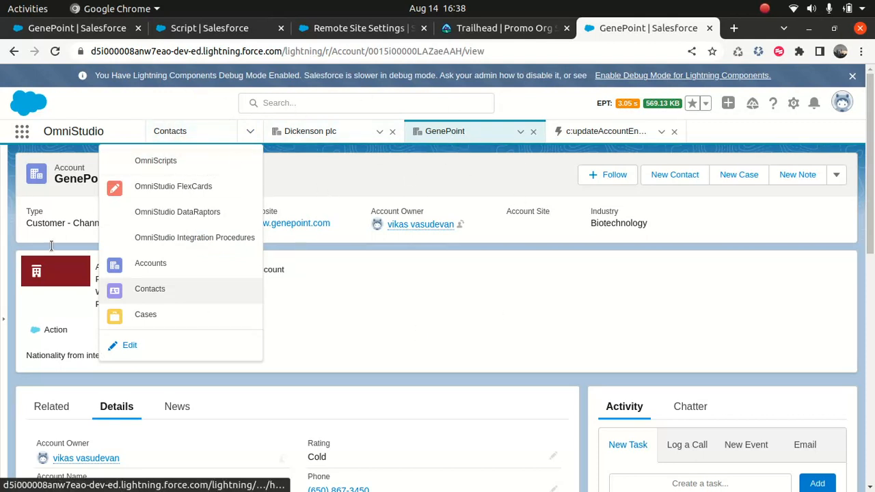
pyautogui.click(533, 133)
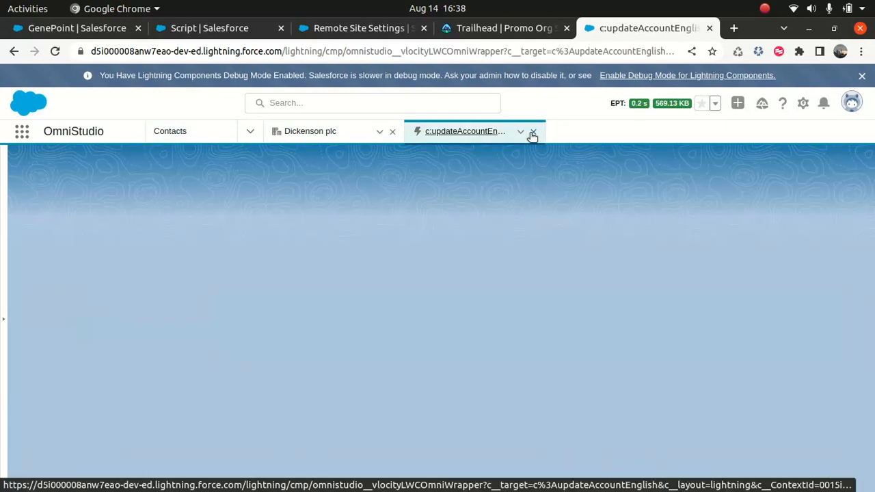
pyautogui.click(535, 132)
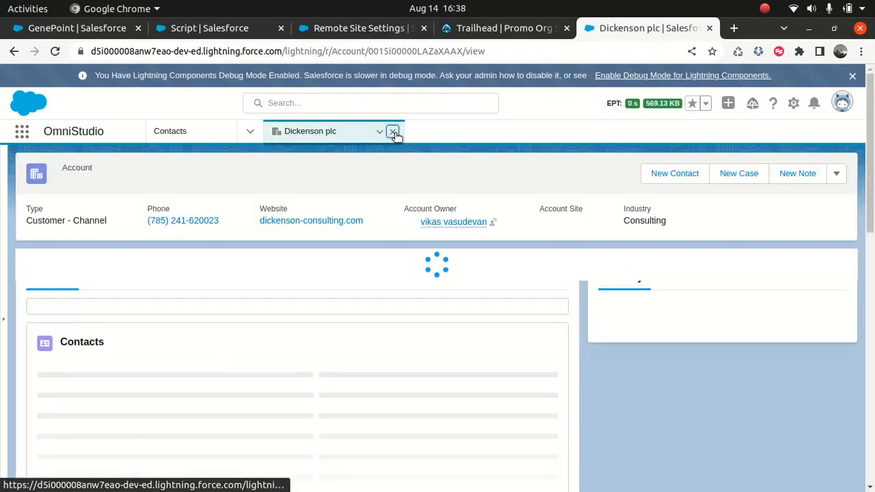
pyautogui.click(393, 133)
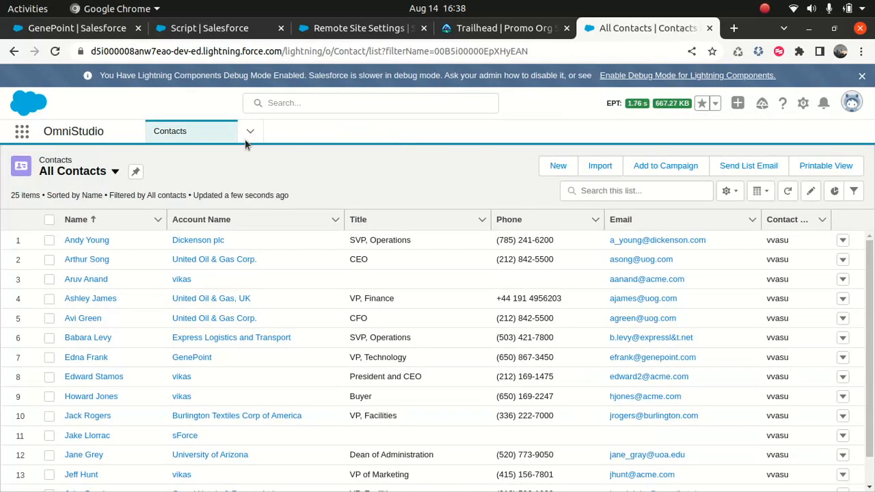
# - View the OmniStudio FlexCards and DataRaptors lists, and return to the FlexCards list
pyautogui.click(250, 131)
pyautogui.click(188, 188)
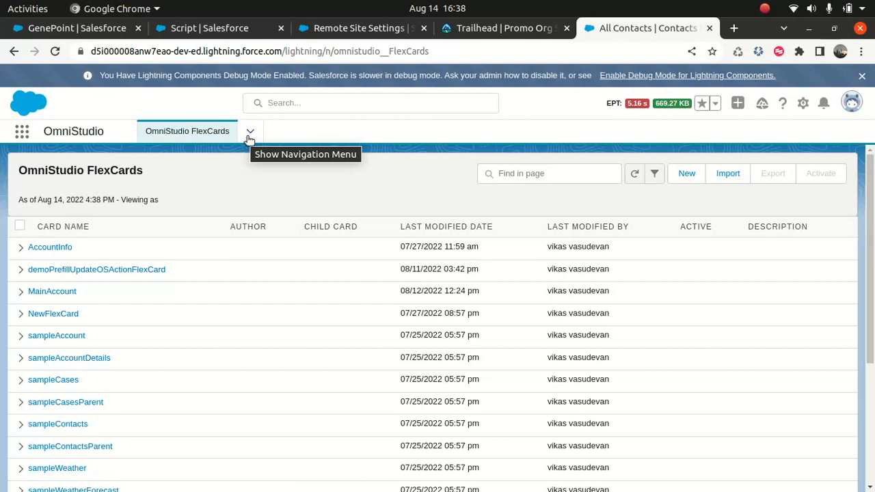
pyautogui.click(251, 138)
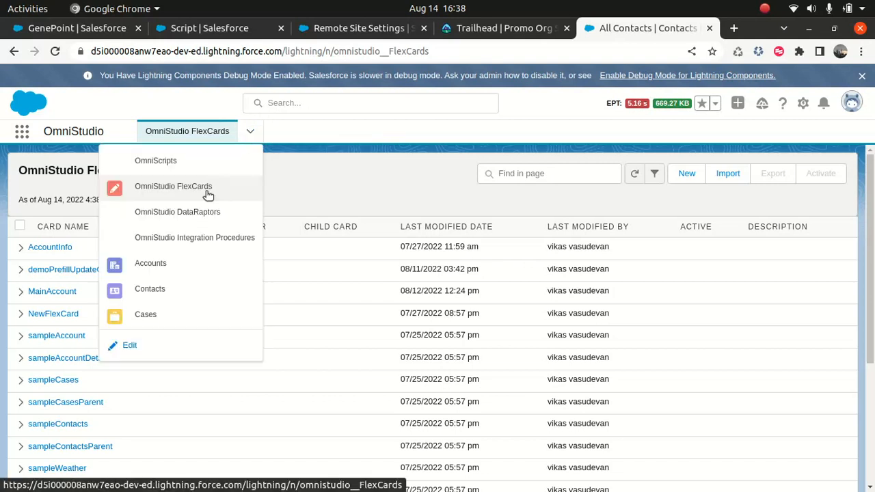
pyautogui.click(185, 212)
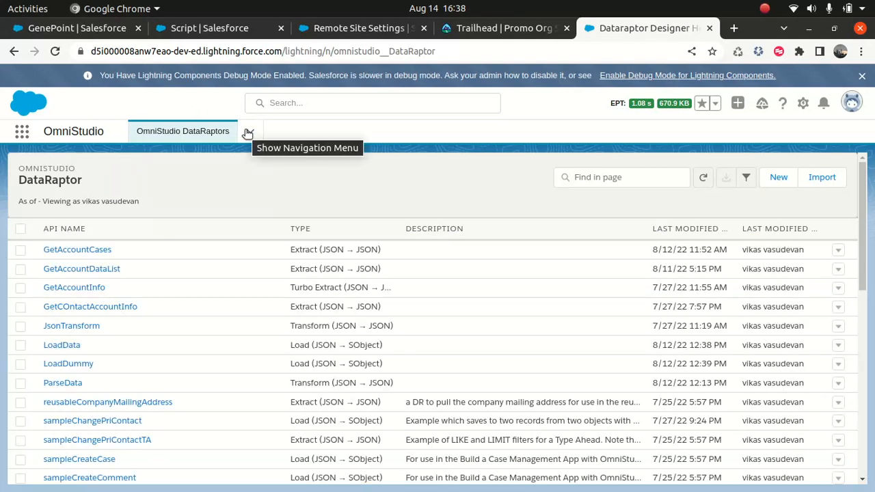
pyautogui.click(249, 132)
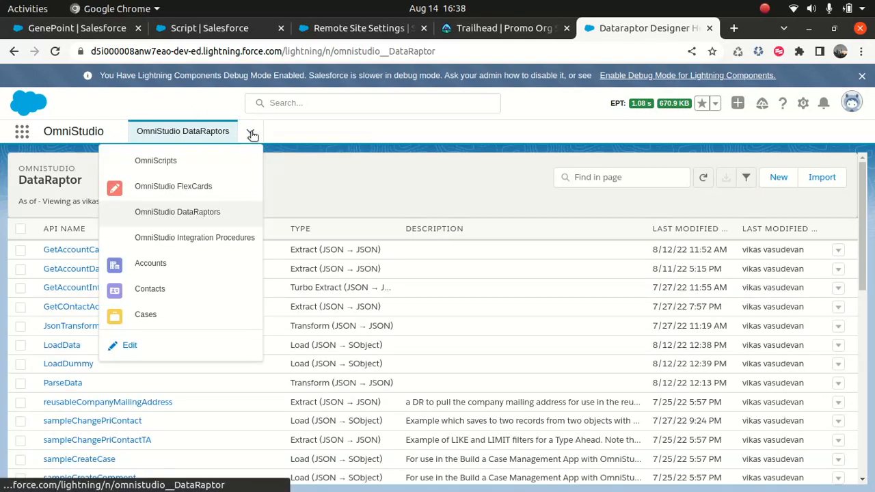
pyautogui.click(202, 188)
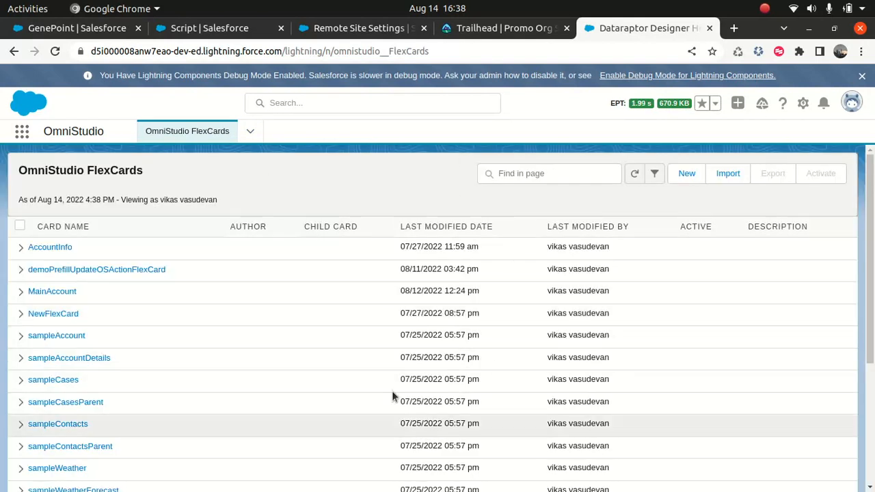
# - Sort the FlexCards by last modified date and open version 2 of MainAccount
pyautogui.click(453, 228)
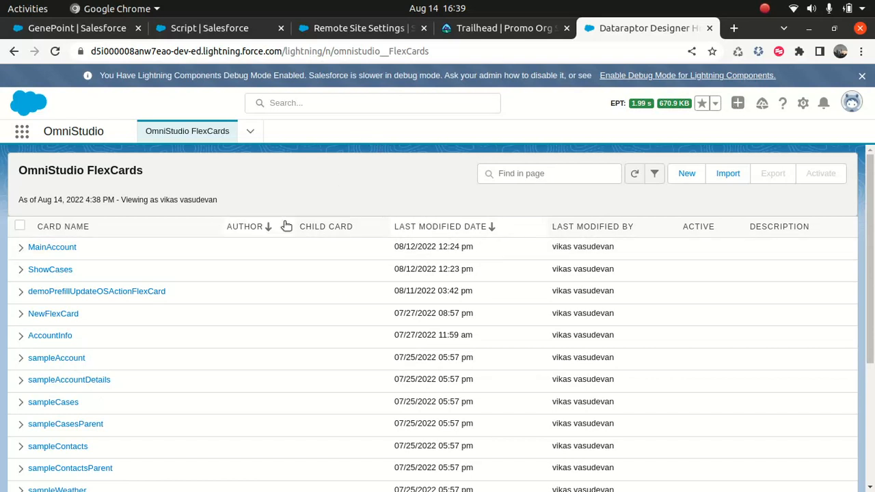
pyautogui.click(20, 250)
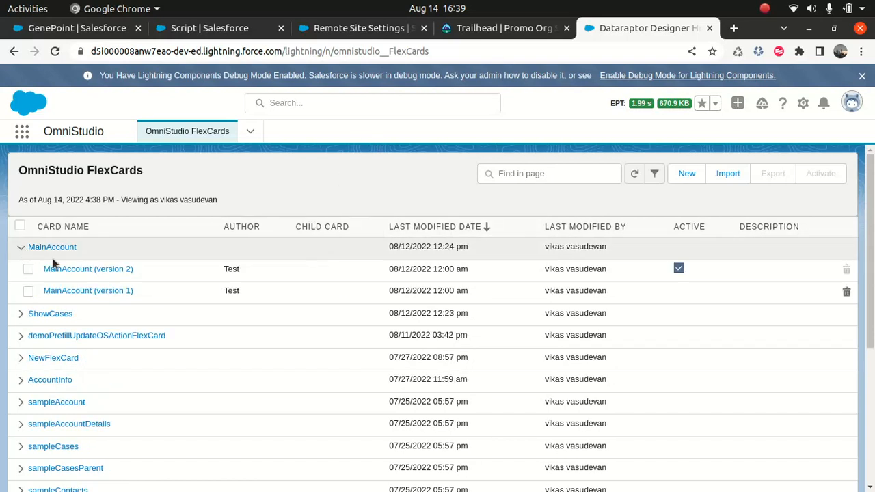
pyautogui.click(108, 269)
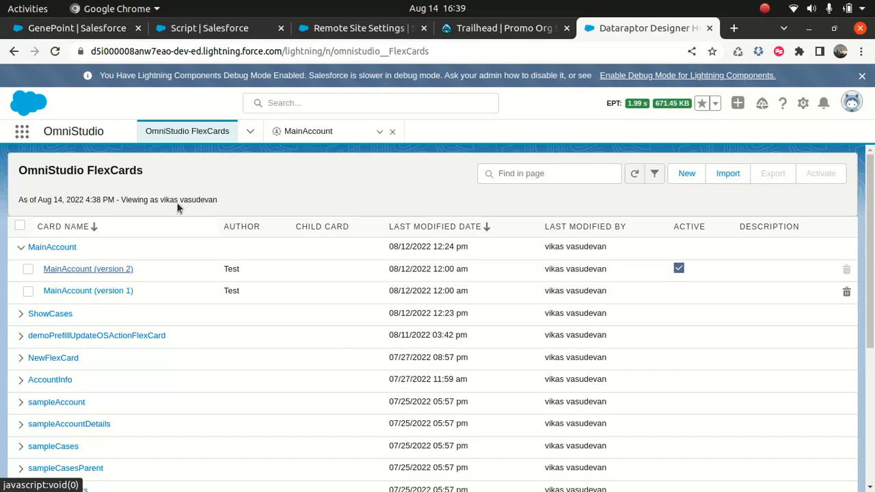
pyautogui.rightClick(104, 268)
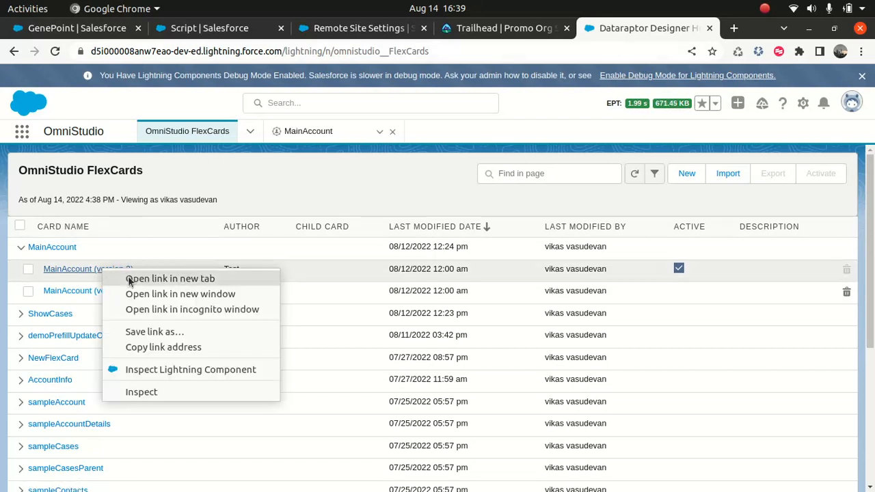
pyautogui.click(130, 279)
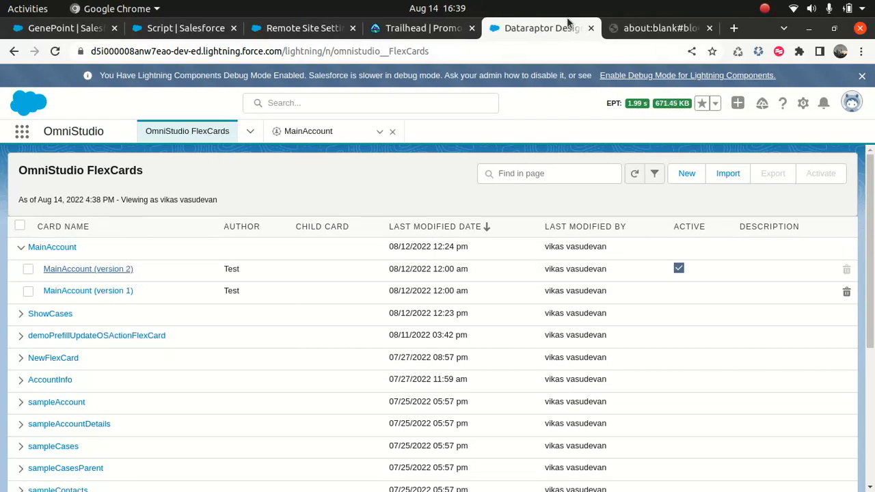
pyautogui.click(709, 28)
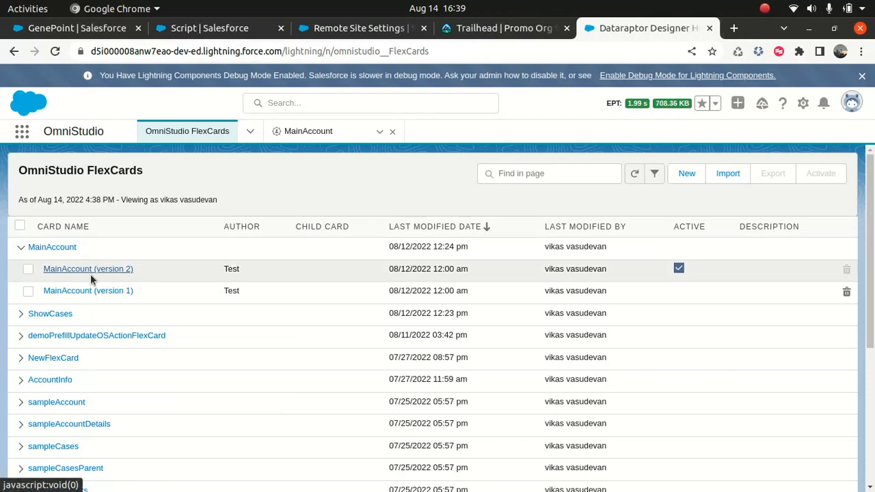
# - Look through the open browser tabs and review the MainAccount FlexCard's layout in the designer
pyautogui.click(340, 28)
pyautogui.click(164, 28)
pyautogui.click(59, 28)
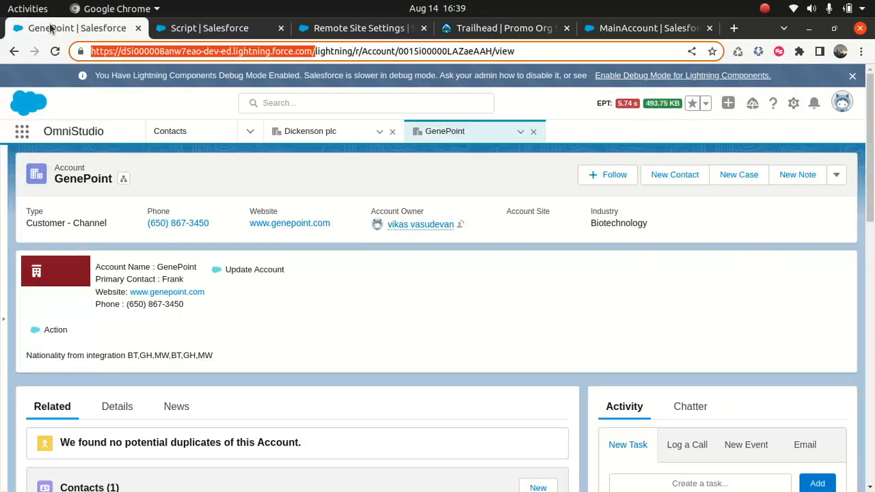
pyautogui.click(551, 29)
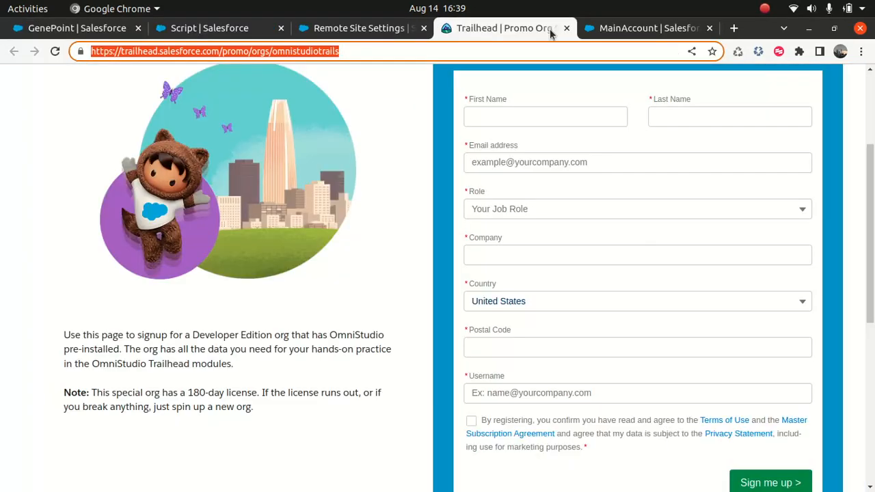
pyautogui.click(643, 31)
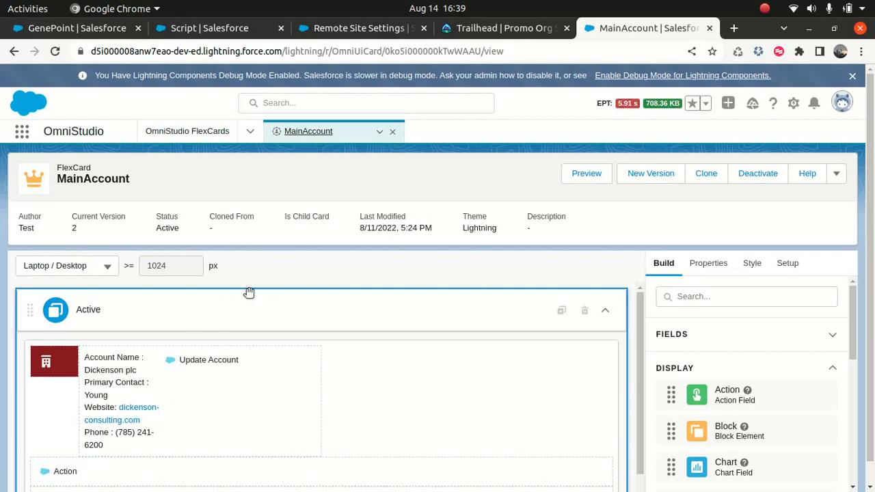
pyautogui.scroll(-1, 872, 220)
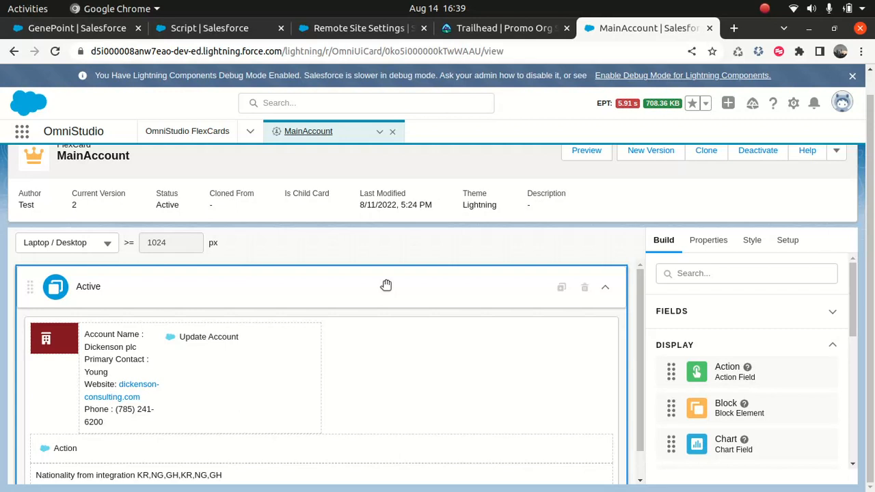
# - Open the OmniStudio app's FlexCards list from the browser tab showing Remote Site Settings
pyautogui.click(497, 32)
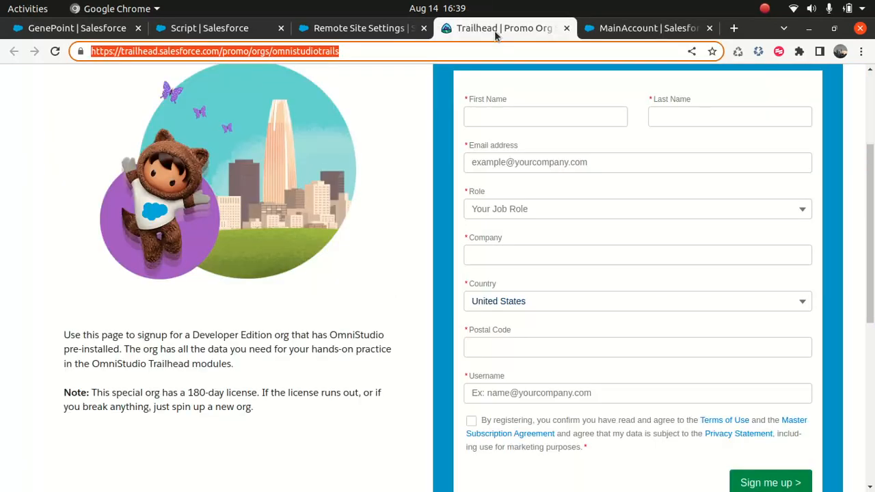
pyautogui.click(355, 27)
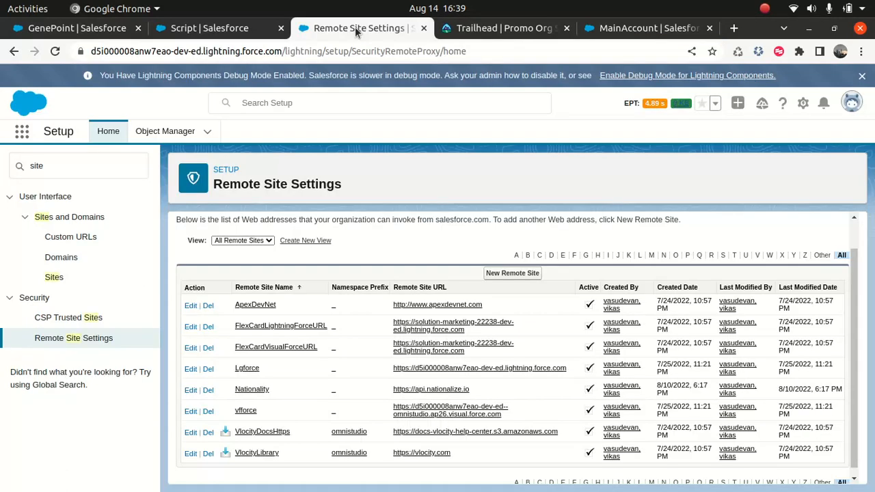
pyautogui.click(23, 133)
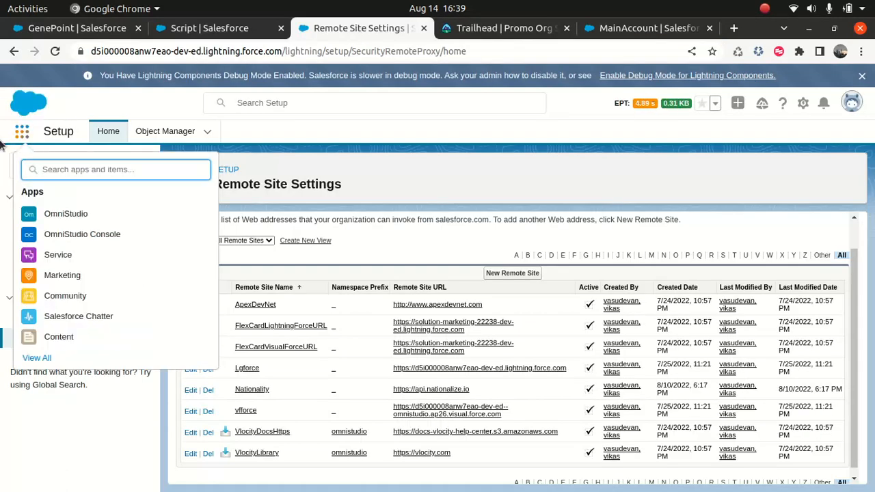
pyautogui.click(67, 215)
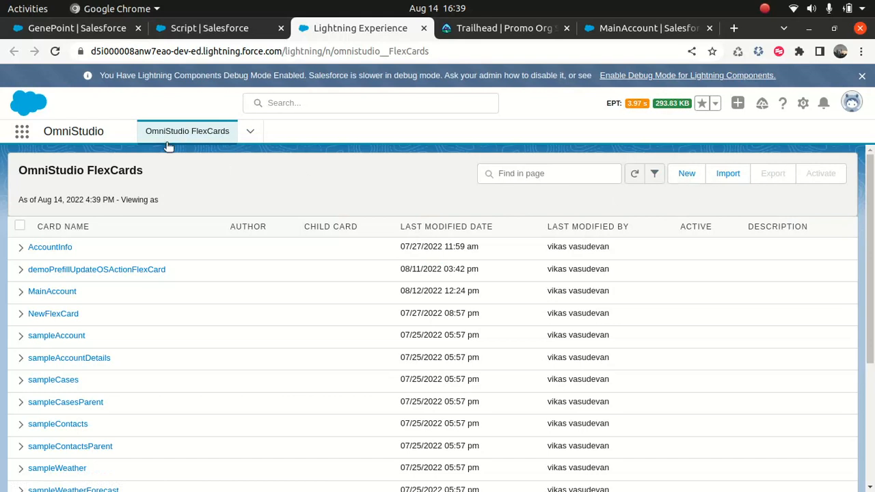
pyautogui.click(251, 134)
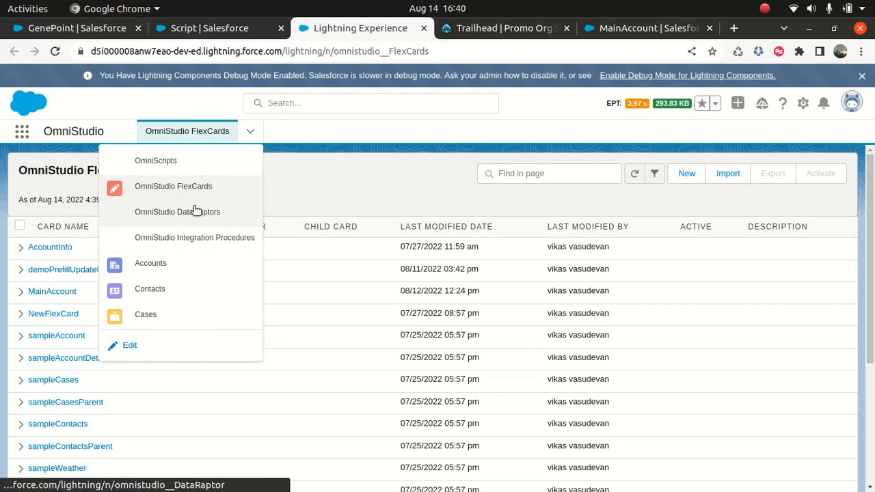
pyautogui.click(388, 187)
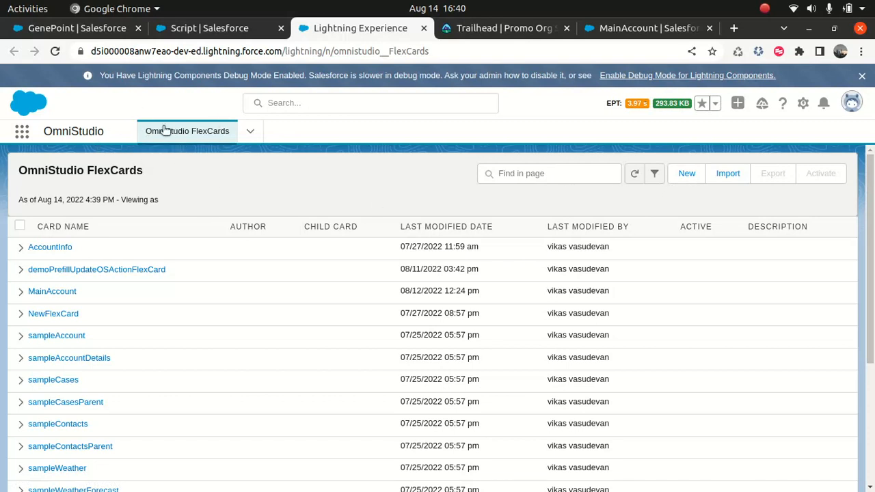
# - Start a new FlexCard and set both its name and title to demoAccount
pyautogui.click(686, 174)
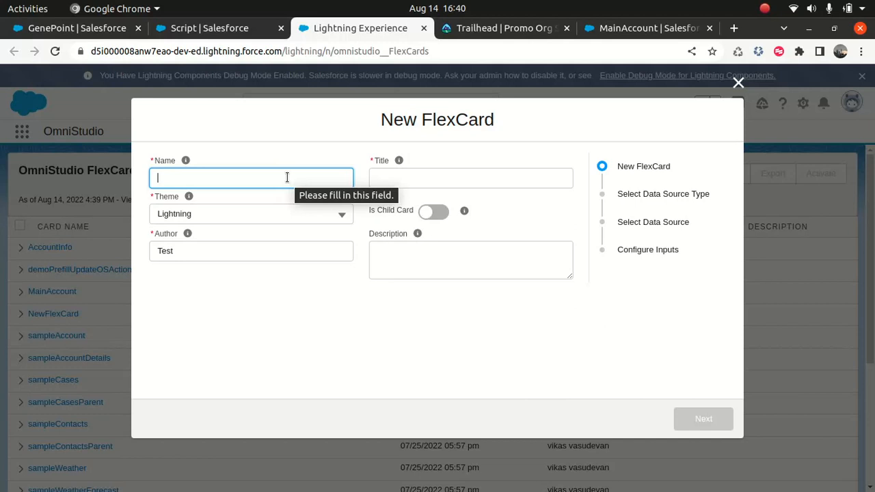
pyautogui.write('d')
pyautogui.press('BackSpace')
pyautogui.write('de')
pyautogui.press('BackSpace')
pyautogui.write('emo')
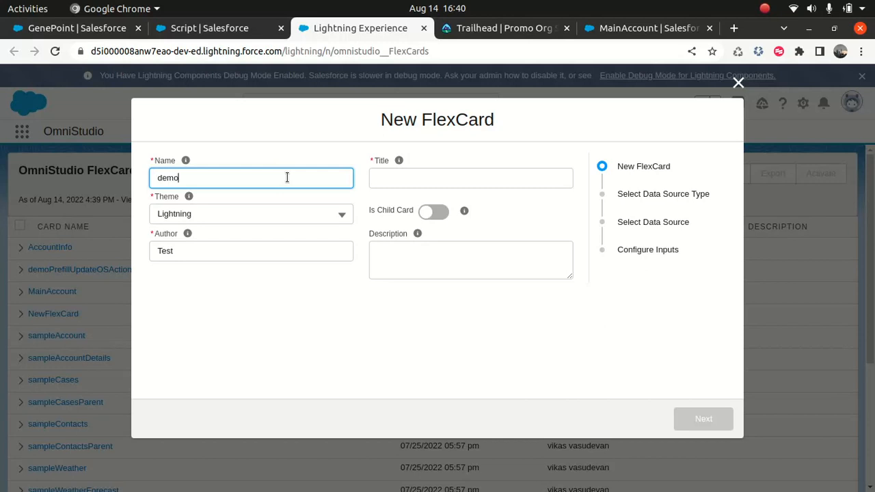
pyautogui.write('Account')
pyautogui.click(419, 179)
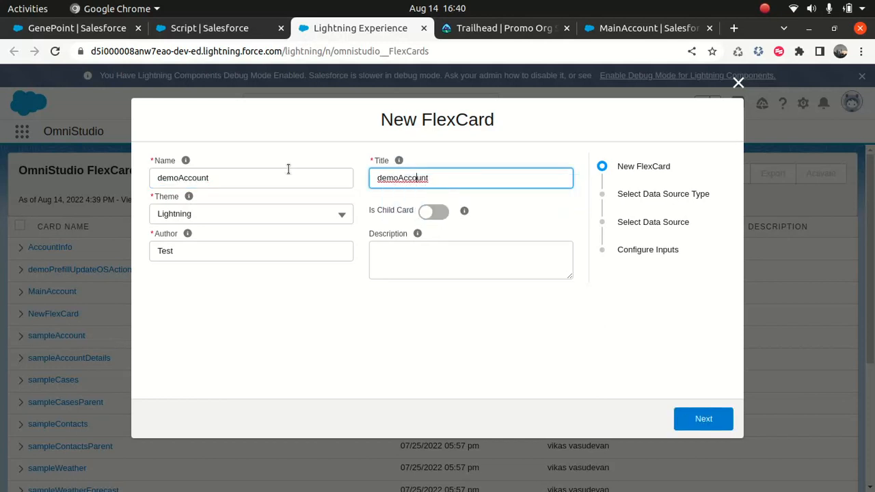
# - Enter "This is a demo account" as the new FlexCard's description and continue to the data source type selection
pyautogui.click(209, 225)
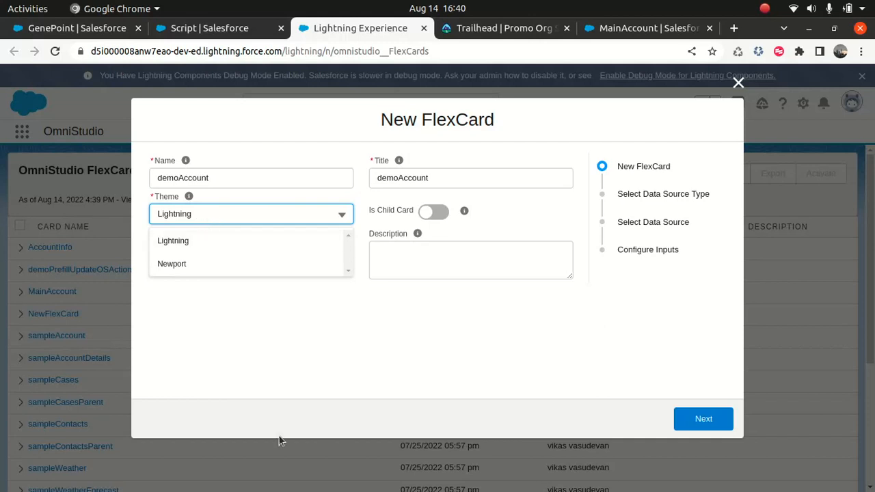
pyautogui.click(258, 335)
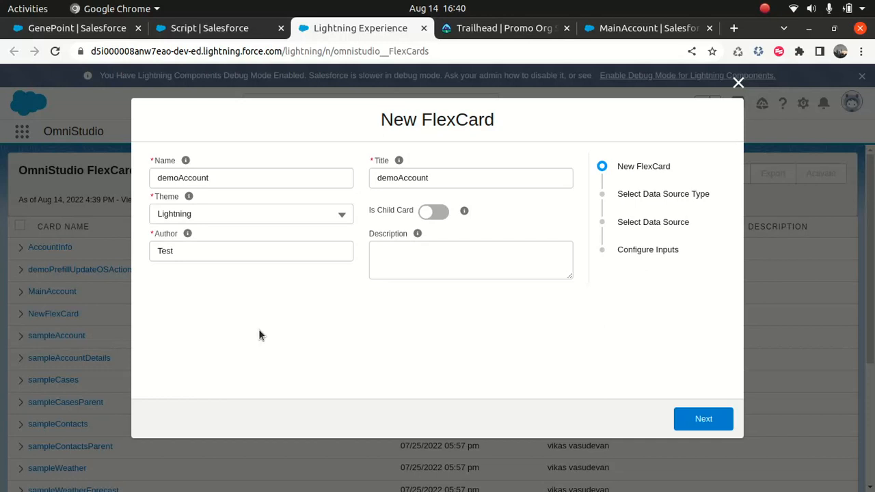
pyautogui.click(430, 258)
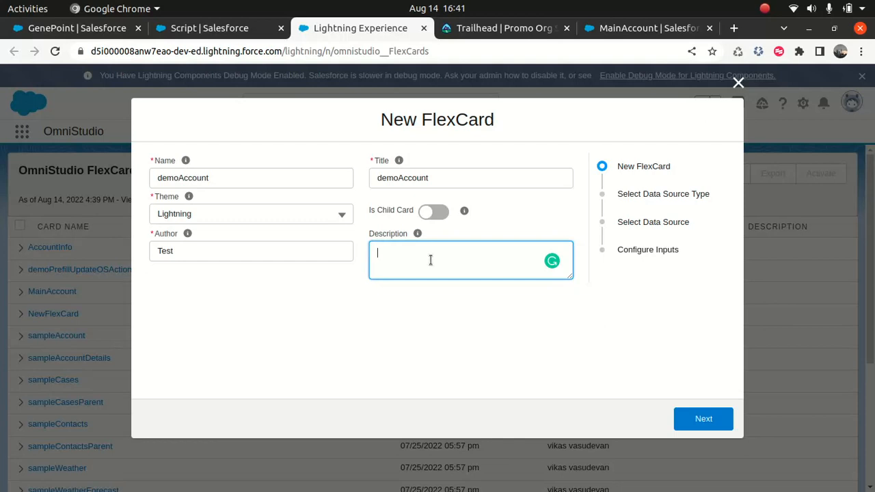
pyautogui.write('This')
pyautogui.press('BackSpace')
pyautogui.press('BackSpace')
pyautogui.press('BackSpace')
pyautogui.write('his is a demo account')
pyautogui.click(701, 424)
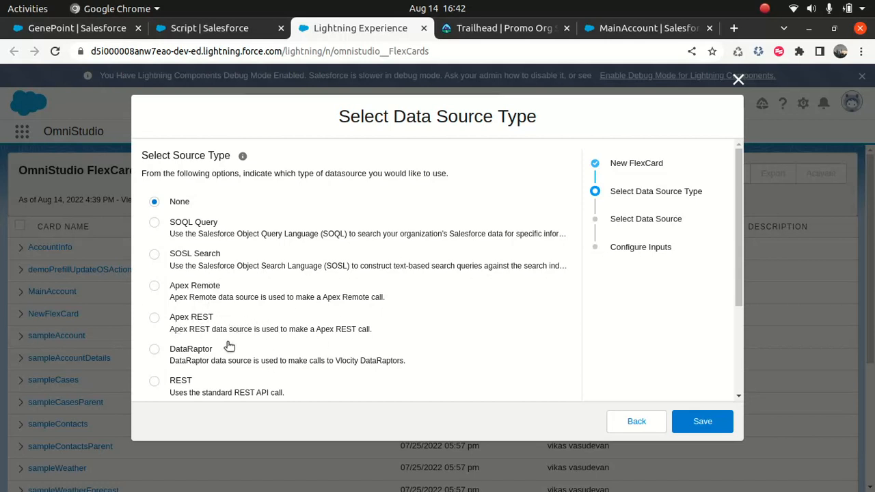
# - Review the data source types available for the new FlexCard, from SOQL Query through SDK
pyautogui.scroll(-3, 246, 329)
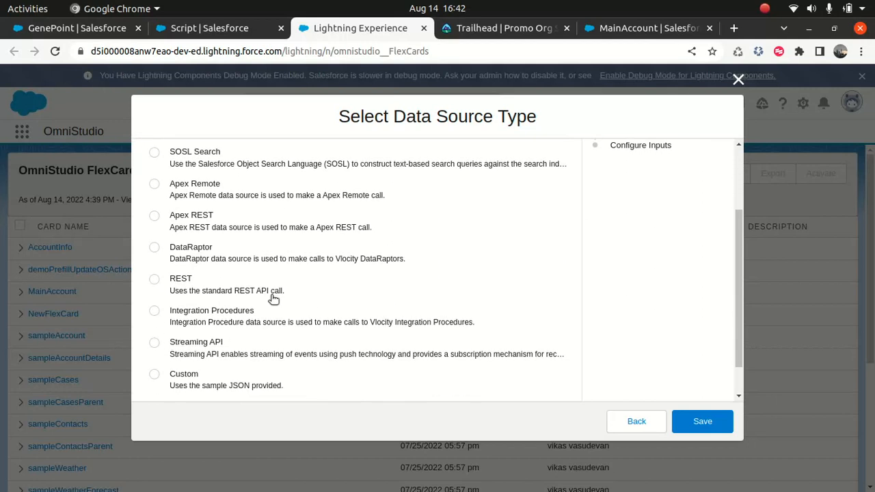
pyautogui.scroll(-1, 274, 301)
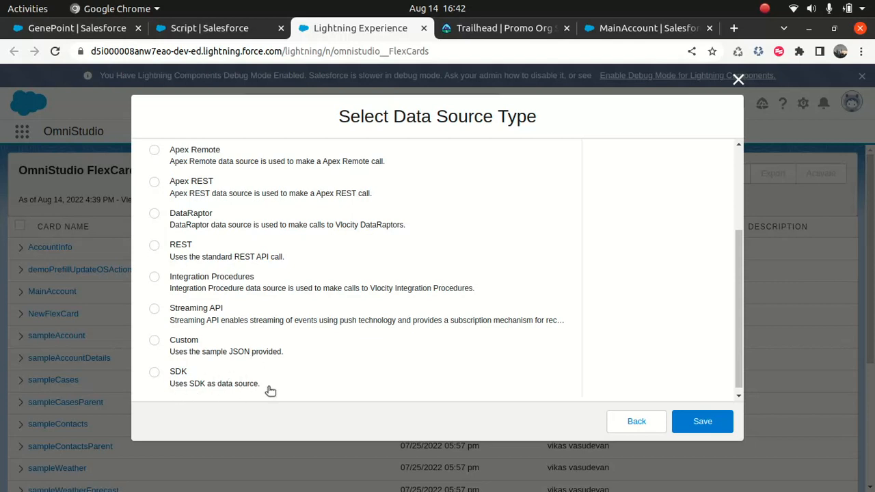
pyautogui.scroll(4, 294, 264)
pyautogui.scroll(-1, 294, 264)
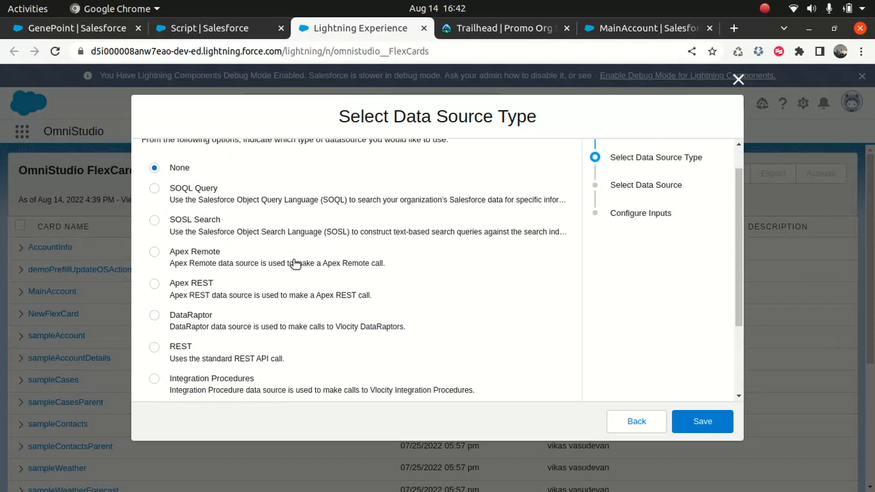
pyautogui.scroll(-3, 322, 256)
pyautogui.scroll(2, 288, 243)
pyautogui.scroll(-2, 314, 238)
pyautogui.scroll(4, 304, 255)
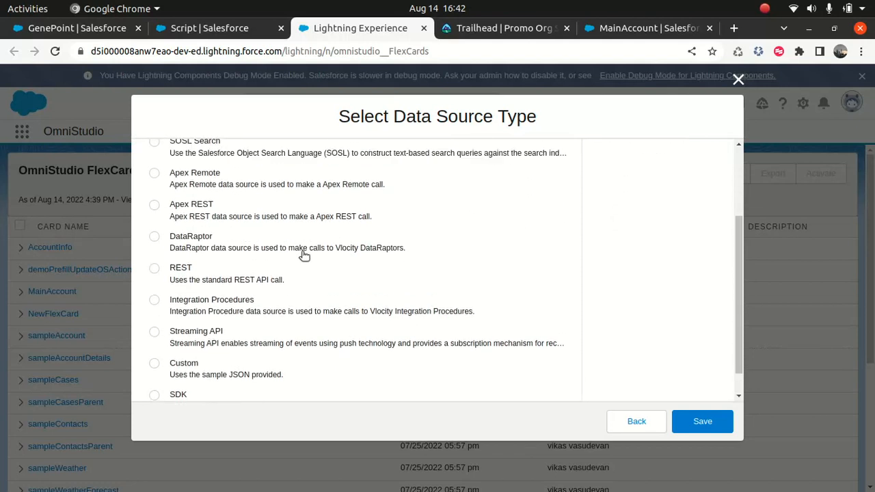
pyautogui.scroll(-1, 304, 256)
pyautogui.scroll(-1, 229, 290)
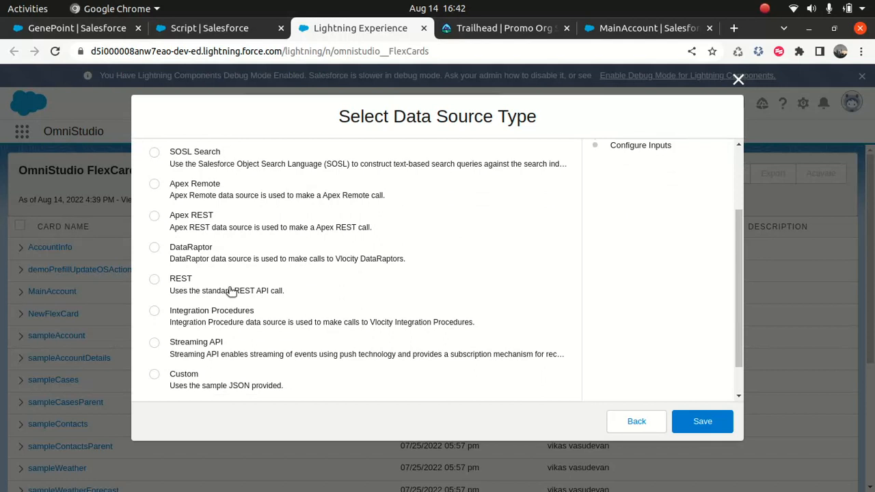
pyautogui.scroll(2, 287, 209)
pyautogui.scroll(-1, 275, 223)
pyautogui.scroll(-2, 276, 233)
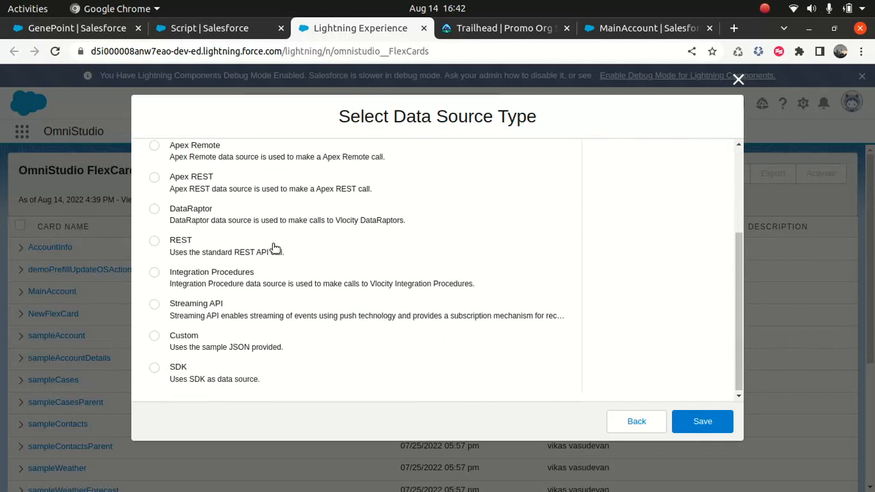
pyautogui.scroll(4, 296, 273)
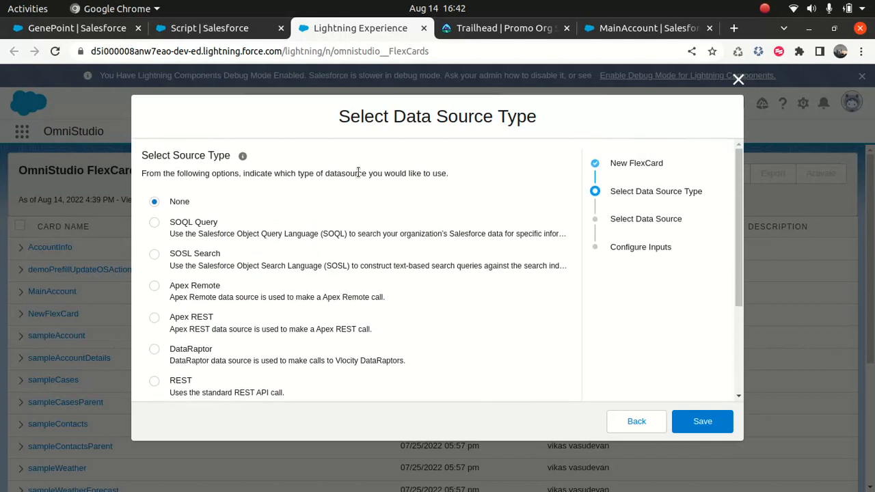
# - Save the demoAccount FlexCard with None as its data source type and bring its design canvas into view
pyautogui.click(705, 424)
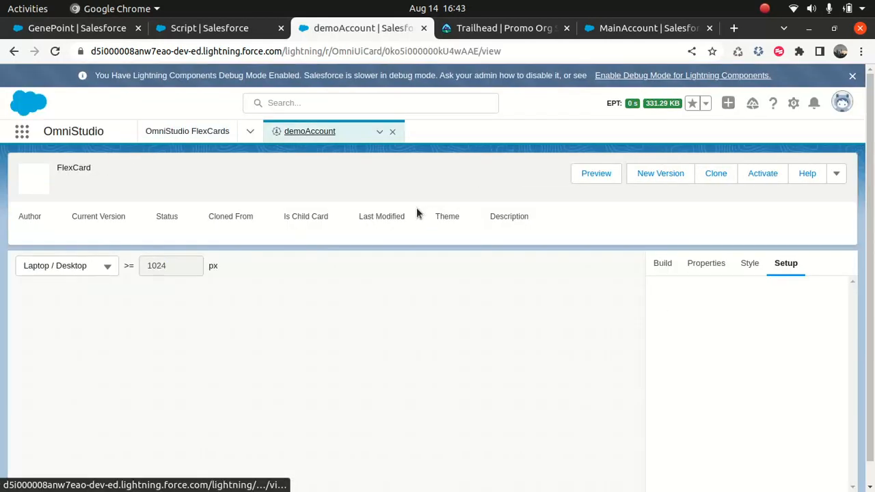
pyautogui.moveTo(871, 186); pyautogui.dragTo(415, 273)
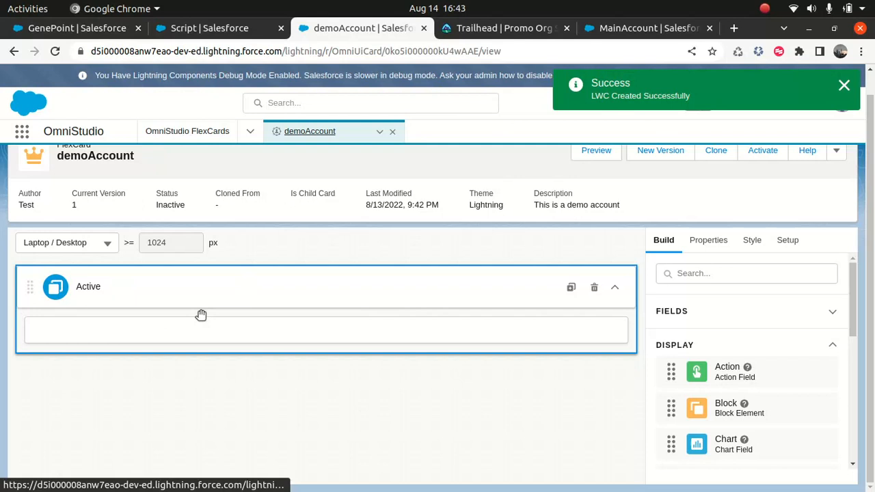
# - Check the canvas at the Tablet L, Mobile M/S and Tablet M/S, Mobile L sizes, ending on Laptop / Desktop
pyautogui.click(109, 246)
pyautogui.click(55, 296)
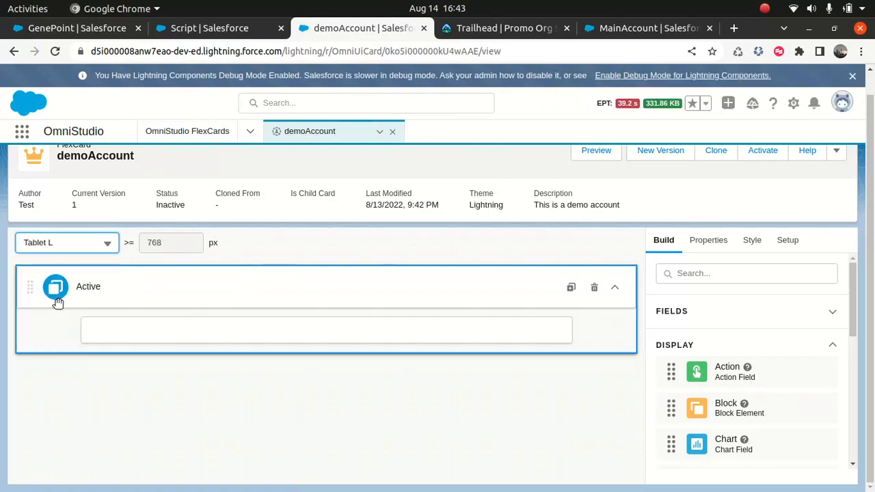
pyautogui.click(106, 245)
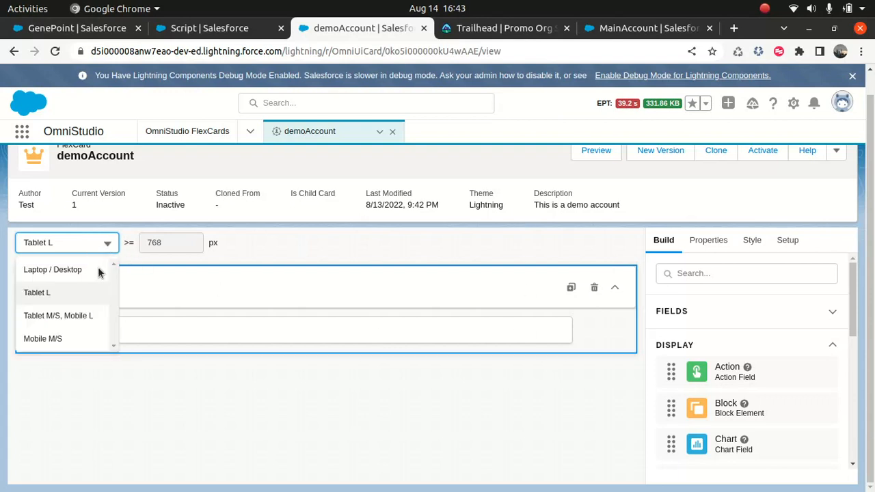
pyautogui.click(51, 338)
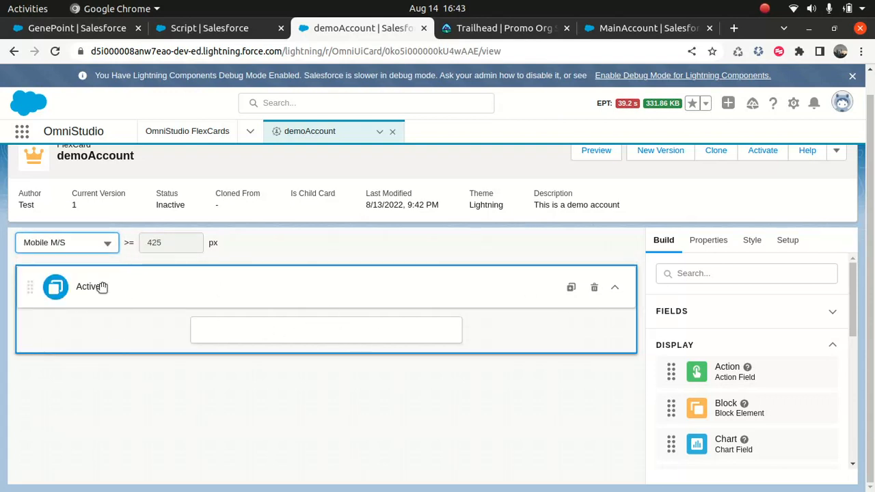
pyautogui.click(110, 242)
pyautogui.click(75, 315)
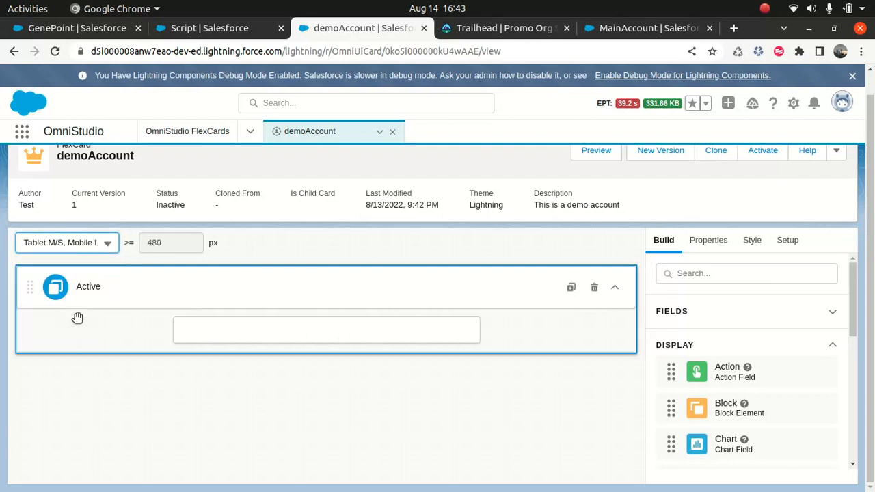
pyautogui.click(109, 244)
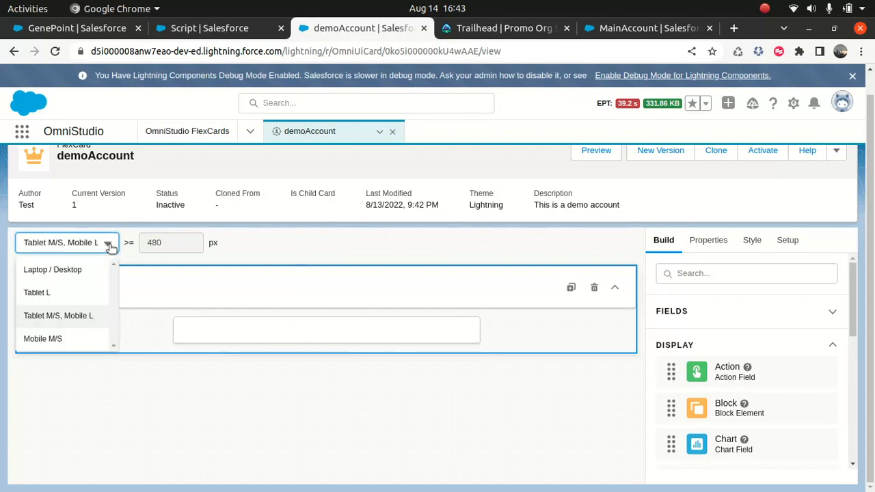
pyautogui.click(89, 274)
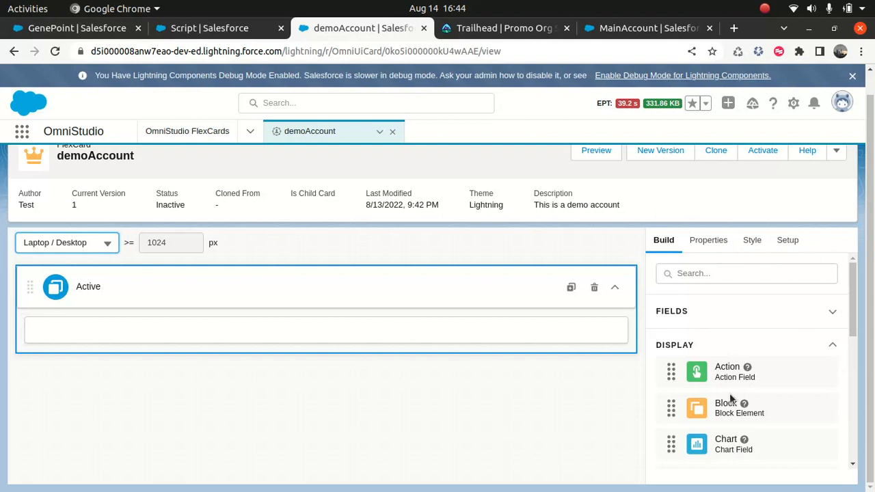
# - Look through the display elements and add a Block to the card's Active state
pyautogui.scroll(-4, 699, 377)
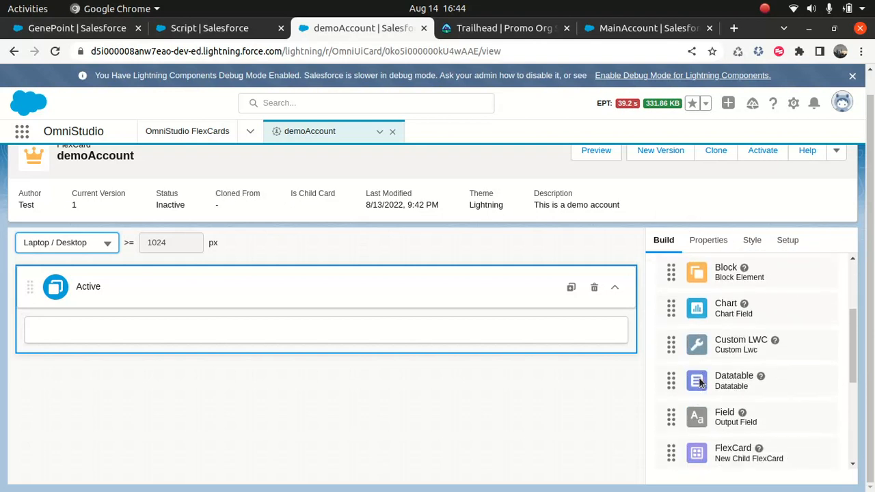
pyautogui.scroll(3, 694, 385)
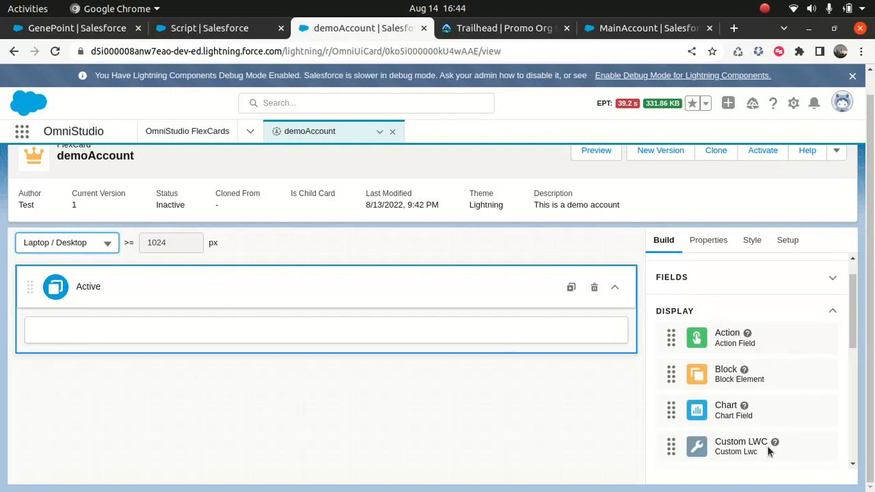
pyautogui.scroll(-2, 671, 403)
pyautogui.scroll(-3, 742, 360)
pyautogui.scroll(5, 738, 405)
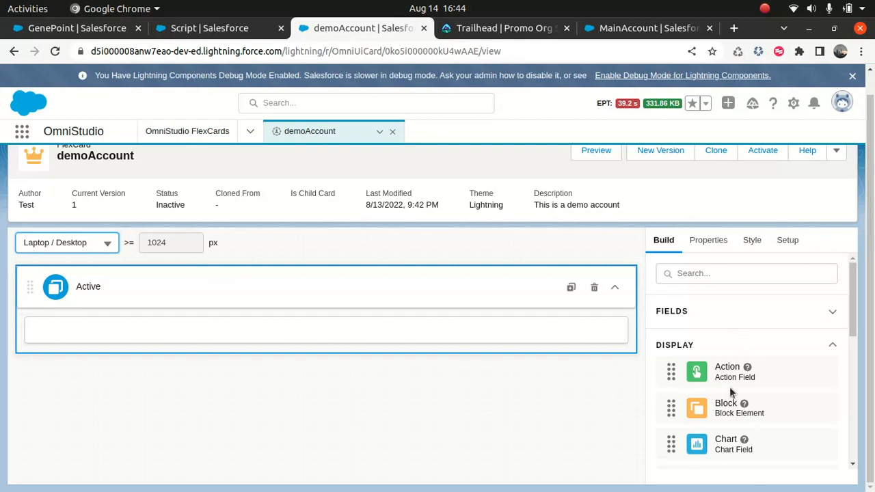
pyautogui.scroll(-2, 703, 450)
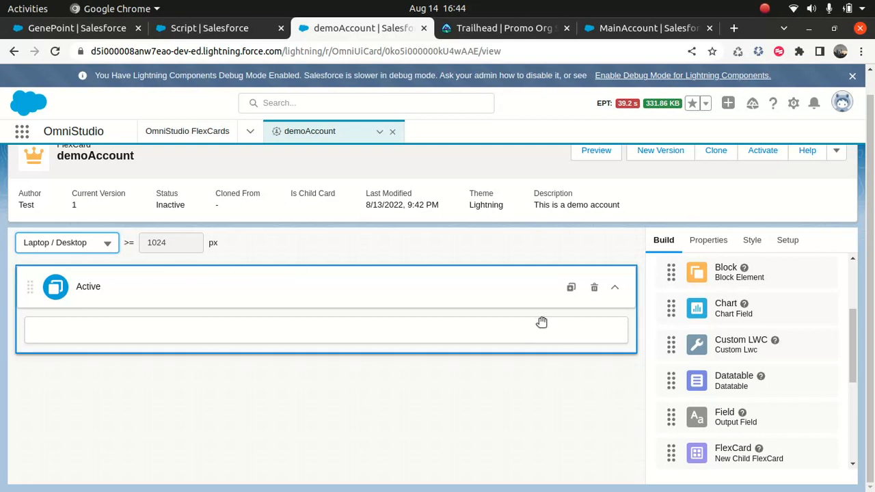
pyautogui.scroll(3, 717, 308)
pyautogui.scroll(-3, 725, 309)
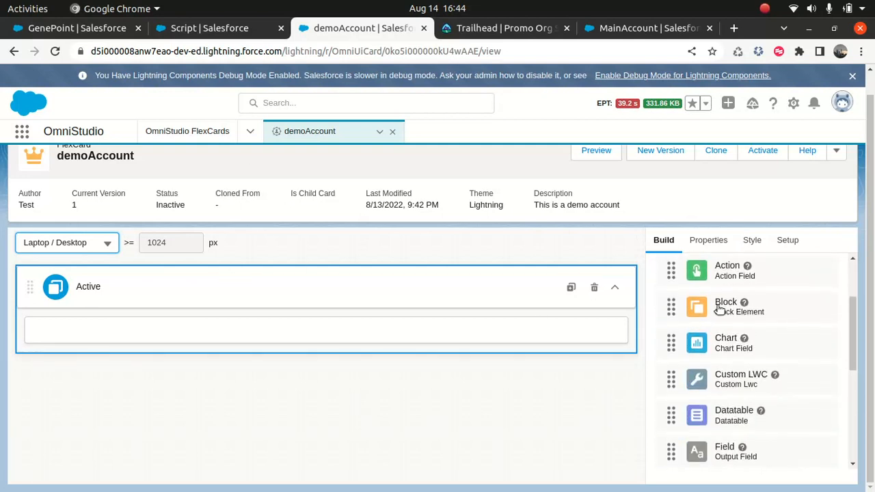
pyautogui.moveTo(719, 309); pyautogui.dragTo(128, 329)
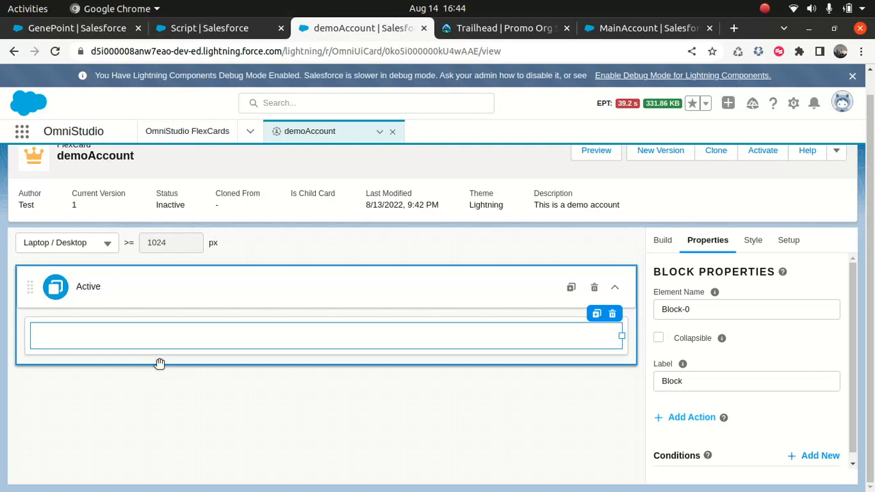
# - Review the MainAccount card's layout for reference and close the Trailhead browser tab, ending on the demoAccount designer
pyautogui.click(636, 31)
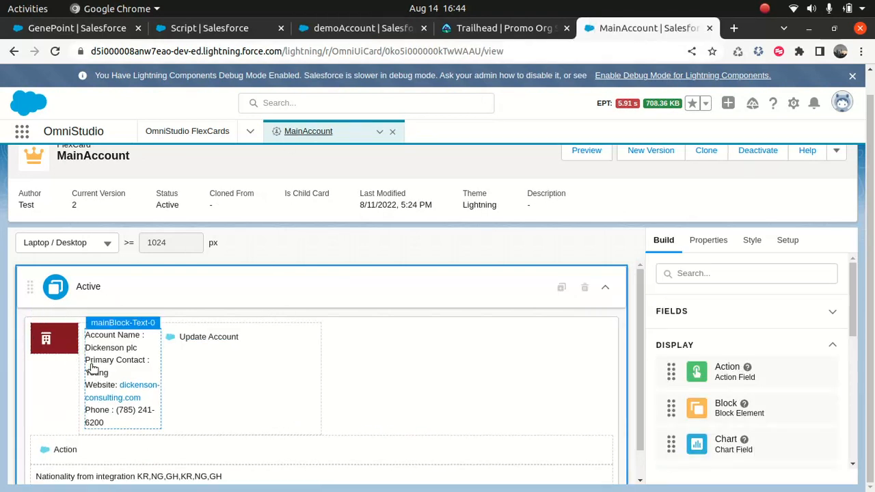
pyautogui.click(498, 28)
pyautogui.click(379, 29)
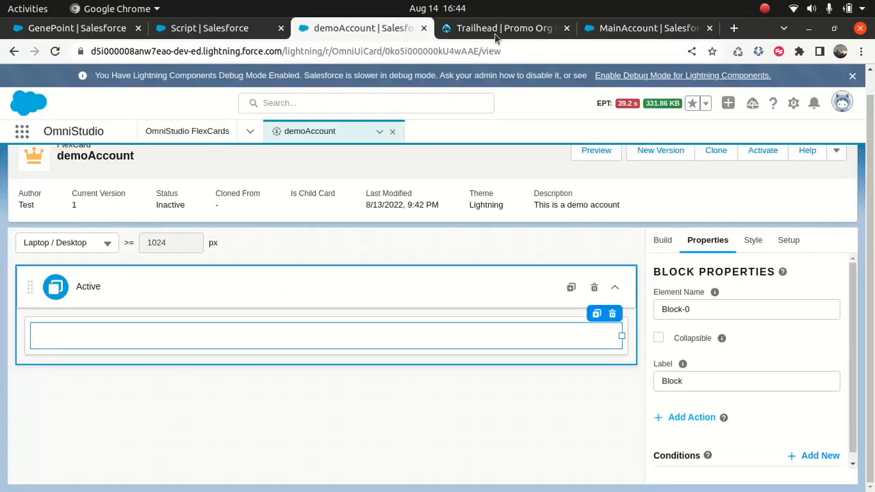
pyautogui.click(514, 31)
pyautogui.click(566, 29)
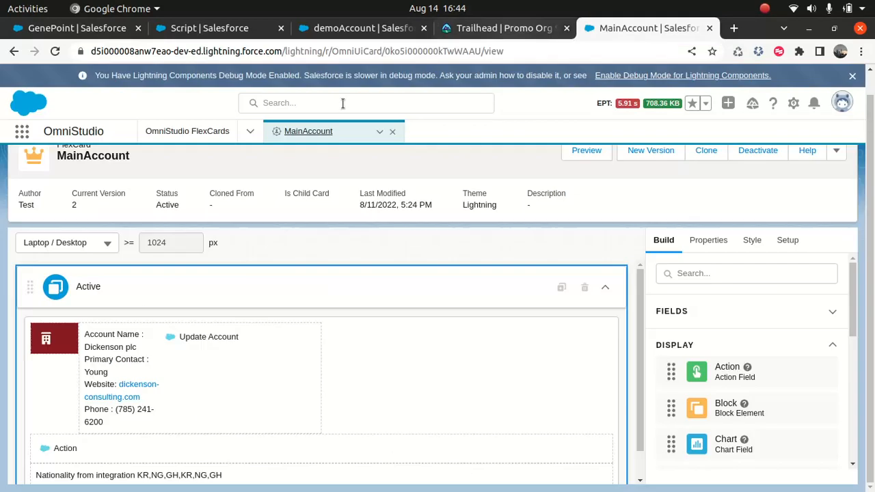
pyautogui.click(394, 28)
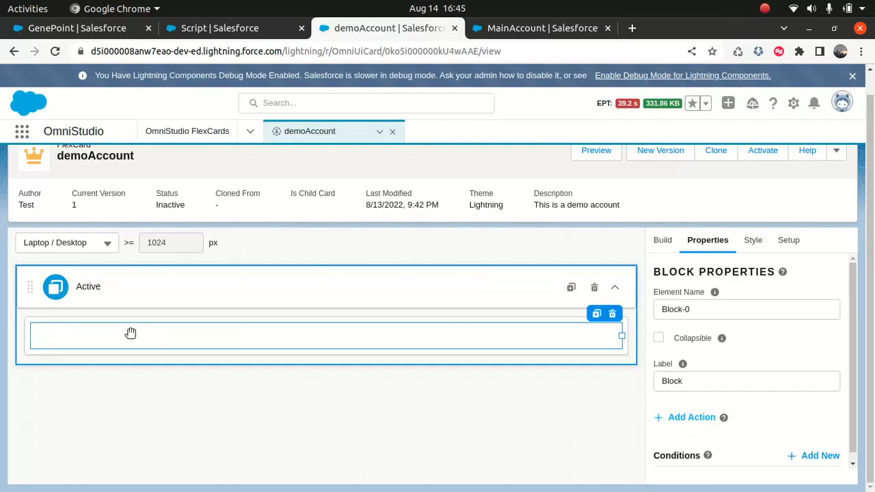
# - Rename the new block's element name to blkIcon
pyautogui.moveTo(694, 308); pyautogui.dragTo(654, 309)
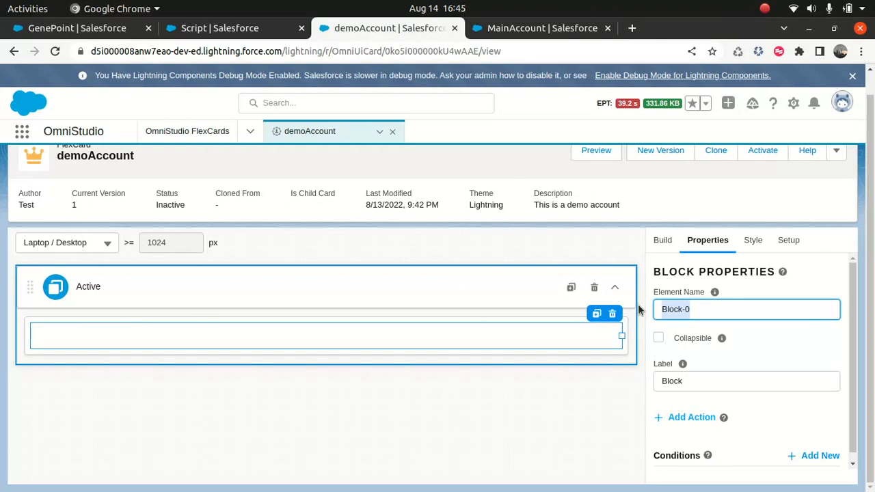
pyautogui.press('BackSpace')
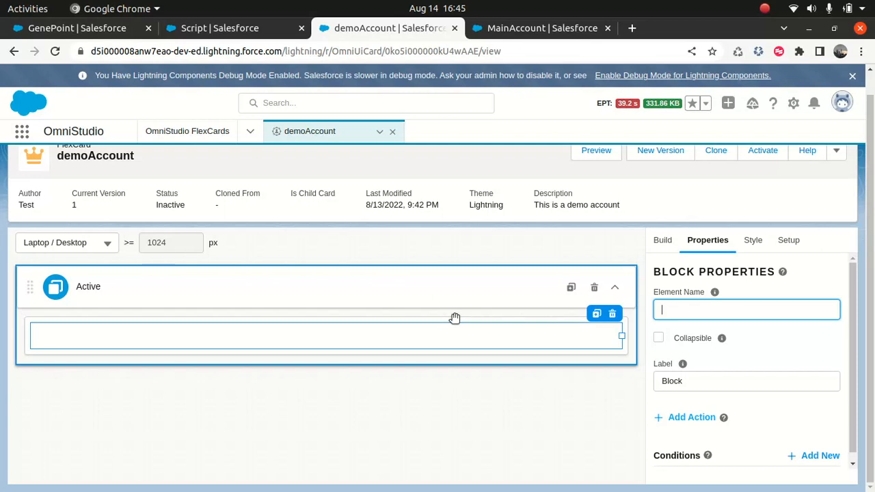
pyautogui.write('B')
pyautogui.press('BackSpace')
pyautogui.write('blk')
pyautogui.write('G')
pyautogui.press('BackSpace')
pyautogui.write('k')
pyautogui.press('BackSpace')
pyautogui.press('BackSpace')
pyautogui.write('lkIcon')
pyautogui.click(561, 412)
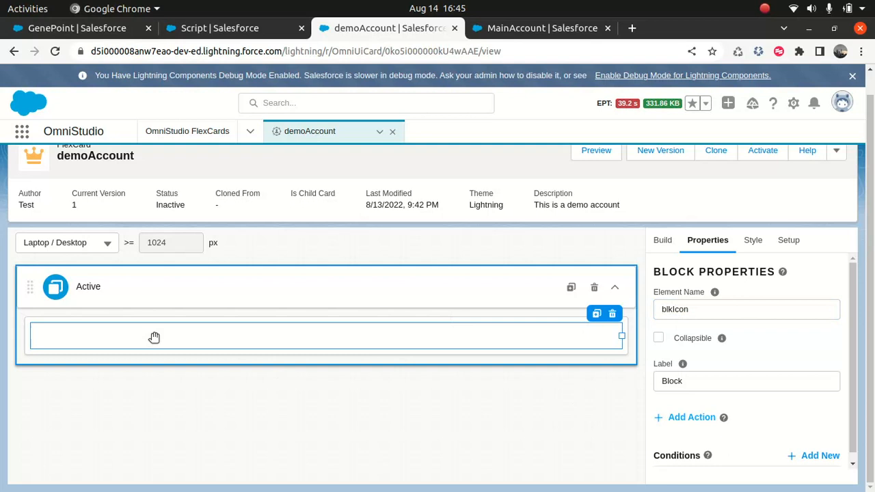
# - Try the Collapsible option on the blkIcon block by collapsing and expanding it, and turn the option off again
pyautogui.click(658, 338)
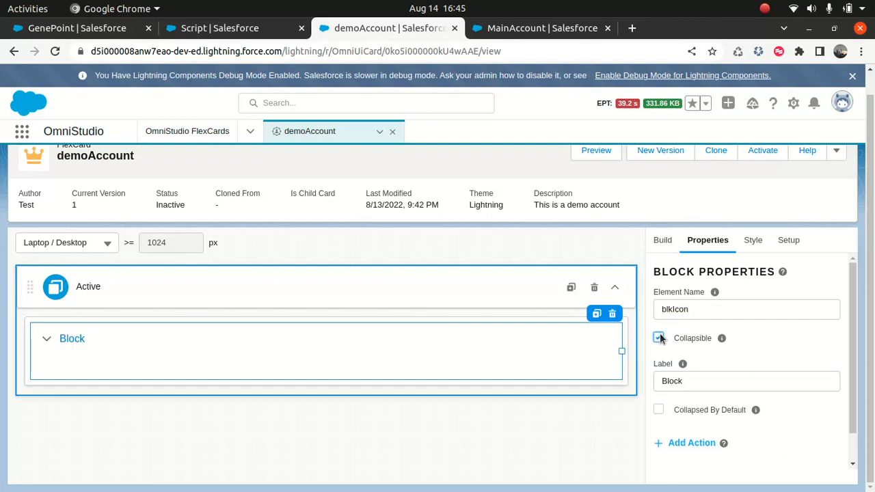
pyautogui.click(51, 340)
pyautogui.click(52, 340)
pyautogui.click(658, 339)
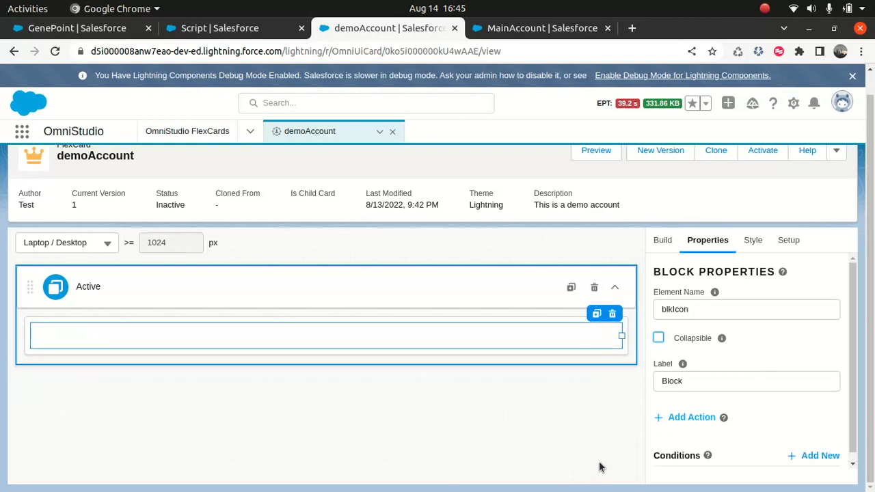
pyautogui.scroll(-1, 809, 305)
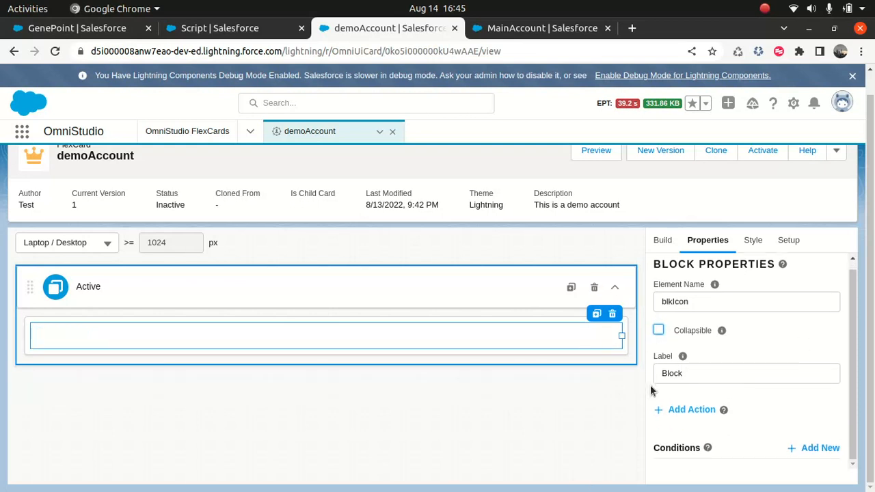
# - Set the blkIcon block's background colour to the dark red #6C1E1E in its style settings
pyautogui.click(754, 241)
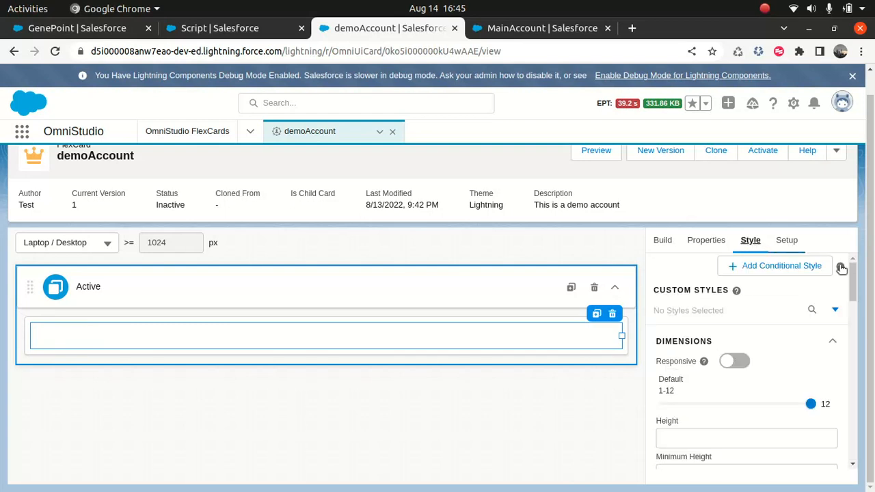
pyautogui.scroll(-5, 787, 376)
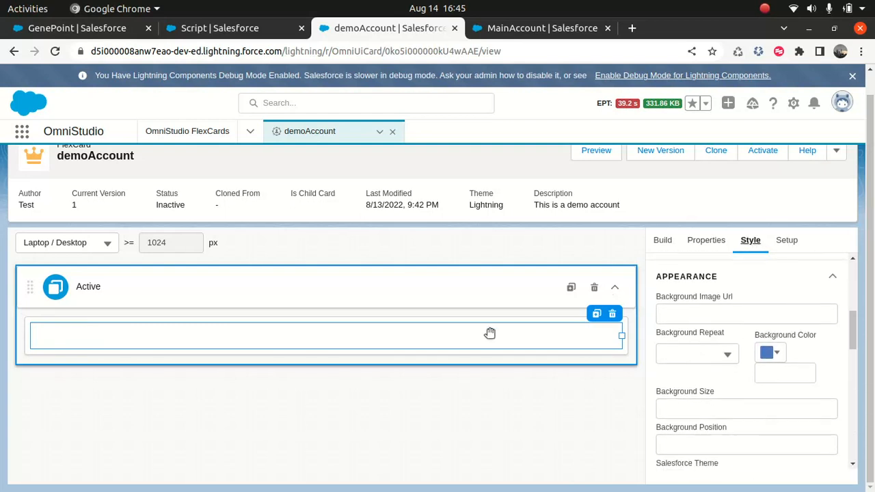
pyautogui.click(778, 352)
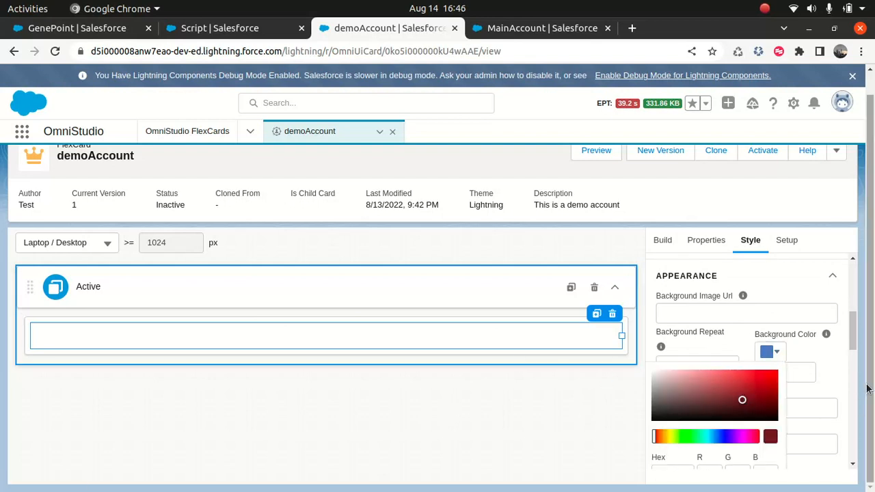
pyautogui.moveTo(852, 331); pyautogui.dragTo(840, 349)
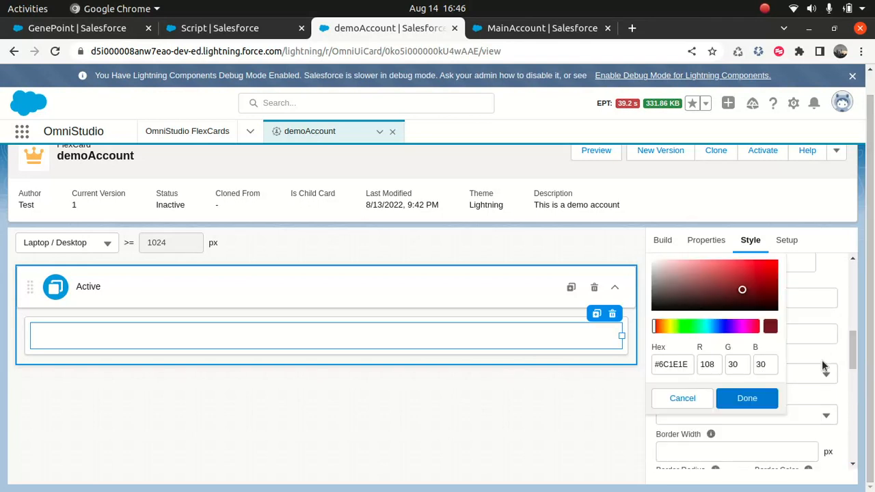
pyautogui.click(736, 403)
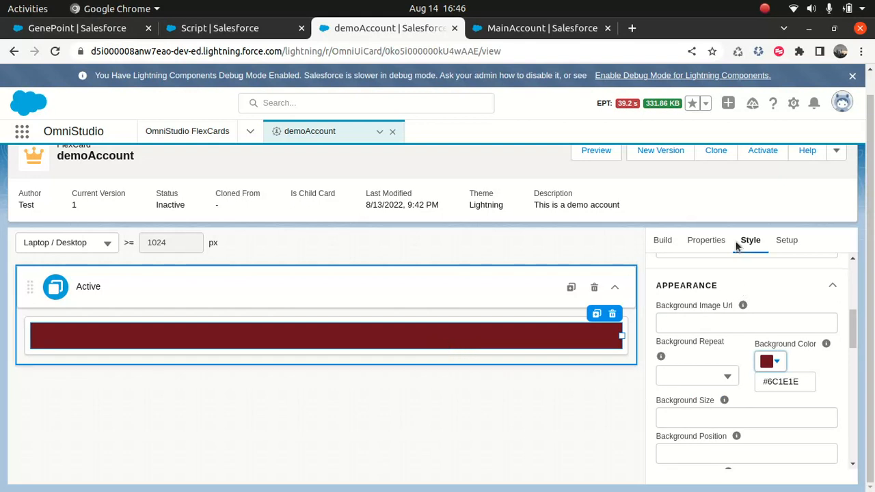
# - Change the blkIcon block's background colour to #B38F2D and narrow the block to a bit under half of the row's width
pyautogui.click(779, 361)
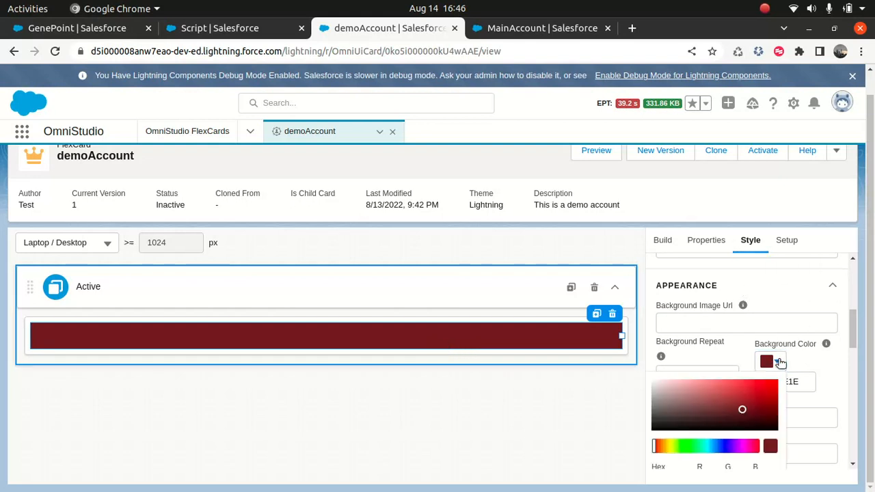
pyautogui.click(667, 445)
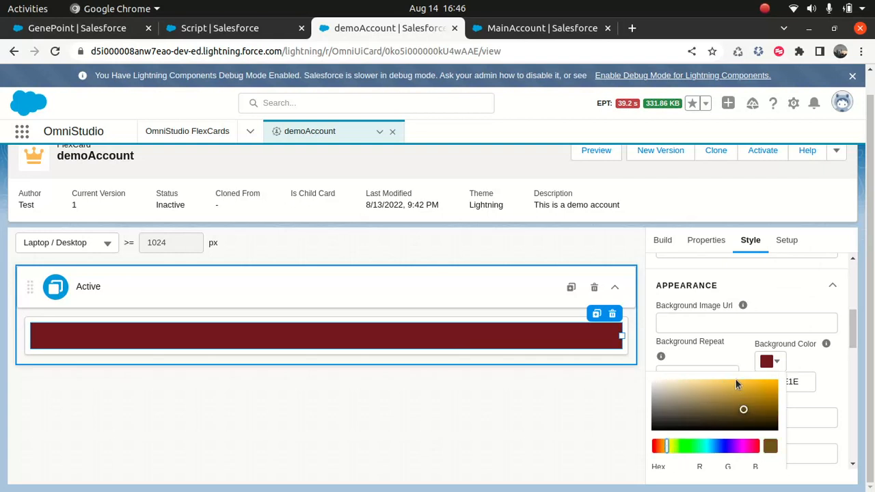
pyautogui.click(747, 396)
pyautogui.scroll(-3, 830, 409)
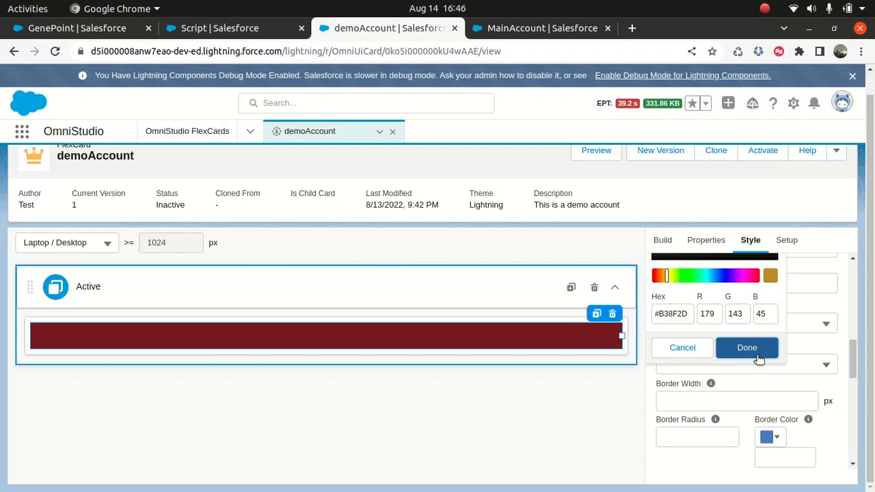
pyautogui.click(748, 349)
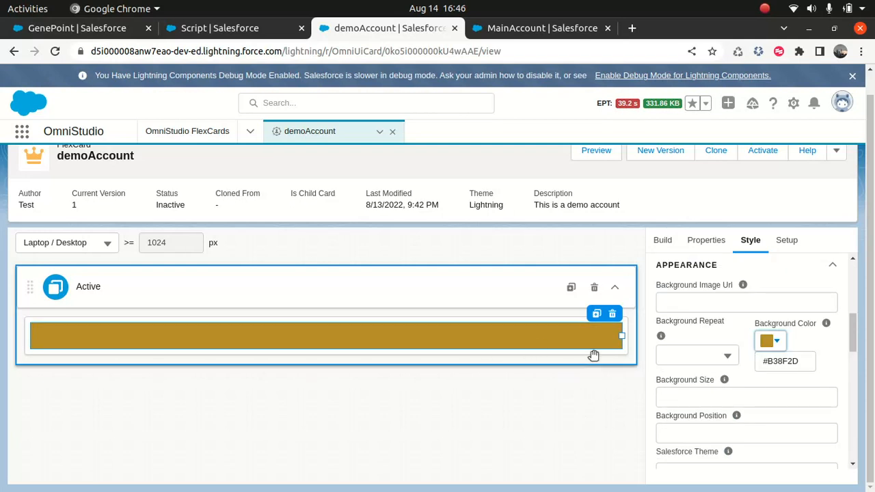
pyautogui.moveTo(622, 336); pyautogui.dragTo(265, 348)
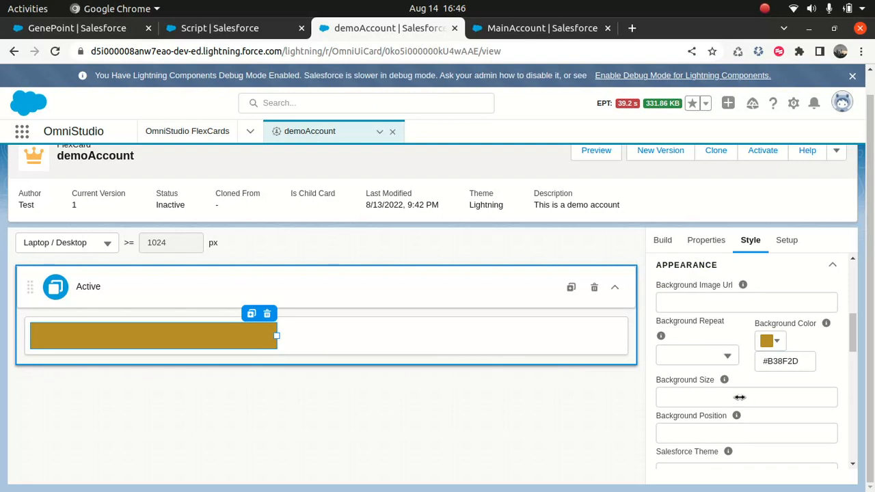
pyautogui.scroll(2, 734, 326)
pyautogui.scroll(-2, 734, 326)
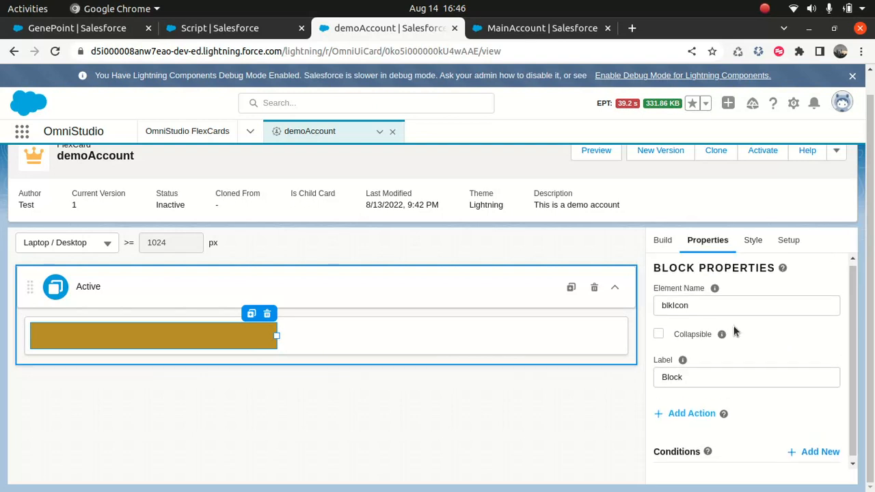
# - Look through the card's setup properties down to the data source section and examine the available data source types
pyautogui.click(753, 242)
pyautogui.click(785, 241)
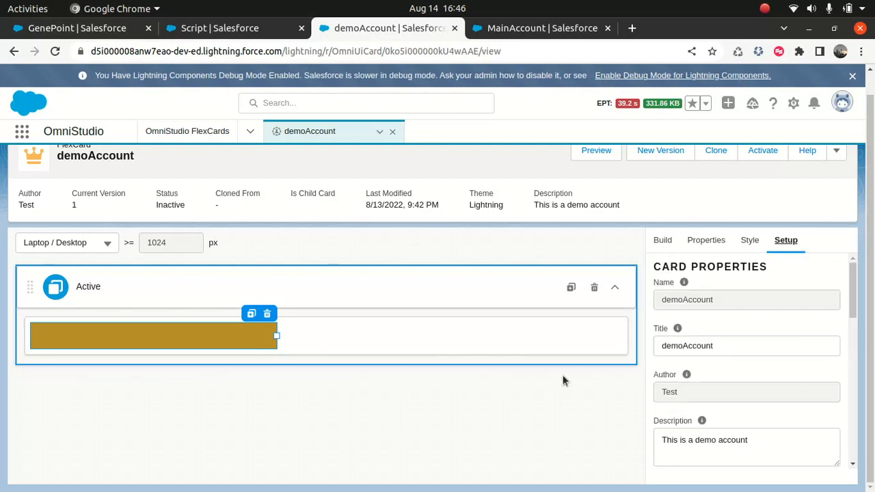
pyautogui.scroll(-6, 762, 329)
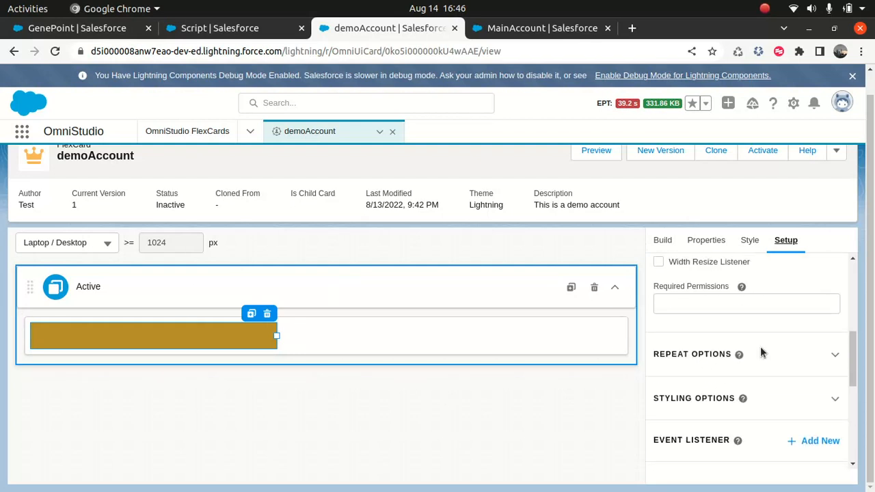
pyautogui.scroll(-5, 771, 318)
pyautogui.scroll(3, 770, 318)
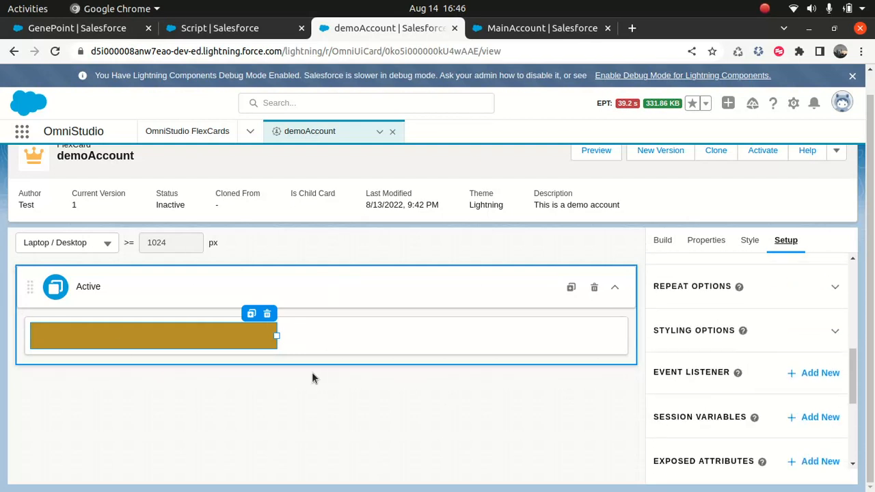
pyautogui.scroll(1, 626, 316)
pyautogui.scroll(5, 717, 333)
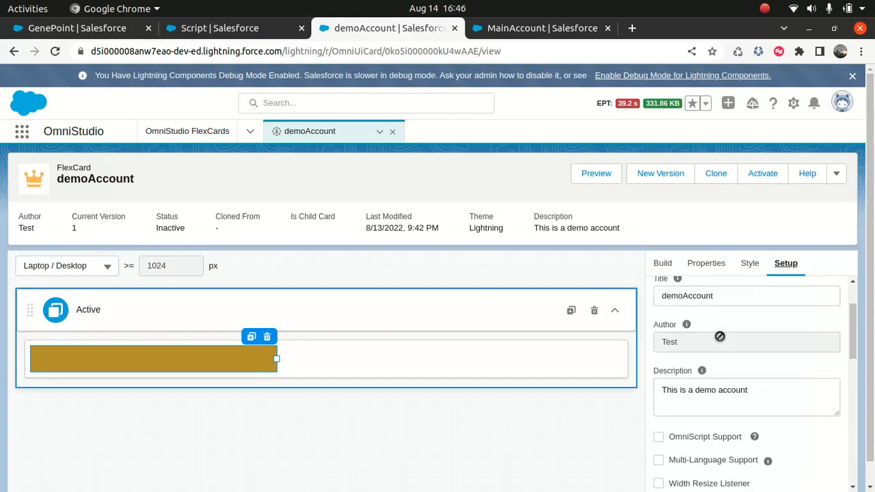
pyautogui.scroll(-10, 768, 352)
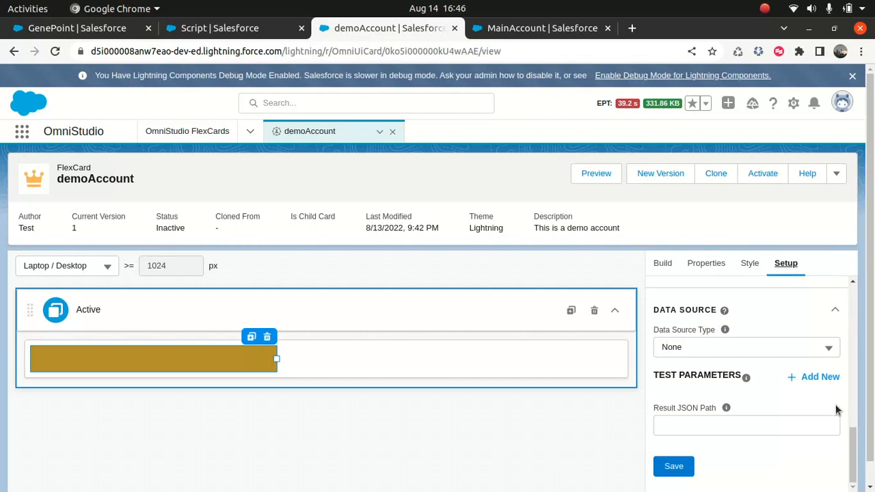
pyautogui.click(779, 351)
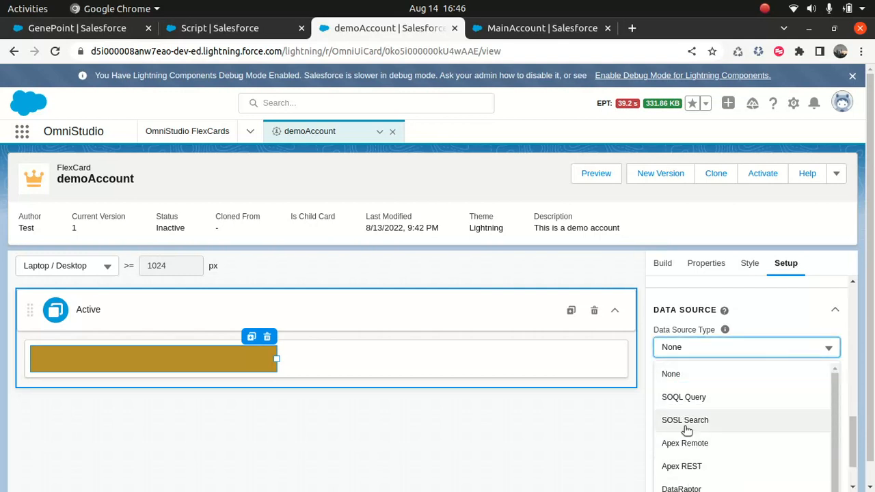
pyautogui.click(596, 419)
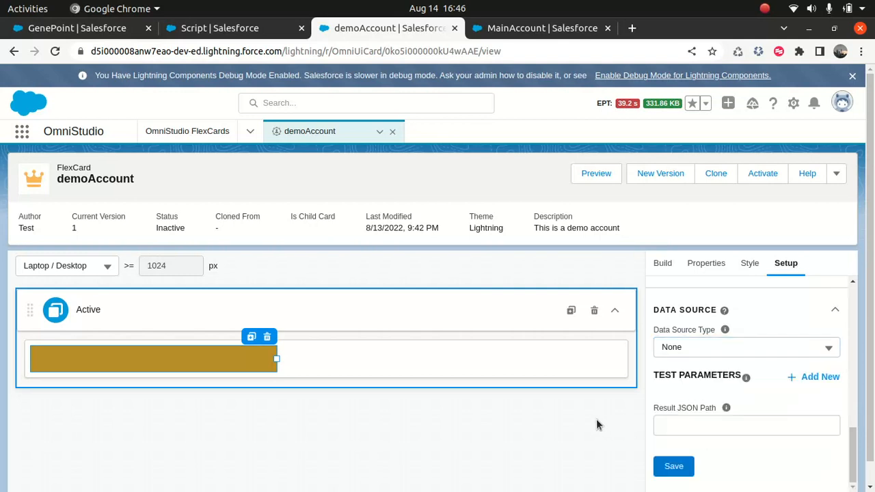
pyautogui.scroll(-1, 608, 331)
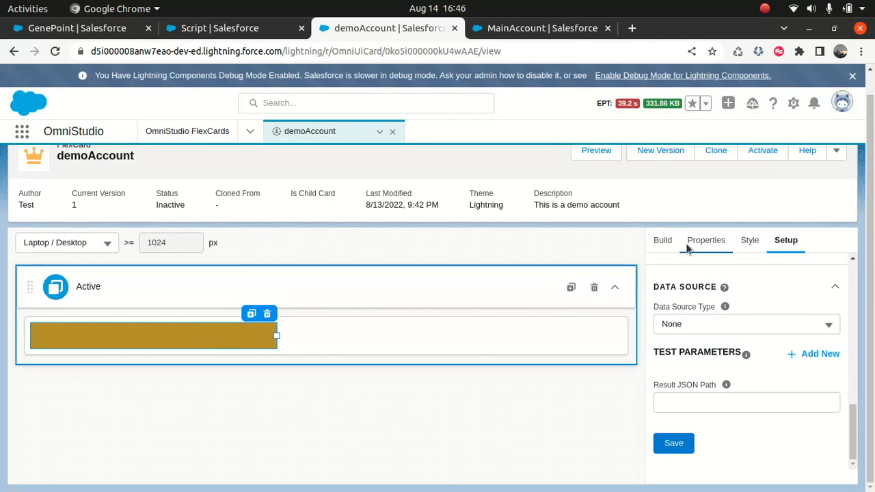
# - Search the build elements for icon and add an Icon element inside the blkIcon block
pyautogui.click(661, 240)
pyautogui.scroll(3, 755, 409)
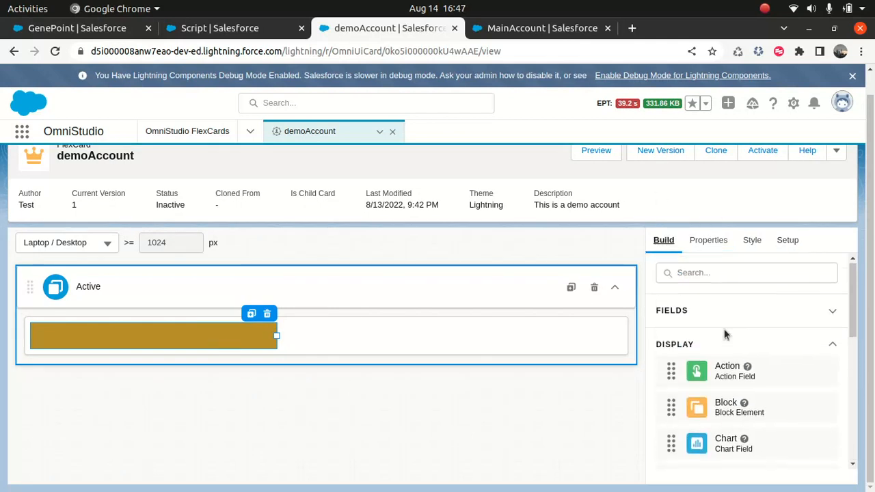
pyautogui.click(716, 273)
pyautogui.write('ircon')
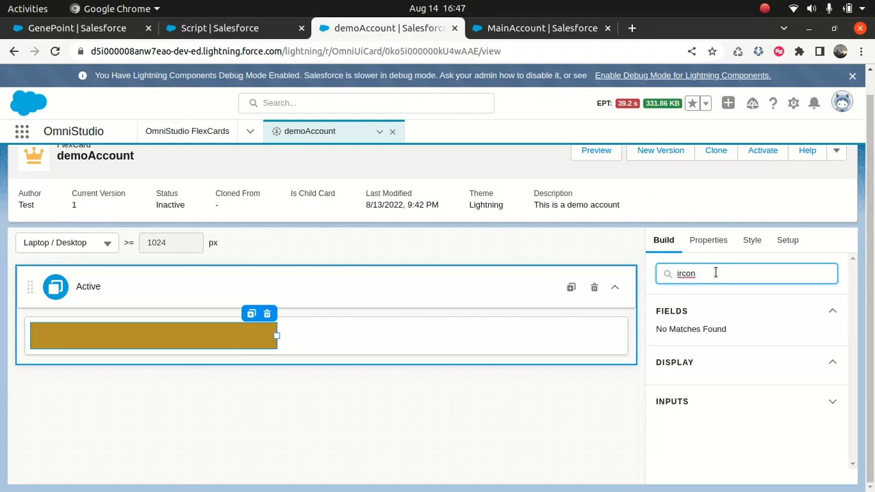
pyautogui.press('BackSpace')
pyautogui.write('icon')
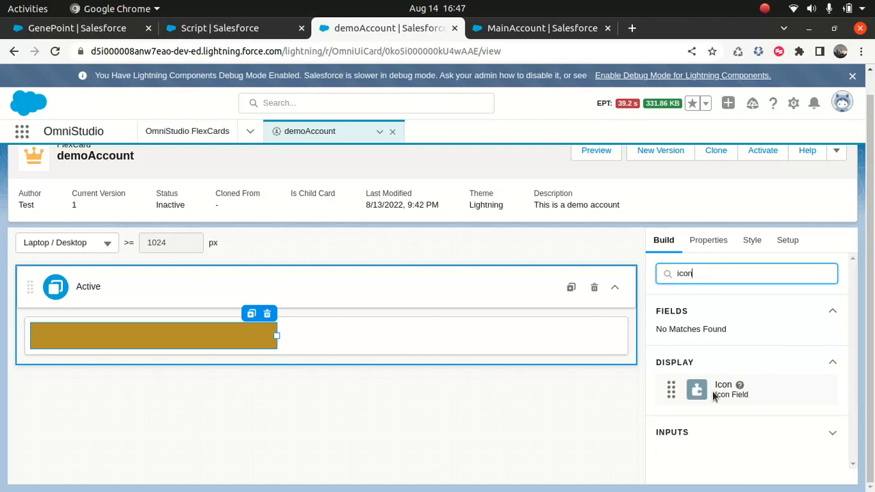
pyautogui.moveTo(714, 396); pyautogui.dragTo(139, 346)
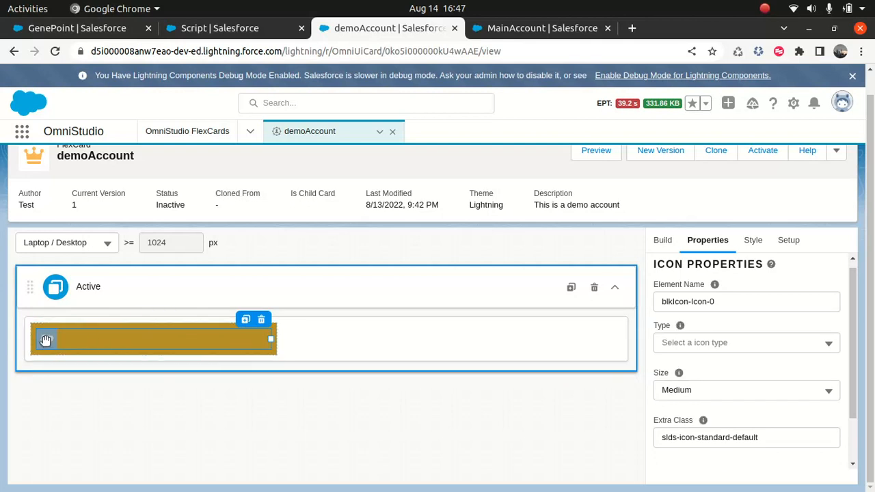
# - Rename the new icon element inside the blkIcon block as iconTest
pyautogui.click(768, 303)
pyautogui.write('k')
pyautogui.press('BackSpace')
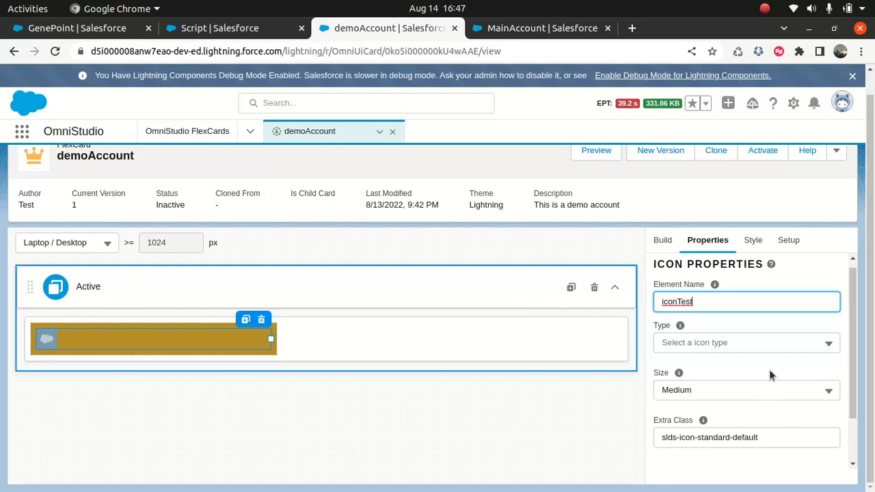
# - Try the Custom type for the iconTest element, and set its type to Salesforce SVG instead
pyautogui.click(772, 340)
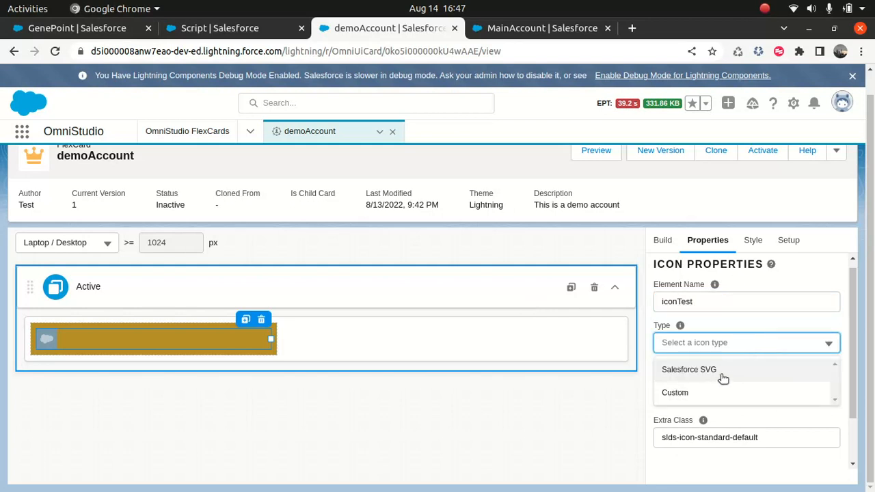
pyautogui.click(707, 394)
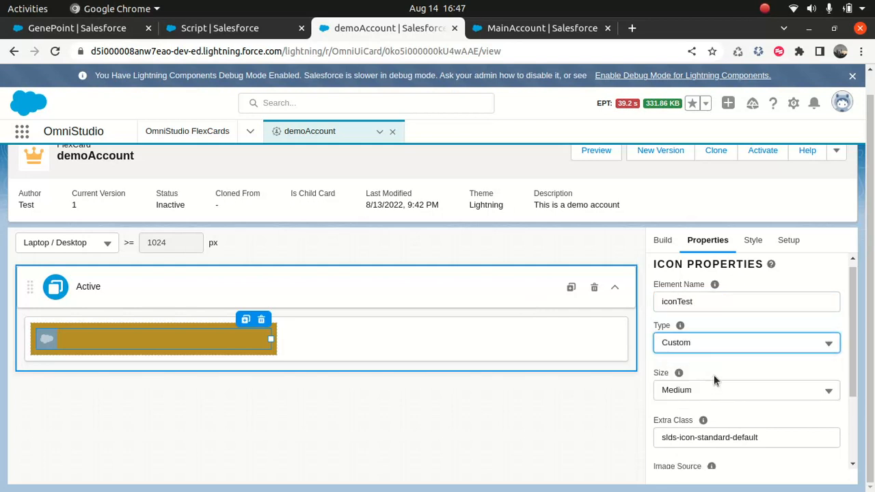
pyautogui.scroll(-1, 689, 422)
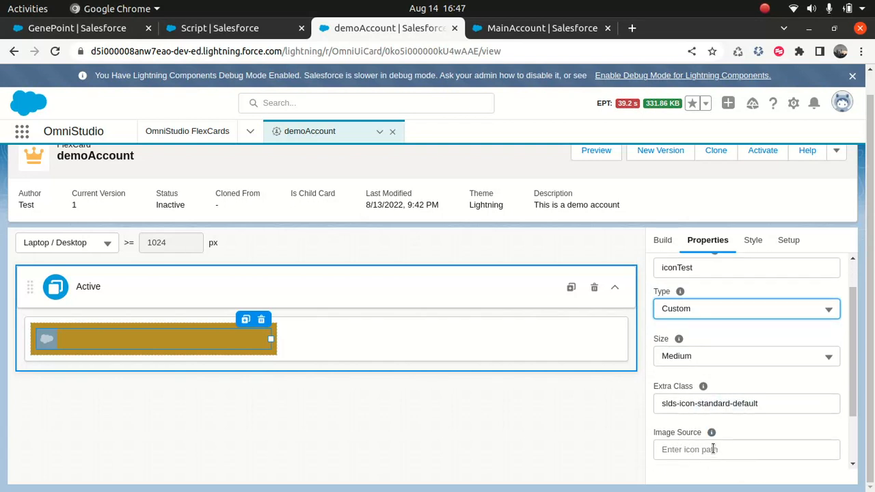
pyautogui.click(736, 308)
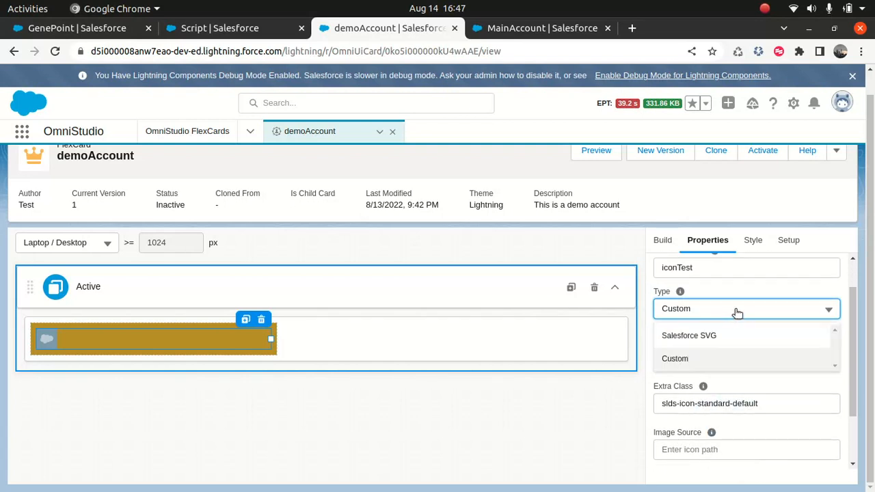
pyautogui.click(698, 337)
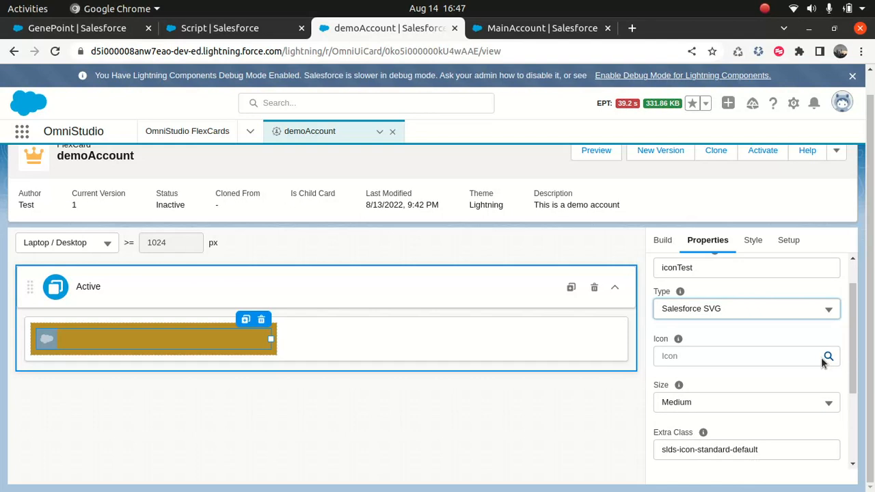
# - Choose custom17, the money bag, as the iconTest element's icon and save the selection
pyautogui.click(800, 357)
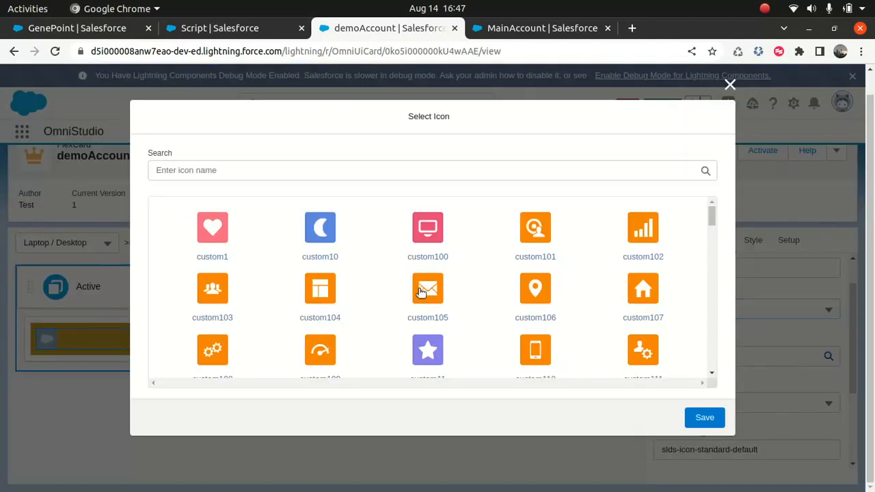
pyautogui.click(213, 232)
pyautogui.scroll(-3, 463, 265)
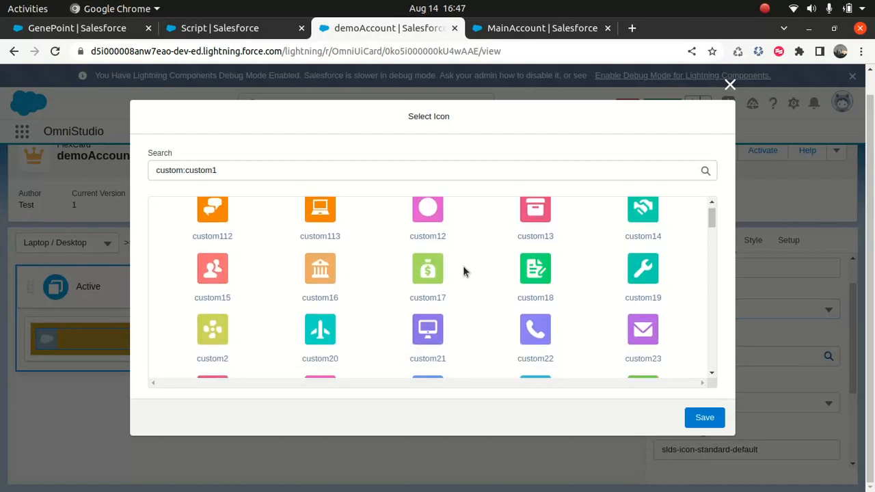
pyautogui.click(428, 269)
pyautogui.click(703, 417)
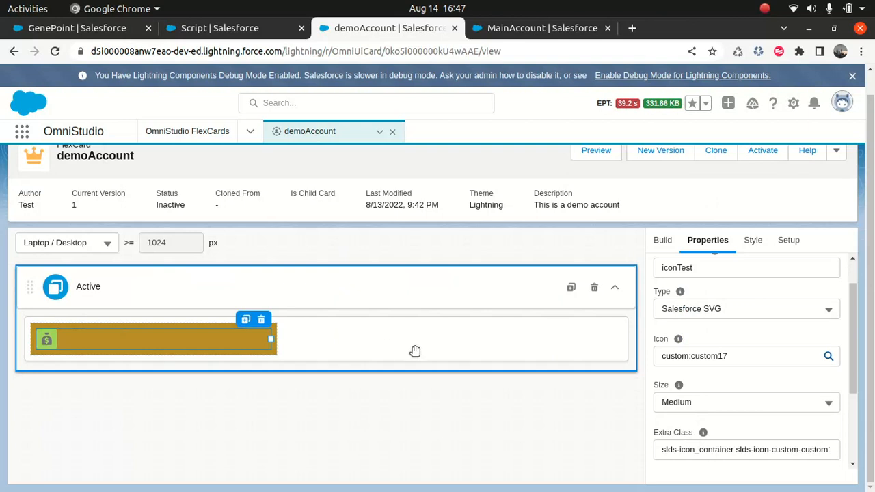
# - Set the iconTest element's variant to Inverse
pyautogui.scroll(-1, 793, 383)
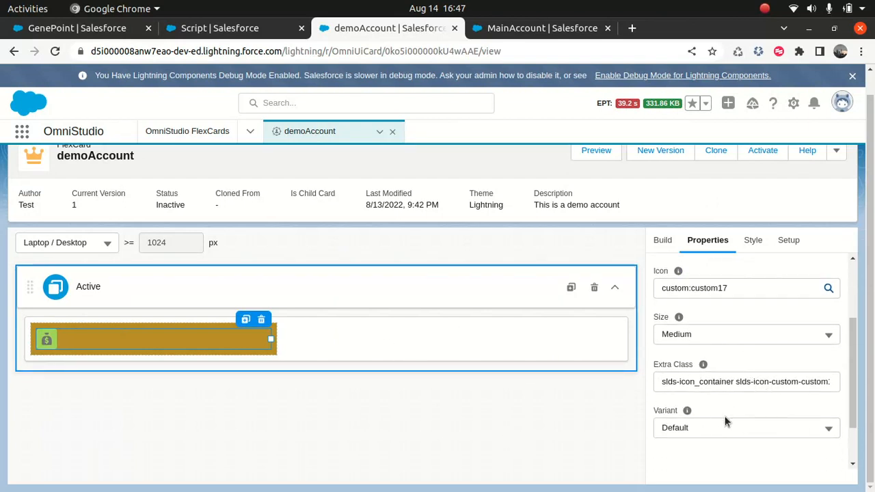
pyautogui.click(736, 430)
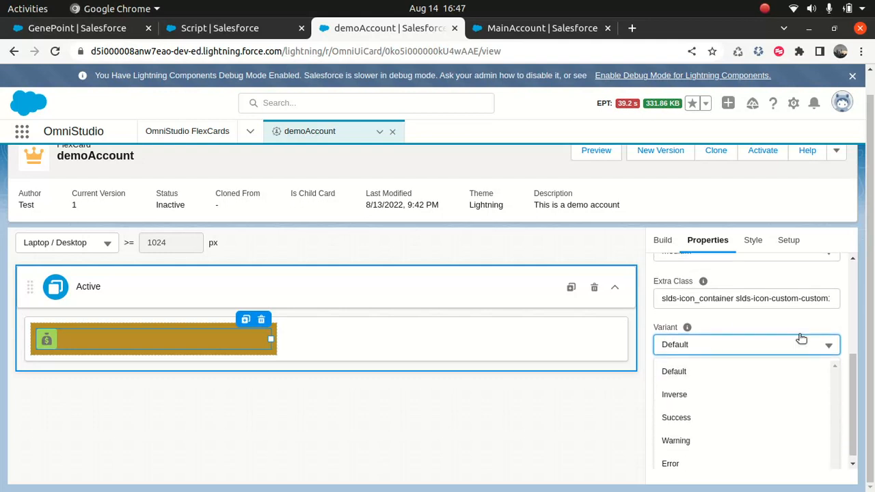
pyautogui.click(667, 389)
pyautogui.click(240, 483)
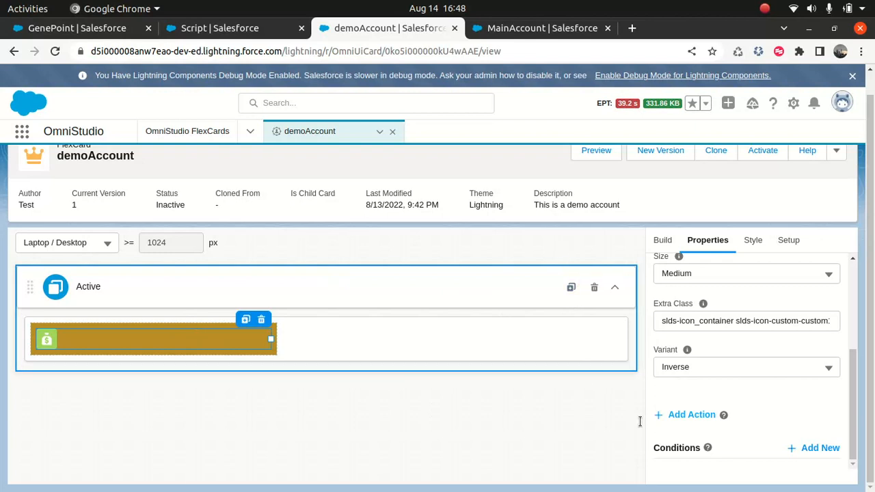
# - Narrow the iconTest element to the width of its icon, and shrink the blkIcon block to about one-twelfth of the card's width
pyautogui.click(795, 377)
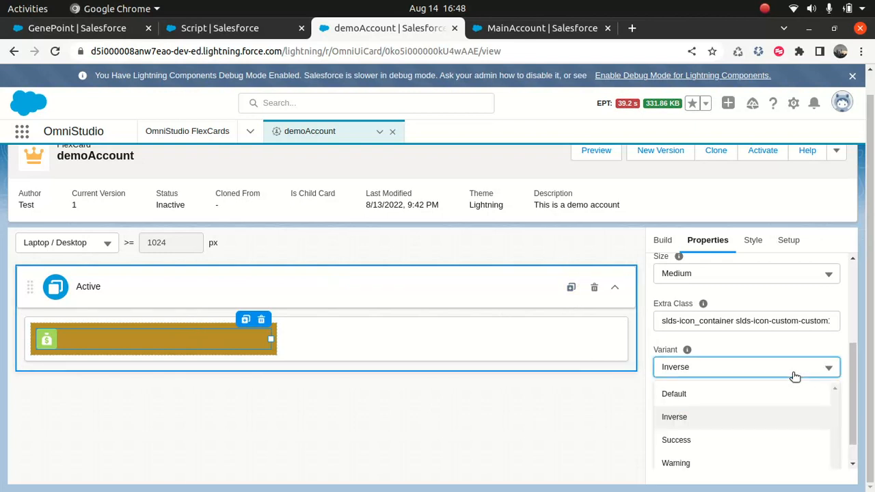
pyautogui.click(547, 436)
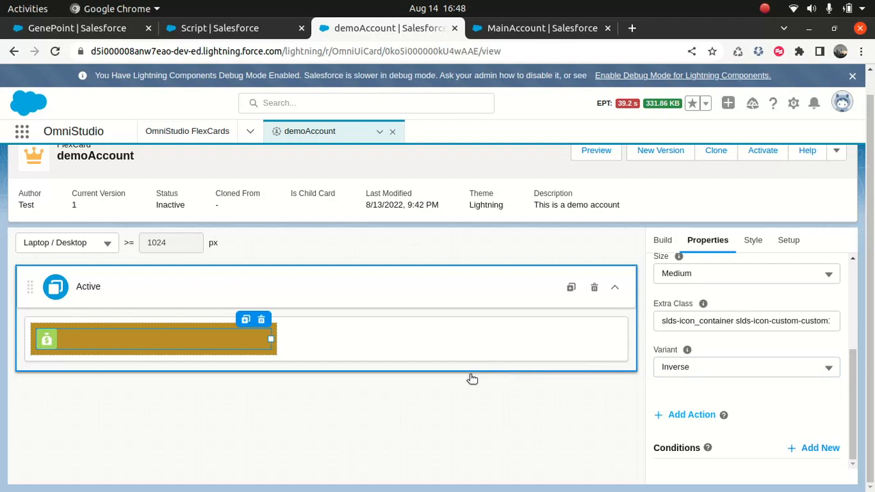
pyautogui.scroll(1, 473, 379)
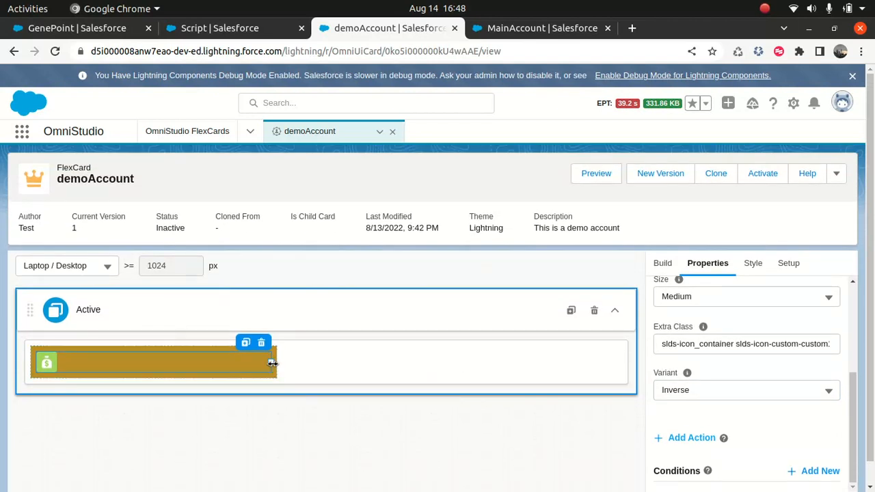
pyautogui.moveTo(272, 363); pyautogui.dragTo(59, 363)
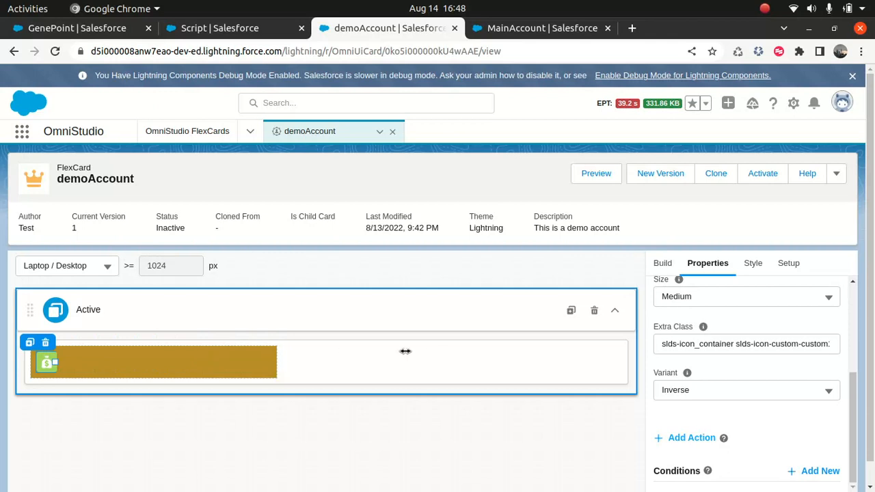
pyautogui.click(266, 364)
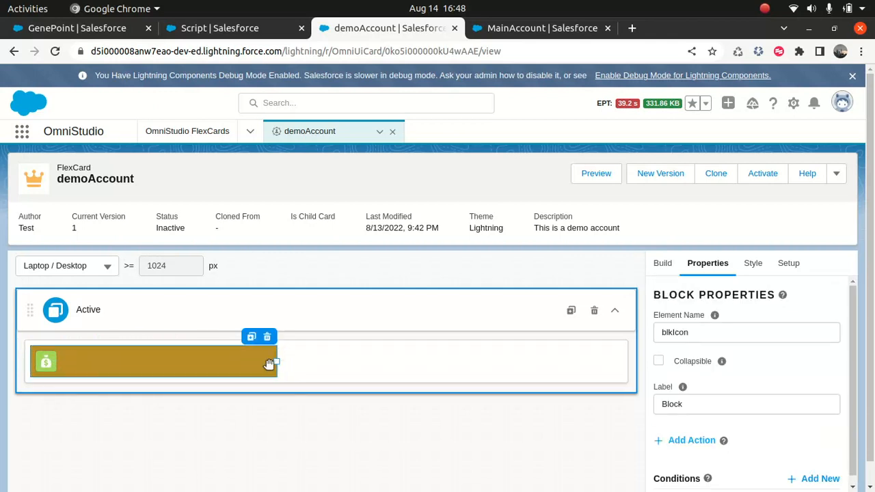
pyautogui.moveTo(277, 362); pyautogui.dragTo(62, 363)
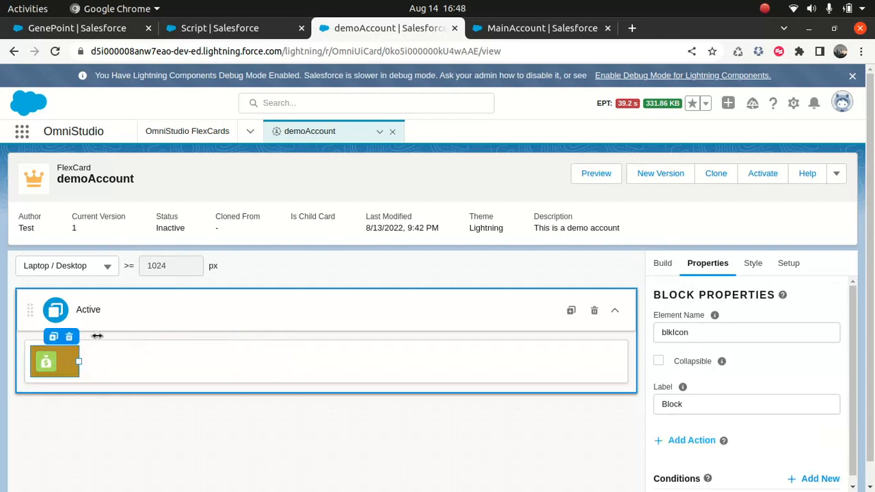
# - Clear the icon search from the build elements so the full element list is available
pyautogui.click(663, 264)
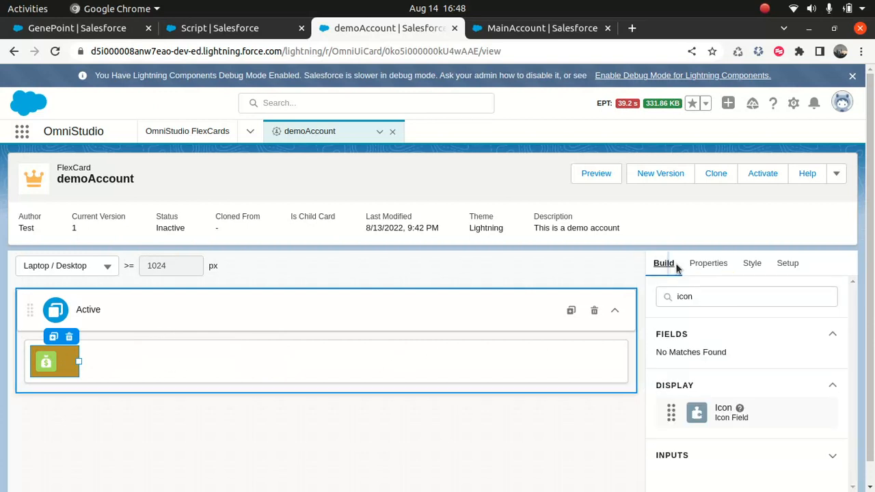
pyautogui.scroll(-1, 677, 308)
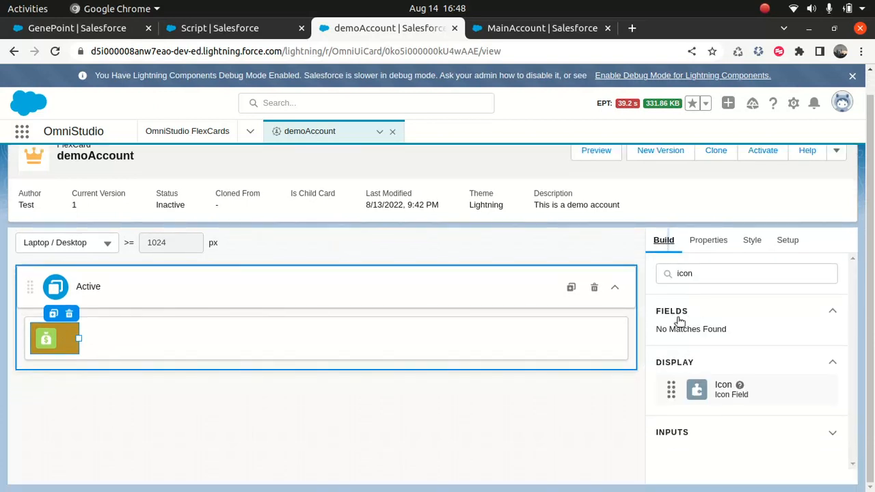
pyautogui.scroll(1, 687, 418)
pyautogui.click(712, 297)
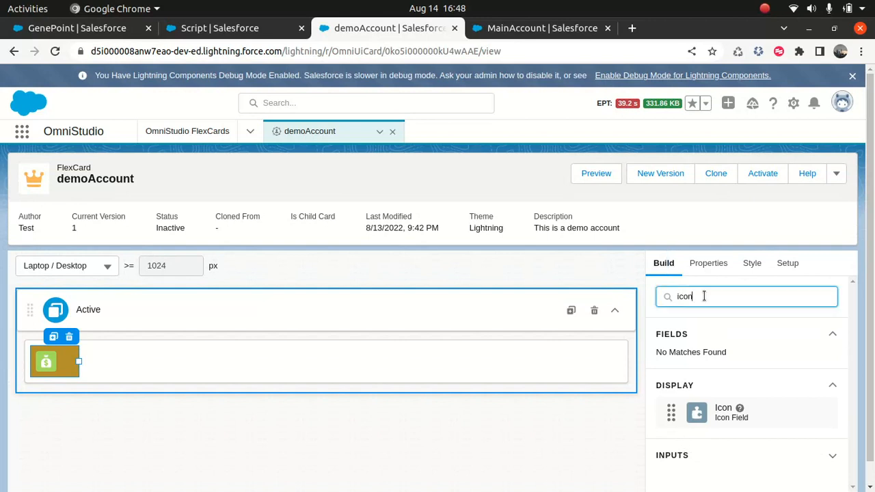
pyautogui.press('BackSpace')
pyautogui.press('BackSpace')
pyautogui.press('BackSpace')
pyautogui.press('BackSpace')
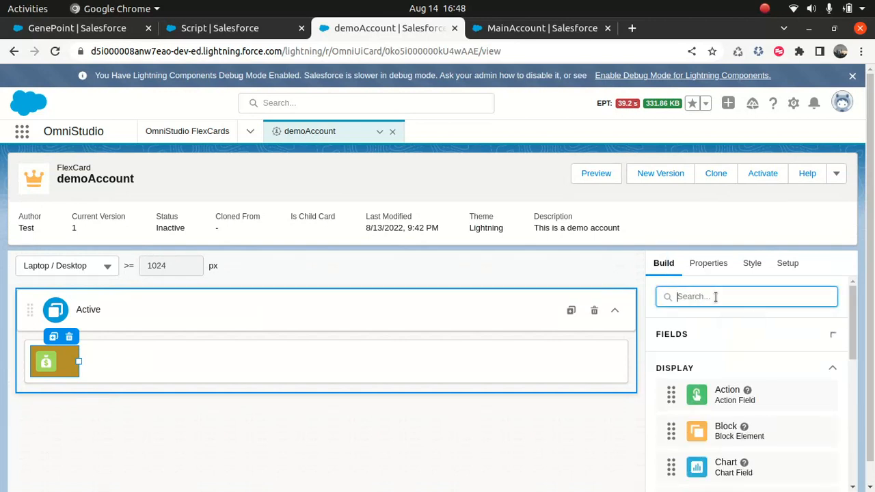
# - Check MainAccount's layout, add a Block element below blkIcon in demoAccount's Active state, and name it blkTest
pyautogui.click(564, 28)
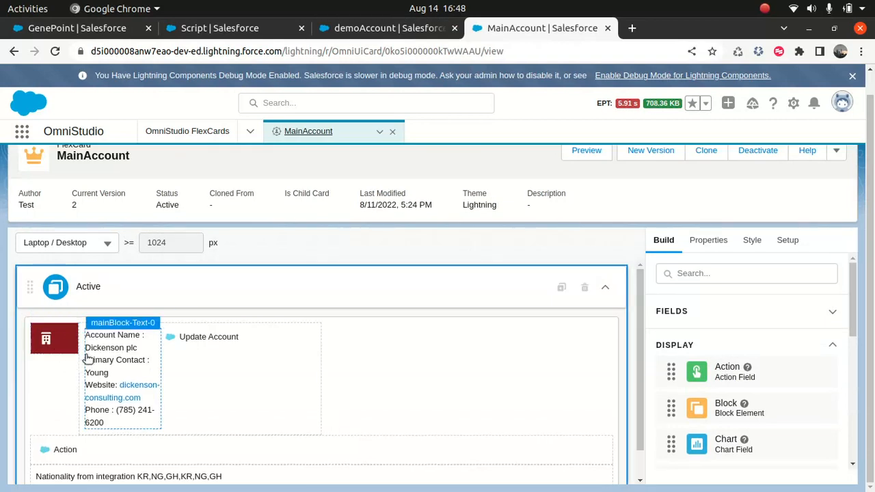
pyautogui.click(388, 28)
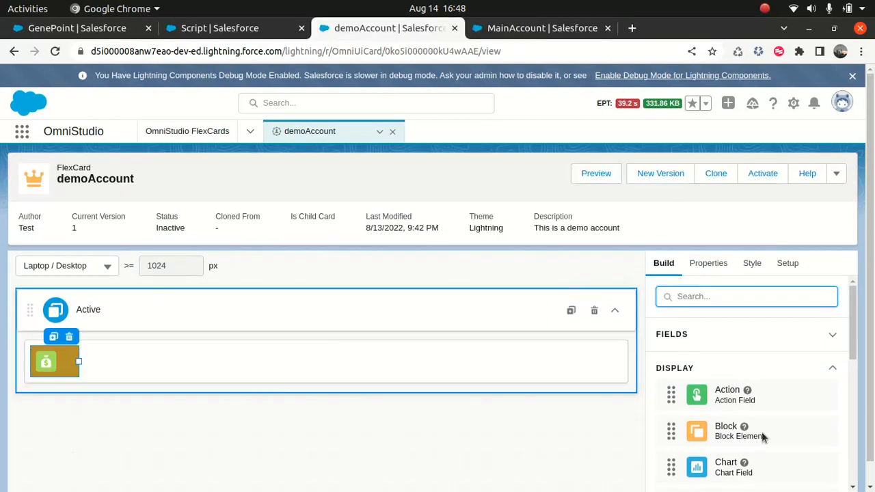
pyautogui.moveTo(717, 438); pyautogui.dragTo(147, 363)
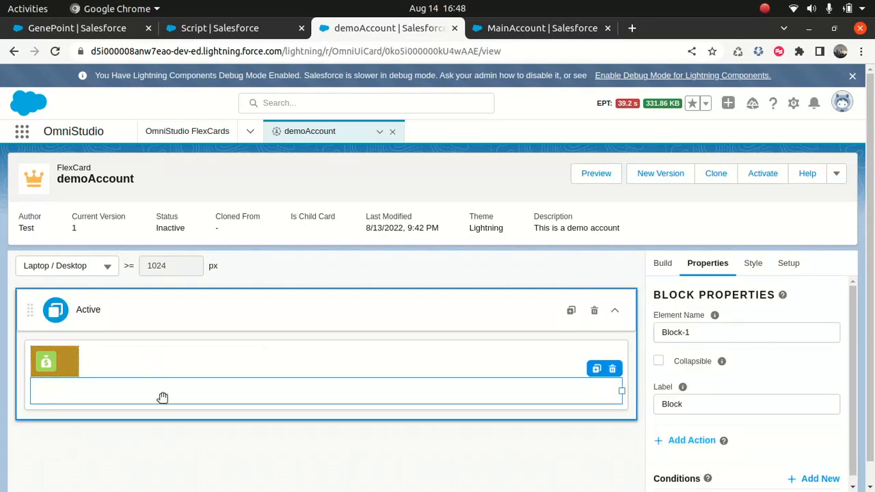
pyautogui.tripleClick(696, 333)
pyautogui.write('blkTest')
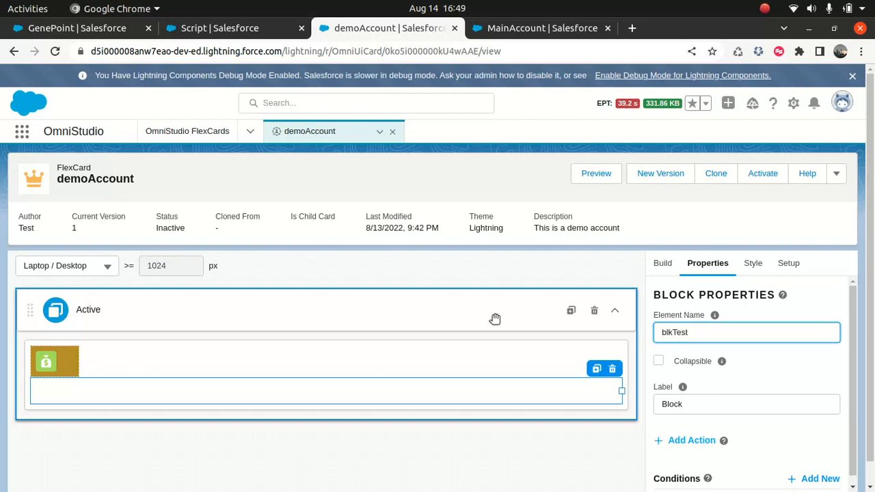
# - Add a Text element inside the blkTest block
pyautogui.click(700, 273)
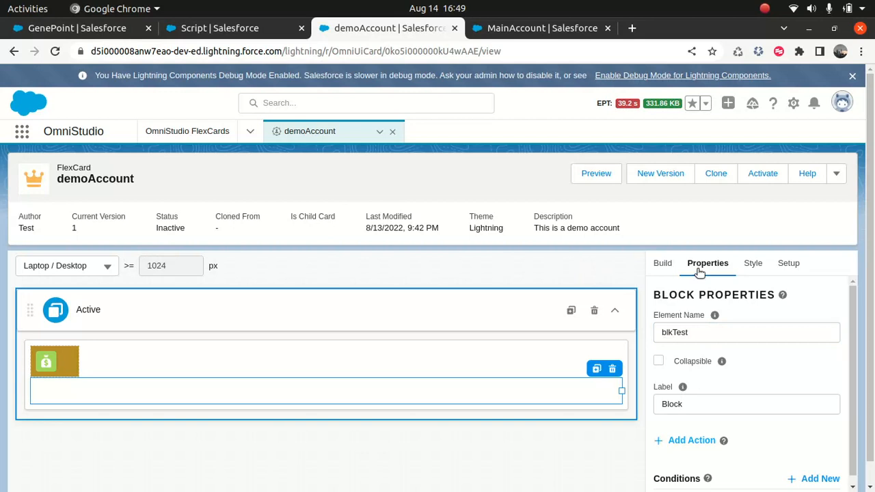
pyautogui.click(661, 261)
pyautogui.scroll(-1, 748, 357)
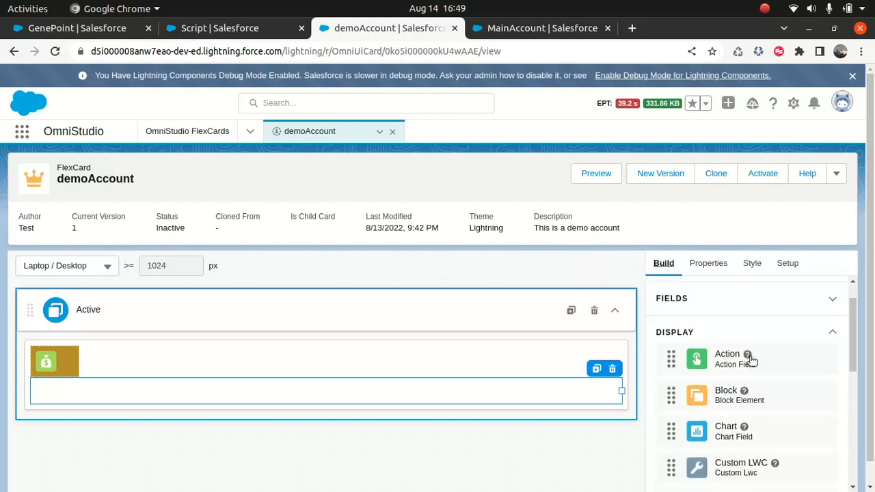
pyautogui.scroll(-4, 751, 360)
pyautogui.moveTo(724, 433); pyautogui.dragTo(196, 397)
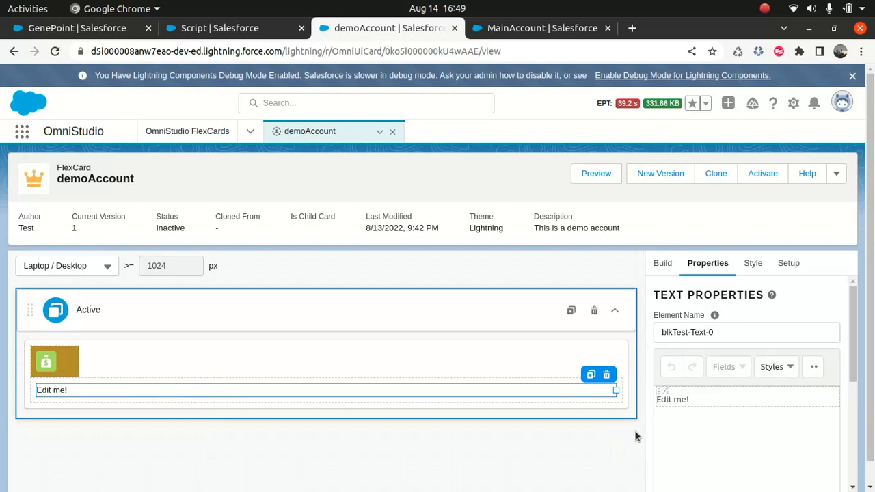
# - Compare the layout of MainAccount's imgBlock and mainBlock with demoAccount's icon and text blocks
pyautogui.click(528, 28)
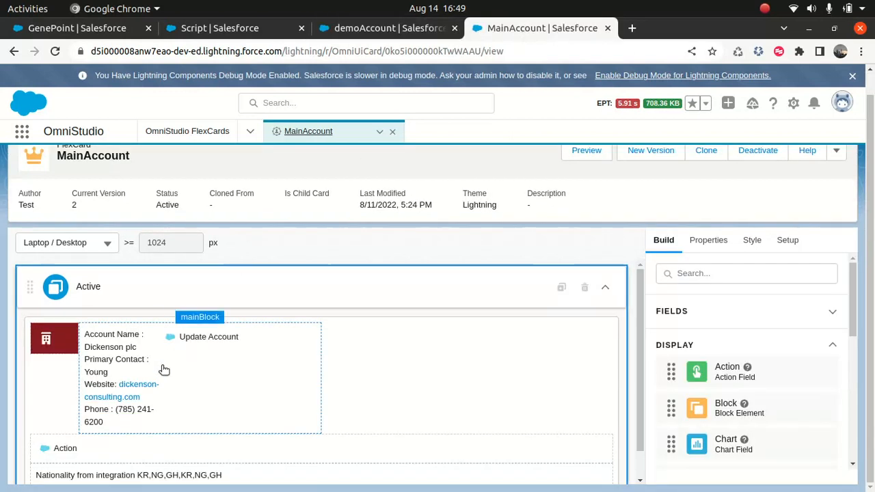
pyautogui.scroll(-1, 431, 319)
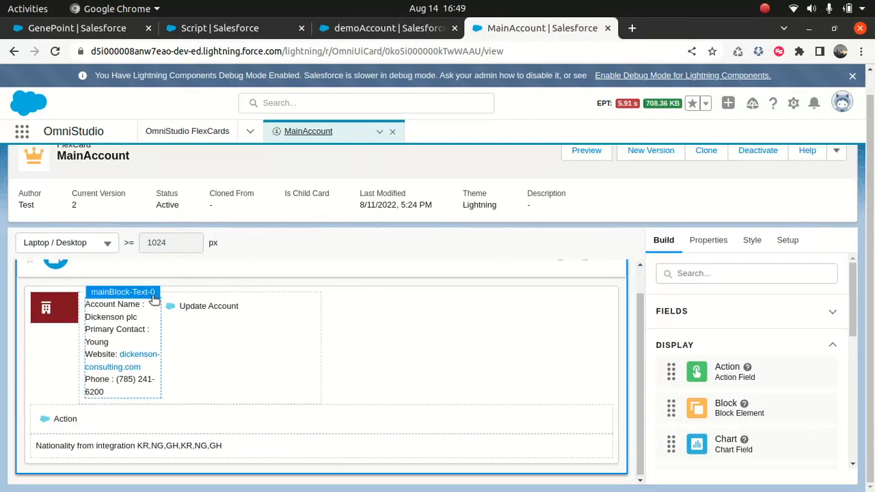
pyautogui.scroll(1, 306, 383)
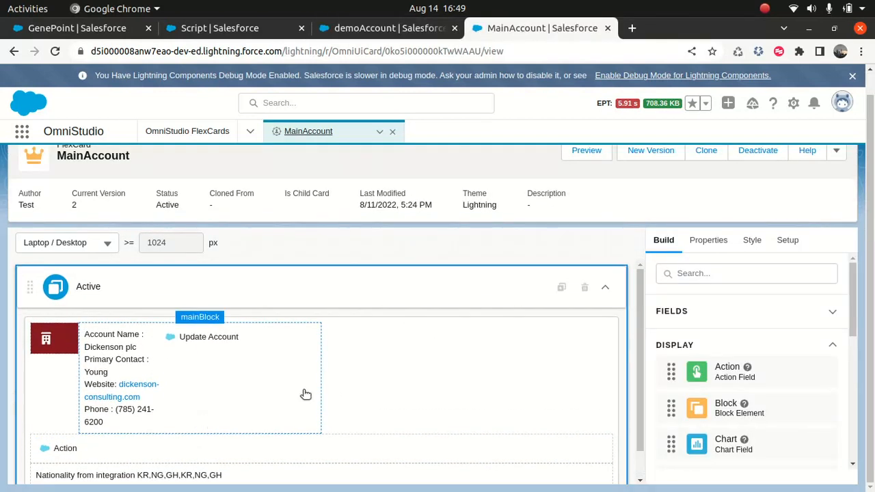
pyautogui.click(399, 28)
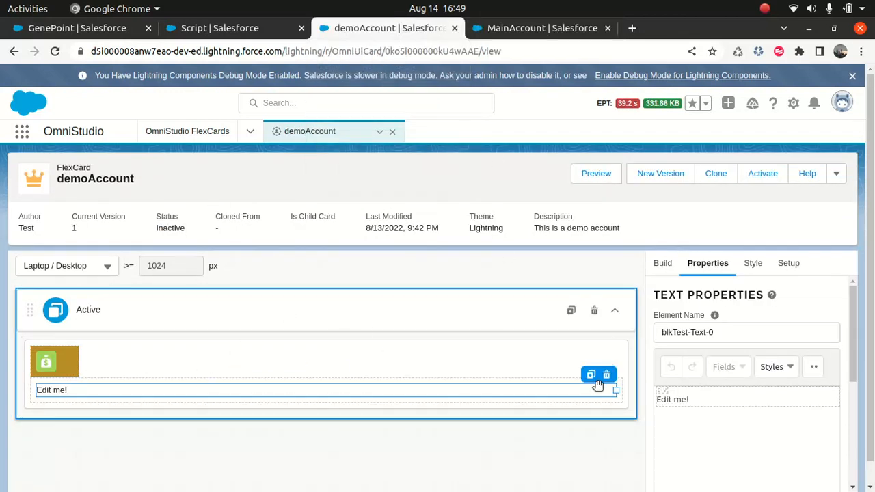
pyautogui.click(507, 28)
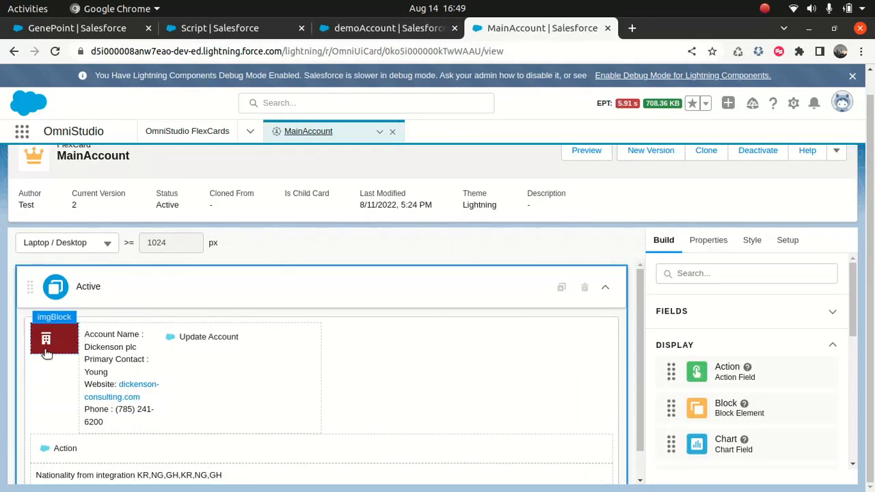
pyautogui.click(368, 28)
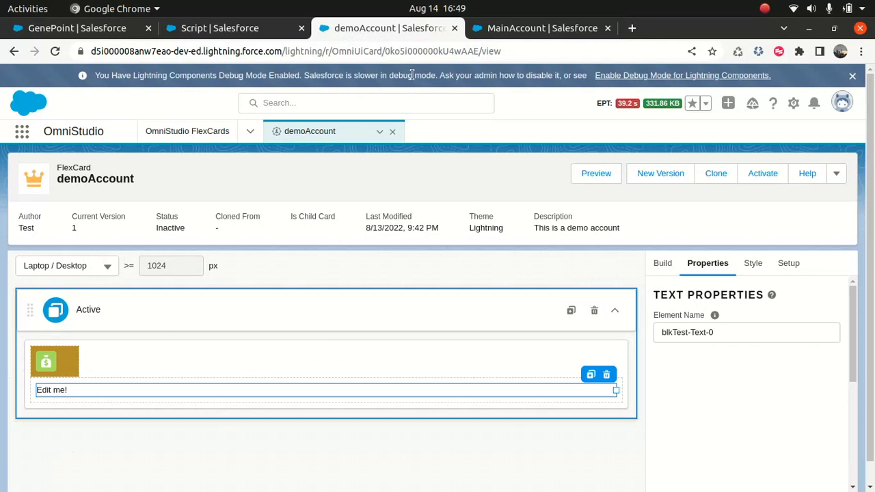
pyautogui.click(498, 27)
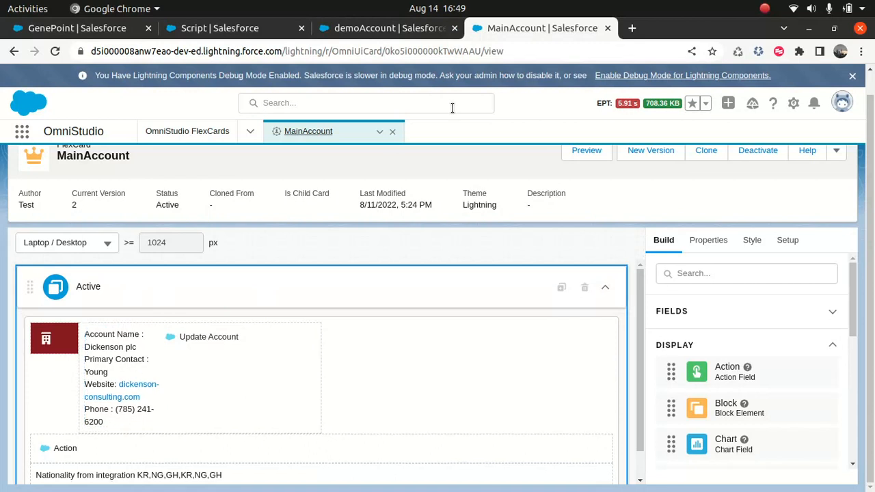
# - Replace the placeholder in demoAccount's blkTest text element with four lines, each reading test
pyautogui.click(401, 28)
pyautogui.tripleClick(692, 397)
pyautogui.press('BackSpace')
pyautogui.write('test')
pyautogui.press('Return')
pyautogui.write('test')
pyautogui.press('Return')
pyautogui.write('test')
pyautogui.press('Return')
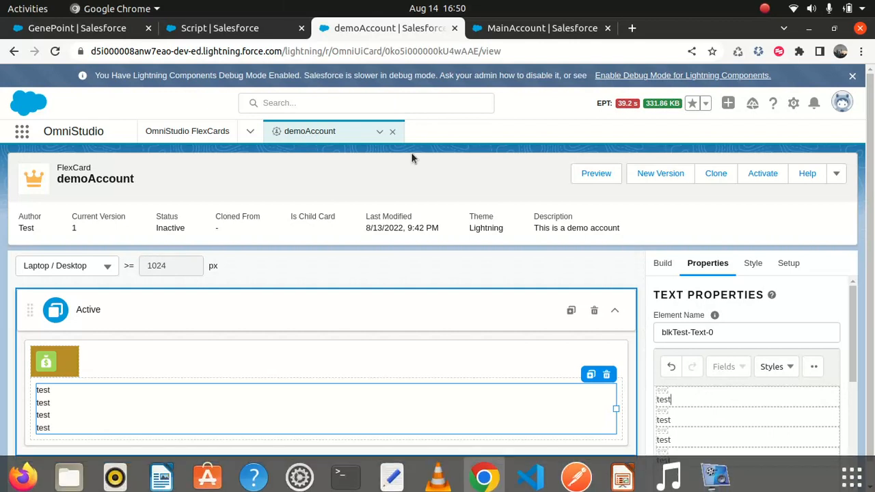
# - Switch to MainAccount and review the merge fields in its mainBlock text and the card's data source settings
pyautogui.click(535, 28)
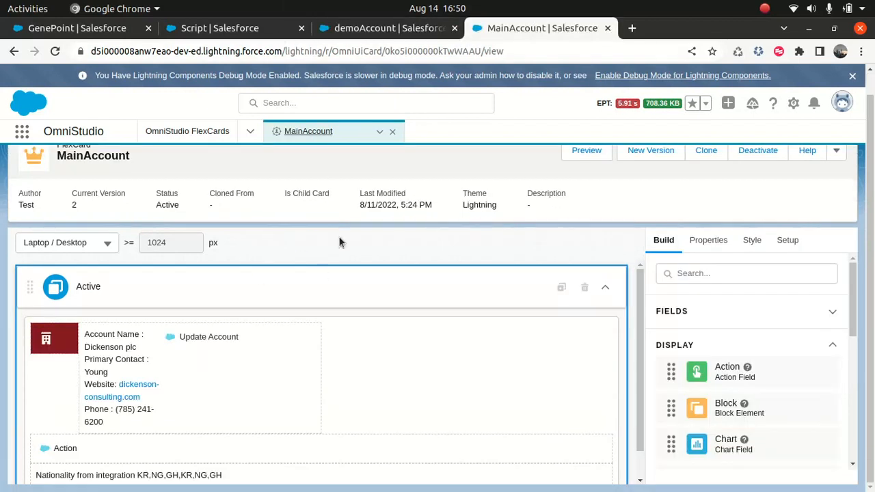
pyautogui.click(118, 356)
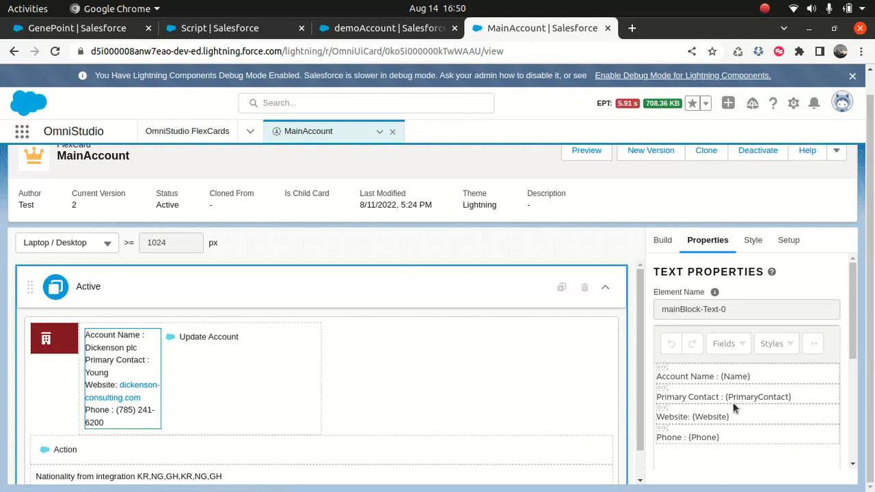
pyautogui.moveTo(852, 330); pyautogui.dragTo(852, 353)
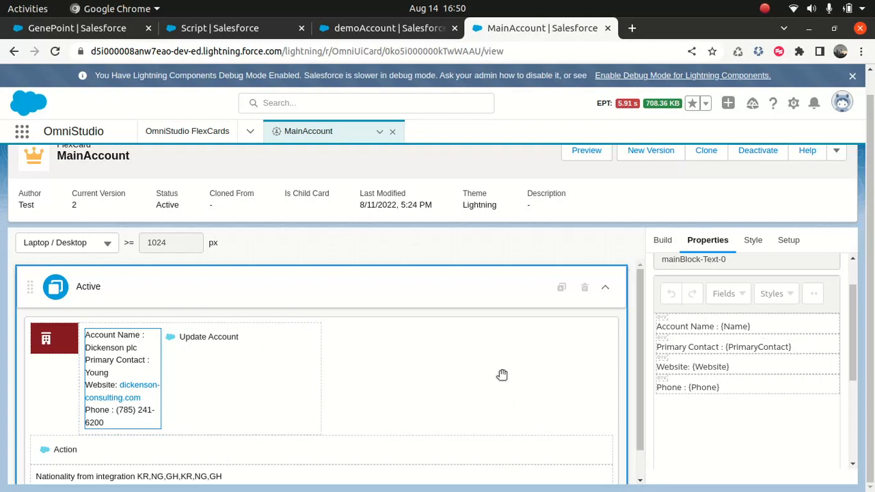
pyautogui.scroll(-1, 385, 343)
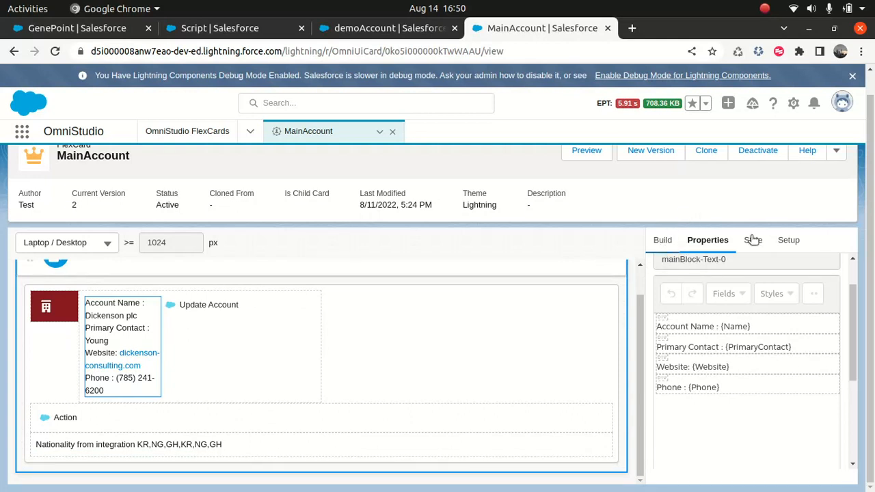
pyautogui.click(789, 240)
pyautogui.scroll(-10, 830, 396)
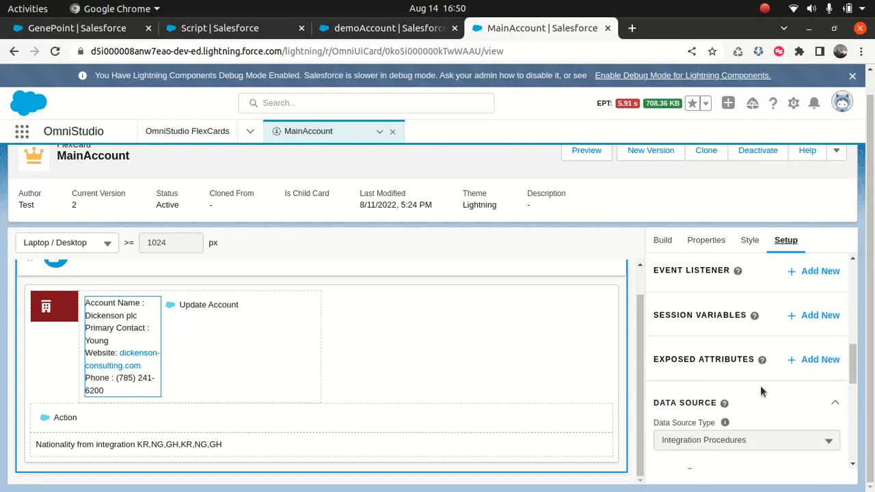
pyautogui.scroll(-3, 761, 391)
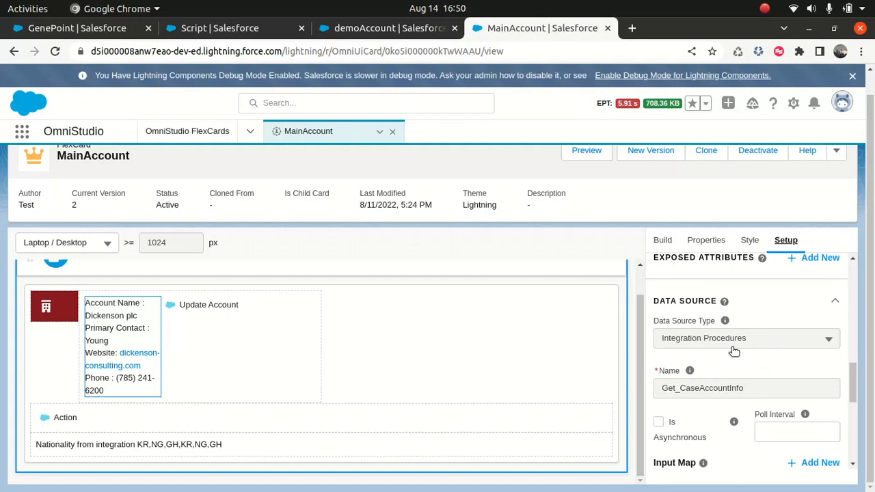
# - Return to demoAccount and set the card's data source type to Integration Procedures
pyautogui.click(381, 31)
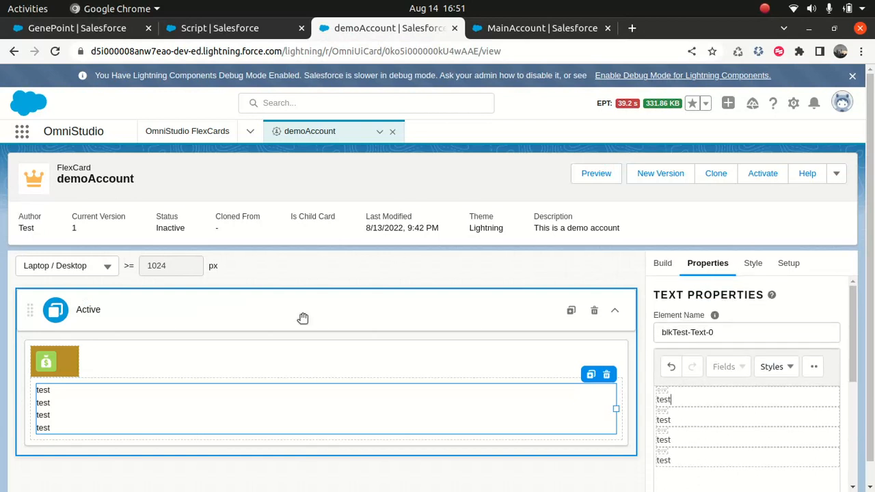
pyautogui.click(790, 263)
pyautogui.scroll(-1, 769, 376)
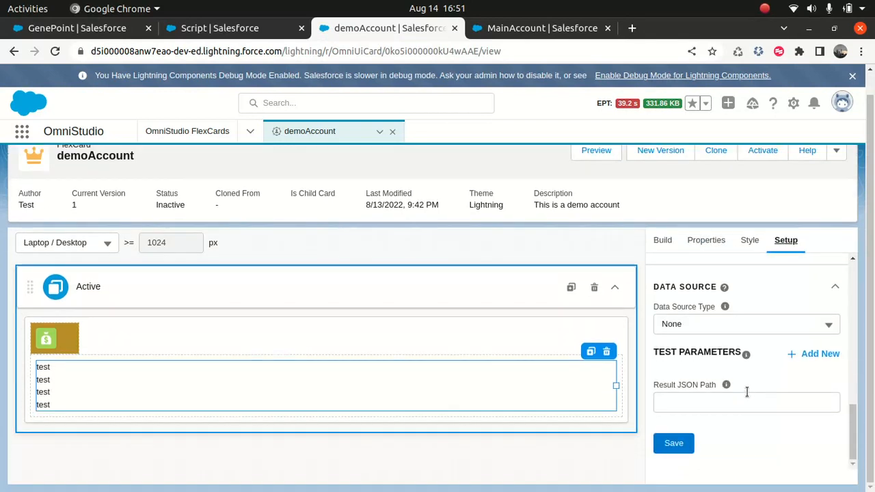
pyautogui.click(715, 326)
pyautogui.scroll(-2, 701, 445)
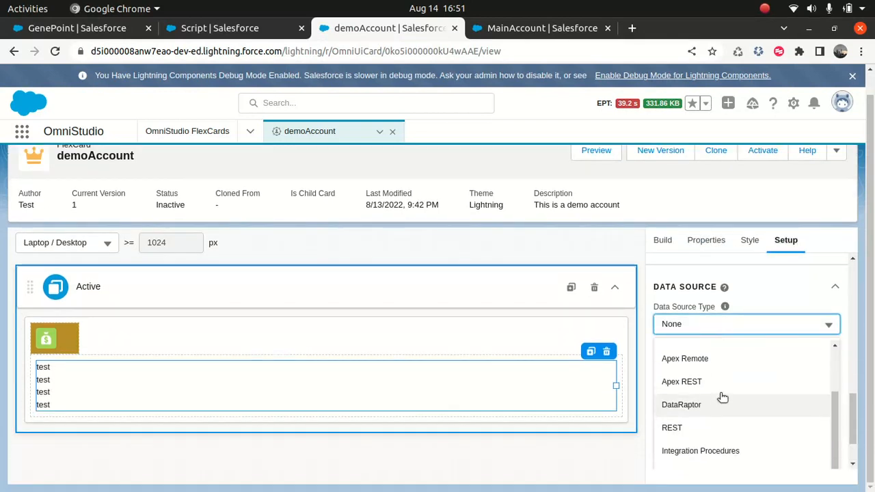
pyautogui.click(717, 452)
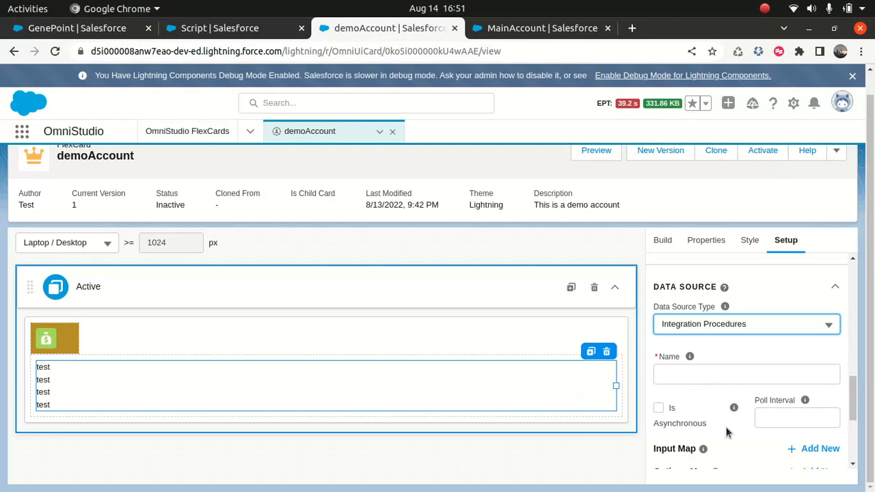
# - Switch to MainAccount and examine its data source name, input map, test parameters and Result JSON Path for reuse in demoAccount
pyautogui.click(698, 374)
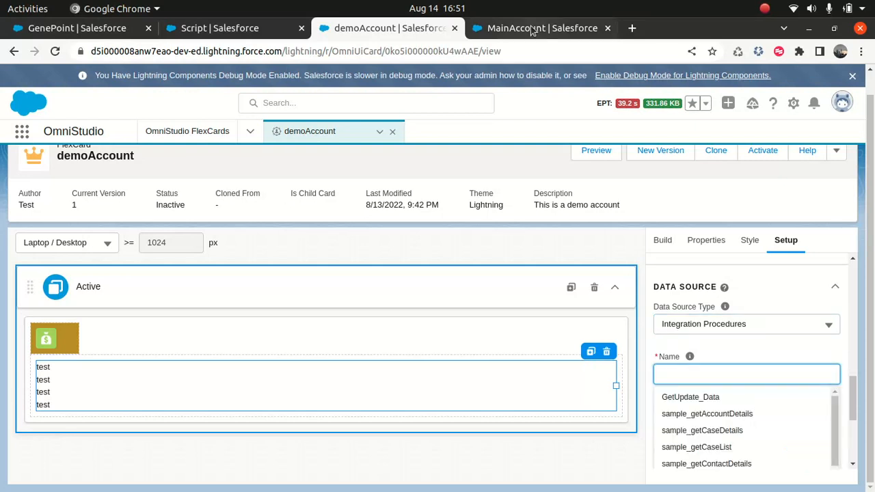
pyautogui.click(533, 30)
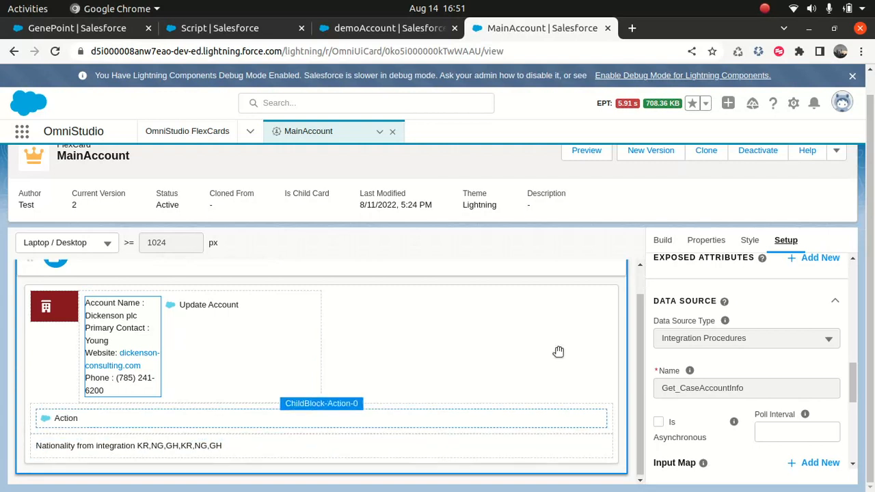
pyautogui.moveTo(852, 376); pyautogui.dragTo(850, 432)
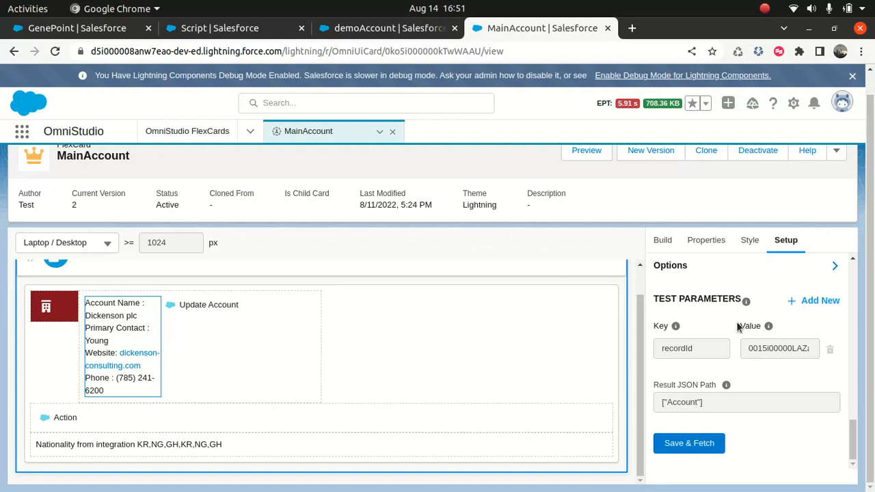
pyautogui.scroll(4, 736, 322)
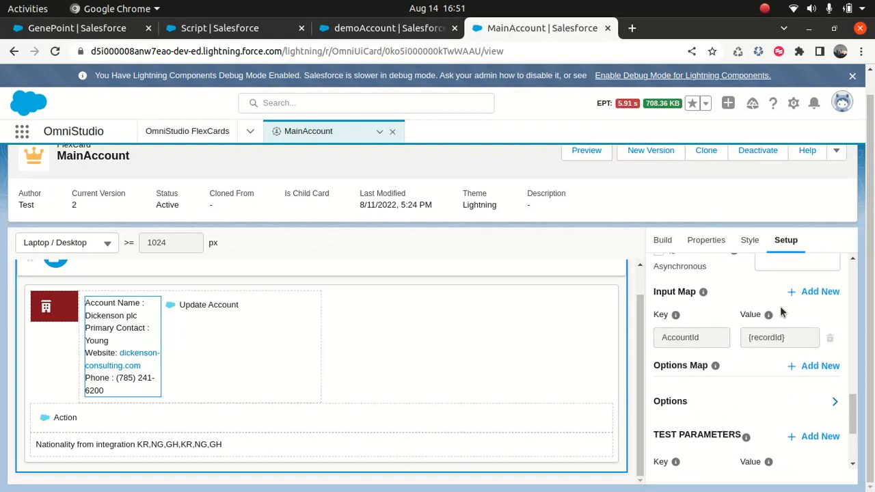
pyautogui.scroll(1, 753, 335)
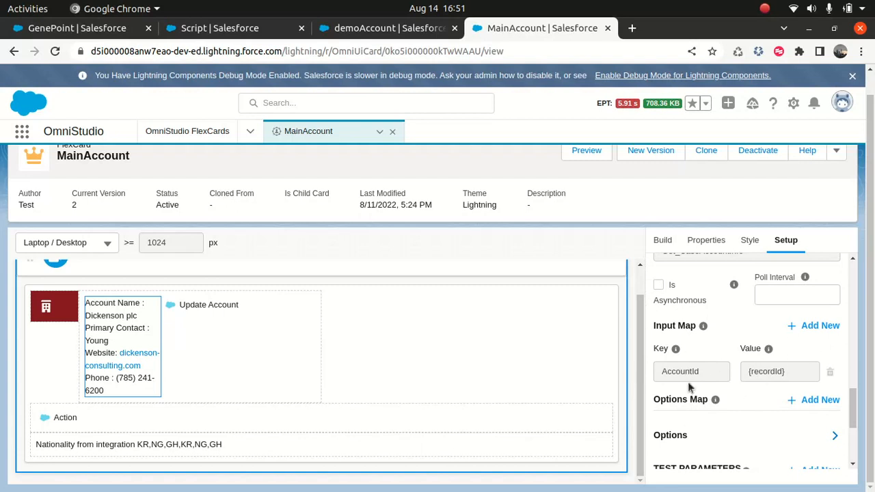
pyautogui.scroll(-2, 705, 342)
pyautogui.scroll(-3, 711, 335)
pyautogui.scroll(4, 745, 381)
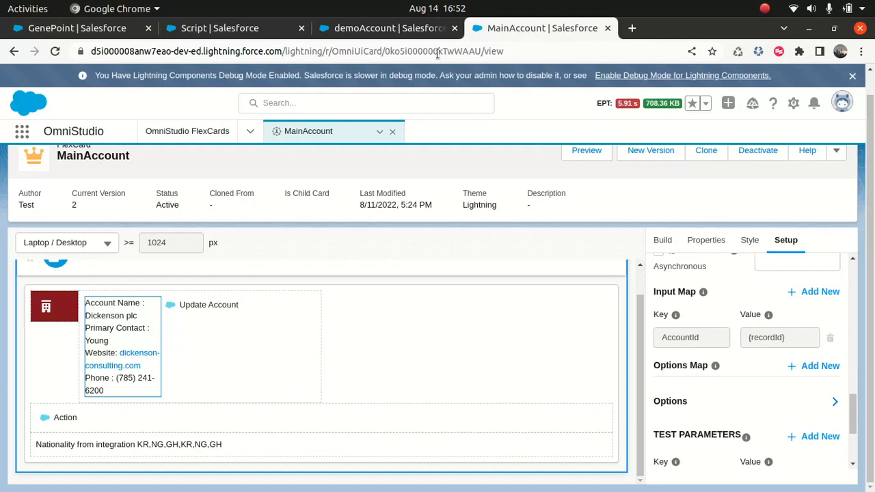
# - Highlight the record ID in the URLs of MainAccount and the Dickenson plc account page, and return to MainAccount
pyautogui.moveTo(389, 51); pyautogui.dragTo(485, 61)
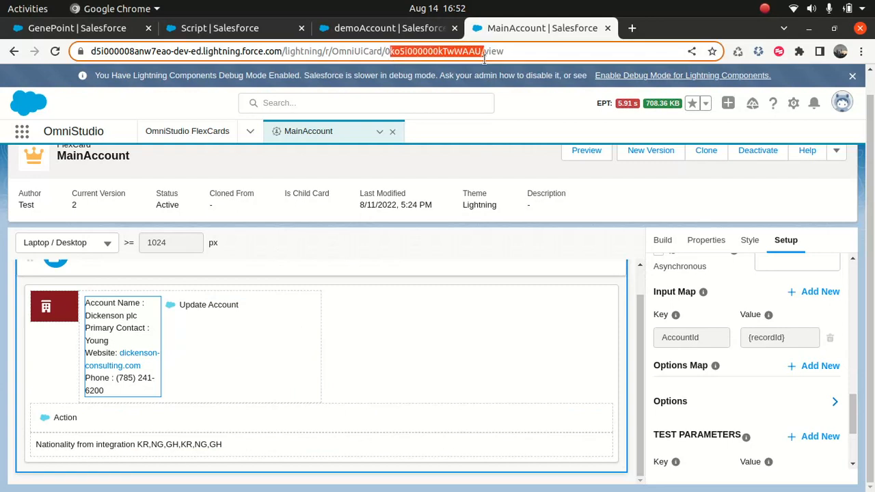
pyautogui.click(216, 28)
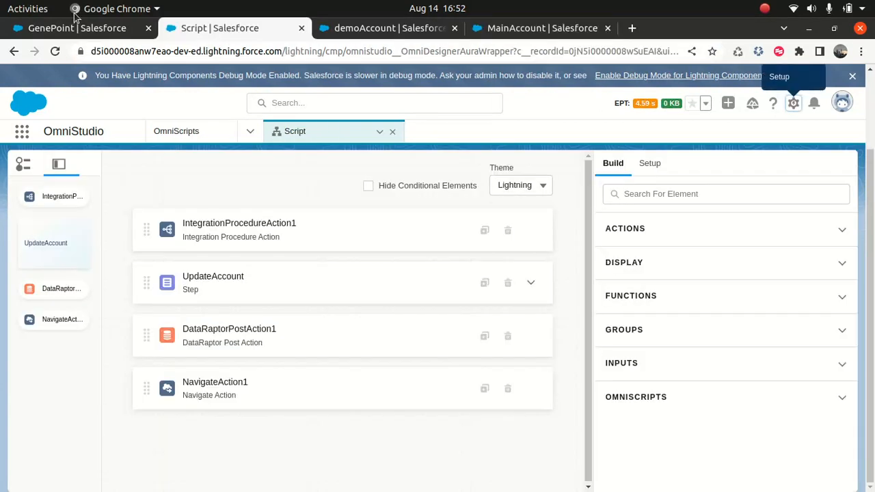
pyautogui.click(103, 28)
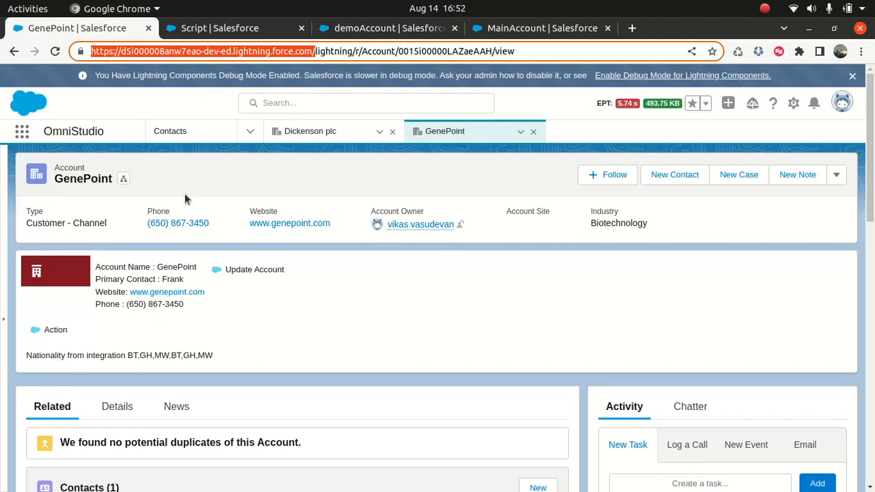
pyautogui.click(303, 136)
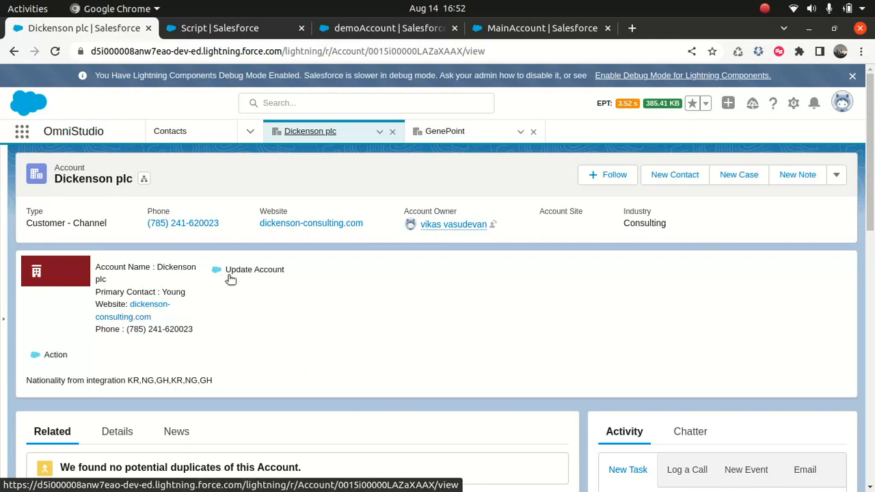
pyautogui.moveTo(368, 51); pyautogui.dragTo(464, 54)
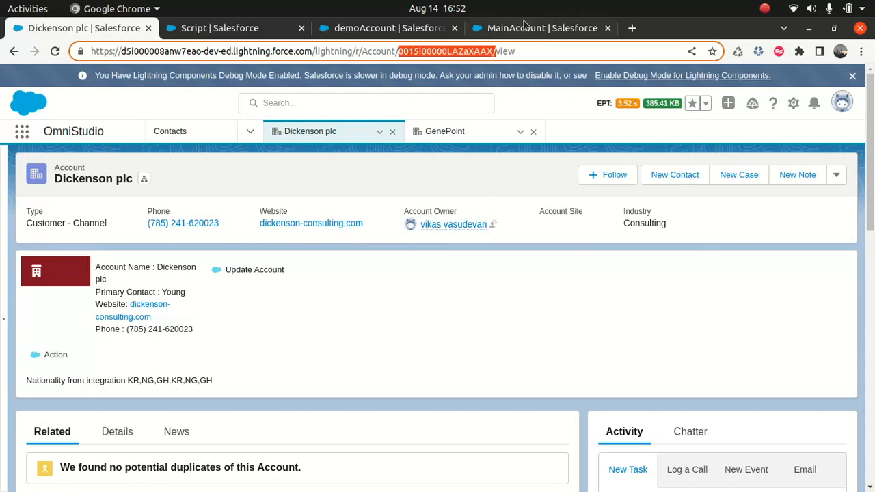
pyautogui.click(525, 27)
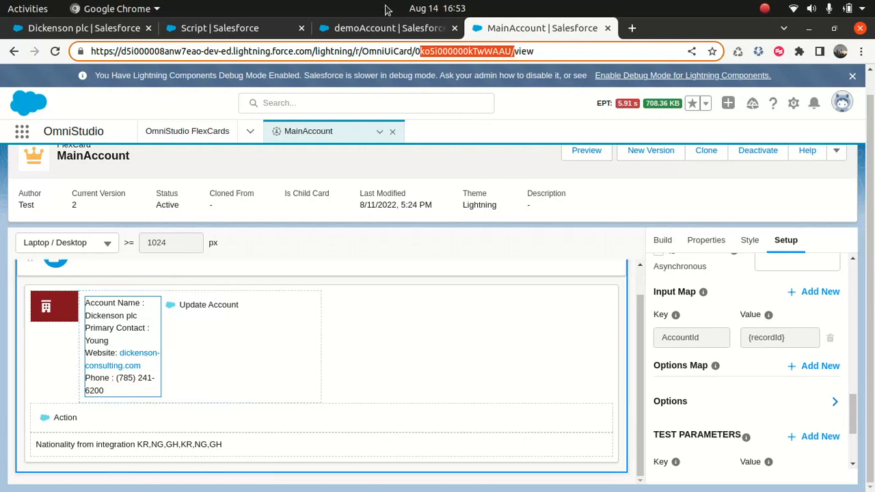
# - Check demoAccount's data source name field against MainAccount's Integration Procedure name, test parameter and Result JSON Path
pyautogui.click(376, 28)
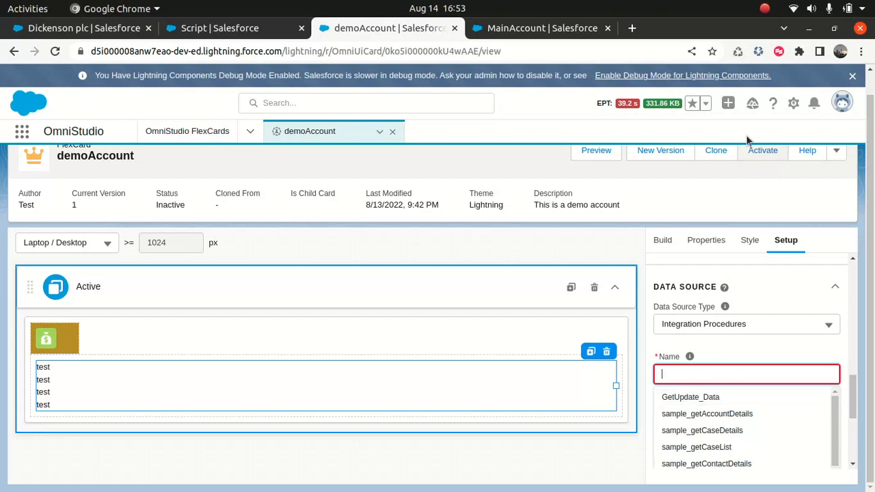
pyautogui.click(550, 28)
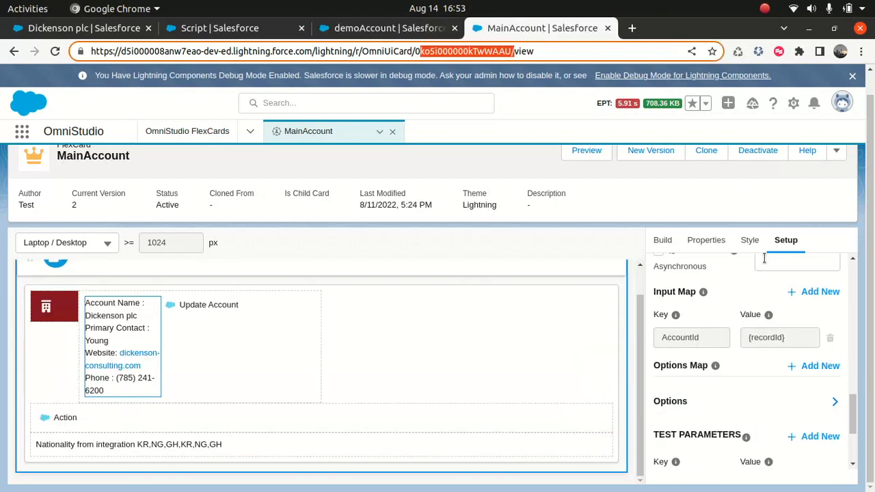
pyautogui.scroll(2, 786, 404)
pyautogui.scroll(1, 712, 360)
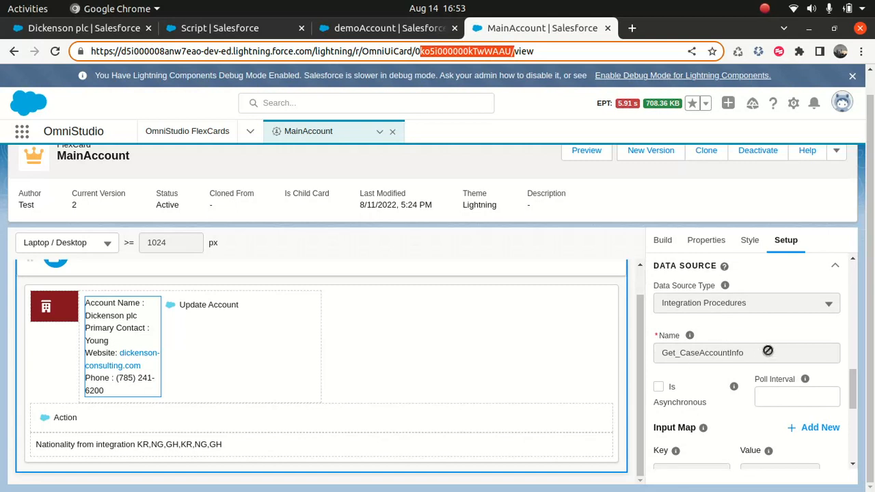
pyautogui.scroll(-4, 720, 355)
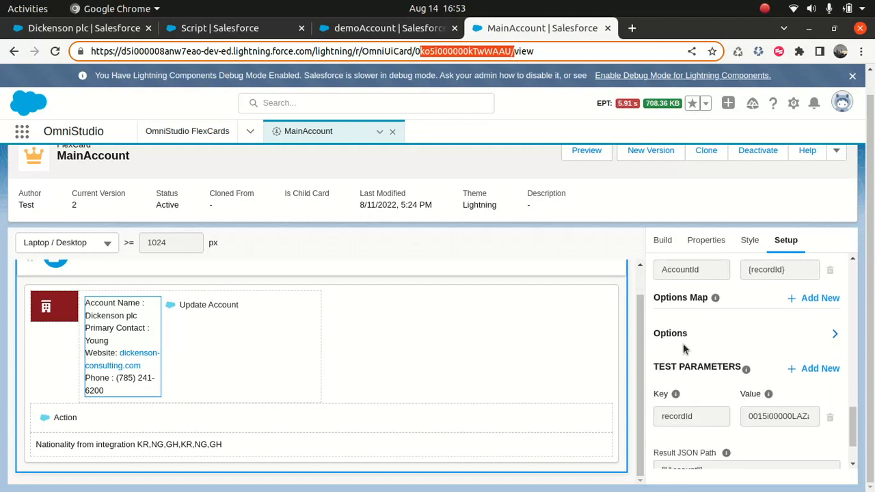
pyautogui.scroll(-1, 688, 349)
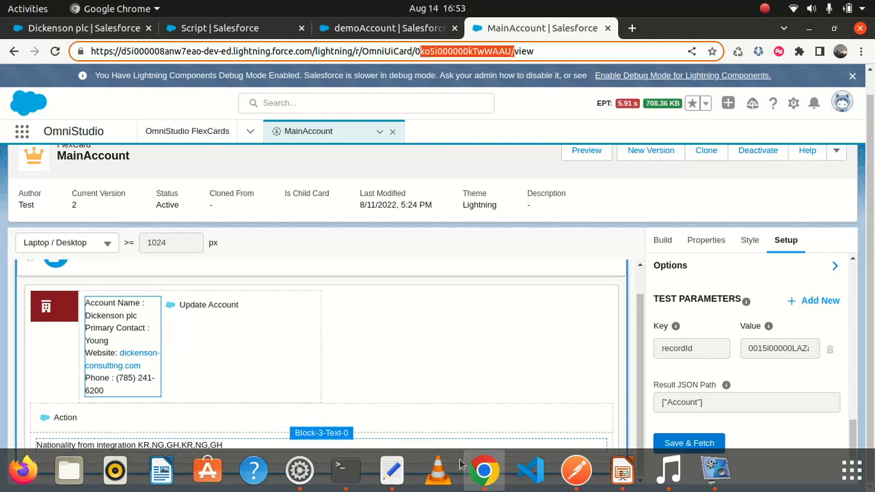
# - Switch to Text Editor and write the JSON key "Account" followed by a colon on the first line
pyautogui.click(394, 470)
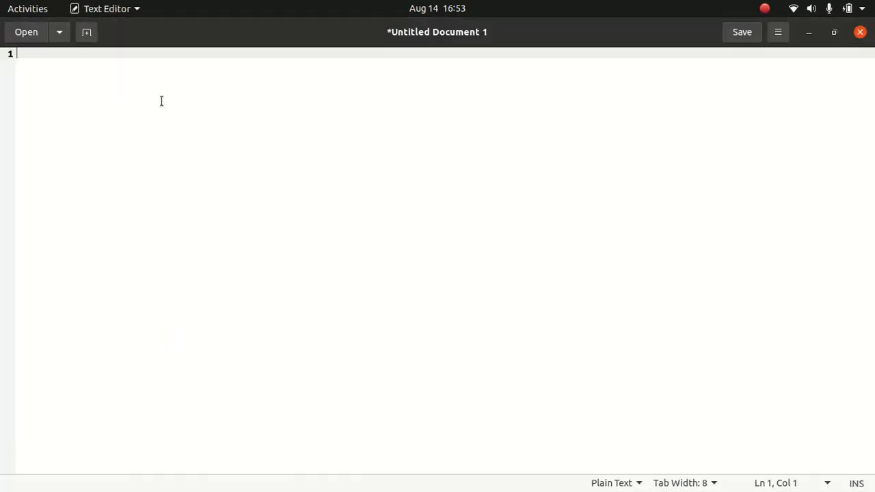
pyautogui.write('""')
pyautogui.press('Left')
pyautogui.write('Account')
pyautogui.press('Right')
pyautogui.write(':')
pyautogui.press('Return')
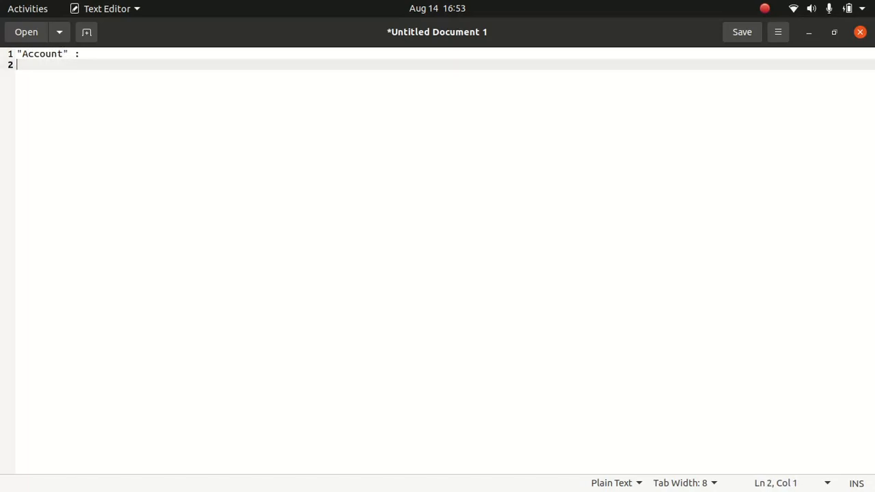
# - Add a pair of curly braces below the "Account" key, with blank lines between them
pyautogui.write('{}')
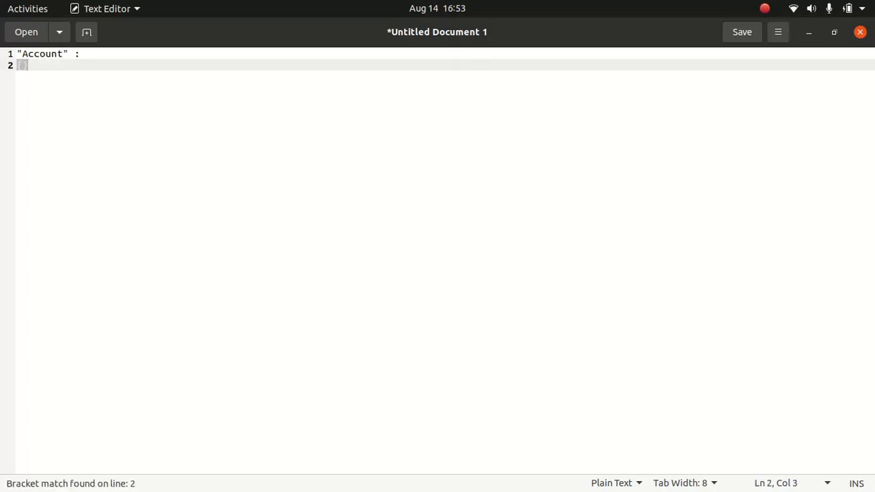
pyautogui.press('Left')
pyautogui.press('Return')
pyautogui.press('Return')
pyautogui.press('Return')
pyautogui.press('Up')
pyautogui.press('Up')
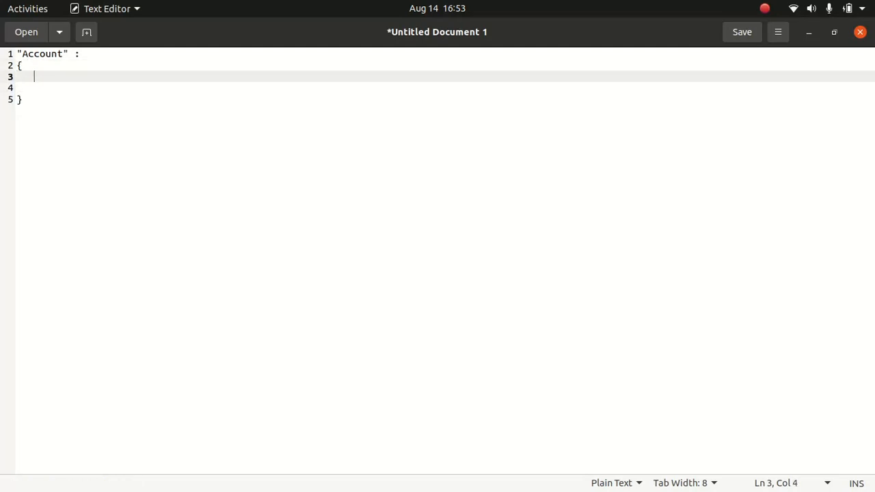
# - Inside the braces, add the entry "Name" : "Test" followed by a comma
pyautogui.write('""')
pyautogui.write('Name')
pyautogui.press('Down')
pyautogui.press('Down')
pyautogui.press('Up')
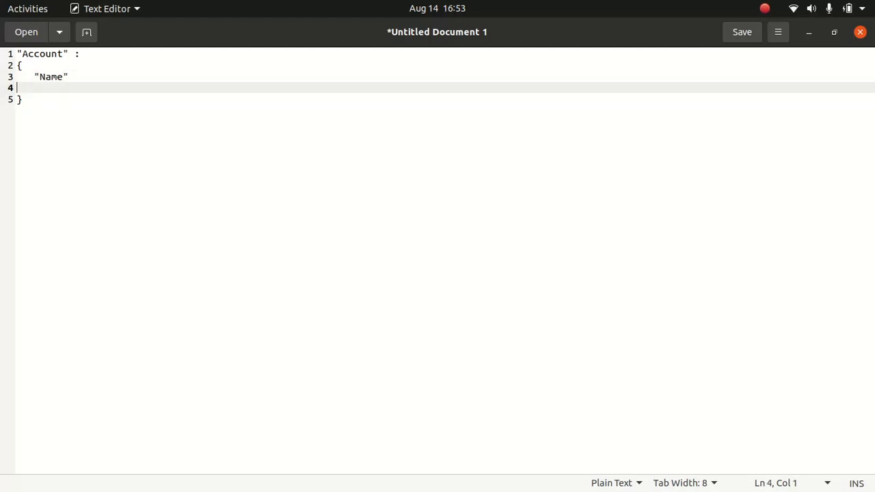
pyautogui.press('Up')
pyautogui.press('Right')
pyautogui.press('Right')
pyautogui.press('Right')
pyautogui.press('Right')
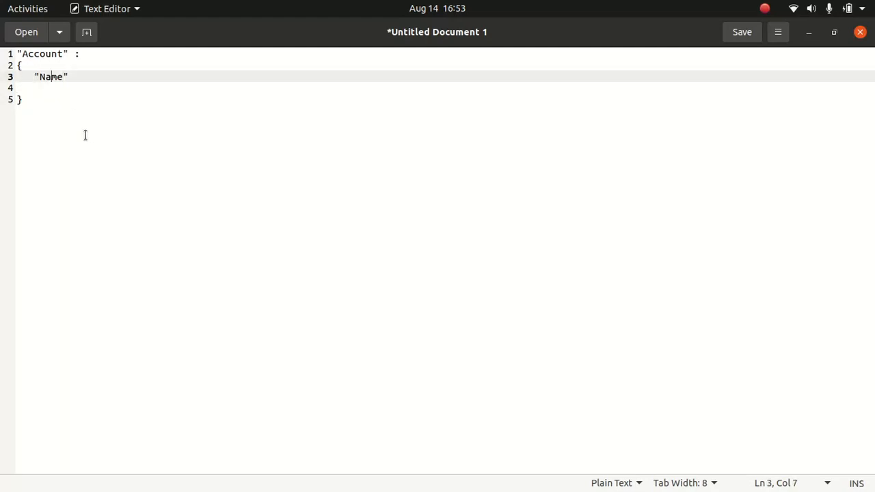
pyautogui.click(102, 73)
pyautogui.write(': ""')
pyautogui.press('Left')
pyautogui.write('Test",')
# - Add the entry "Age" : 25 on a new line below the "Name" entry
pyautogui.press('Return')
pyautogui.write('""')
pyautogui.press('Left')
pyautogui.write('Age')
pyautogui.press('Right')
pyautogui.press('Right')
pyautogui.press('Right')
pyautogui.press('Left')
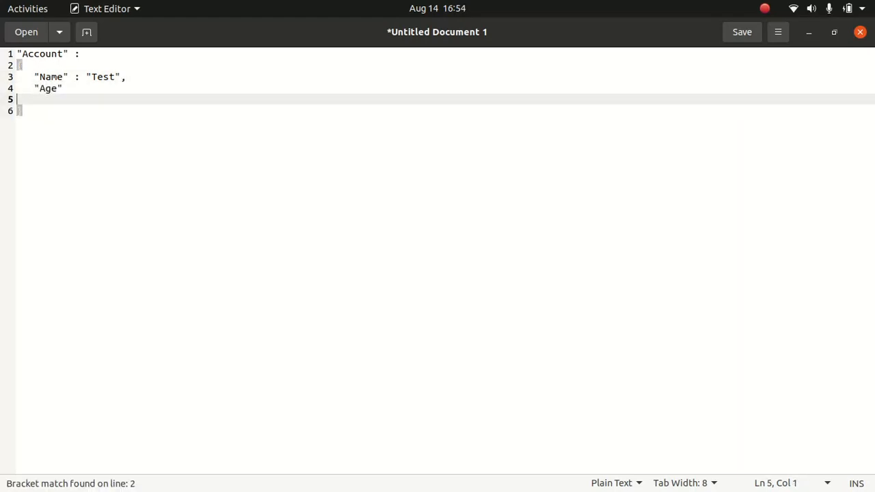
pyautogui.press('Up')
pyautogui.press('Right')
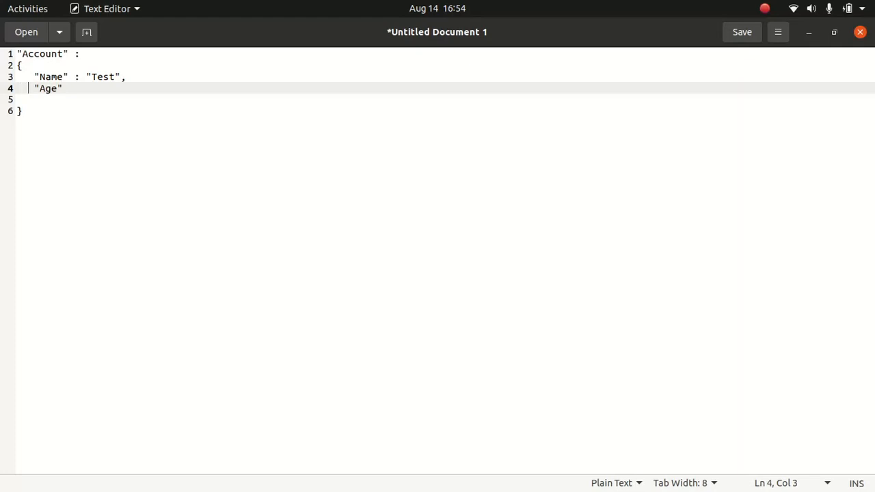
pyautogui.write(': 25')
pyautogui.press('Down')
pyautogui.press('Down')
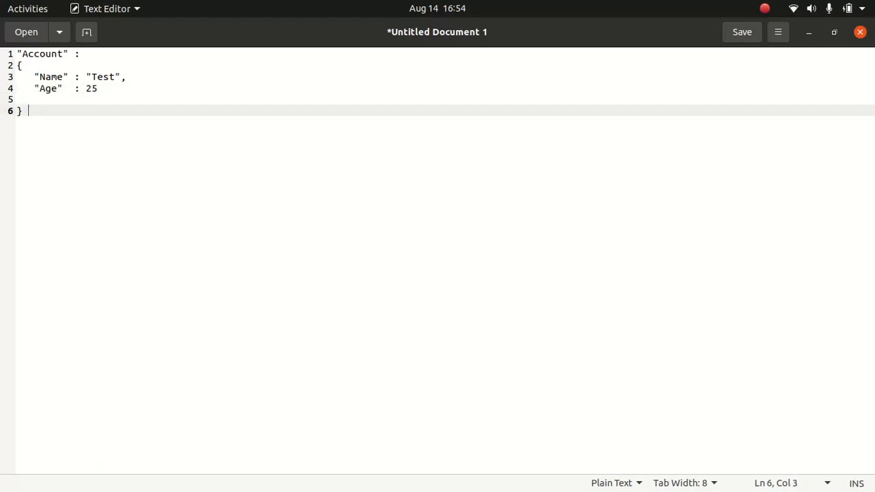
# - Write the path Account:Name without spaces, a few lines below the closing brace
pyautogui.press('Return')
pyautogui.press('Return')
pyautogui.press('Return')
pyautogui.write('Name')
pyautogui.press('Up')
pyautogui.press('Up')
pyautogui.press('Up')
pyautogui.press('Up')
pyautogui.press('Up')
pyautogui.press('Up')
pyautogui.press('Up')
pyautogui.press('Up')
pyautogui.press('Down')
pyautogui.press('Down')
pyautogui.press('Down')
pyautogui.press('Down')
pyautogui.press('Down')
pyautogui.press('Down')
pyautogui.press('Down')
pyautogui.press('Down')
pyautogui.press('Left')
pyautogui.press('Left')
pyautogui.press('Left')
pyautogui.write('Account:')
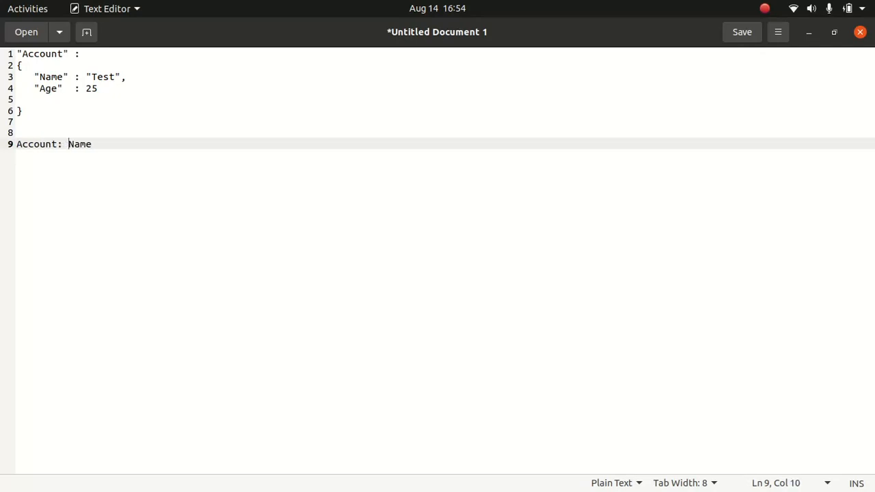
pyautogui.press('BackSpace')
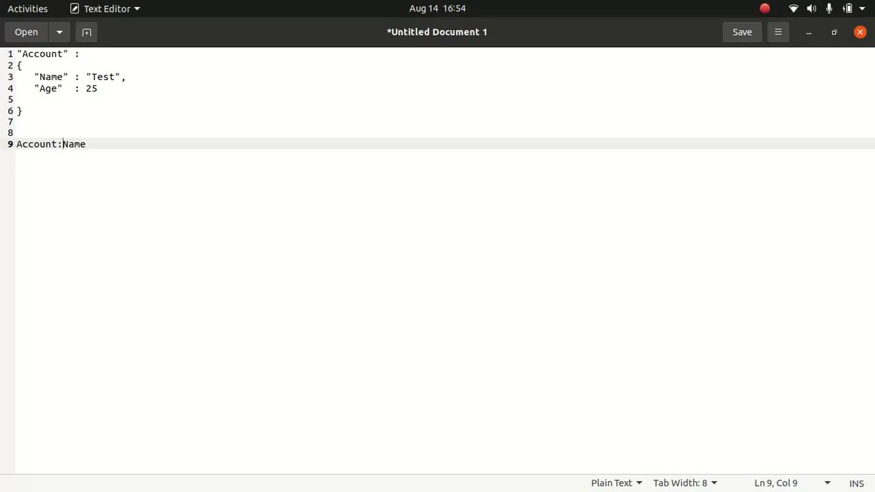
# - Return to MainAccount in Chrome and relate the sample's Account key to the card's test parameter, Result JSON Path and displayed account text
pyautogui.click(33, 54)
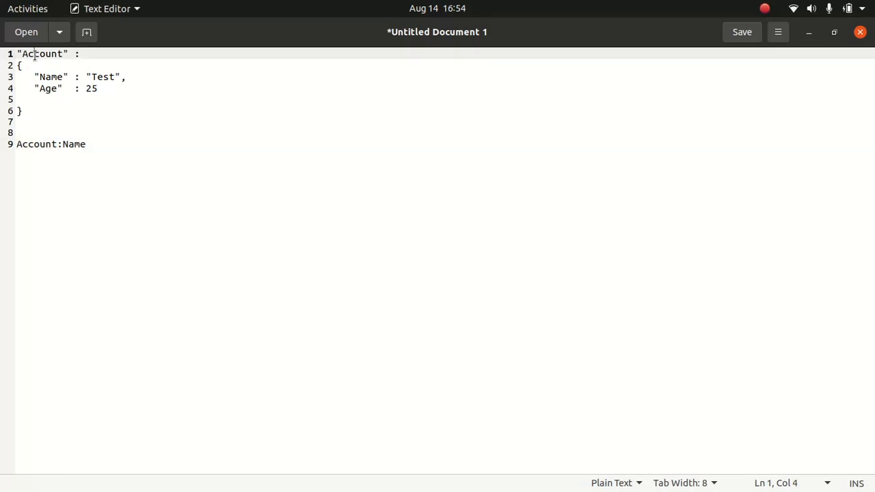
pyautogui.moveTo(487, 489)
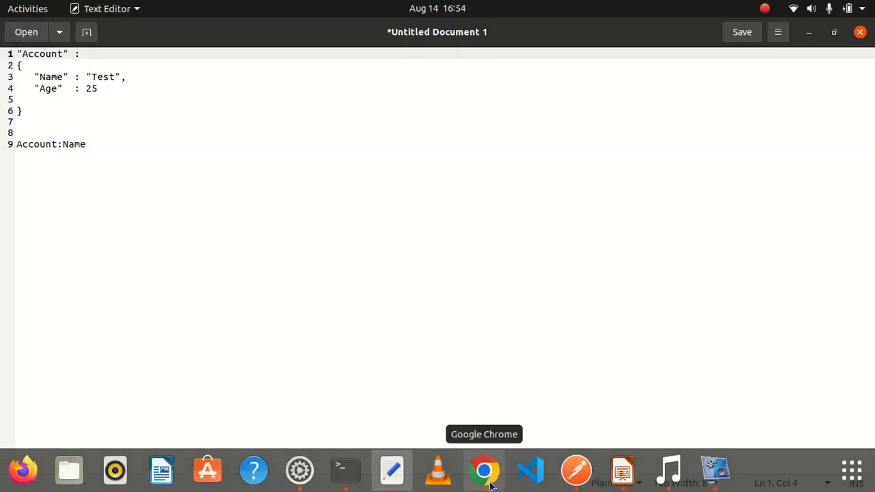
pyautogui.click(487, 473)
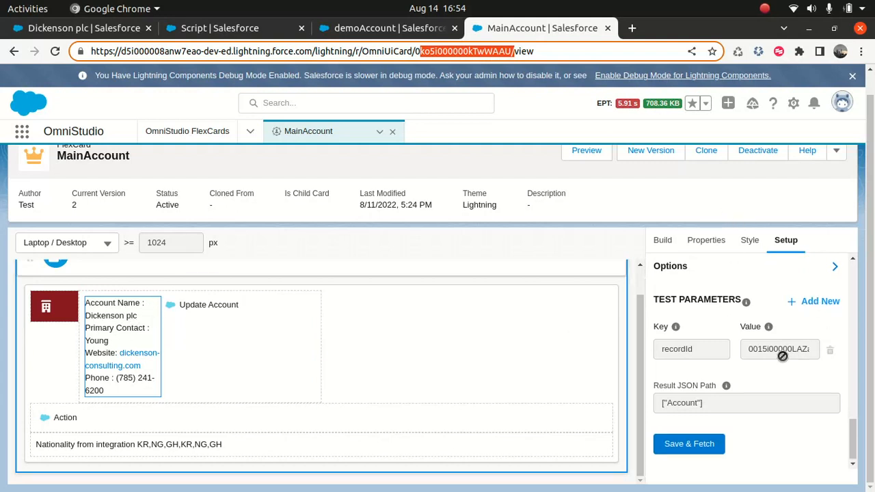
pyautogui.scroll(4, 730, 332)
pyautogui.scroll(-4, 718, 294)
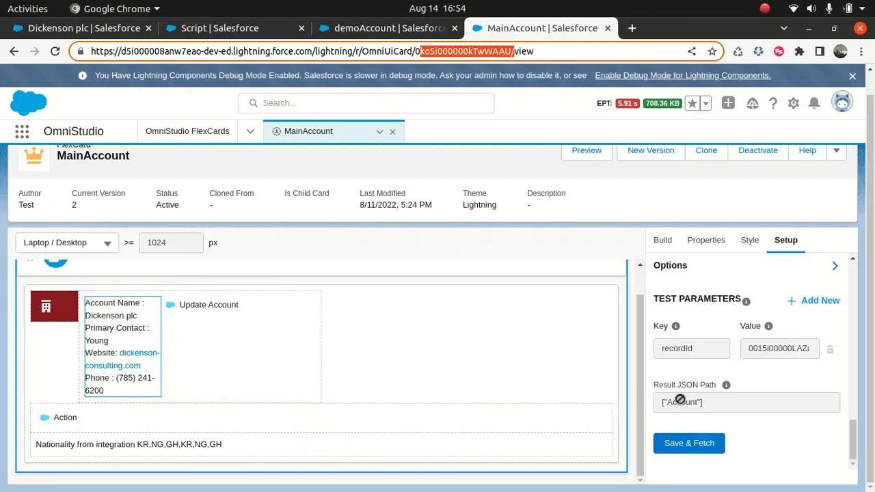
pyautogui.scroll(1, 675, 217)
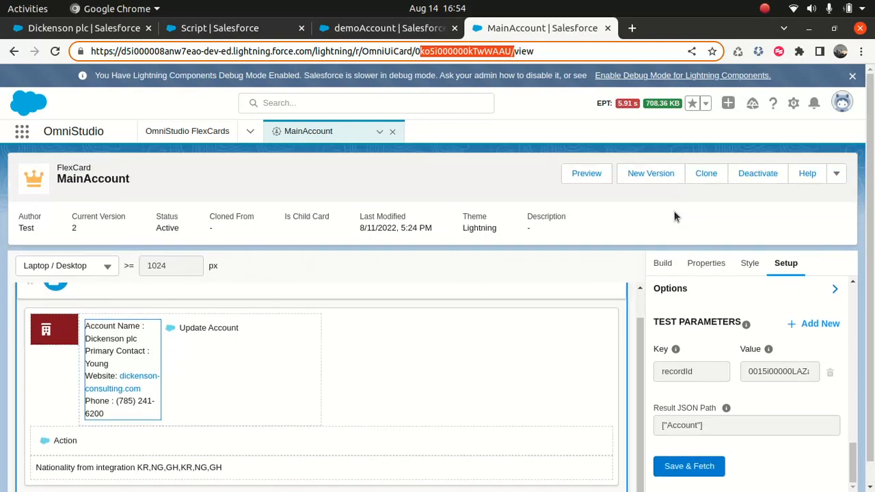
pyautogui.scroll(-1, 328, 397)
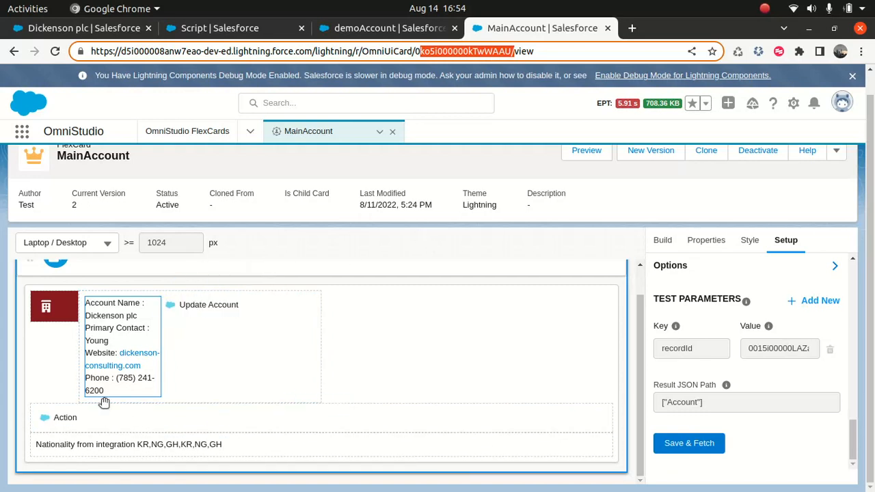
pyautogui.scroll(1, 107, 335)
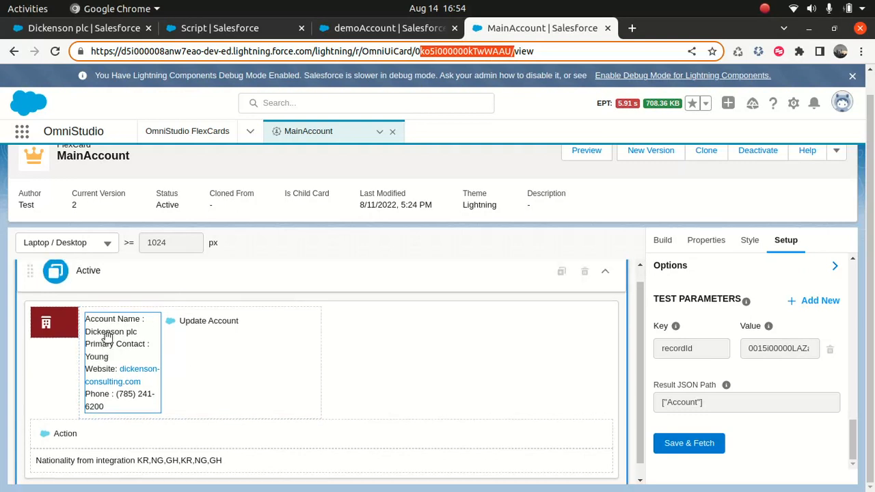
# - Deactivate the MainAccount FlexCard and close the dialog once the process finishes
pyautogui.scroll(1, 107, 335)
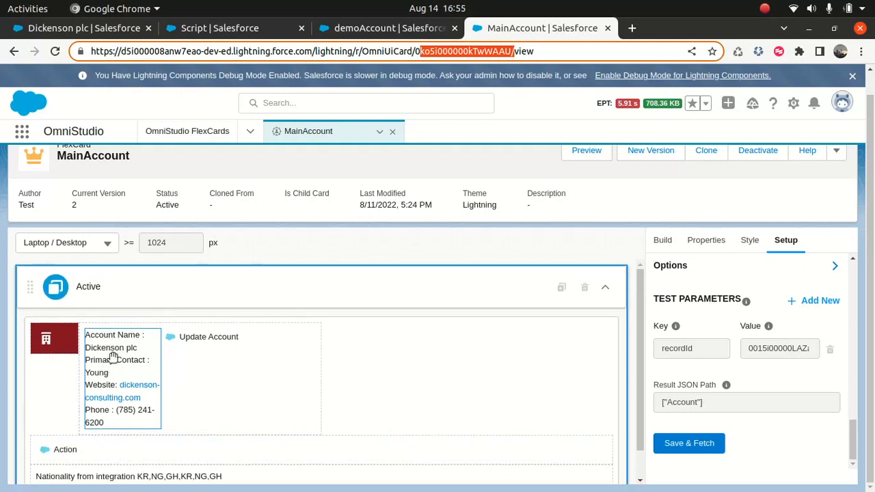
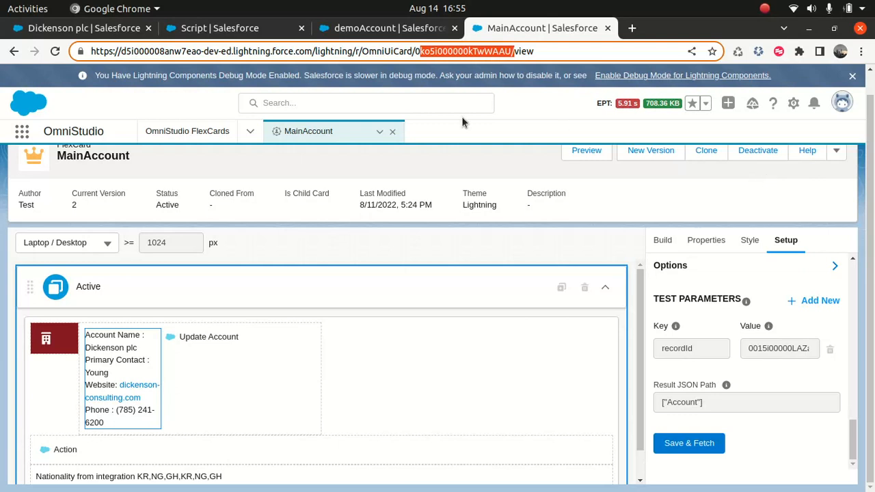
pyautogui.click(754, 152)
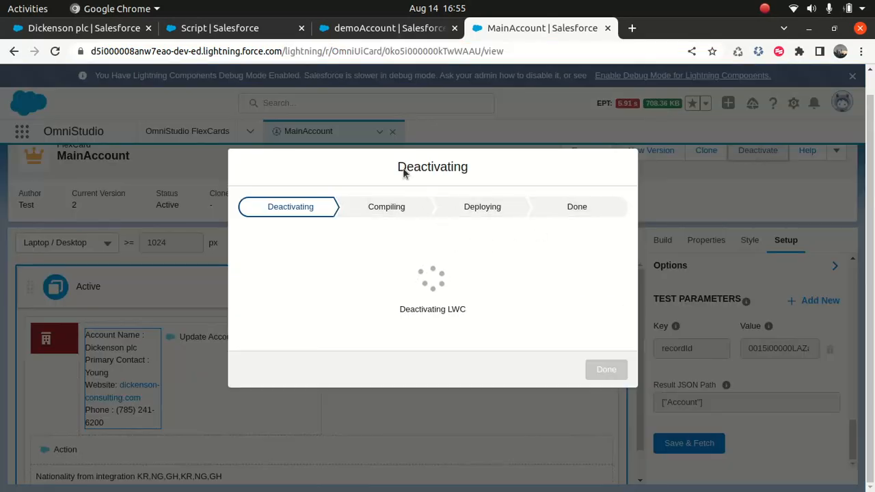
pyautogui.click(357, 29)
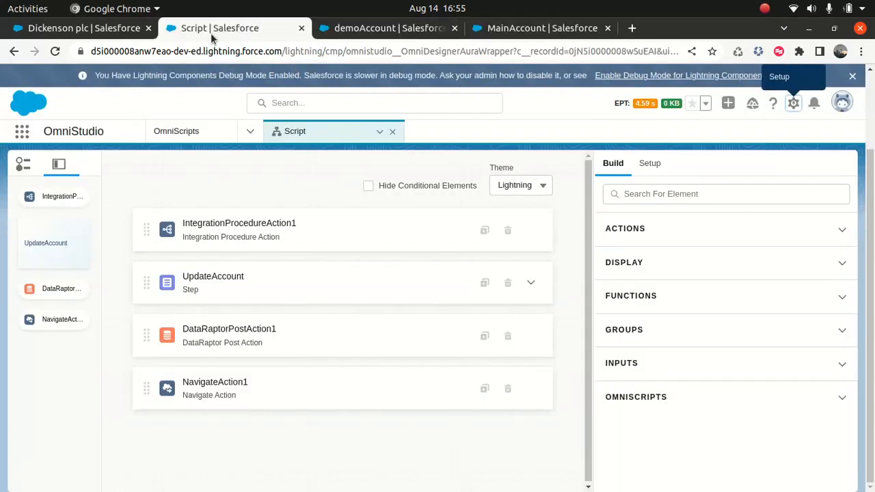
pyautogui.click(103, 28)
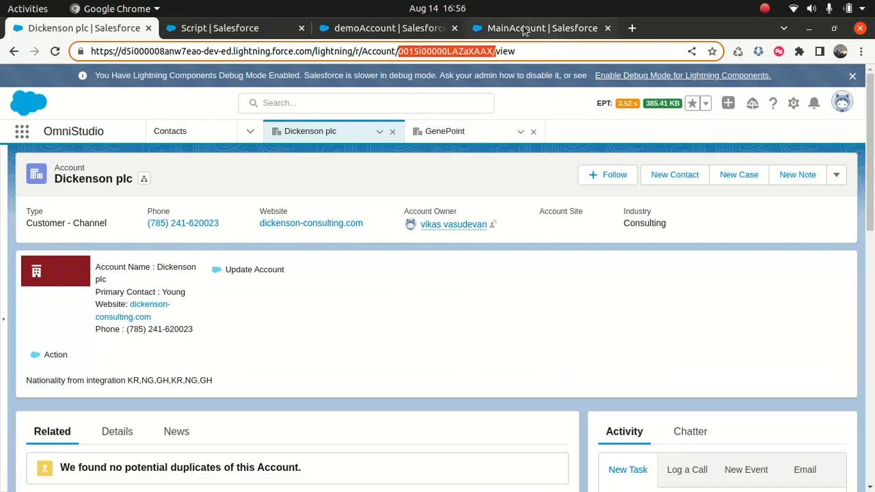
pyautogui.moveTo(524, 31)
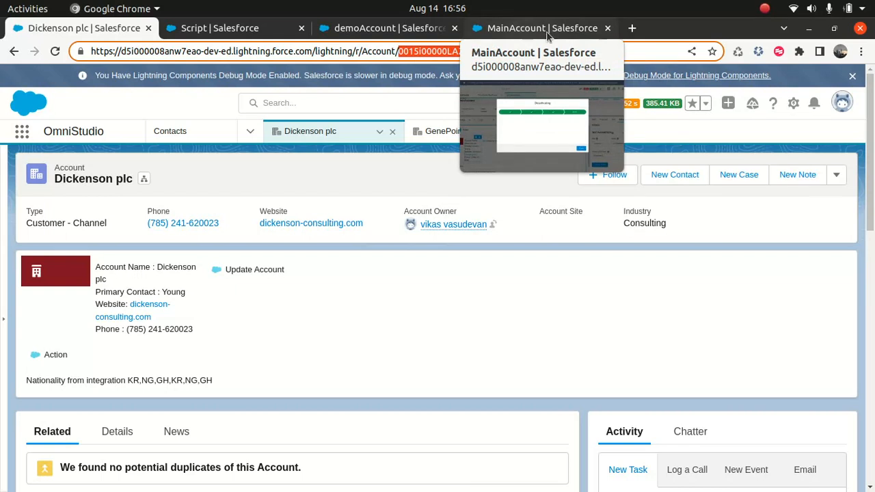
pyautogui.click(547, 31)
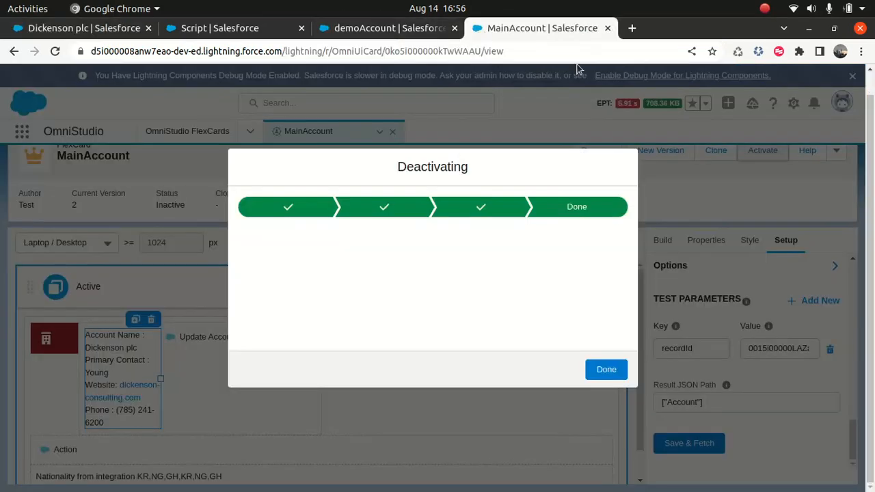
pyautogui.click(608, 369)
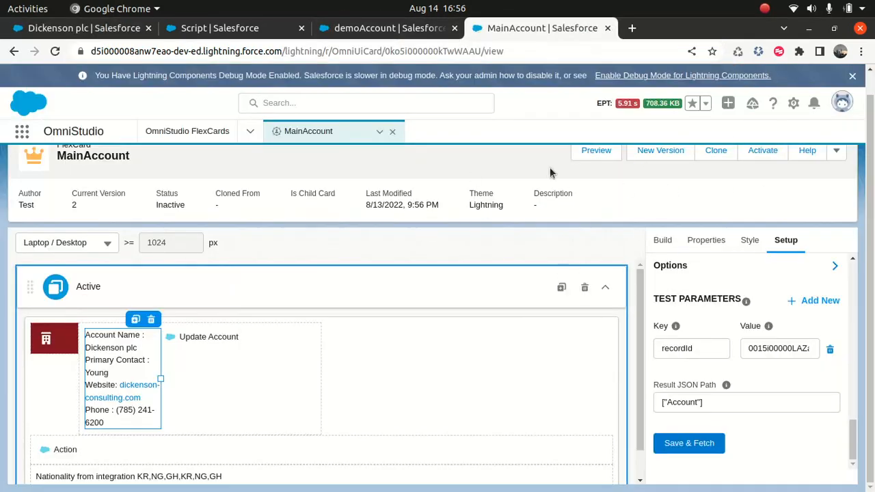
# - Reload the Dickenson plc account record and examine the area where the MainAccount card is embedded
pyautogui.click(388, 28)
pyautogui.click(232, 28)
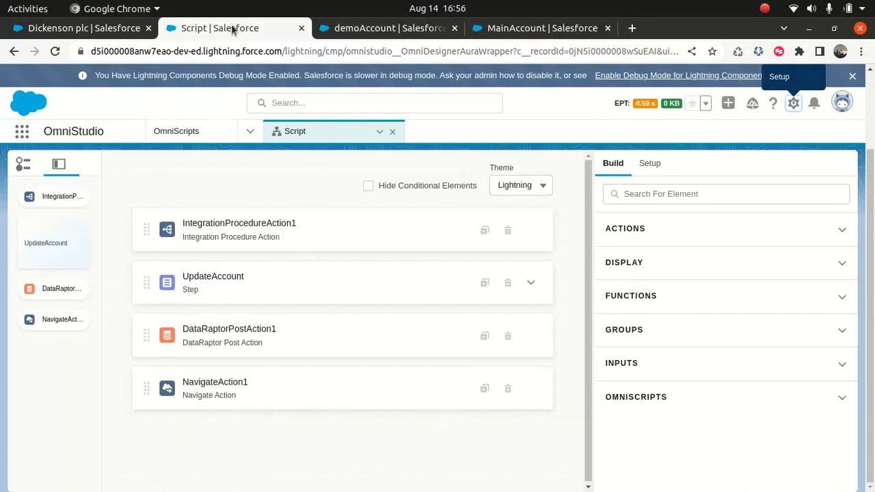
pyautogui.click(364, 31)
pyautogui.click(553, 28)
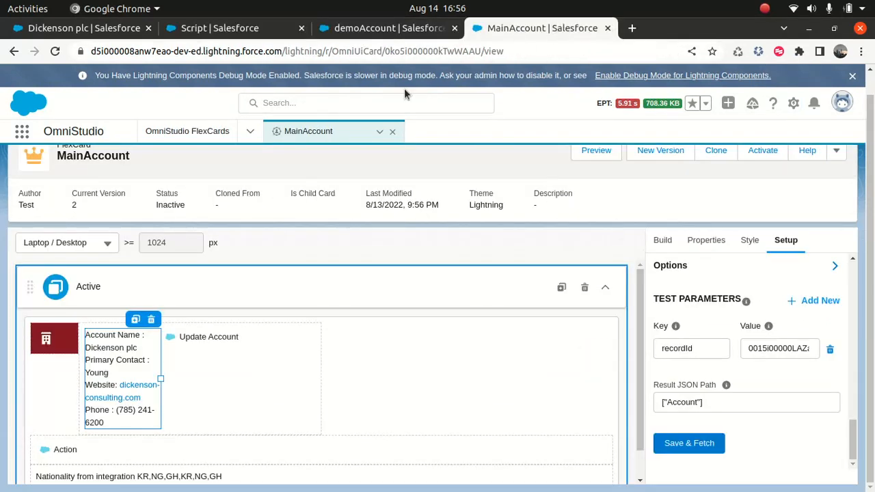
pyautogui.click(375, 30)
pyautogui.click(210, 30)
pyautogui.click(89, 28)
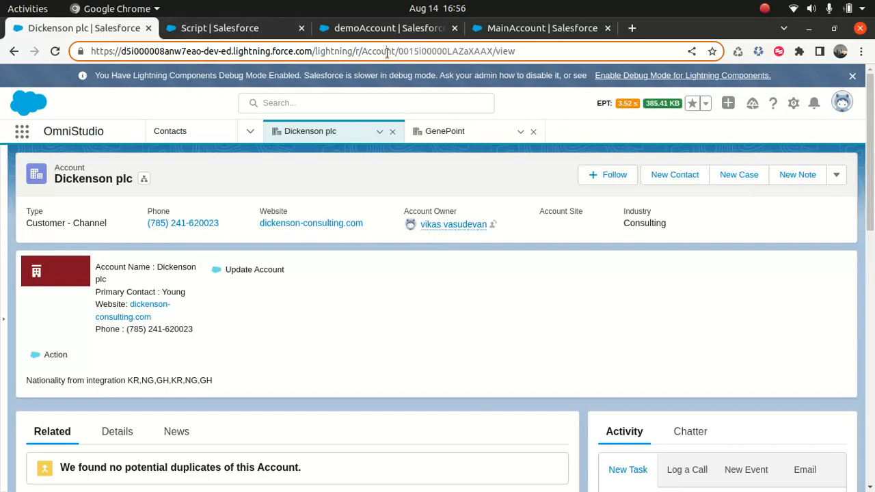
pyautogui.press('Return')
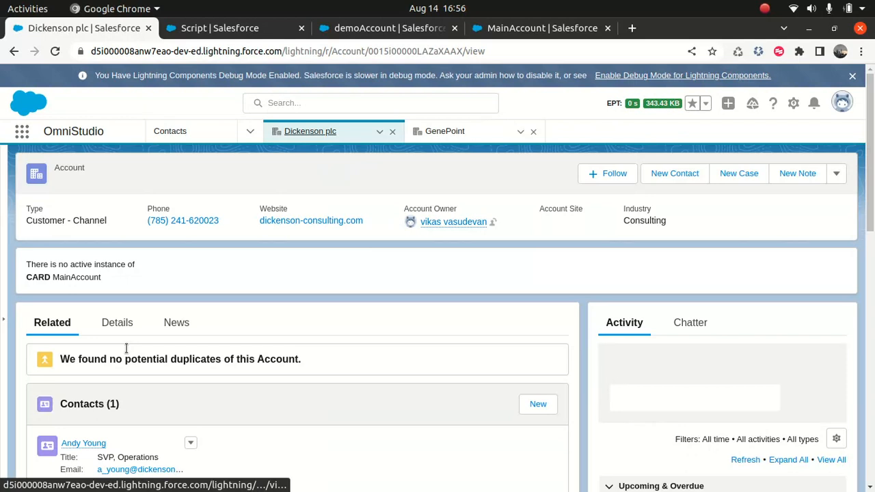
pyautogui.moveTo(122, 288); pyautogui.dragTo(85, 283)
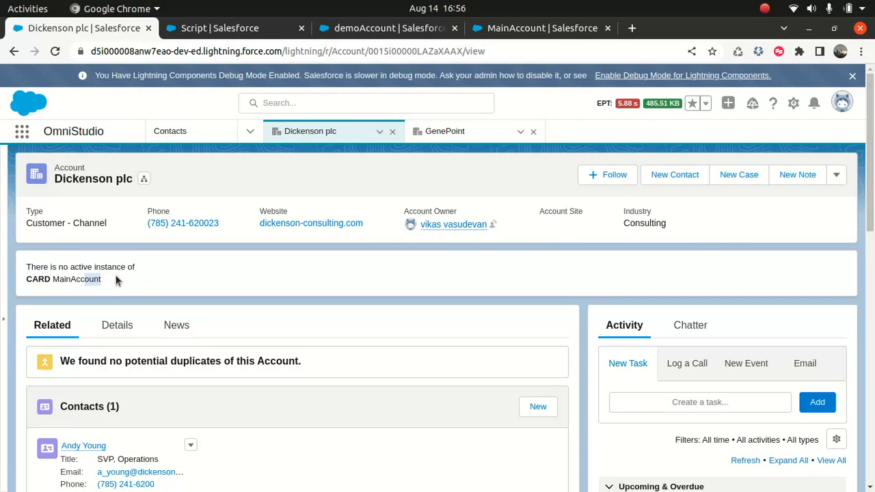
pyautogui.moveTo(28, 281); pyautogui.dragTo(118, 284)
pyautogui.click(219, 281)
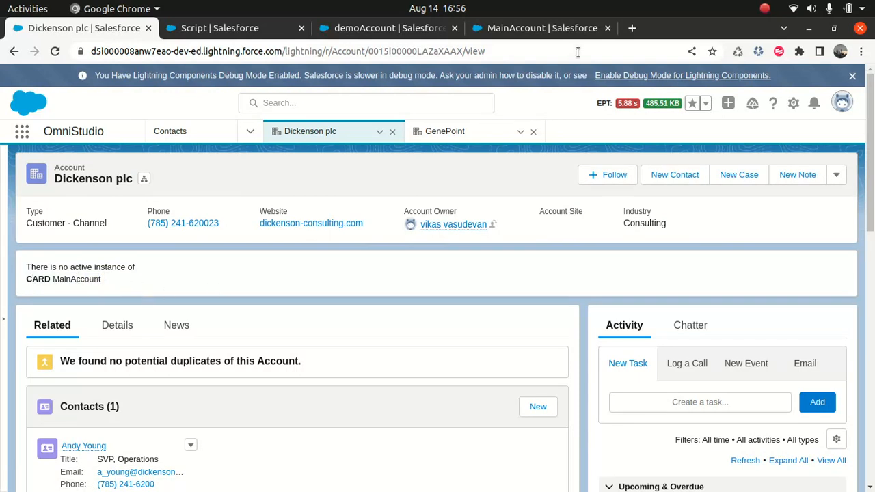
# - Activate the MainAccount FlexCard again and check on its activation progress
pyautogui.click(533, 28)
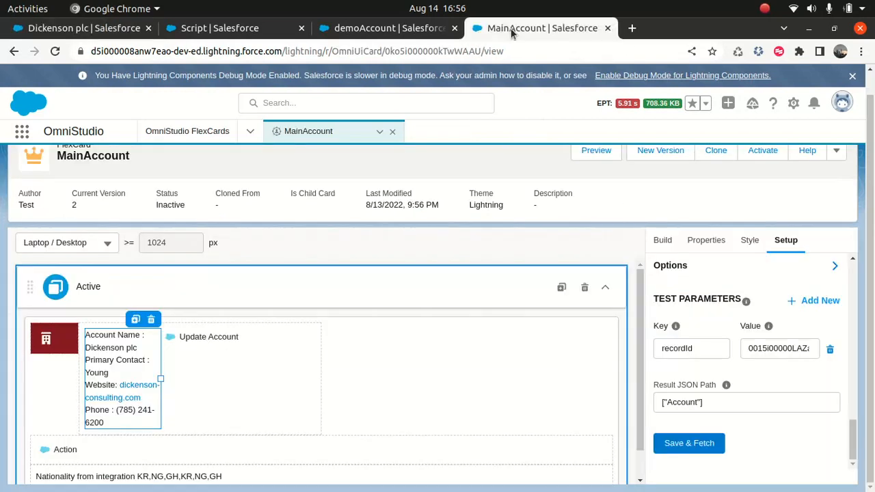
pyautogui.click(774, 151)
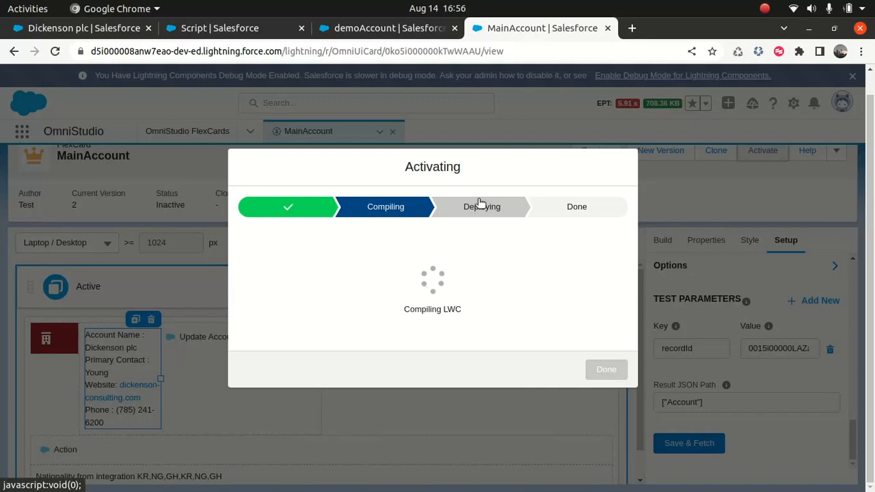
pyautogui.click(266, 27)
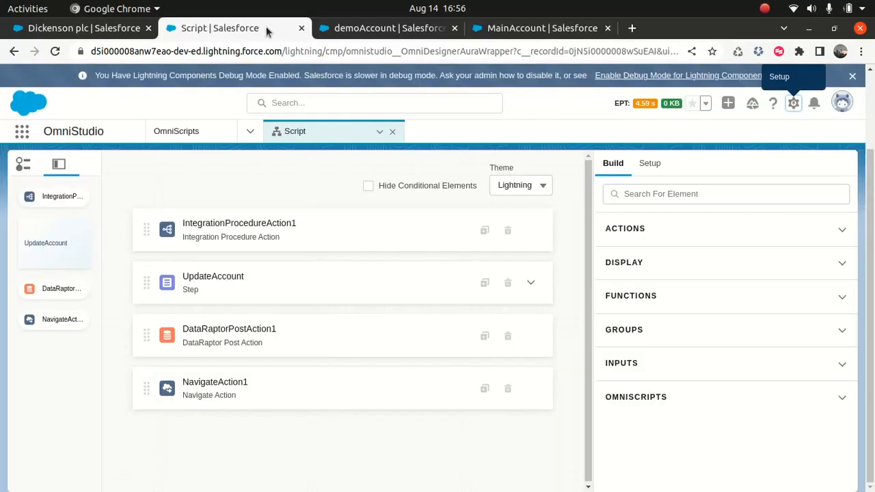
pyautogui.click(388, 28)
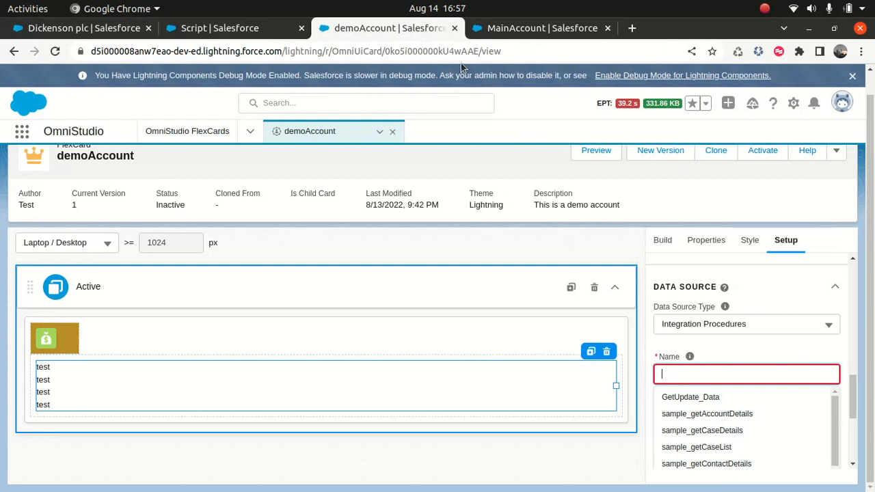
pyautogui.click(504, 27)
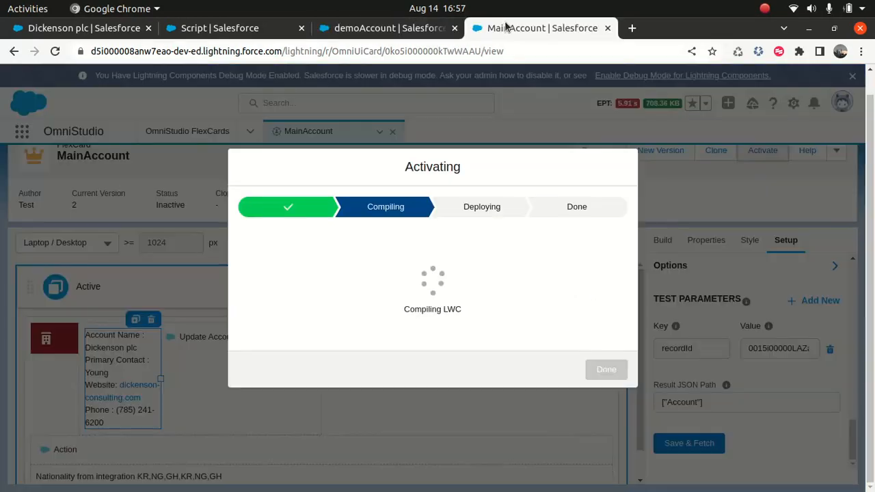
# - Go back to the demoAccount page and open the list of OmniStudio Integration Procedures from there
pyautogui.click(388, 28)
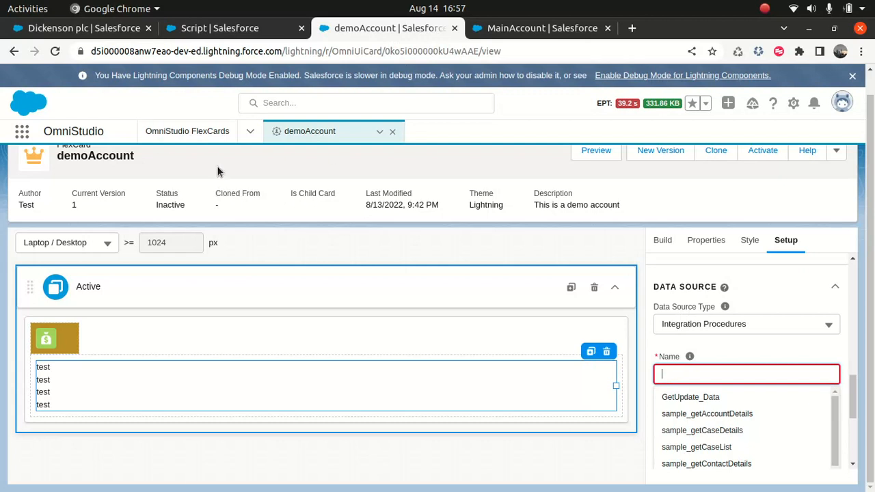
pyautogui.click(89, 28)
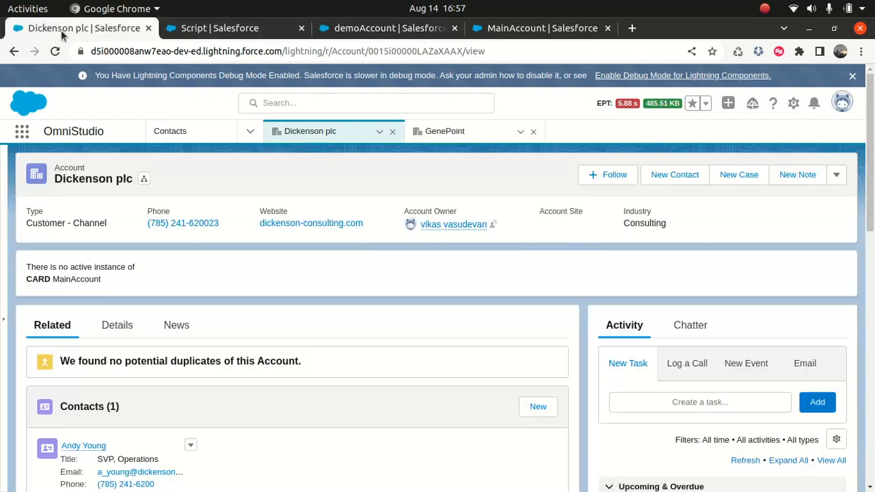
pyautogui.click(231, 30)
pyautogui.click(353, 28)
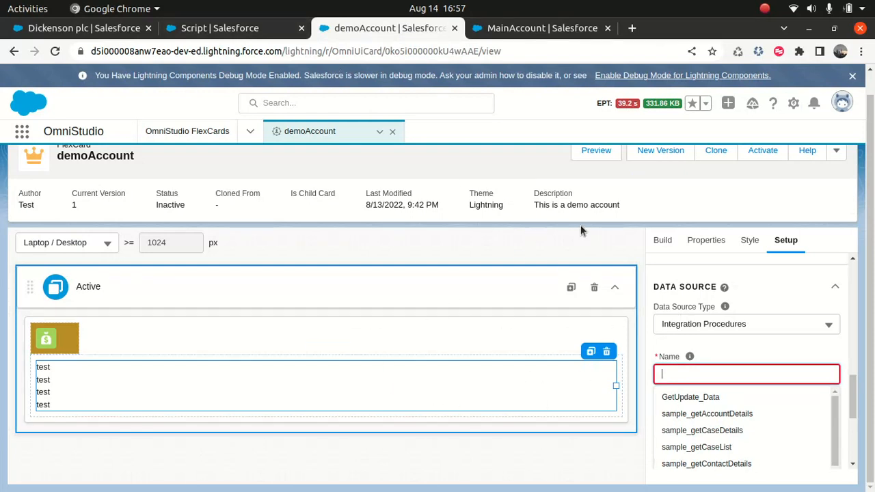
pyautogui.click(249, 135)
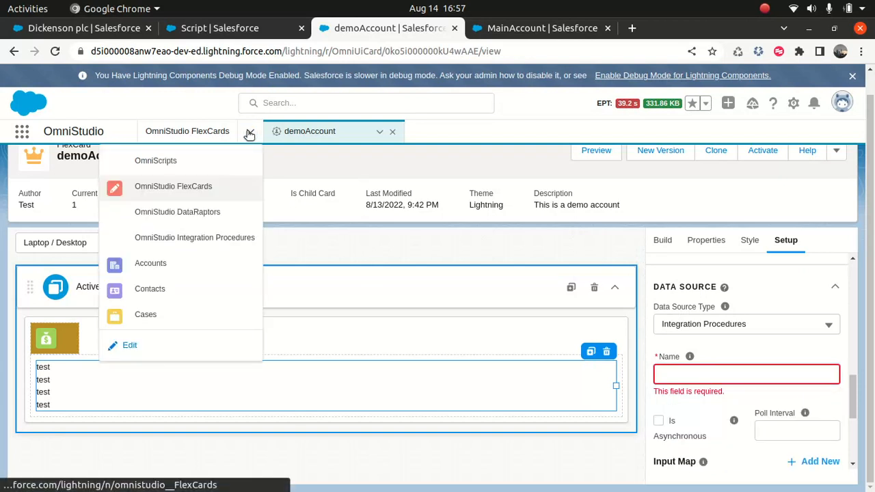
pyautogui.click(227, 237)
# - Open MainAccount's publish options and save them with App Page, Home Page and Record Page as targets
pyautogui.click(578, 28)
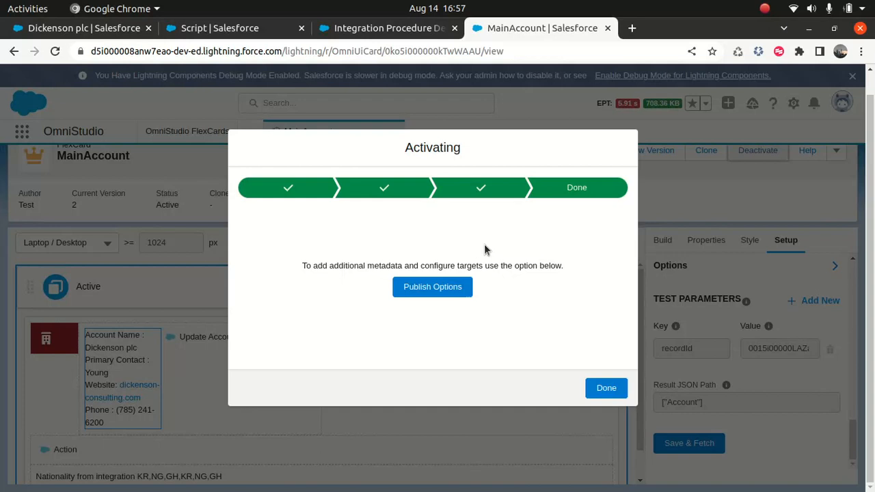
pyautogui.click(449, 286)
pyautogui.scroll(-2, 326, 346)
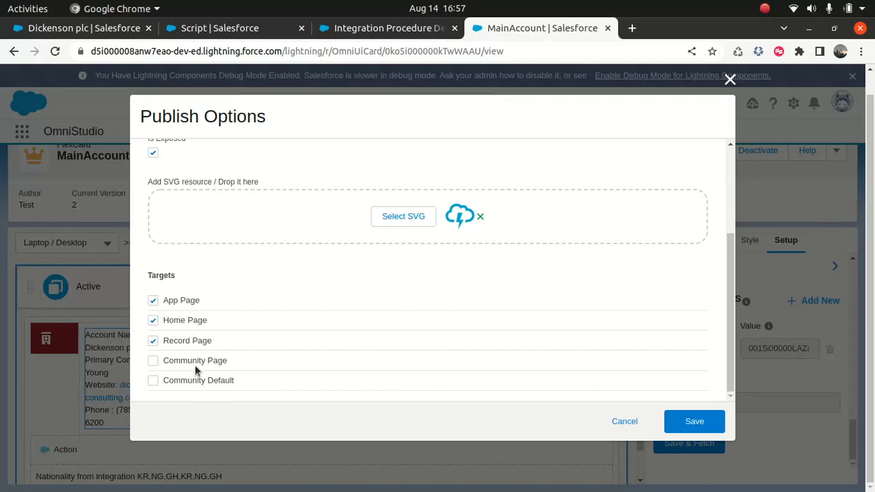
pyautogui.click(672, 422)
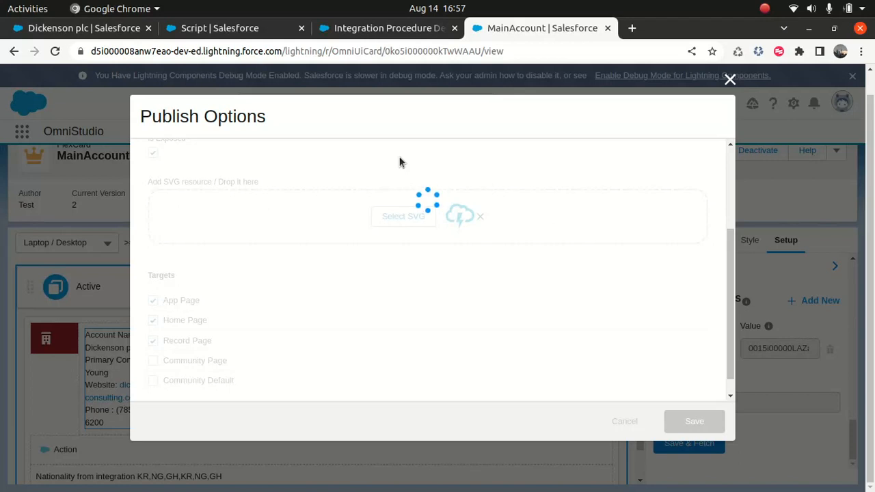
# - Expand Get/CaseAccountInfo in the Integration Procedures list and check on MainAccount's publishing
pyautogui.click(396, 27)
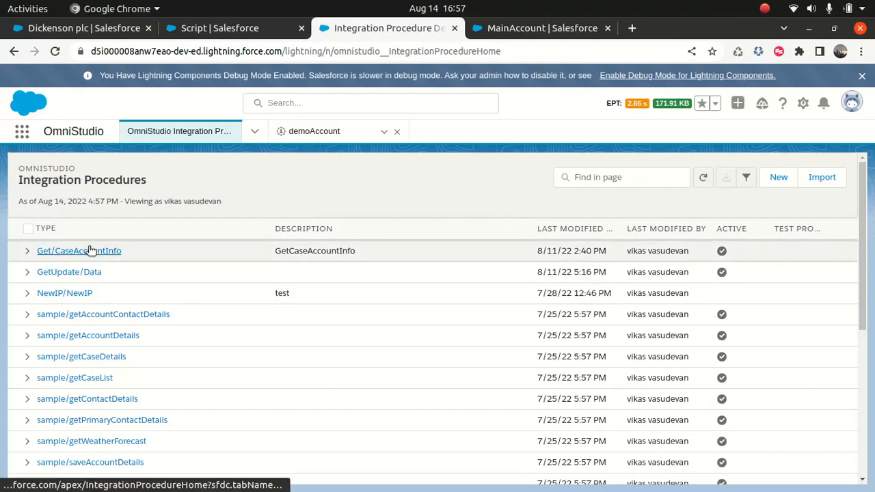
pyautogui.click(79, 251)
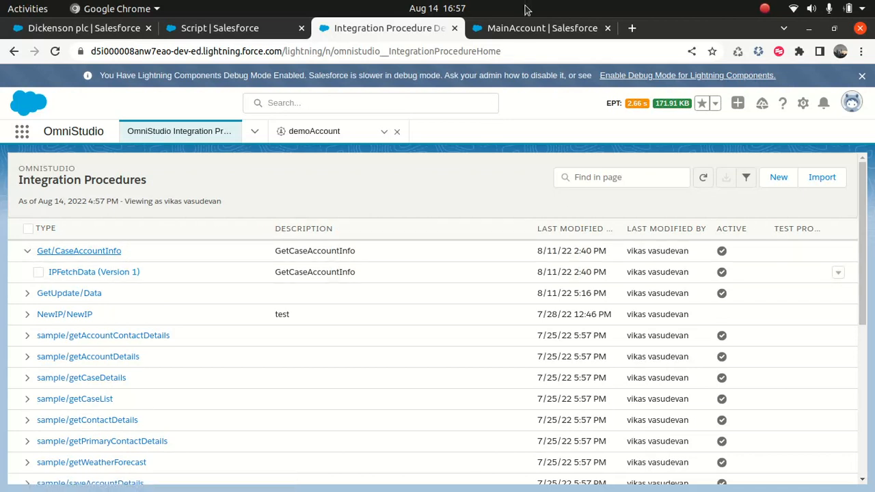
pyautogui.click(527, 28)
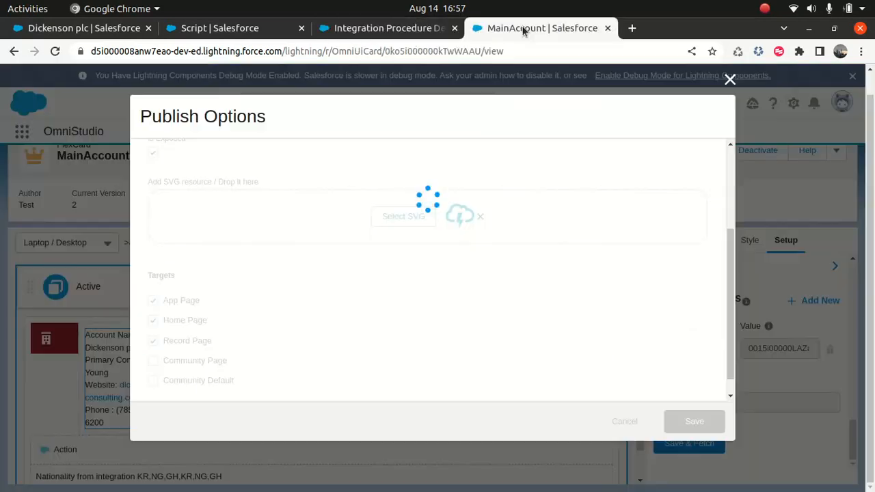
# - Clear all cached Lightning storages from the Integration Procedures page
pyautogui.click(411, 32)
pyautogui.click(673, 103)
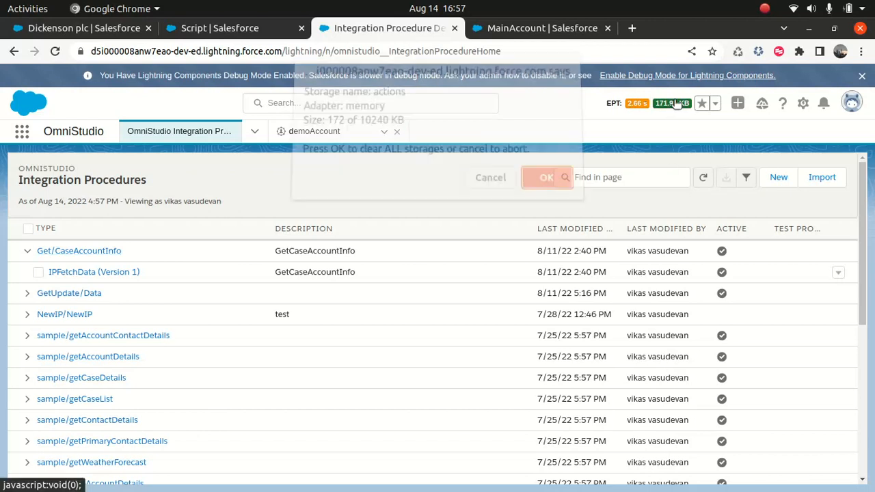
pyautogui.click(540, 185)
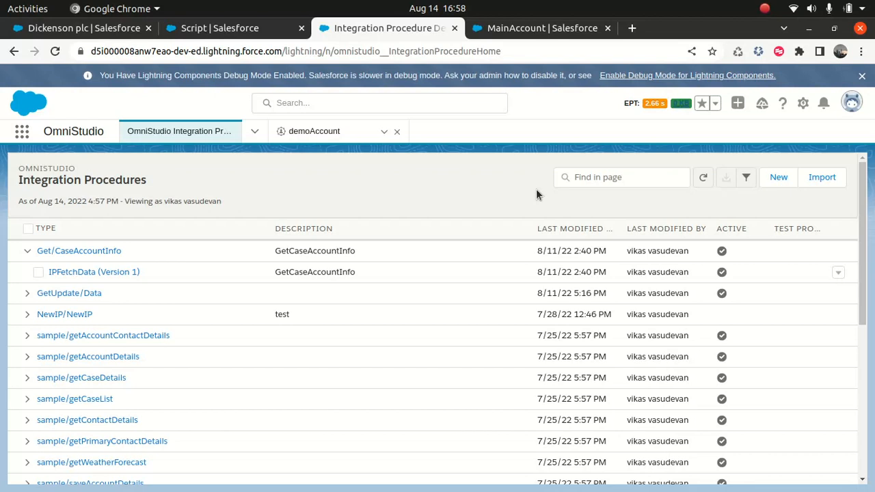
# - Return to MainAccount and close its Publish Options dialog
pyautogui.click(548, 30)
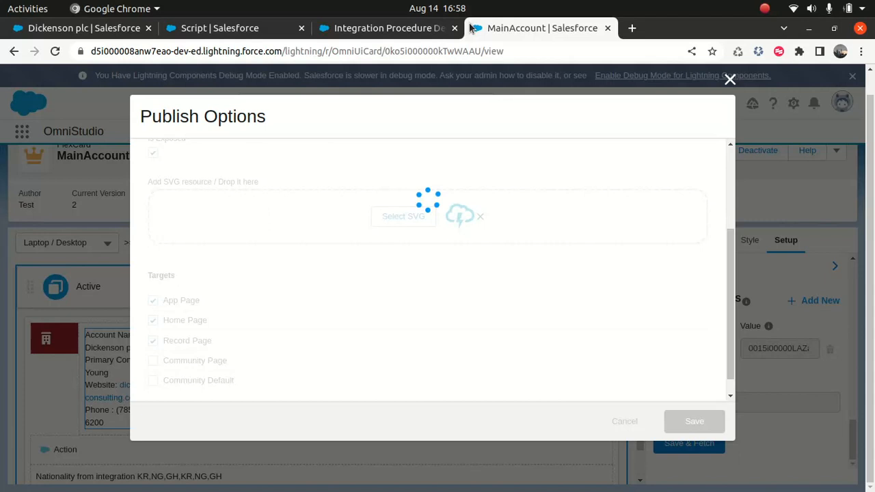
pyautogui.click(391, 30)
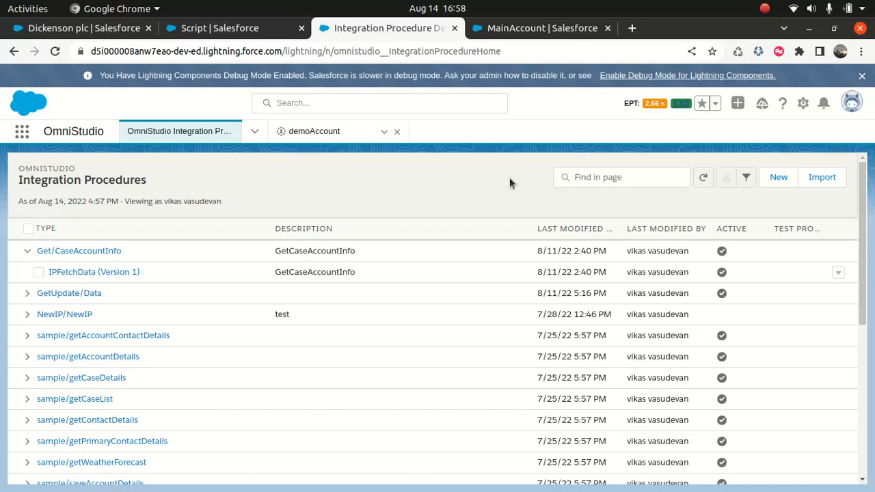
pyautogui.click(523, 27)
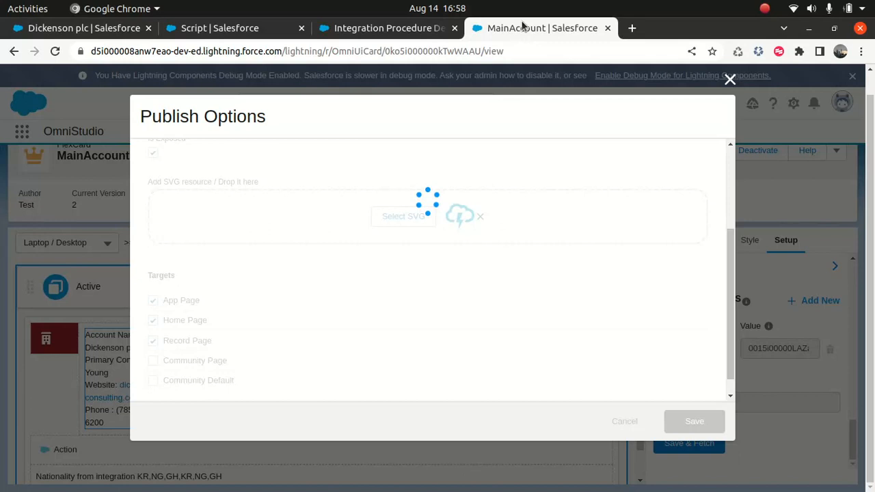
pyautogui.click(730, 80)
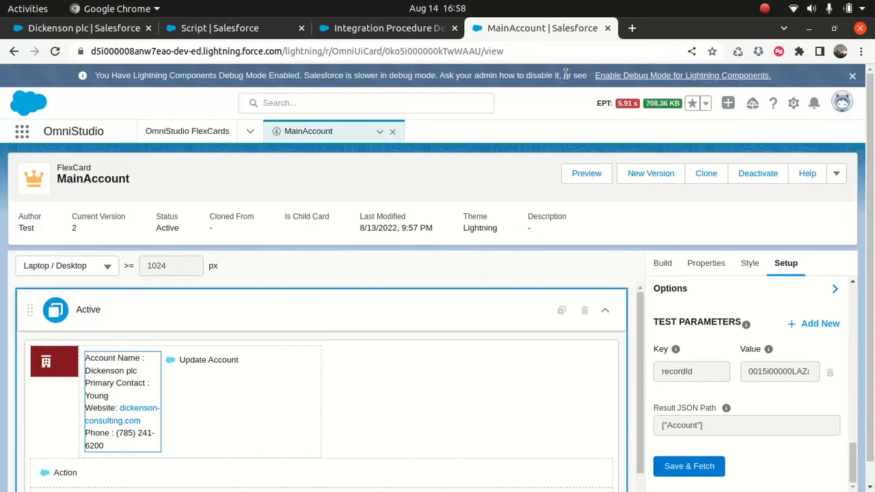
# - Reload the MainAccount FlexCard page and look over the card's contents in the designer
pyautogui.click(551, 48)
pyautogui.press('Return')
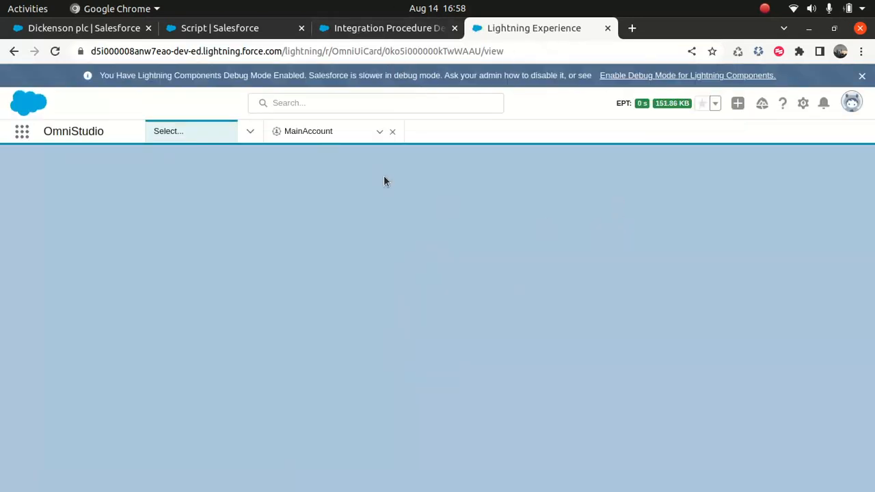
pyautogui.click(401, 30)
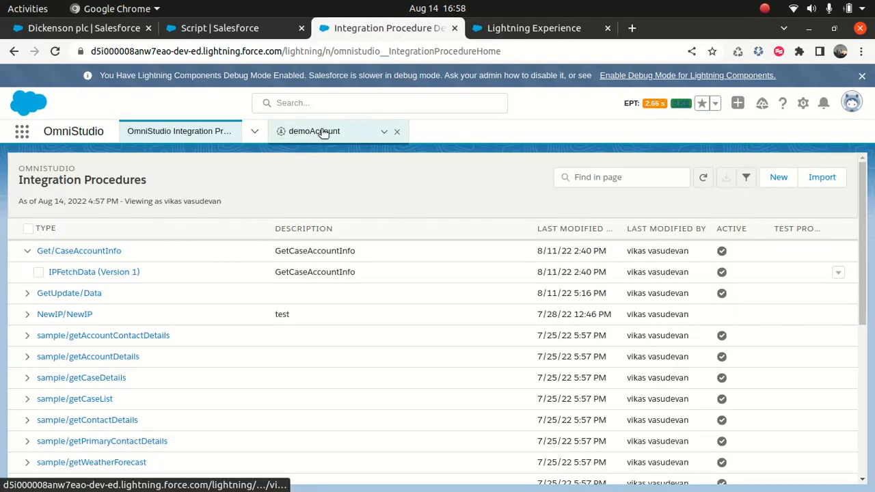
pyautogui.click(521, 33)
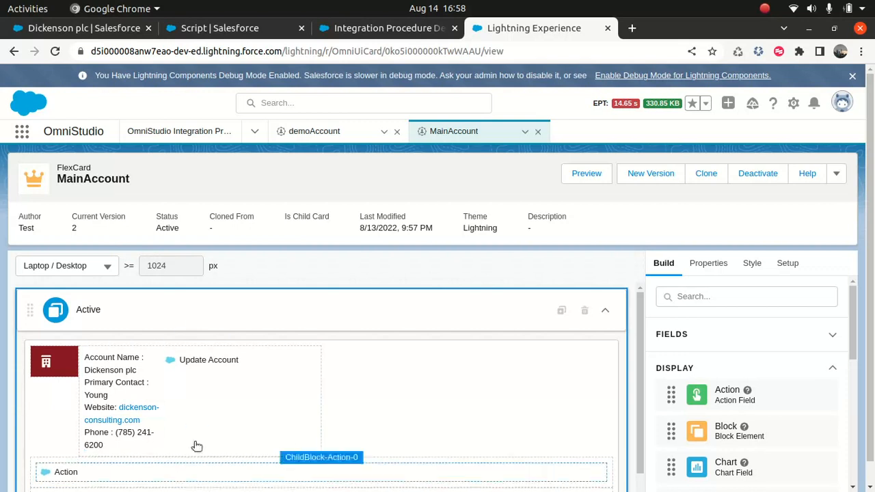
pyautogui.scroll(-1, 186, 370)
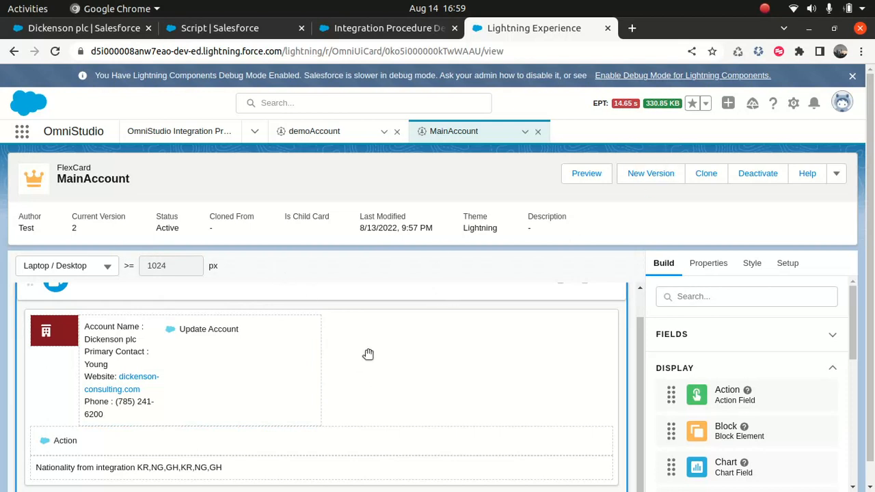
# - Show the data source type and name in MainAccount's setup properties
pyautogui.click(787, 262)
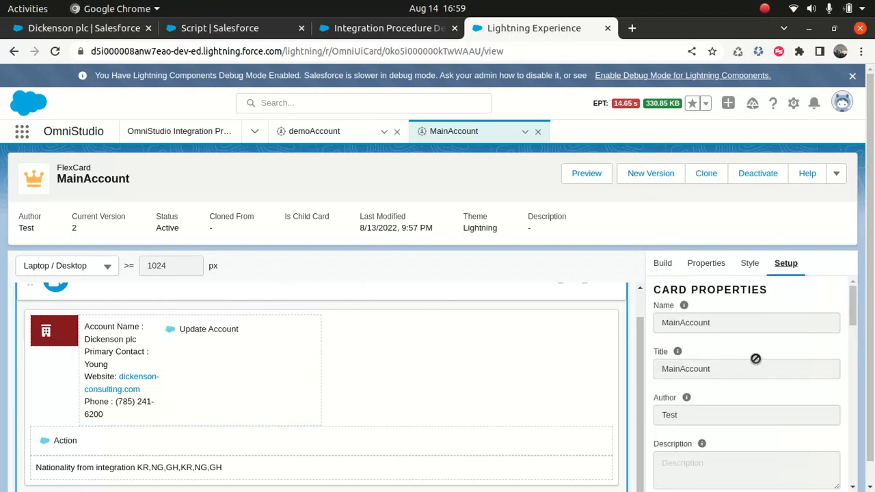
pyautogui.scroll(-10, 791, 365)
pyautogui.scroll(2, 771, 351)
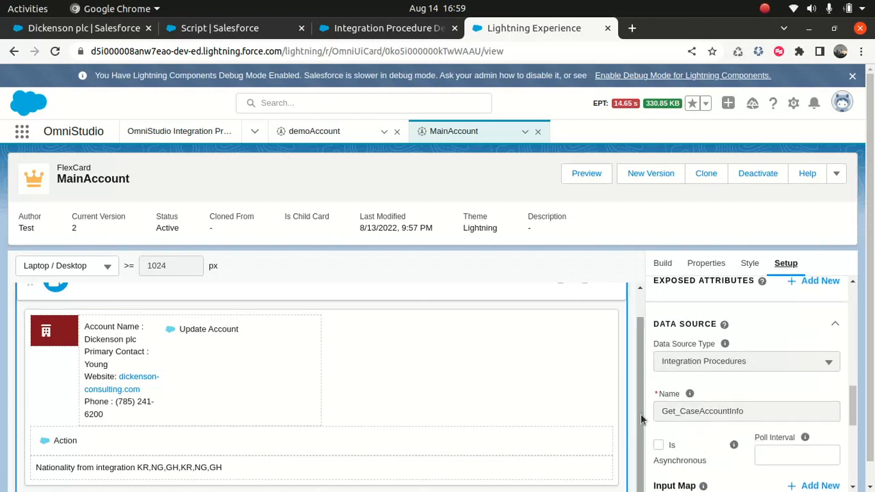
# - Return to the Integration Procedures list and open IPFetchData (Version 1) under Get/CaseAccountInfo
pyautogui.click(411, 27)
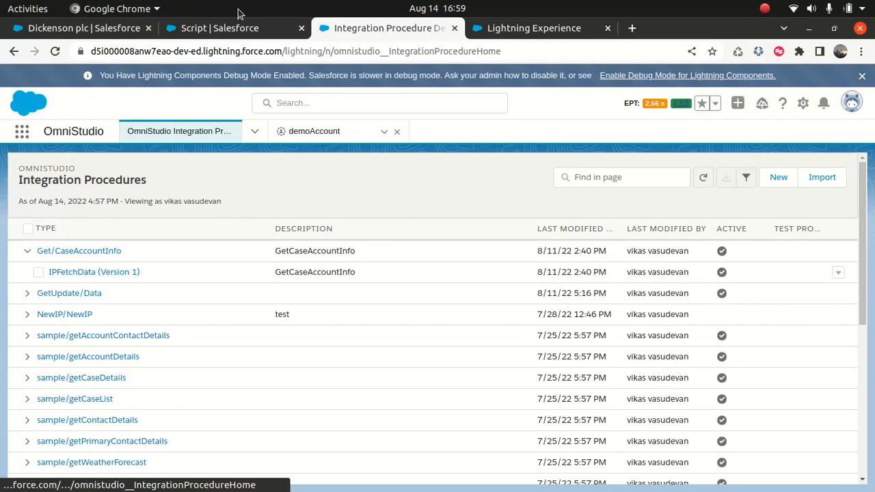
pyautogui.click(103, 30)
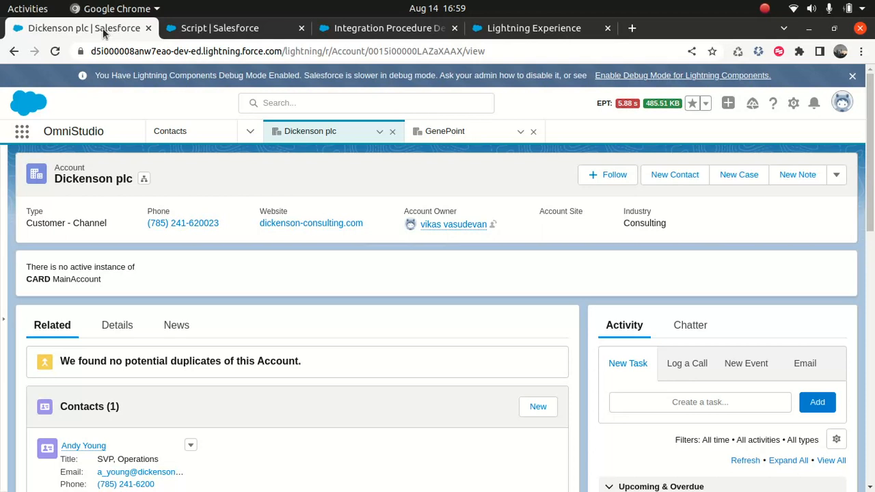
pyautogui.click(271, 29)
pyautogui.click(403, 30)
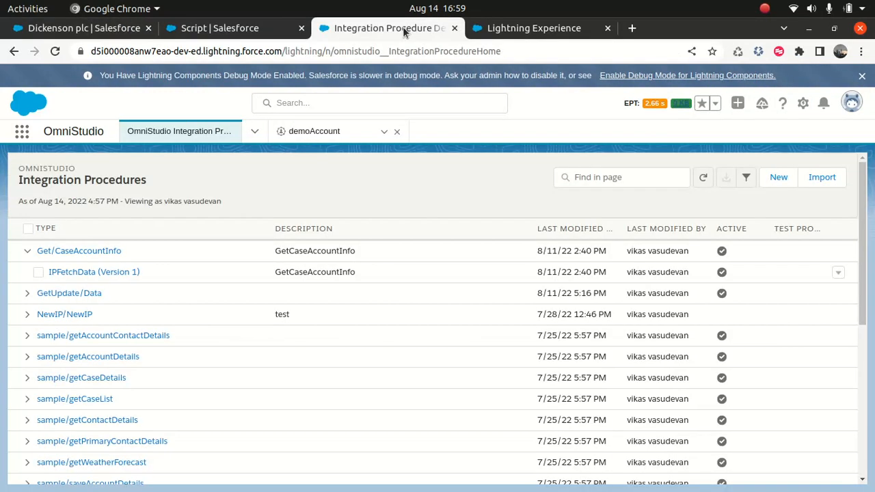
pyautogui.click(107, 272)
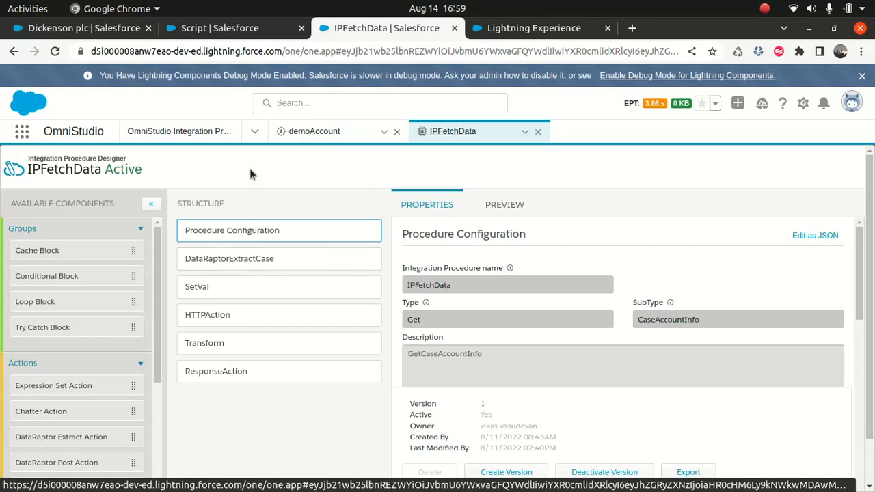
# - Start a new Integration Procedure from the Integration Procedures list
pyautogui.click(193, 135)
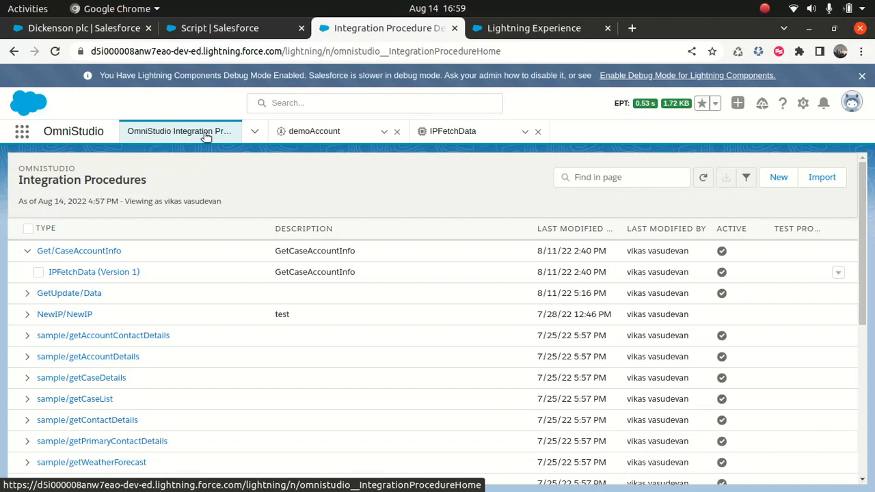
pyautogui.click(255, 132)
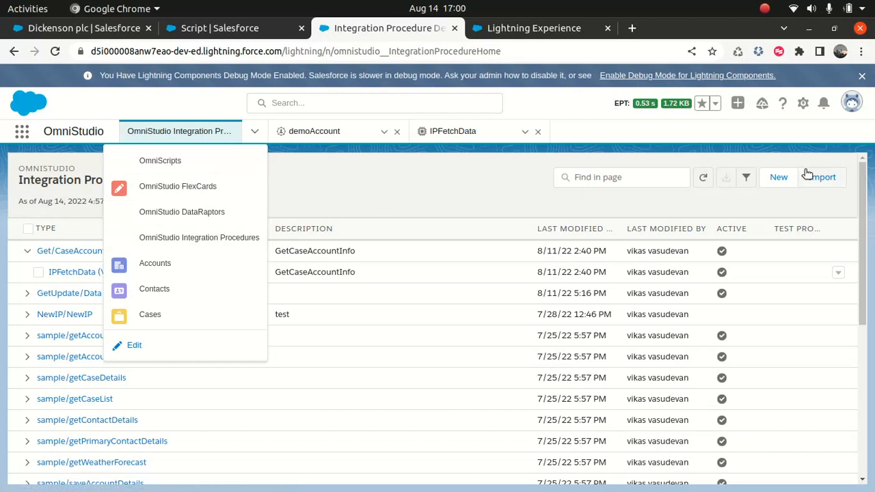
pyautogui.click(778, 181)
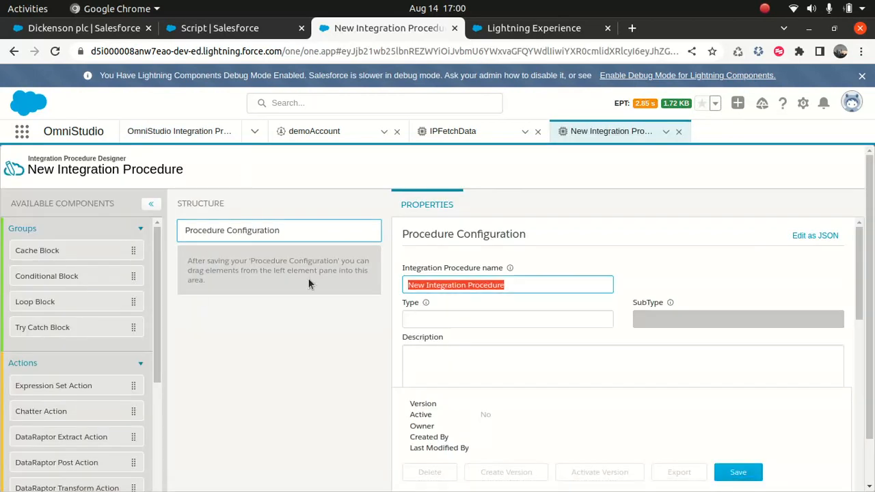
# - Look at IPFetchData's procedure configuration for reference and return to the new Integration Procedure
pyautogui.click(484, 31)
pyautogui.click(403, 31)
pyautogui.click(457, 134)
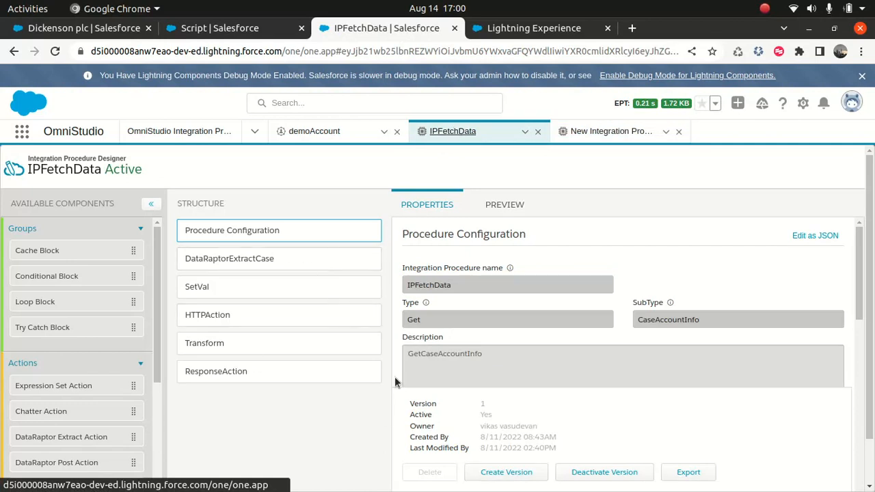
pyautogui.click(606, 133)
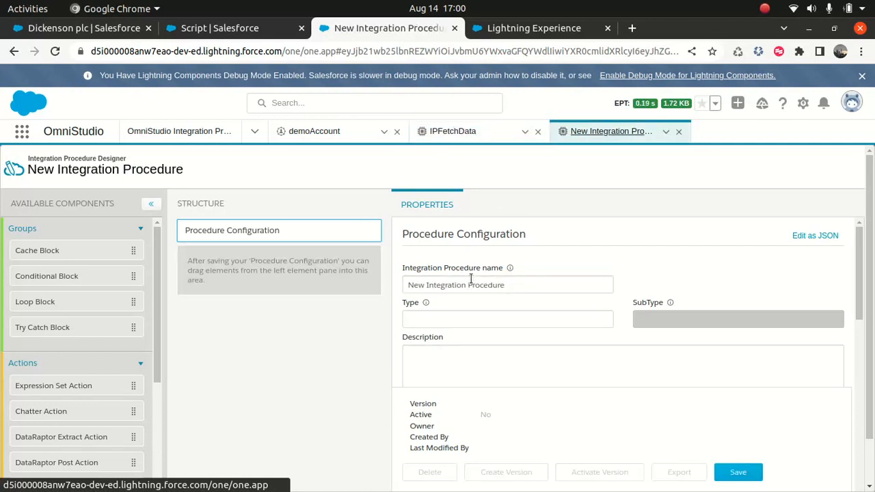
# - Name the new Integration Procedure demoProcedure
pyautogui.moveTo(869, 219)
pyautogui.mouseDown()
pyautogui.moveTo(870, 237)
pyautogui.moveTo(864, 224)
pyautogui.mouseUp()
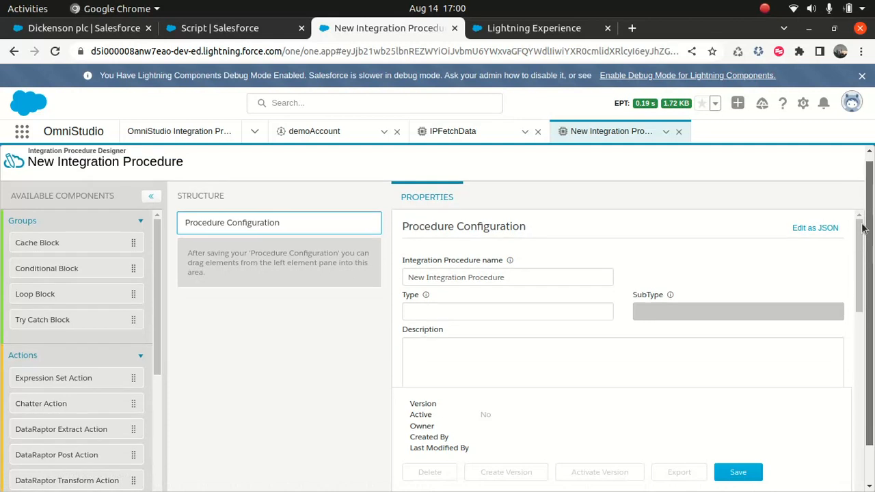
pyautogui.click(451, 271)
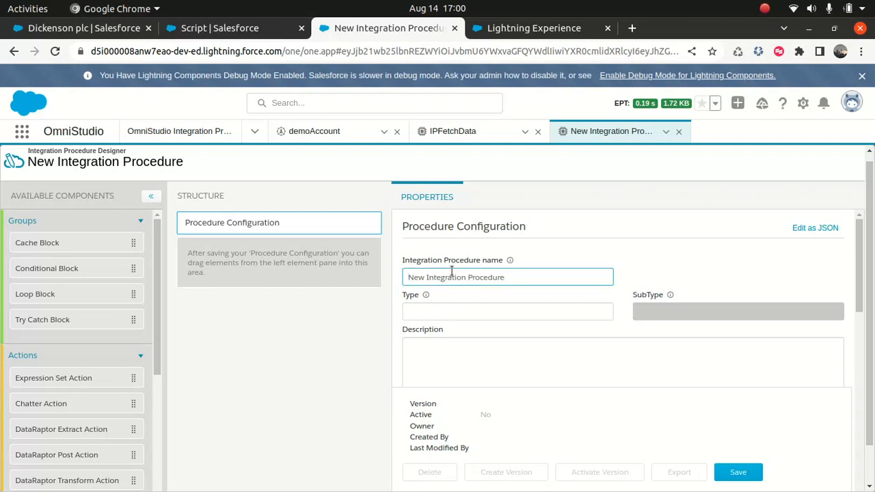
pyautogui.write('Demo')
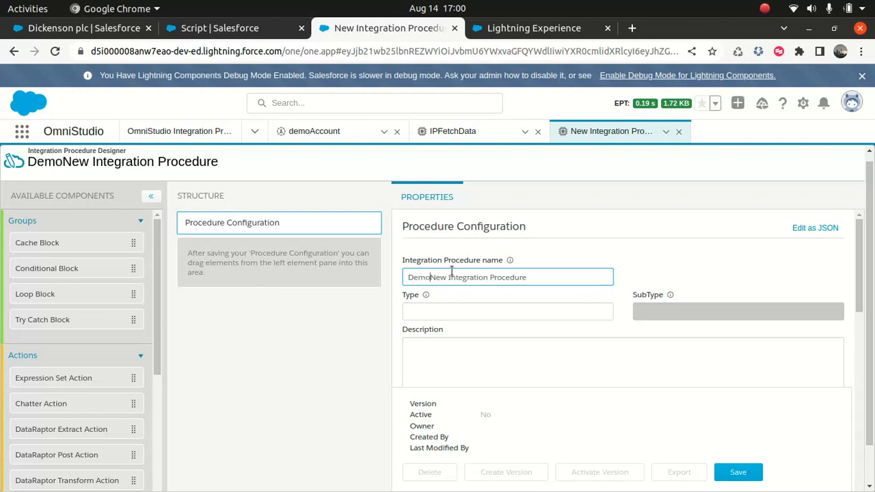
pyautogui.press('End')
pyautogui.hotkey('ctrl', 'shift', 'Left')
pyautogui.press('Right')
pyautogui.hotkey('ctrl', 'a')
pyautogui.press('BackSpace')
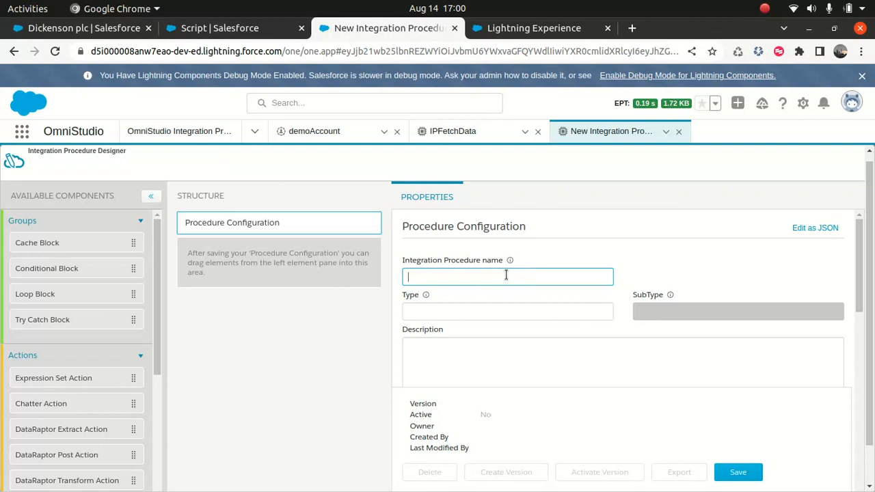
pyautogui.write('demoPro')
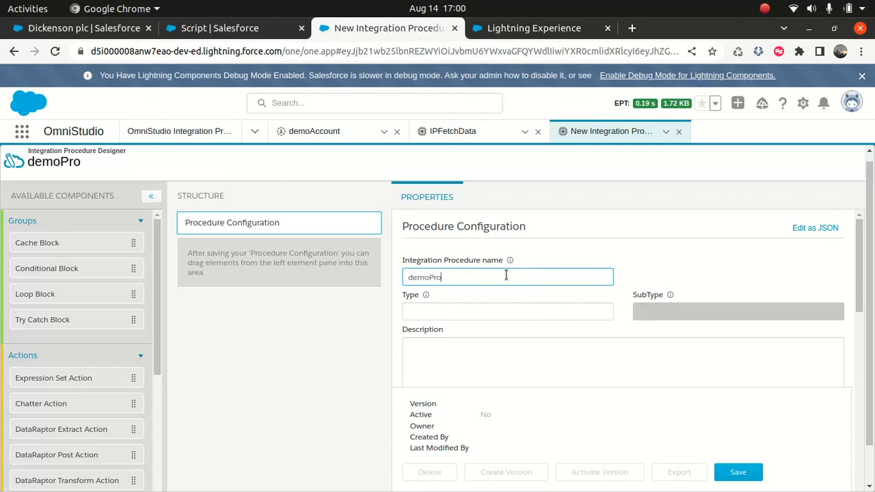
pyautogui.write('cedure')
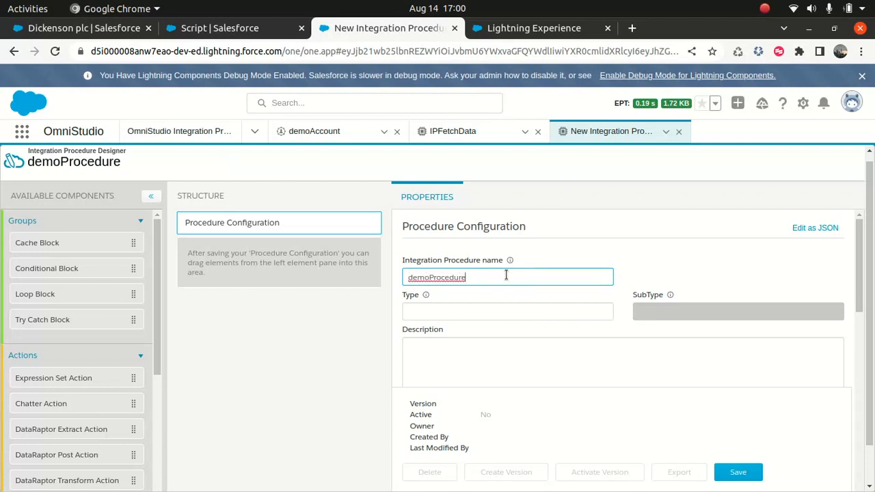
pyautogui.press('Tab')
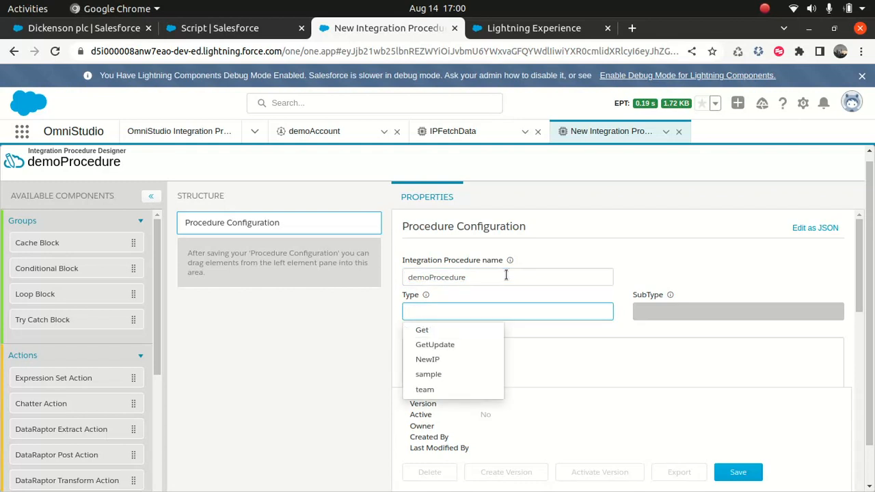
# - Set demoProcedure's Type to Get and its SubType to AccoujtCase
pyautogui.click(351, 312)
pyautogui.click(440, 310)
pyautogui.write('GetA')
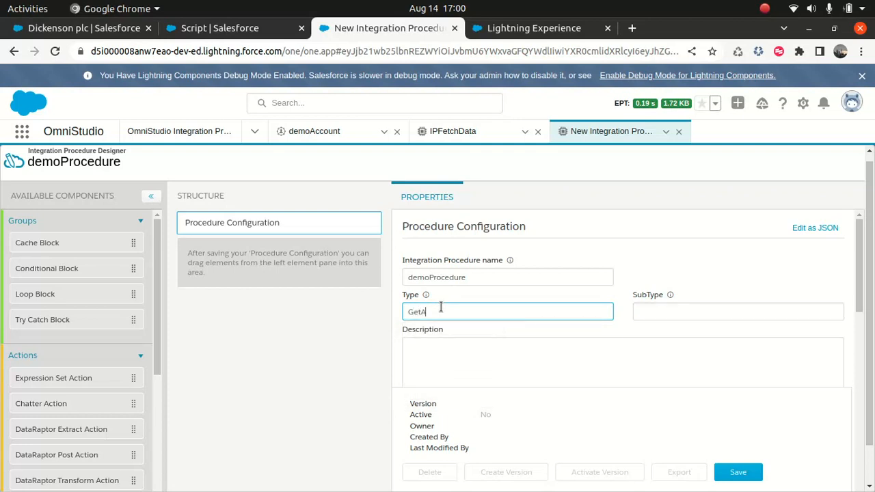
pyautogui.press('BackSpace')
pyautogui.press('Tab')
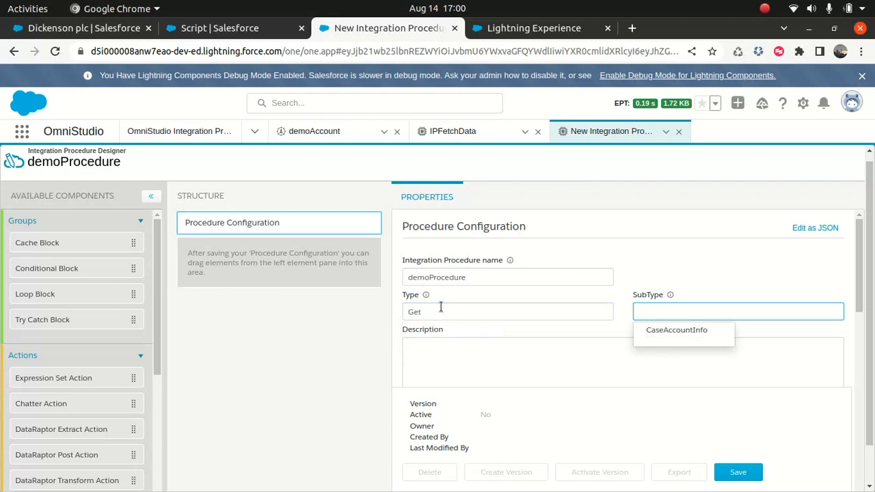
pyautogui.write('AccoujtCase')
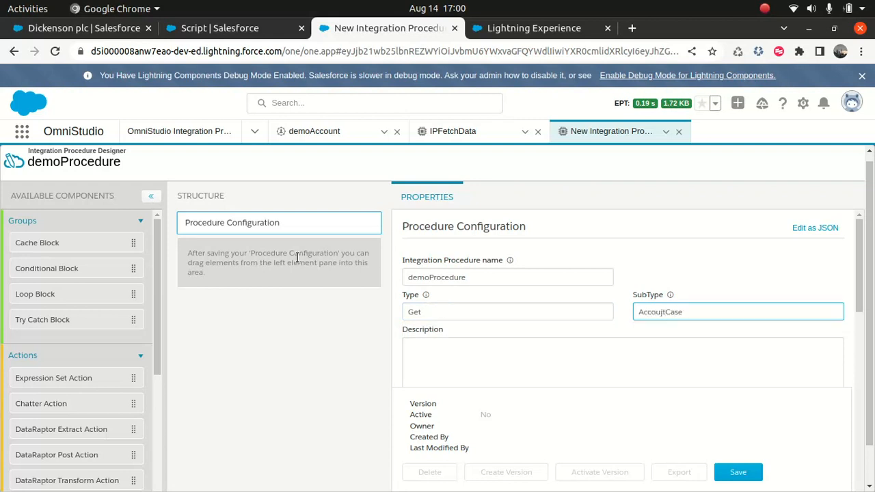
# - Compare IPFetchData's Type and SubType with MainAccount's data source name, and return to demoProcedure
pyautogui.click(453, 131)
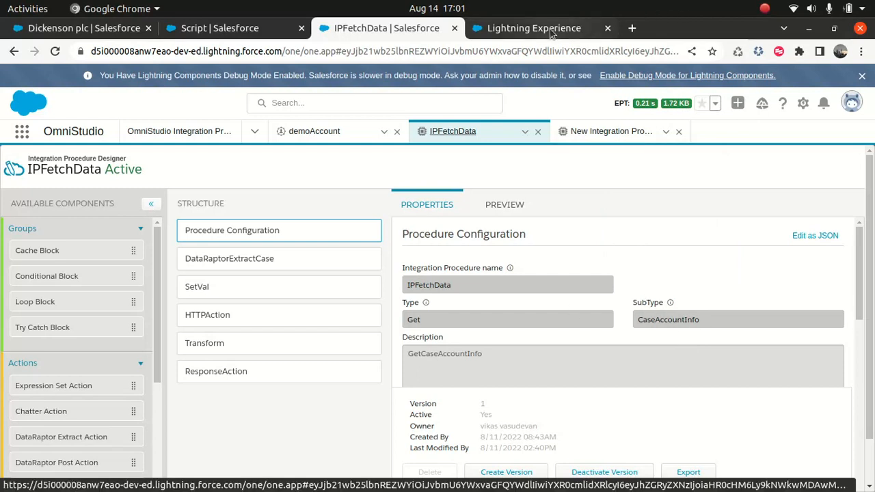
pyautogui.moveTo(552, 35)
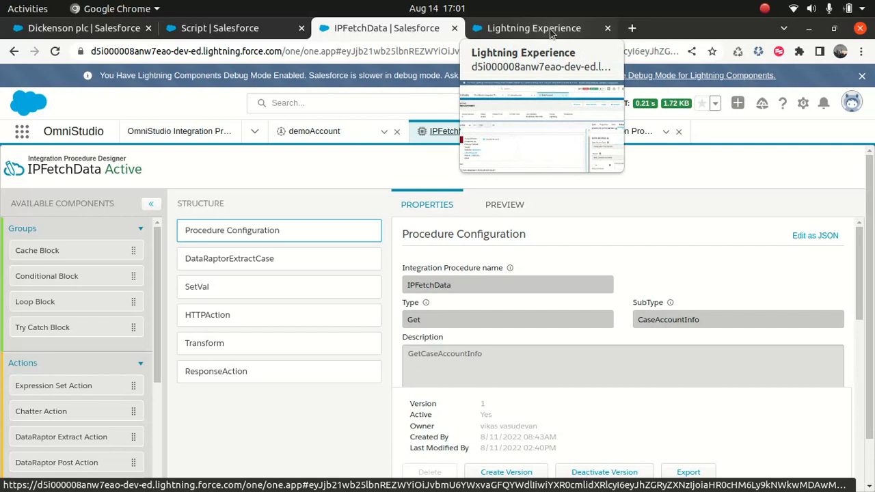
pyautogui.click(551, 31)
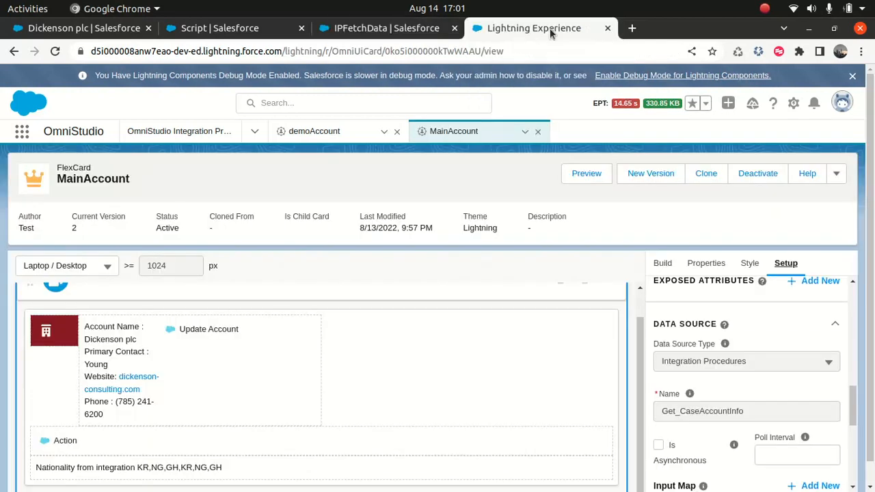
pyautogui.click(397, 33)
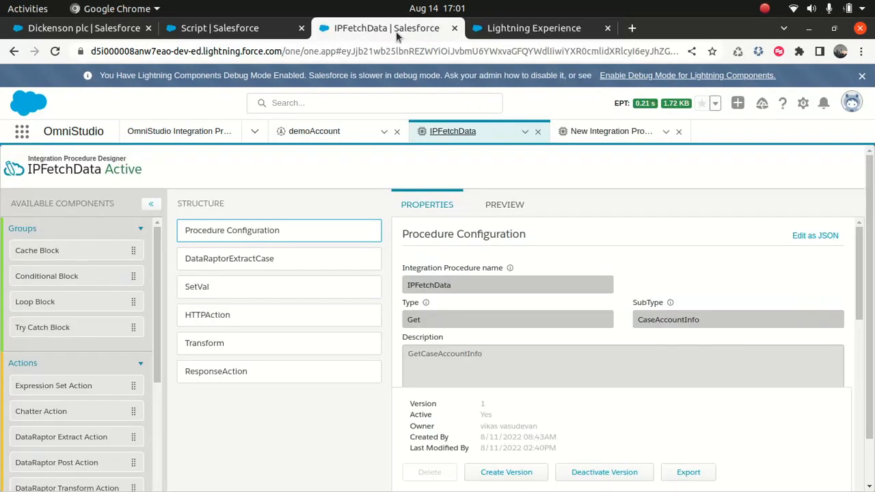
pyautogui.click(574, 137)
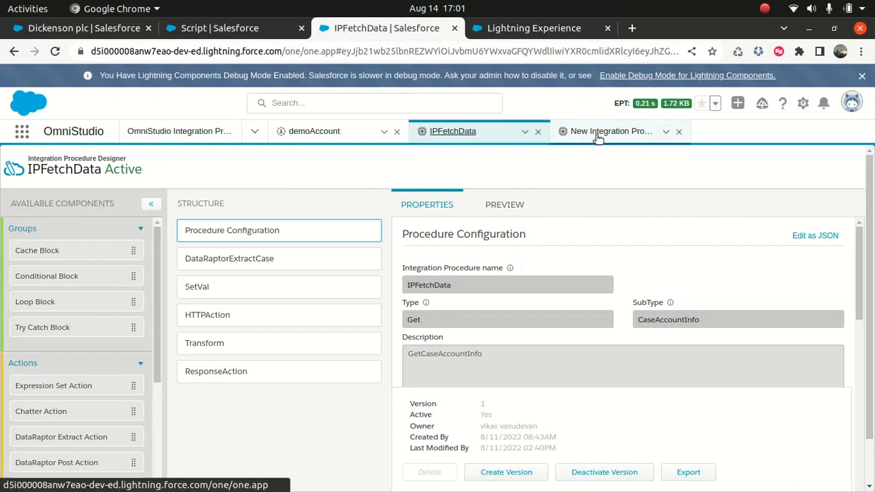
# - Correct demoProcedure's SubType to AccountCase and save the Integration Procedure
pyautogui.scroll(-1, 545, 412)
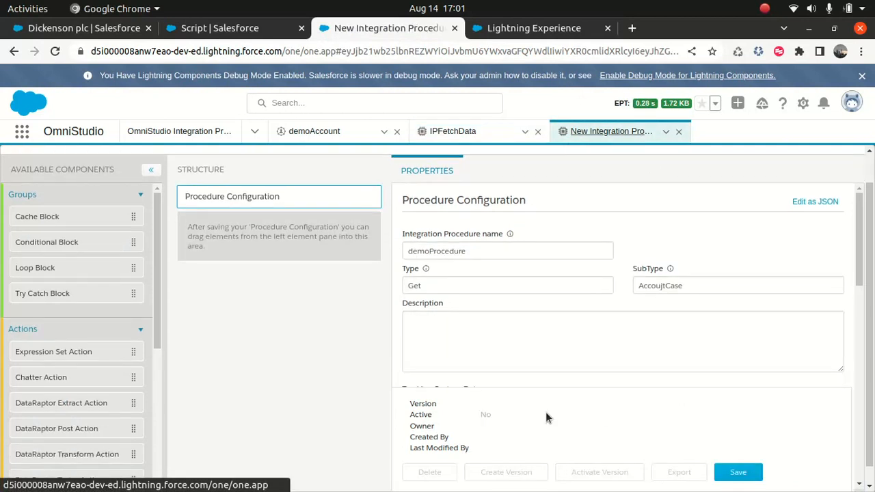
pyautogui.click(663, 285)
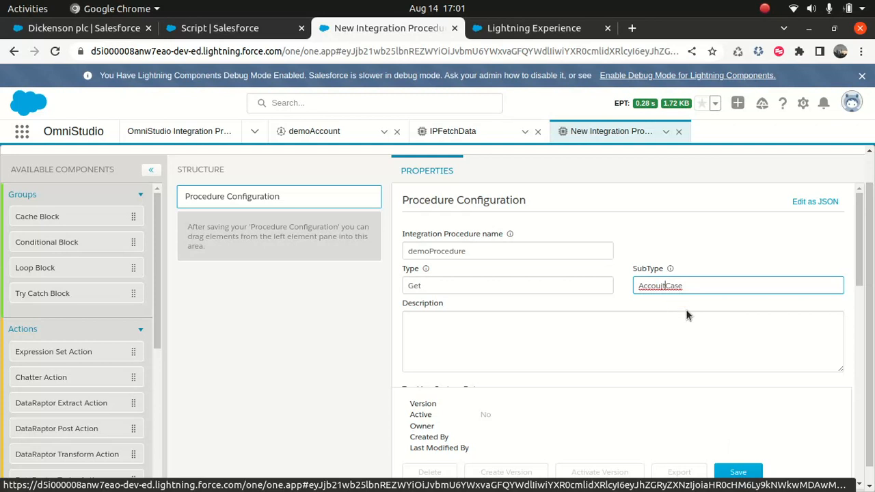
pyautogui.write('n')
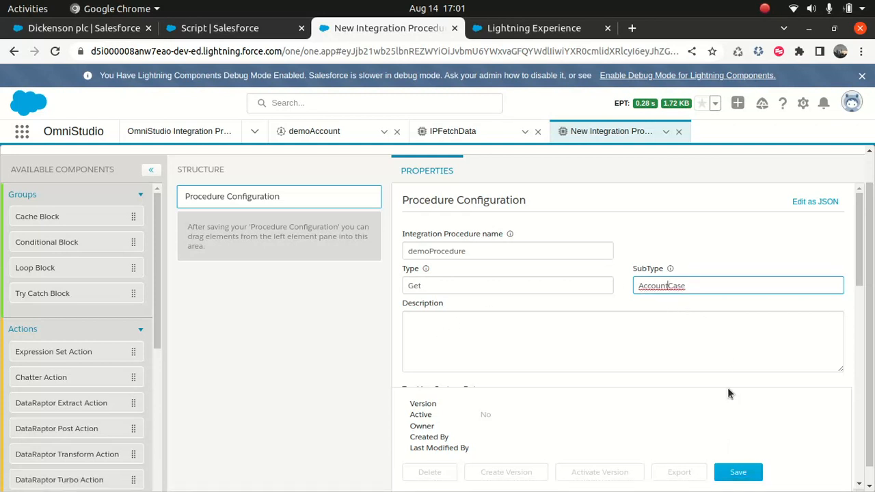
pyautogui.click(739, 475)
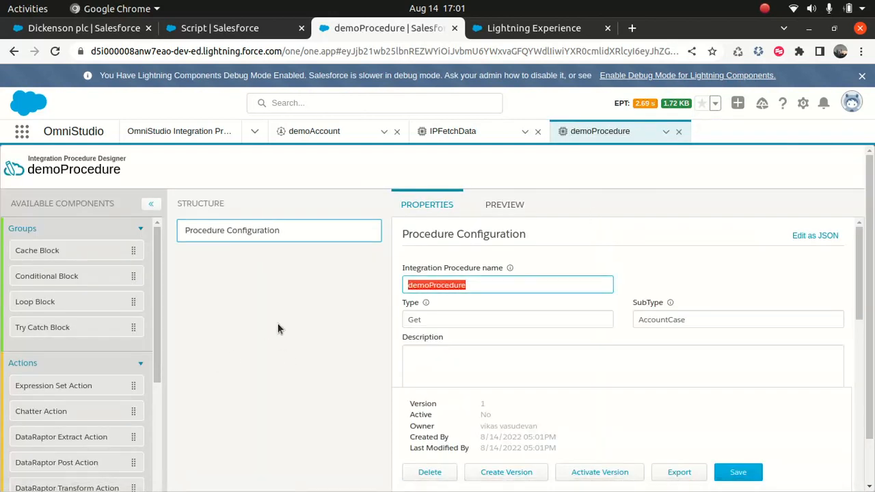
pyautogui.scroll(-2, 312, 318)
pyautogui.scroll(1, 313, 318)
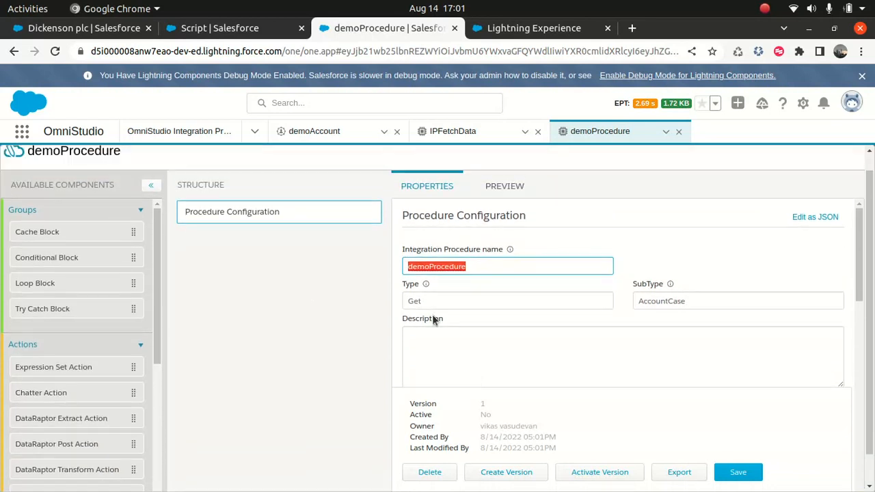
# - Enter "GetAccuntCase from Salesforce and data from API" as demoProcedure's description and save it
pyautogui.click(470, 355)
pyautogui.write('GetAccuntCase from Salesforce and data from API')
pyautogui.click(746, 484)
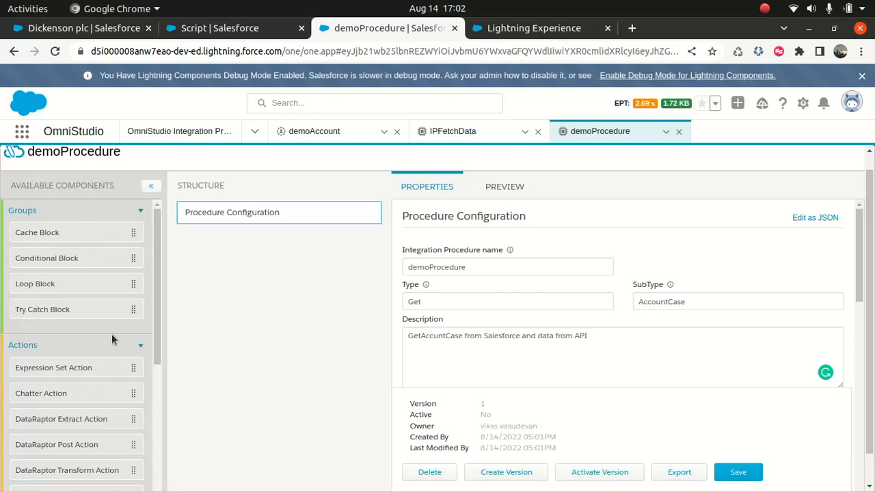
# - Review the available action components and the element structure of IPFetchData, and return to demoProcedure
pyautogui.scroll(-3, 112, 335)
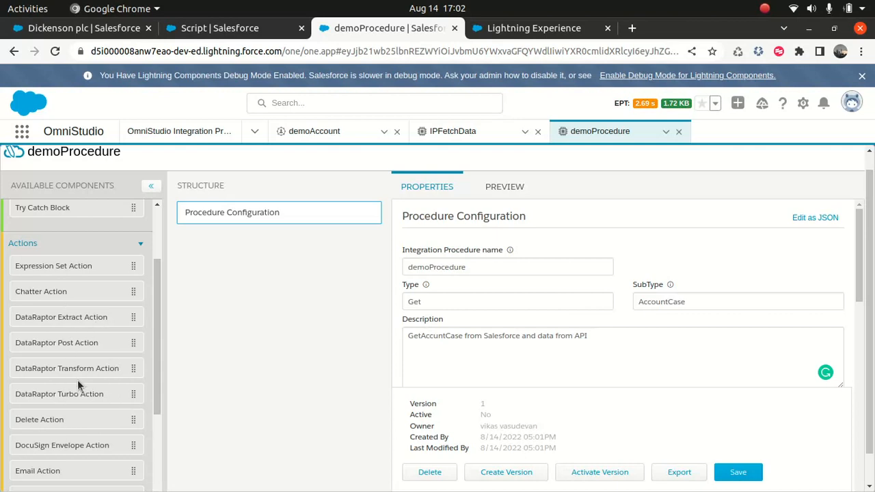
pyautogui.scroll(-3, 85, 347)
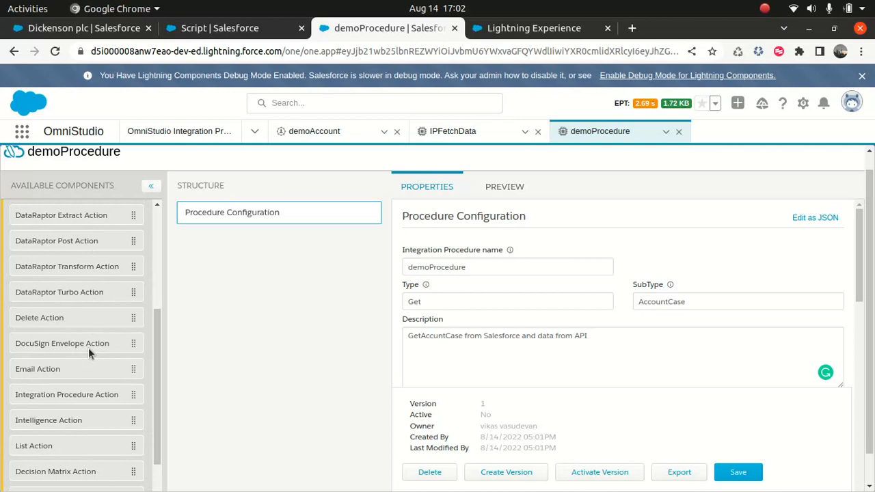
pyautogui.scroll(-2, 30, 323)
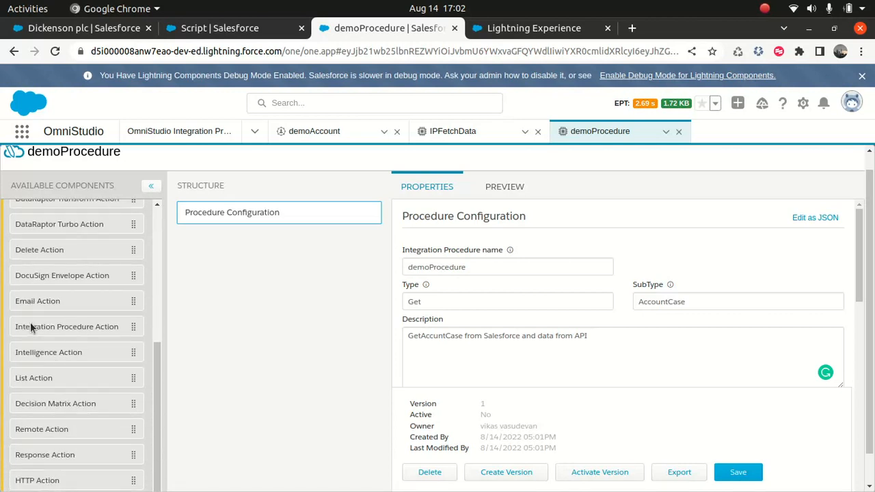
pyautogui.scroll(-3, 78, 387)
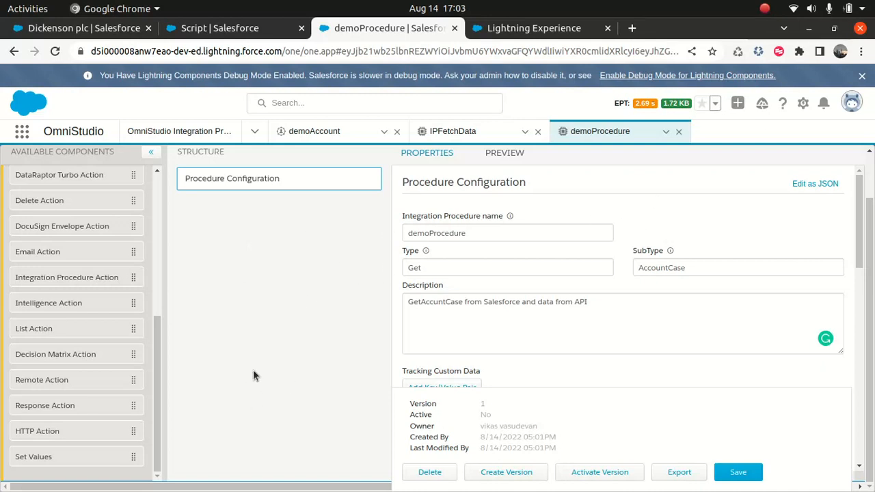
pyautogui.scroll(1, 320, 218)
pyautogui.click(481, 142)
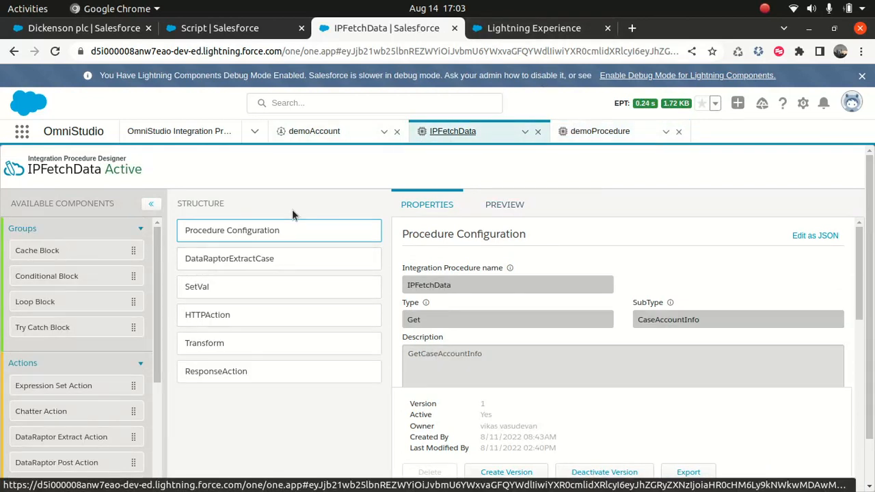
pyautogui.click(602, 131)
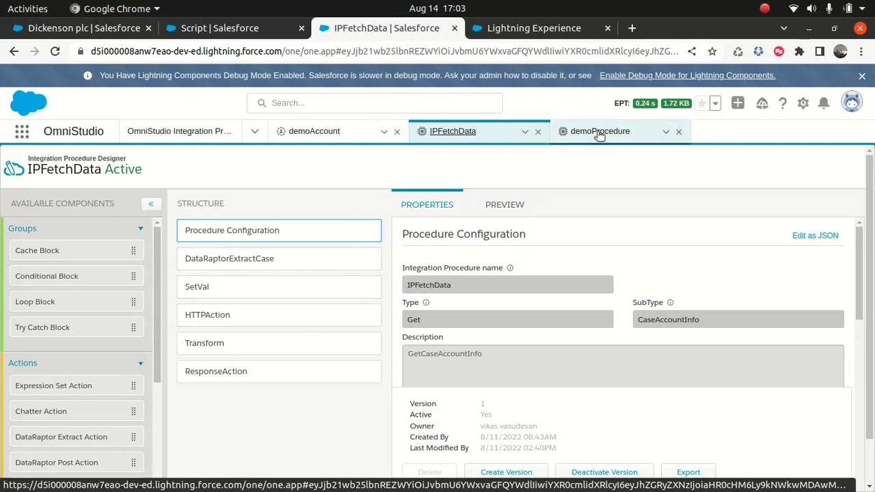
# - Add a DataRaptor Extract Action to demoProcedure's structure and name the element DataRaptorEtract
pyautogui.scroll(5, 99, 363)
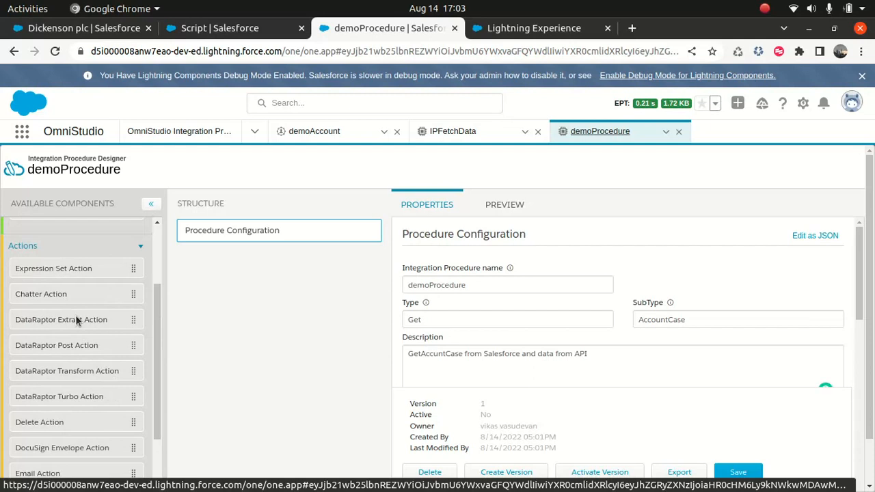
pyautogui.moveTo(40, 318); pyautogui.dragTo(228, 272)
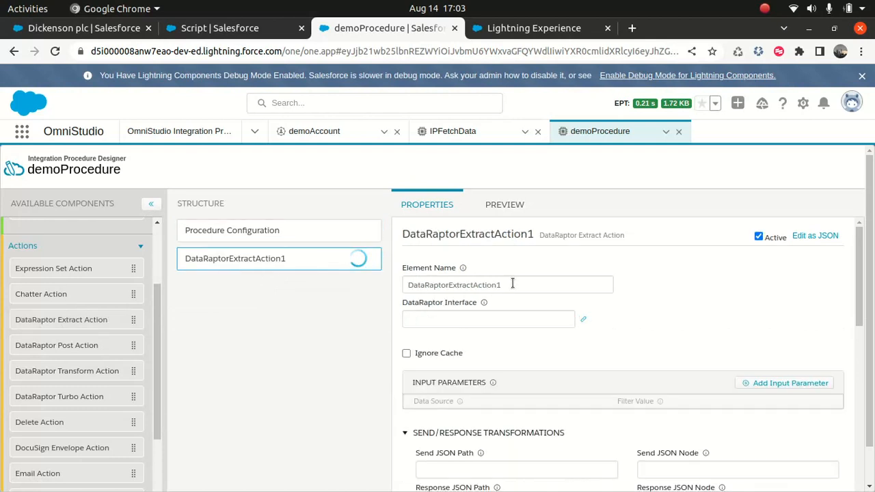
pyautogui.moveTo(513, 284); pyautogui.dragTo(366, 287)
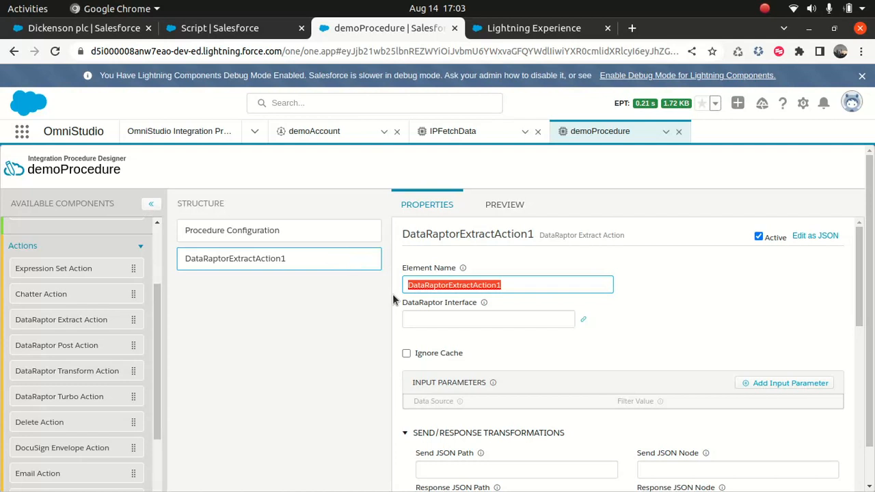
pyautogui.write('DataRaptor')
pyautogui.press('Tab')
pyautogui.click(496, 284)
pyautogui.write('Etract')
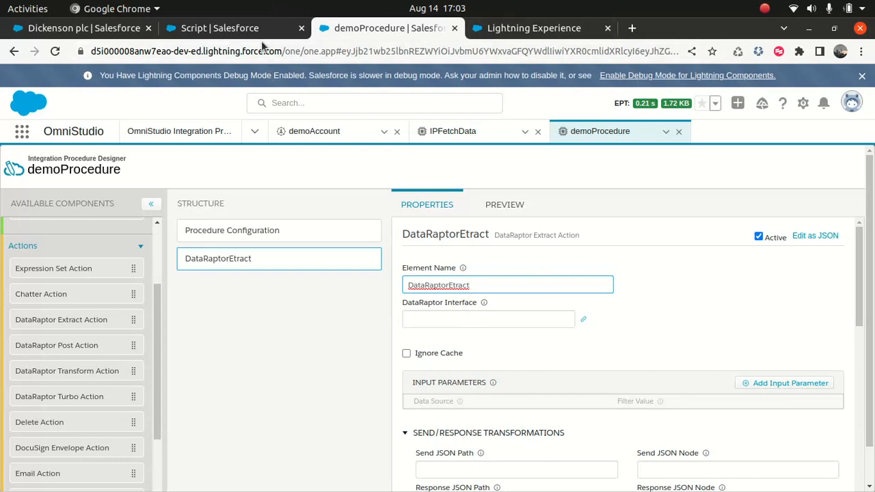
# - Examine IPFetchData's DataRaptorExtractCase element and open its GetAccountCases DataRaptor from the DataRaptors list
pyautogui.click(203, 133)
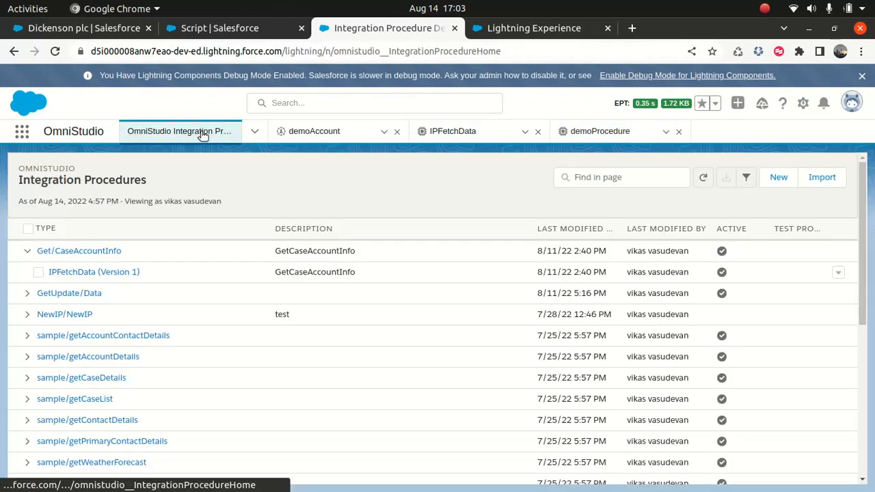
pyautogui.click(254, 132)
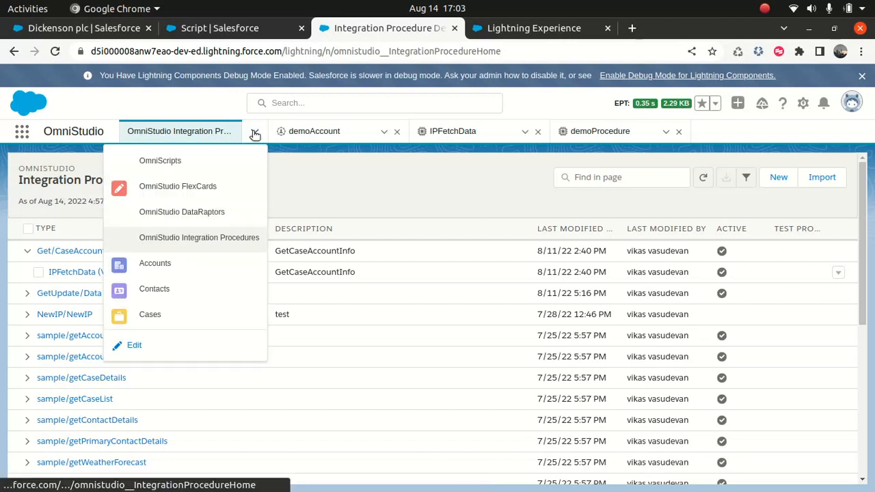
pyautogui.click(224, 212)
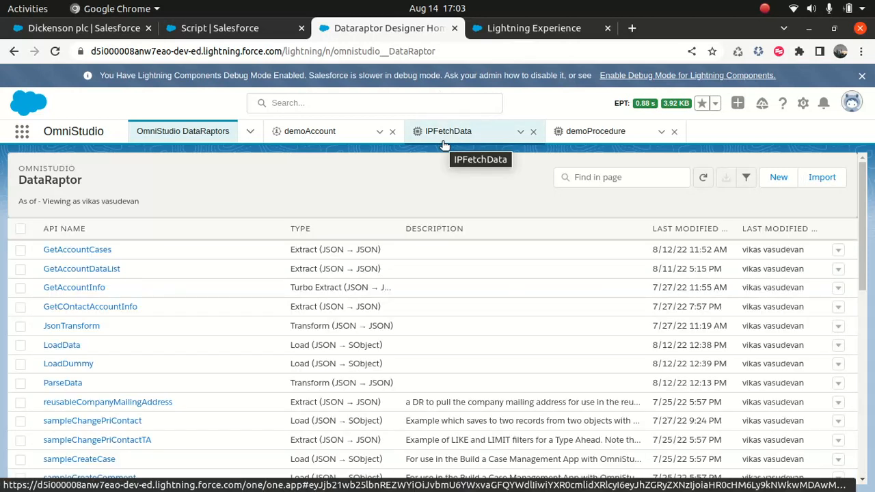
pyautogui.click(445, 137)
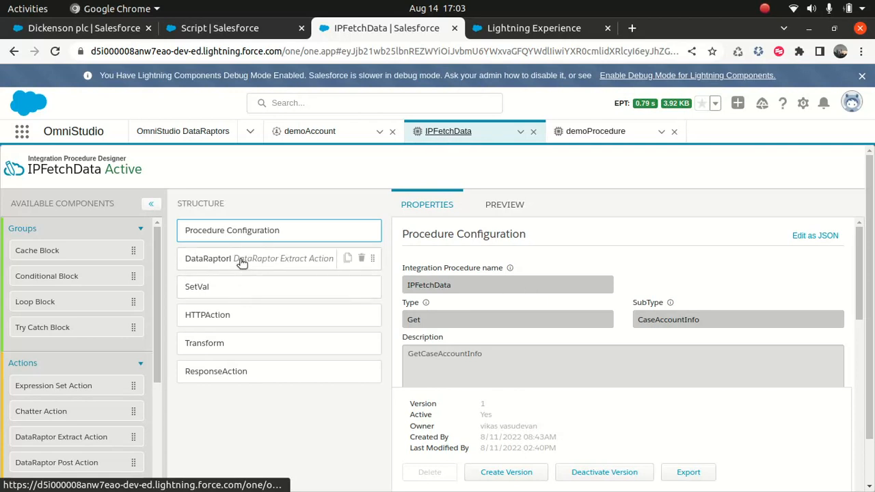
pyautogui.click(220, 263)
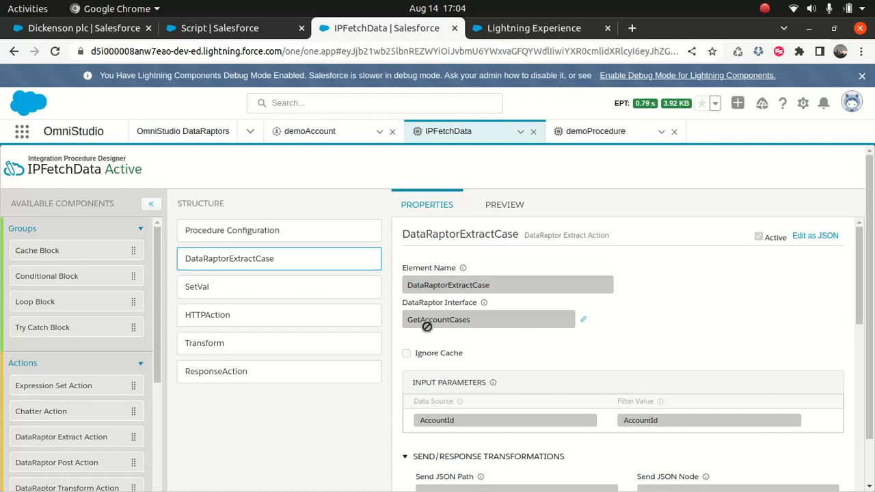
pyautogui.click(594, 132)
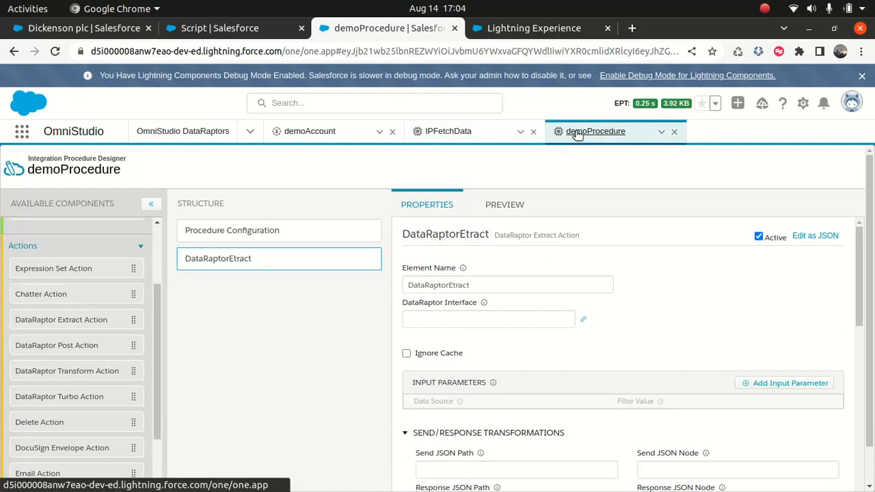
pyautogui.click(186, 131)
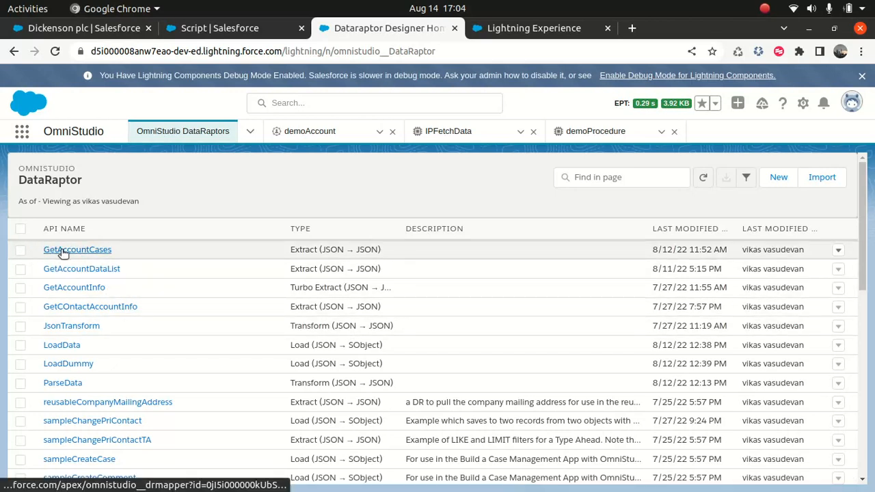
pyautogui.click(61, 250)
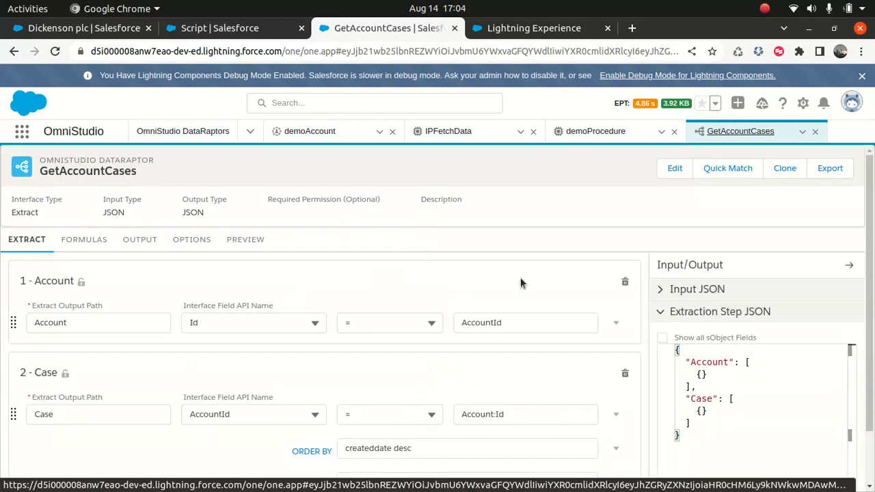
# - Start a new DataRaptor from the DataRaptors list and name its interface dummyGetDataRaptor
pyautogui.click(212, 132)
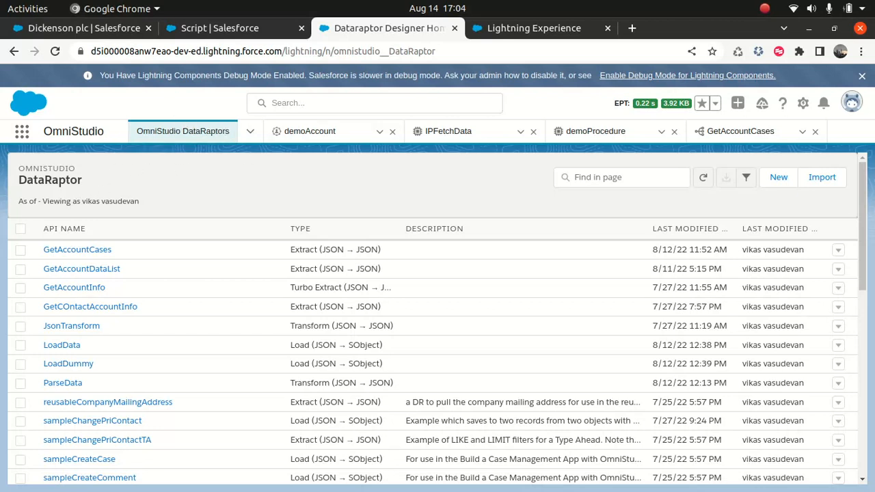
pyautogui.click(775, 177)
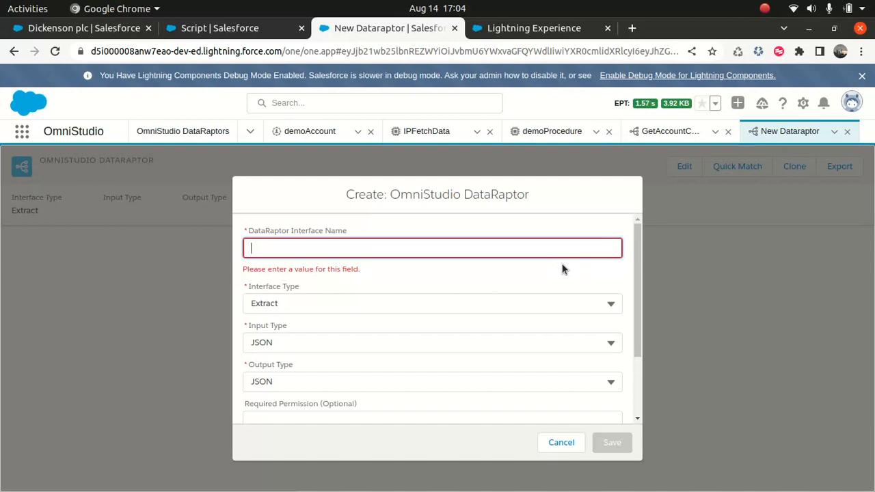
pyautogui.write('dummyGet')
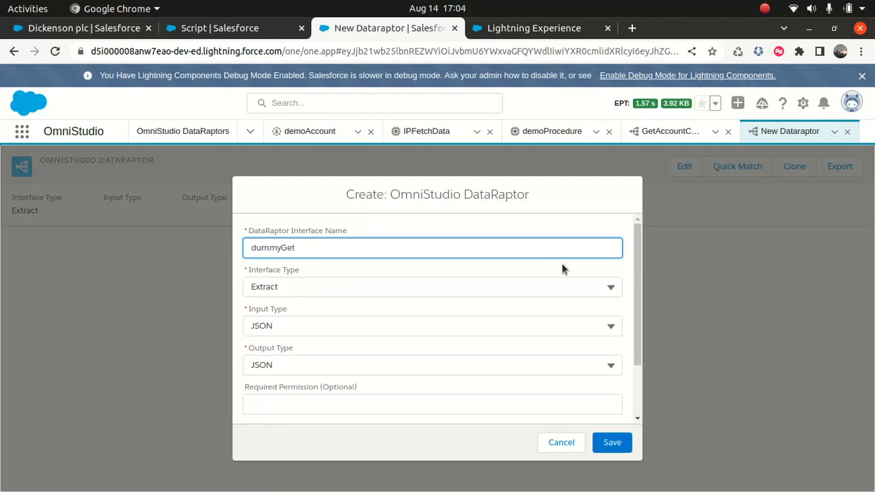
pyautogui.write('DataRaptor')
pyautogui.click(357, 289)
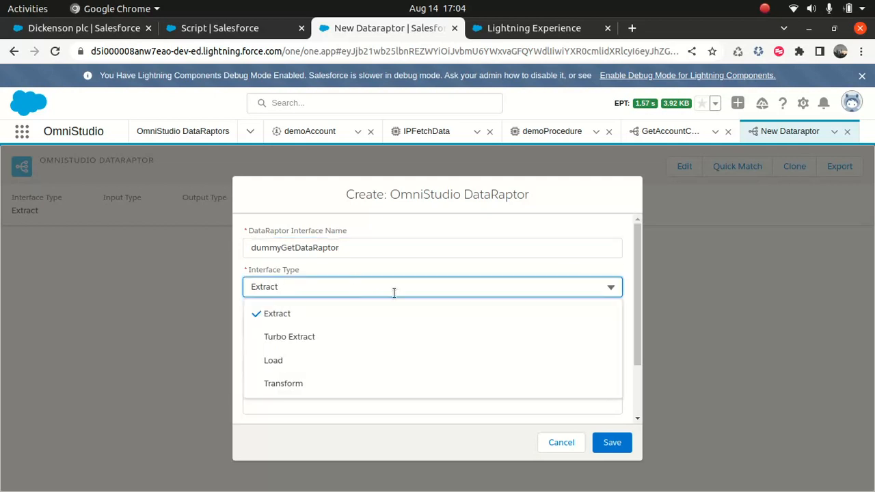
# - Switch to LibreOffice Impress to review the OmniStudio DataRaptors slide on DataRaptor types, and return to Chrome
pyautogui.moveTo(619, 479)
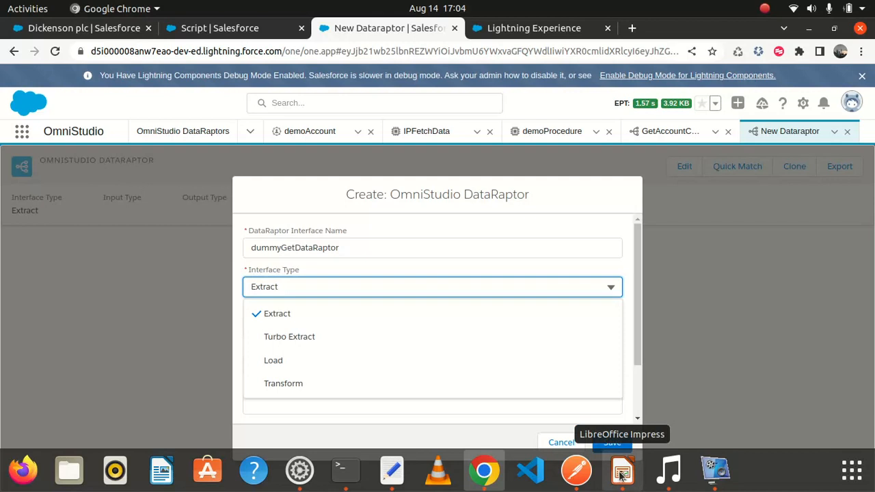
pyautogui.click(621, 472)
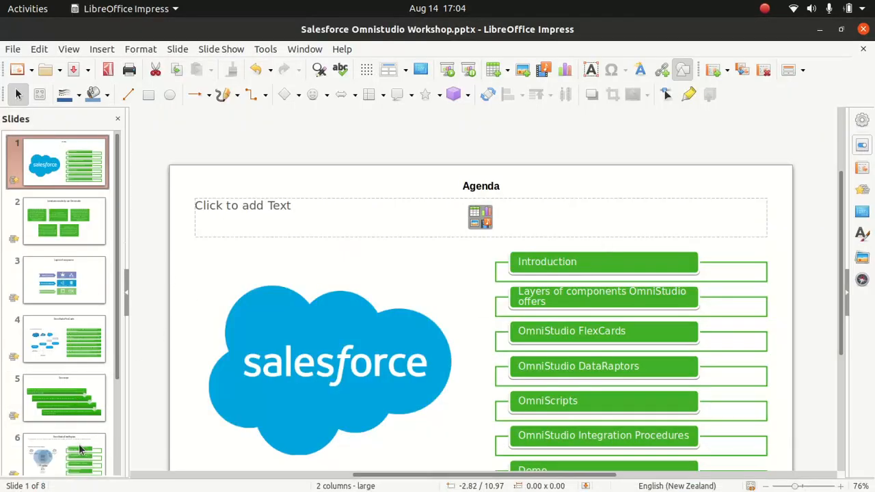
pyautogui.click(80, 450)
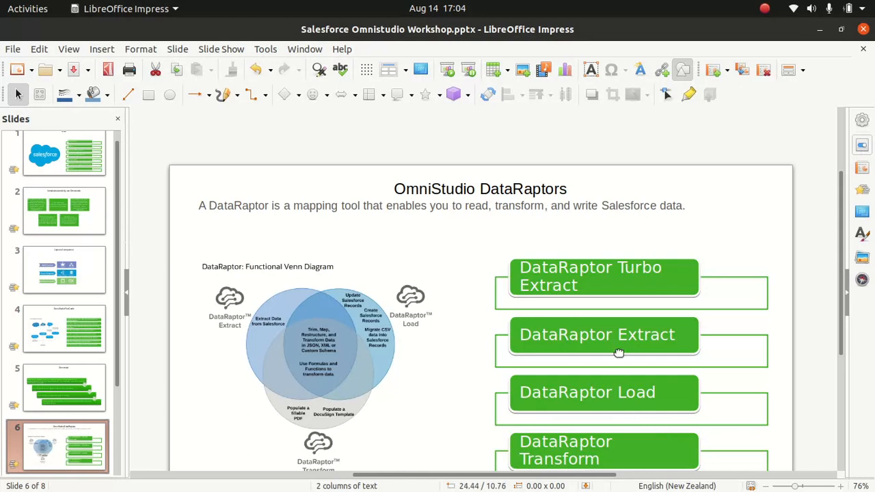
pyautogui.click(485, 470)
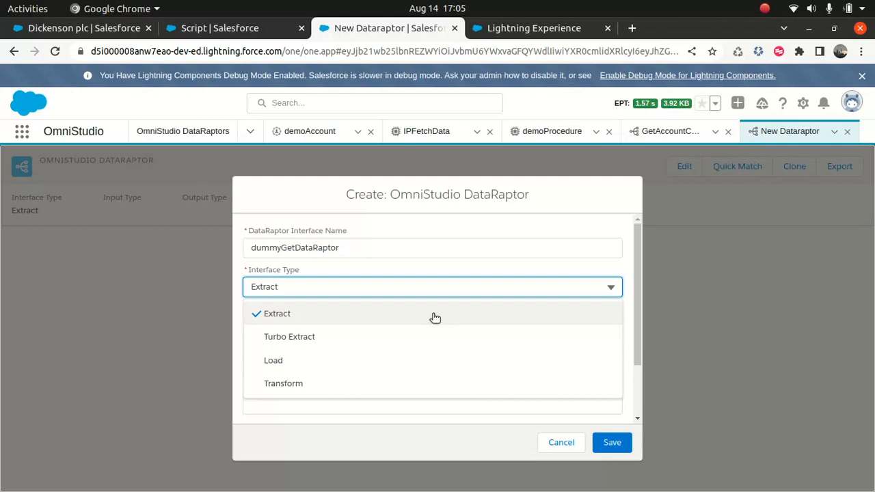
# - Choose the Extract interface type, keep JSON as input and output type, and save the new DataRaptor
pyautogui.click(277, 316)
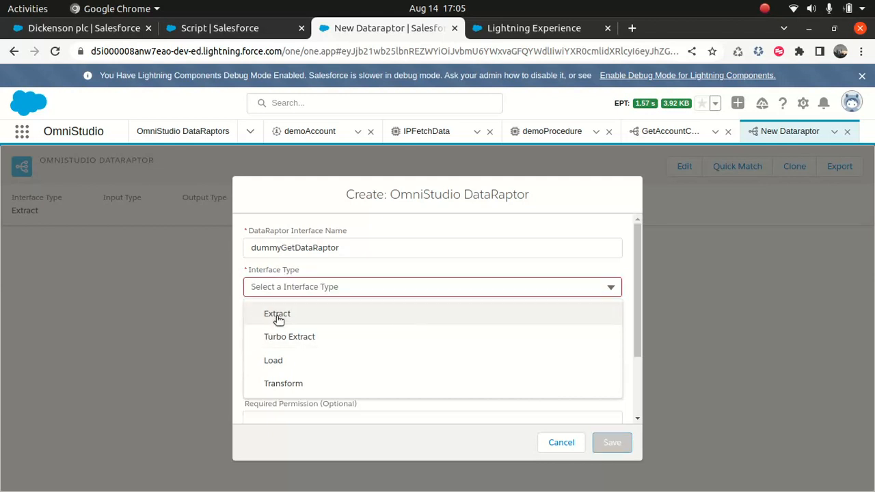
pyautogui.click(286, 316)
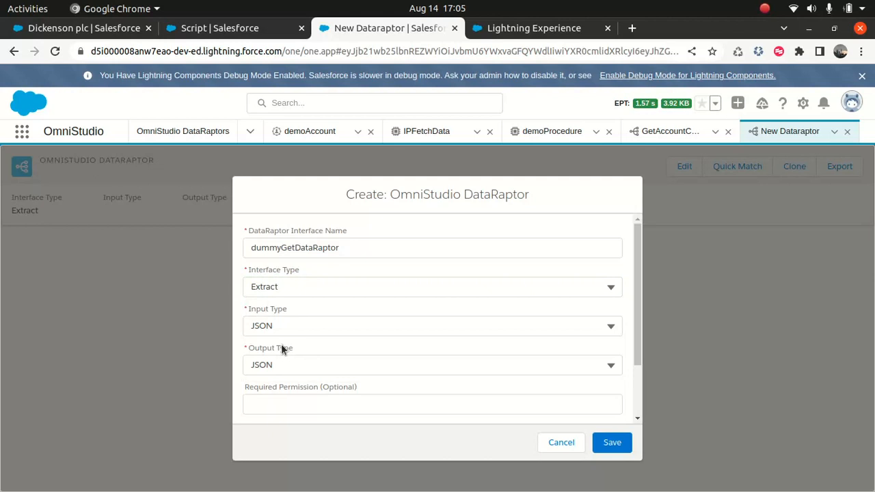
pyautogui.click(293, 323)
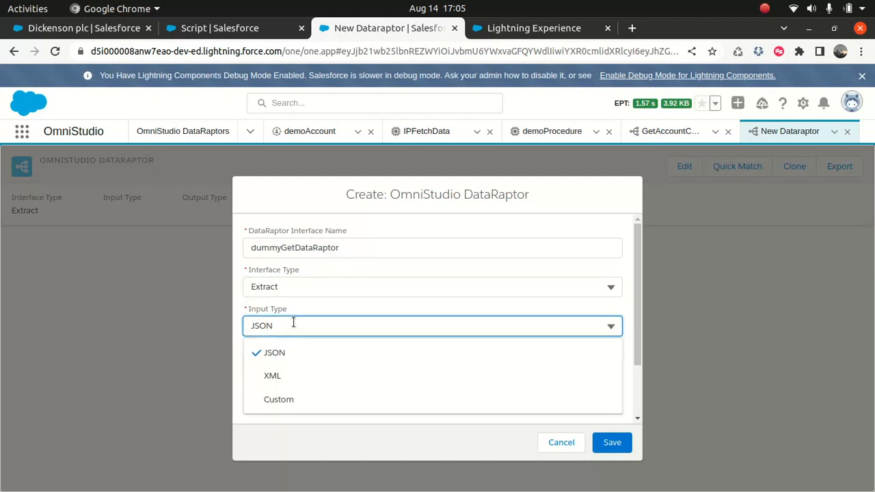
pyautogui.click(239, 298)
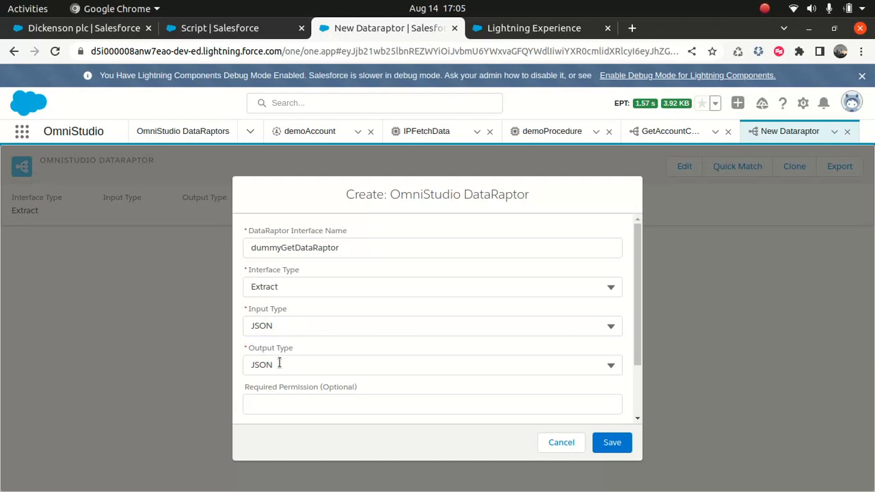
pyautogui.click(617, 445)
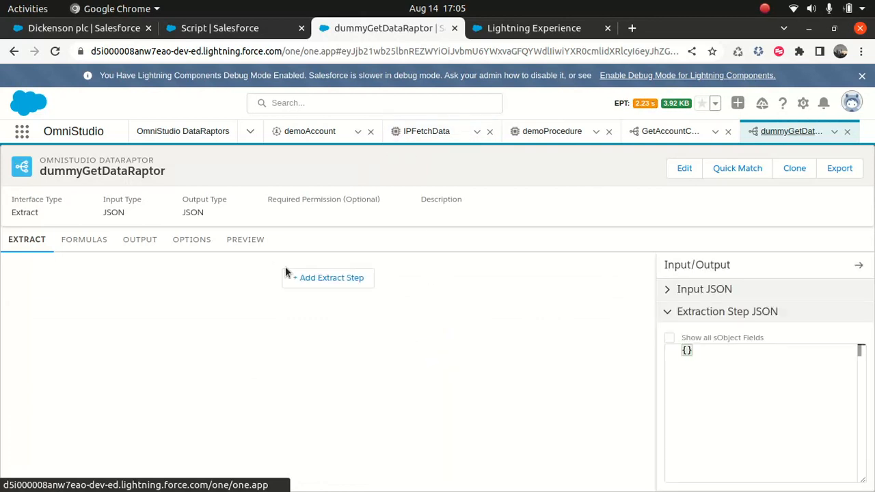
# - Add an extract step on the Account object with Account as its extract output path
pyautogui.click(336, 283)
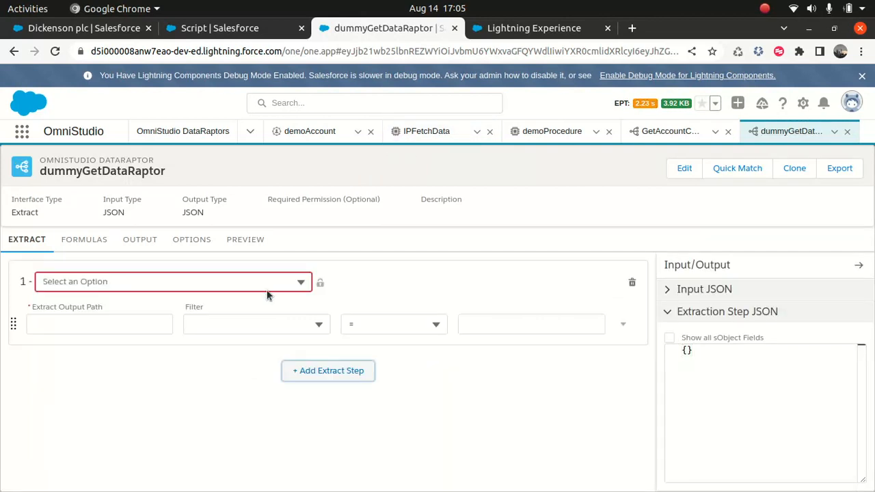
pyautogui.click(242, 281)
pyautogui.write('Account')
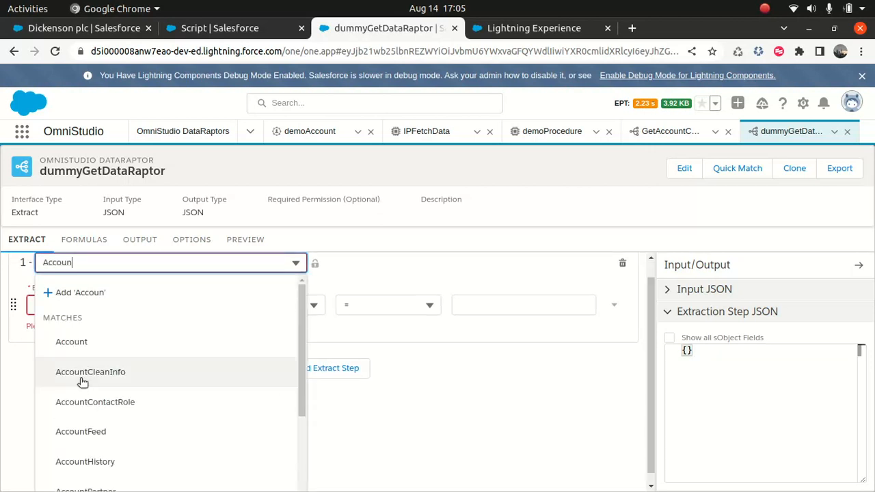
pyautogui.click(76, 342)
pyautogui.click(98, 327)
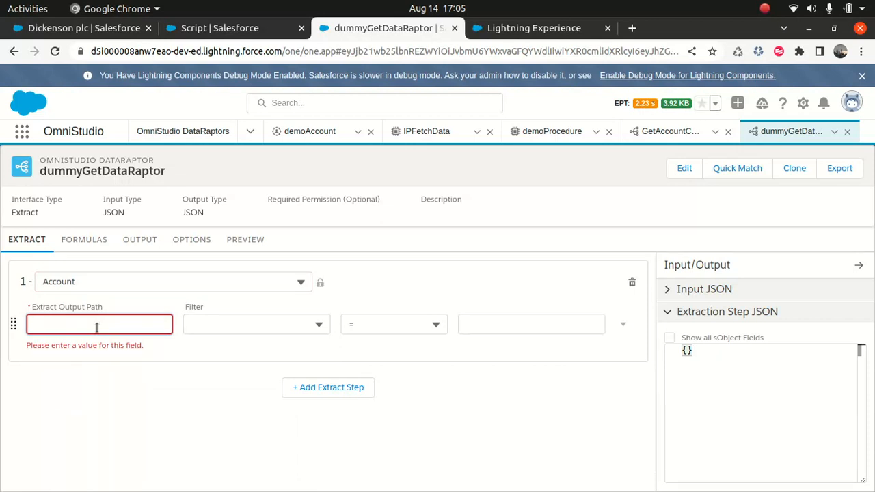
pyautogui.write('ccount')
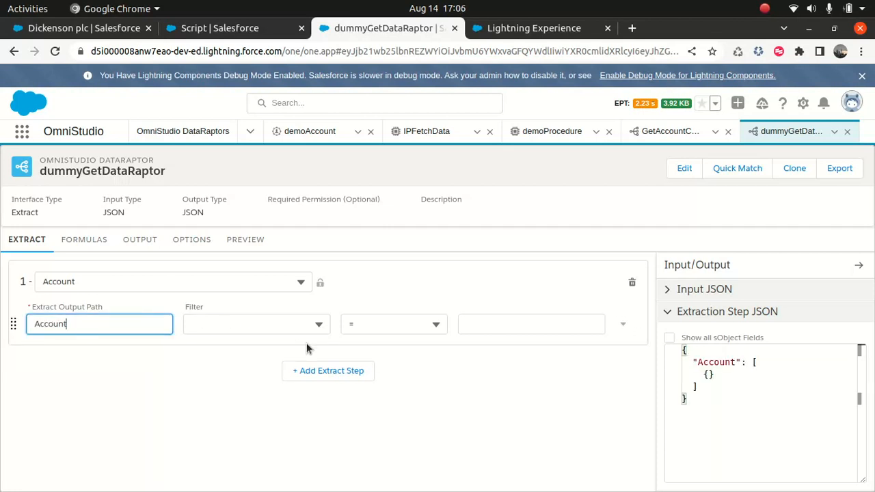
# - Filter the Account extract step so that Id equals AccountId
pyautogui.click(317, 325)
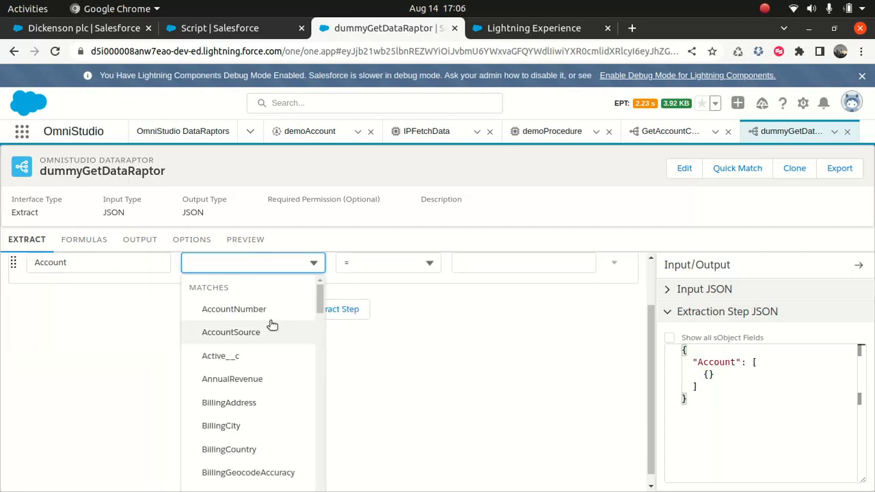
pyautogui.write('Id')
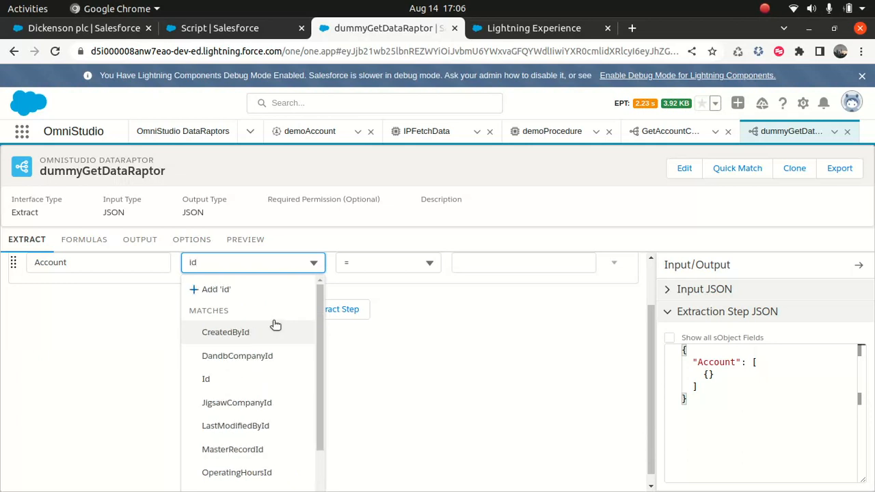
pyautogui.click(227, 380)
pyautogui.click(486, 321)
pyautogui.write('AccountId')
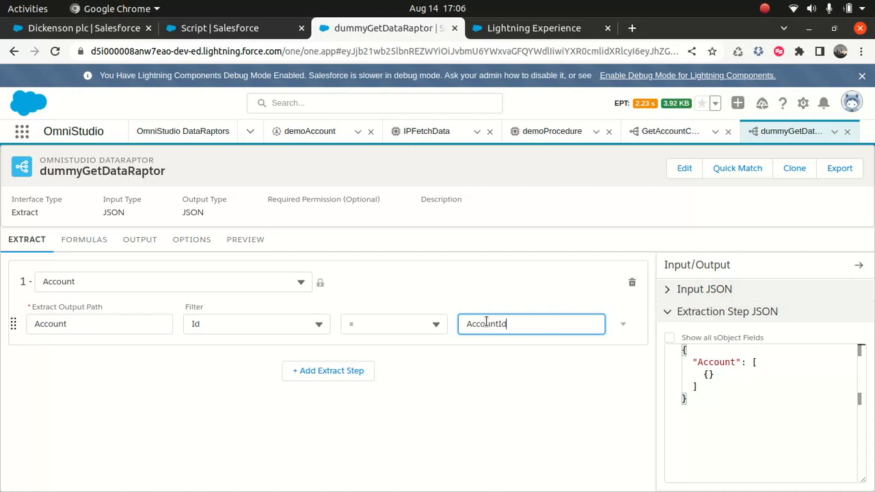
pyautogui.moveTo(524, 328); pyautogui.dragTo(480, 329)
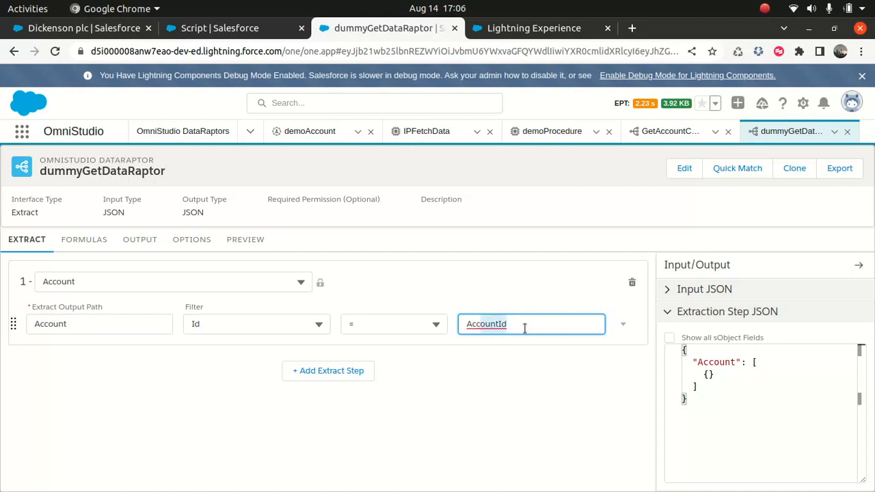
pyautogui.click(514, 367)
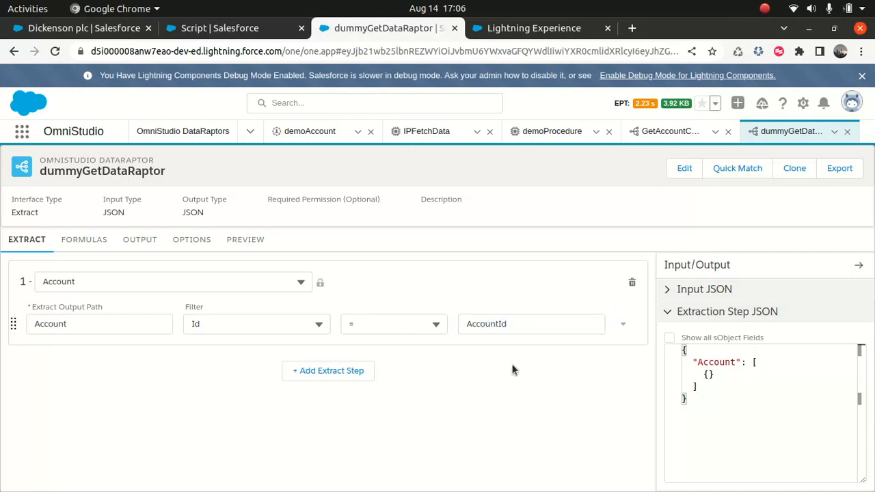
pyautogui.click(489, 323)
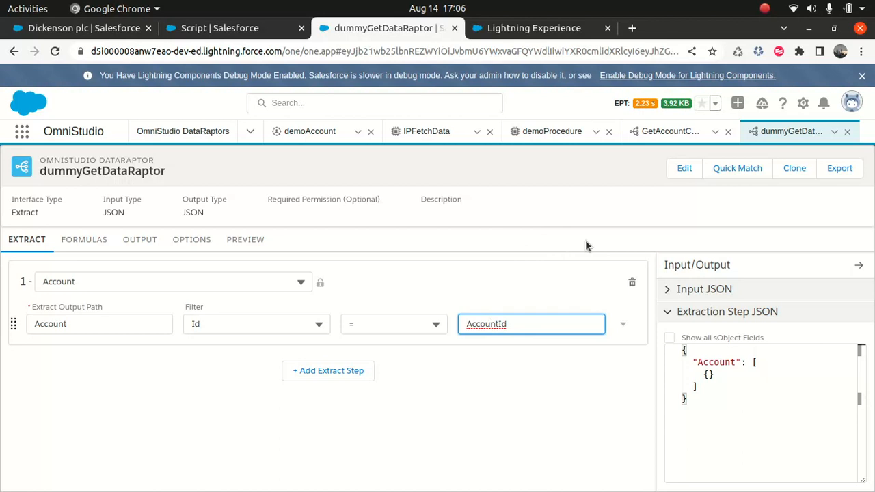
# - Review the data source and input map in the MainAccount FlexCard's setup
pyautogui.click(537, 28)
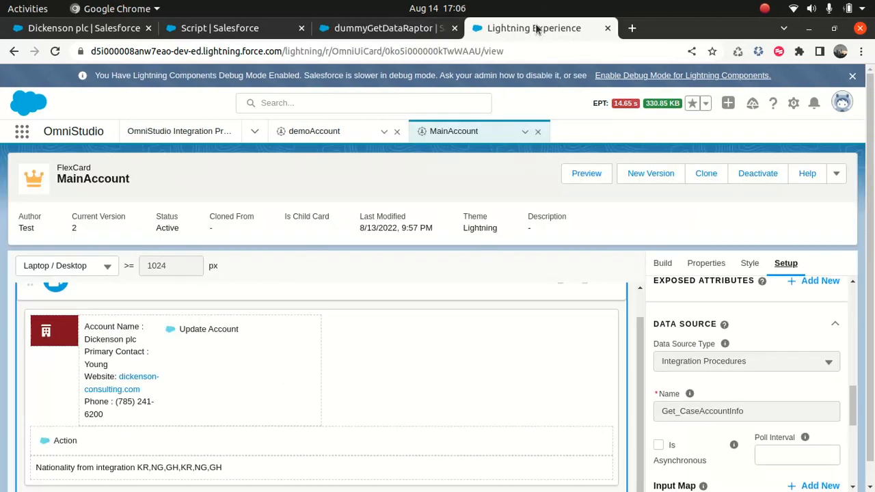
pyautogui.click(212, 379)
pyautogui.scroll(-1, 473, 352)
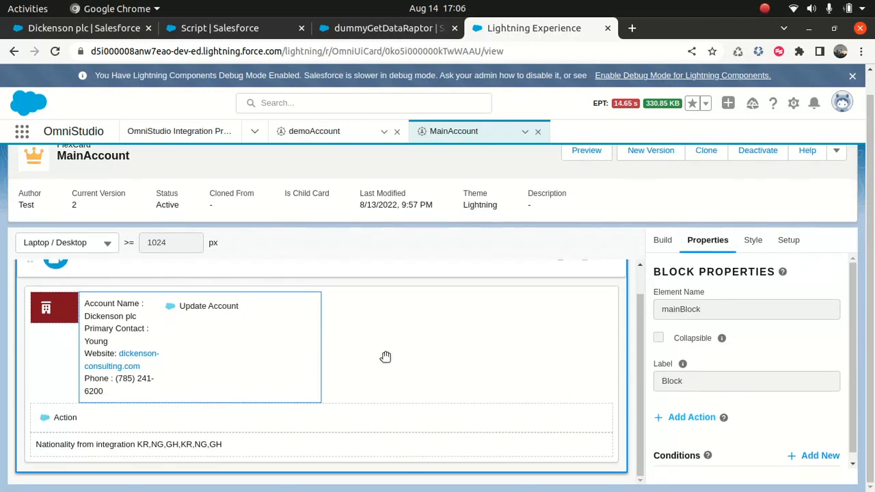
pyautogui.click(790, 241)
pyautogui.scroll(-5, 786, 335)
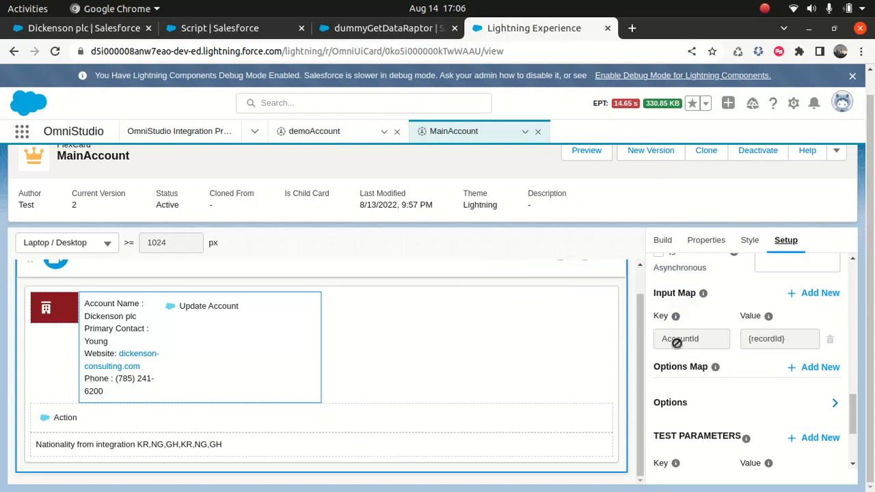
pyautogui.scroll(3, 723, 345)
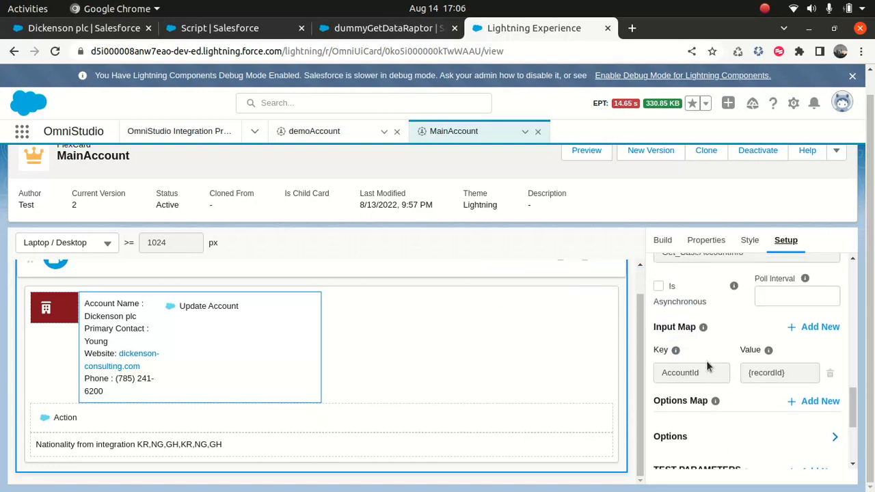
pyautogui.scroll(1, 776, 349)
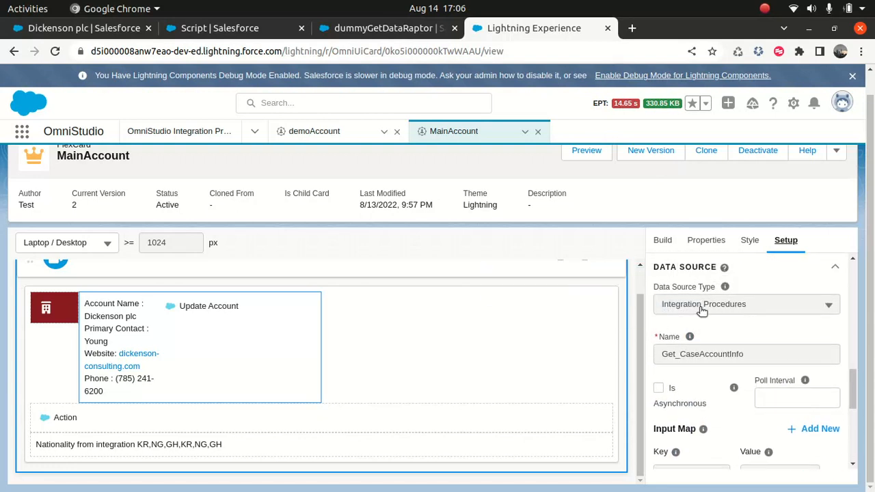
# - Compare the DataRaptorExtractCase input parameters in IPFetchData with the filter value in dummyGetDataRaptor
pyautogui.click(397, 25)
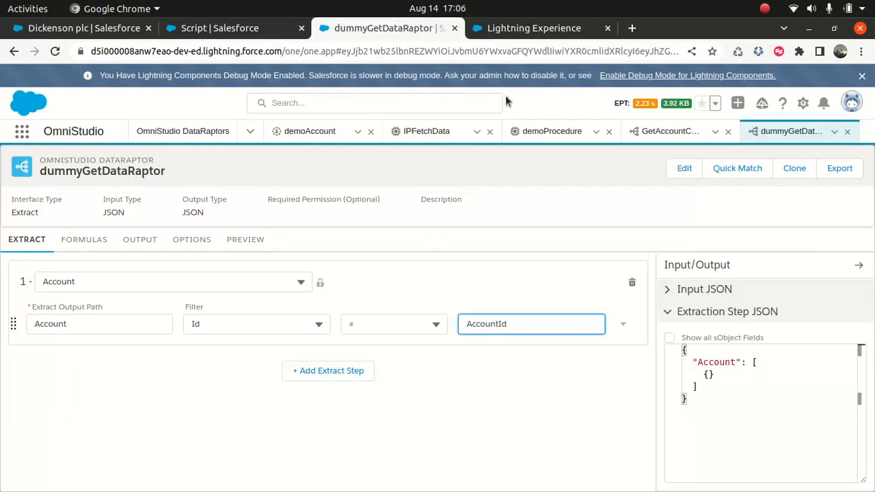
pyautogui.click(431, 135)
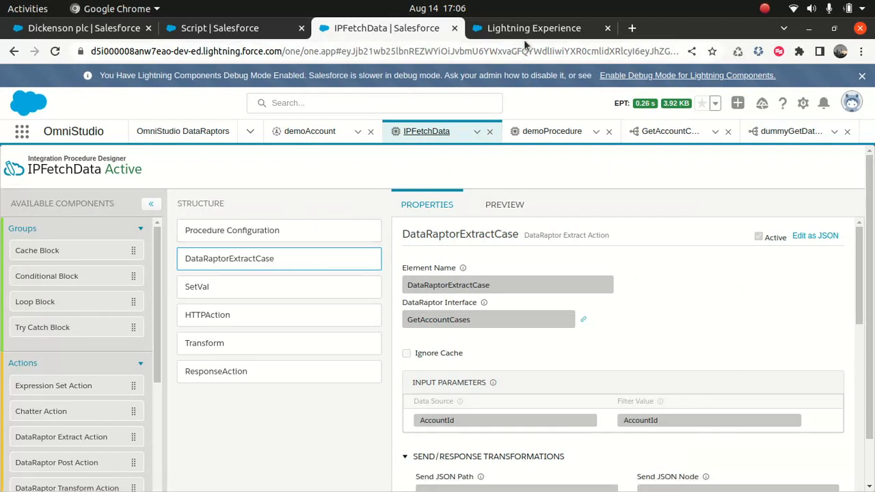
pyautogui.click(769, 137)
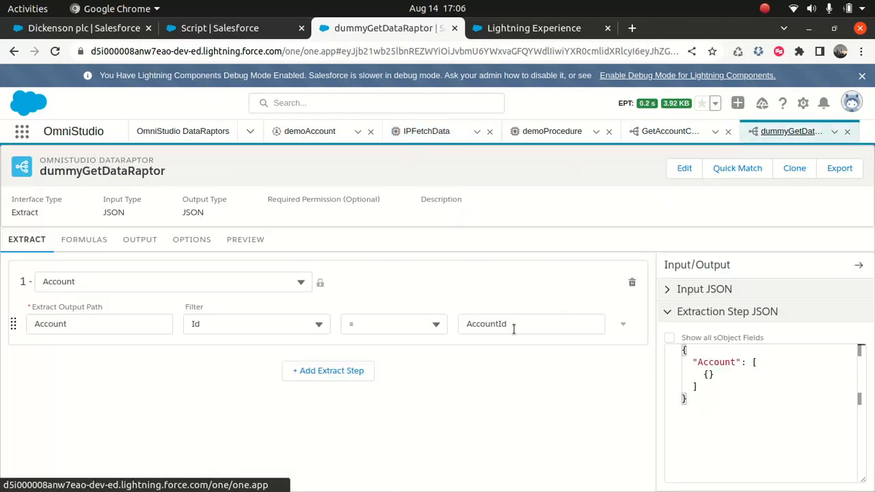
pyautogui.moveTo(513, 325); pyautogui.dragTo(430, 324)
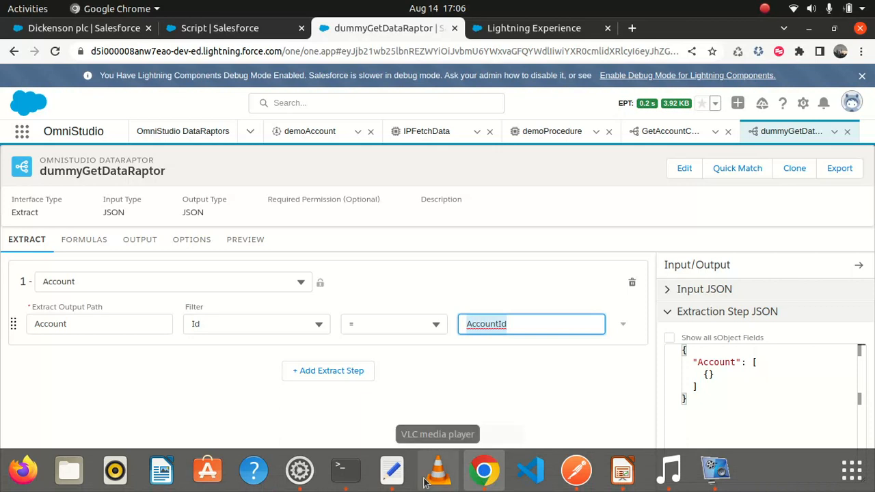
# - Switch to Text Editor and add the flow line "FlexCard Accountid- >Ip->DataRaptor" below Account:Name, separated by a blank line
pyautogui.click(391, 475)
pyautogui.click(140, 138)
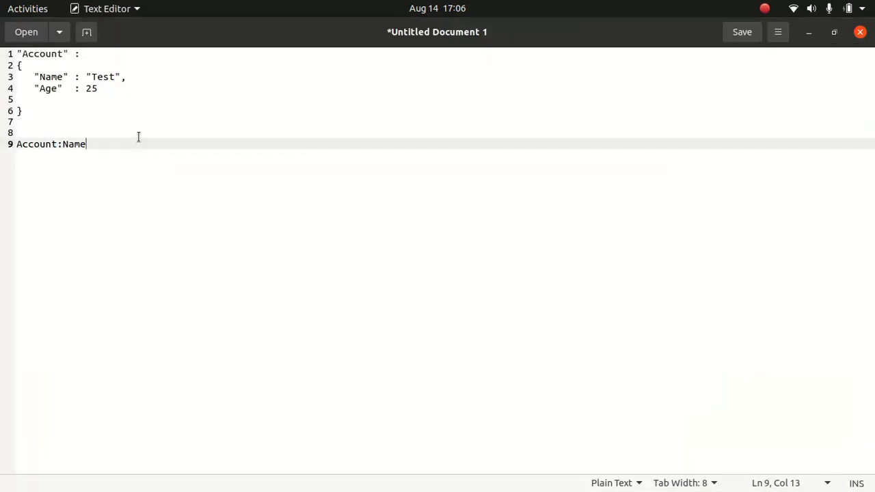
pyautogui.press('Return')
pyautogui.press('Return')
pyautogui.write('FlexCard Accountid- >Ip->')
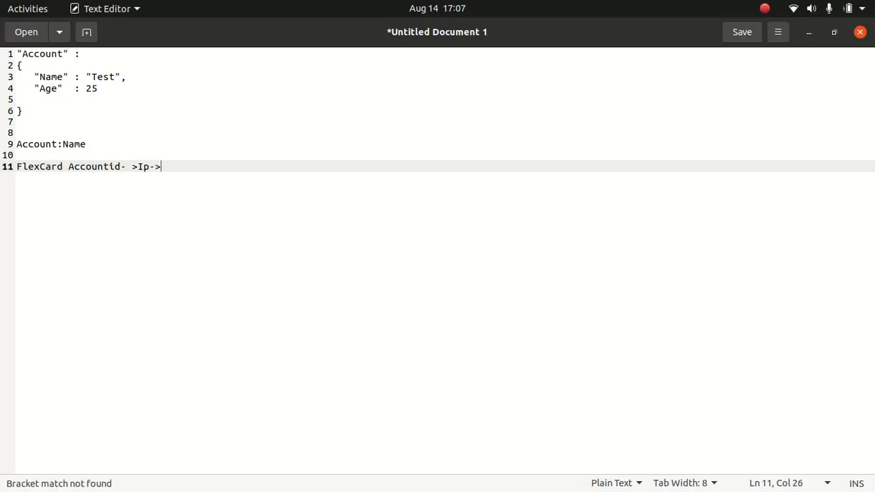
pyautogui.write('DataRap')
pyautogui.write('ty')
pyautogui.press('BackSpace')
pyautogui.write('pr')
pyautogui.press('BackSpace')
pyautogui.press('BackSpace')
pyautogui.write('or')
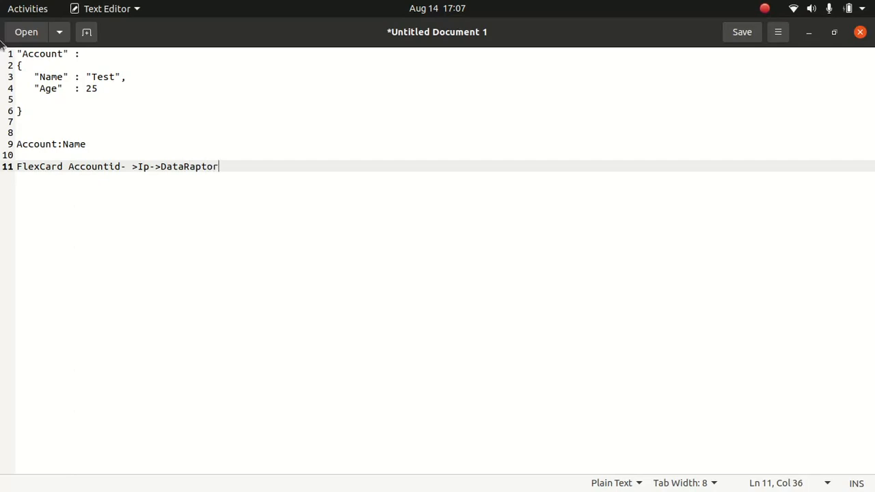
# - Add a return arrow "<--" on a new line beneath the Ip->DataRaptor part of the flow line
pyautogui.doubleClick(98, 166)
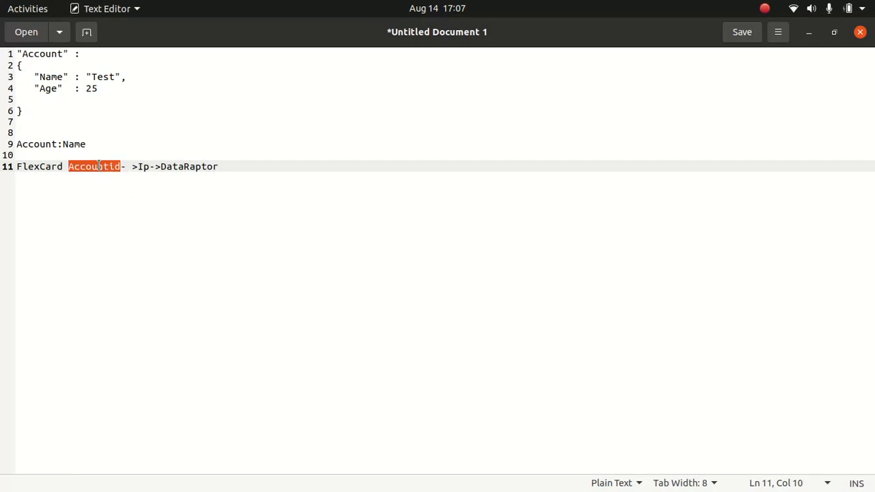
pyautogui.click(135, 166)
pyautogui.click(190, 168)
pyautogui.click(222, 166)
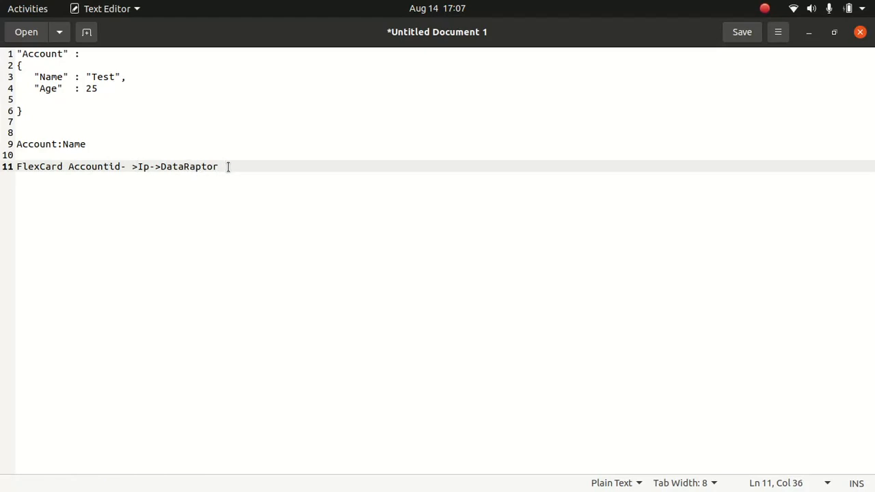
pyautogui.press('Return')
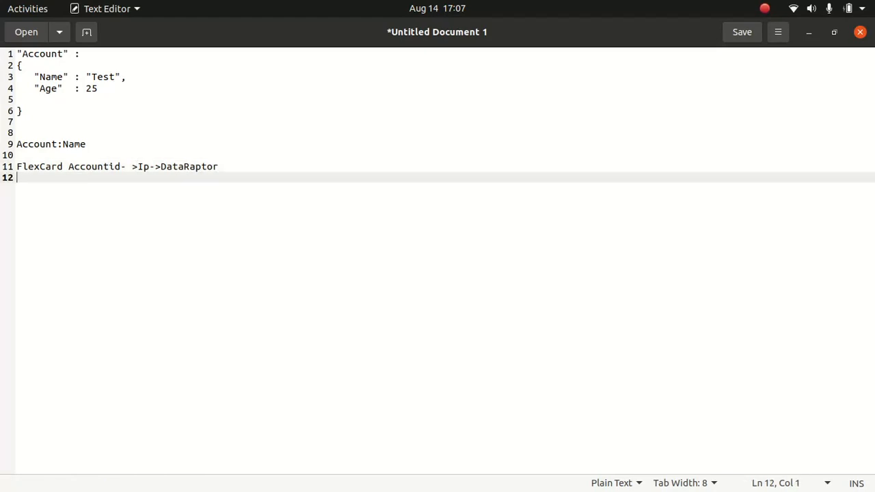
pyautogui.write('--')
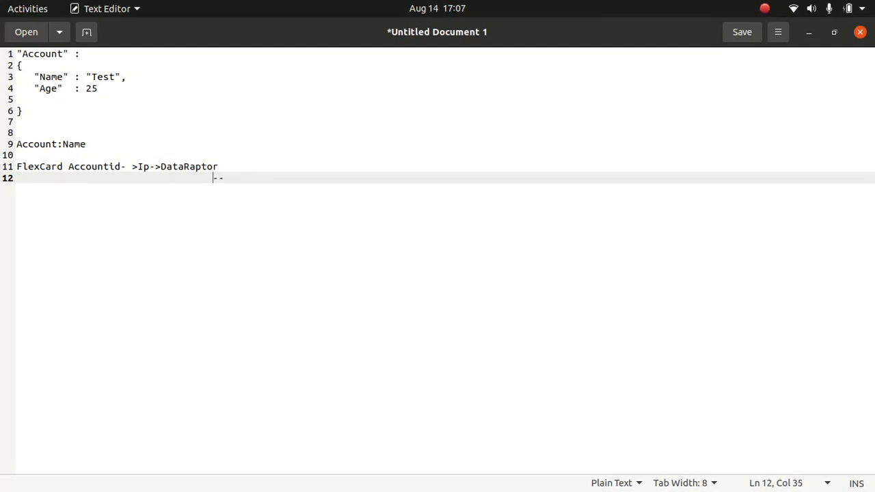
pyautogui.write('<')
pyautogui.press('Left')
pyautogui.press('BackSpace')
pyautogui.press('BackSpace')
pyautogui.press('BackSpace')
pyautogui.press('BackSpace')
pyautogui.press('BackSpace')
pyautogui.press('BackSpace')
pyautogui.press('BackSpace')
pyautogui.press('BackSpace')
pyautogui.press('BackSpace')
pyautogui.press('BackSpace')
pyautogui.press('BackSpace')
pyautogui.press('BackSpace')
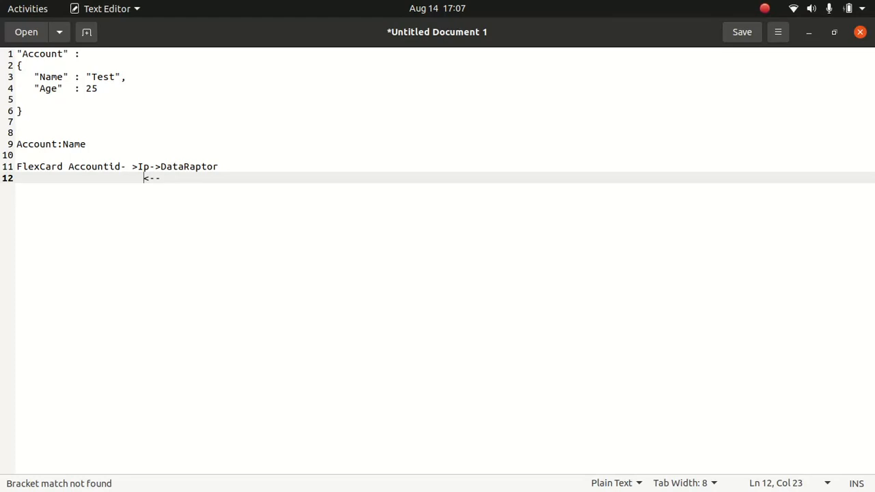
# - Add a second return arrow "<---------" before the existing one on line 12, leading from Ip back toward FlexCard
pyautogui.press('Left')
pyautogui.write('---------')
pyautogui.press('Left')
pyautogui.press('Left')
pyautogui.press('Left')
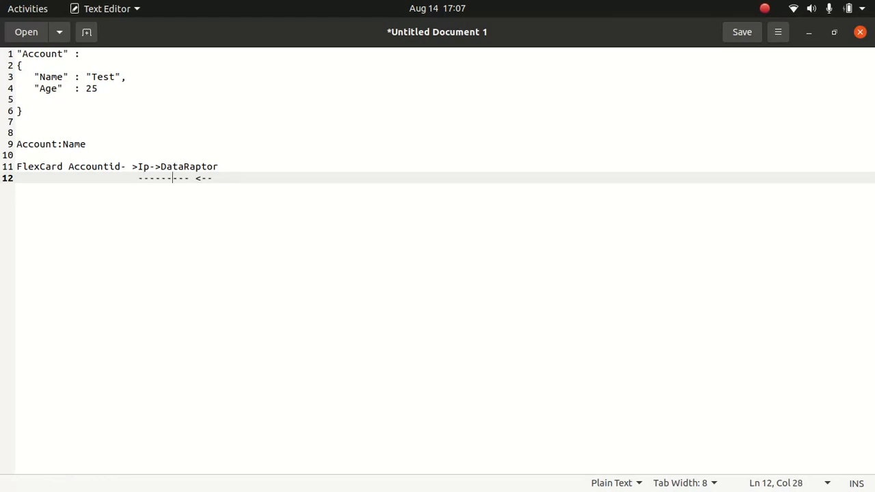
pyautogui.write('<')
pyautogui.press('BackSpace')
pyautogui.press('BackSpace')
pyautogui.press('BackSpace')
pyautogui.press('BackSpace')
pyautogui.press('BackSpace')
pyautogui.press('BackSpace')
pyautogui.press('BackSpace')
pyautogui.press('BackSpace')
pyautogui.press('BackSpace')
pyautogui.press('BackSpace')
pyautogui.press('BackSpace')
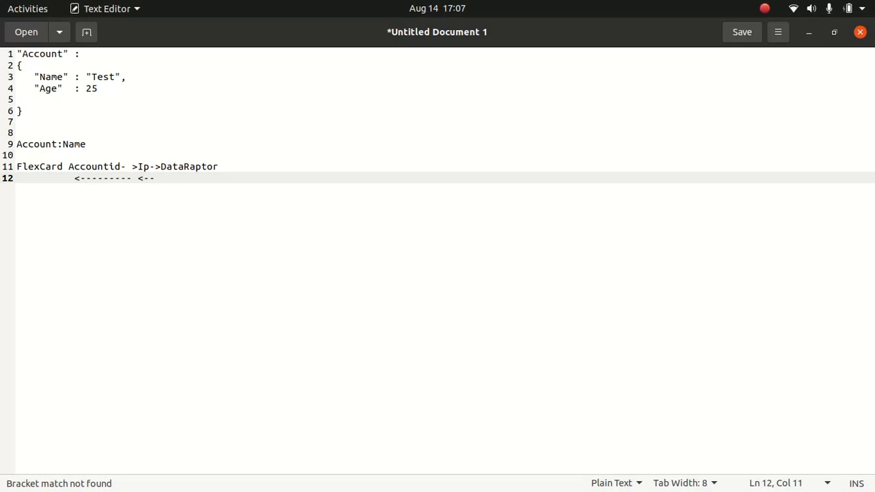
# - Switch to Chrome and add a second extract step to dummyGetDataRaptor for the Case object with output path Cases
pyautogui.click(485, 470)
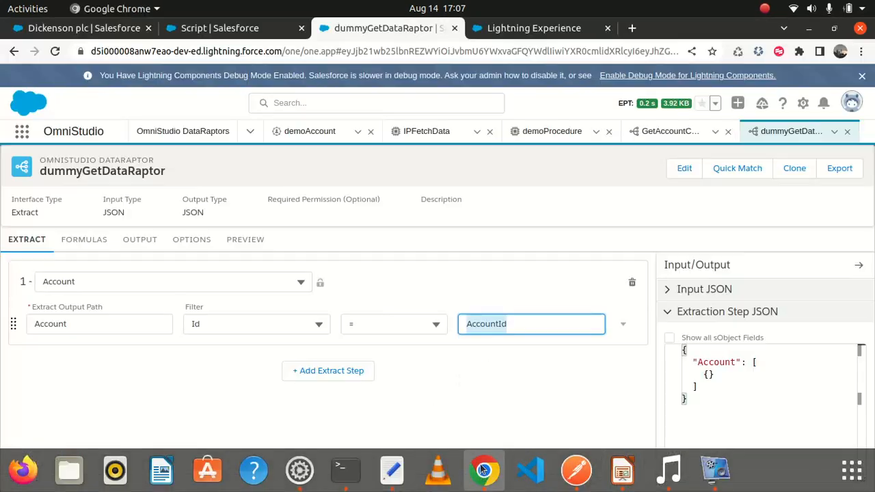
pyautogui.click(382, 384)
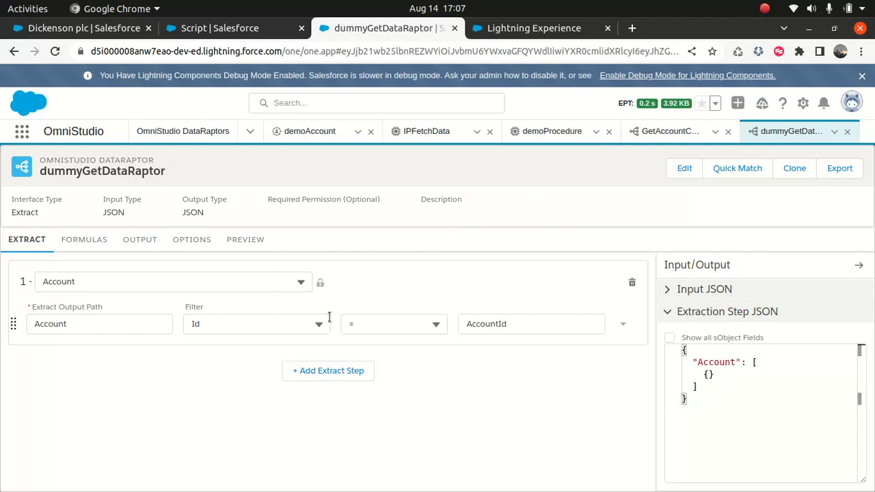
pyautogui.click(335, 372)
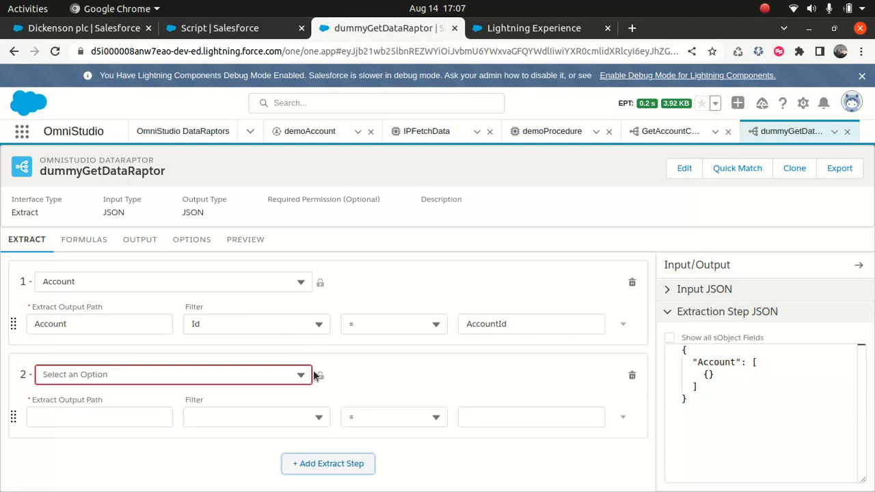
pyautogui.click(267, 374)
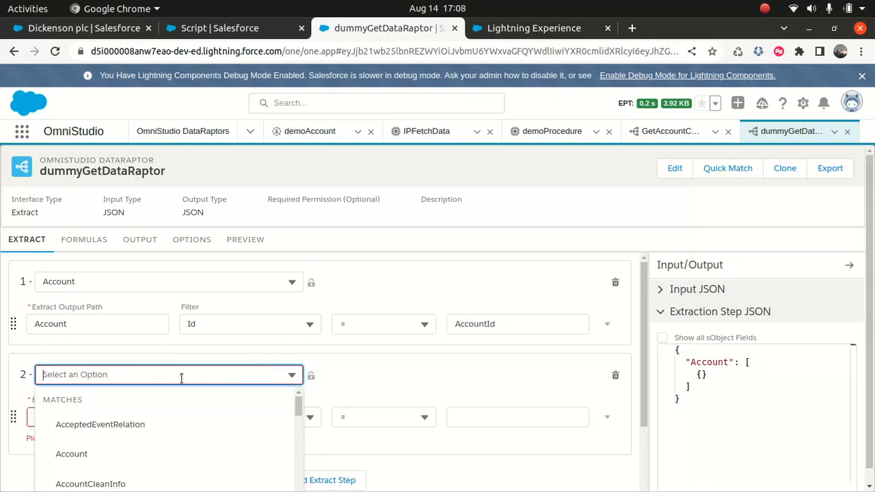
pyautogui.write('case')
pyautogui.click(68, 452)
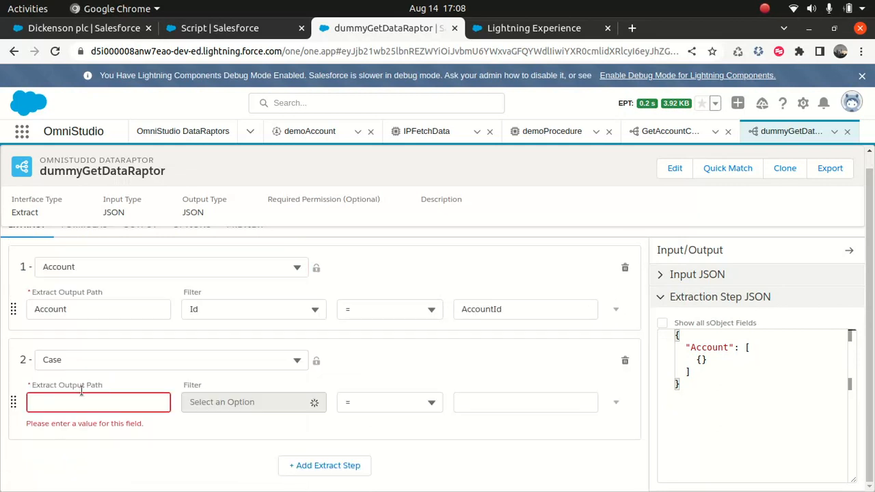
pyautogui.click(95, 406)
pyautogui.write('Cases')
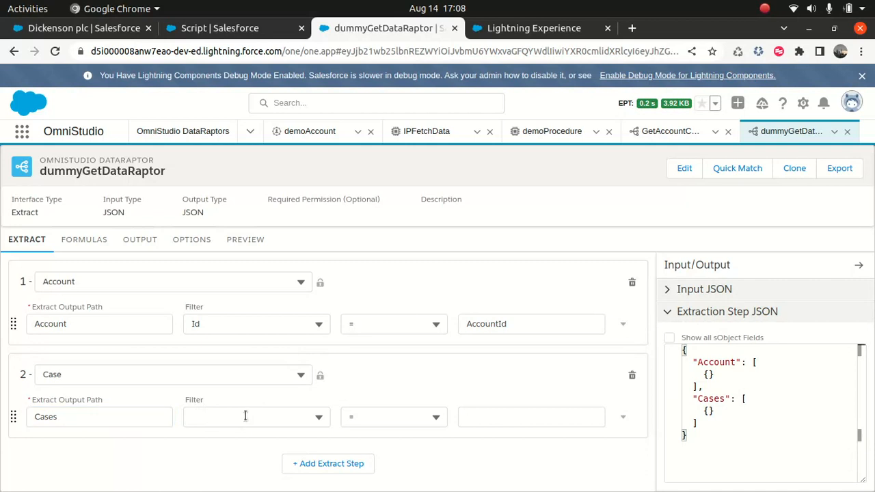
# - Filter the Case extract step so that AccountId = Account:id
pyautogui.click(246, 405)
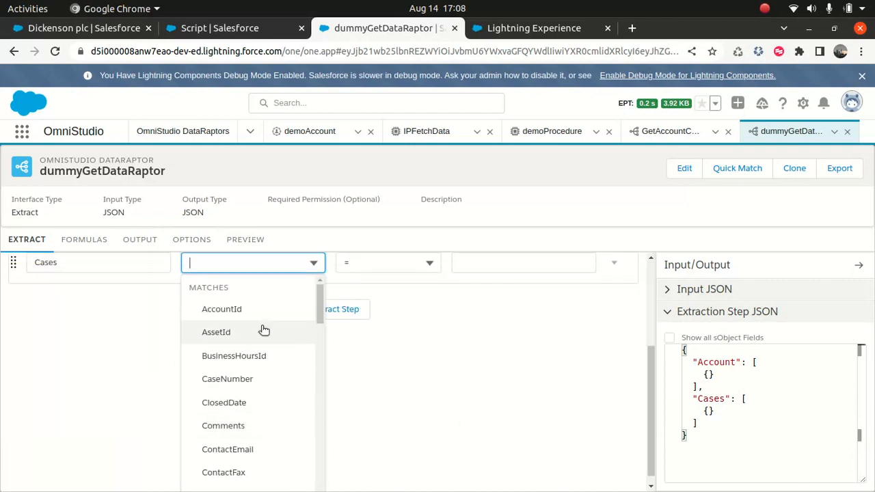
pyautogui.click(245, 314)
pyautogui.click(495, 416)
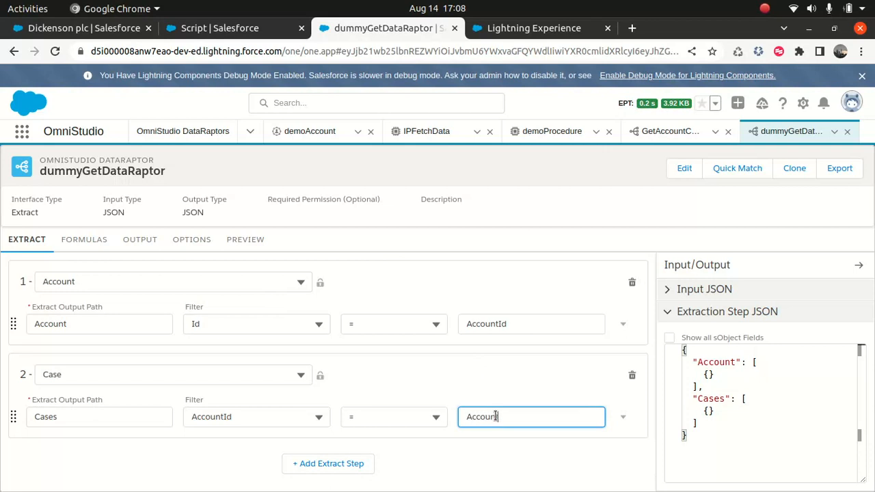
pyautogui.write('Account:9')
pyautogui.press('BackSpace')
pyautogui.click(476, 381)
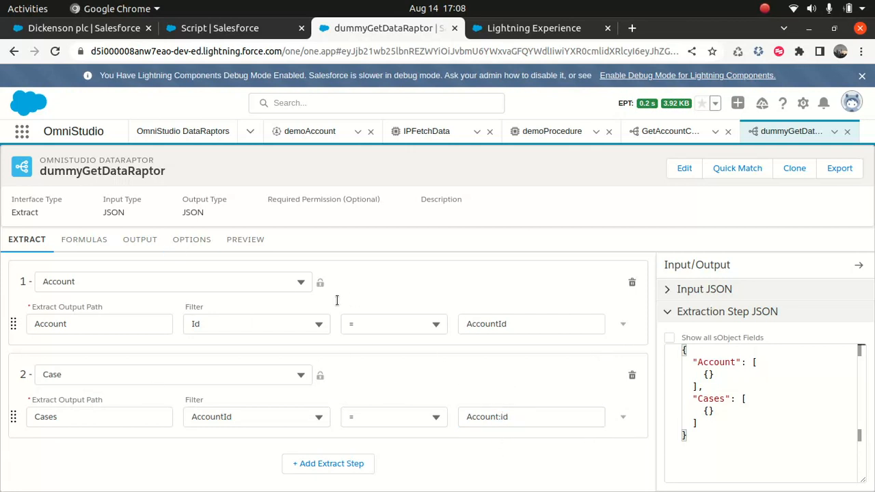
pyautogui.click(80, 242)
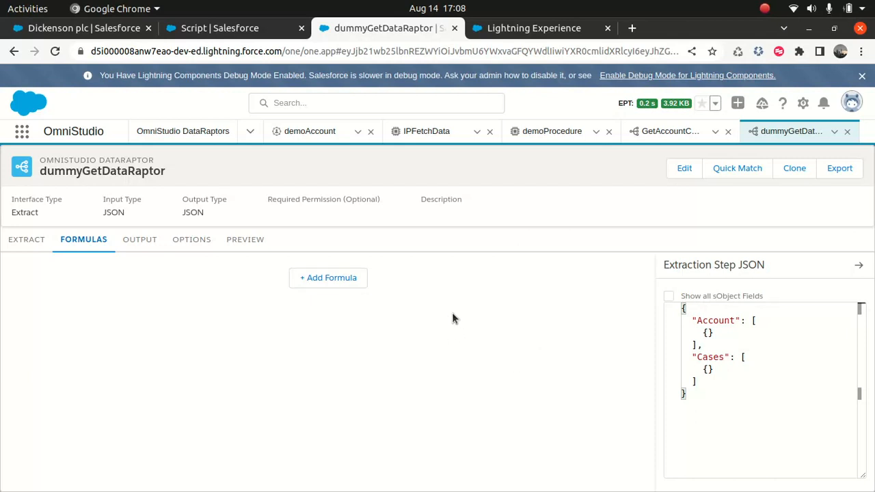
pyautogui.click(142, 246)
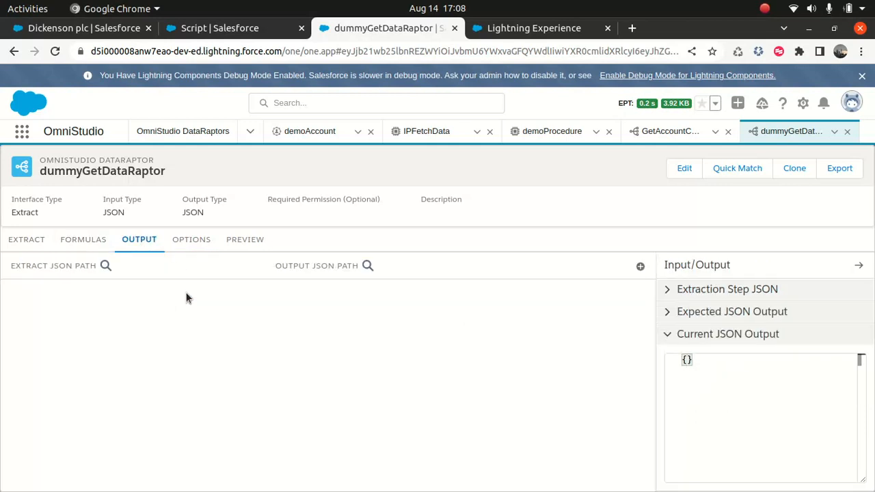
pyautogui.click(16, 240)
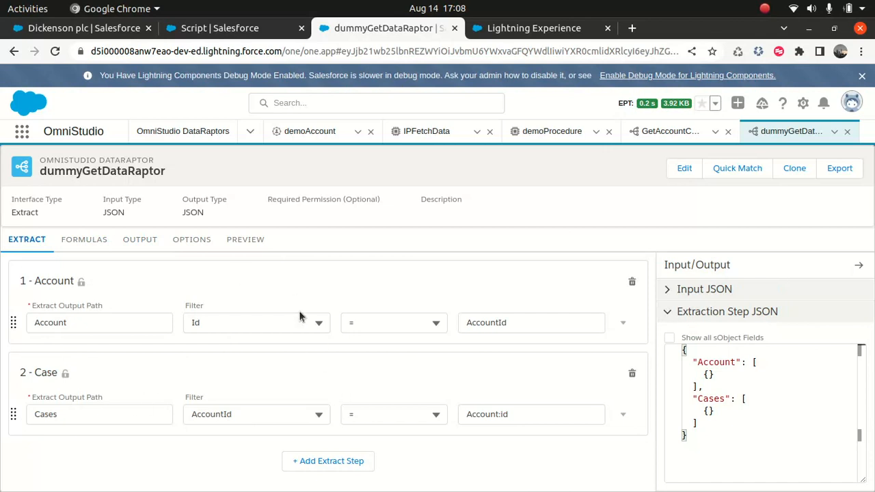
# - Add an output mapping from extract path Account:AccountNumber to output path Account:AccNumber
pyautogui.click(146, 243)
pyautogui.click(636, 266)
pyautogui.click(315, 309)
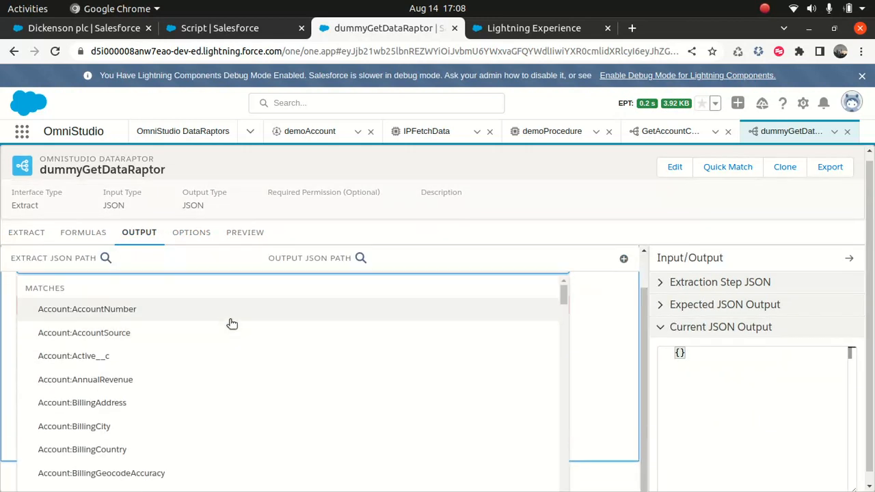
pyautogui.click(137, 313)
pyautogui.click(123, 348)
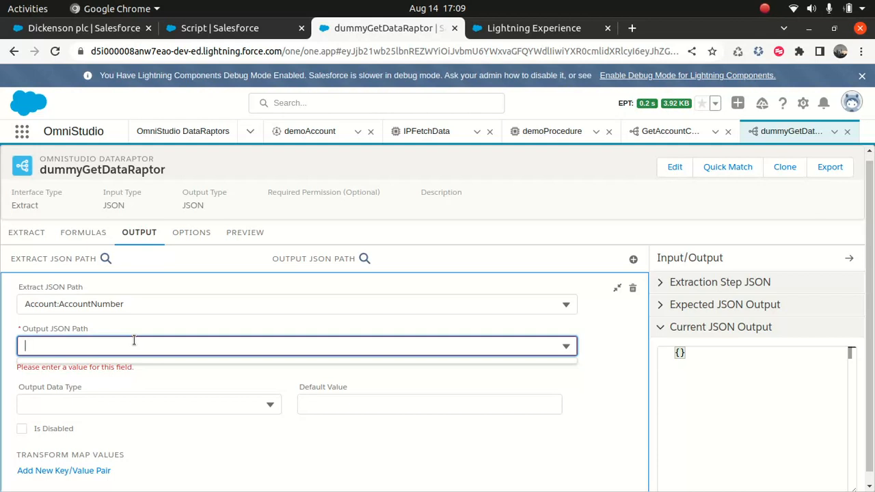
pyautogui.write('Account')
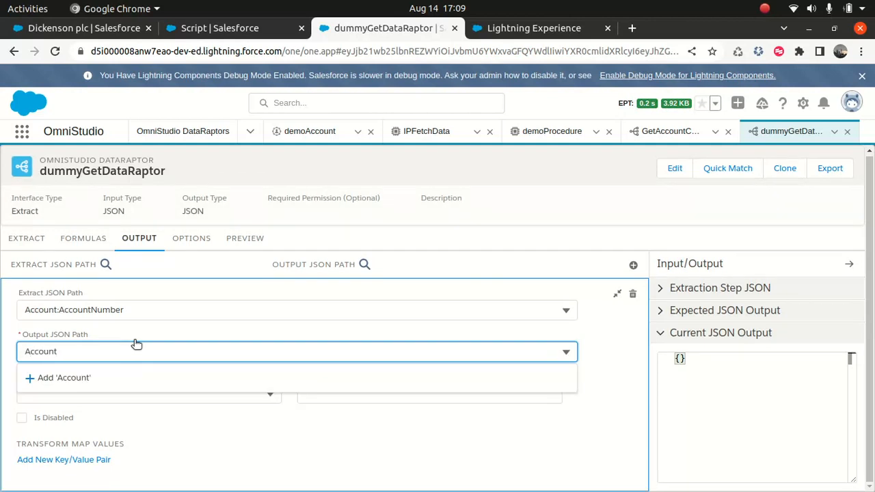
pyautogui.write(':AccNumber')
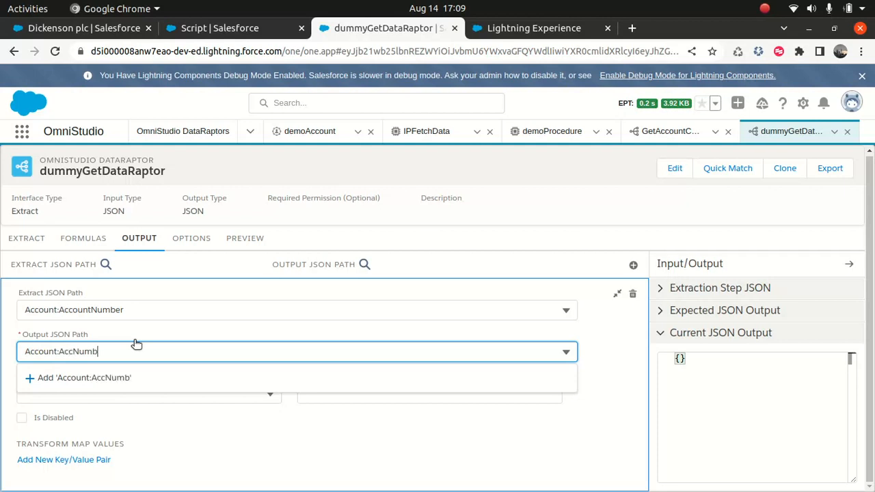
pyautogui.click(10, 386)
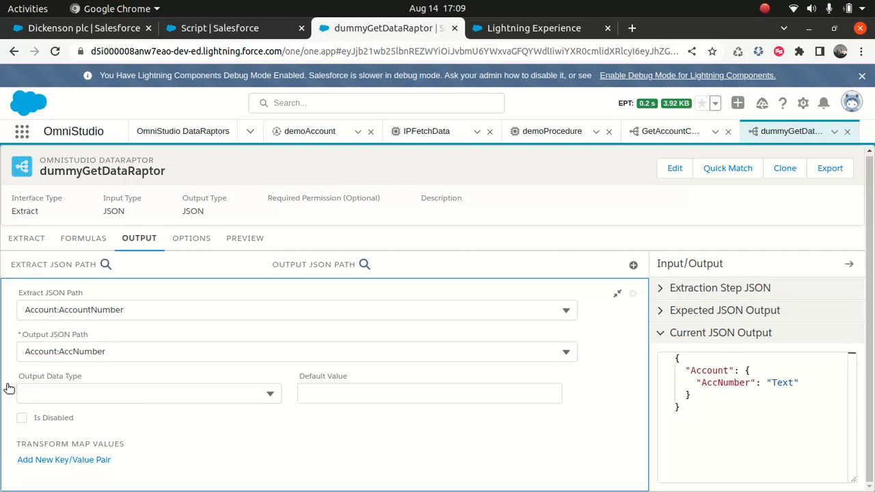
pyautogui.click(618, 294)
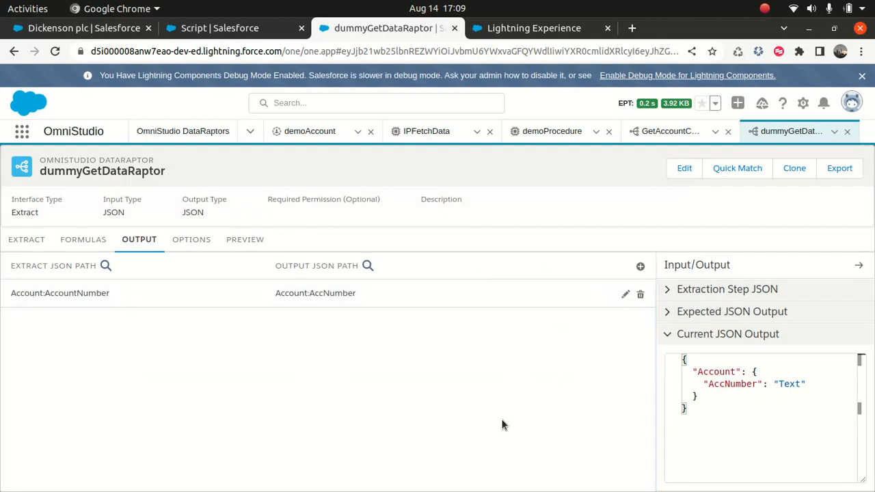
# - Add an output mapping from extract path Account:Active__c to output path Account:Status and check its node in the current JSON output
pyautogui.click(641, 266)
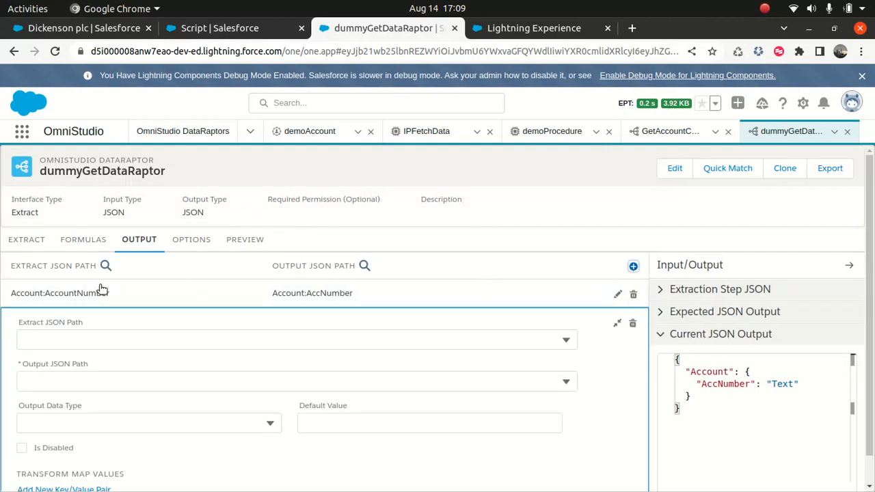
pyautogui.click(72, 346)
pyautogui.click(97, 332)
pyautogui.write('Accoun')
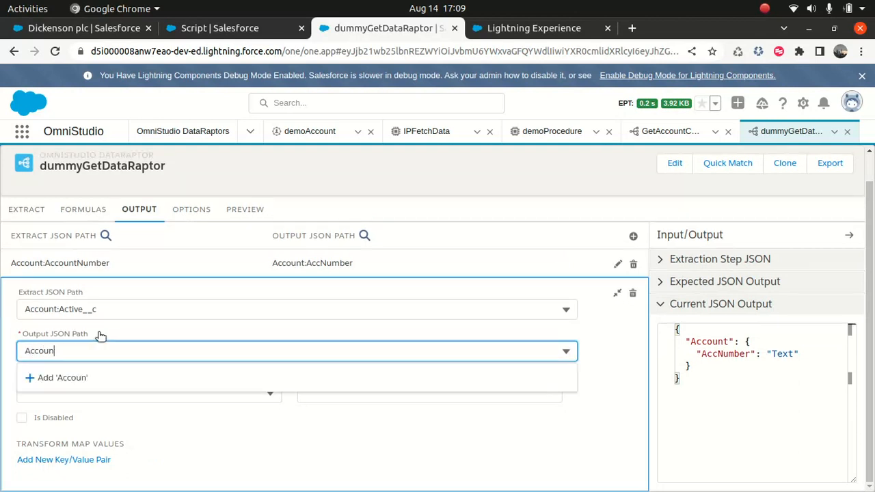
pyautogui.write('t:Active')
pyautogui.press('BackSpace')
pyautogui.press('BackSpace')
pyautogui.press('BackSpace')
pyautogui.press('BackSpace')
pyautogui.press('BackSpace')
pyautogui.press('BackSpace')
pyautogui.write('Status')
pyautogui.click(4, 331)
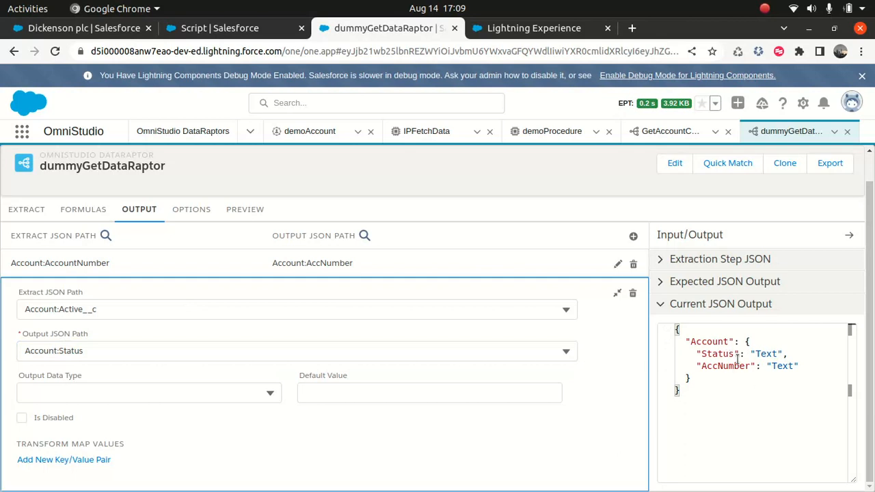
pyautogui.doubleClick(723, 344)
pyautogui.click(682, 420)
pyautogui.click(617, 294)
# - Add an output mapping from extract path Cases:AccountId to the nested output path Account:Case:AccId
pyautogui.click(634, 267)
pyautogui.click(175, 369)
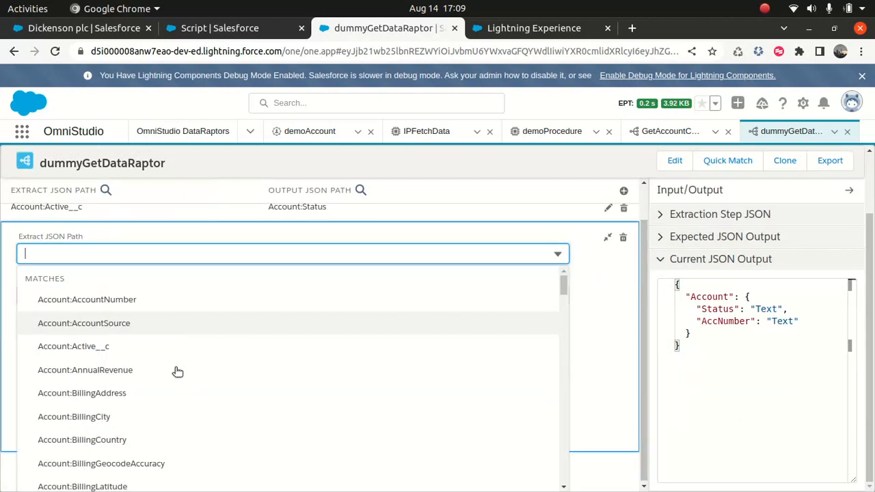
pyautogui.write('case')
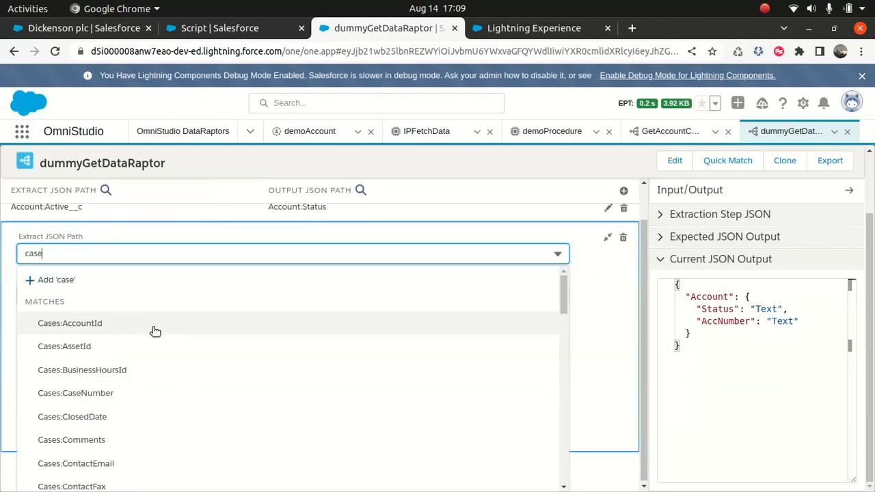
pyautogui.click(78, 325)
pyautogui.click(89, 333)
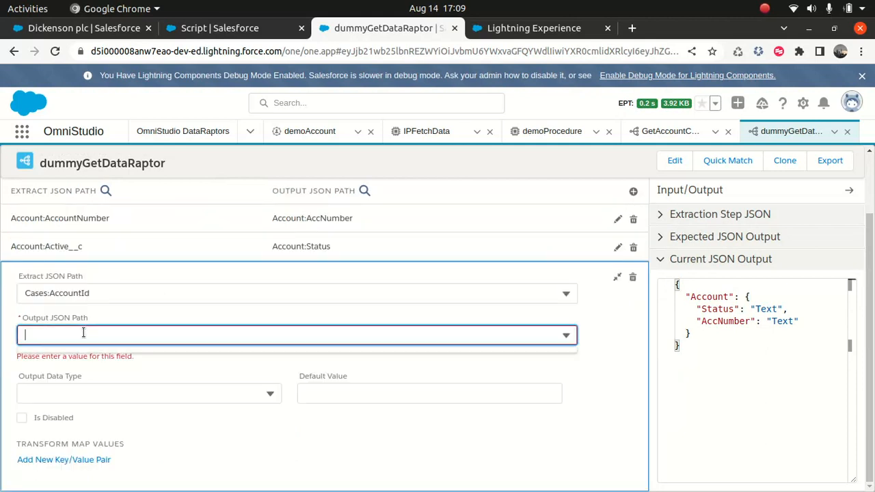
pyautogui.write('Account')
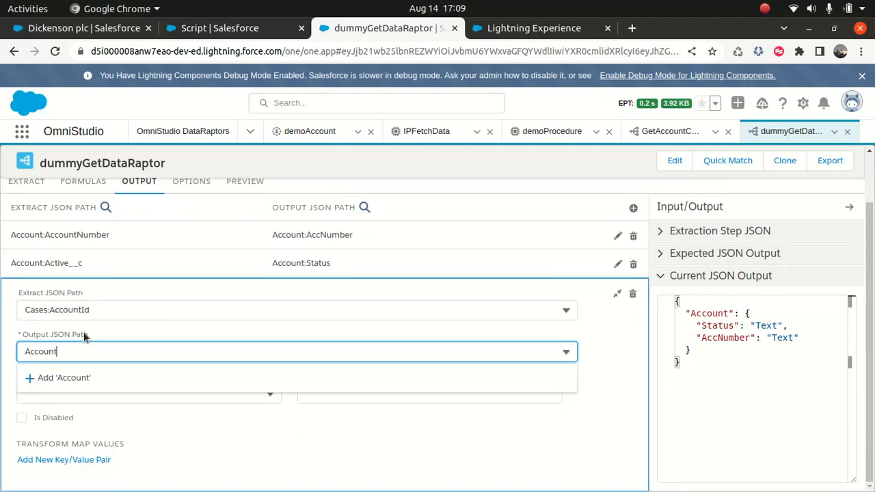
pyautogui.write(':Case:AccId')
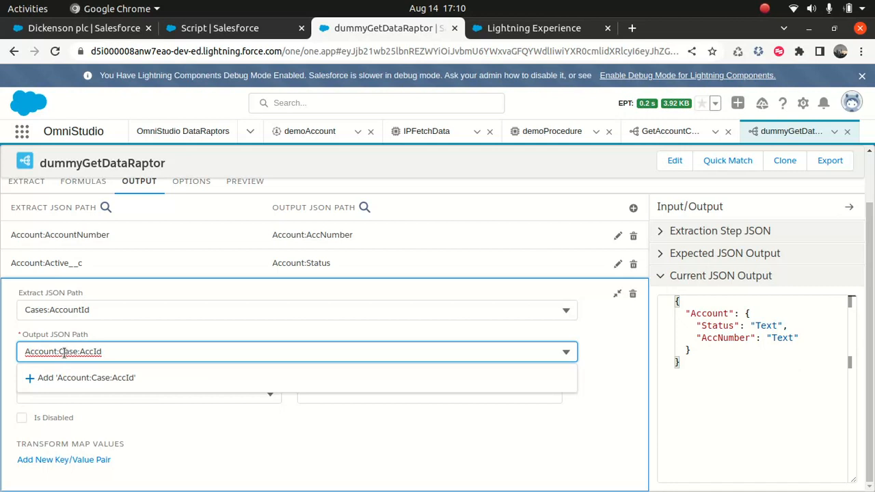
pyautogui.click(6, 356)
pyautogui.click(131, 351)
pyautogui.click(6, 356)
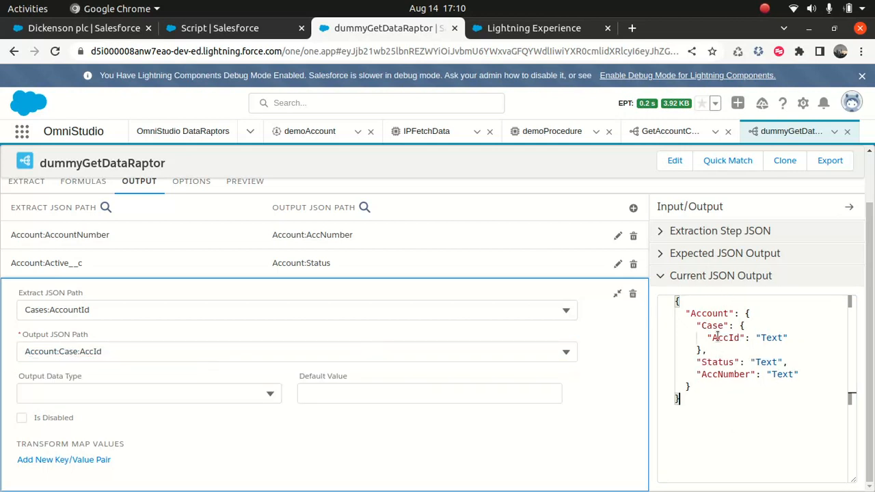
pyautogui.click(617, 293)
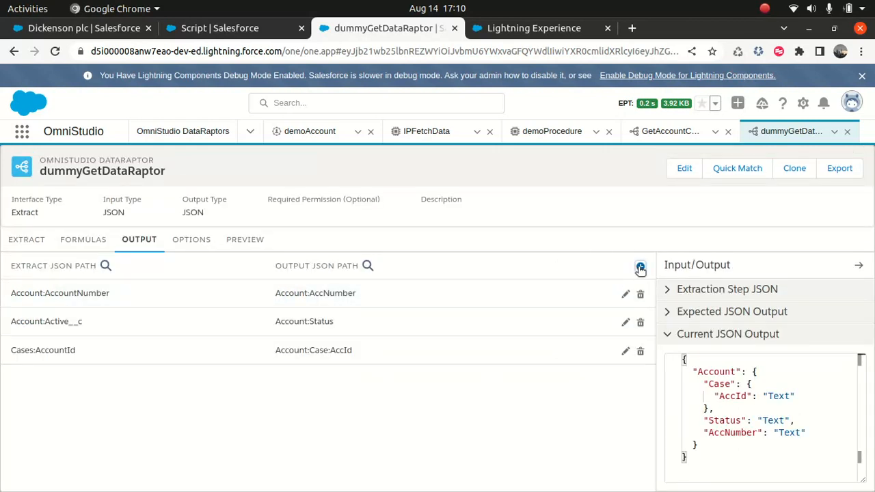
# - Add an output mapping from extract path Cases:Subject to the nested output path Account:Case:Subject
pyautogui.click(640, 268)
pyautogui.write('case')
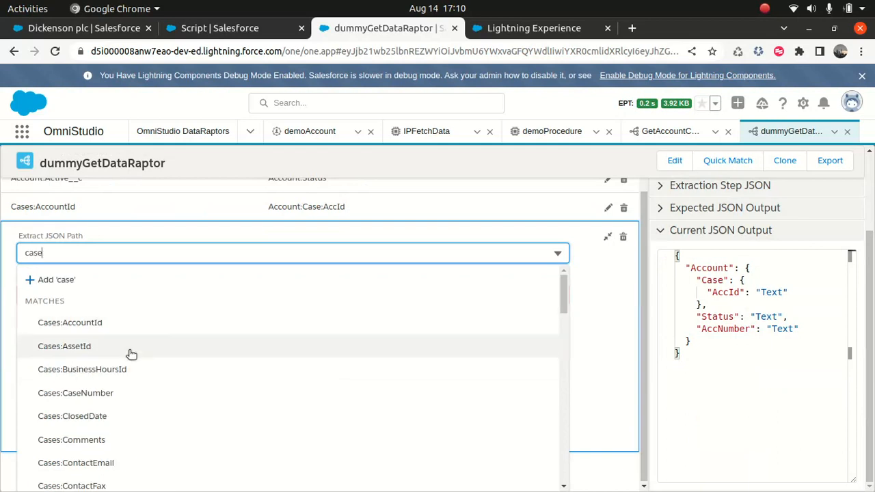
pyautogui.scroll(-5, 131, 354)
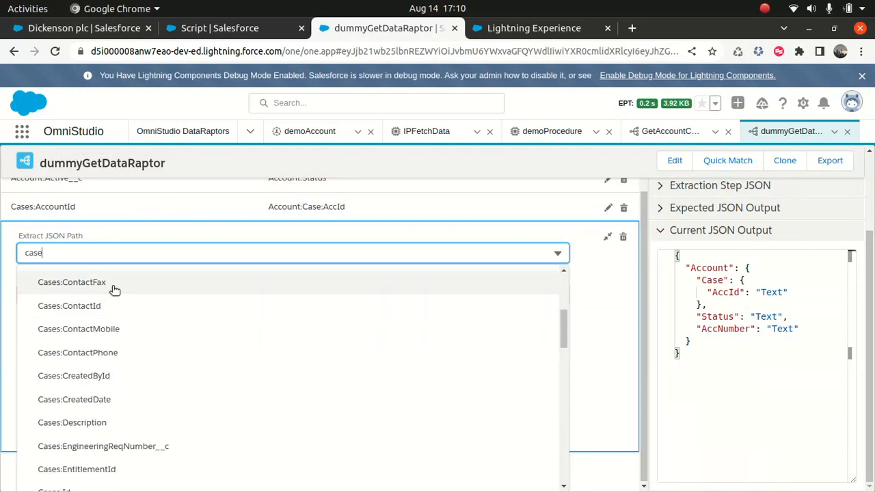
pyautogui.press('BackSpace')
pyautogui.press('BackSpace')
pyautogui.press('BackSpace')
pyautogui.press('BackSpace')
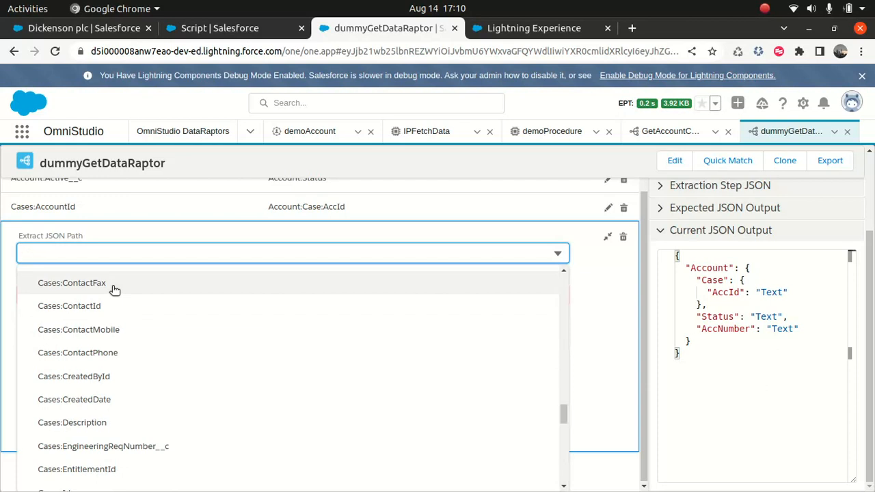
pyautogui.write('subjet')
pyautogui.press('BackSpace')
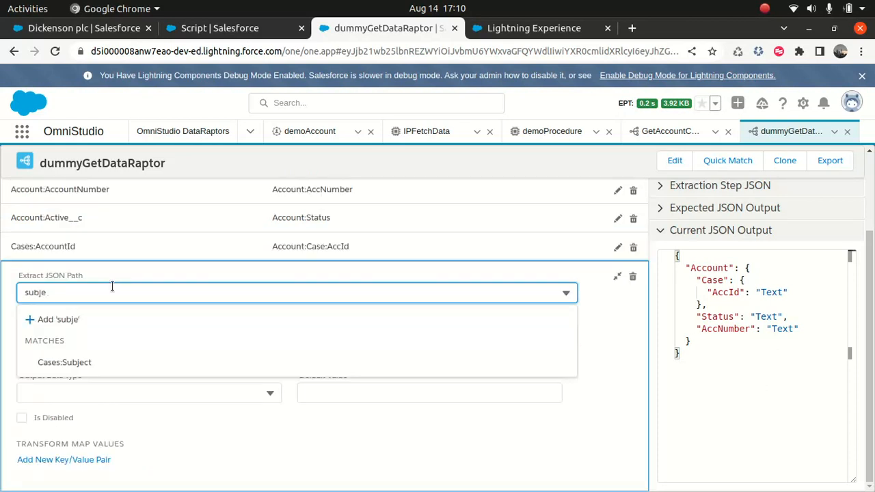
pyautogui.click(82, 364)
pyautogui.click(68, 334)
pyautogui.write('Ac')
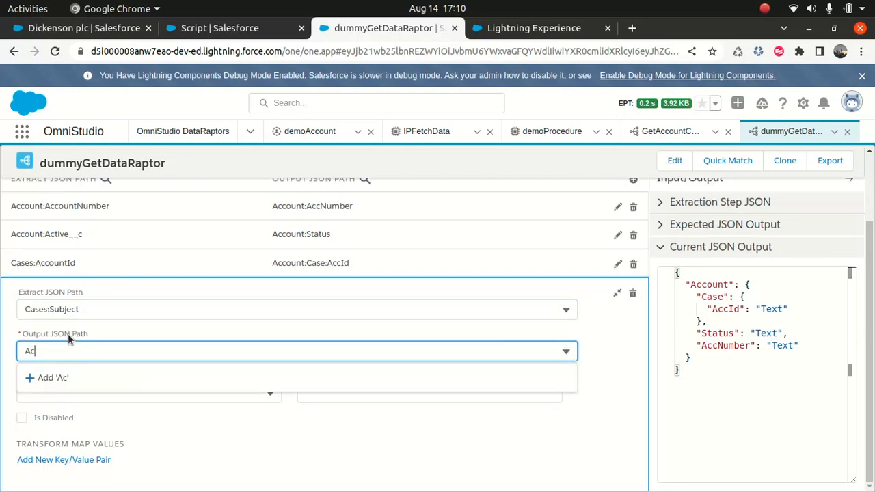
pyautogui.write('count:Case:Subject')
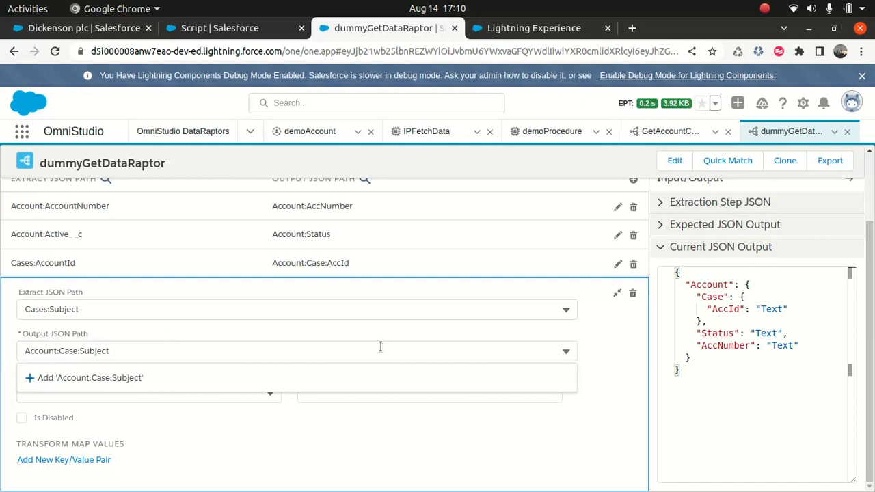
pyautogui.click(616, 292)
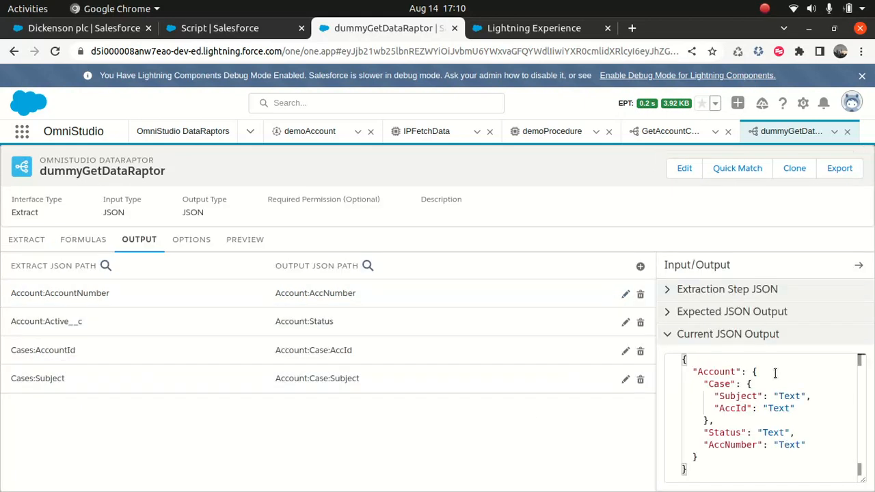
# - Examine the current JSON output, especially the Case node nested under Account
pyautogui.click(755, 460)
pyautogui.hotkey('ctrl', 'a')
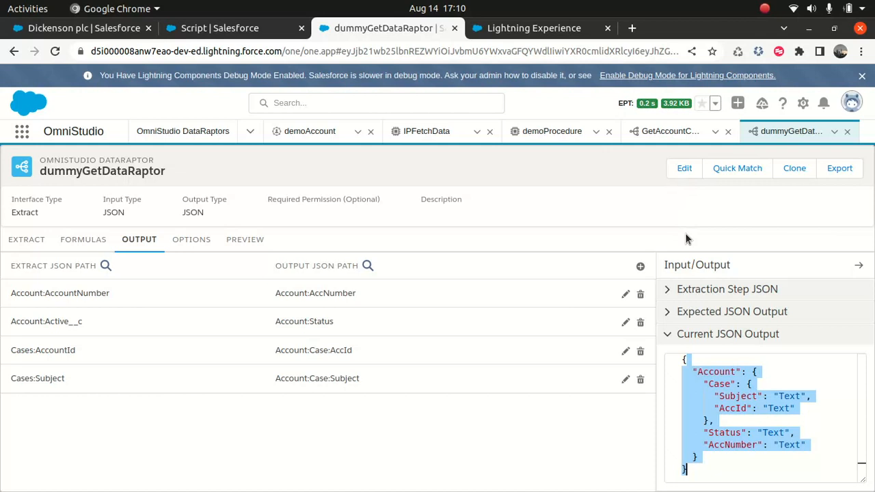
pyautogui.click(716, 236)
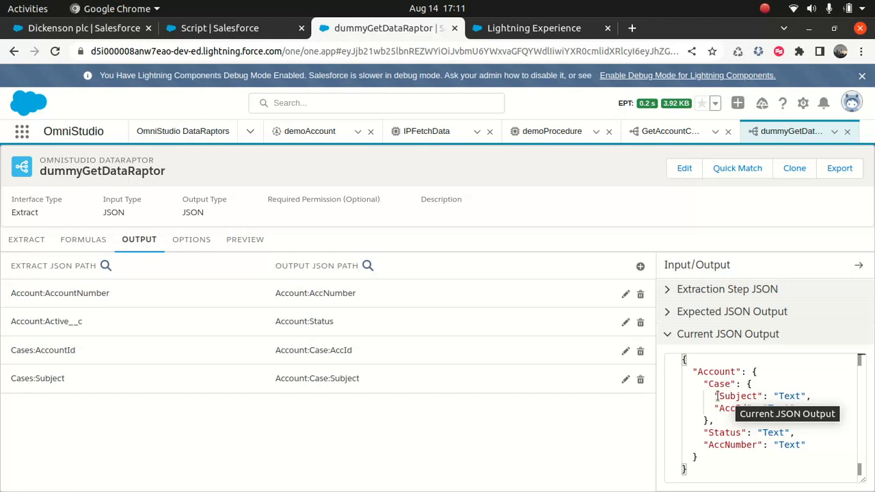
pyautogui.click(718, 396)
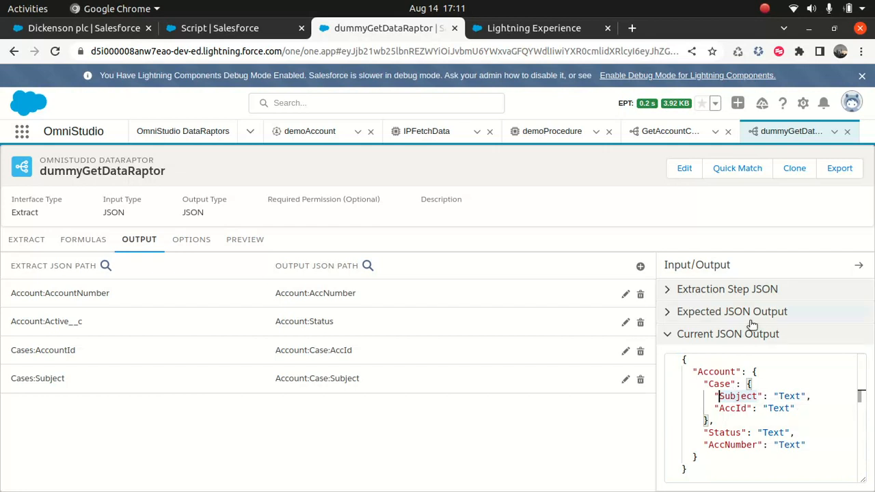
# - Add an input parameter with the key AccountId to the preview of dummyGetDataRaptor
pyautogui.click(245, 240)
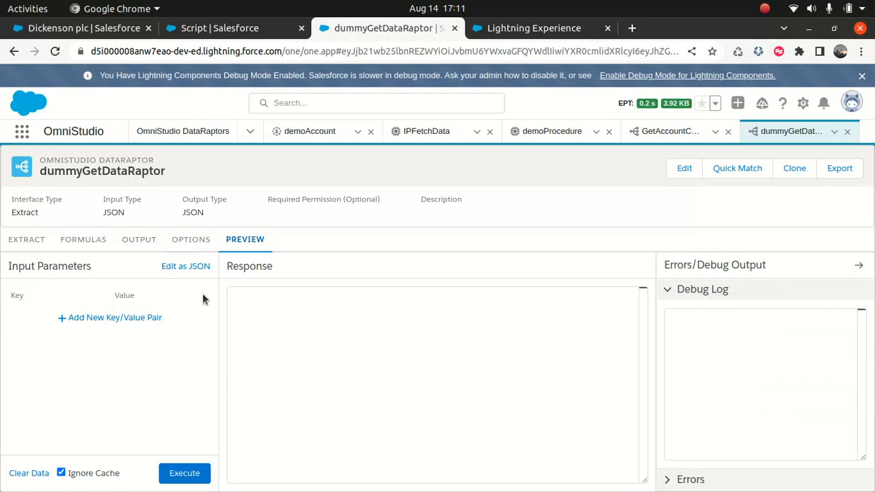
pyautogui.click(130, 320)
pyautogui.click(53, 319)
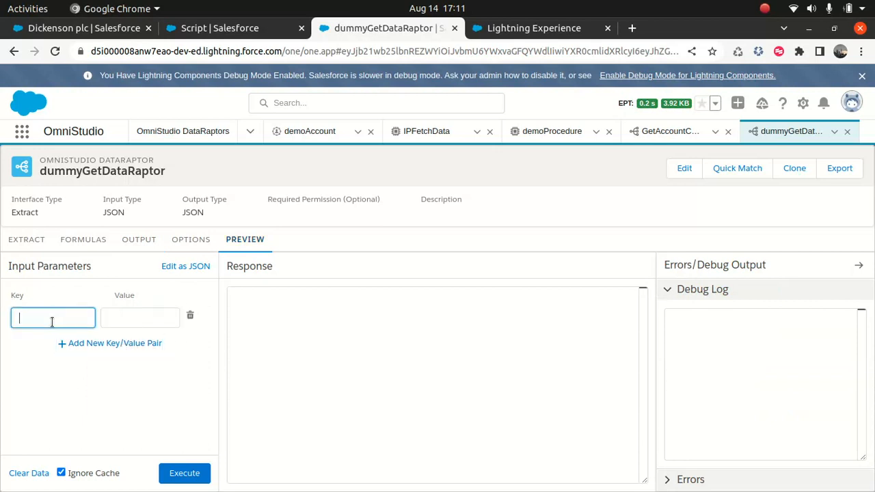
pyautogui.write('AccountId')
pyautogui.click(133, 318)
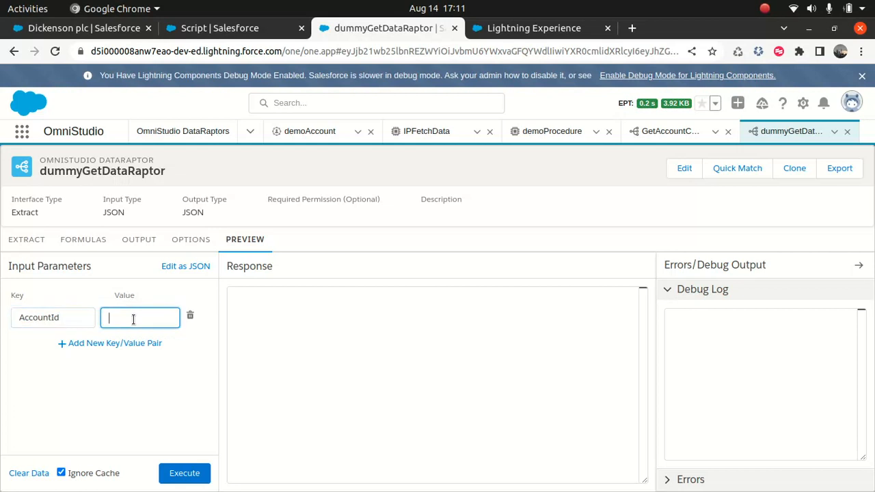
# - Review the ordering and limit settings of the Case extract step in GetAccountCases
pyautogui.click(676, 132)
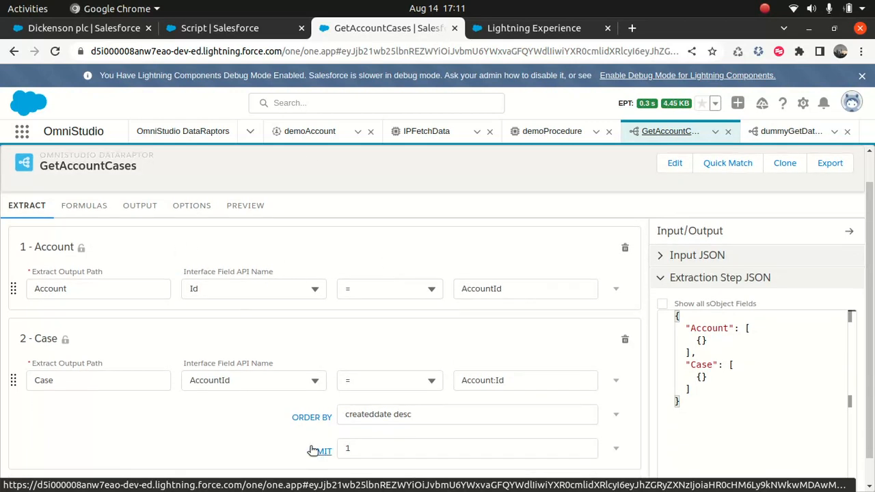
pyautogui.scroll(-2, 378, 278)
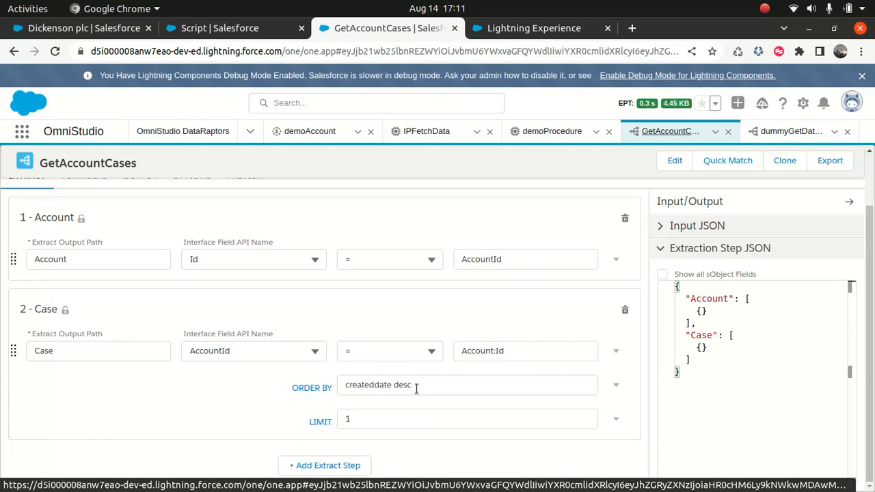
pyautogui.moveTo(430, 385); pyautogui.dragTo(380, 386)
pyautogui.click(194, 418)
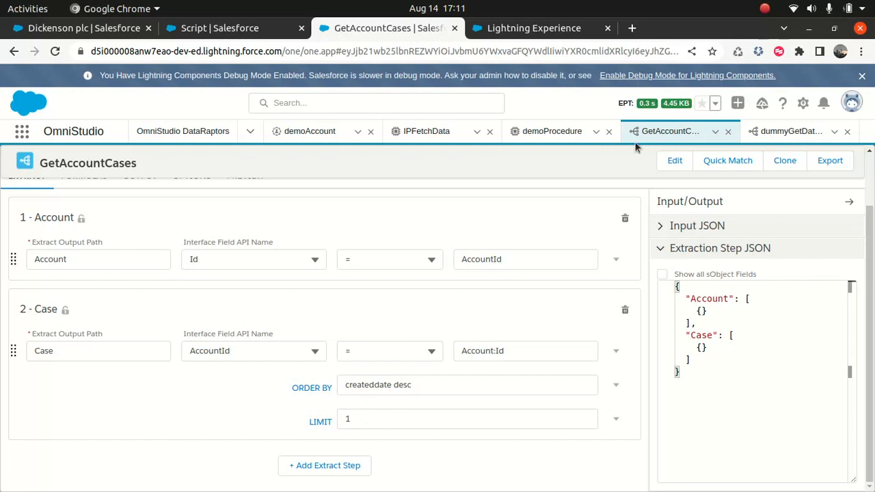
# - Add an ORDER BY clause of "Createdate desc" to the Case extract step of dummyGetDataRaptor
pyautogui.click(783, 131)
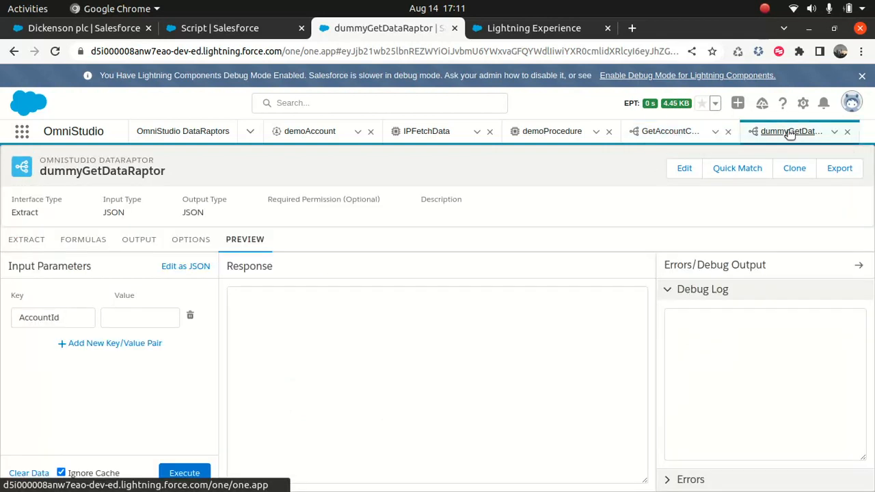
pyautogui.click(20, 240)
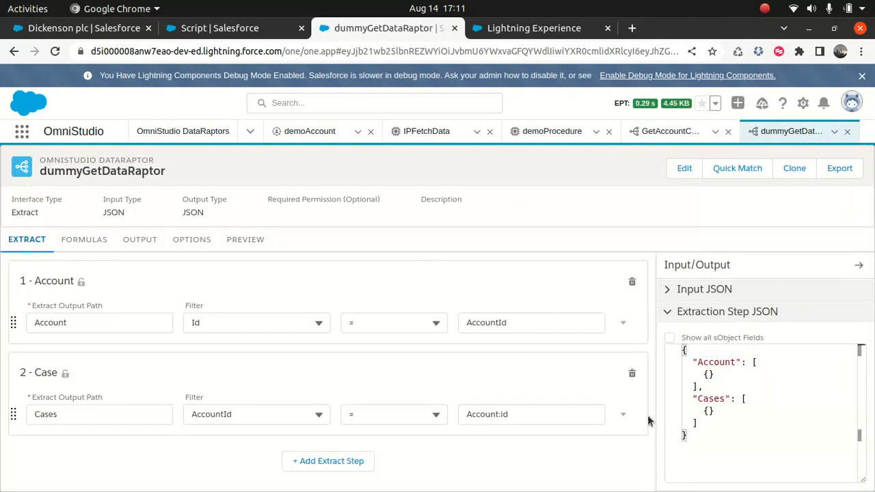
pyautogui.click(623, 416)
pyautogui.scroll(-1, 624, 421)
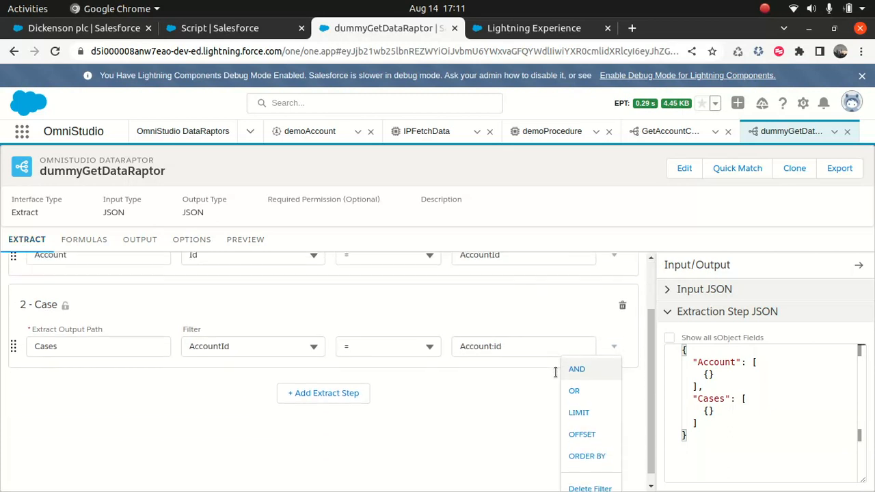
pyautogui.click(606, 460)
pyautogui.click(424, 451)
pyautogui.write('Create')
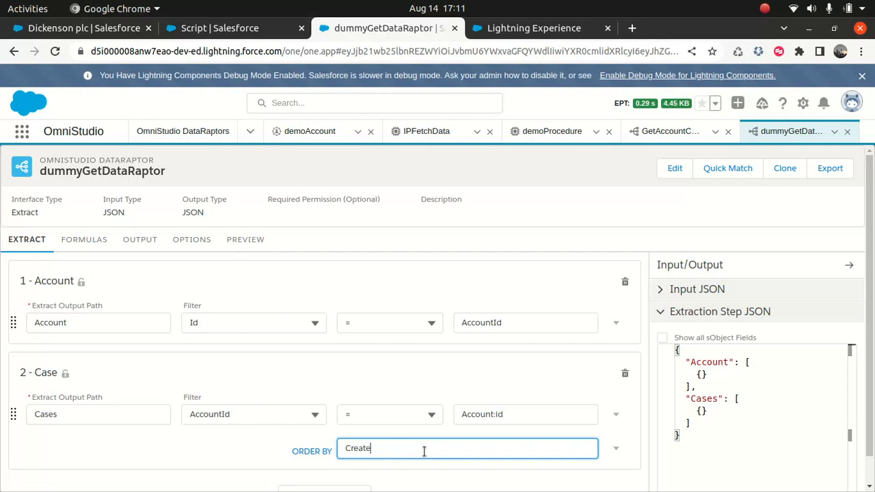
pyautogui.write('date desc')
# - Add a LIMIT of 1 to the Case extract step
pyautogui.click(616, 450)
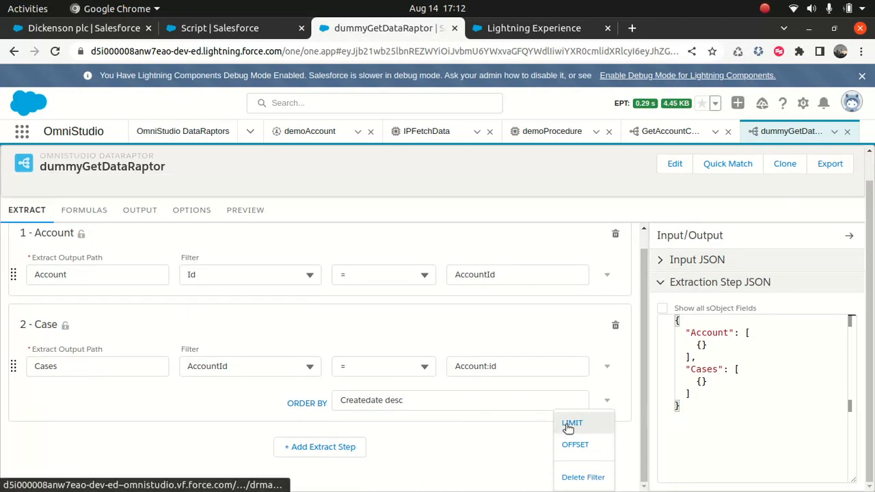
pyautogui.click(567, 424)
pyautogui.click(420, 453)
pyautogui.write('1')
pyautogui.click(112, 425)
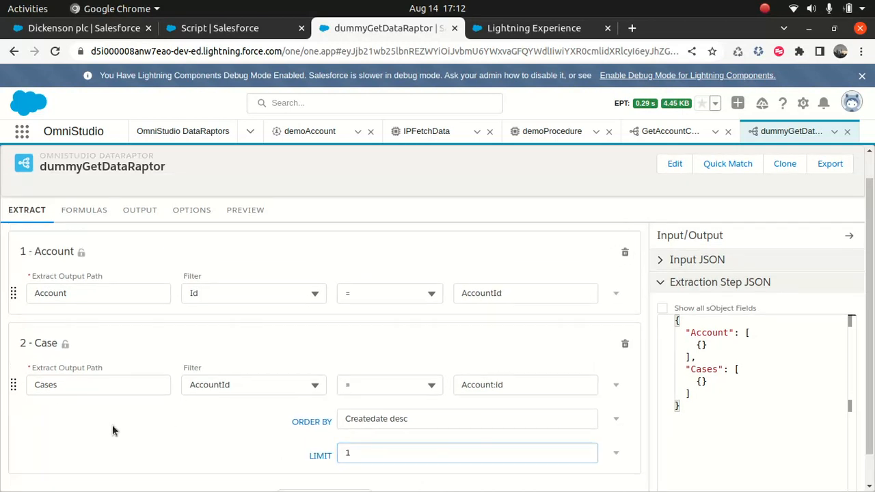
# - Execute the GetAccountCases preview with its existing AccountId parameter and examine the nested JSON response
pyautogui.click(670, 131)
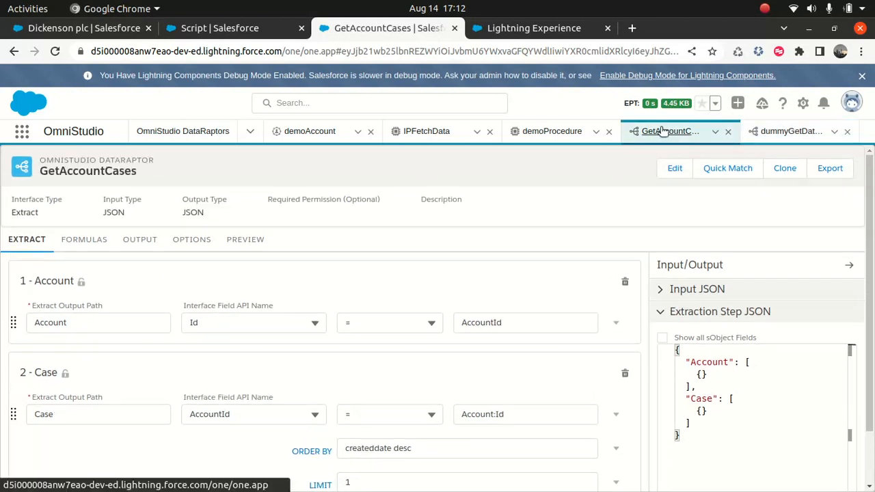
pyautogui.scroll(-1, 538, 312)
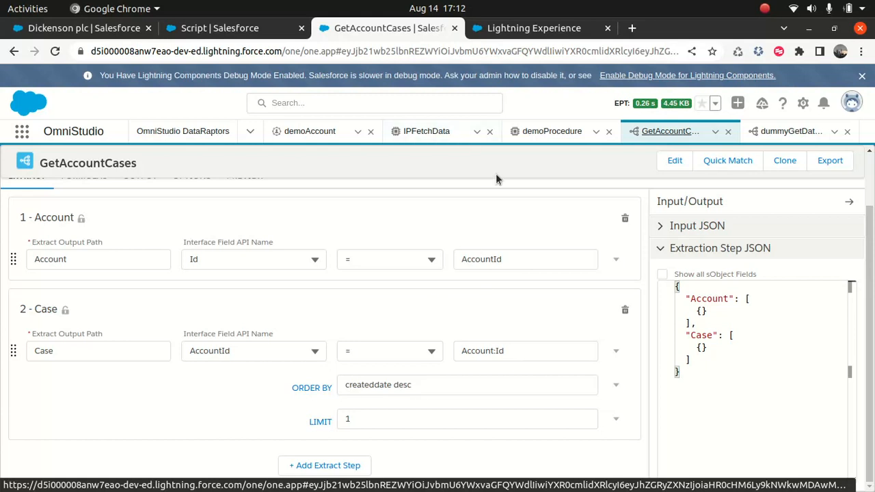
pyautogui.scroll(1, 246, 216)
pyautogui.click(247, 239)
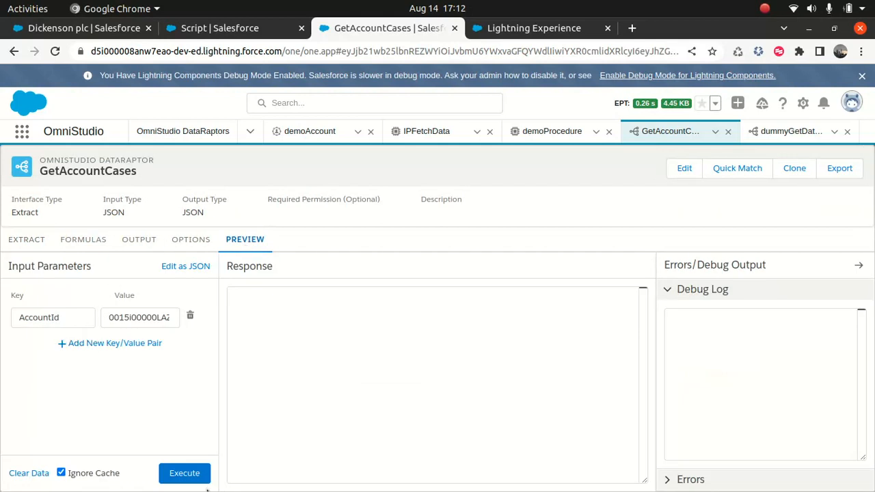
pyautogui.click(187, 474)
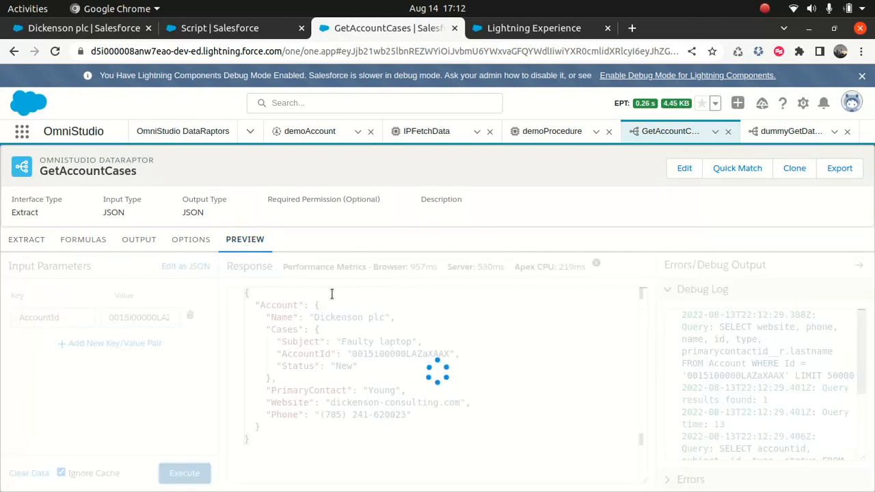
pyautogui.moveTo(249, 302); pyautogui.dragTo(275, 471)
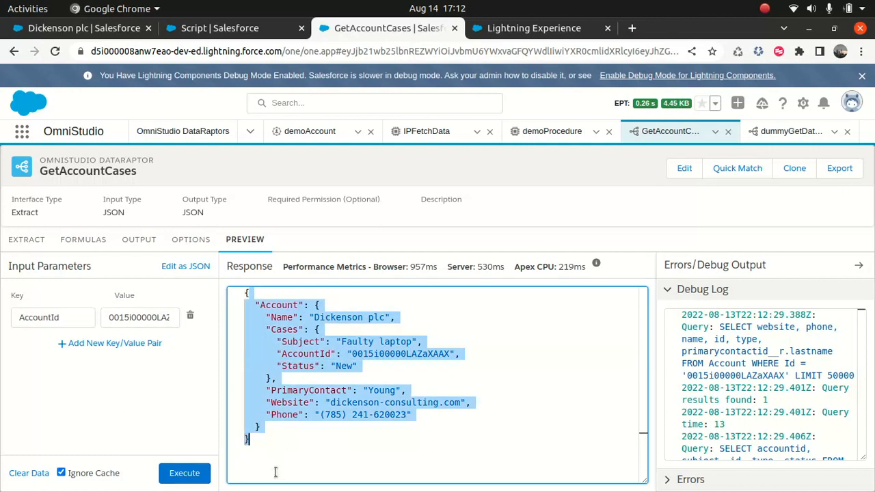
pyautogui.click(311, 437)
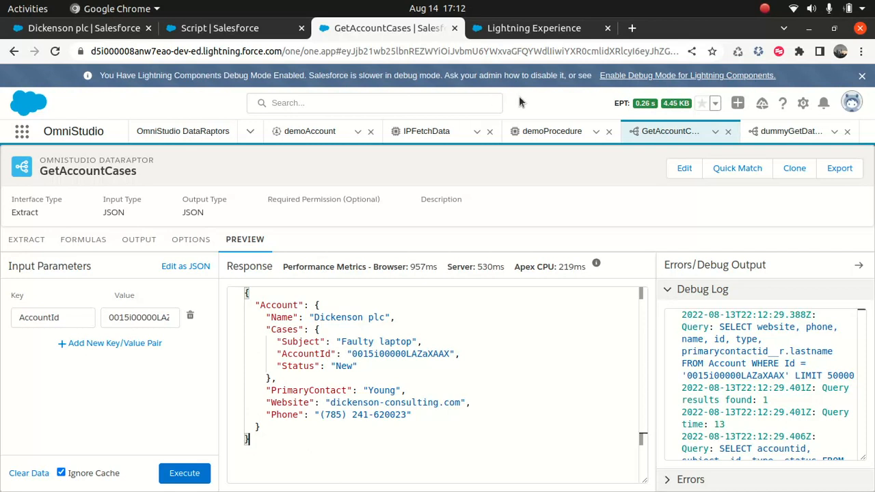
# - Examine the DataRaptor interface and input parameters of the DataRaptorExtractCase action in IPFetchData
pyautogui.click(423, 134)
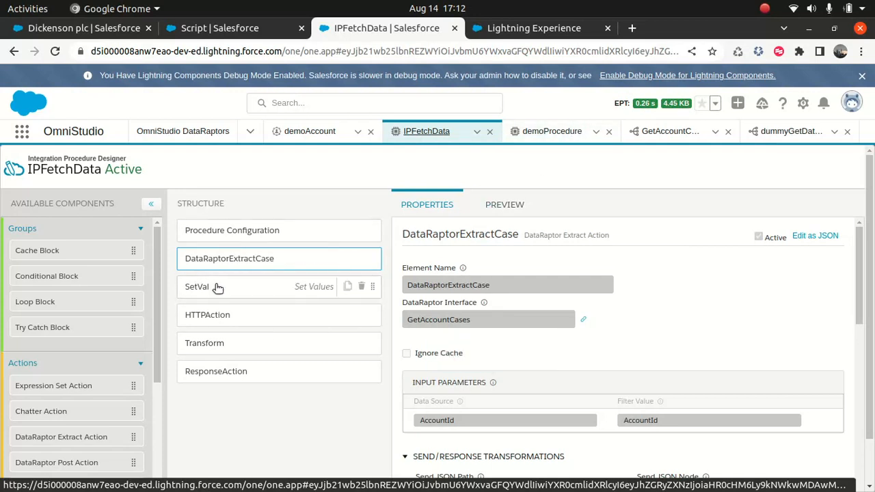
pyautogui.scroll(-1, 271, 217)
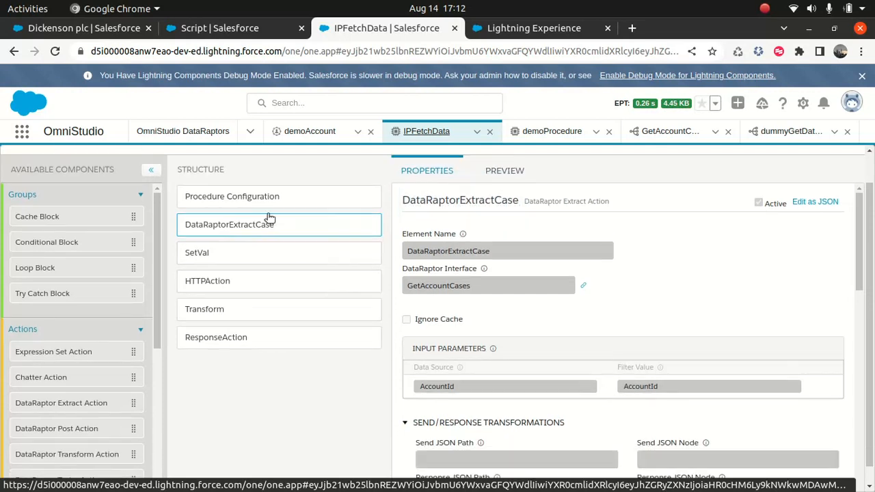
pyautogui.scroll(-2, 456, 290)
pyautogui.scroll(1, 479, 284)
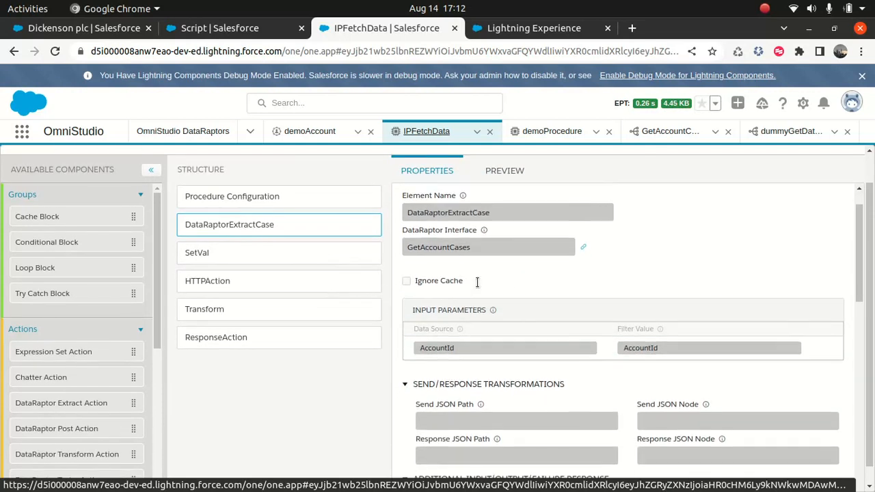
pyautogui.scroll(1, 477, 282)
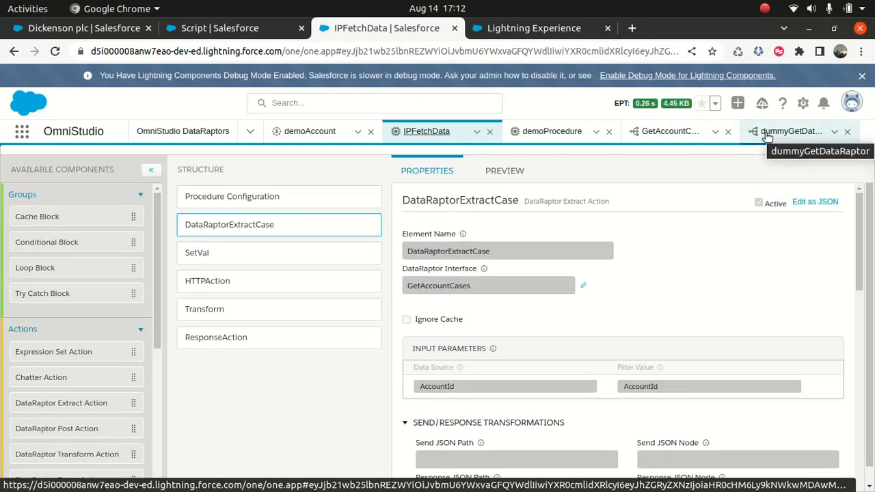
# - Check the dummyGetDataRaptor extract setup against demoProcedure and return to the procedure's DataRaptorEtract action
pyautogui.click(550, 131)
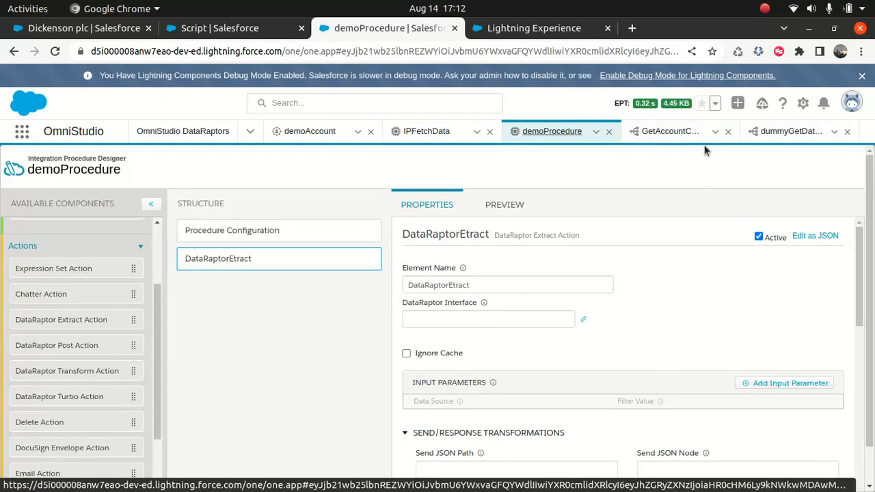
pyautogui.click(791, 132)
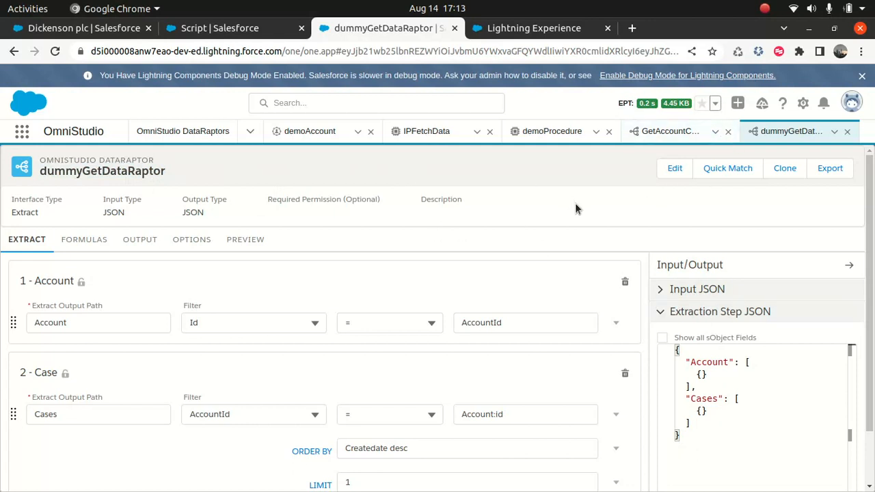
pyautogui.click(551, 139)
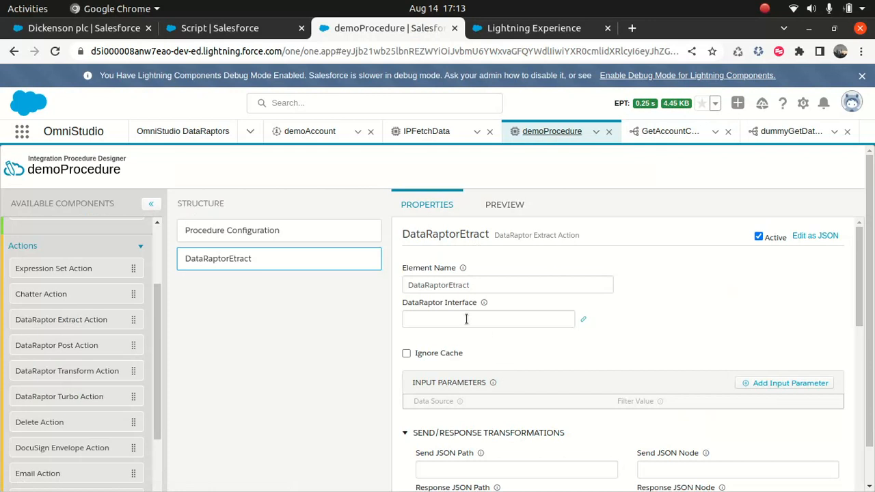
# - Set the DataRaptor interface of demoProcedure's DataRaptorEtract action to dummyGetDataRaptor
pyautogui.click(466, 318)
pyautogui.write('dummyGetDataRaptor')
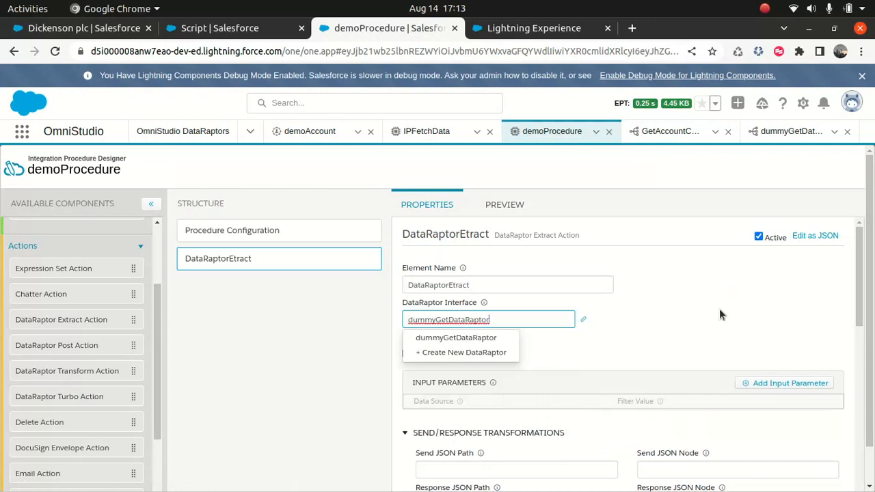
pyautogui.click(479, 337)
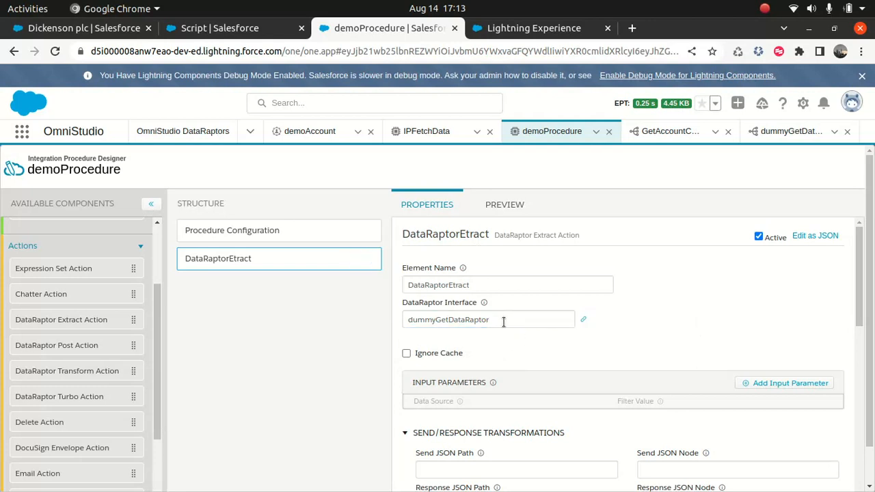
pyautogui.moveTo(523, 317); pyautogui.dragTo(401, 323)
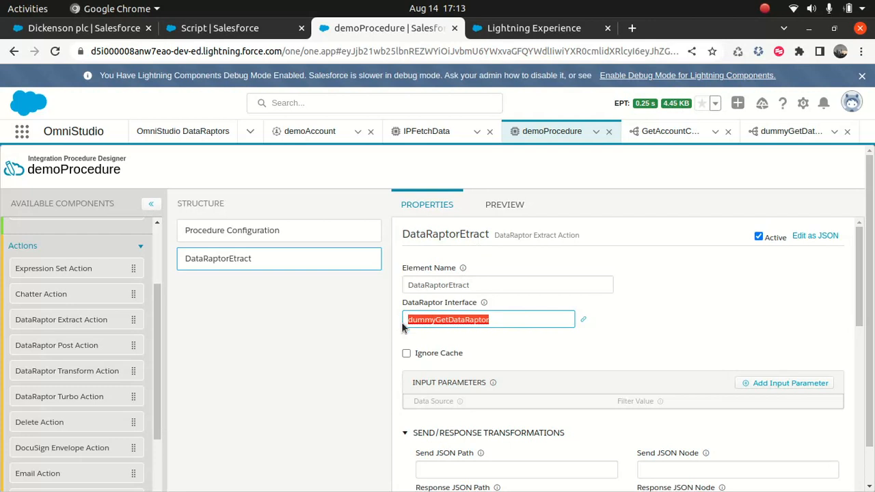
pyautogui.click(499, 333)
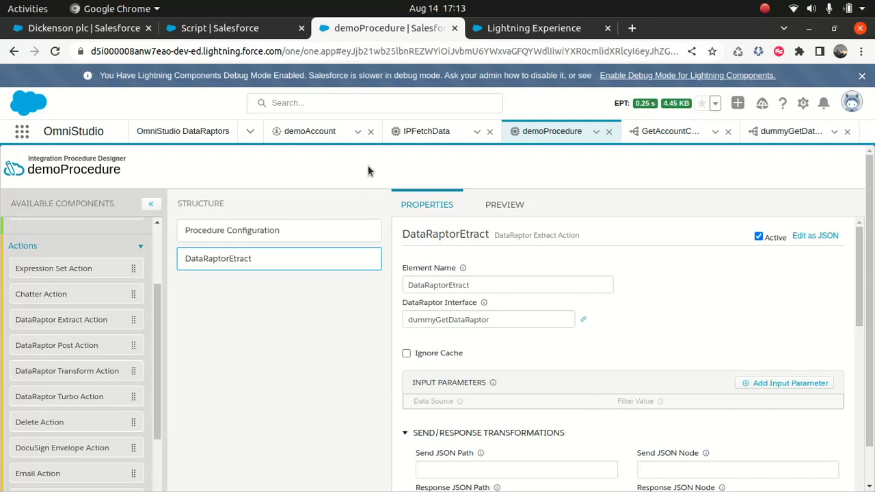
# - Examine the MainAccount FlexCard's data source input map and the Account filter in dummyGetDataRaptor, and return to demoProcedure
pyautogui.click(530, 28)
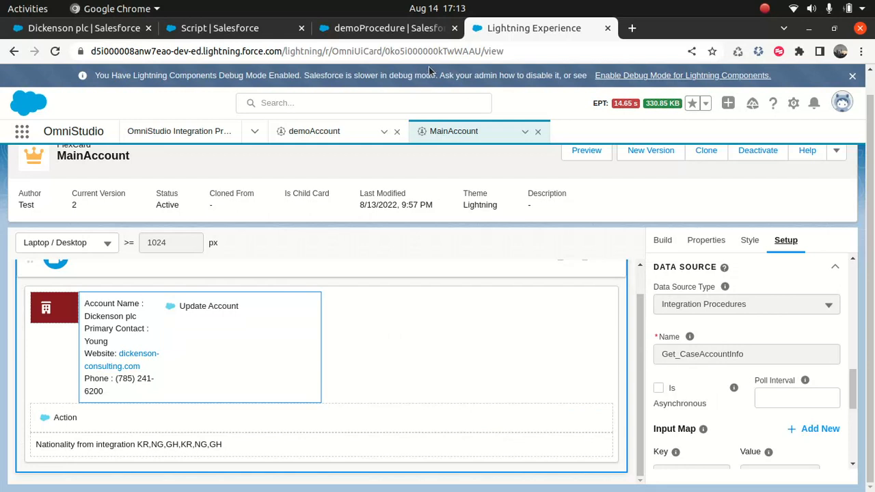
pyautogui.scroll(-3, 817, 360)
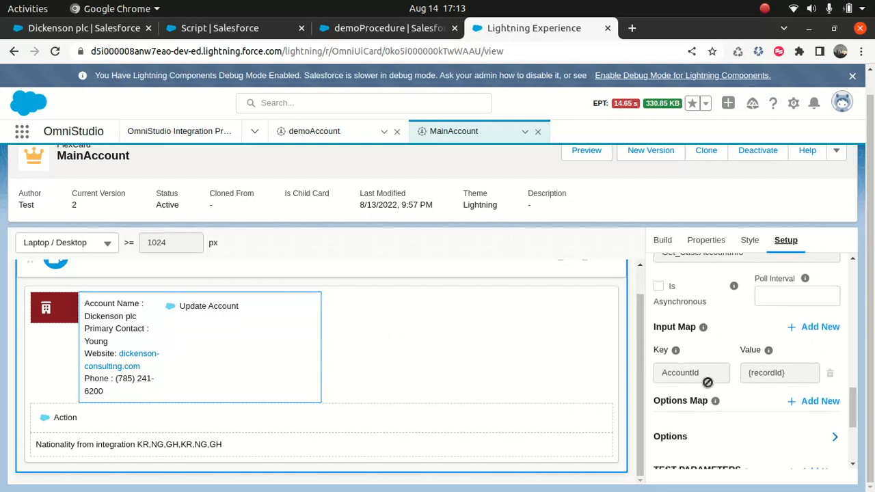
pyautogui.scroll(1, 705, 362)
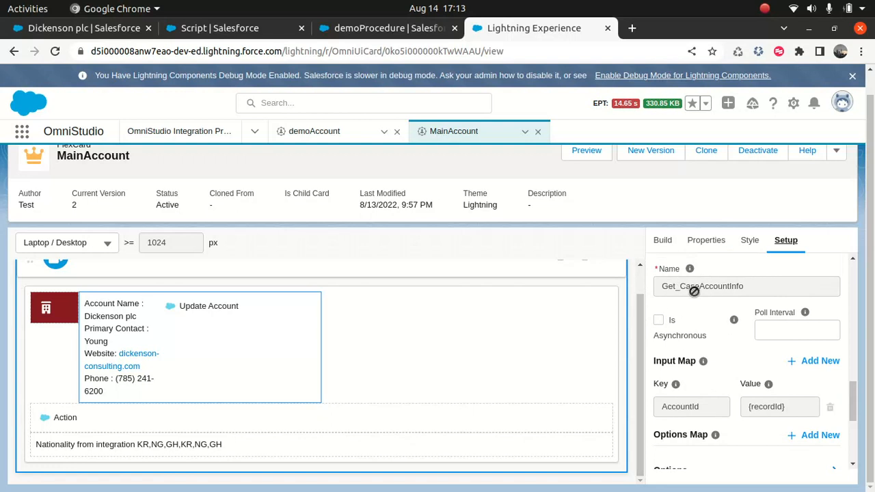
pyautogui.click(380, 29)
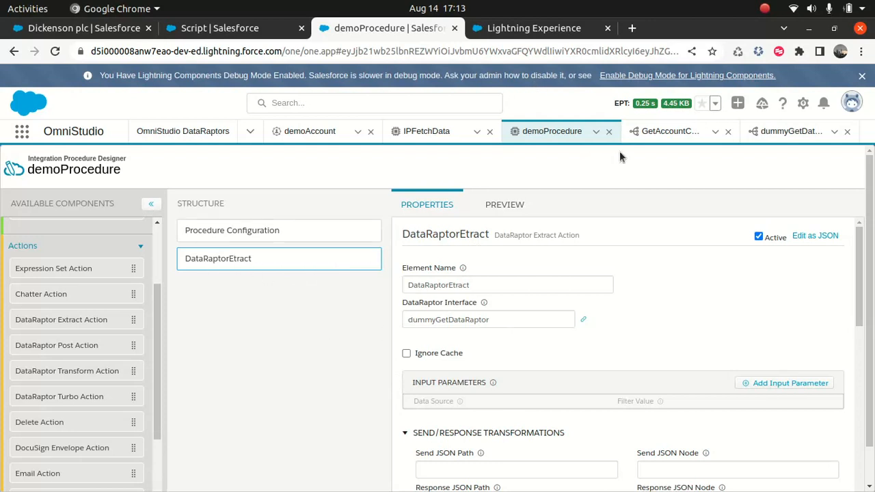
pyautogui.click(790, 131)
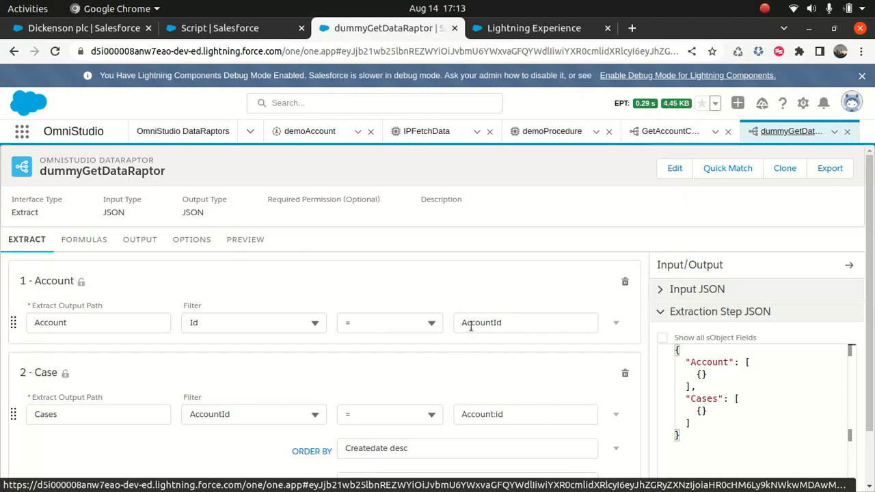
pyautogui.click(569, 139)
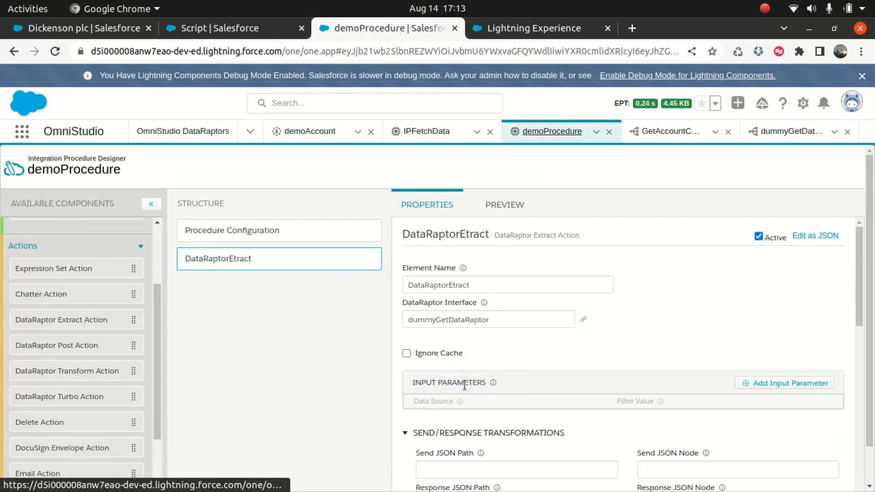
# - Add an input parameter to the DataRaptorEtract action with data source AccountId and filter value AccountId
pyautogui.click(753, 384)
pyautogui.click(454, 421)
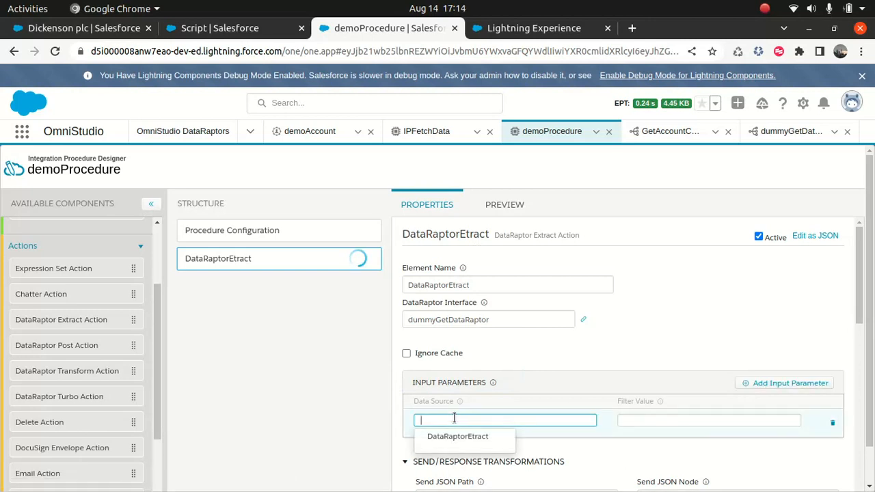
pyautogui.write('AccountId')
pyautogui.press('Tab')
pyautogui.write('AccountId')
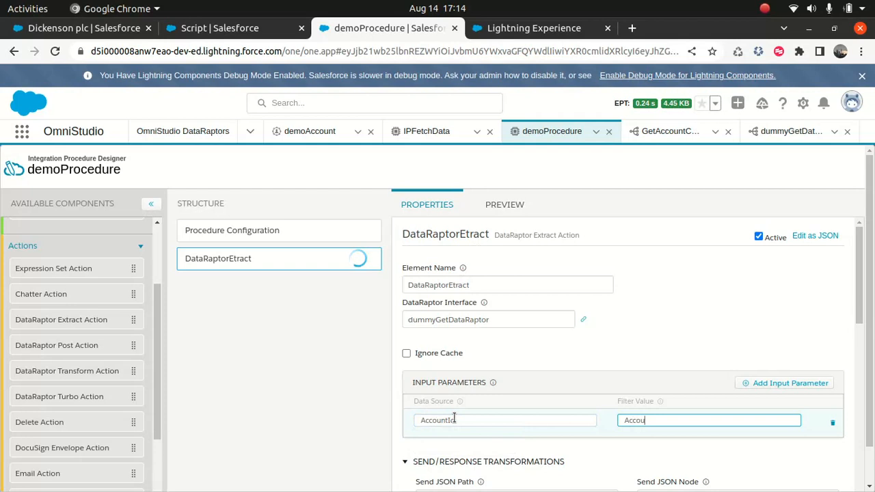
pyautogui.click(362, 401)
pyautogui.scroll(-2, 576, 303)
pyautogui.scroll(2, 553, 340)
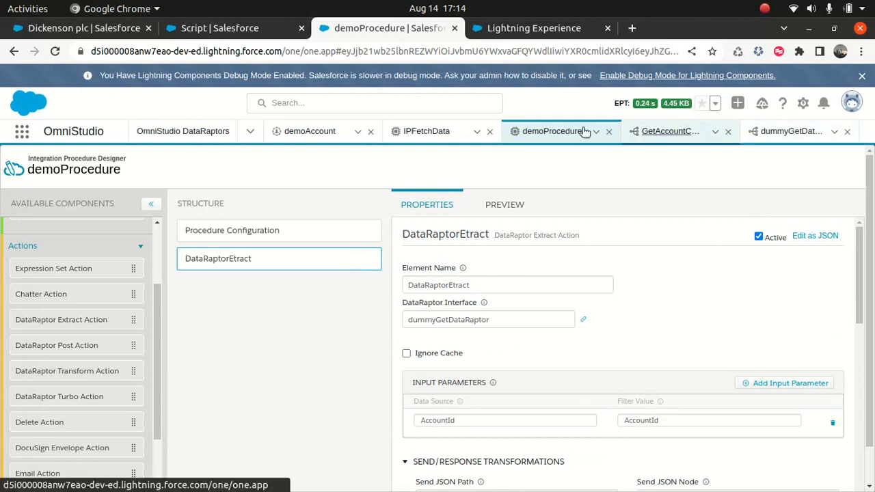
# - Examine the SetVal element in IPFetchData and the name query parameter of the nationalize.io GET request in Postman
pyautogui.click(667, 132)
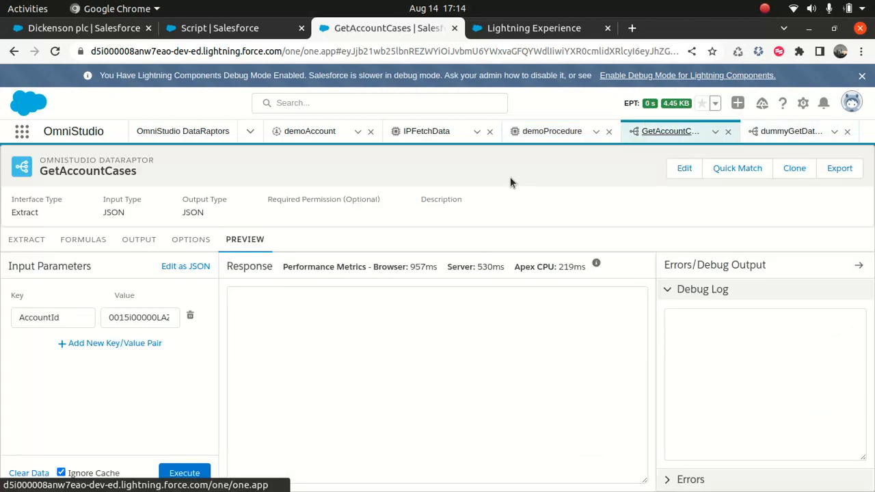
pyautogui.click(553, 131)
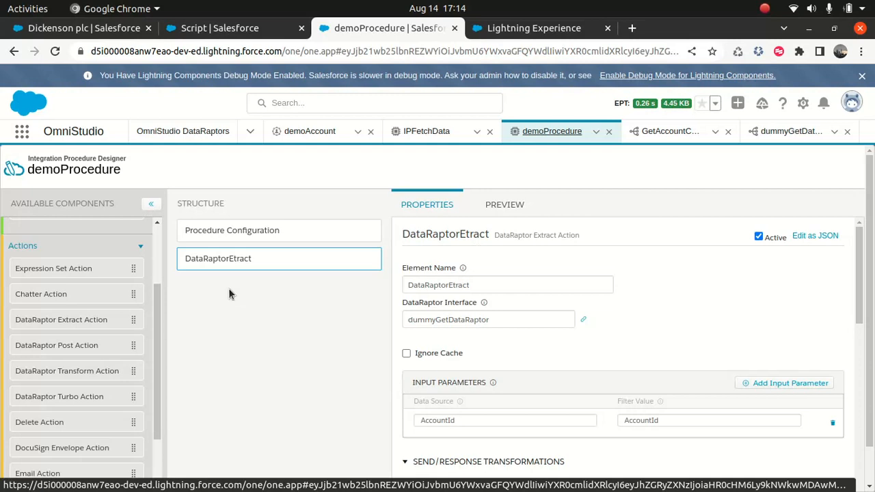
pyautogui.click(426, 131)
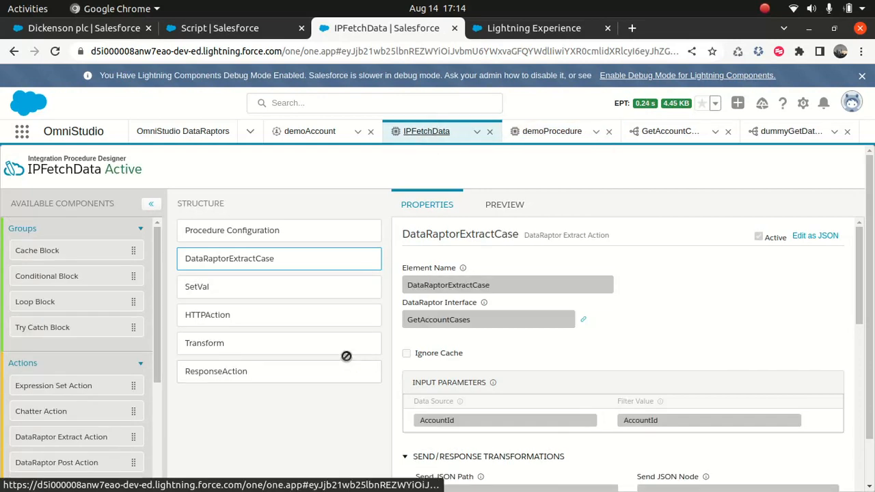
pyautogui.click(206, 291)
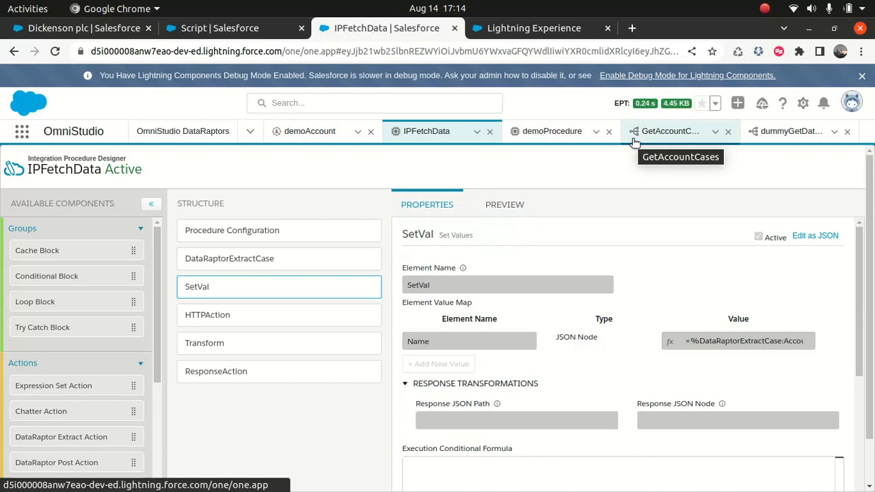
pyautogui.moveTo(608, 487)
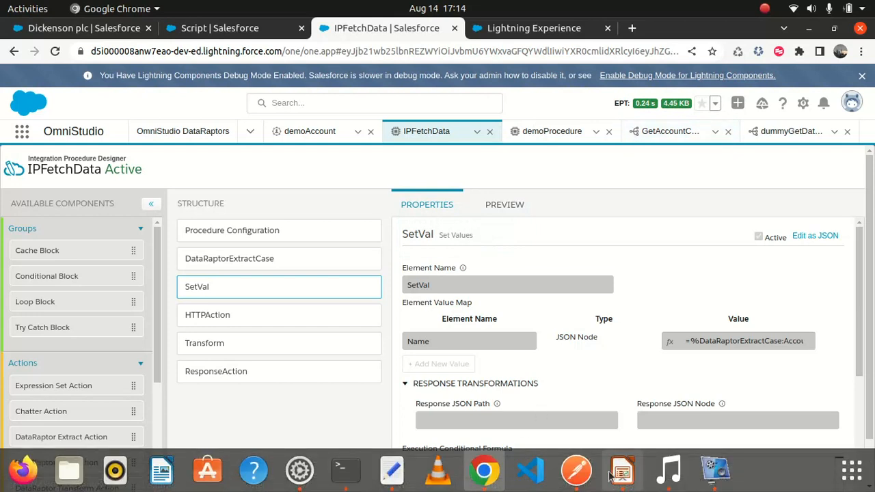
pyautogui.click(576, 470)
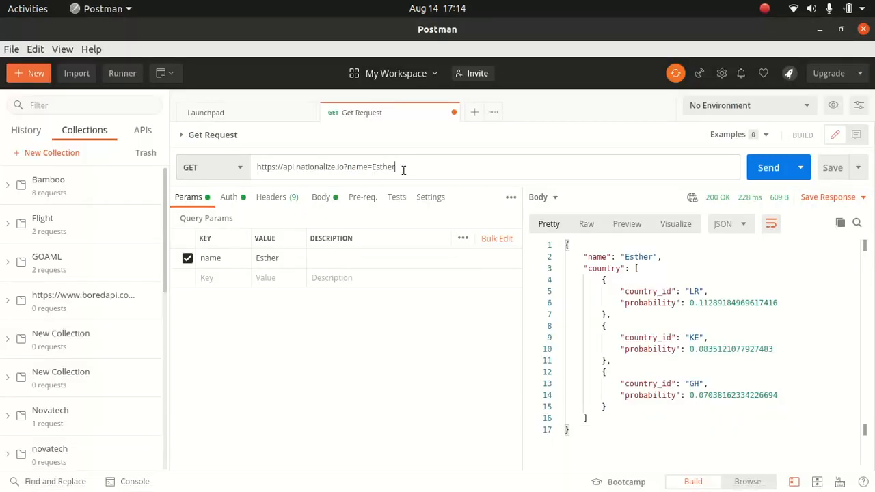
pyautogui.moveTo(406, 170); pyautogui.dragTo(373, 167)
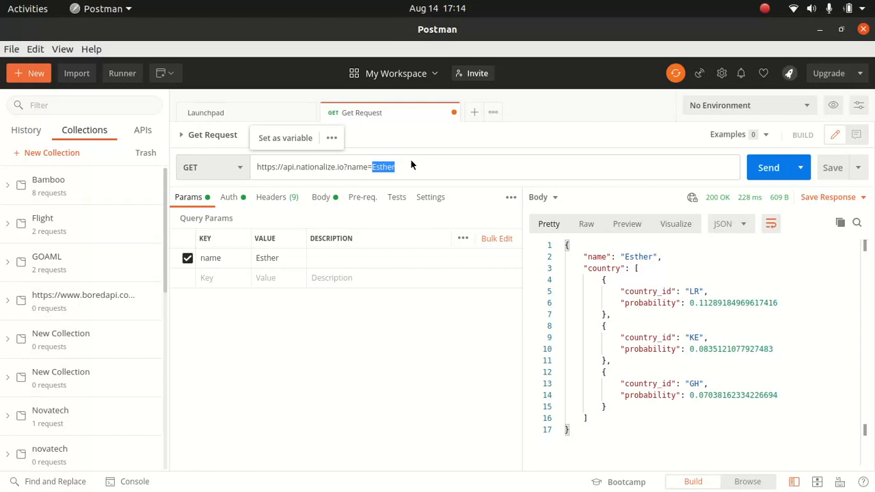
pyautogui.click(819, 31)
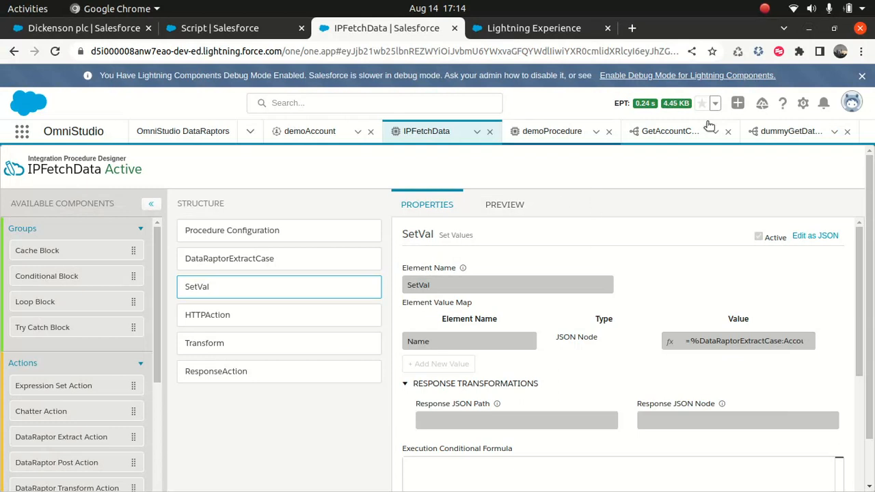
# - Copy the full GetAccountCases preview response, replace the text editor document's contents with it, and locate the PrimaryContact key
pyautogui.click(663, 137)
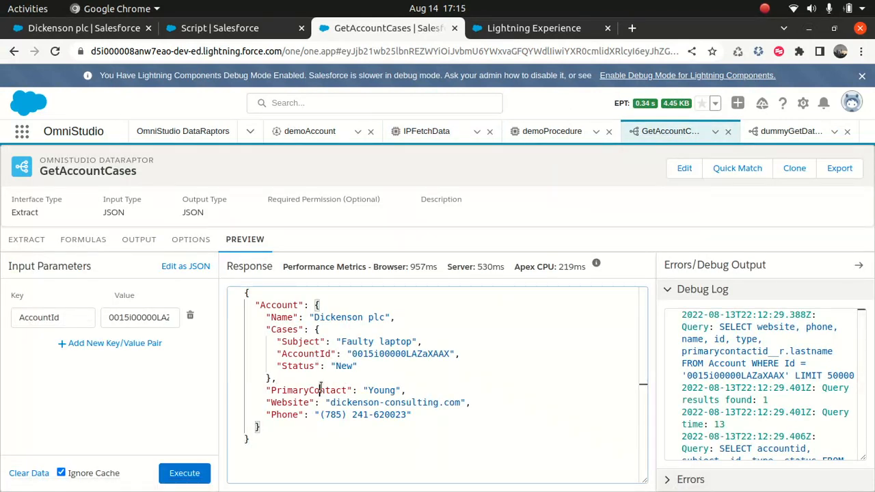
pyautogui.moveTo(271, 391); pyautogui.dragTo(347, 390)
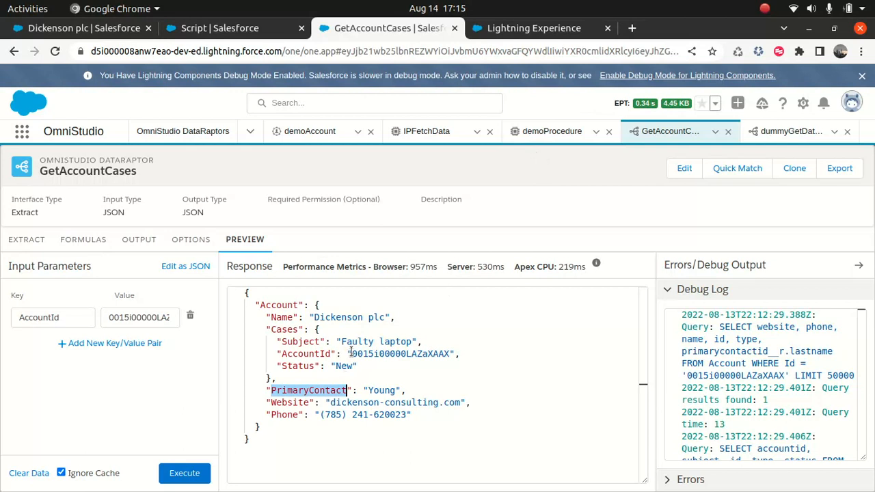
pyautogui.click(246, 295)
pyautogui.hotkey('ctrl', 'a')
pyautogui.hotkey('ctrl', 'c')
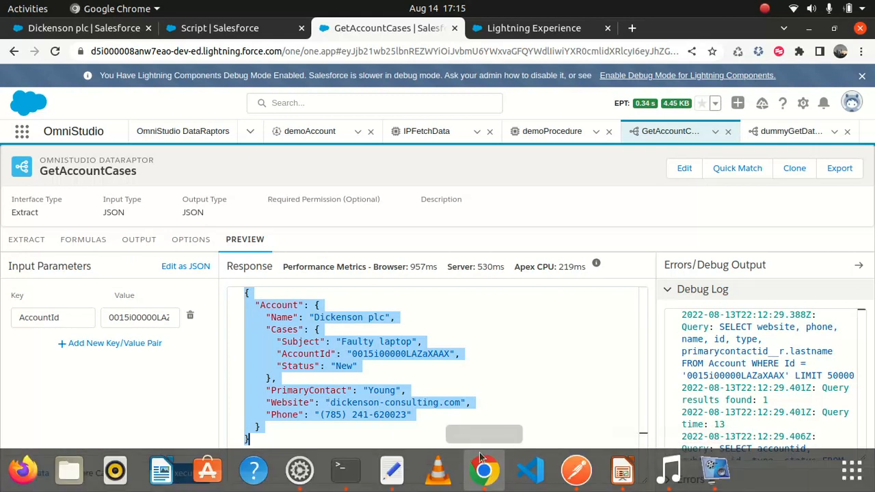
pyautogui.click(392, 471)
pyautogui.click(283, 205)
pyautogui.hotkey('ctrl', 'a')
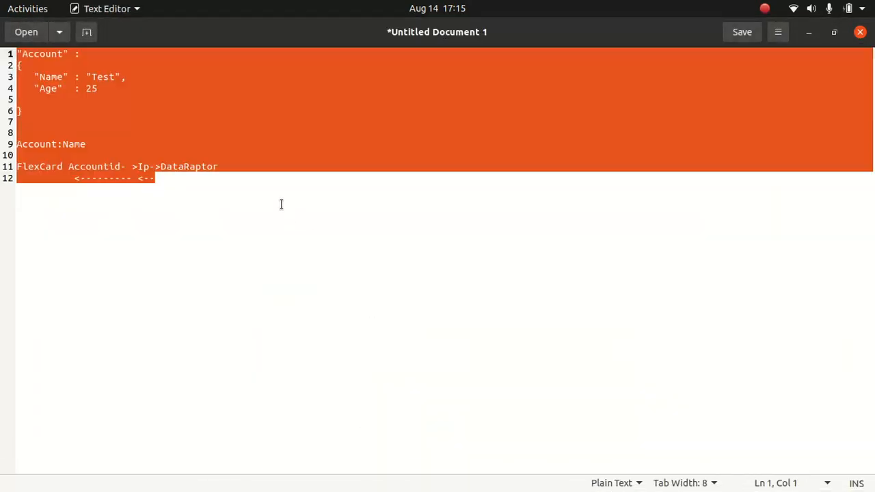
pyautogui.hotkey('ctrl', 'v')
pyautogui.doubleClick(91, 146)
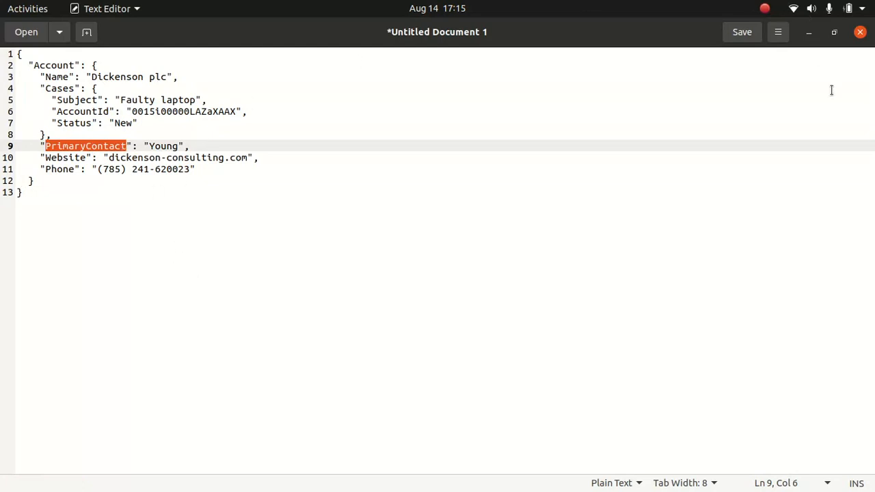
pyautogui.click(810, 32)
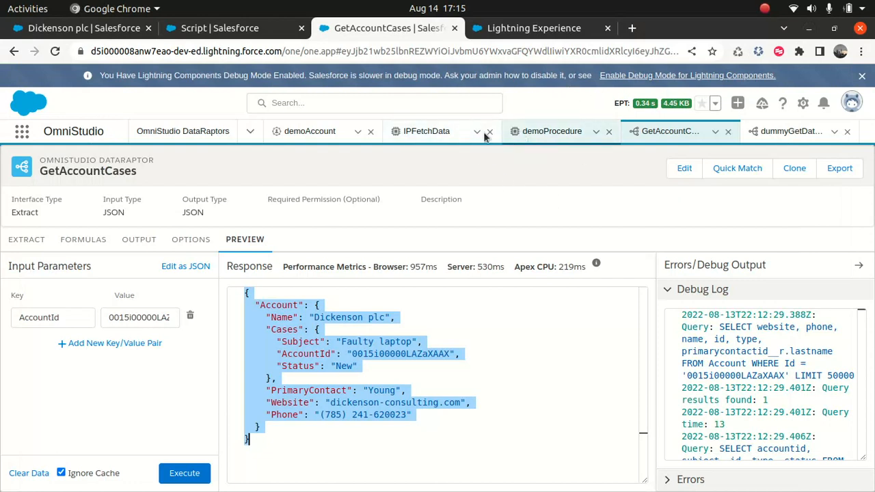
# - Add a Set Values action below DataRaptorEtract in demoProcedure and name it setvalue
pyautogui.click(427, 130)
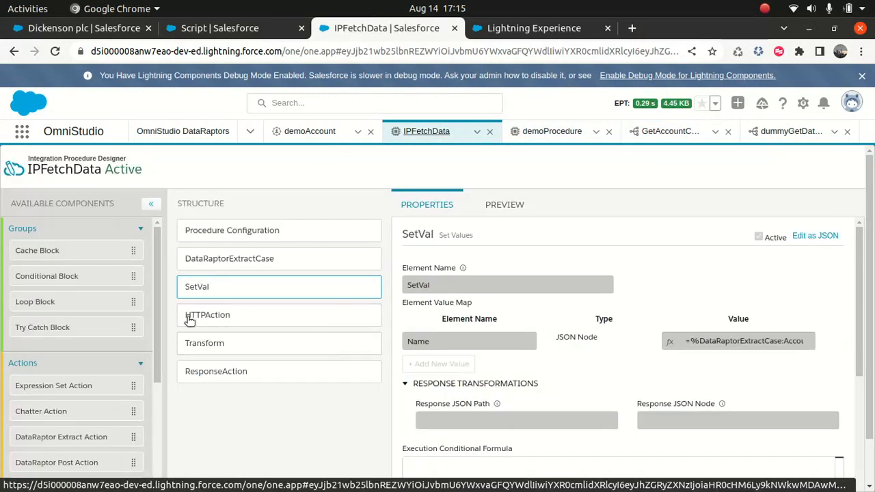
pyautogui.click(538, 133)
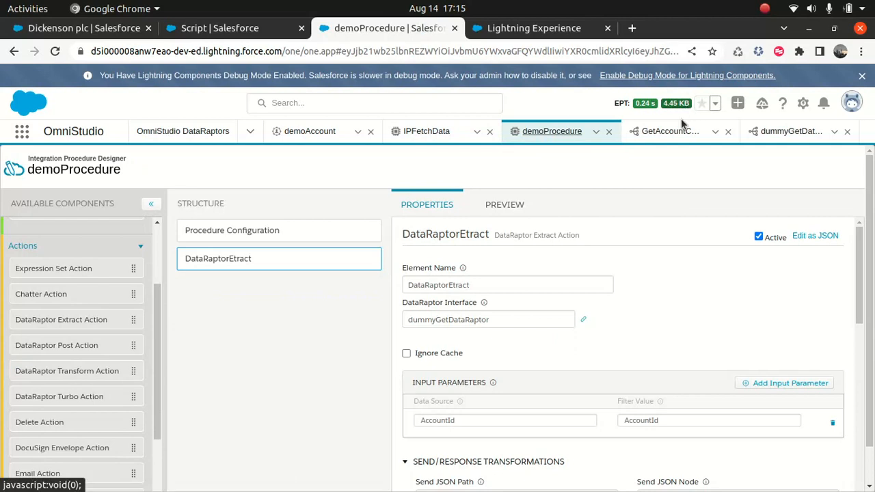
pyautogui.scroll(-6, 88, 393)
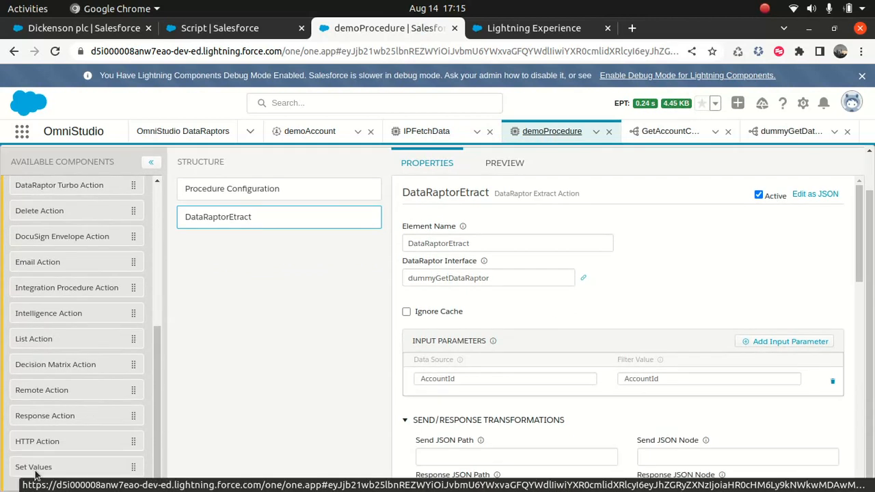
pyautogui.moveTo(43, 469); pyautogui.dragTo(236, 243)
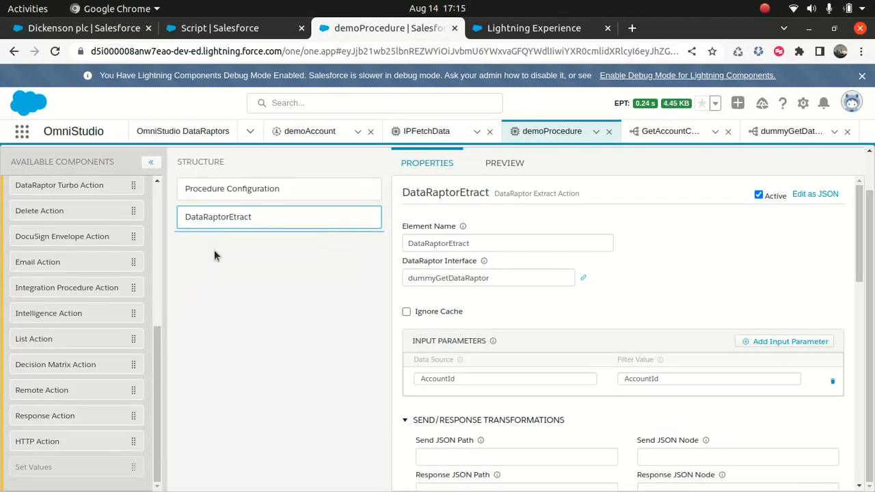
pyautogui.doubleClick(452, 243)
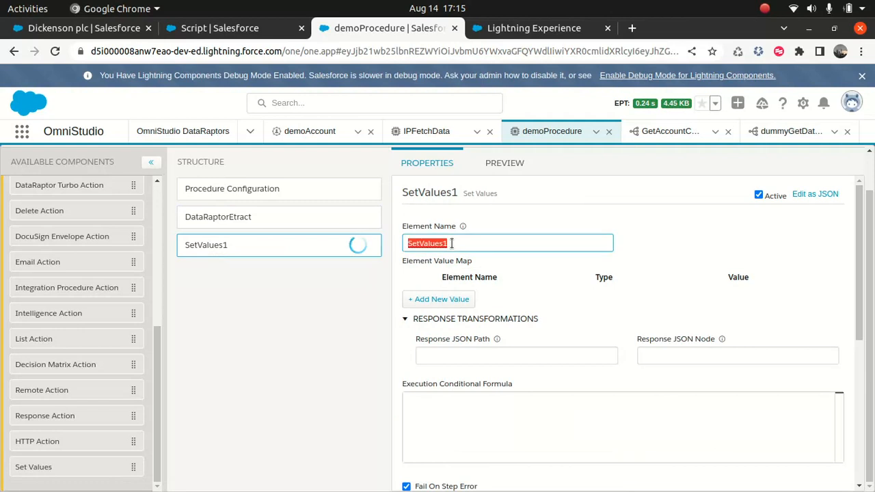
pyautogui.write('setvalue')
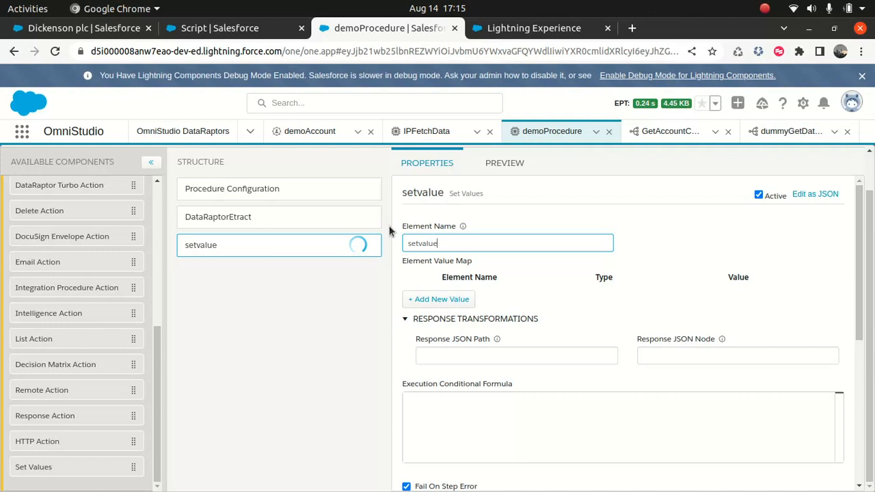
pyautogui.press('BackSpace')
pyautogui.write('e')
pyautogui.click(469, 355)
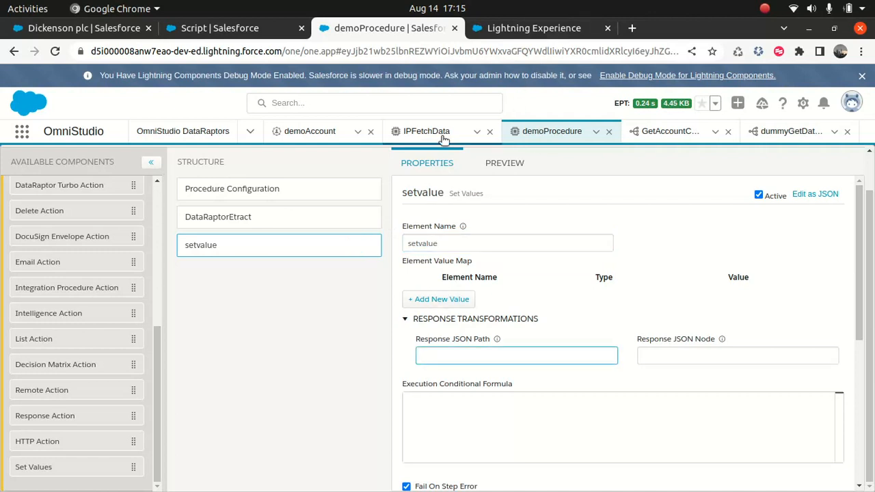
# - Following IPFetchData's SetVal, add a value named Name to setvalue in demoProcedure, and copy the PrimaryContact key from the text editor's JSON
pyautogui.click(426, 131)
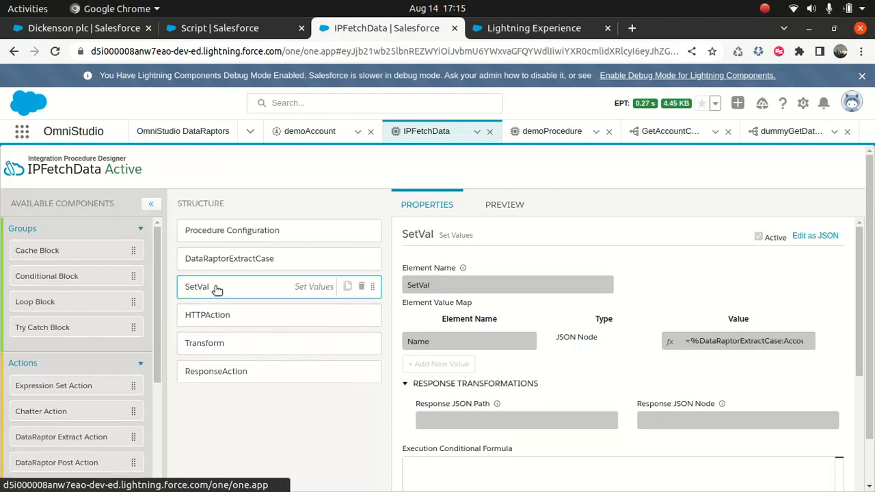
pyautogui.scroll(-1, 426, 303)
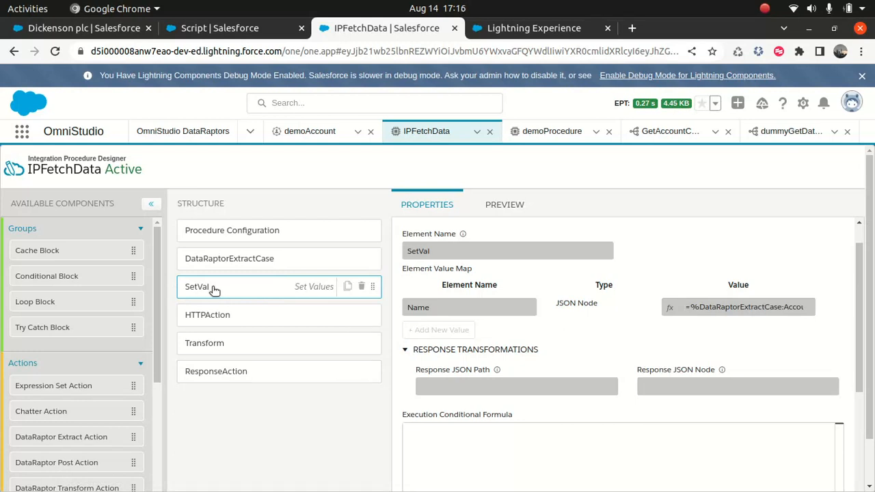
pyautogui.click(538, 134)
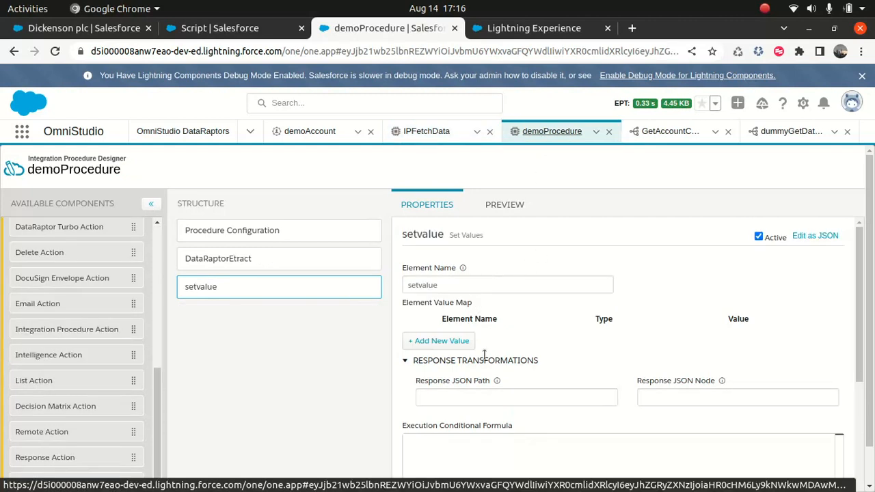
pyautogui.click(451, 342)
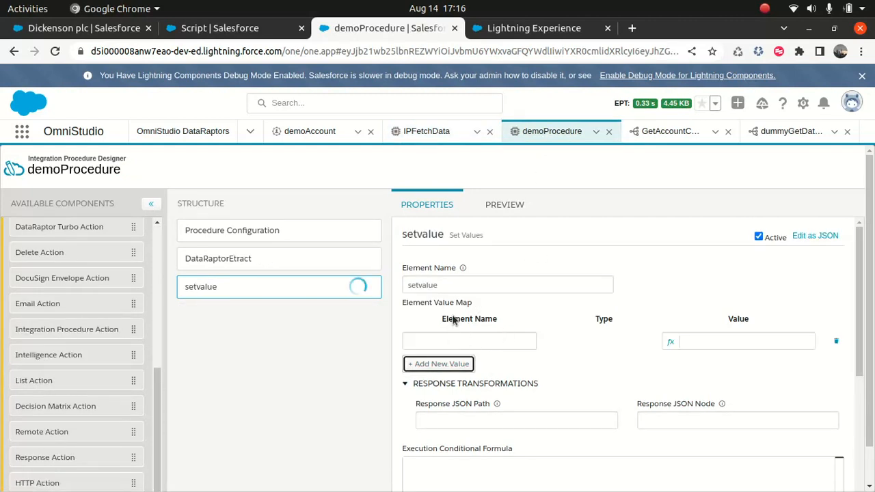
pyautogui.click(465, 341)
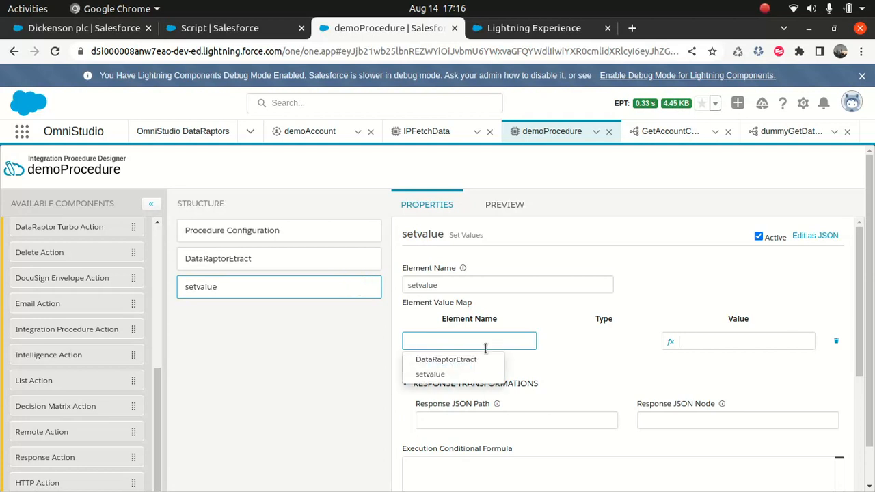
pyautogui.moveTo(532, 490)
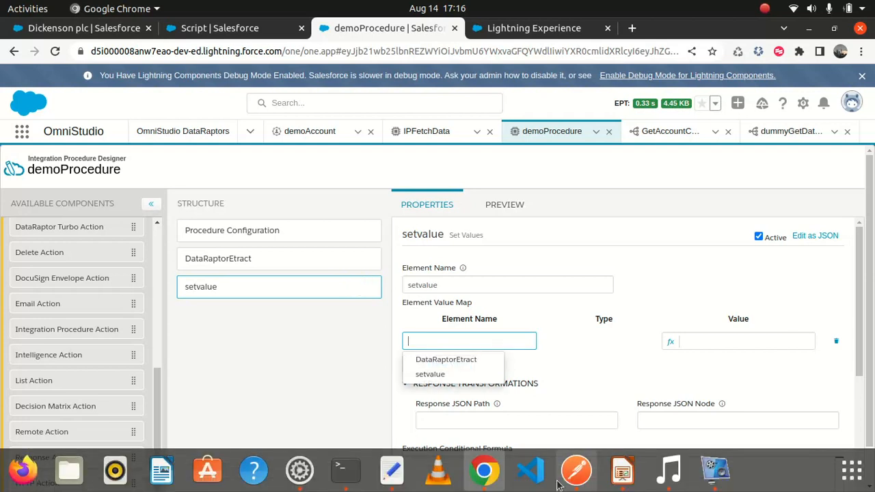
pyautogui.click(392, 470)
pyautogui.doubleClick(91, 146)
pyautogui.hotkey('ctrl', 'c')
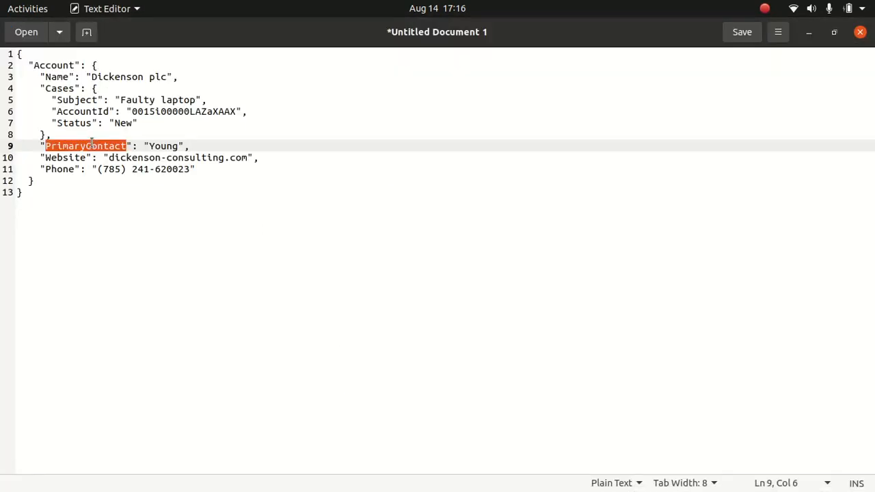
pyautogui.click(810, 32)
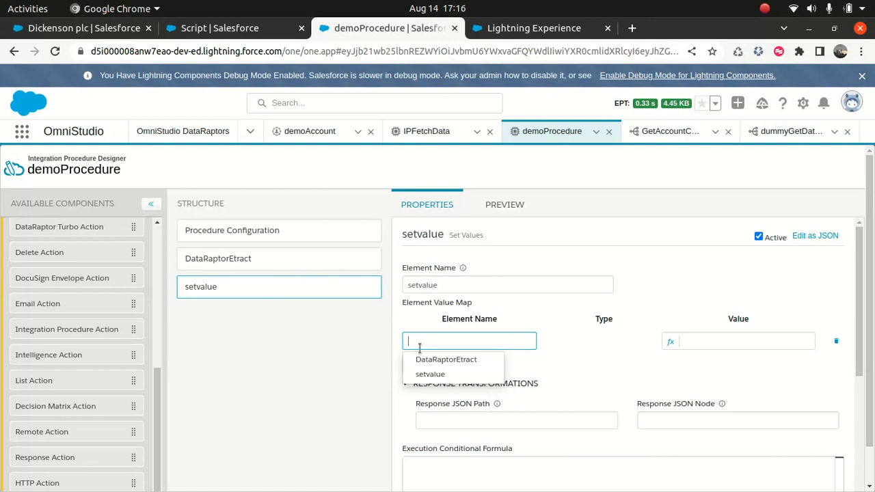
pyautogui.write('Name')
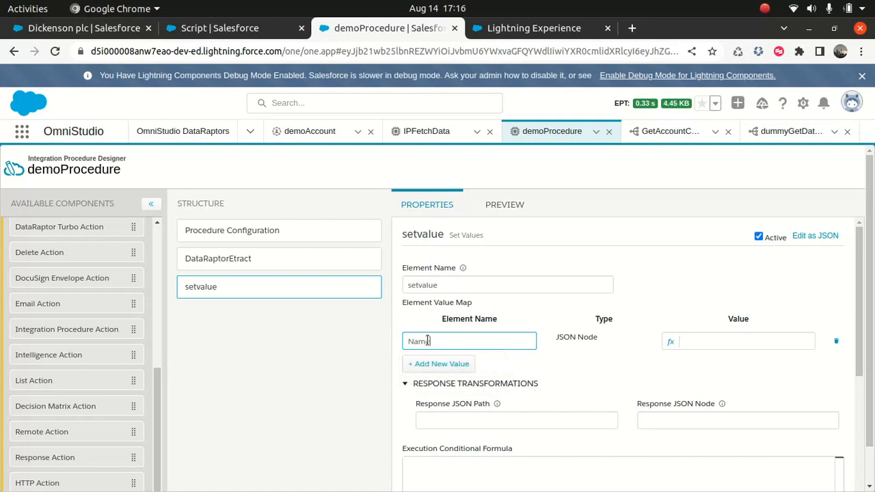
# - Set the value of setvalue's Name element to %Account:PrimaryContact%, using the key copied from the text editor
pyautogui.click(704, 340)
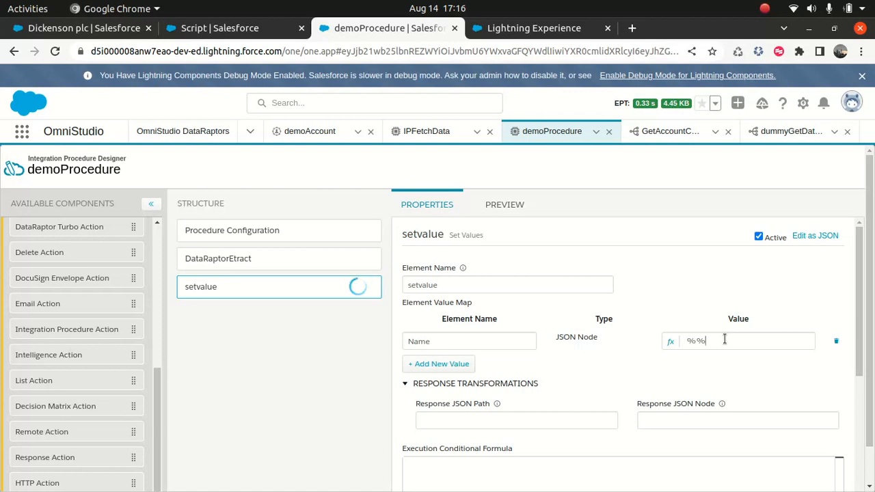
pyautogui.press('Left')
pyautogui.click(230, 262)
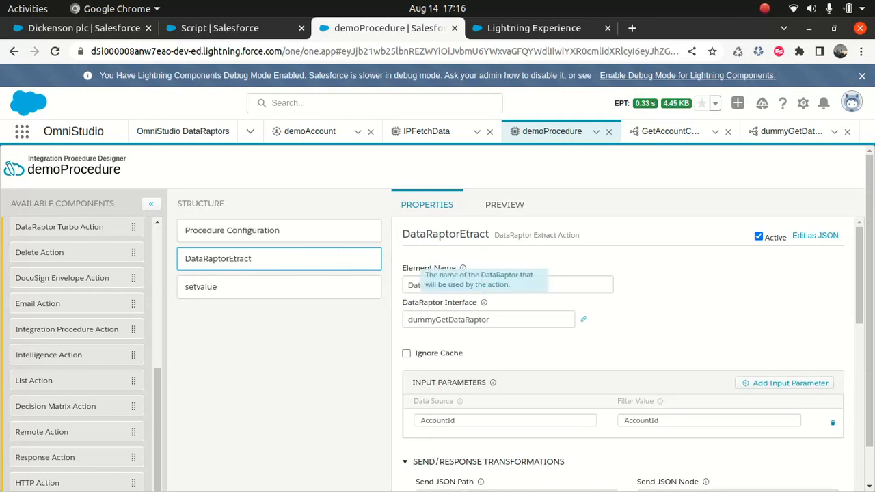
pyautogui.moveTo(538, 488)
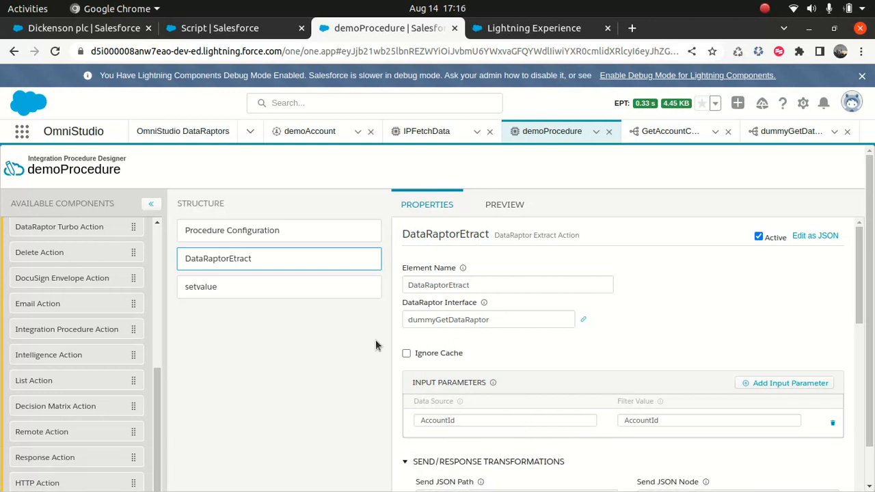
pyautogui.click(230, 287)
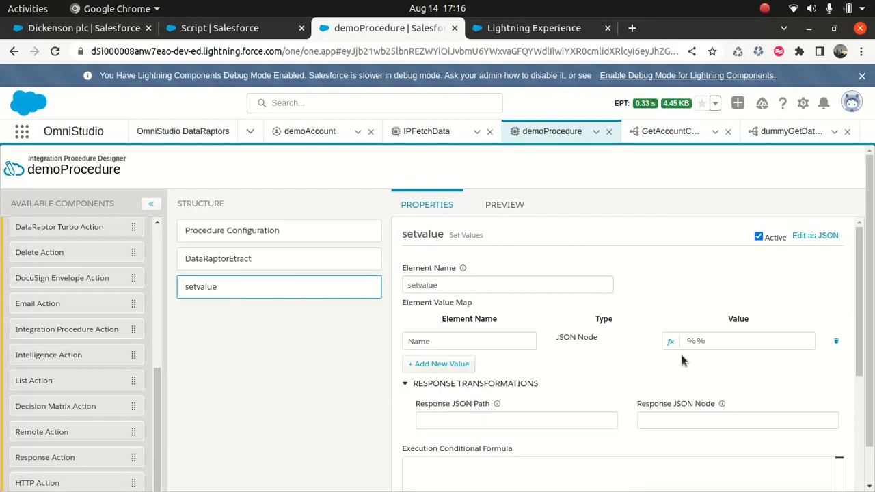
pyautogui.write('Account:')
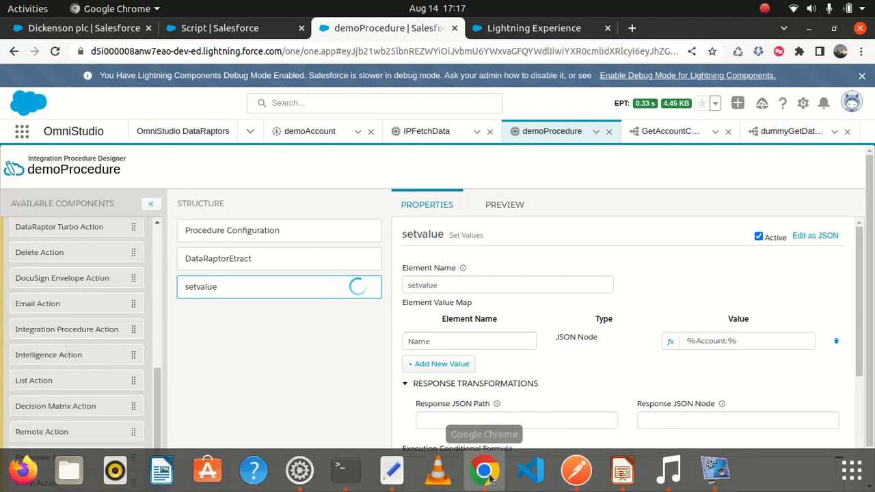
pyautogui.click(392, 471)
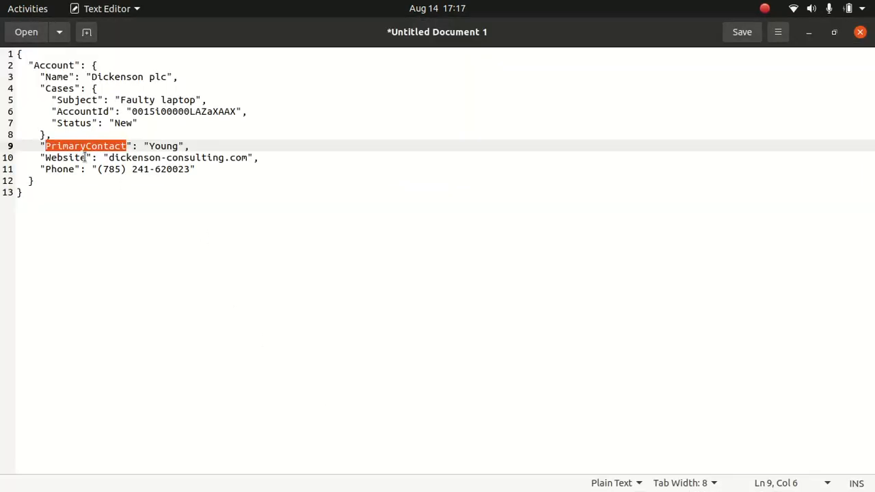
pyautogui.click(809, 32)
pyautogui.hotkey('ctrl', 'v')
pyautogui.click(748, 364)
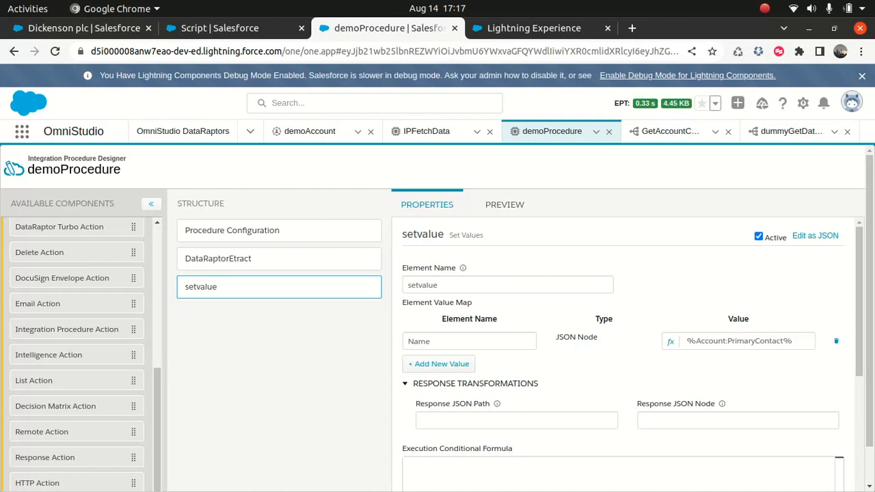
# - Prefix the Name element's value with the extract action's name, making it %DataRaptorEtract:Account:PrimaryContact%
pyautogui.click(225, 268)
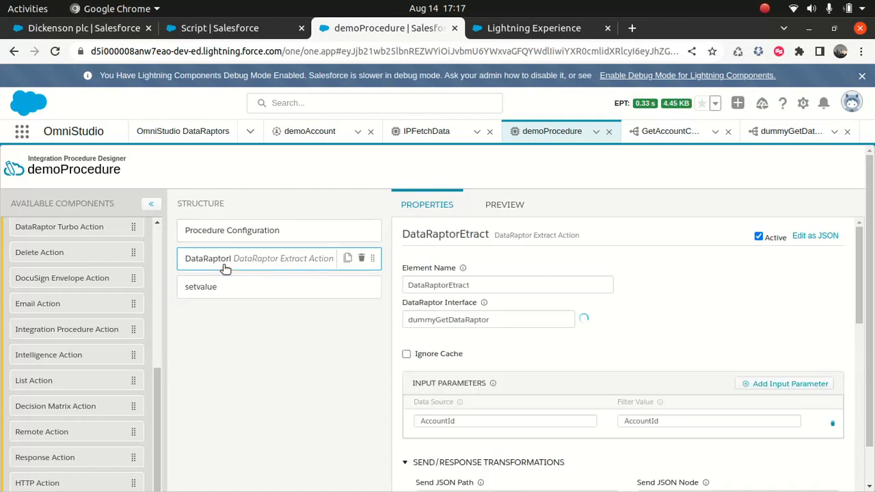
pyautogui.doubleClick(456, 286)
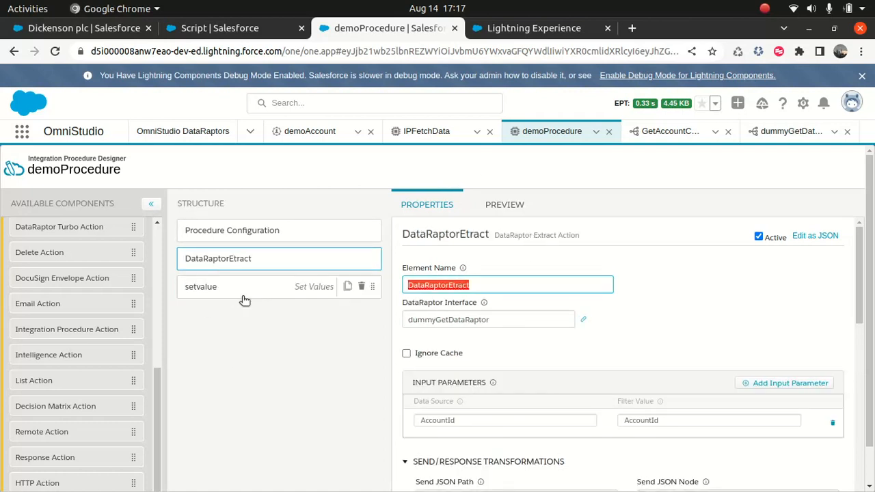
pyautogui.moveTo(244, 296); pyautogui.dragTo(263, 291)
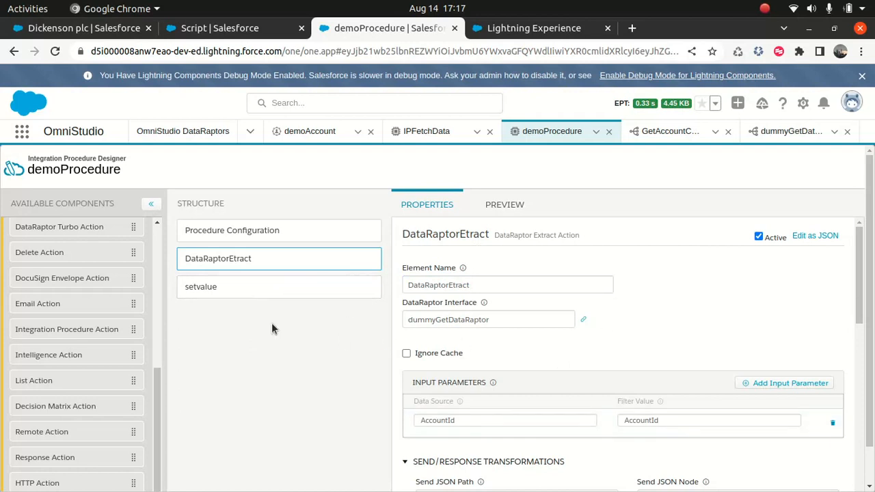
pyautogui.click(206, 287)
pyautogui.click(697, 344)
pyautogui.write('DataRaptorEtract:')
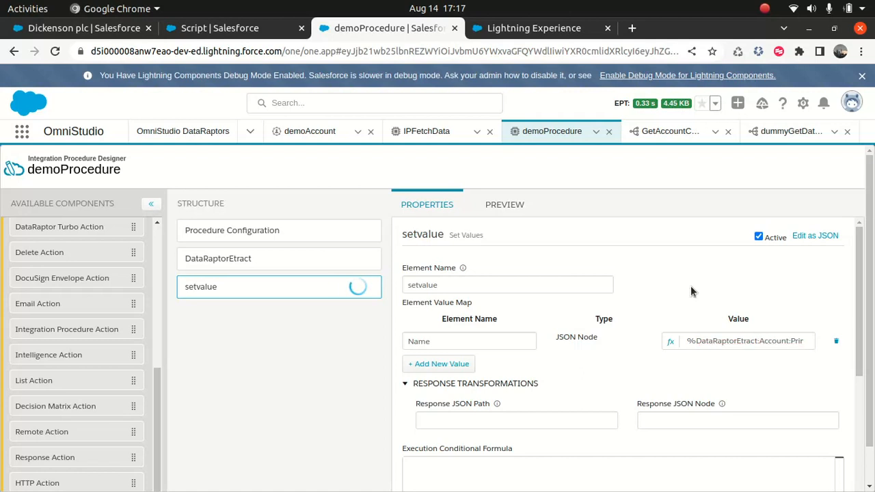
# - Compare setvalue's Name mapping with the SetVal element in IPFetchData and the PrimaryContact key in the text editor's JSON
pyautogui.click(443, 133)
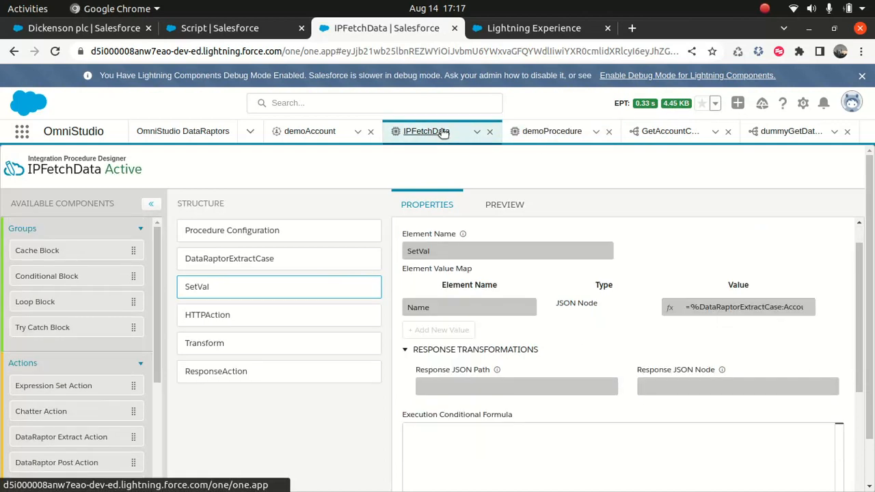
pyautogui.doubleClick(712, 308)
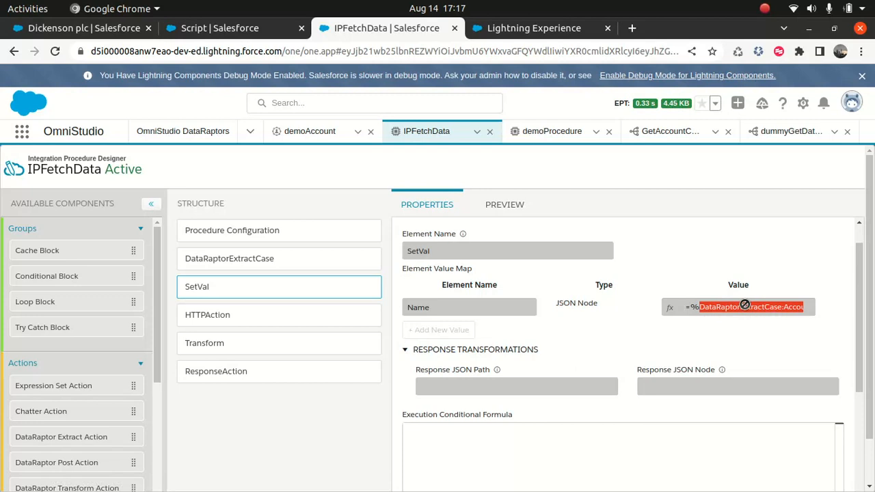
pyautogui.scroll(-3, 646, 329)
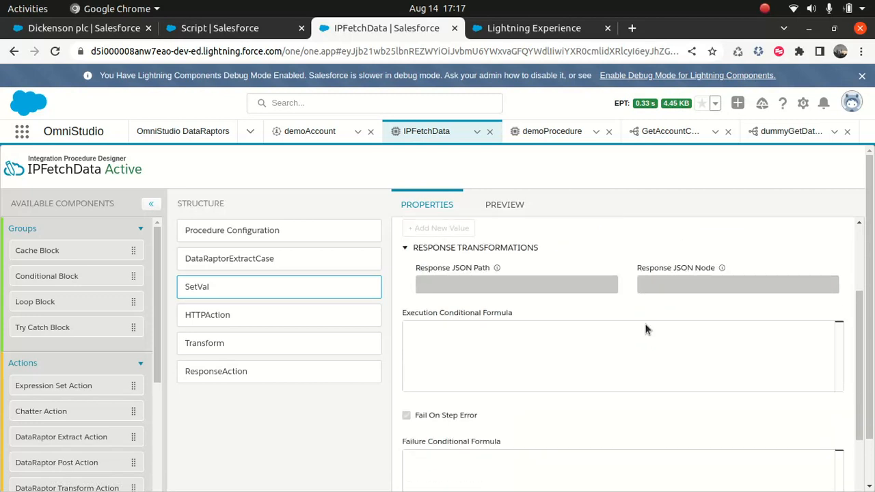
pyautogui.scroll(-5, 646, 327)
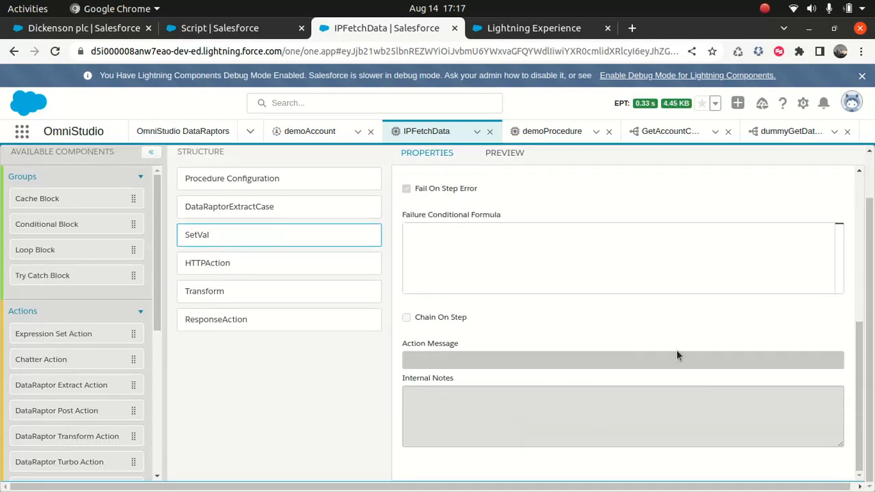
pyautogui.scroll(5, 684, 345)
pyautogui.scroll(2, 660, 245)
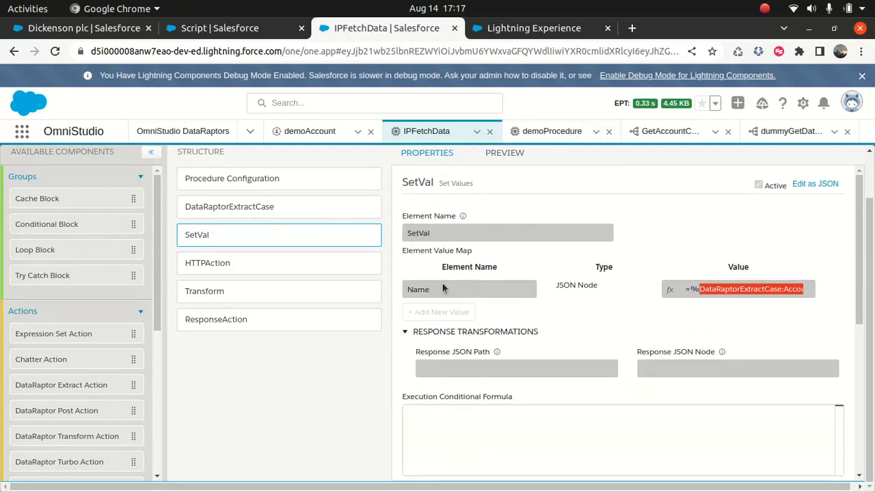
pyautogui.click(552, 131)
pyautogui.click(469, 346)
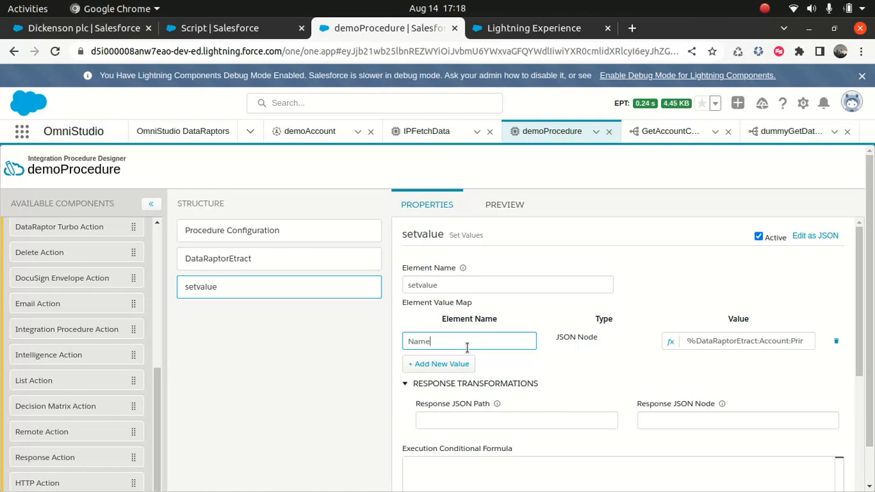
pyautogui.moveTo(483, 490)
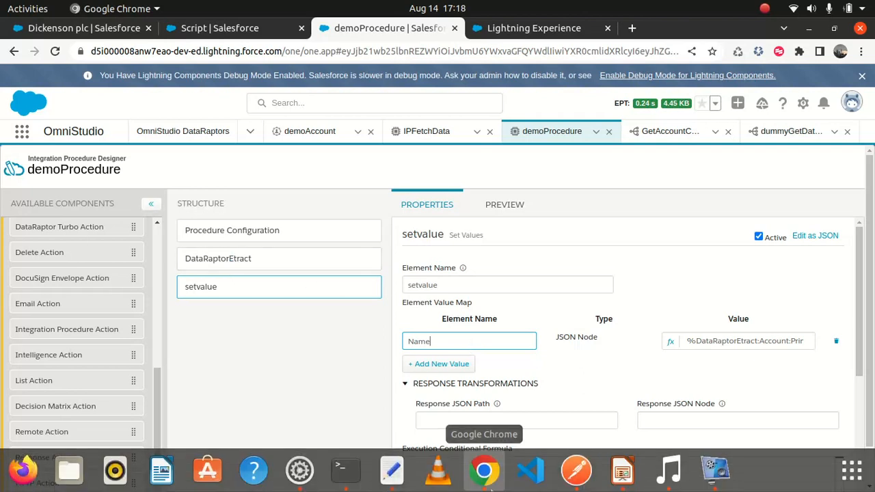
pyautogui.click(391, 470)
pyautogui.hotkey('ctrl', 'a')
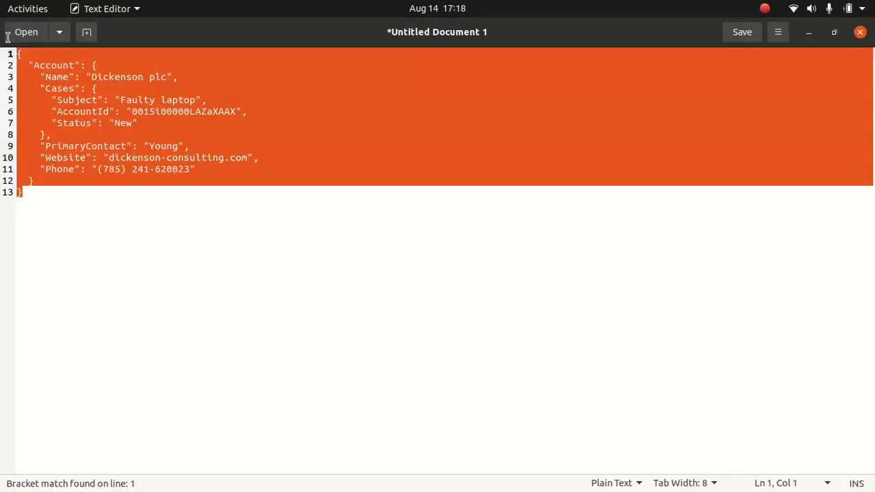
pyautogui.click(264, 258)
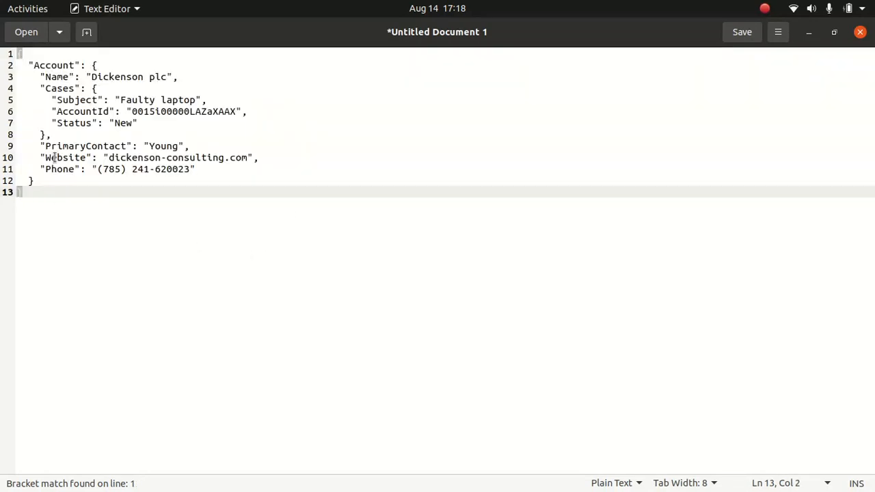
pyautogui.doubleClick(76, 146)
pyautogui.click(809, 32)
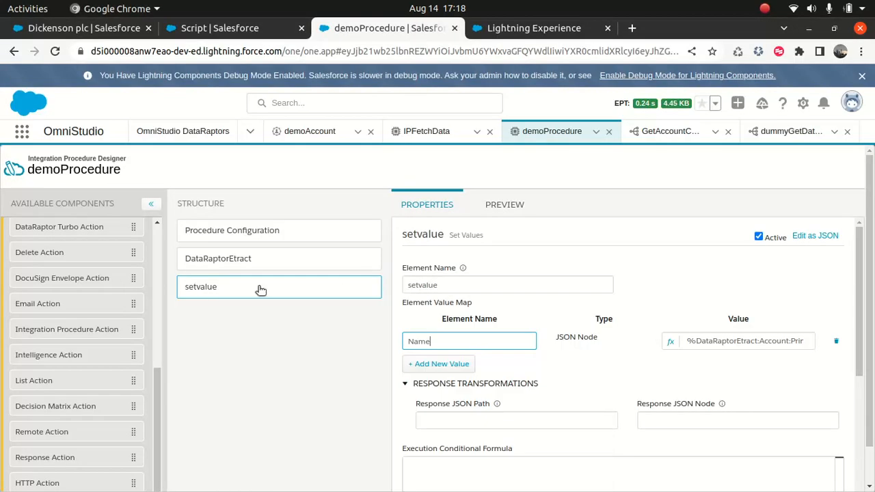
# - Add an HTTP Action below setvalue in demoProcedure and name it httpCode
pyautogui.scroll(-1, 154, 369)
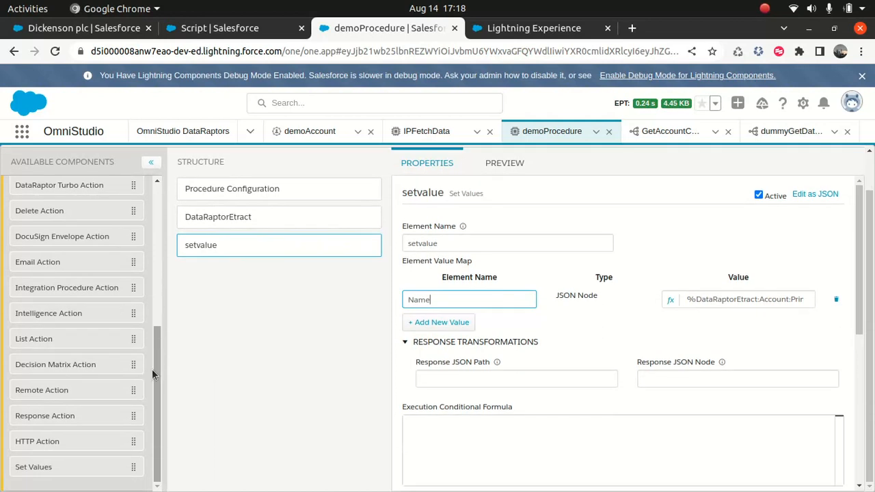
pyautogui.moveTo(36, 439); pyautogui.dragTo(207, 277)
pyautogui.doubleClick(448, 244)
pyautogui.write('httpCode')
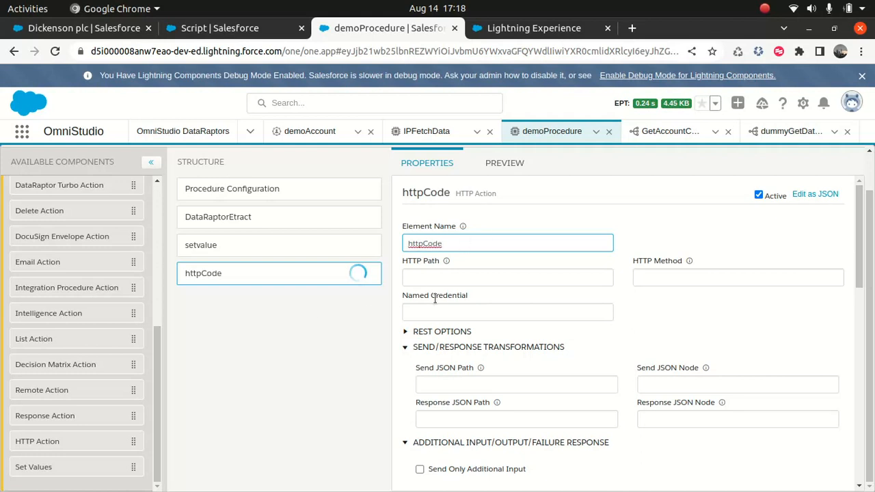
# - Set httpCode's HTTP Path to the full api.nationalize.io request URL copied from the GET request in Postman
pyautogui.click(504, 273)
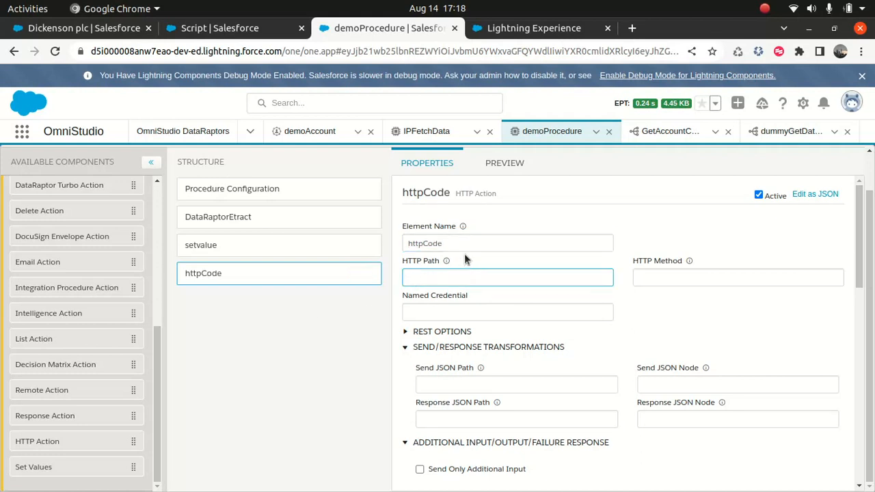
pyautogui.moveTo(623, 489)
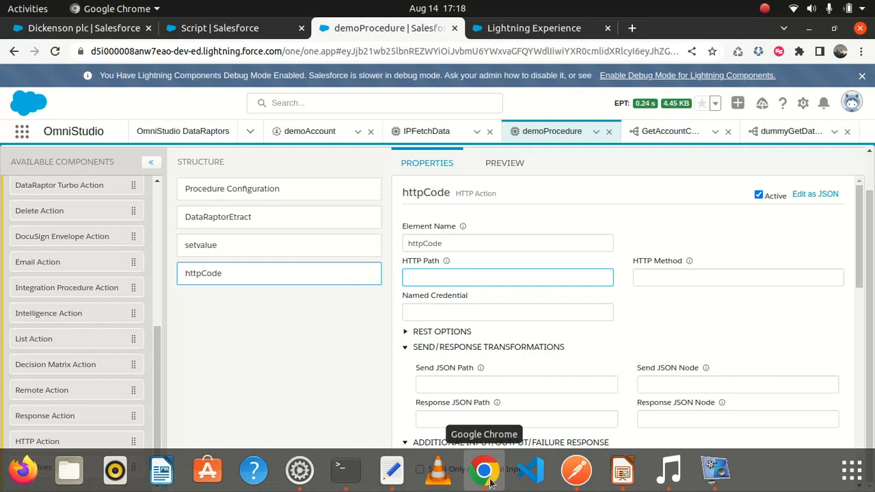
pyautogui.click(576, 470)
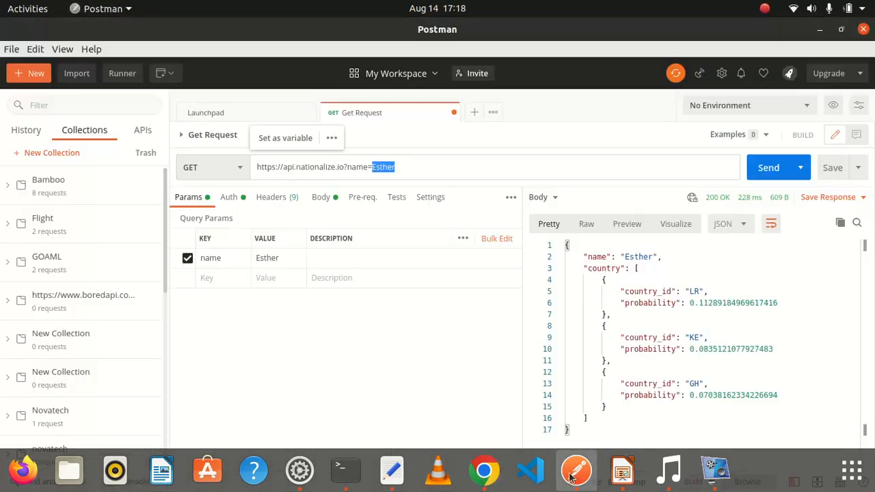
pyautogui.click(425, 171)
pyautogui.moveTo(421, 170); pyautogui.dragTo(256, 167)
pyautogui.hotkey('ctrl', 'c')
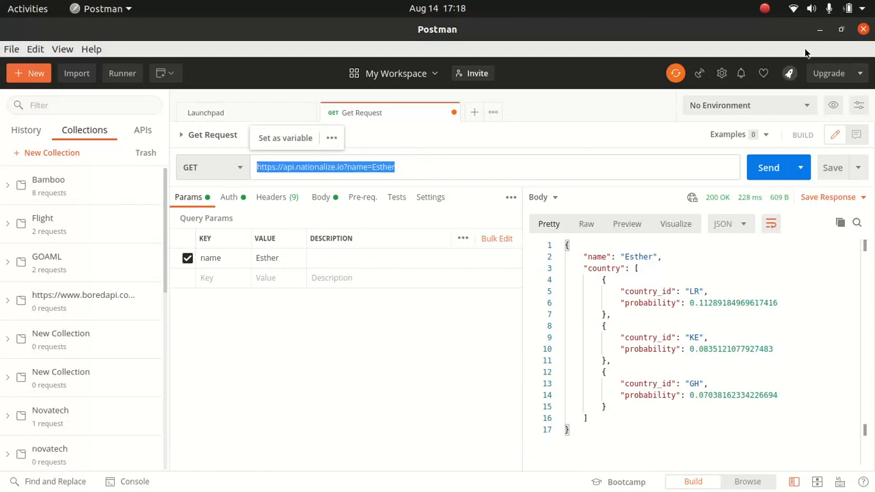
pyautogui.click(820, 29)
pyautogui.hotkey('ctrl', 'v')
pyautogui.click(677, 289)
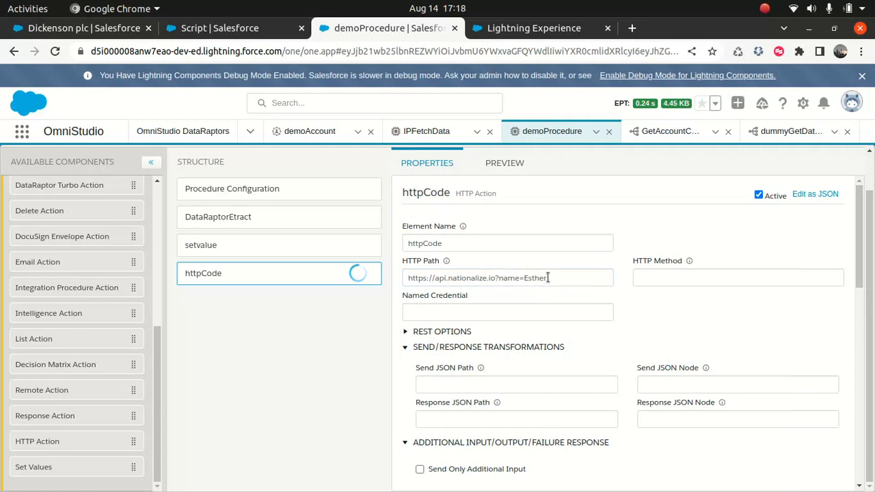
# - Set httpCode's HTTP Method to GET
pyautogui.moveTo(526, 482)
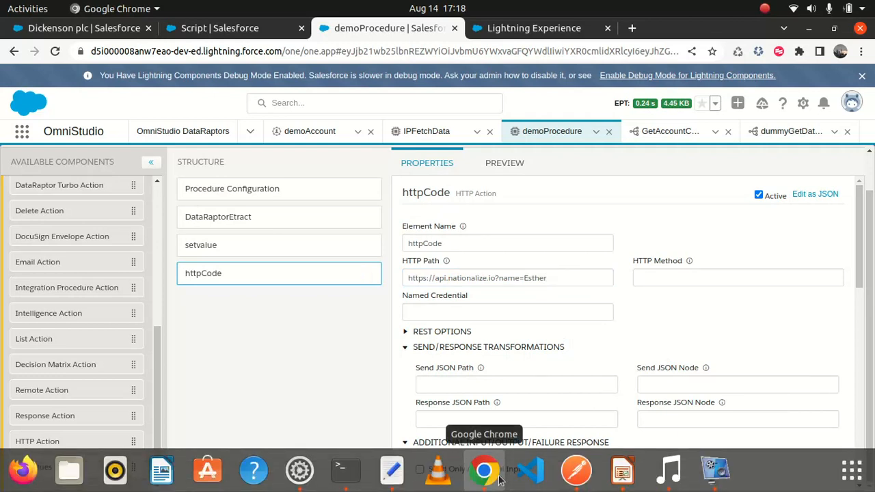
pyautogui.click(667, 274)
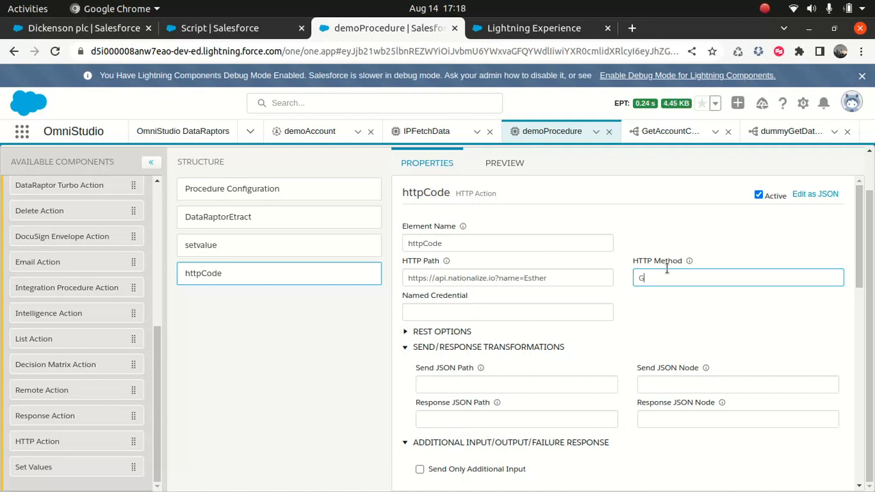
pyautogui.write('GET')
# - Replace the fixed name value in httpCode's HTTP Path with the merge field %Name%
pyautogui.click(578, 277)
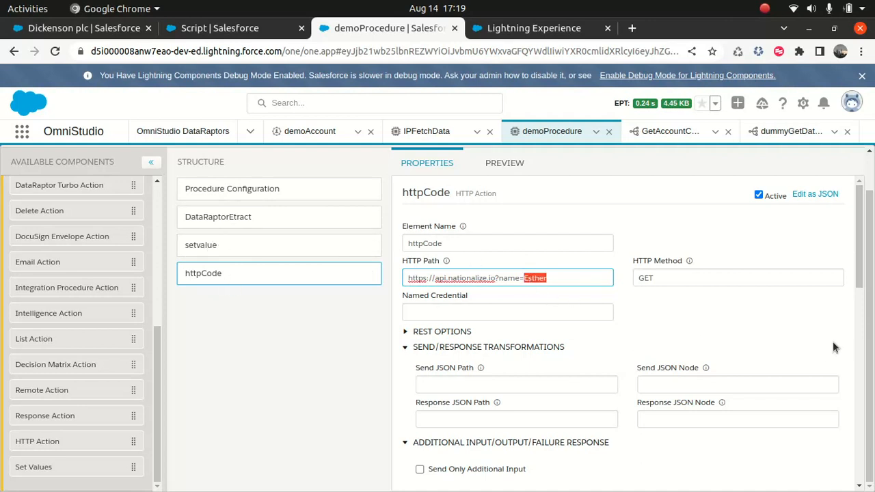
pyautogui.press('BackSpace')
pyautogui.write('%%')
pyautogui.click(233, 255)
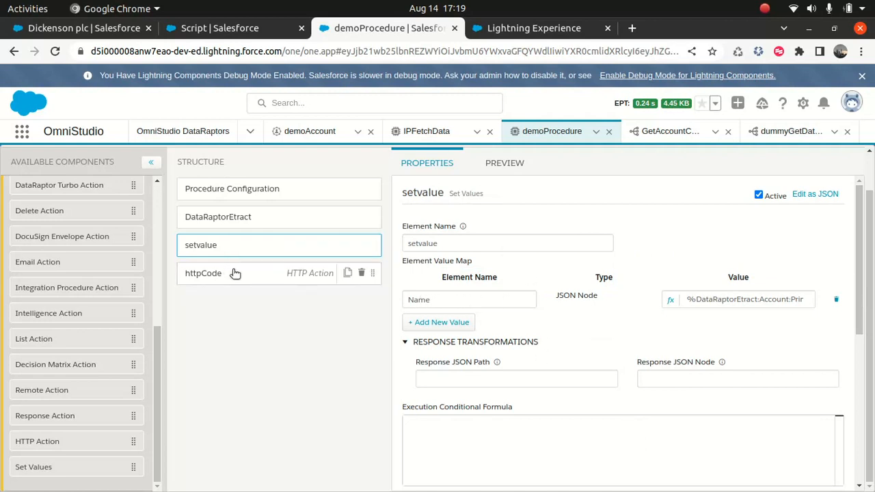
pyautogui.click(234, 273)
pyautogui.click(536, 277)
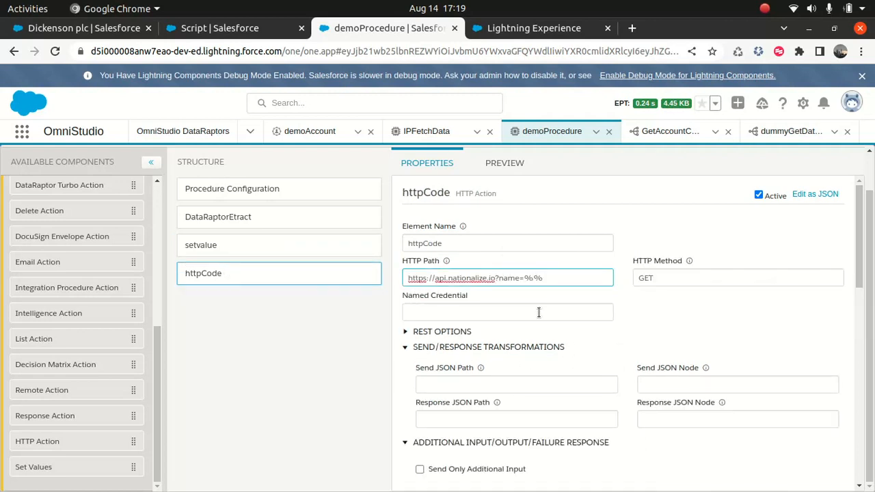
pyautogui.write('nAME')
pyautogui.press('BackSpace')
pyautogui.press('BackSpace')
pyautogui.press('BackSpace')
pyautogui.press('BackSpace')
pyautogui.write('Name')
# - Prefix the merge field in httpCode's HTTP Path with the Set Values element's name, making it %setvalue:Name%
pyautogui.click(231, 245)
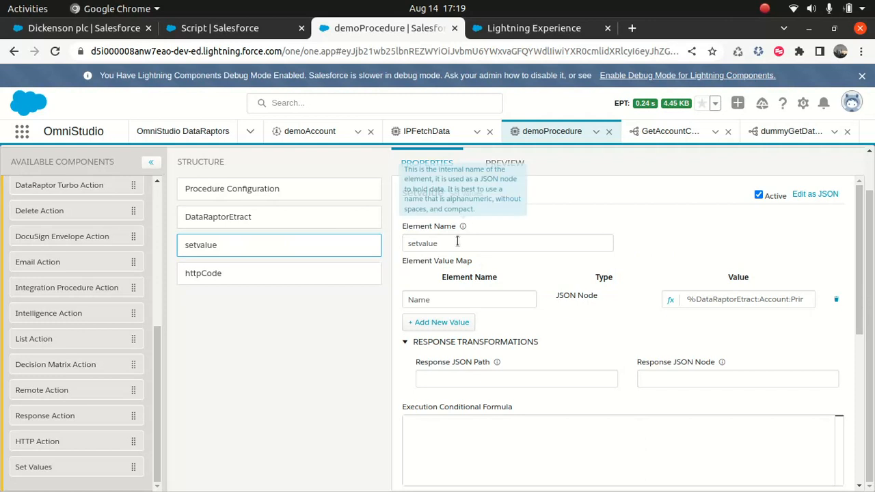
pyautogui.click(231, 274)
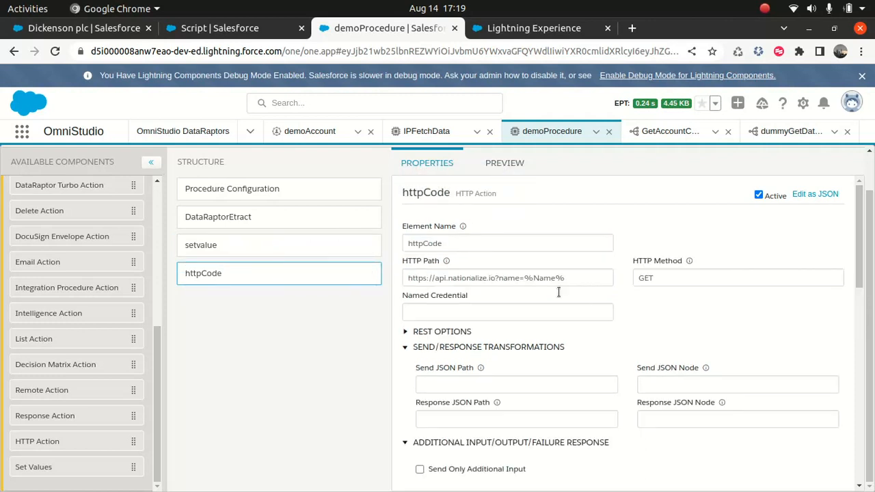
pyautogui.click(533, 278)
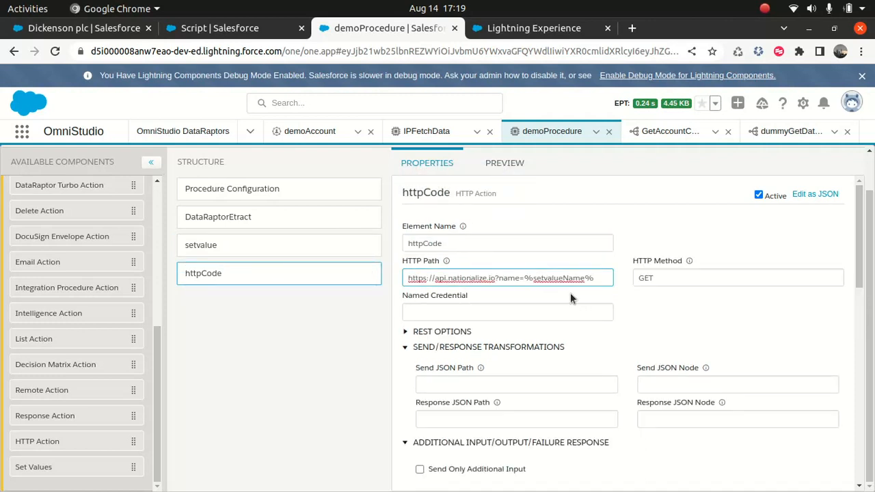
pyautogui.write(':')
pyautogui.click(290, 350)
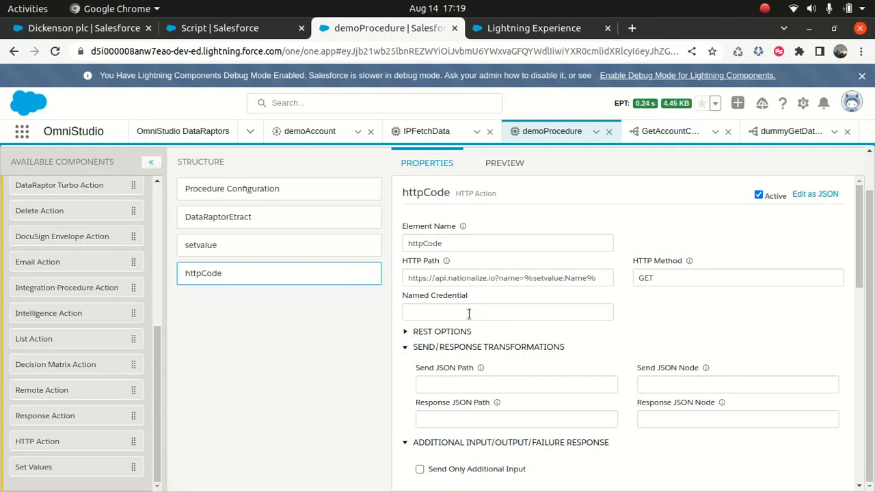
# - Open Salesforce Setup from the Dickenson plc account page
pyautogui.click(195, 30)
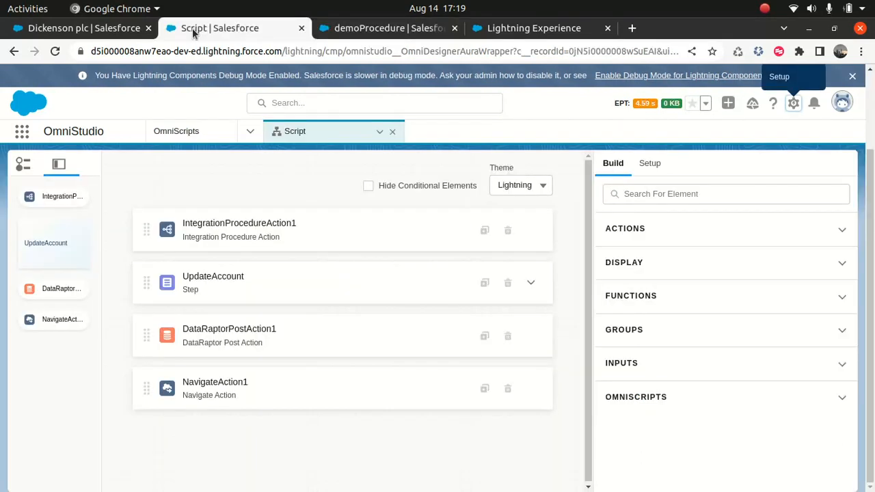
pyautogui.click(121, 29)
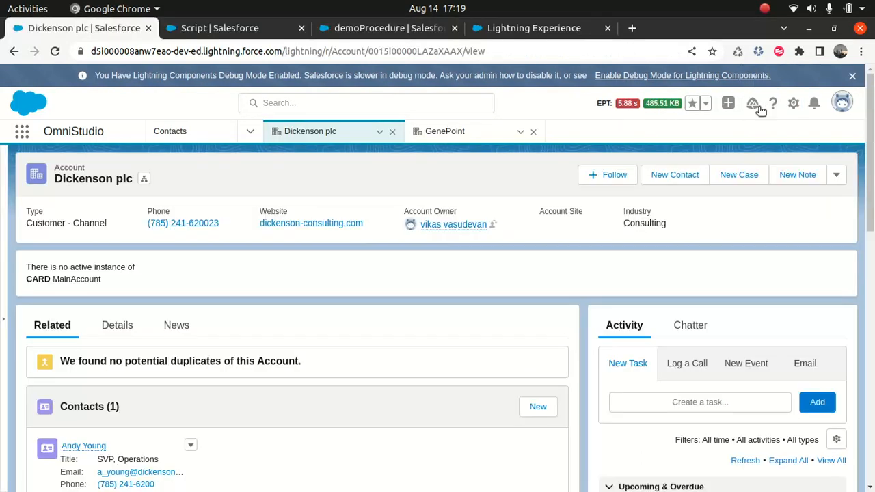
pyautogui.click(795, 104)
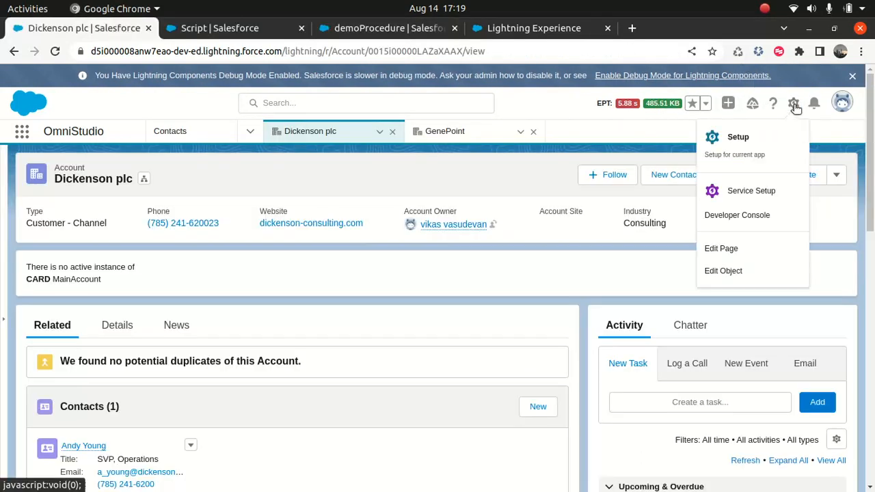
pyautogui.click(742, 151)
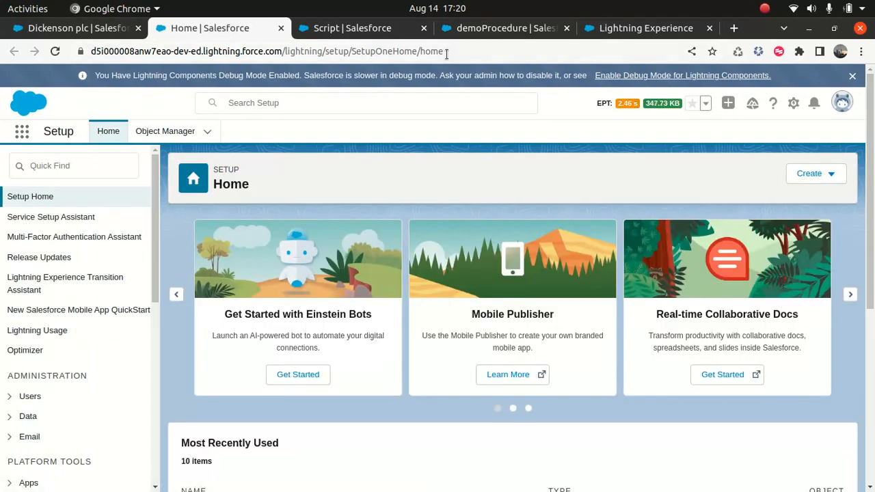
# - Search Setup for "name" and open the Named Credentials page
pyautogui.click(492, 28)
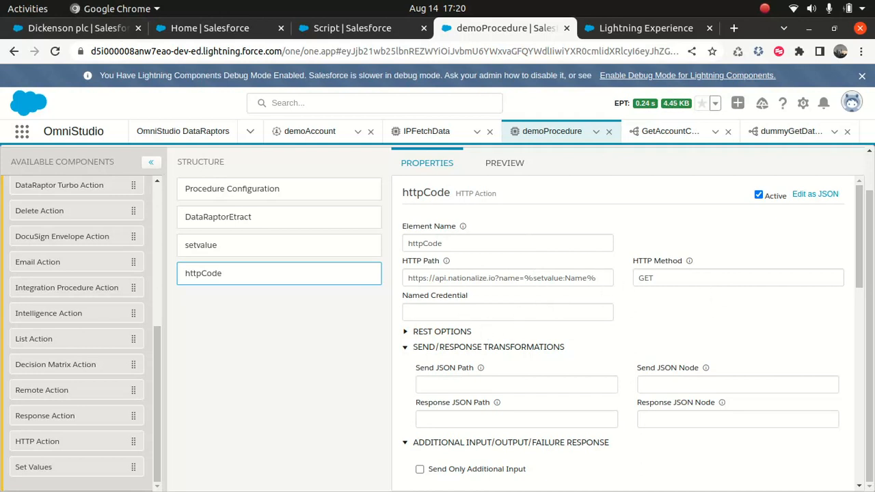
pyautogui.click(348, 36)
pyautogui.click(205, 26)
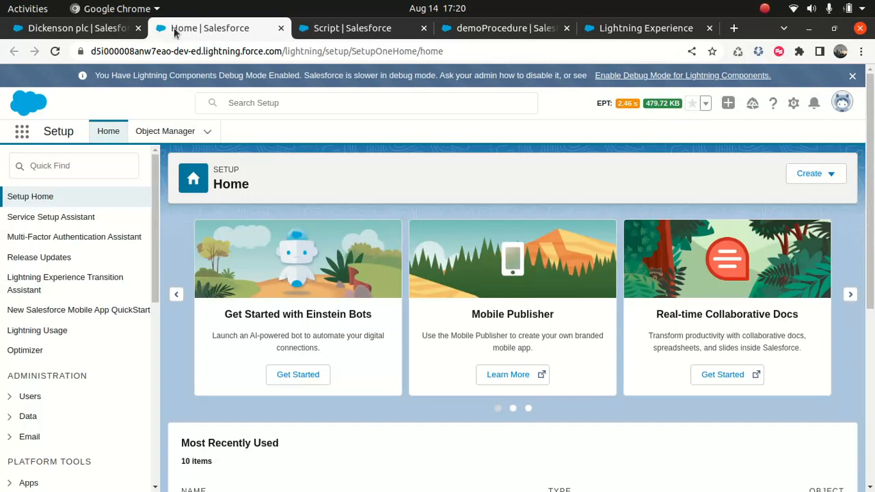
pyautogui.click(69, 165)
pyautogui.write('name')
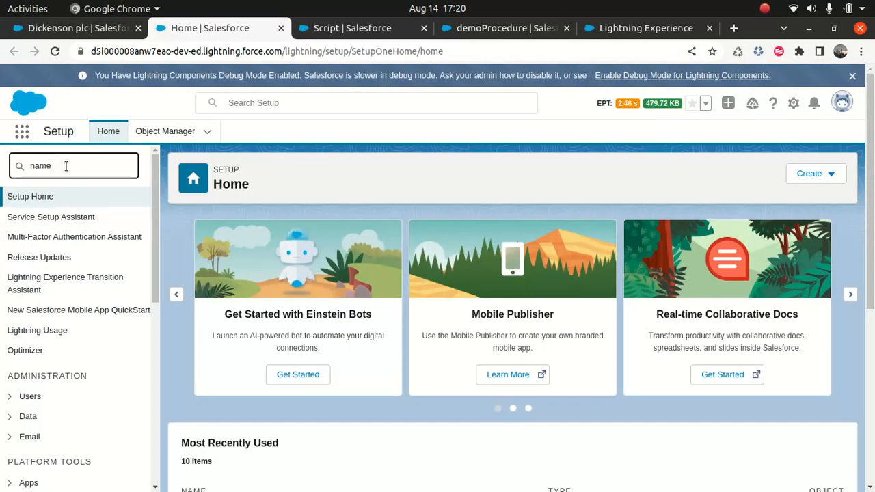
pyautogui.click(89, 262)
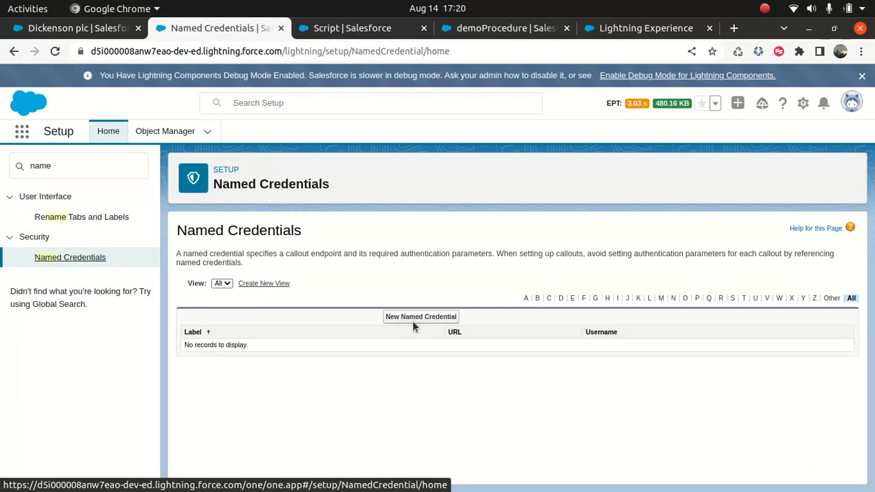
# - Start a new named credential, choose Named Principal as its Identity Type, and look through the Authentication Protocol options
pyautogui.click(413, 319)
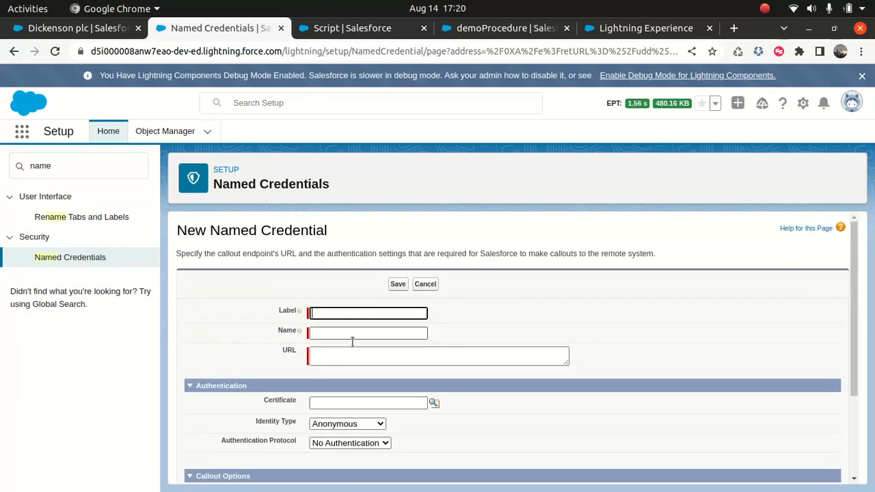
pyautogui.click(355, 426)
pyautogui.click(360, 446)
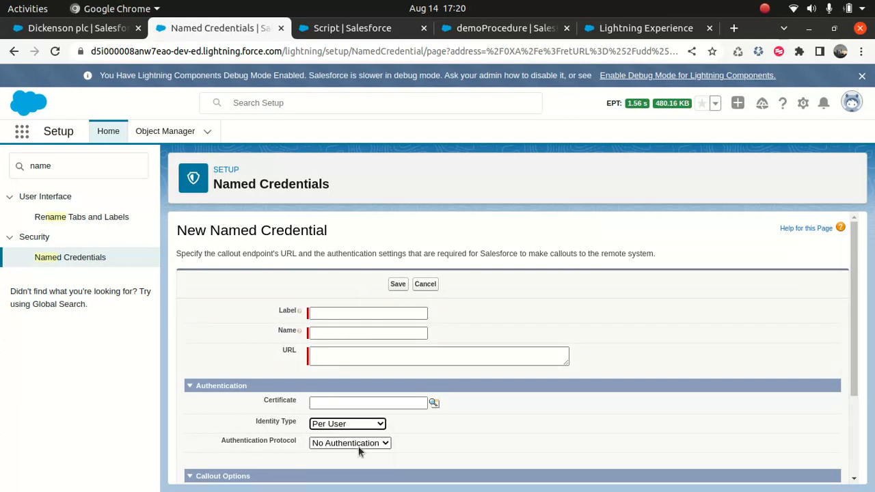
pyautogui.click(359, 414)
pyautogui.click(348, 447)
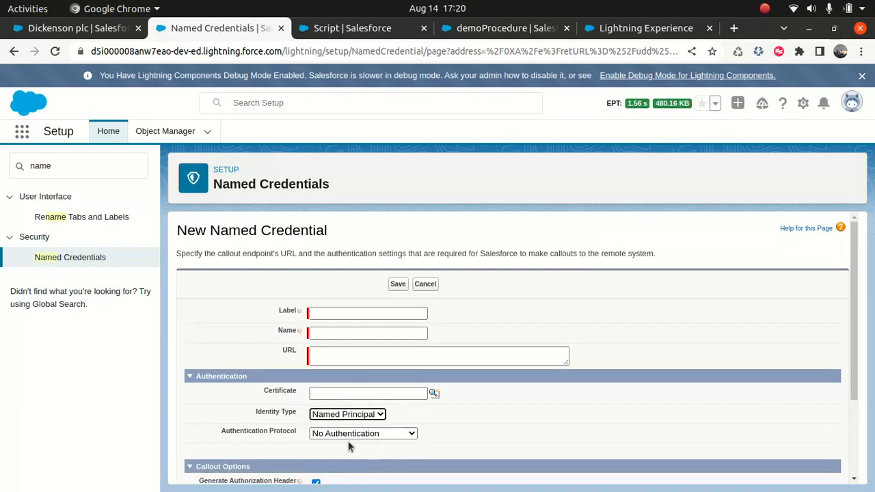
pyautogui.click(349, 434)
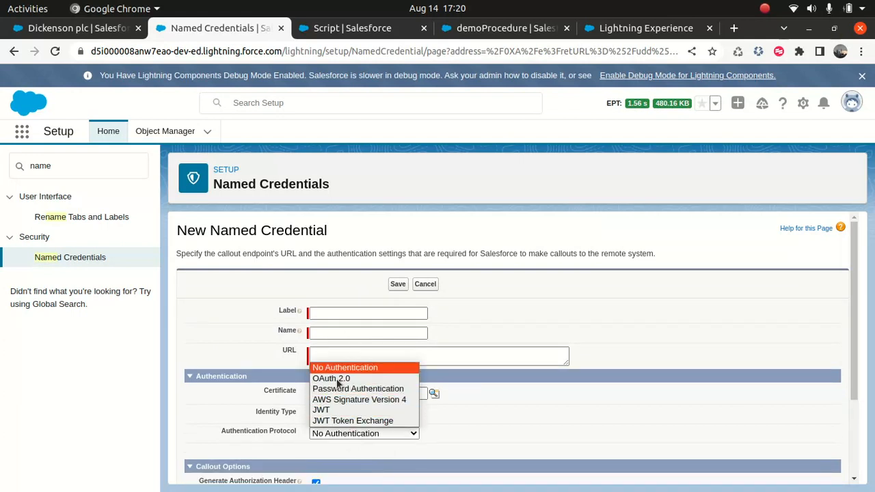
pyautogui.click(265, 295)
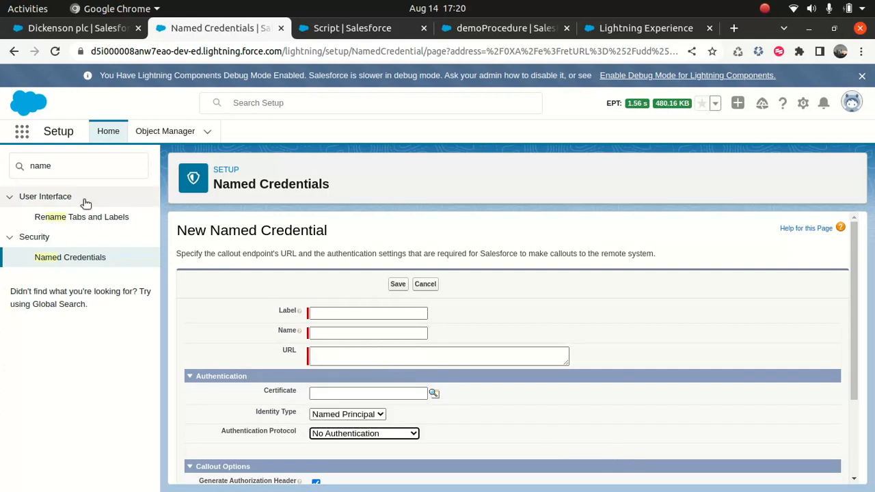
# - Search Setup for "auth" to find the authentication provider pages
pyautogui.doubleClick(67, 161)
pyautogui.click(69, 162)
pyautogui.press('BackSpace')
pyautogui.press('BackSpace')
pyautogui.write('auth')
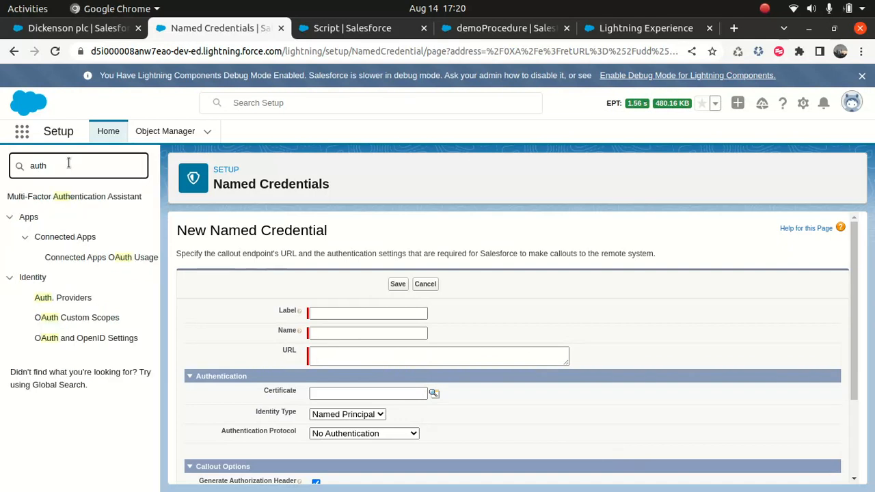
pyautogui.click(221, 293)
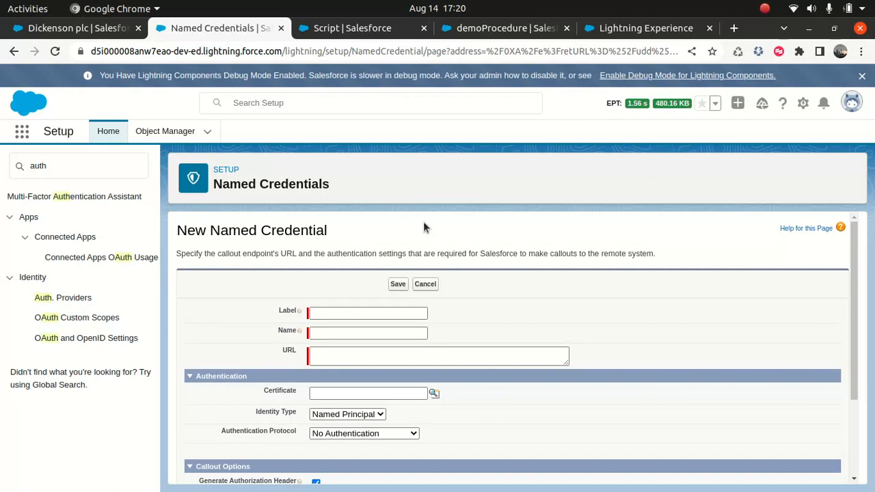
# - Compare httpCode's HTTP settings in demoProcedure with the nationalize.io request and response in Postman
pyautogui.click(506, 28)
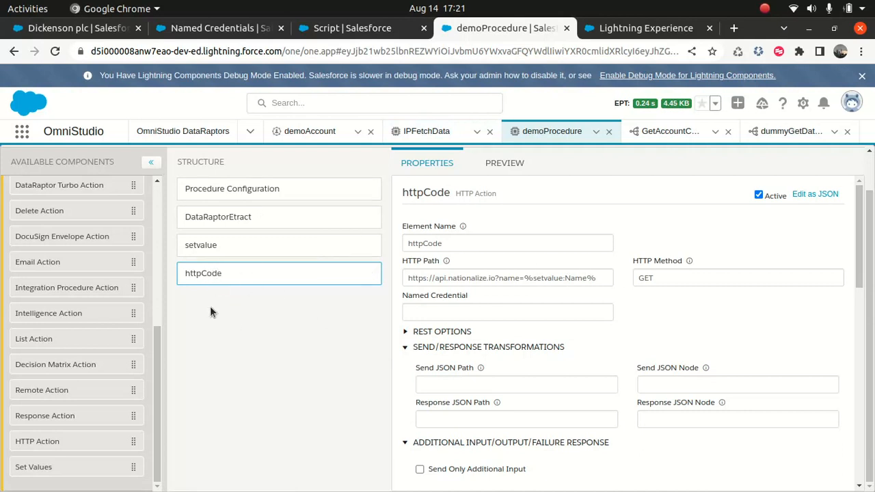
pyautogui.moveTo(511, 490)
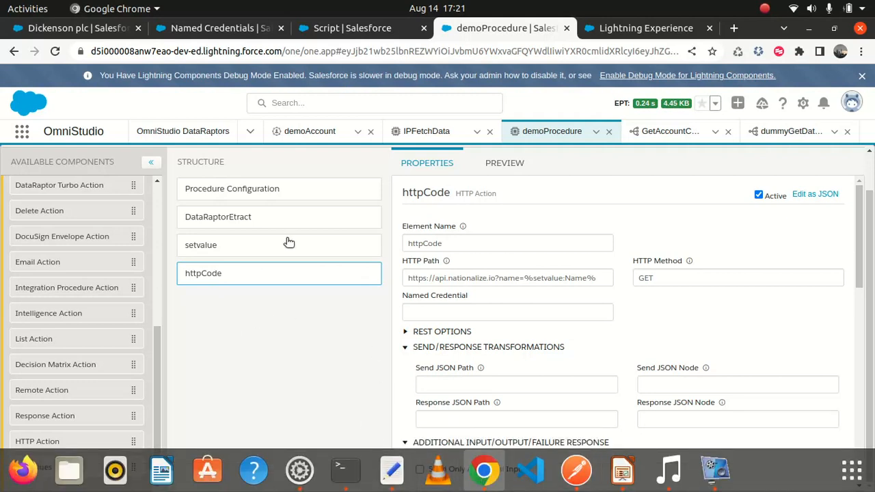
pyautogui.click(577, 471)
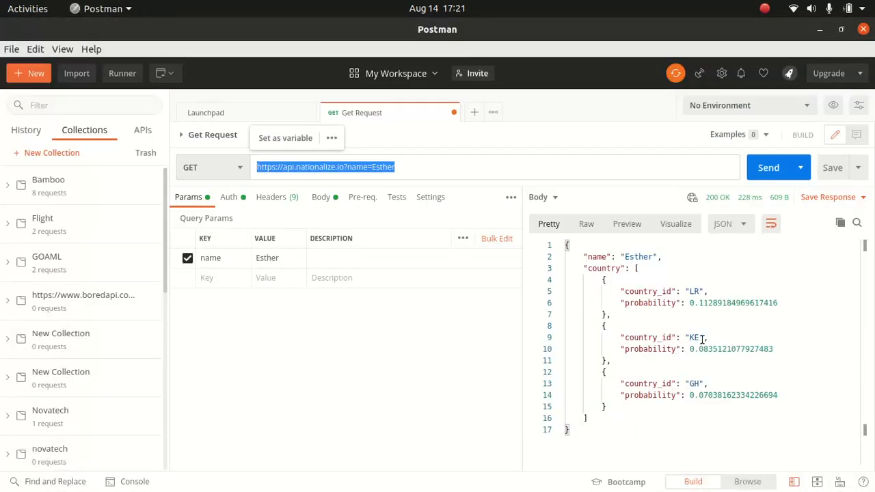
pyautogui.click(823, 30)
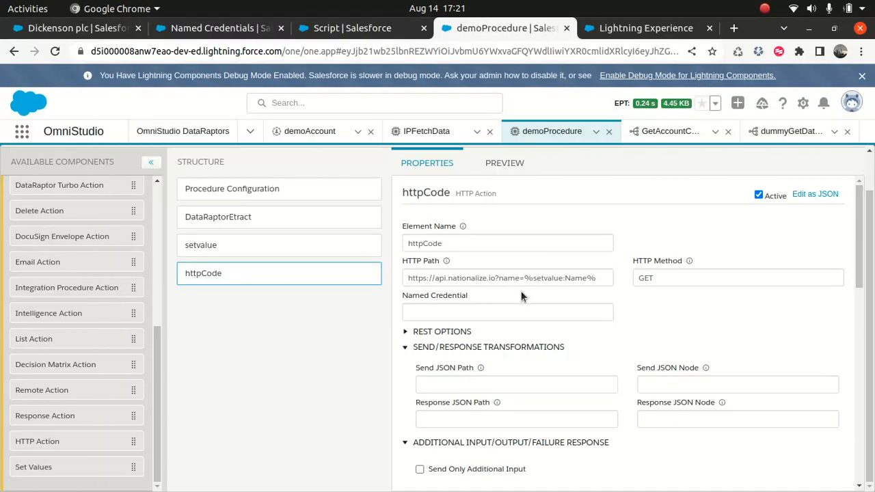
# - Execute the IPFetchData preview with its existing AccountId input and examine the HTTPActionDebug output in the debug log
pyautogui.click(444, 135)
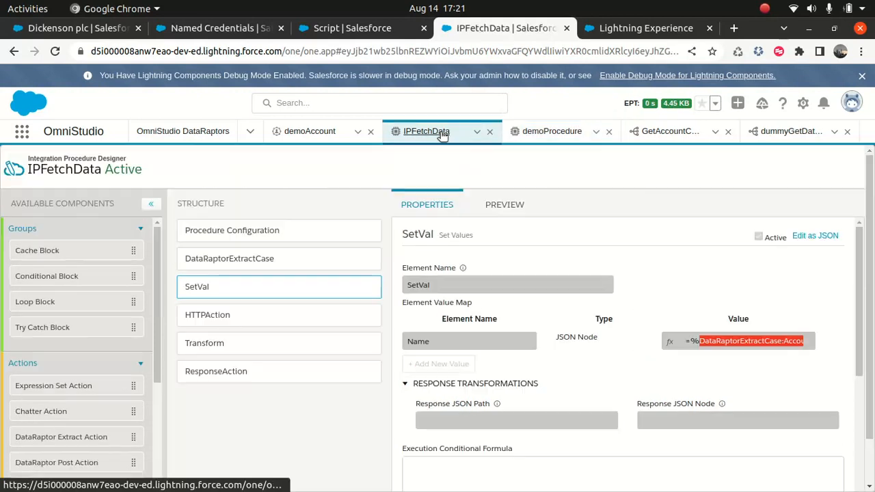
pyautogui.click(511, 206)
pyautogui.scroll(-2, 116, 308)
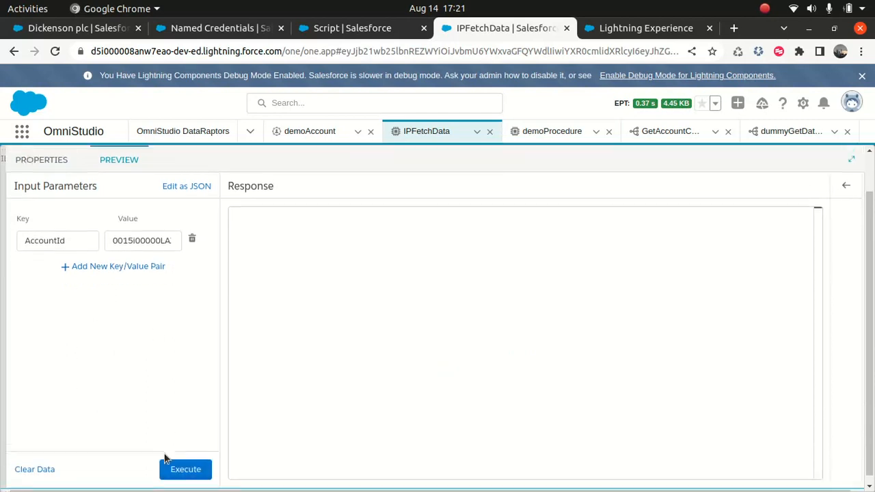
pyautogui.click(184, 467)
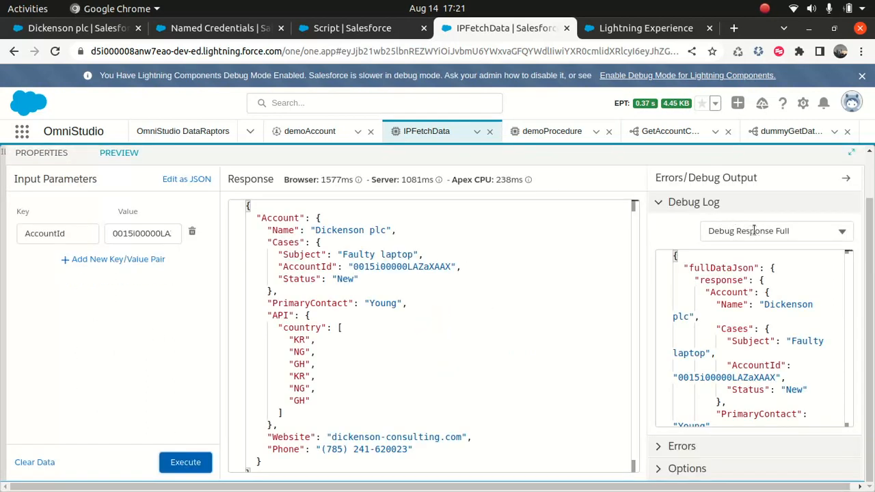
pyautogui.click(752, 229)
pyautogui.scroll(-3, 783, 383)
pyautogui.scroll(-2, 788, 366)
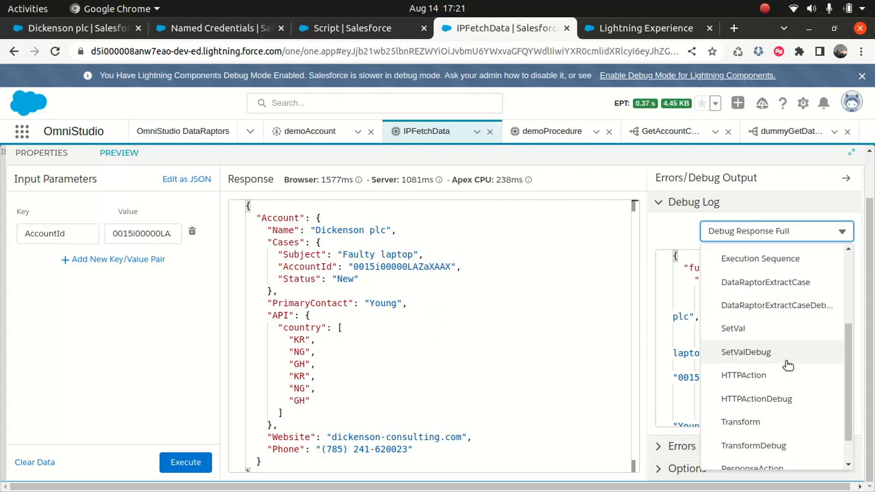
pyautogui.click(766, 402)
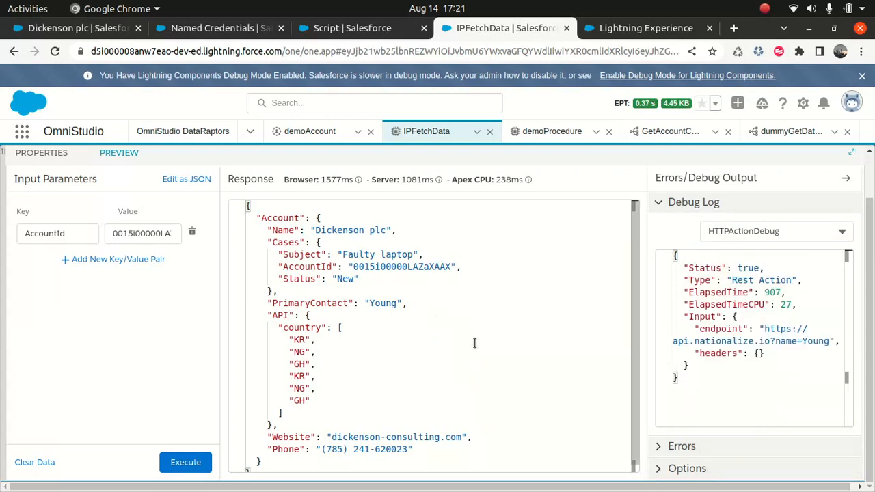
pyautogui.click(439, 341)
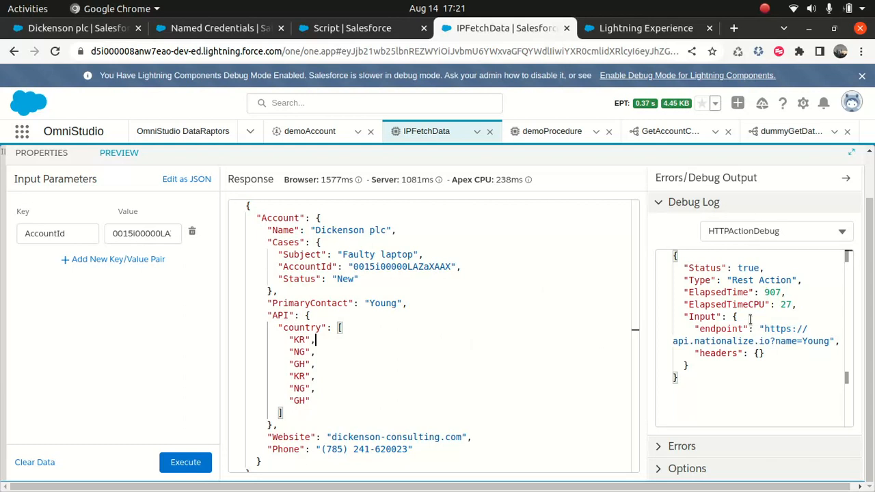
# - Copy the full HTTPAction debug output into the untitled Text Editor document, below the Account JSON with blank lines between
pyautogui.click(776, 231)
pyautogui.click(747, 377)
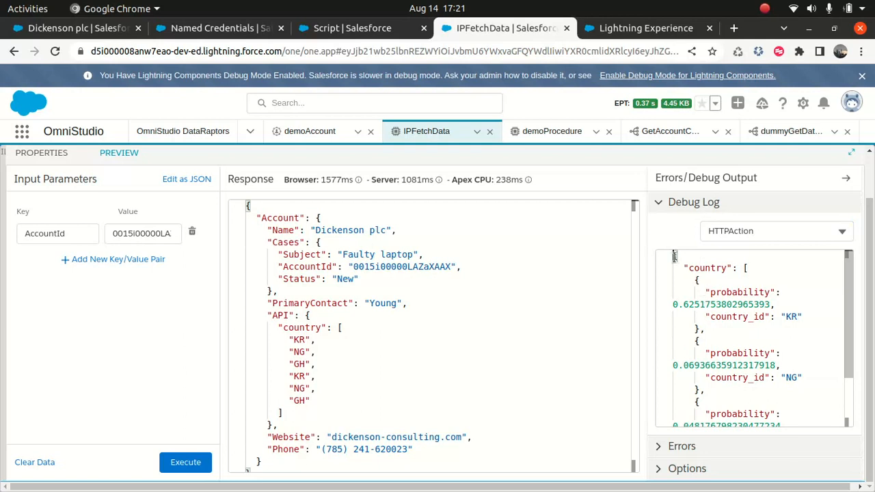
pyautogui.moveTo(674, 255); pyautogui.dragTo(676, 419)
pyautogui.hotkey('ctrl', 'c')
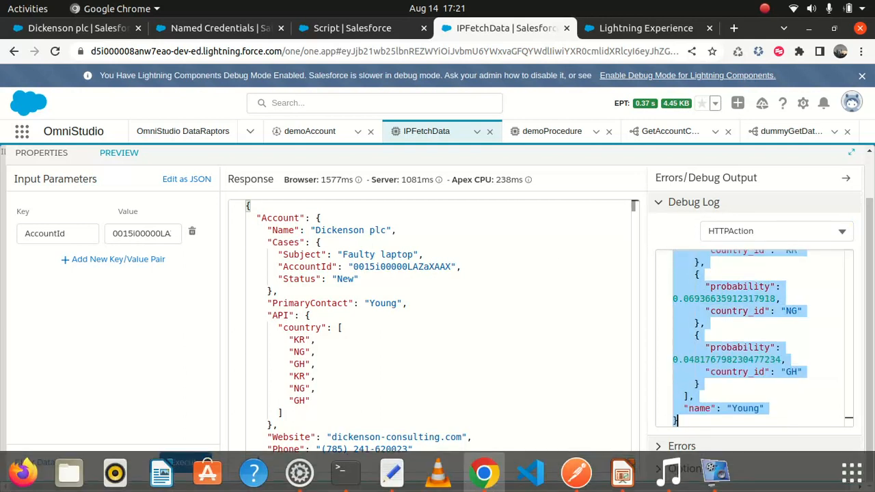
pyautogui.click(392, 470)
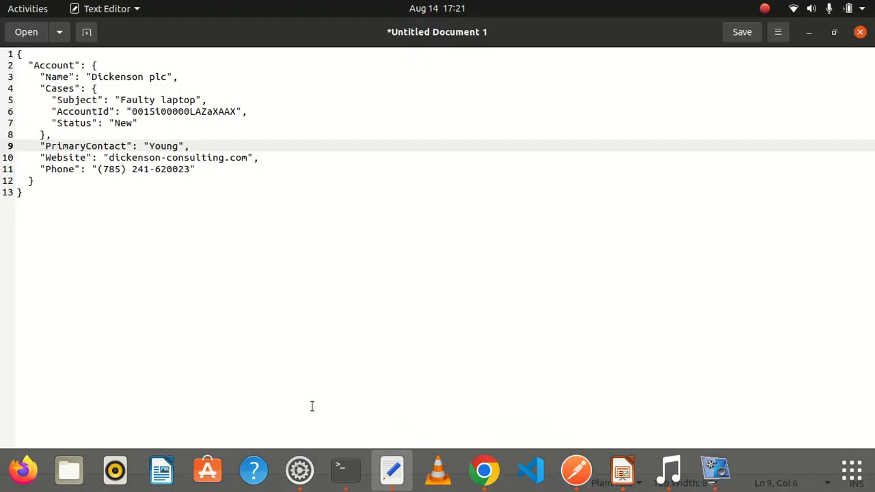
pyautogui.click(170, 212)
pyautogui.press('Return')
pyautogui.press('Return')
pyautogui.press('Return')
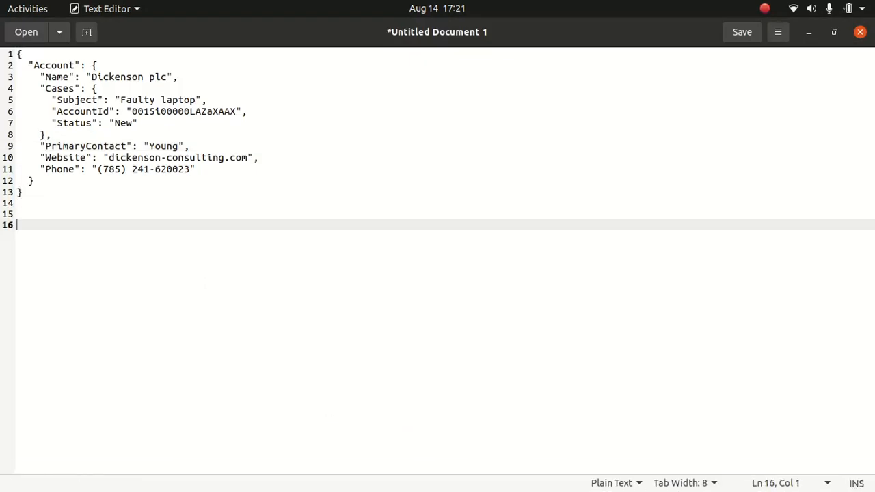
pyautogui.hotkey('ctrl', 'v')
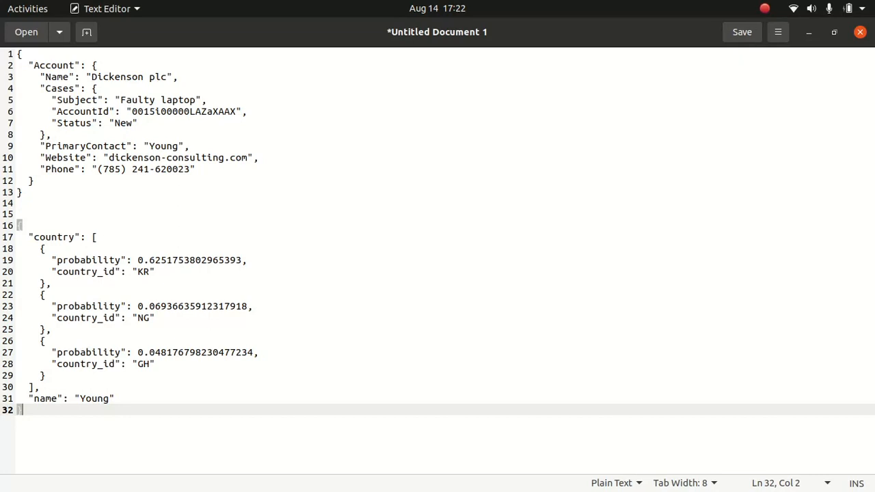
pyautogui.click(809, 33)
pyautogui.click(415, 344)
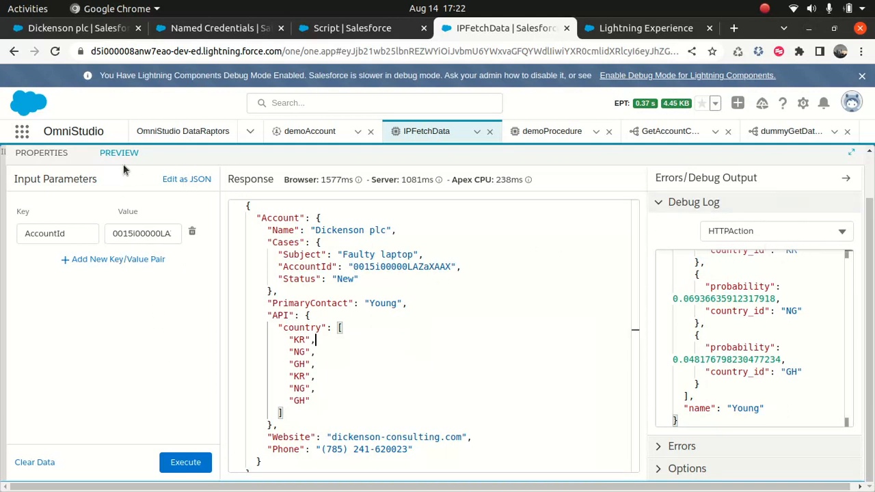
pyautogui.click(42, 154)
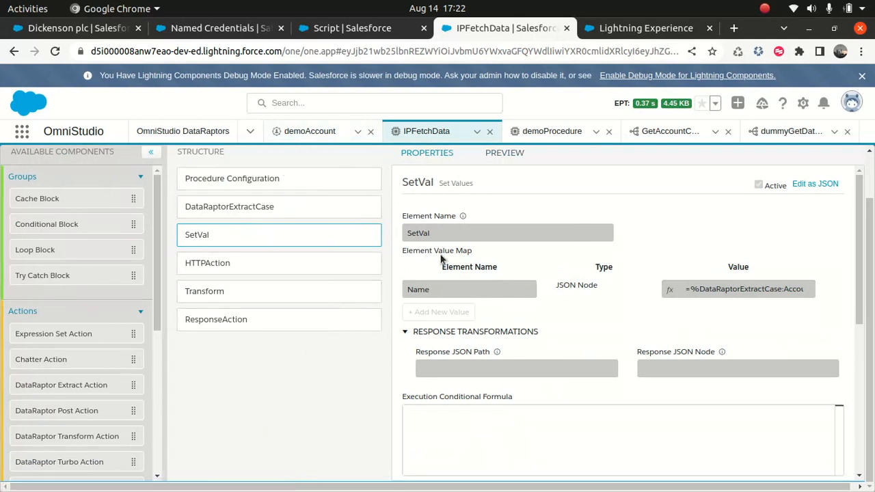
pyautogui.click(516, 157)
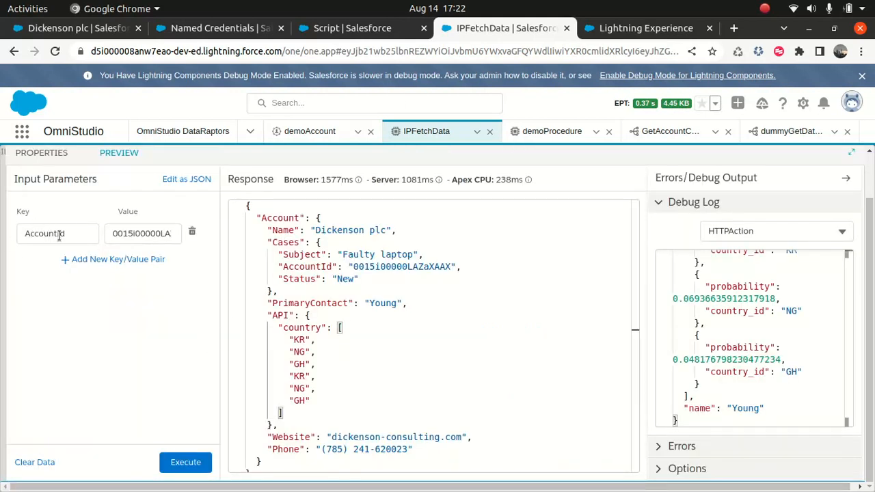
pyautogui.click(349, 26)
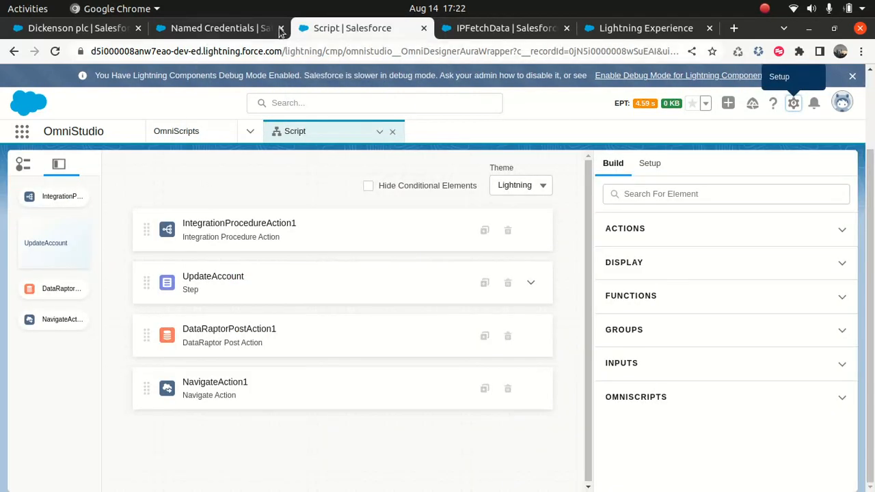
pyautogui.click(590, 31)
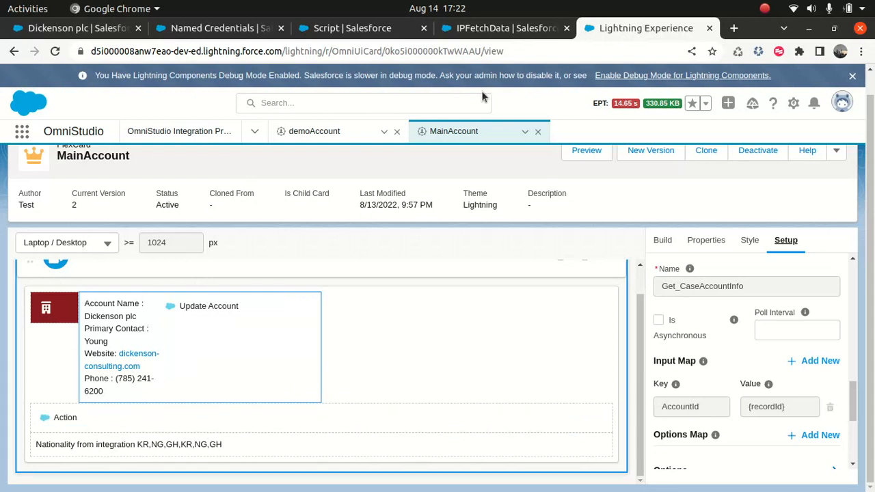
pyautogui.click(471, 28)
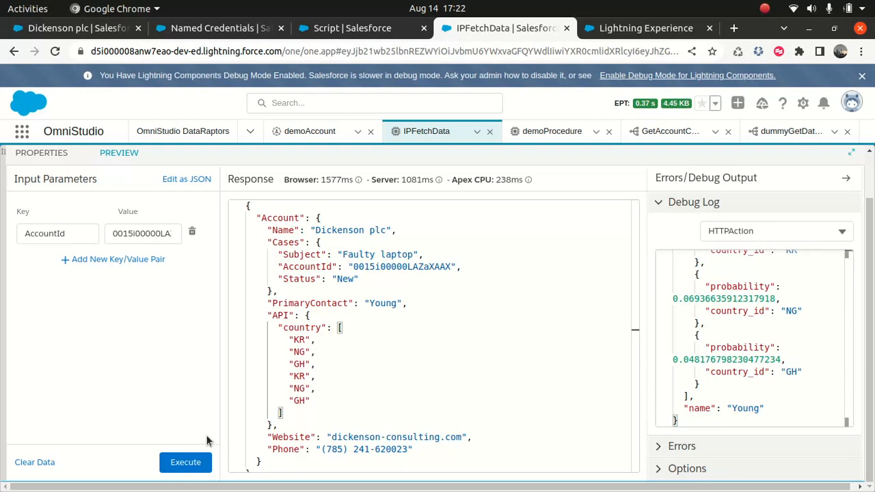
pyautogui.scroll(-1, 385, 256)
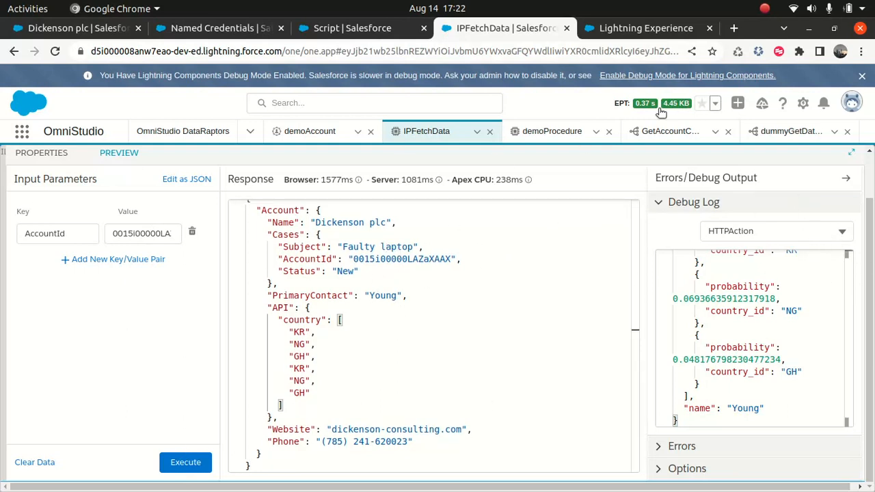
pyautogui.click(55, 153)
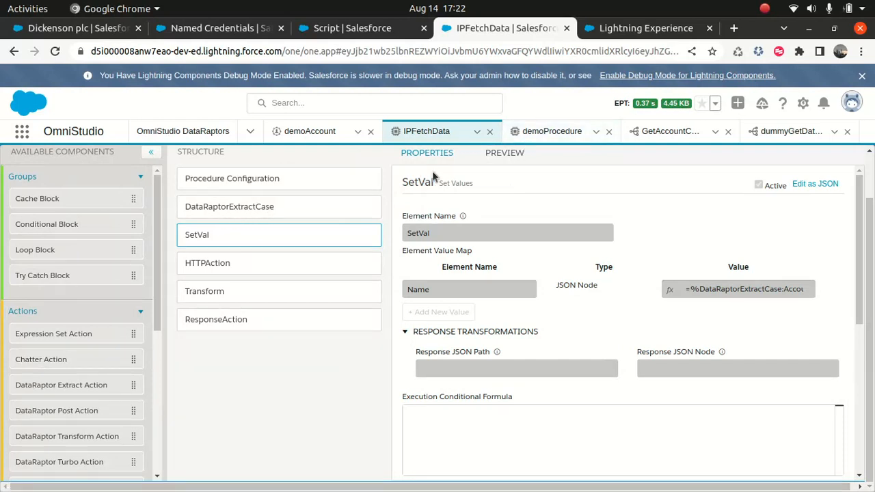
pyautogui.click(494, 154)
# - Examine the DataRaptorExtractCaseDebug and DataRaptorExtractCase outputs in IPFetchData's debug log
pyautogui.click(753, 232)
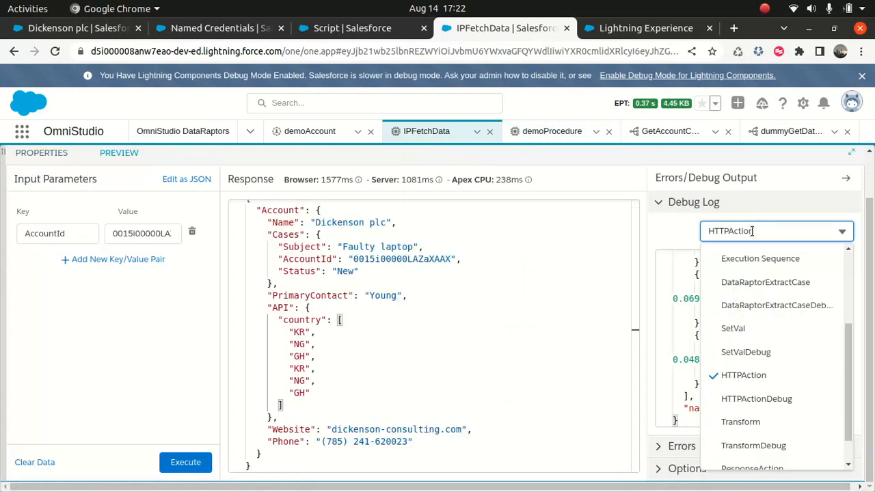
pyautogui.click(778, 309)
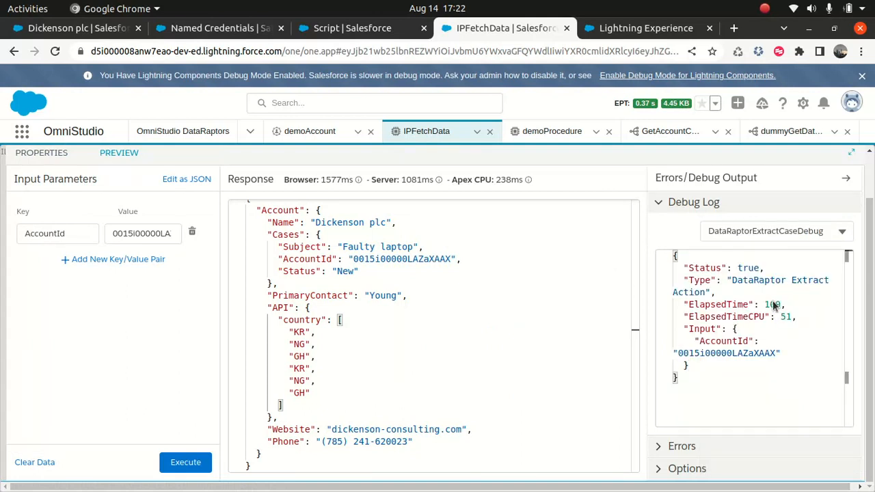
pyautogui.click(790, 232)
pyautogui.click(789, 284)
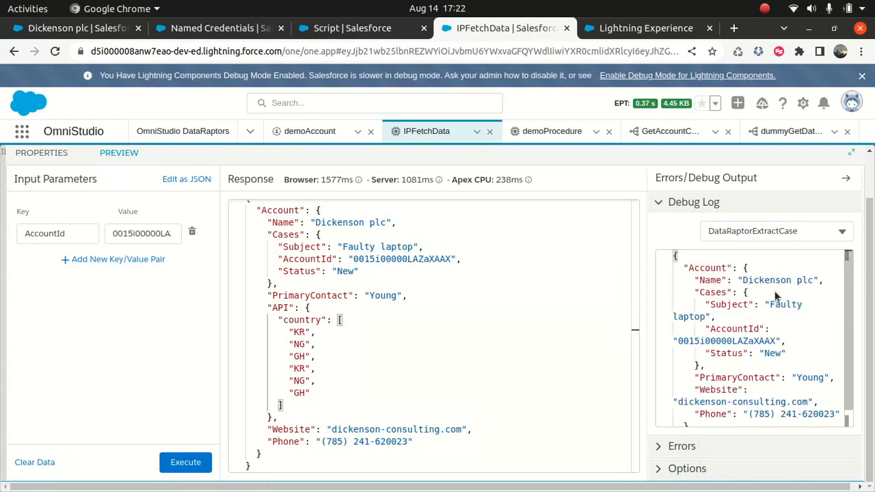
pyautogui.scroll(-1, 730, 321)
pyautogui.scroll(1, 727, 357)
pyautogui.scroll(-1, 721, 307)
pyautogui.scroll(1, 724, 325)
# - Examine the SetVal output in IPFetchData's debug log
pyautogui.click(772, 231)
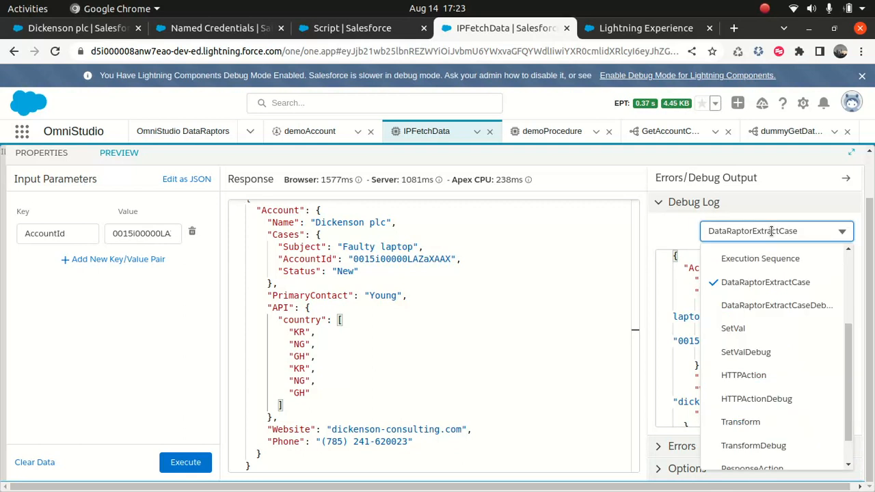
pyautogui.click(734, 329)
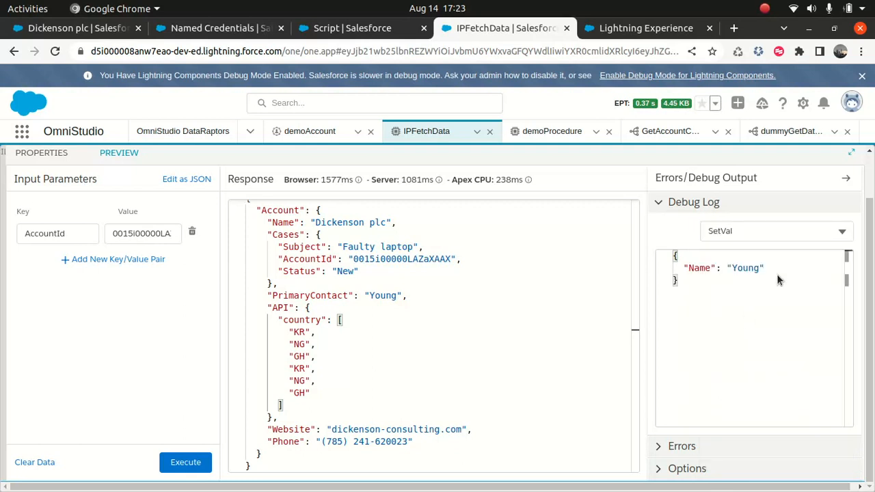
pyautogui.moveTo(689, 296); pyautogui.dragTo(673, 255)
pyautogui.click(727, 307)
pyautogui.click(779, 234)
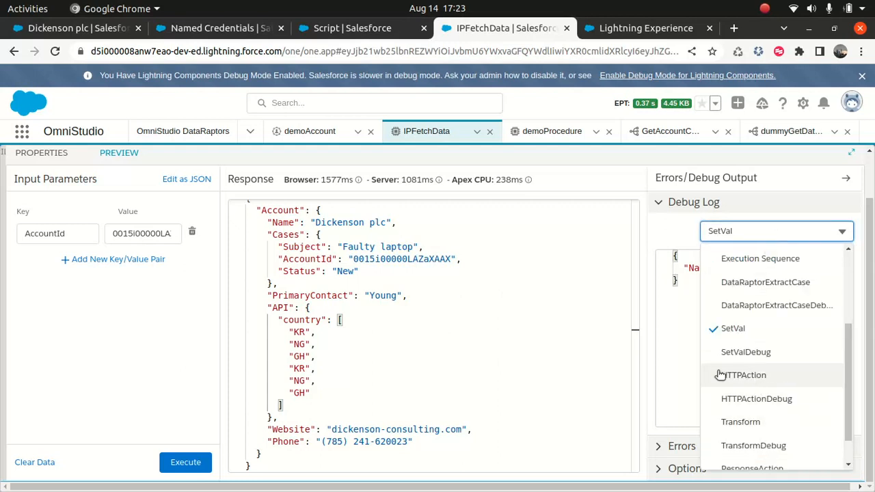
# - Add a DataRaptor Transform Action after httpCode in demoProcedure and select its element name for editing
pyautogui.click(49, 152)
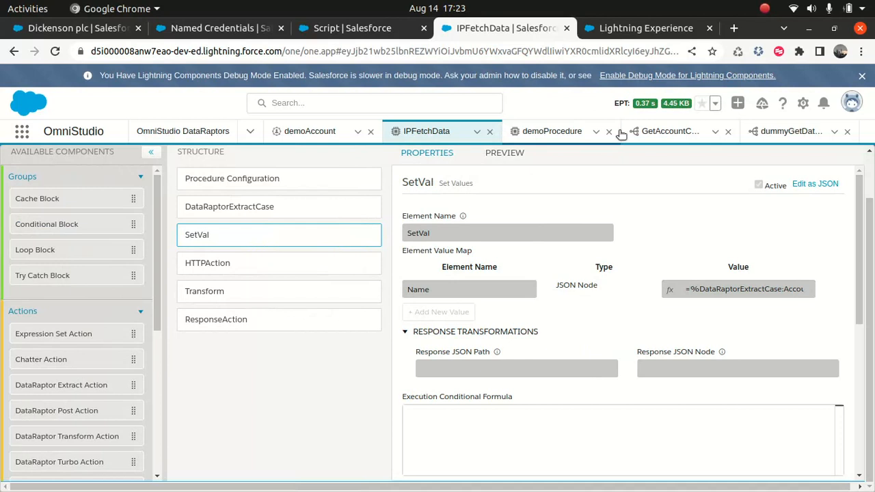
pyautogui.click(552, 131)
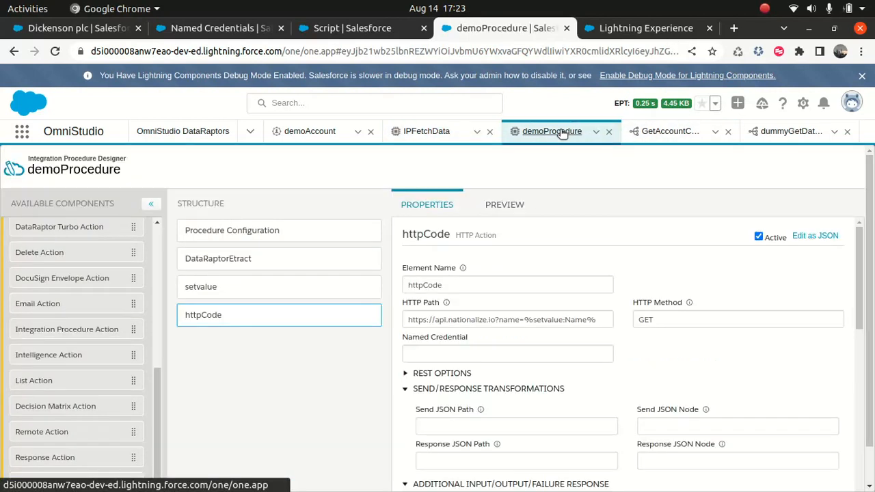
pyautogui.scroll(-1, 106, 398)
pyautogui.scroll(5, 105, 398)
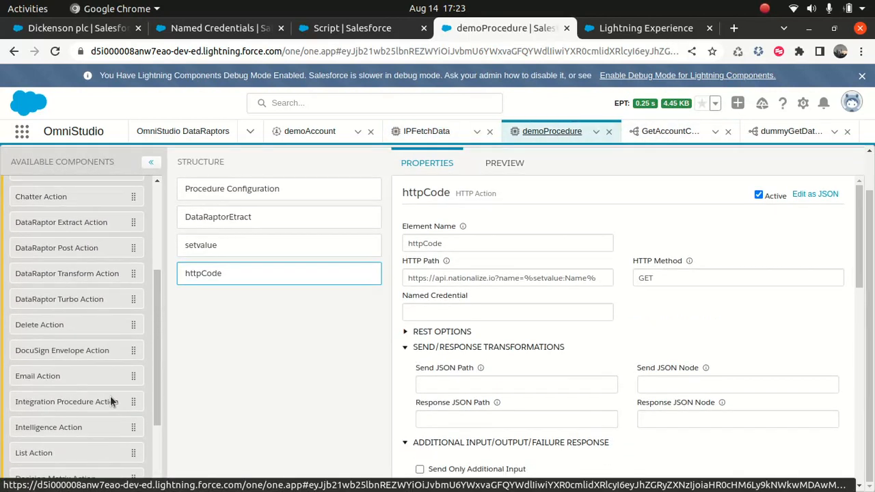
pyautogui.moveTo(33, 331); pyautogui.dragTo(212, 319)
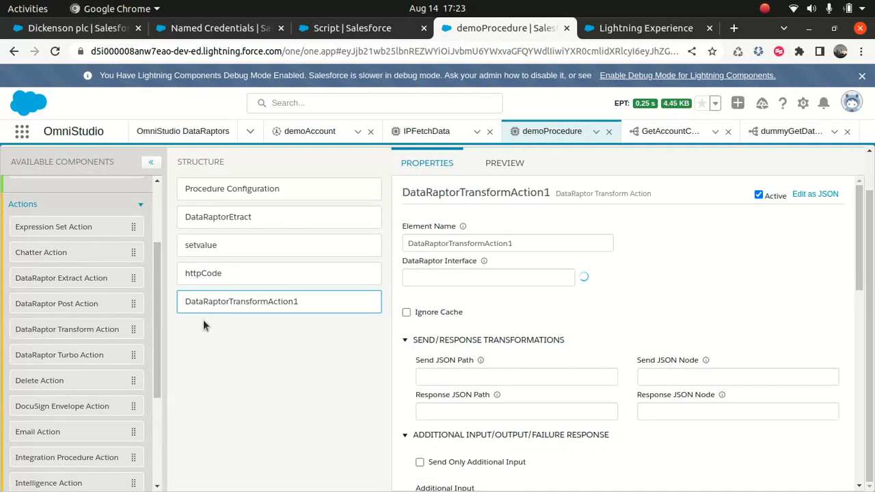
pyautogui.doubleClick(539, 243)
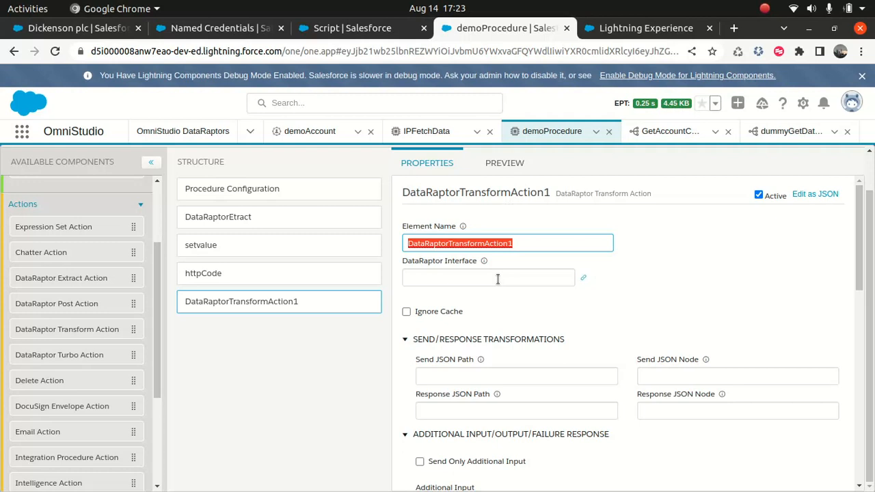
# - Check which DataRaptor IPFetchData's Transform element uses, then open ParseData and review its formulas and transform mappings
pyautogui.click(427, 130)
pyautogui.click(239, 345)
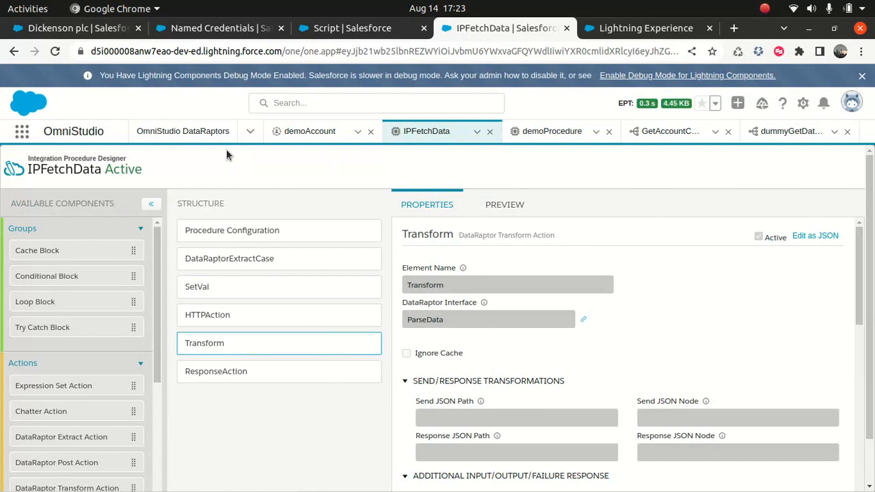
pyautogui.click(205, 133)
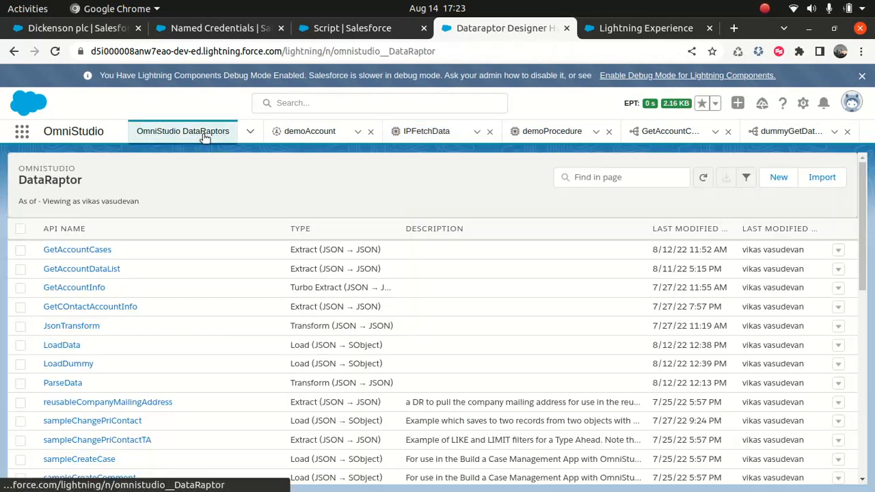
pyautogui.click(61, 383)
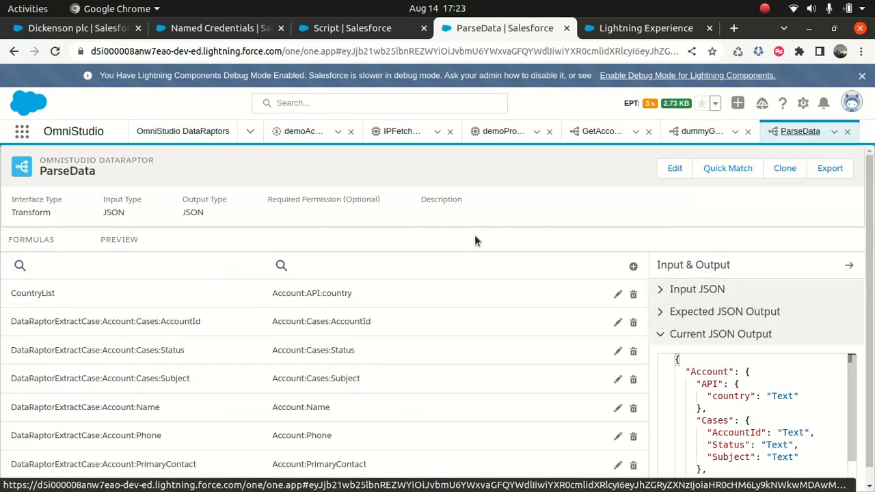
pyautogui.click(44, 246)
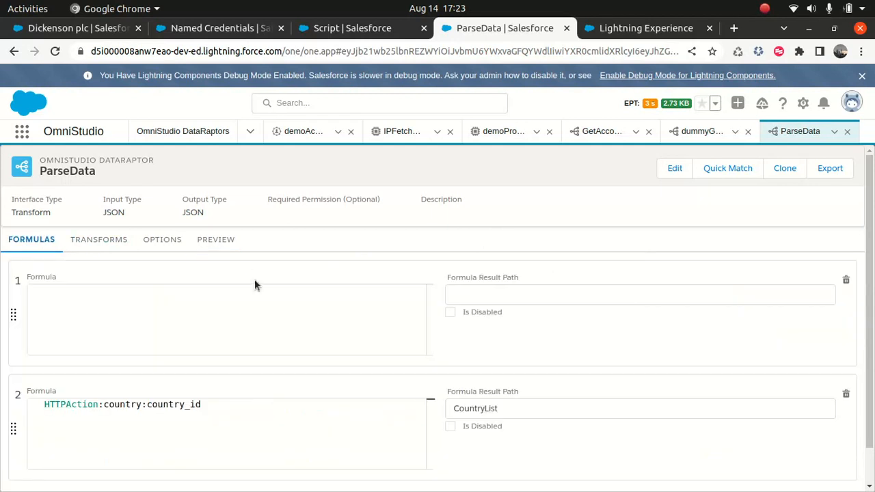
pyautogui.click(99, 241)
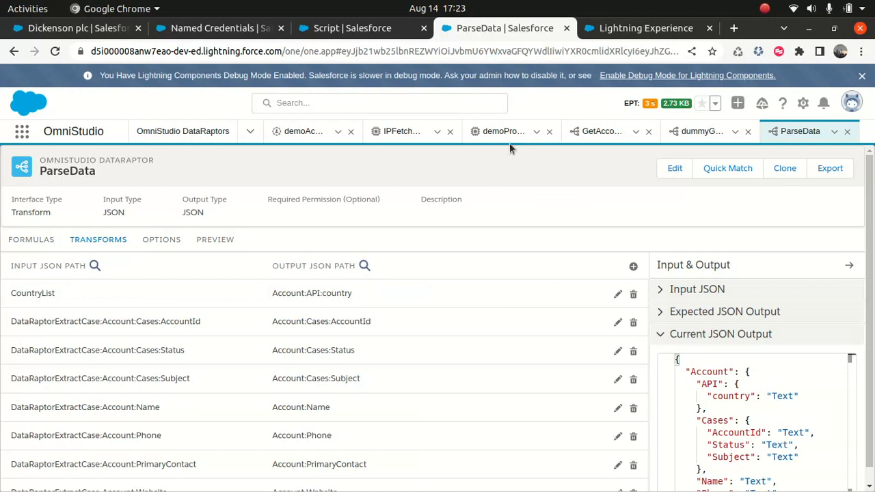
# - Start a new OmniStudio DataRaptor named dummyPData with Transform as its interface type
pyautogui.click(253, 136)
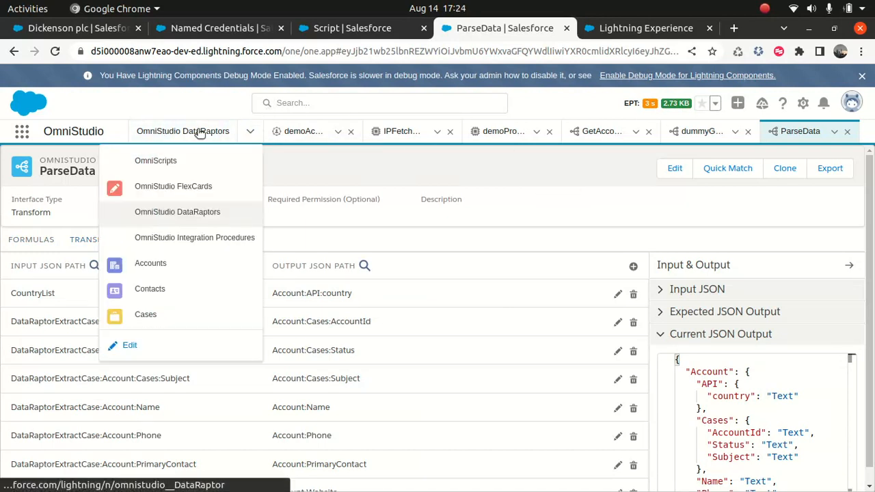
pyautogui.click(205, 131)
pyautogui.click(779, 177)
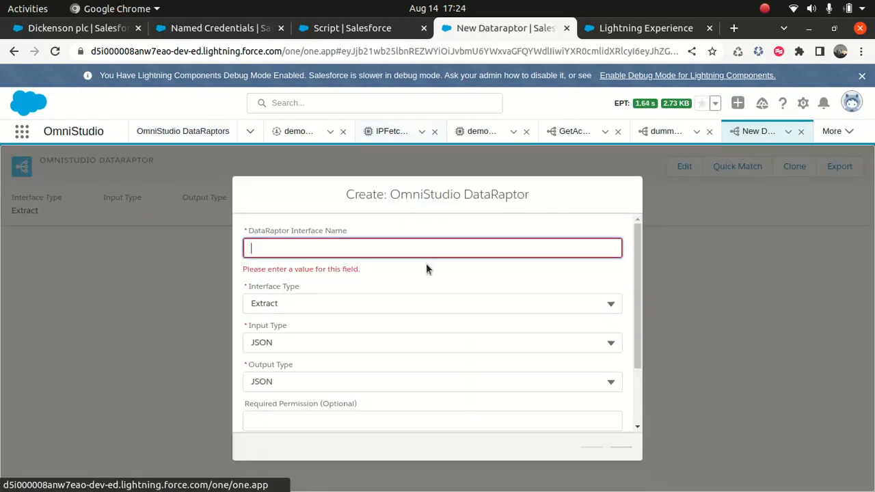
pyautogui.write('d')
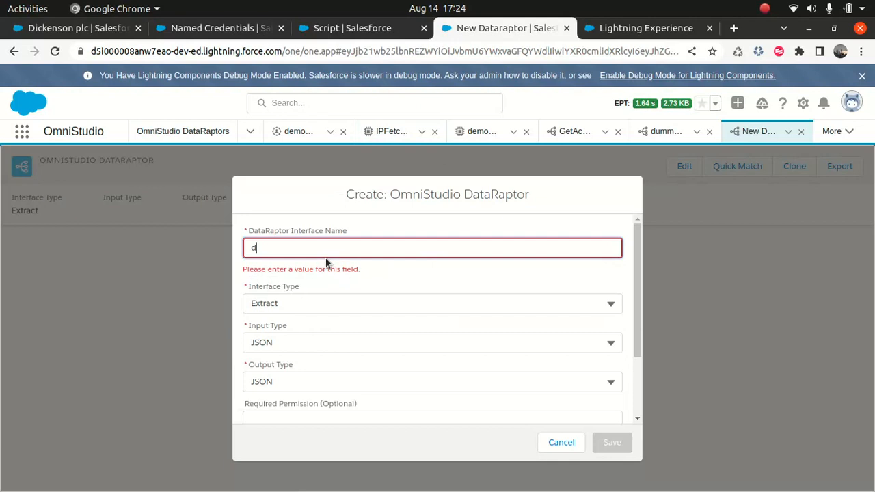
pyautogui.write('ummyPData')
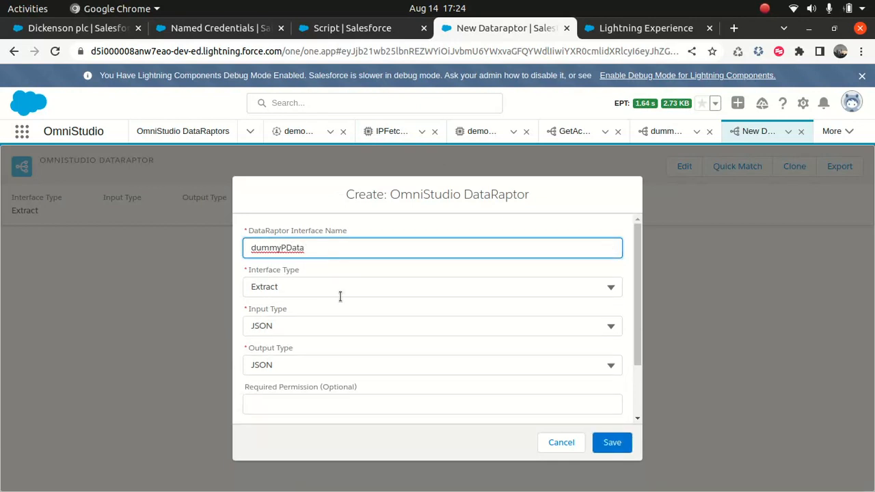
pyautogui.click(340, 287)
pyautogui.click(283, 384)
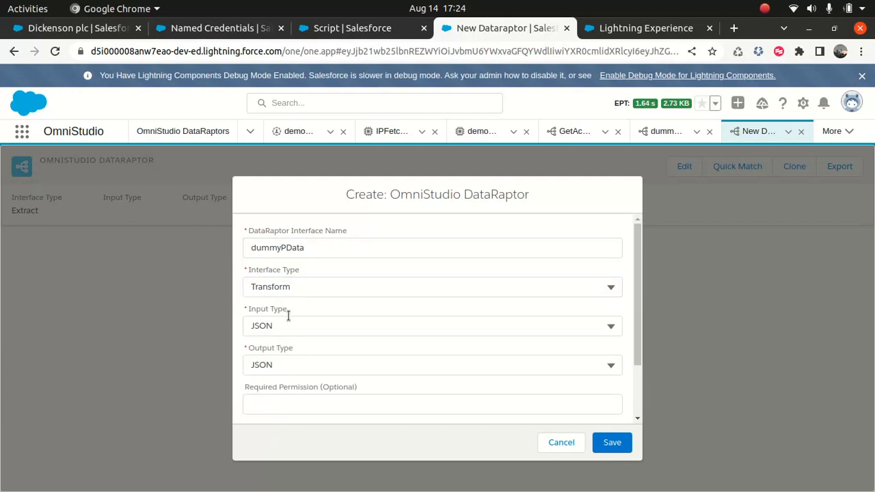
# - Review the available input and output types, keep both as JSON, and save the dummyPData DataRaptor
pyautogui.click(308, 360)
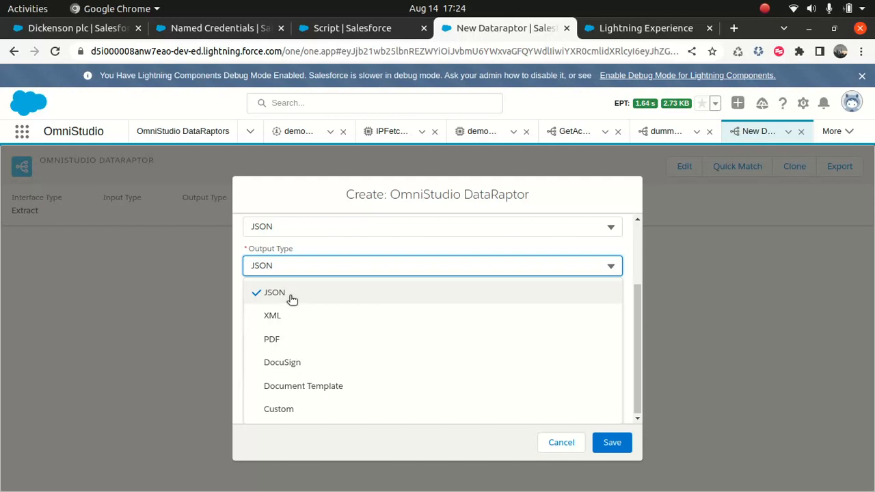
pyautogui.click(287, 197)
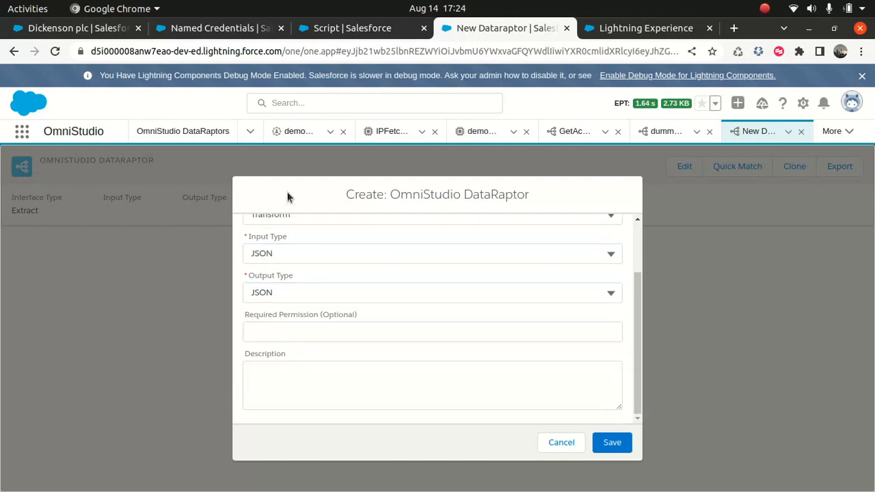
pyautogui.click(318, 256)
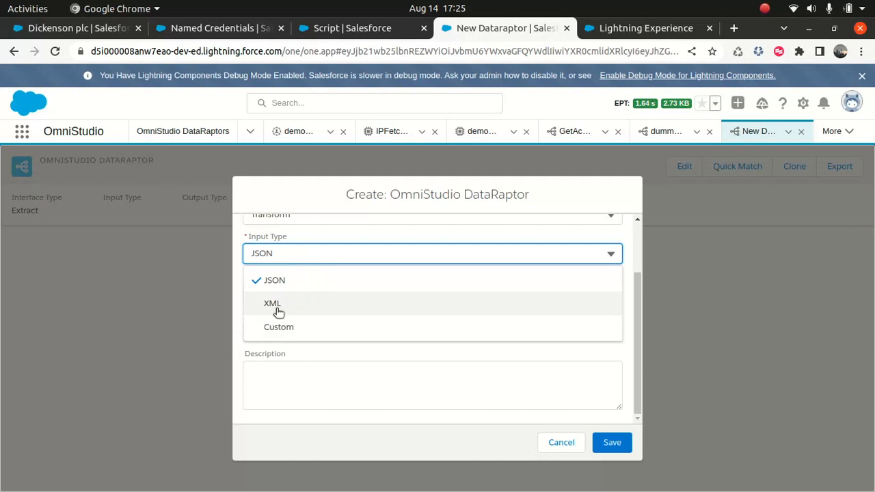
pyautogui.click(312, 231)
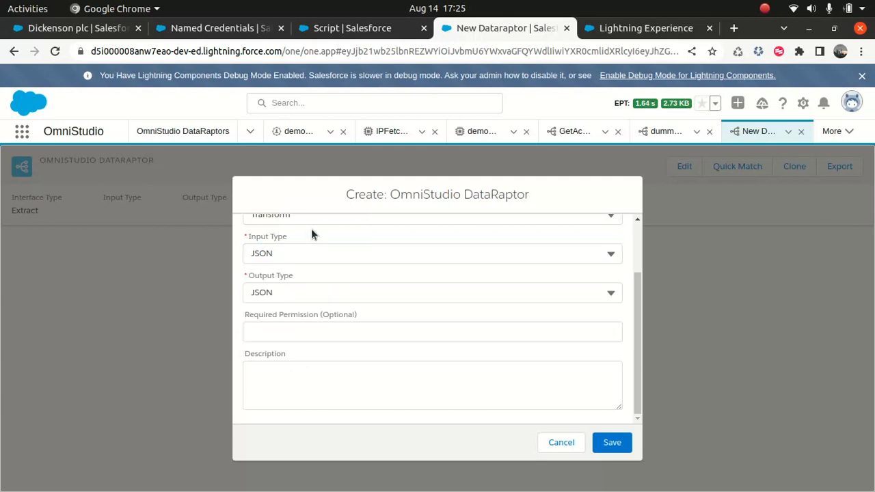
pyautogui.click(619, 446)
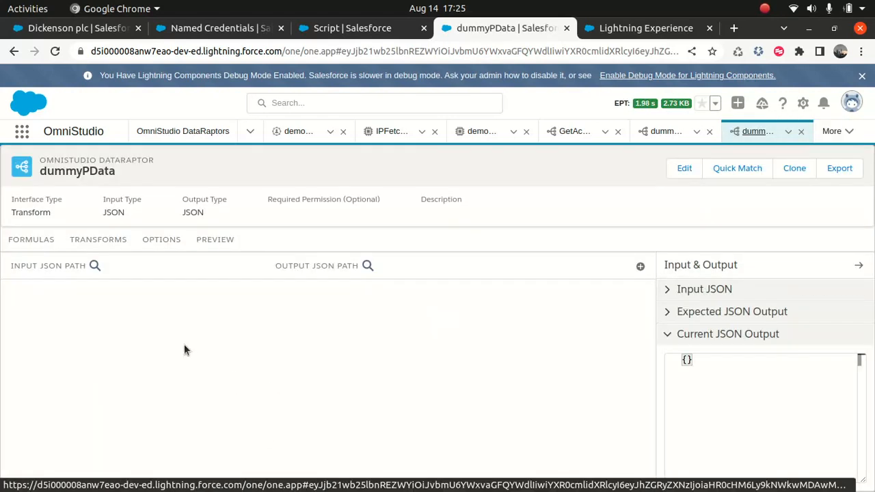
pyautogui.click(34, 241)
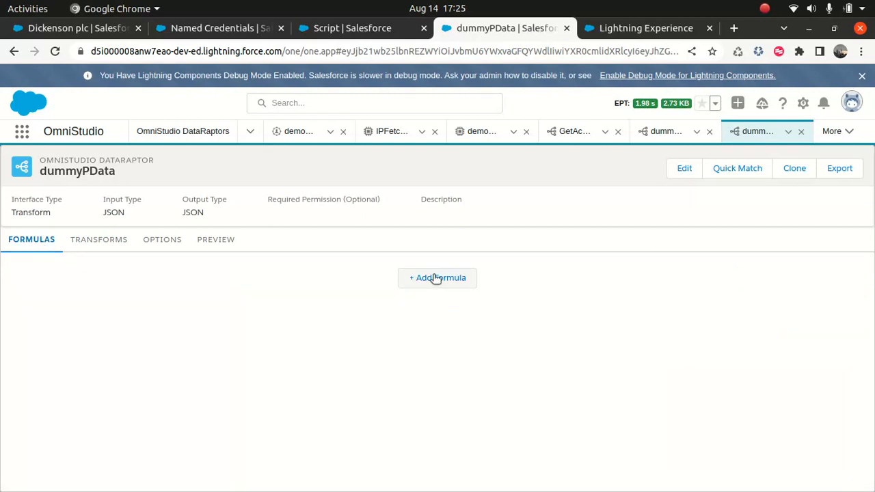
pyautogui.click(97, 246)
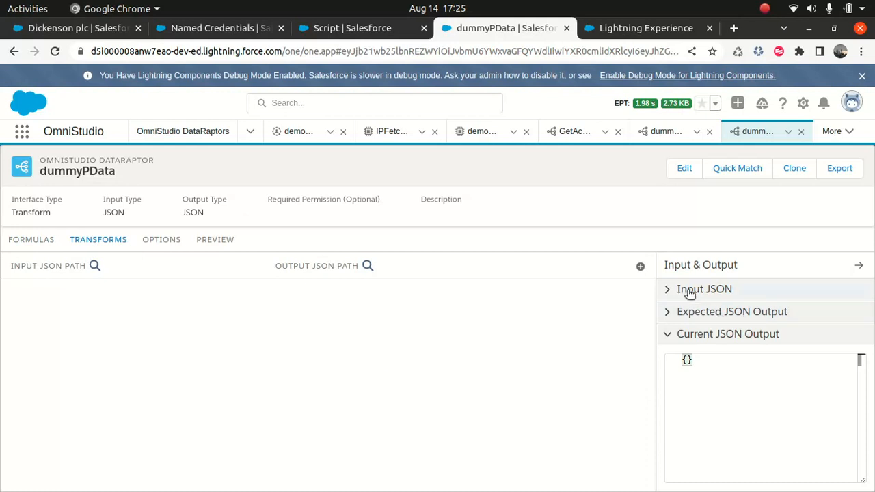
pyautogui.click(640, 266)
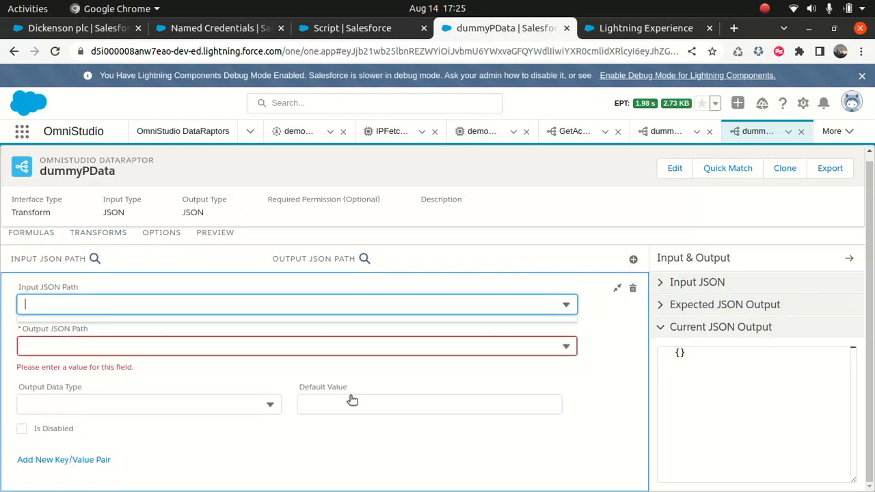
pyautogui.click(634, 292)
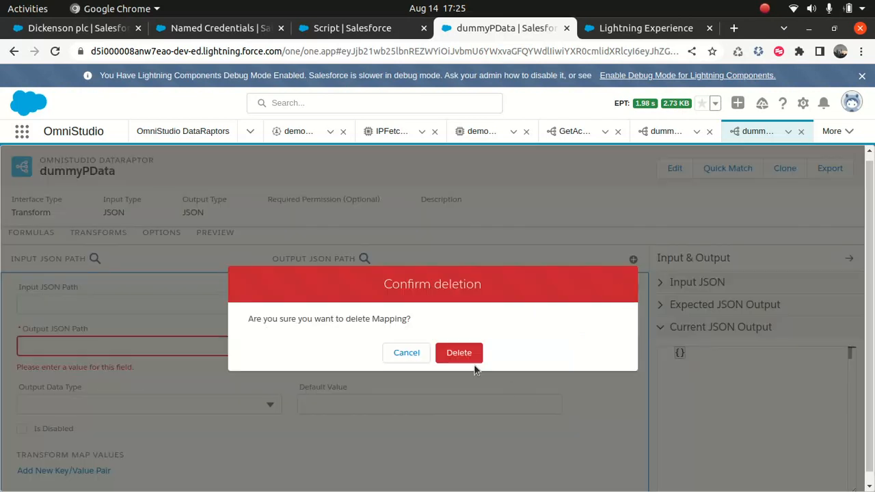
pyautogui.click(474, 361)
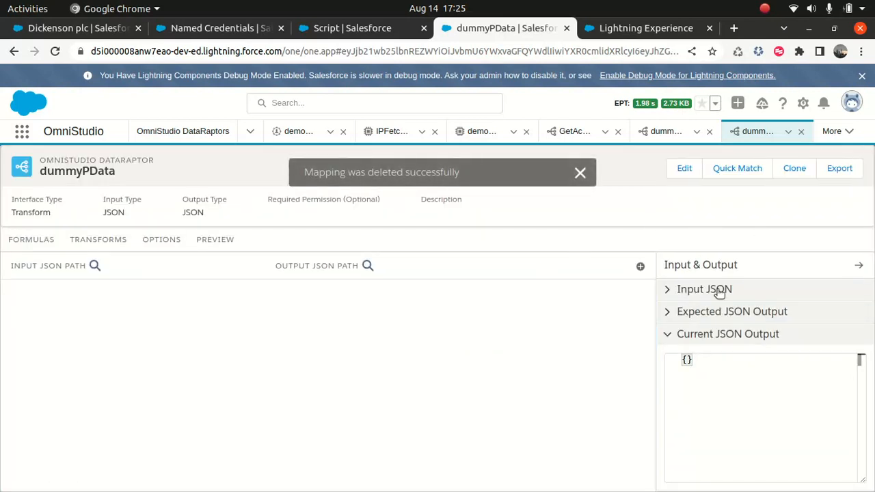
# - Try to use the text document's entire Account and country JSON as dummyPData's Input JSON
pyautogui.click(673, 291)
pyautogui.click(740, 356)
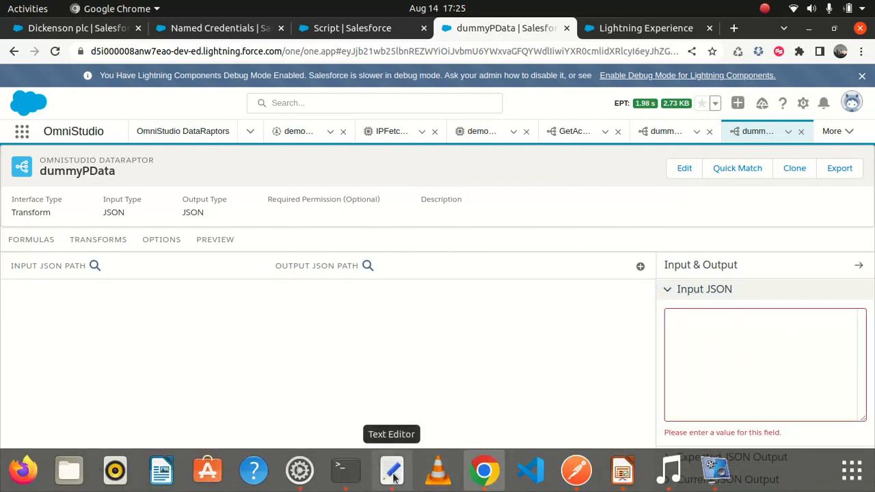
pyautogui.click(392, 484)
pyautogui.hotkey('ctrl', 'a')
pyautogui.hotkey('ctrl', 'c')
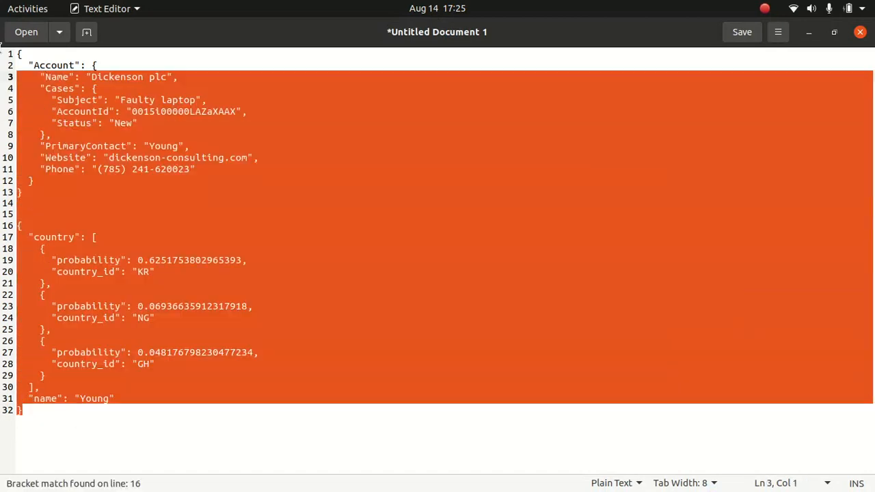
pyautogui.click(808, 32)
pyautogui.hotkey('ctrl', 'v')
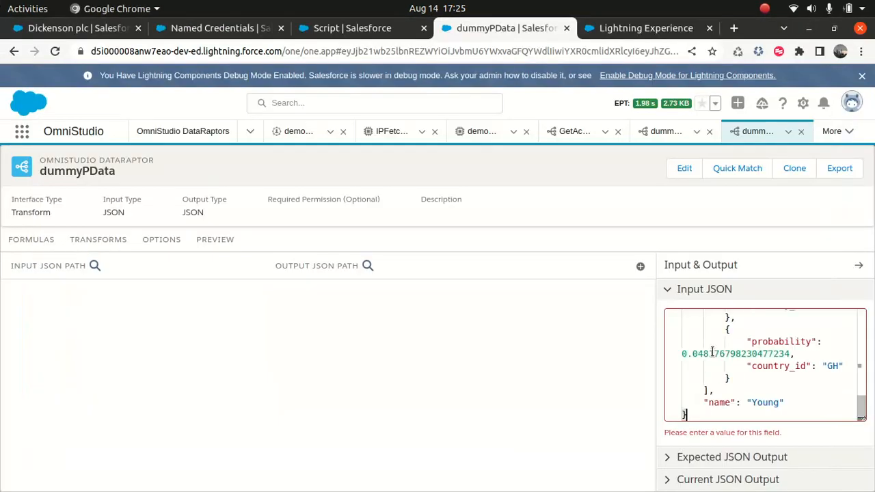
# - Remove the separate country object from dummyPData's Input JSON, keeping only the Account object
pyautogui.click(468, 314)
pyautogui.scroll(10, 785, 398)
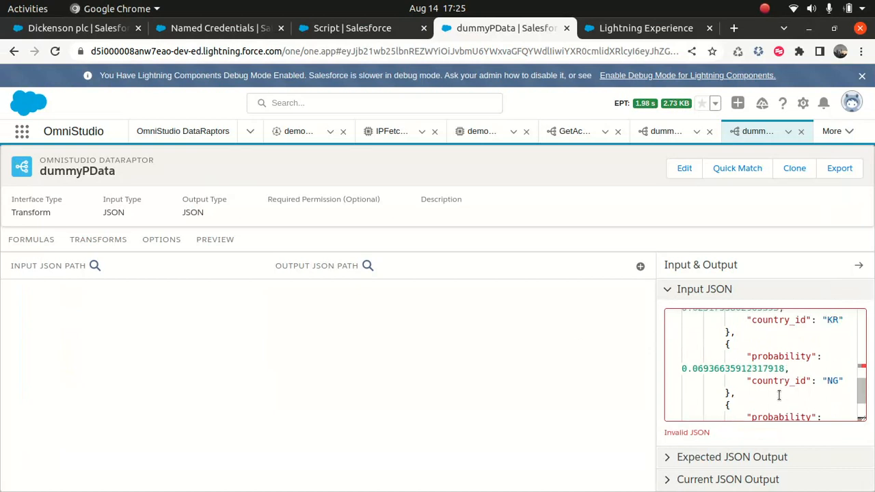
pyautogui.scroll(-10, 752, 369)
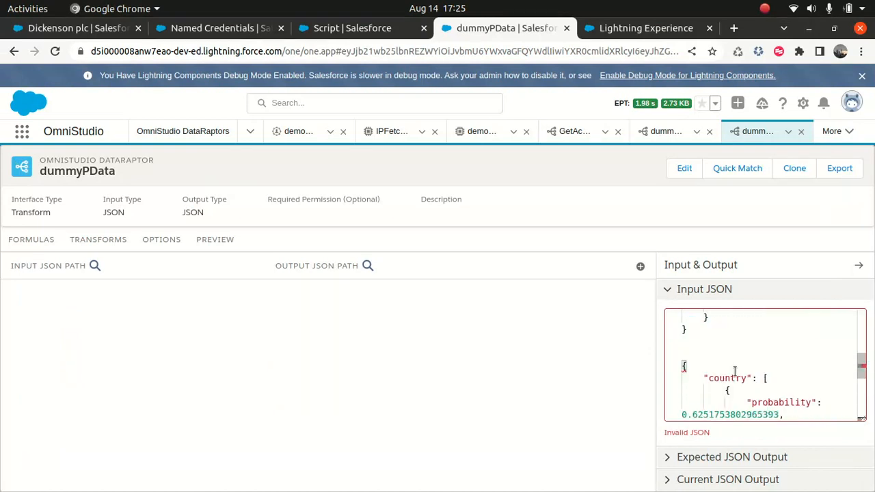
pyautogui.scroll(10, 735, 373)
pyautogui.scroll(-5, 736, 373)
pyautogui.scroll(2, 720, 371)
pyautogui.click(687, 322)
pyautogui.scroll(2, 686, 322)
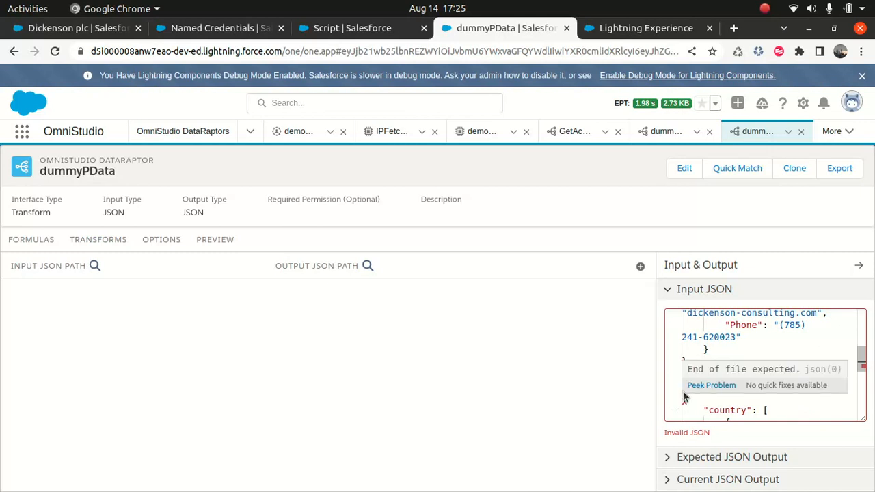
pyautogui.moveTo(687, 390); pyautogui.dragTo(751, 485)
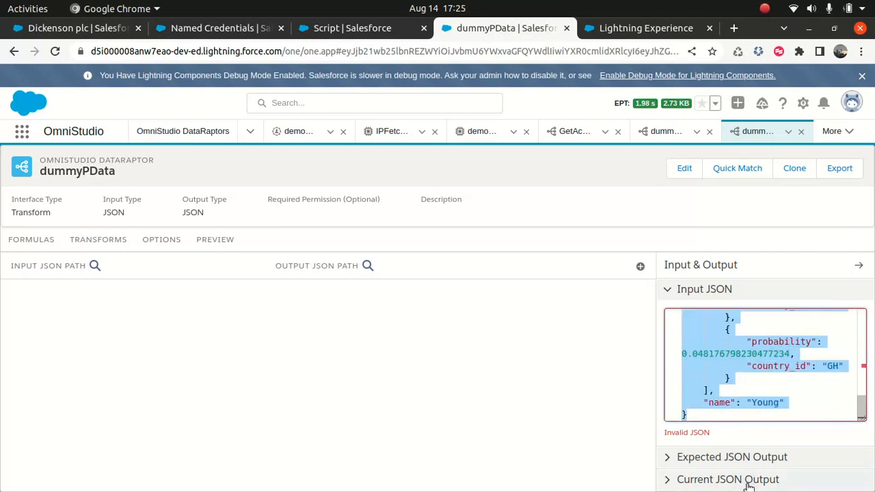
pyautogui.press('Delete')
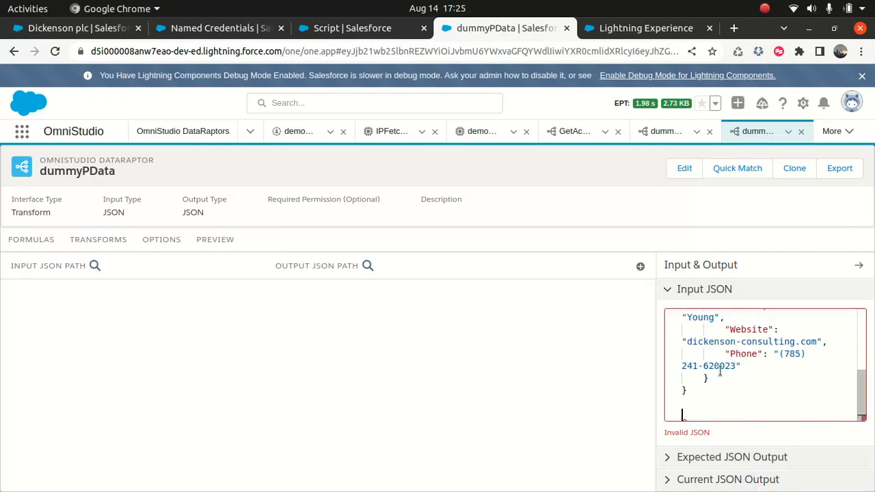
pyautogui.click(438, 382)
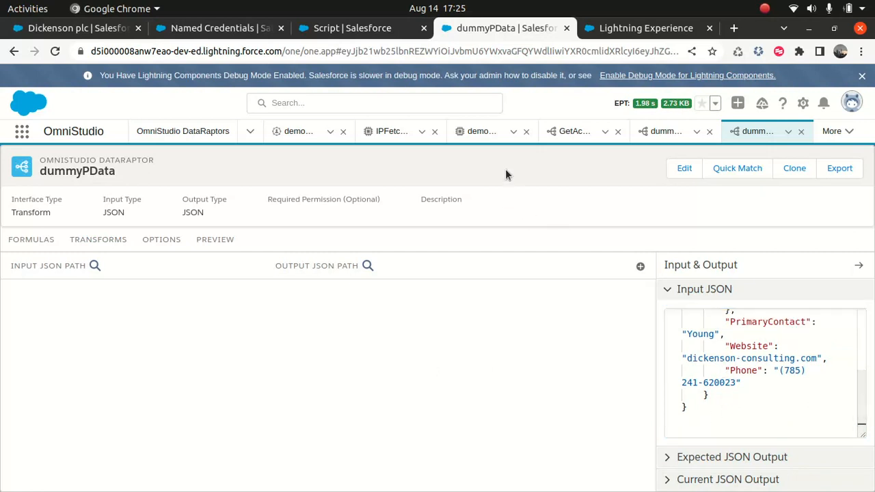
# - Clear all content from dummyPData's Input JSON
pyautogui.click(696, 412)
pyautogui.hotkey('ctrl', 'a')
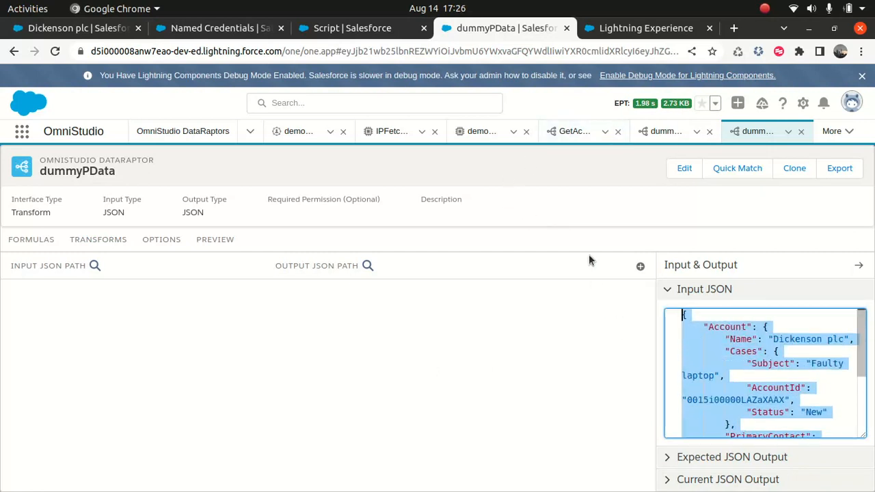
pyautogui.press('BackSpace')
pyautogui.moveTo(715, 344); pyautogui.dragTo(619, 274)
pyautogui.press('BackSpace')
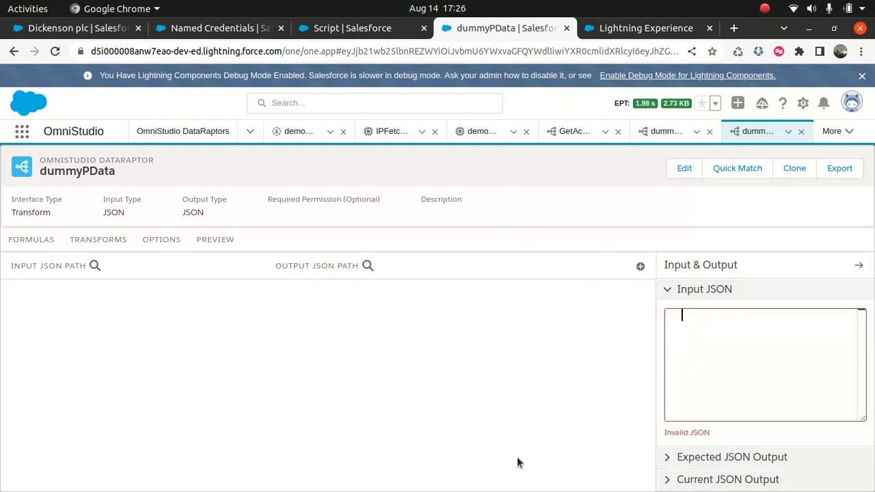
# - Check the Account and country JSON saved in the text document, and return to dummyPData
pyautogui.moveTo(622, 490)
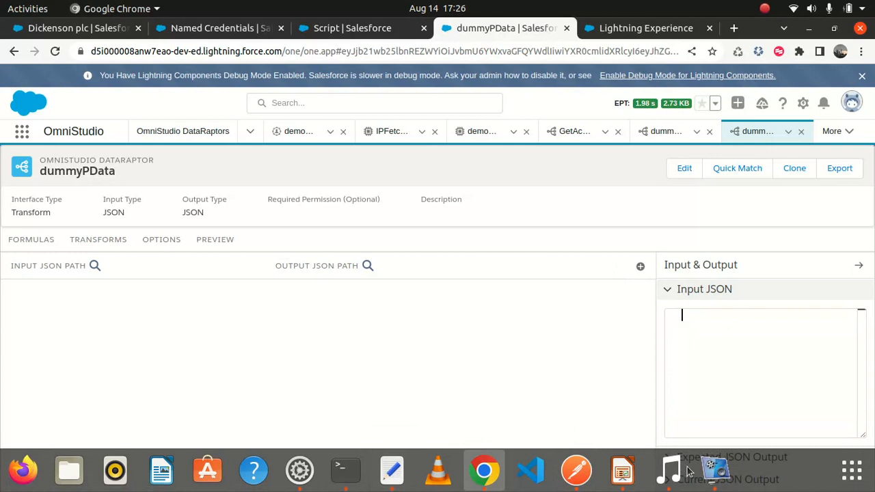
pyautogui.click(392, 470)
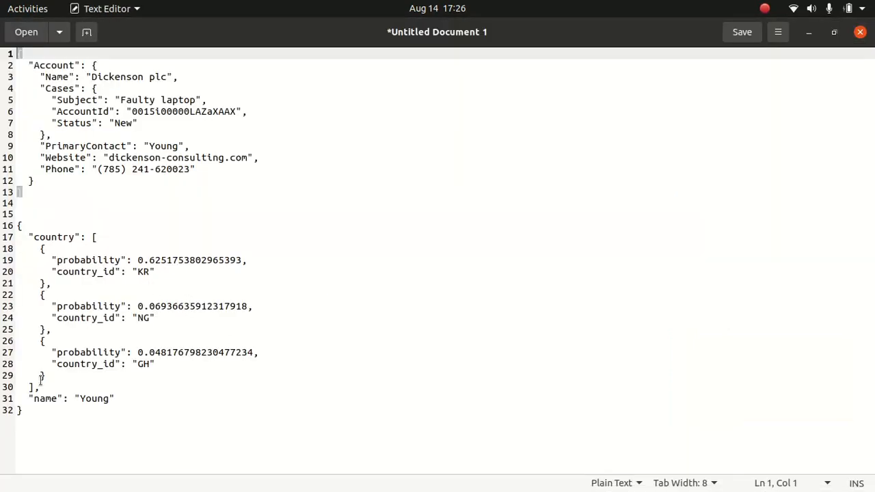
pyautogui.hotkey('ctrl', 'a')
pyautogui.click(257, 177)
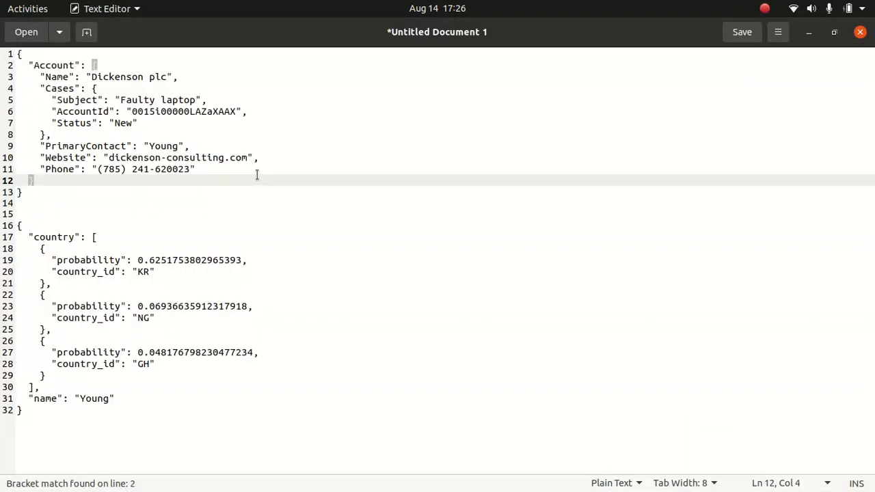
pyautogui.click(807, 33)
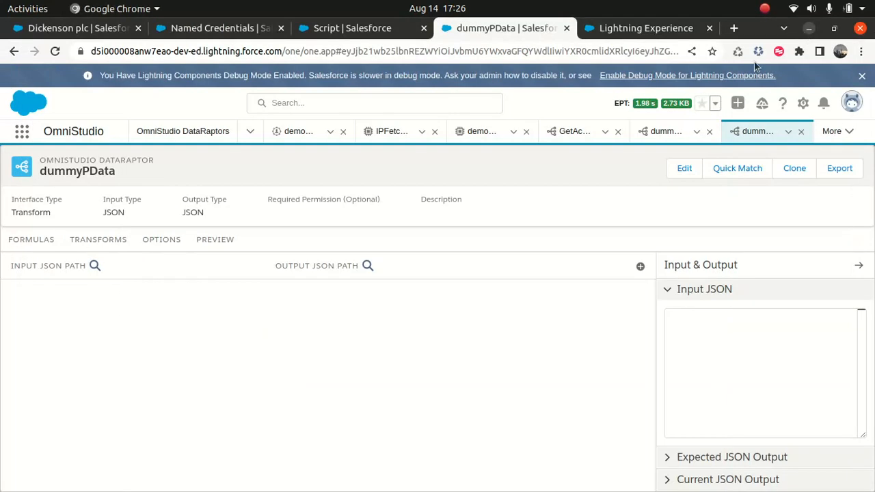
# - Execute IPFetchData in its preview with the existing AccountId and examine the full debug response
pyautogui.click(387, 131)
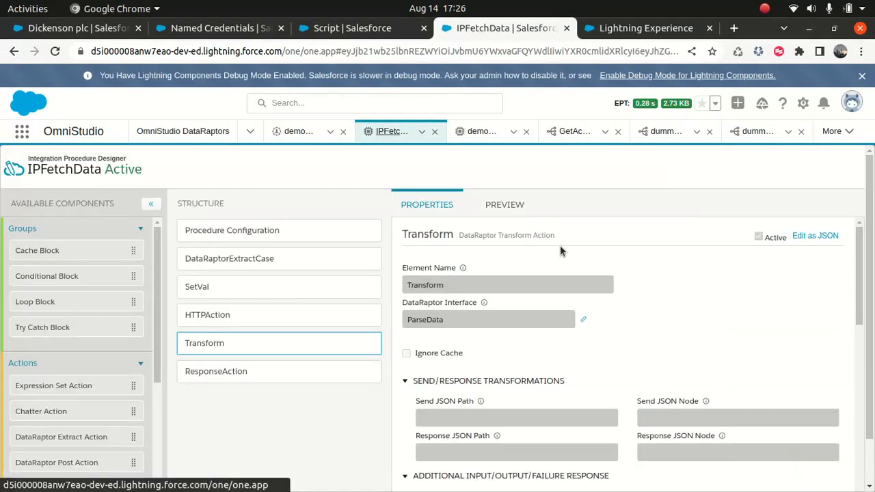
pyautogui.click(217, 314)
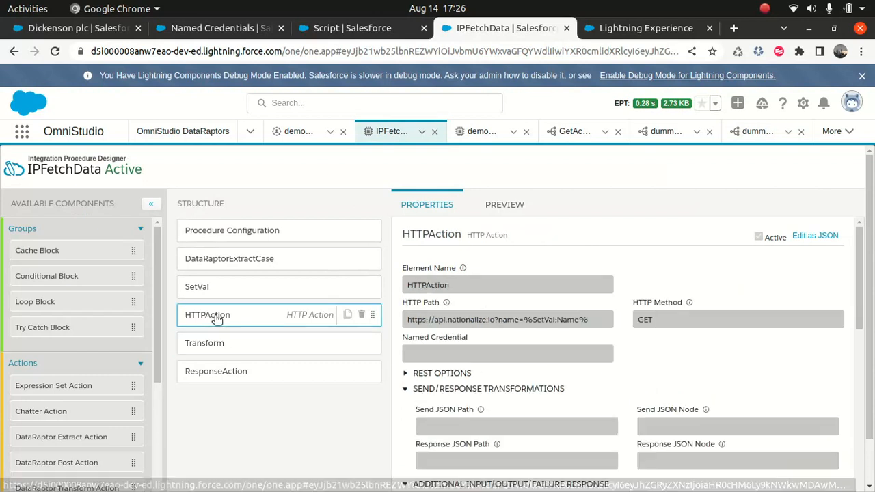
pyautogui.click(518, 212)
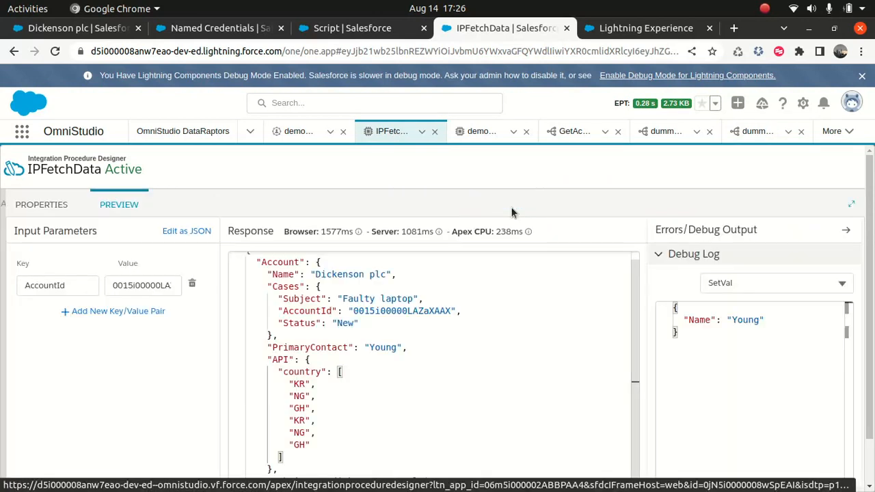
pyautogui.scroll(-1, 129, 435)
pyautogui.click(182, 465)
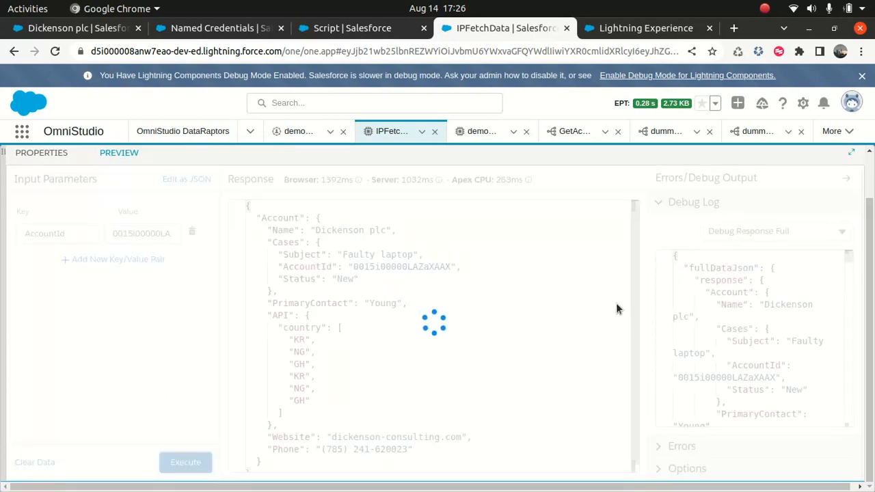
pyautogui.scroll(-4, 771, 361)
pyautogui.scroll(-10, 771, 360)
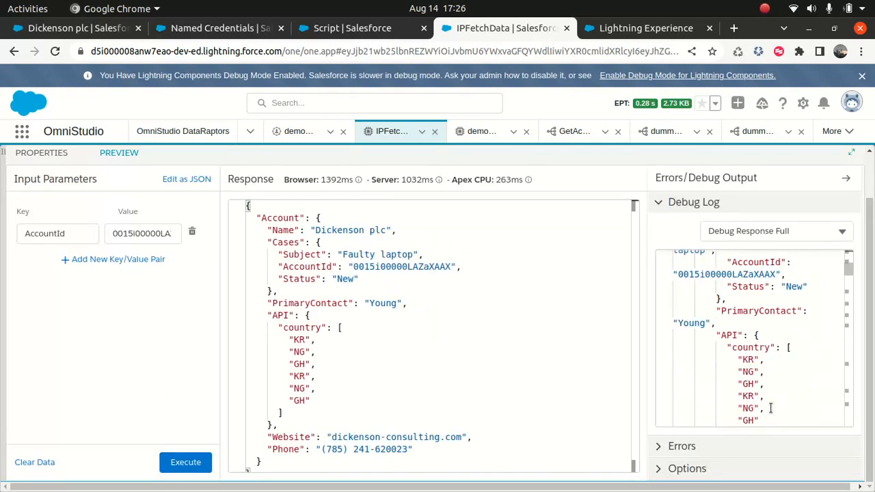
pyautogui.scroll(-5, 710, 402)
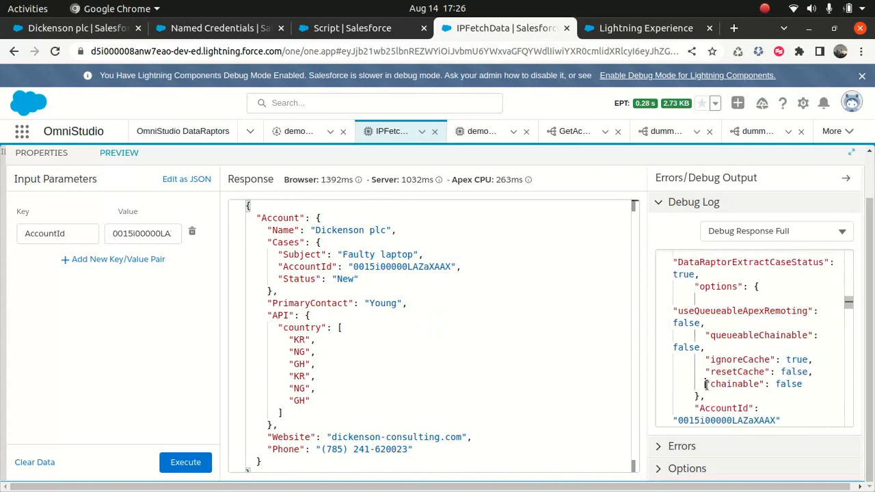
# - Replace the text document's entire content with IPFetchData's full debug response
pyautogui.hotkey('ctrl', 'a')
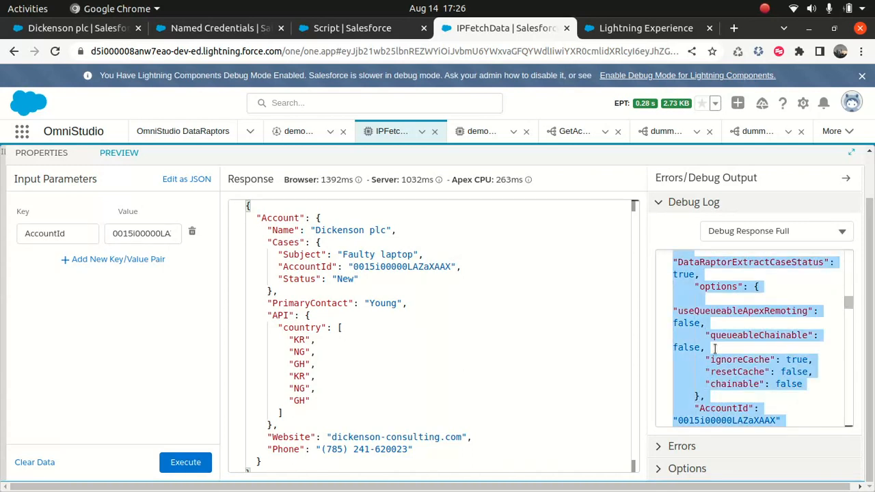
pyautogui.click(386, 474)
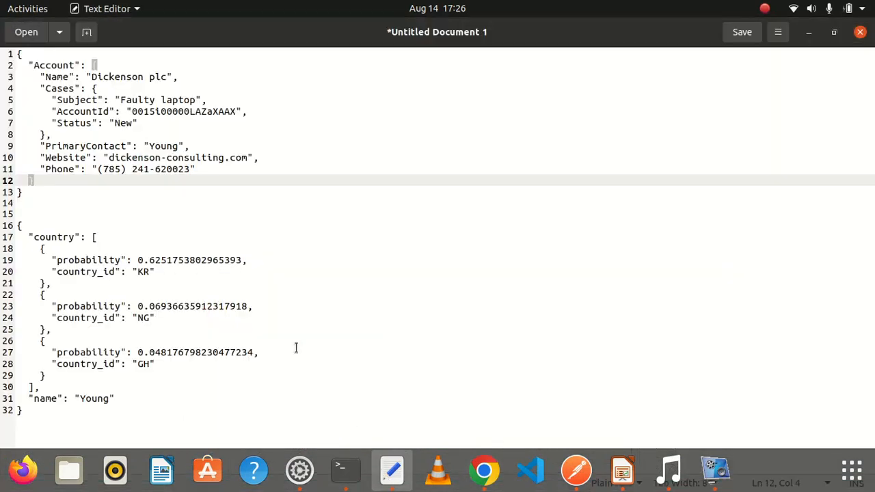
pyautogui.click(78, 423)
pyautogui.hotkey('ctrl', 'a')
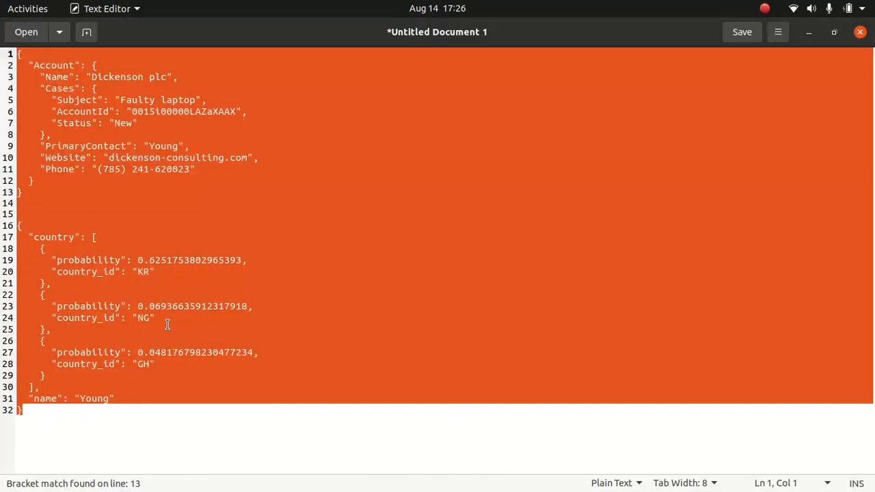
pyautogui.hotkey('ctrl', 'v')
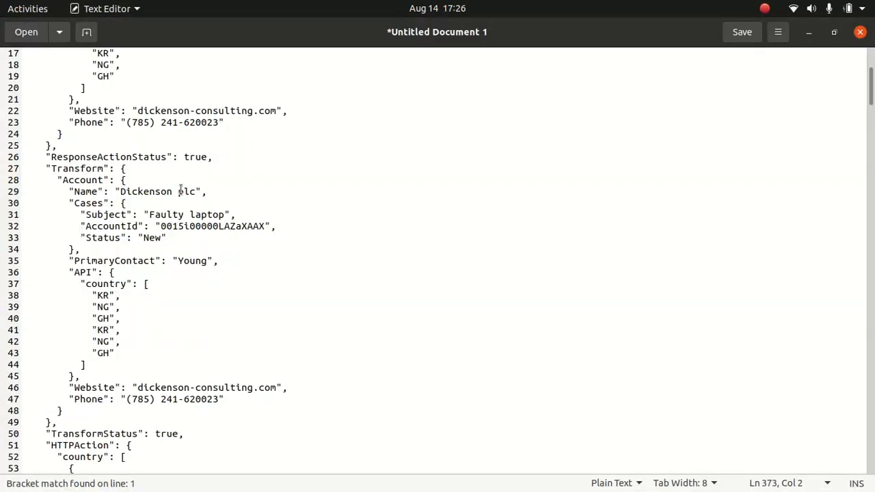
# - Delete everything after the HTTPAction country entries in the text document, leaving the final closing brace
pyautogui.scroll(-20, 181, 192)
pyautogui.scroll(-15, 183, 373)
pyautogui.moveTo(62, 458); pyautogui.dragTo(14, 135)
pyautogui.moveTo(10, 216); pyautogui.dragTo(4, 387)
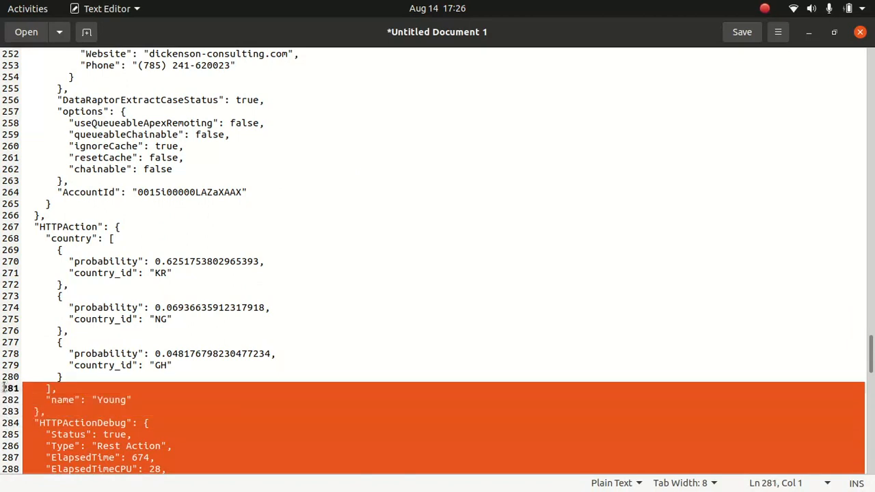
pyautogui.press('Delete')
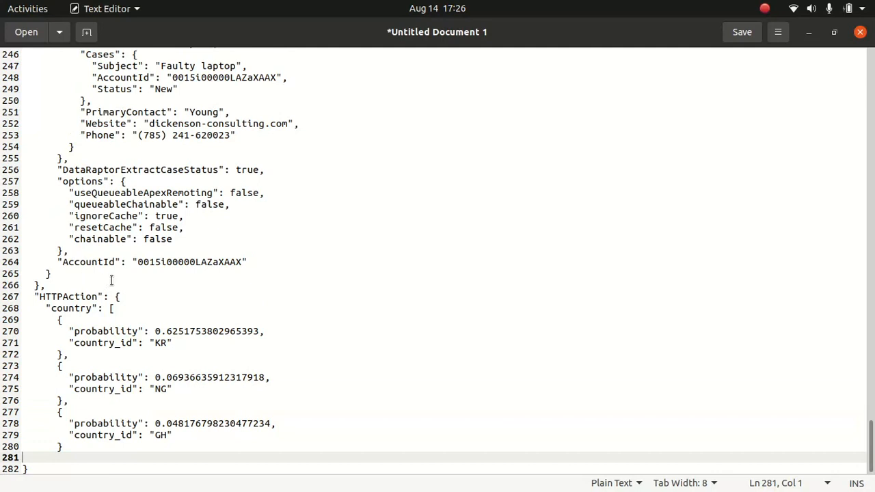
# - Delete the lines after DataRaptorExtractCase's Account object, from DataRaptorExtractCaseStatus through options and AccountId, in the text document
pyautogui.scroll(4, 112, 281)
pyautogui.moveTo(48, 304); pyautogui.dragTo(89, 416)
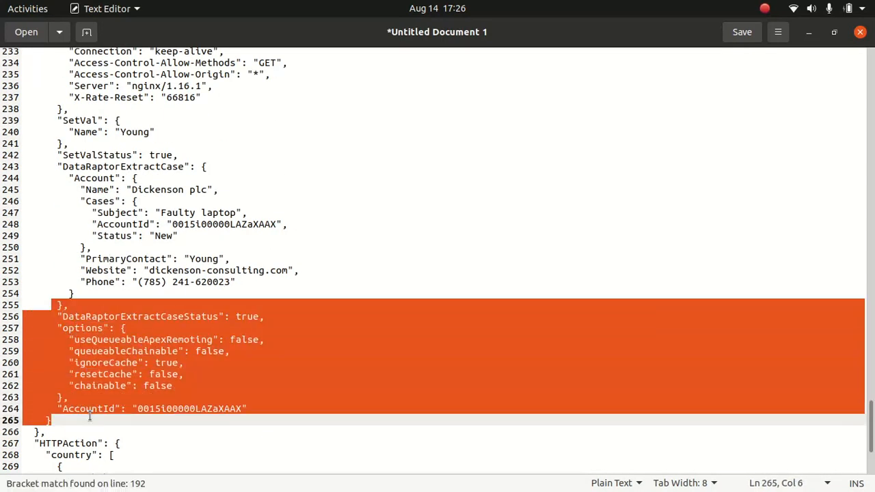
pyautogui.press('BackSpace')
# - Remove everything before the DataRaptorExtractCase object in the text document, keeping only it and HTTPAction
pyautogui.scroll(3, 145, 286)
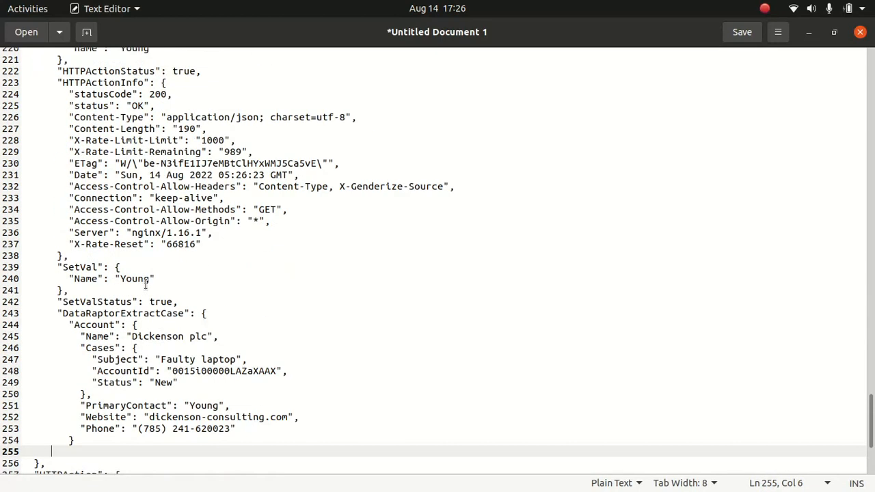
pyautogui.click(151, 290)
pyautogui.moveTo(204, 298); pyautogui.dragTo(65, 4)
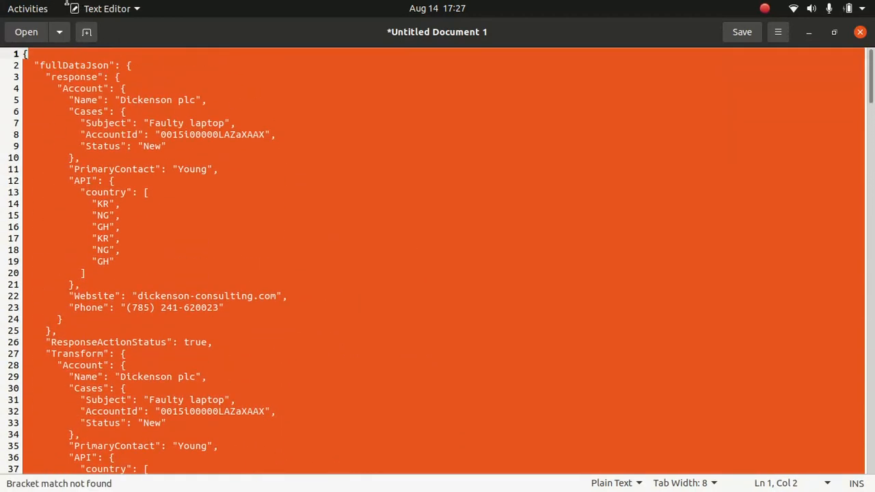
pyautogui.hotkey('ctrl', 'v')
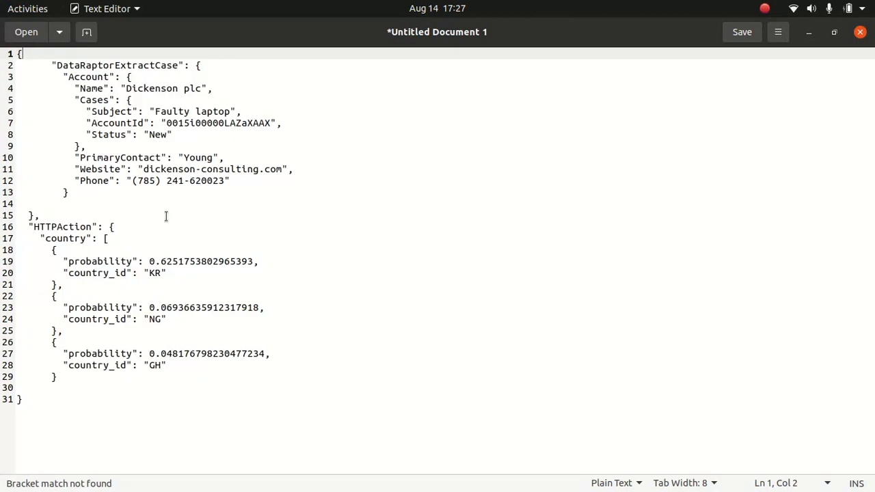
pyautogui.press('Left')
pyautogui.click(84, 395)
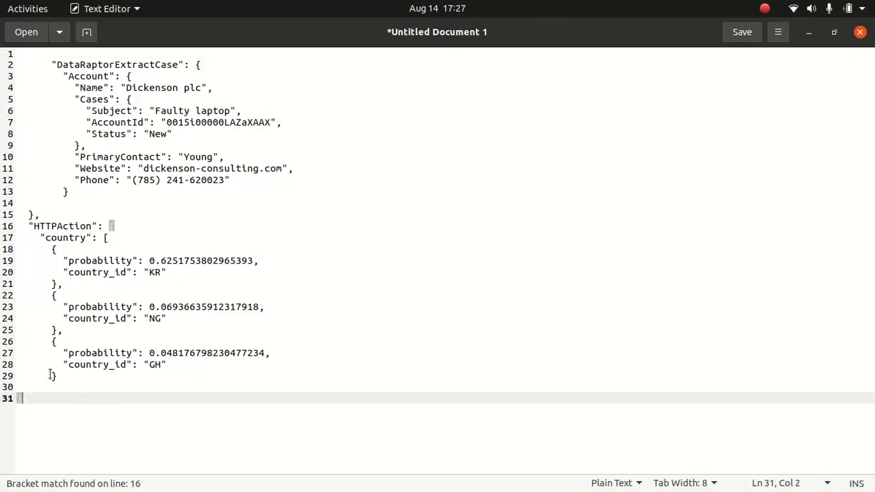
pyautogui.hotkey('ctrl', 'a')
pyautogui.click(500, 181)
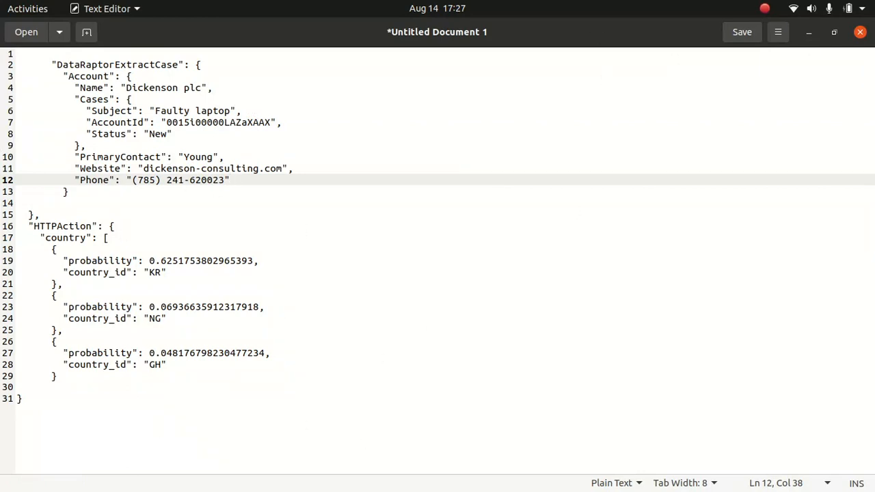
pyautogui.click(809, 32)
pyautogui.click(738, 336)
pyautogui.hotkey('ctrl', 'a')
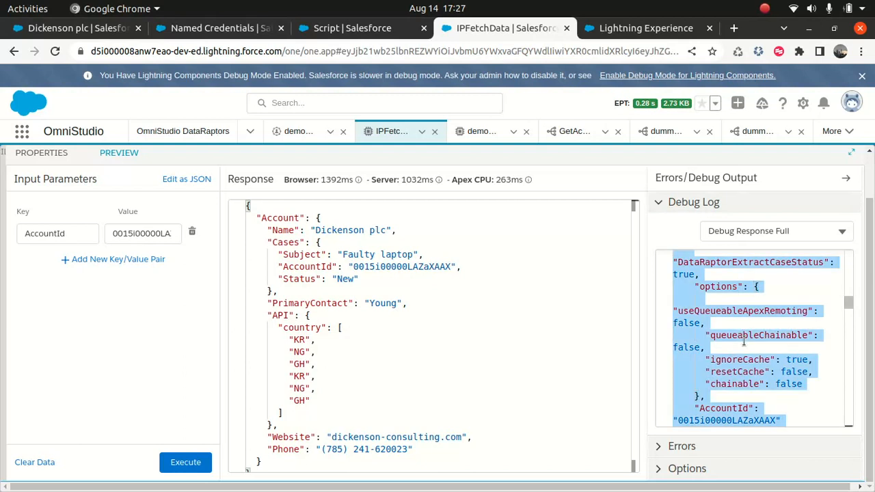
pyautogui.scroll(2, 730, 336)
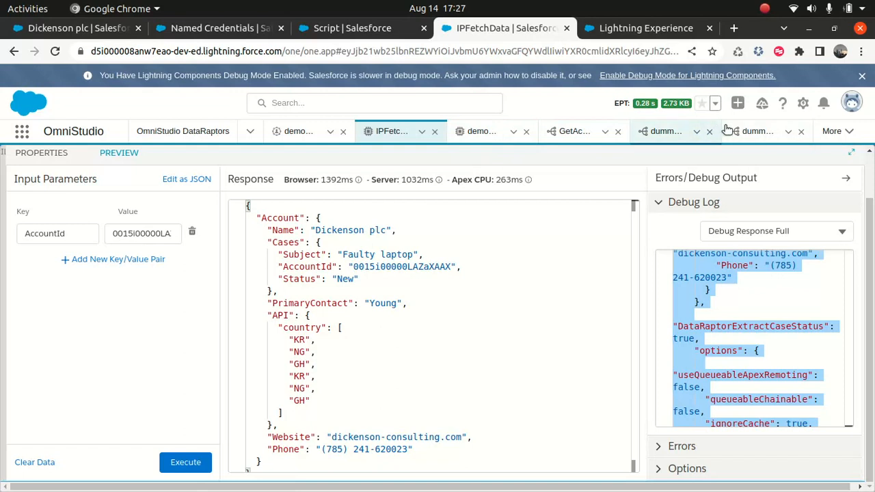
pyautogui.click(746, 137)
pyautogui.click(714, 339)
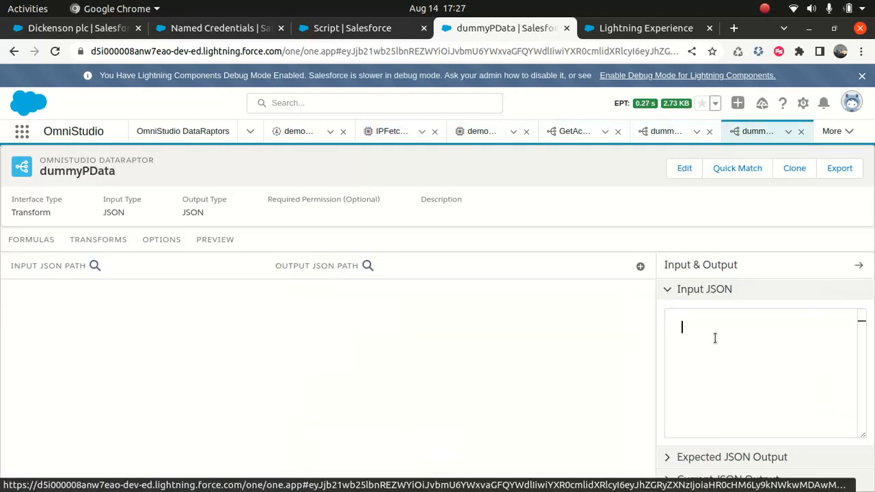
# - Open the ParseData transform DataRaptor and show its Input JSON
pyautogui.click(660, 133)
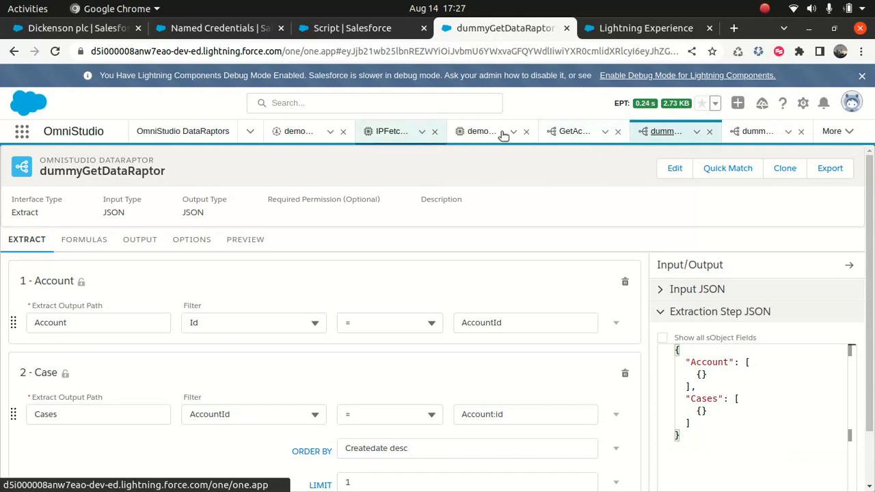
pyautogui.click(756, 131)
pyautogui.click(827, 131)
pyautogui.click(783, 163)
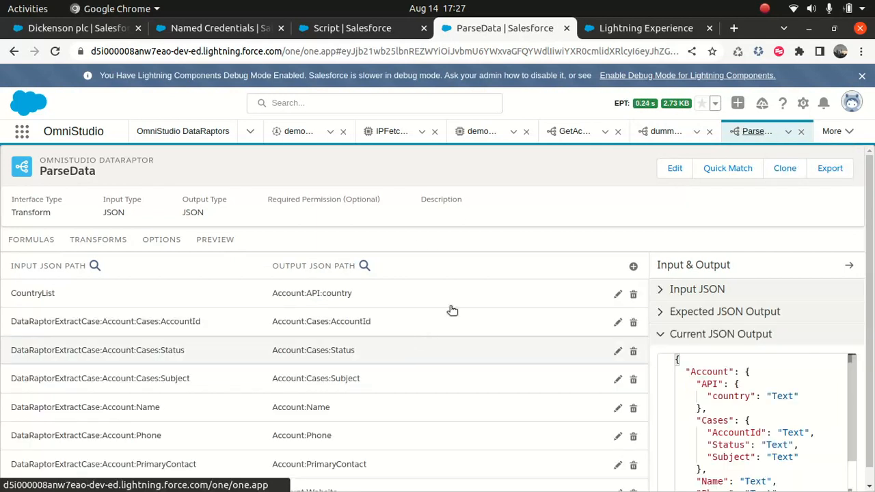
pyautogui.scroll(-2, 777, 427)
pyautogui.scroll(2, 778, 427)
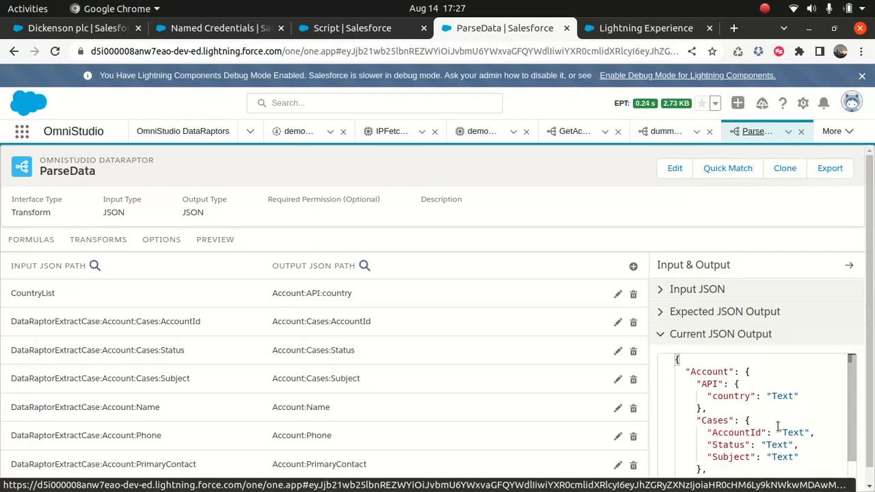
pyautogui.click(676, 311)
pyautogui.click(677, 290)
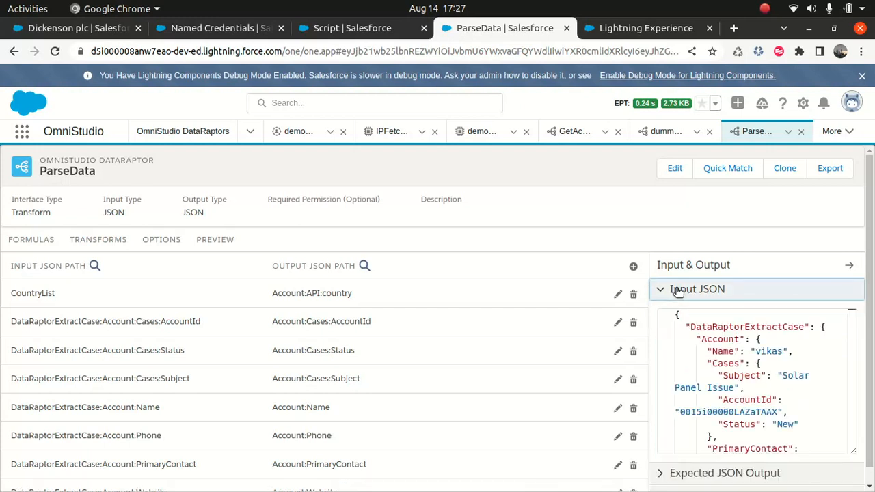
# - Copy ParseData's whole Input JSON and replace the text document's content with it
pyautogui.moveTo(676, 314); pyautogui.dragTo(807, 478)
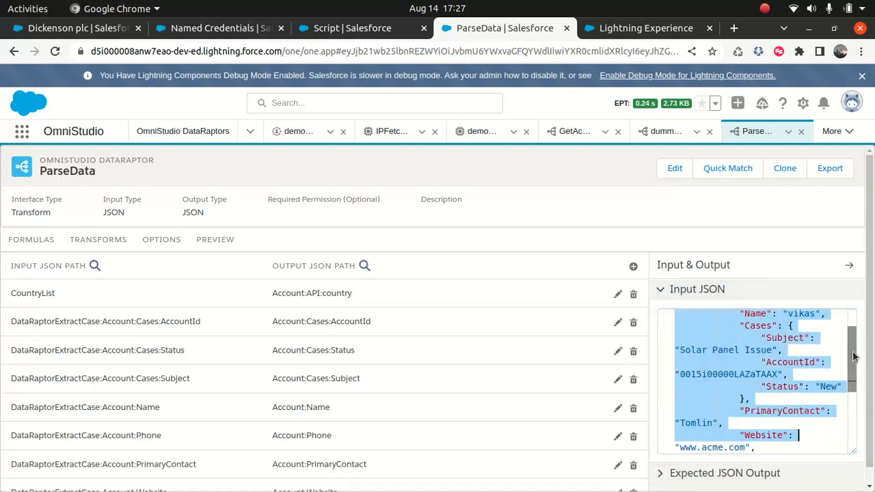
pyautogui.moveTo(854, 357); pyautogui.dragTo(853, 321)
pyautogui.click(681, 352)
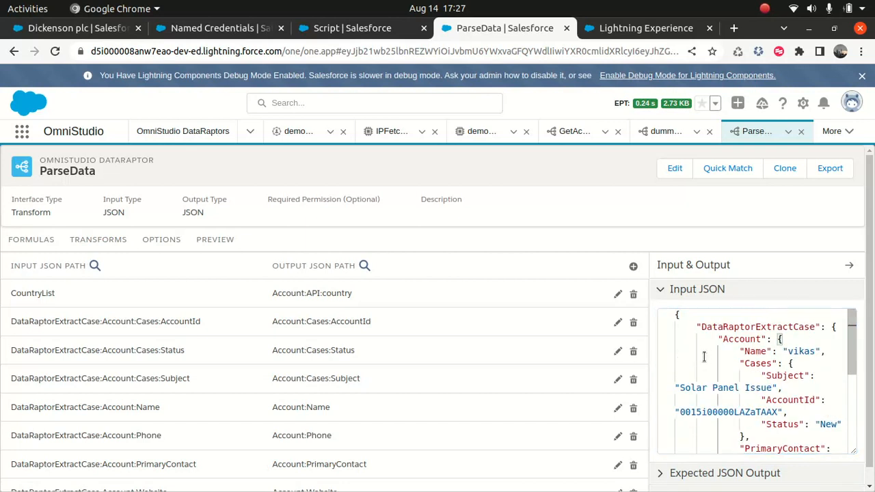
pyautogui.hotkey('ctrl', 'a')
pyautogui.hotkey('ctrl', 'c')
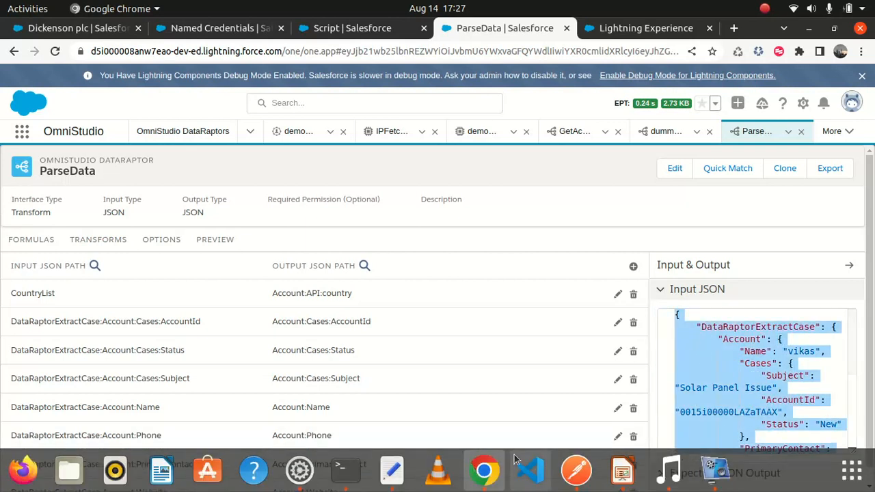
pyautogui.click(392, 471)
pyautogui.click(308, 280)
pyautogui.hotkey('ctrl', 'a')
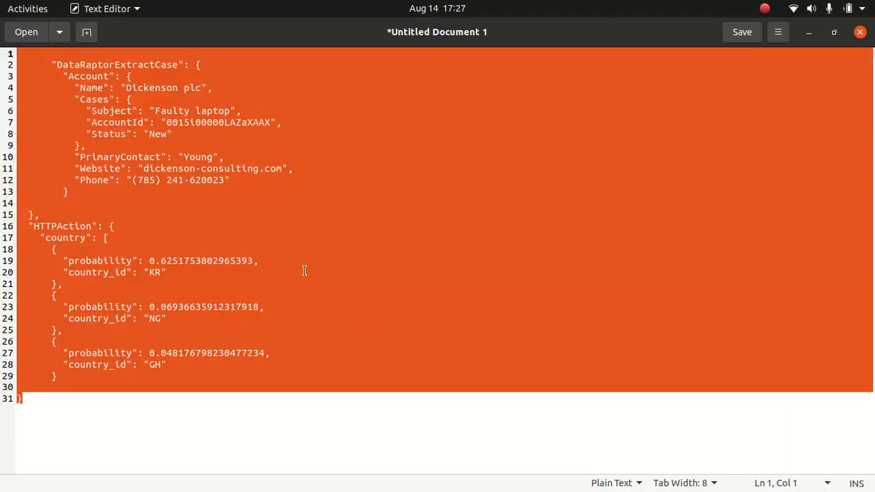
pyautogui.hotkey('ctrl', 'v')
pyautogui.hotkey('ctrl', 'a')
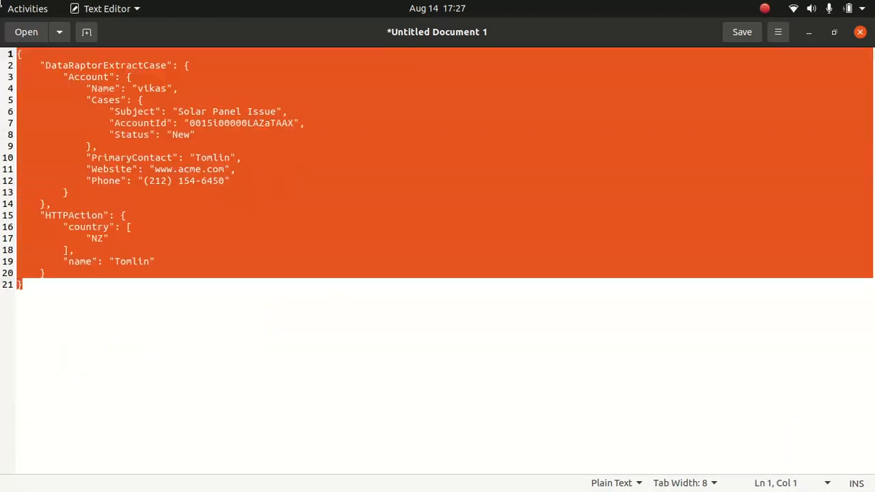
# - Close dummyGetDataRaptor and insert ParseData's JSON, with DataRaptorExtractCase and HTTPAction, as dummyPData's Input JSON
pyautogui.click(810, 32)
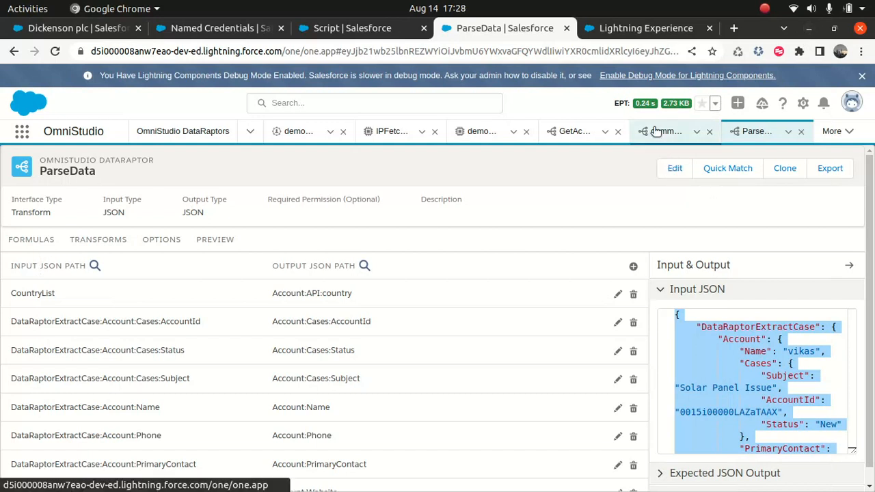
pyautogui.click(662, 131)
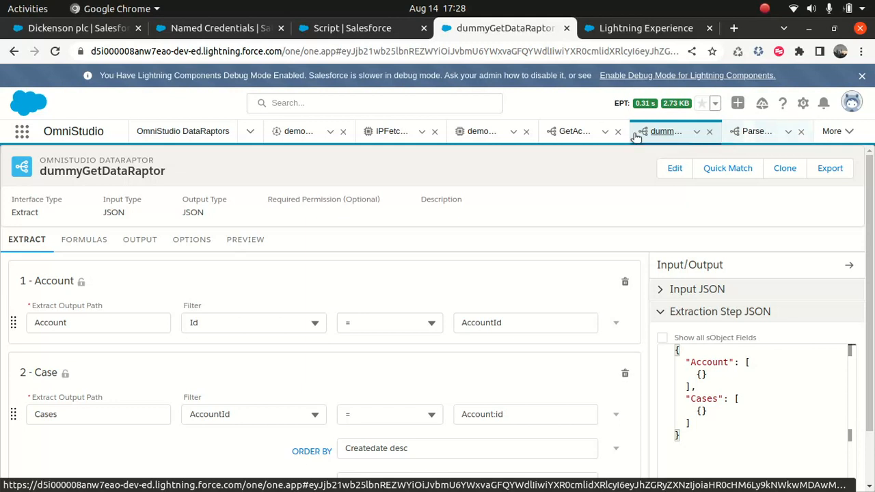
pyautogui.click(710, 131)
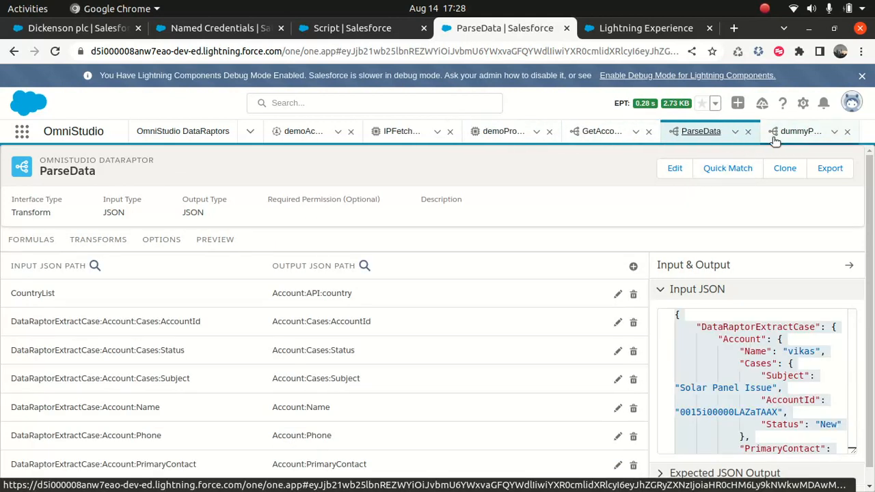
pyautogui.click(796, 134)
pyautogui.click(705, 328)
pyautogui.hotkey('ctrl', 'v')
pyautogui.scroll(10, 760, 396)
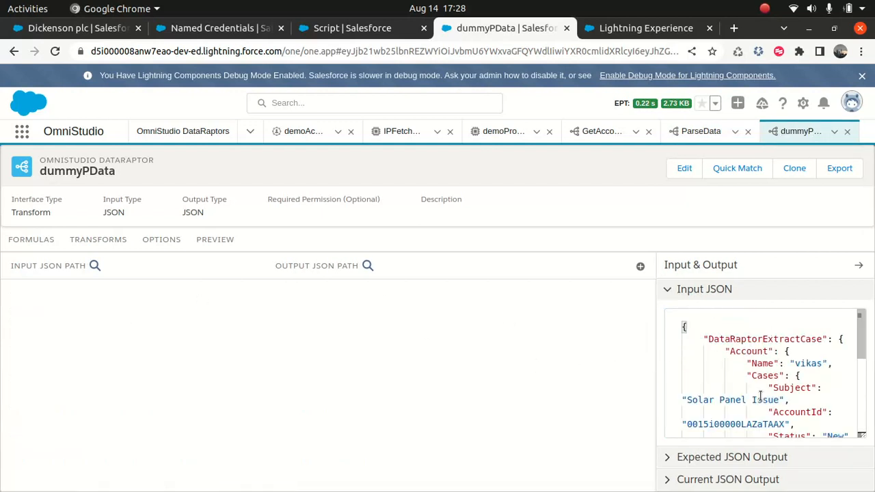
pyautogui.scroll(-10, 741, 344)
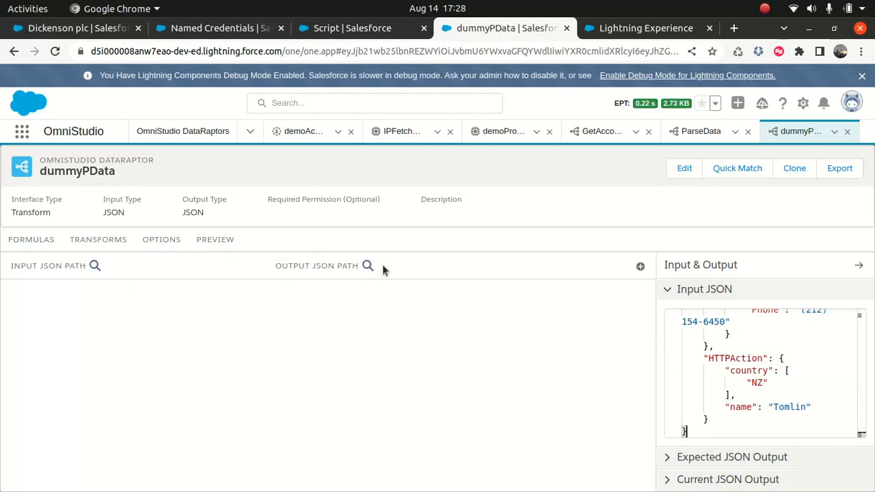
# - Add a dummyPData mapping from DataRaptorExtractCase:Account:Cases:AccountId to the output path Account:Case:AccountId
pyautogui.click(732, 169)
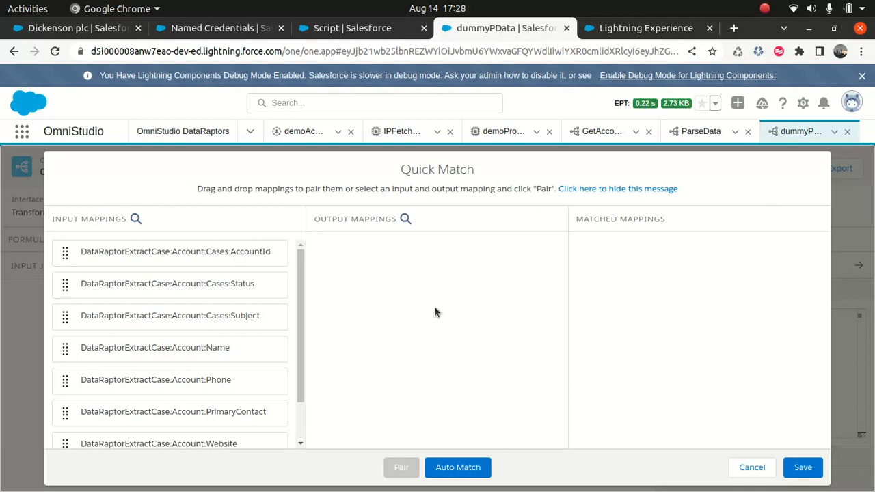
pyautogui.click(750, 468)
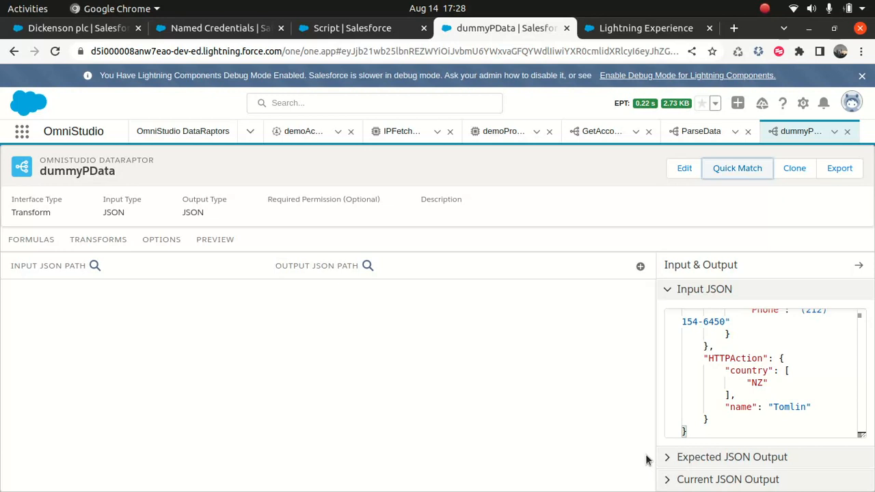
pyautogui.click(640, 266)
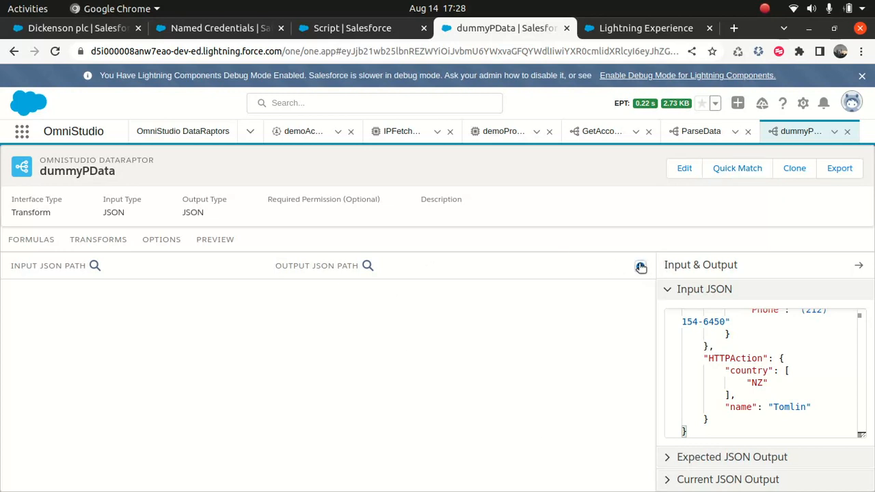
pyautogui.click(126, 313)
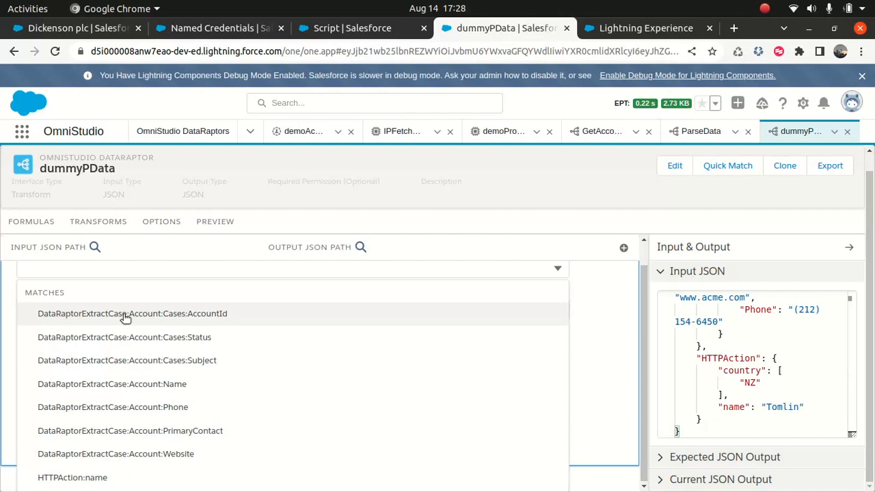
pyautogui.click(141, 333)
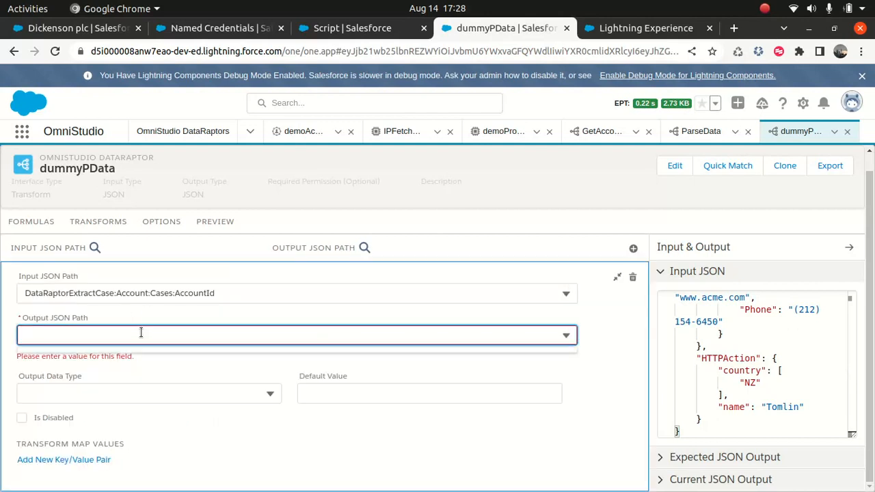
pyautogui.write('Account:Case:AccountId')
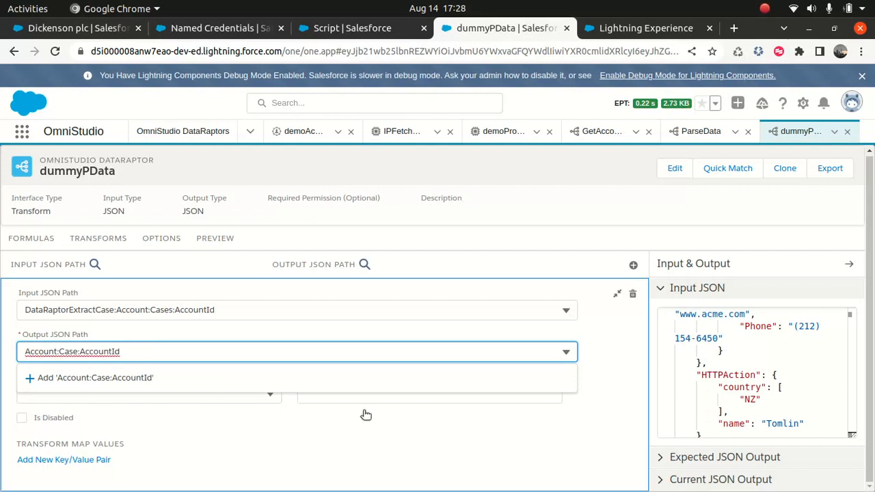
pyautogui.click(630, 370)
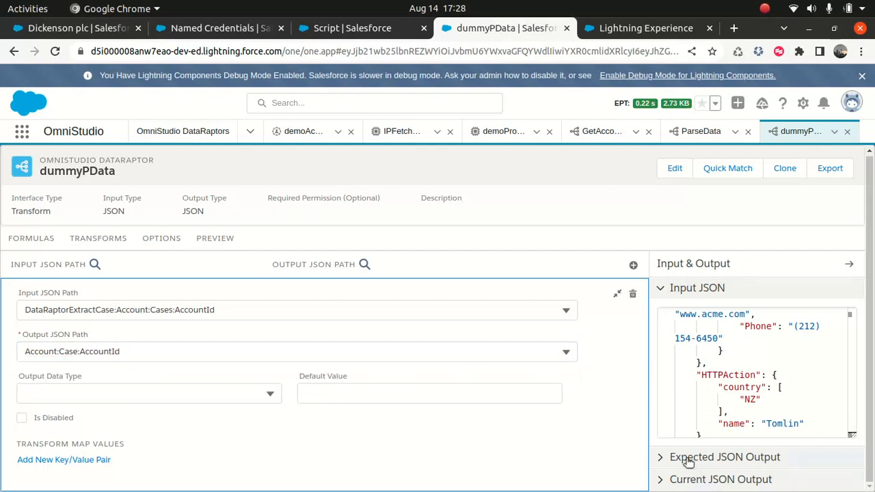
# - Show the Current JSON Output and look through the available output data types for the AccountId mapping, leaving the type blank
pyautogui.click(657, 458)
pyautogui.click(663, 481)
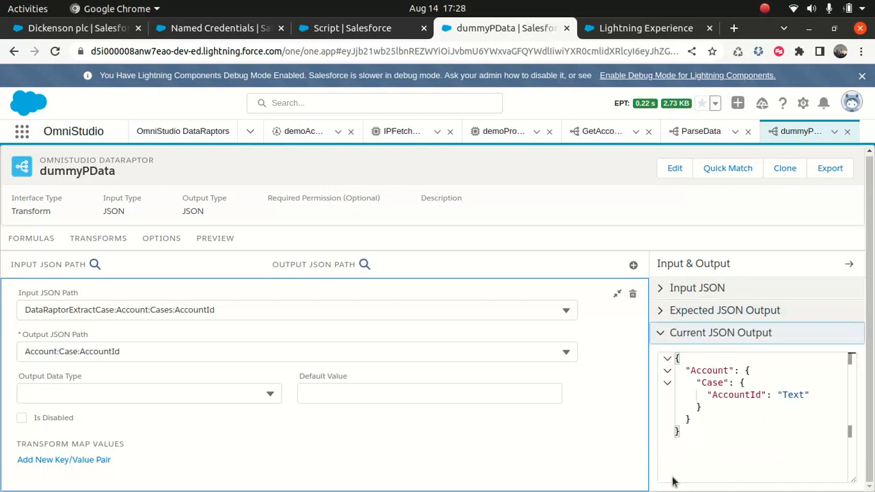
pyautogui.click(271, 397)
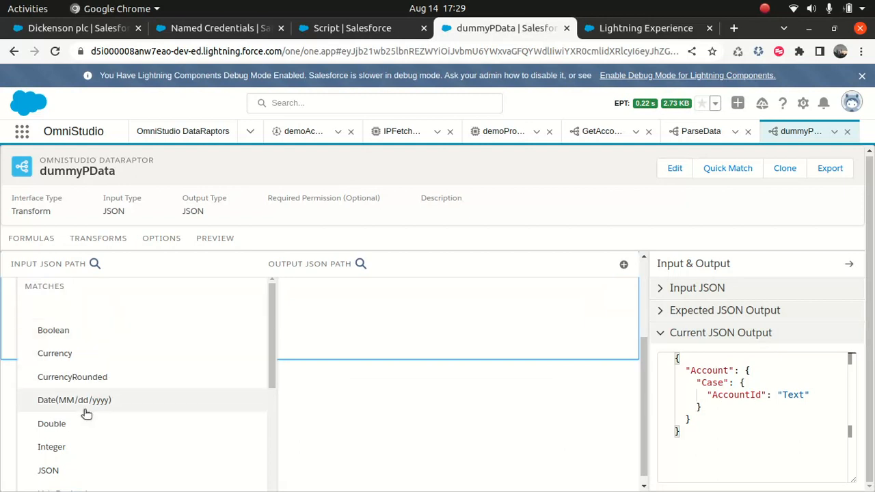
pyautogui.scroll(-5, 86, 413)
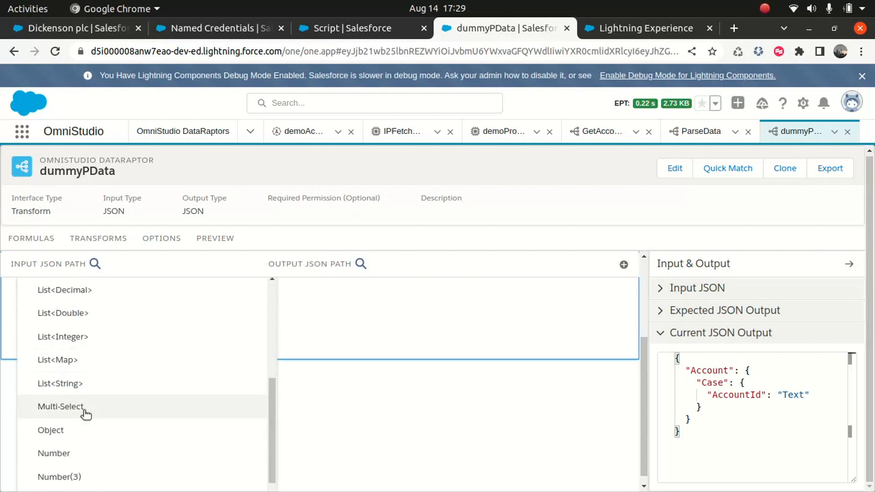
pyautogui.scroll(5, 102, 438)
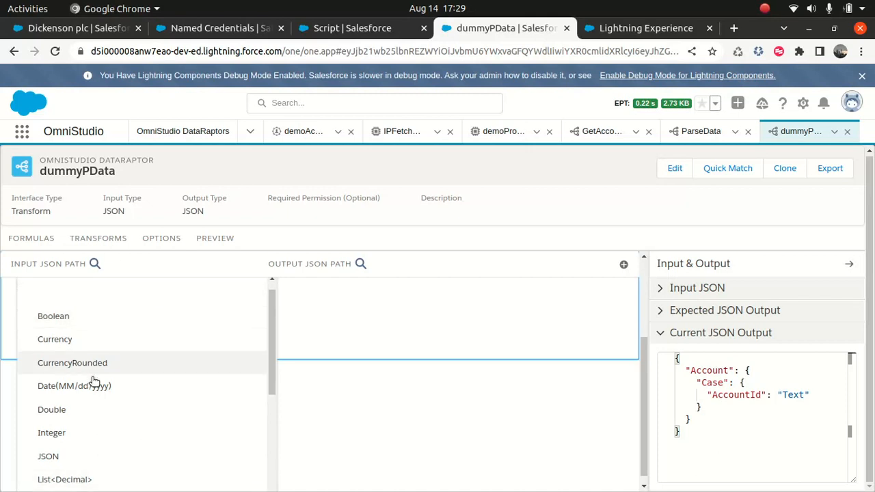
pyautogui.click(329, 318)
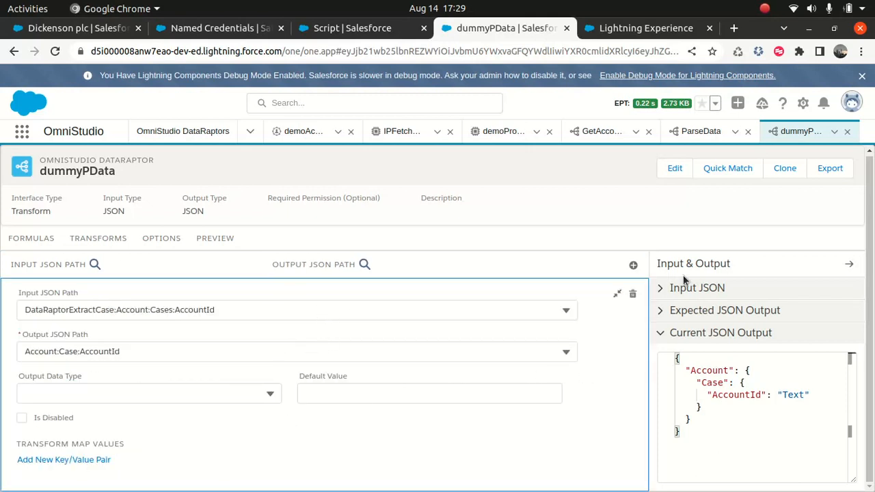
pyautogui.click(619, 296)
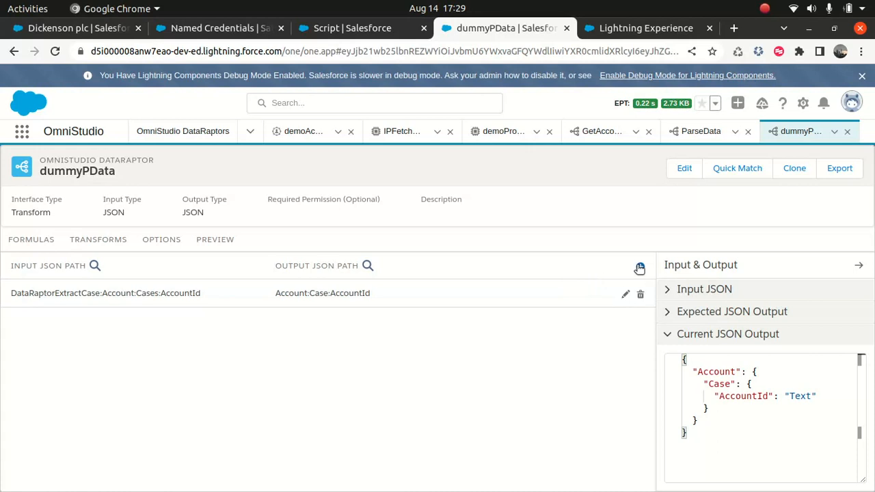
# - Add a mapping from DataRaptorExtractCase:Account:Cases:Status, reusing the Account:Cases:Status part of its path as the output path
pyautogui.click(640, 266)
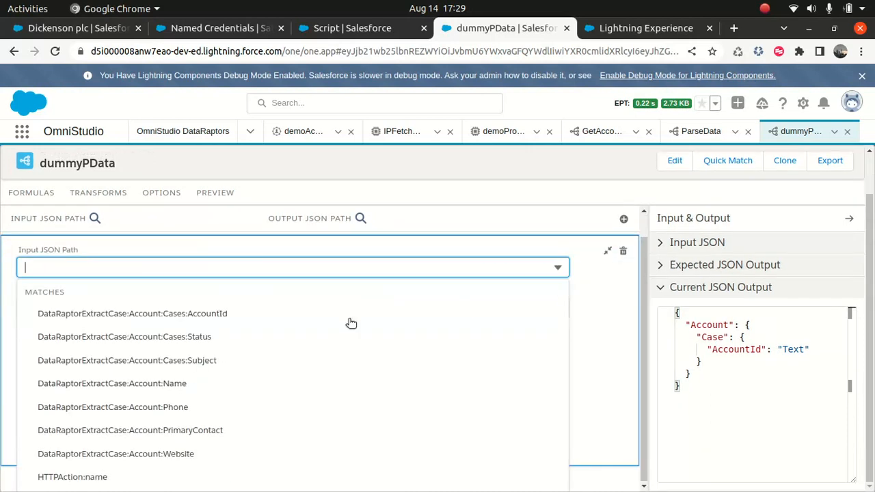
pyautogui.click(151, 337)
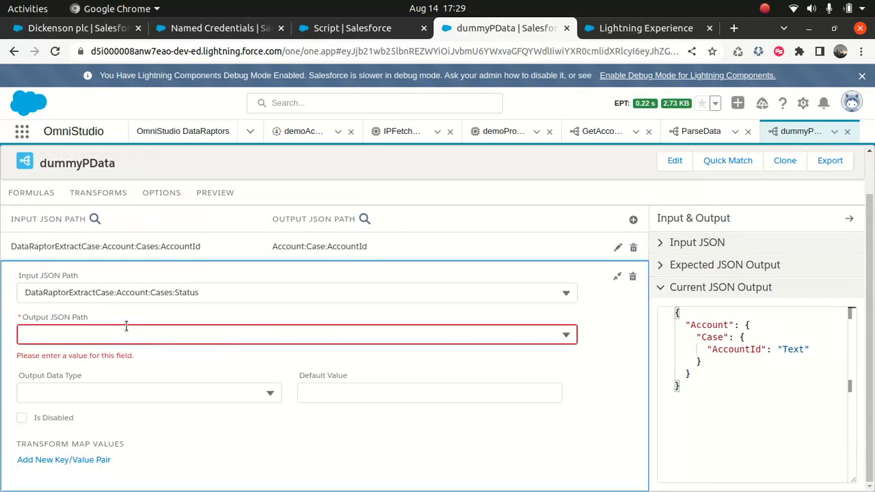
pyautogui.click(205, 293)
pyautogui.moveTo(200, 267); pyautogui.dragTo(119, 266)
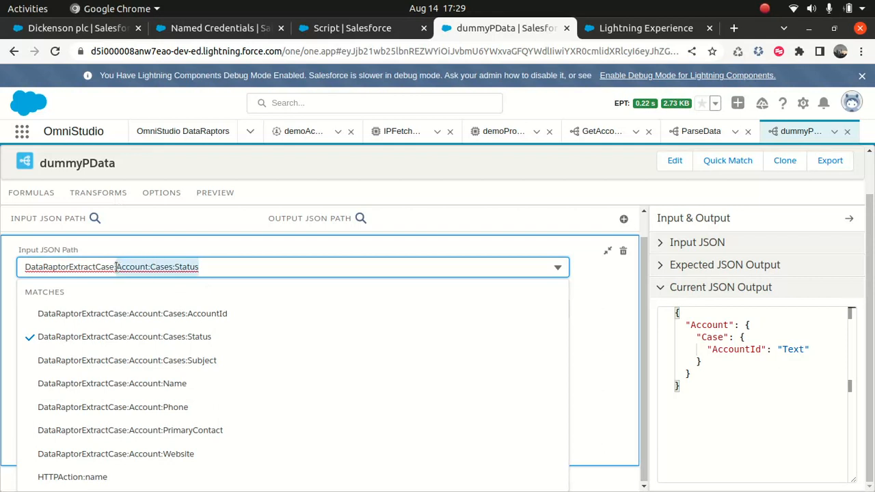
pyautogui.hotkey('ctrl', 'c')
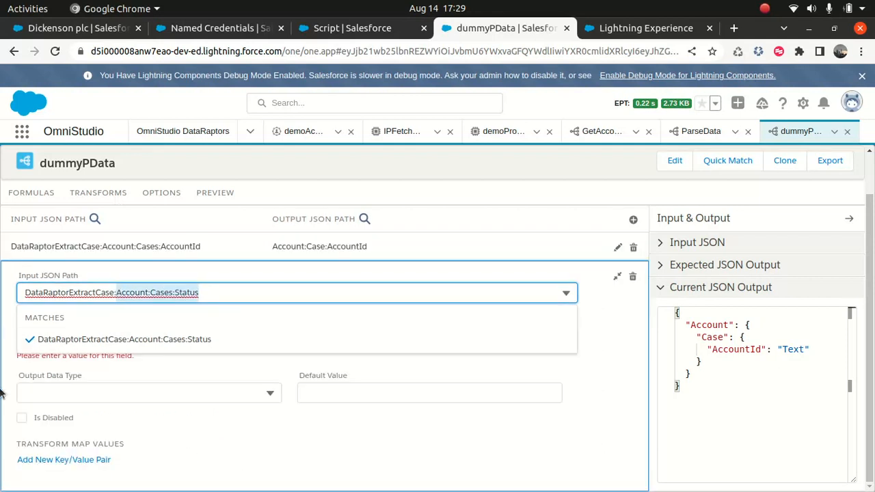
pyautogui.click(605, 311)
pyautogui.click(506, 337)
pyautogui.hotkey('ctrl', 'v')
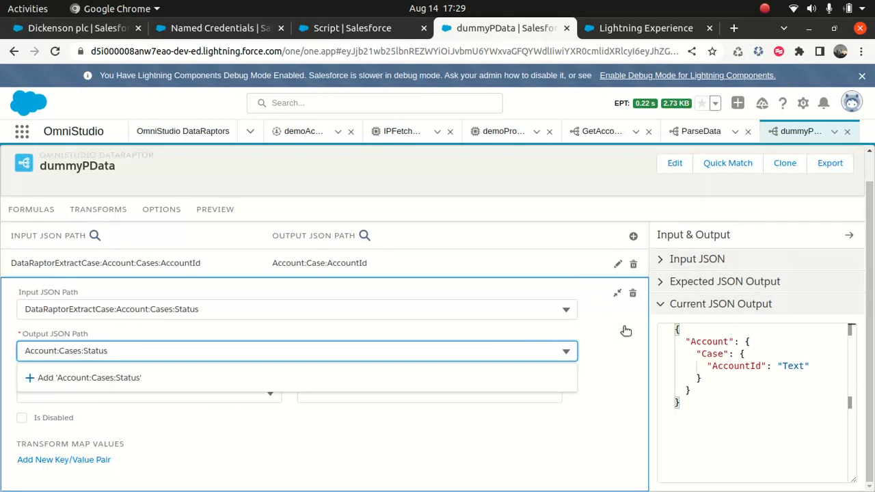
pyautogui.click(625, 331)
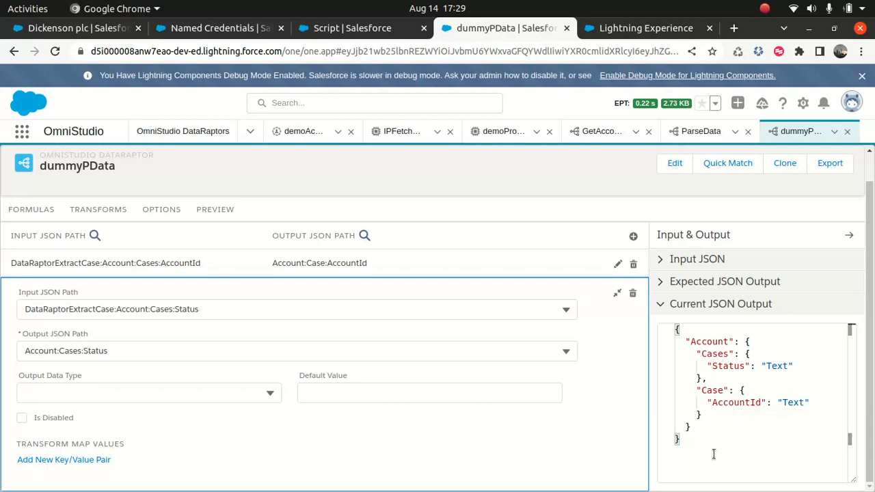
# - Change the Status mapping's output path to Account:Case:Status and collapse the mapping
pyautogui.click(82, 351)
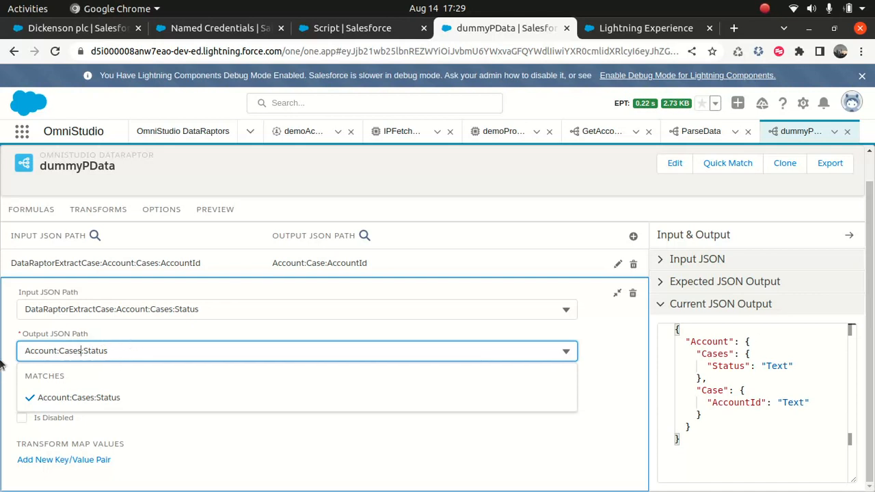
pyautogui.press('BackSpace')
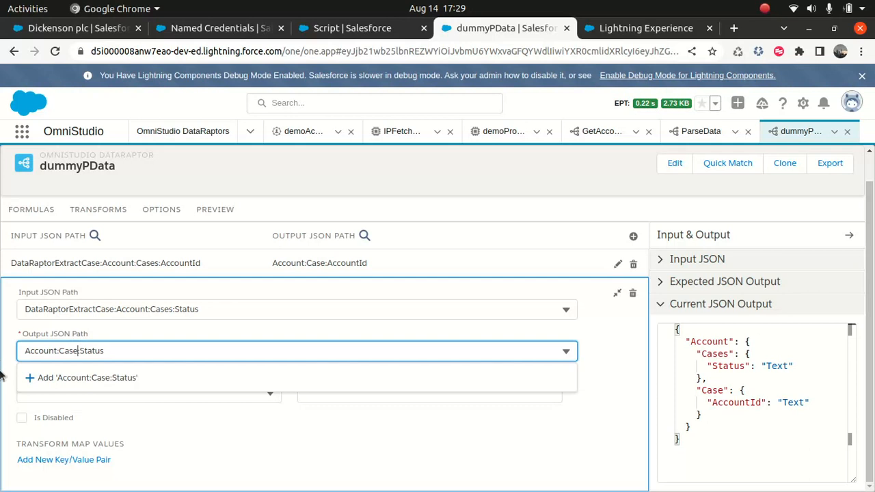
pyautogui.click(615, 374)
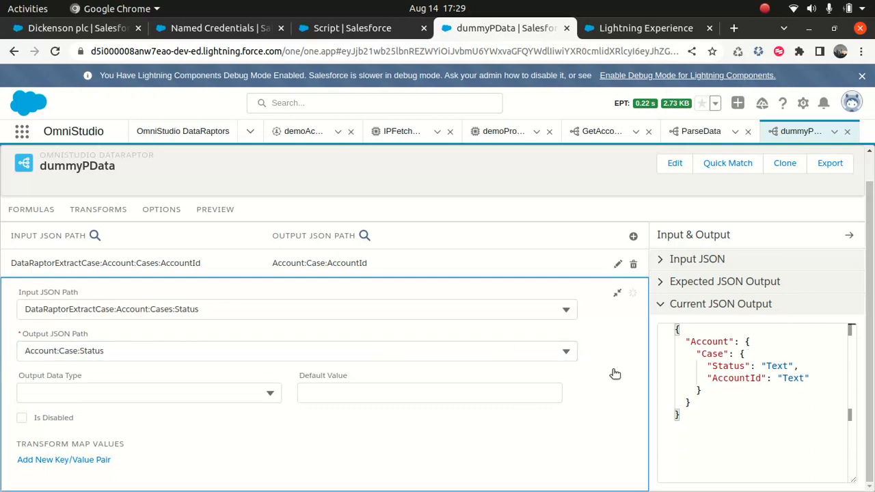
pyautogui.click(618, 296)
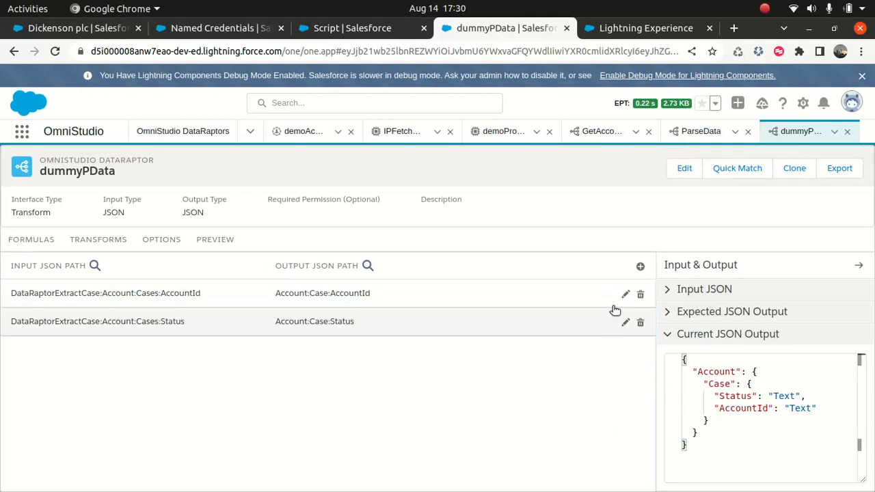
# - Add a mapping from DataRaptorExtractCase:Account:Name to the output path Account:Name
pyautogui.click(640, 266)
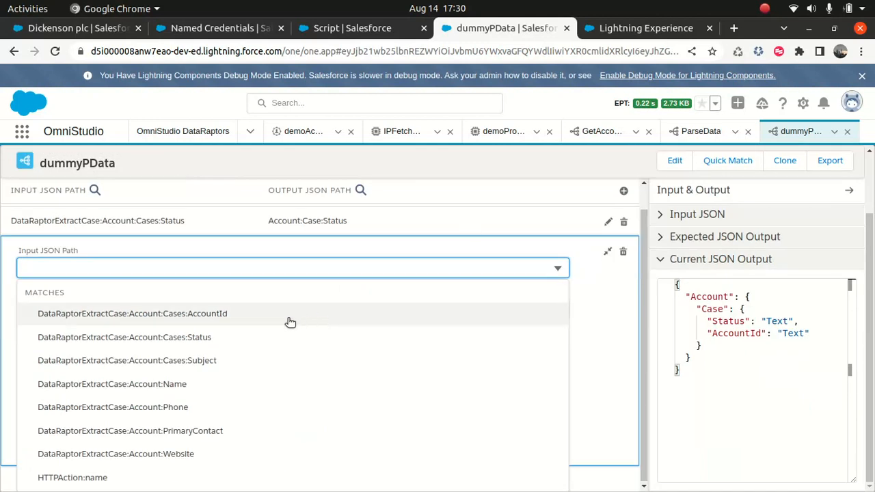
pyautogui.click(145, 385)
pyautogui.click(108, 333)
pyautogui.write('Accou')
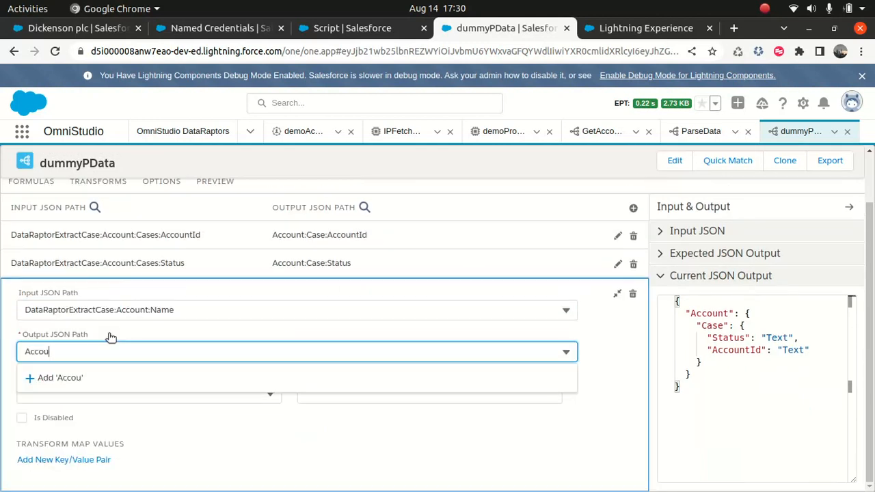
pyautogui.write('nt:Name')
pyautogui.click(0, 342)
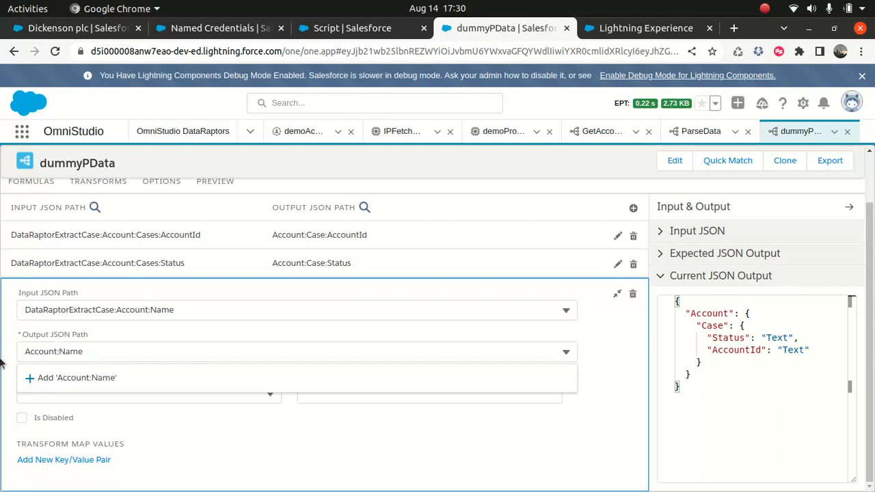
pyautogui.click(33, 377)
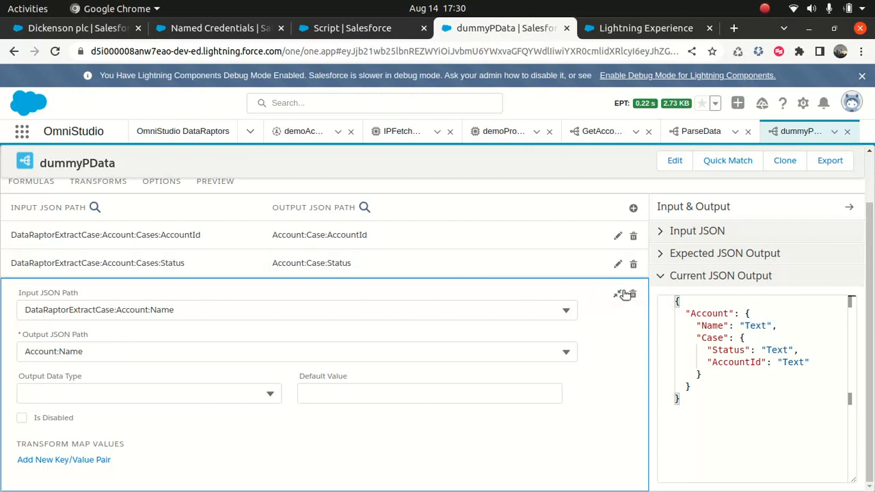
# - Add a mapping from DataRaptorExtractCase:Account:PrimaryContact to the output path Account:PrimaryContact and collapse it
pyautogui.click(634, 208)
pyautogui.click(244, 338)
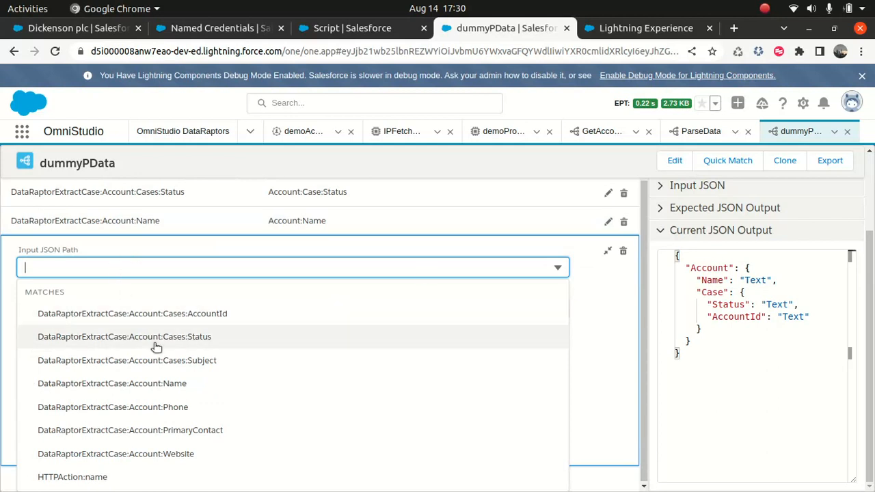
pyautogui.click(170, 432)
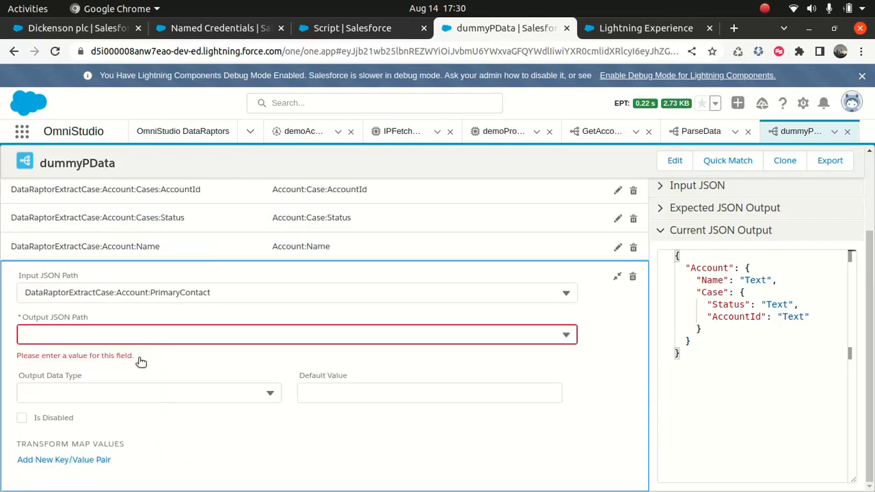
pyautogui.click(203, 300)
pyautogui.moveTo(211, 267); pyautogui.dragTo(121, 265)
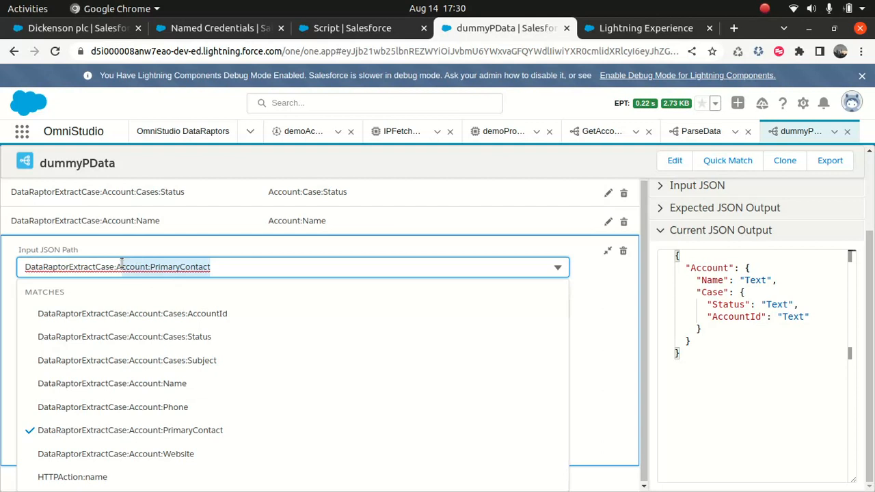
pyautogui.moveTo(228, 267); pyautogui.dragTo(116, 264)
pyautogui.hotkey('ctrl', 'c')
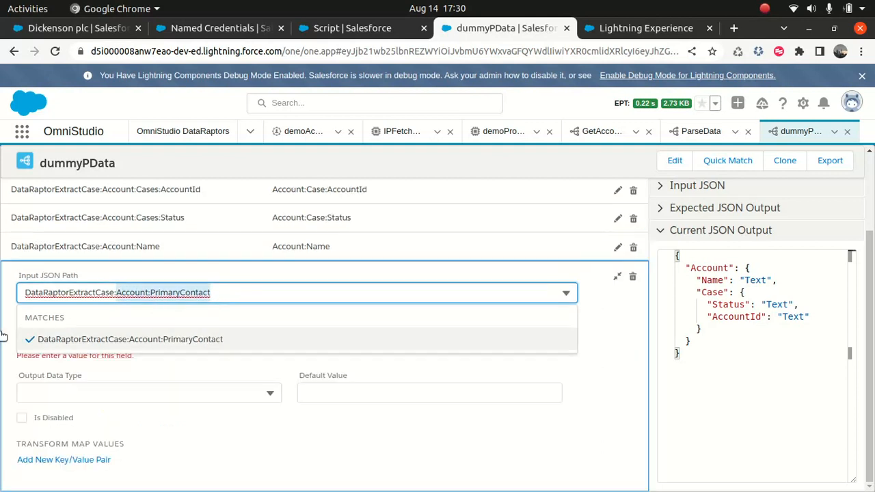
pyautogui.click(3, 344)
pyautogui.click(46, 334)
pyautogui.hotkey('ctrl', 'v')
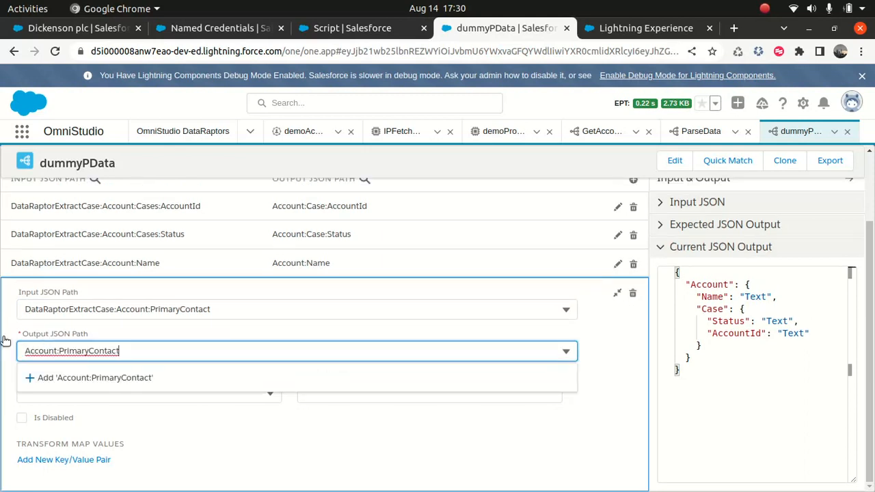
pyautogui.press('Return')
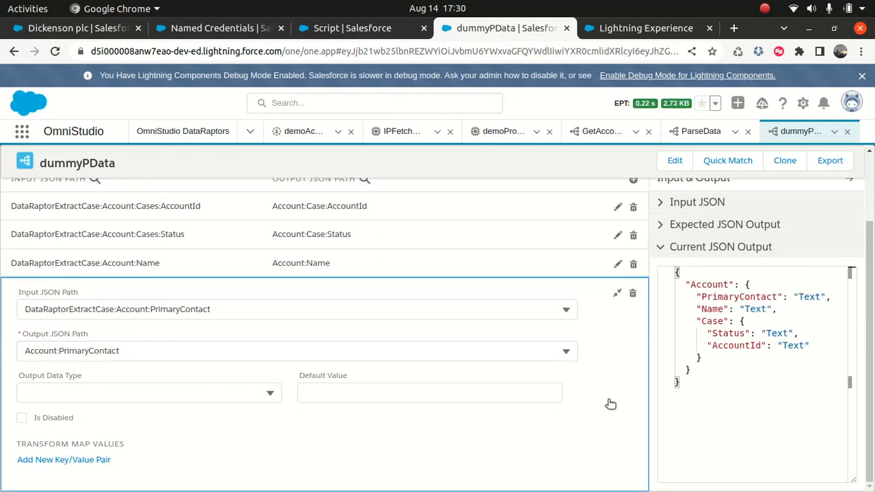
pyautogui.click(618, 293)
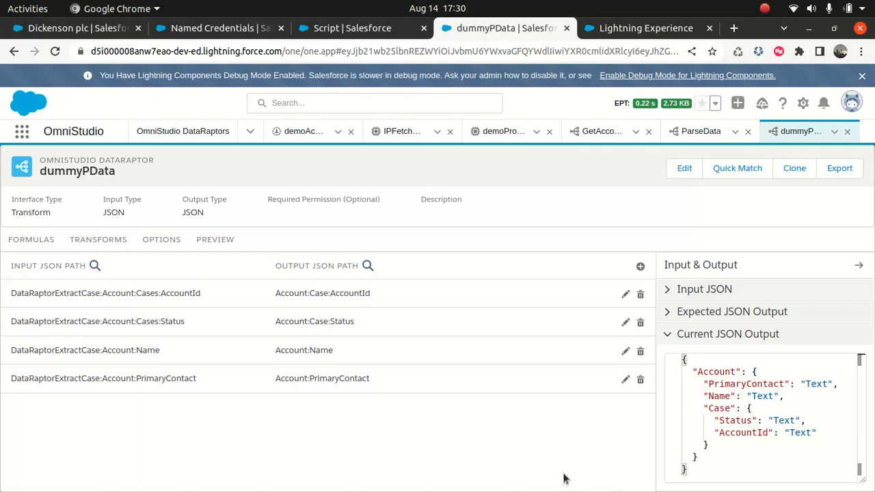
# - Add a mapping to dummyPData with the input path HTTPAction:name and shorten that path to HTTPAction:
pyautogui.click(640, 266)
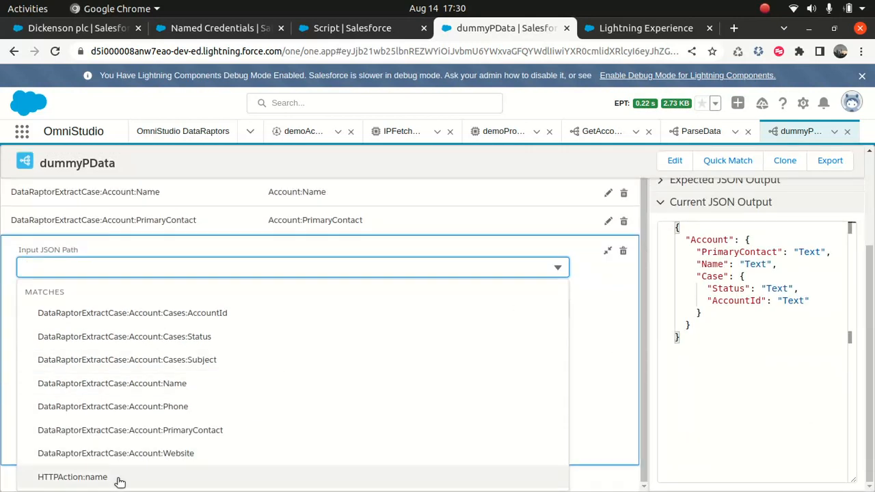
pyautogui.click(73, 478)
pyautogui.click(106, 330)
pyautogui.click(118, 294)
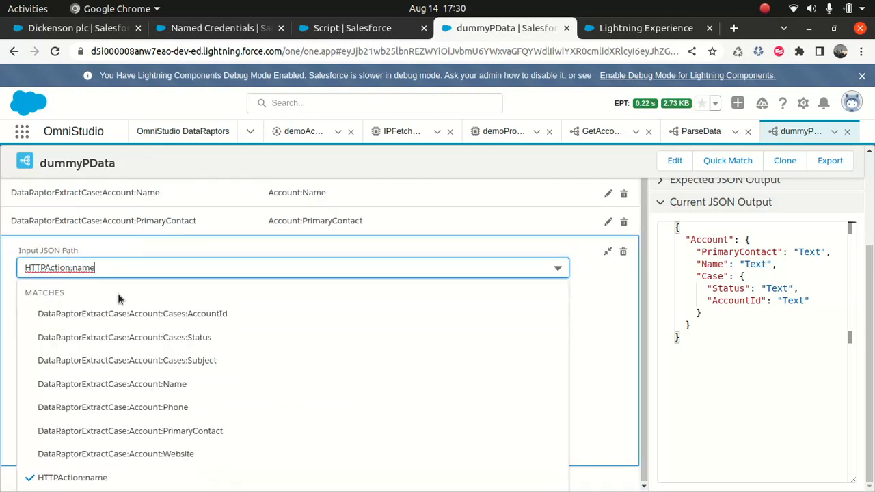
pyautogui.click(2, 314)
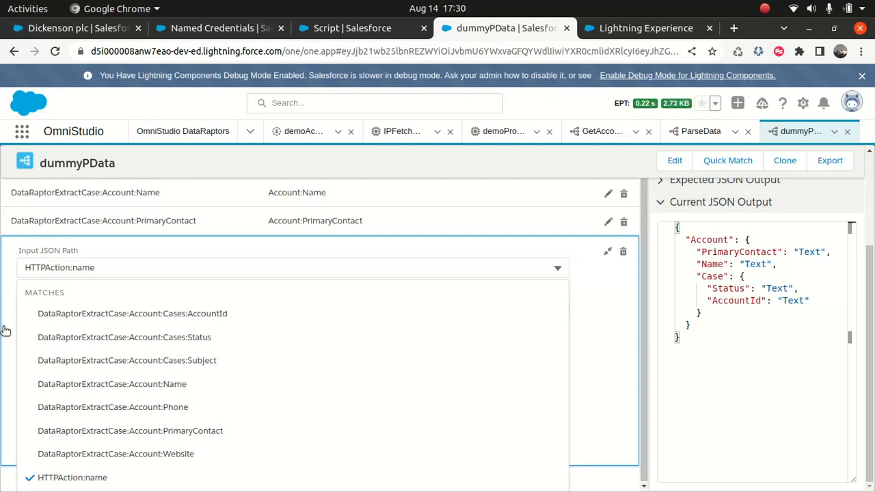
pyautogui.click(56, 335)
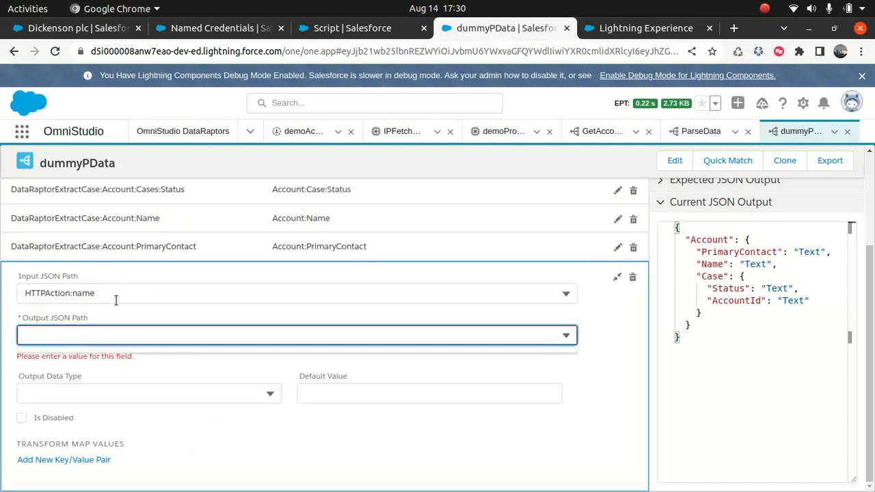
pyautogui.click(117, 299)
pyautogui.press('BackSpace')
pyautogui.press('BackSpace')
pyautogui.press('BackSpace')
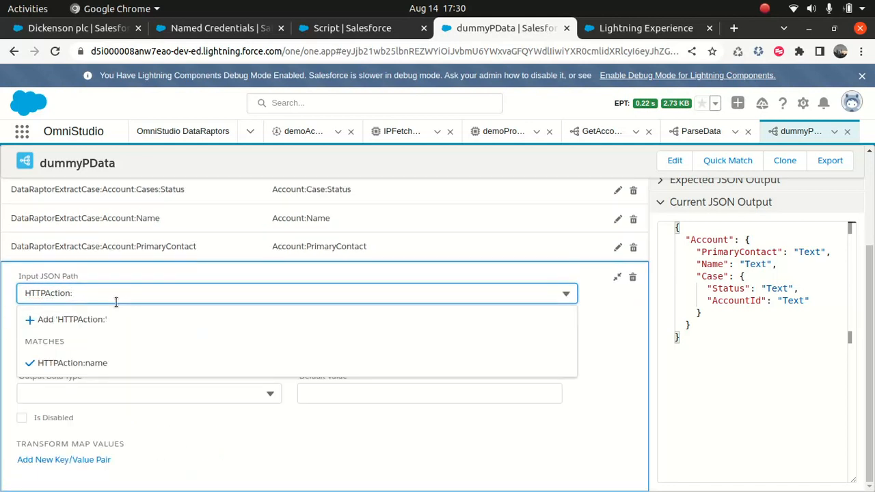
# - Show the HTTPAction debug output in IPFetchData's preview and copy the country_id key from it
pyautogui.click(402, 132)
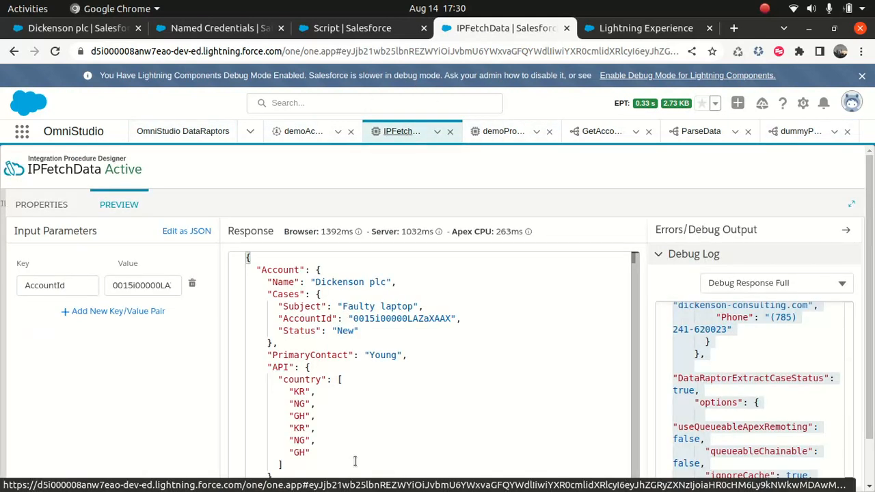
pyautogui.scroll(-2, 785, 387)
pyautogui.scroll(6, 784, 398)
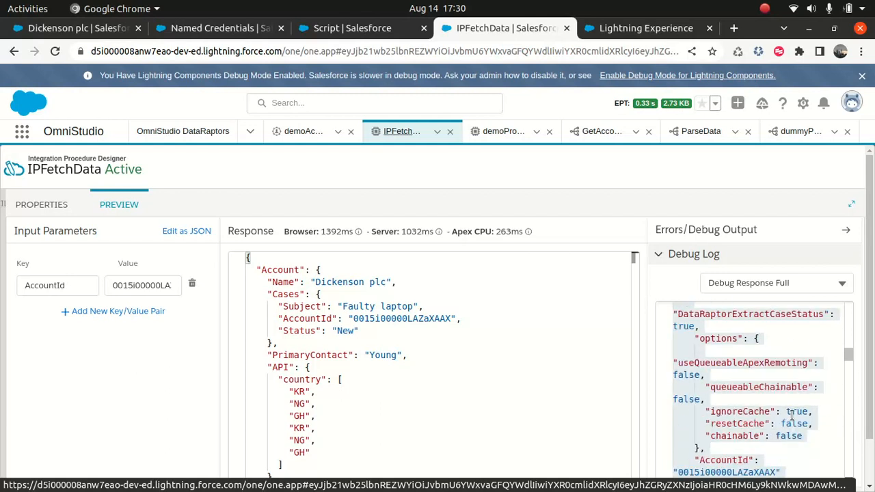
pyautogui.click(777, 280)
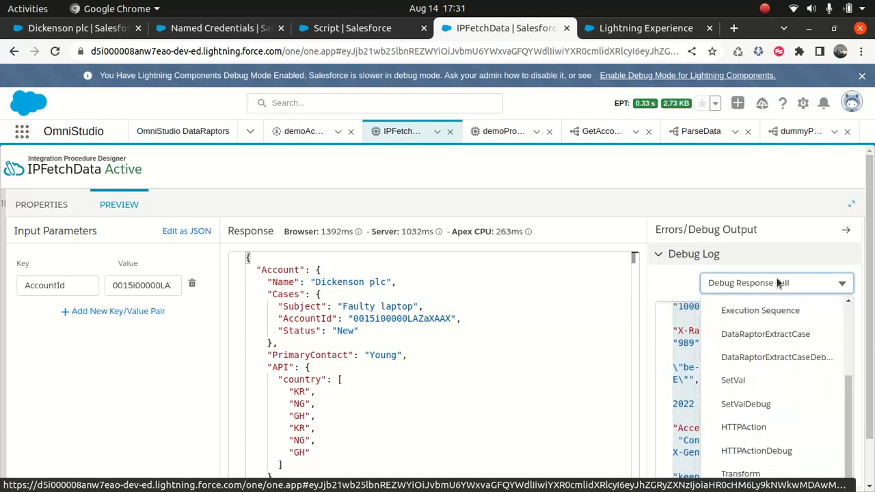
pyautogui.scroll(-3, 789, 308)
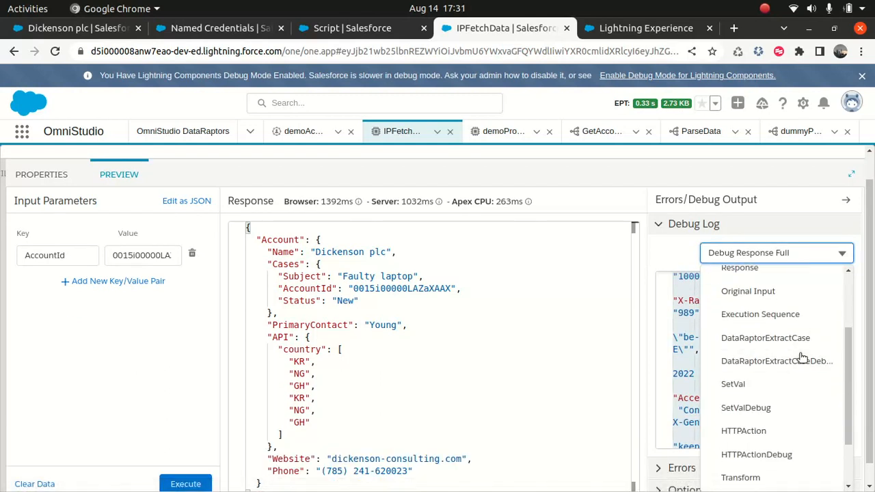
pyautogui.click(757, 431)
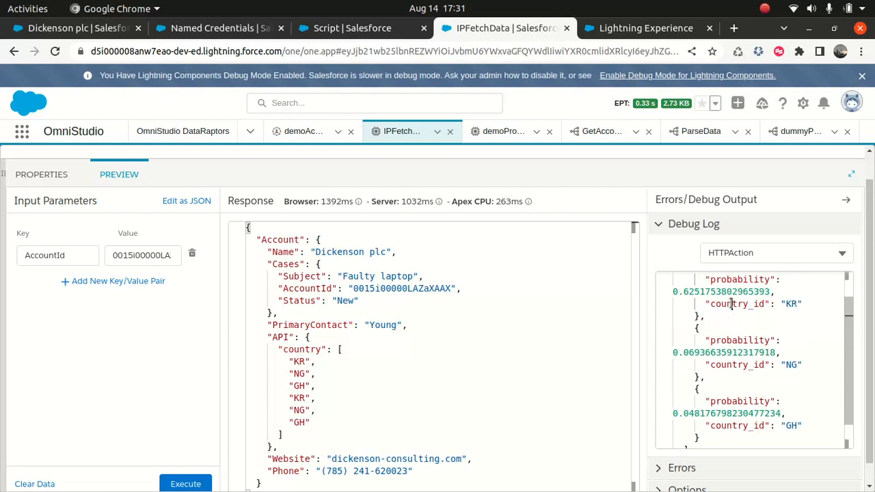
pyautogui.doubleClick(733, 304)
pyautogui.hotkey('ctrl', 'c')
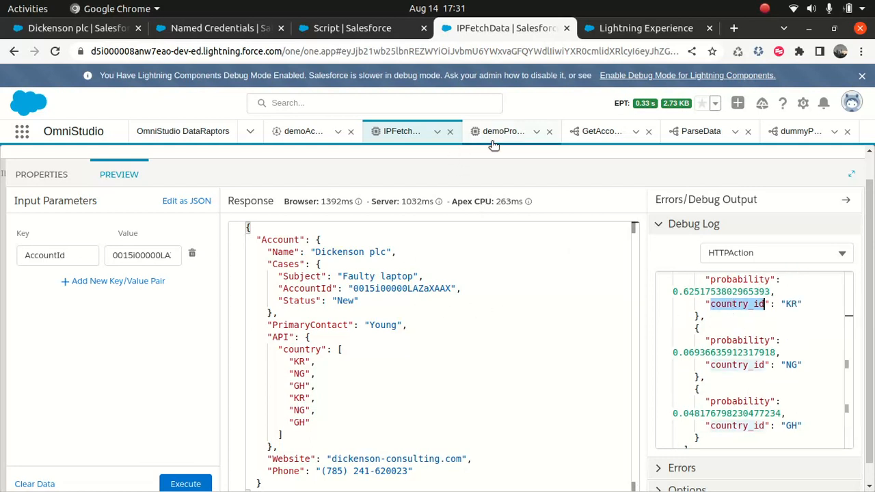
# - Complete the new dummyPData mapping's input path as HTTPAction:country_id and collapse the mapping
pyautogui.click(787, 135)
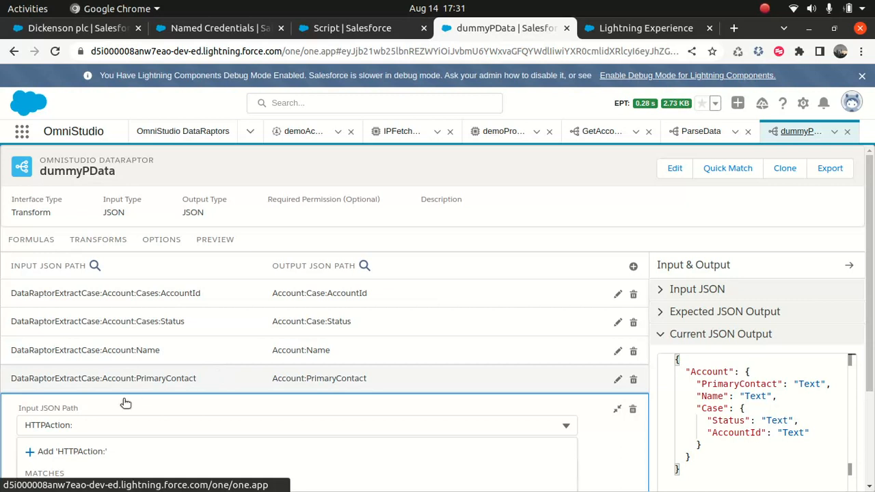
pyautogui.click(102, 425)
pyautogui.hotkey('ctrl', 'v')
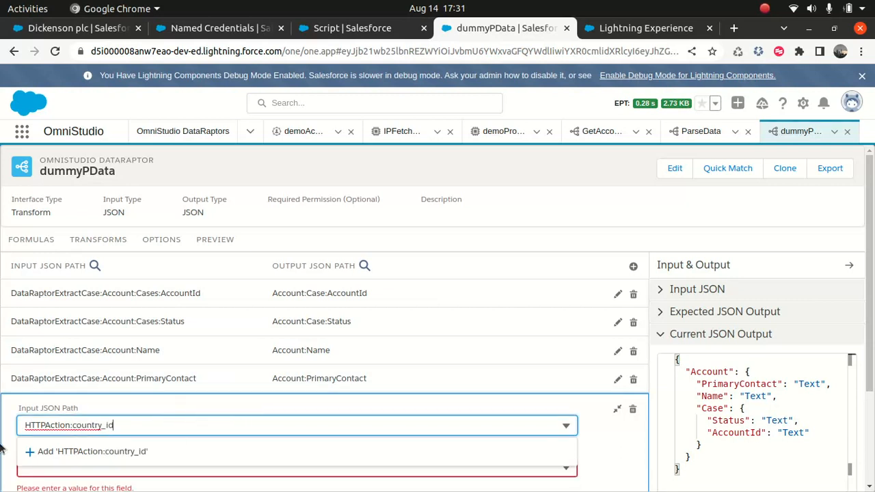
pyautogui.click(1, 438)
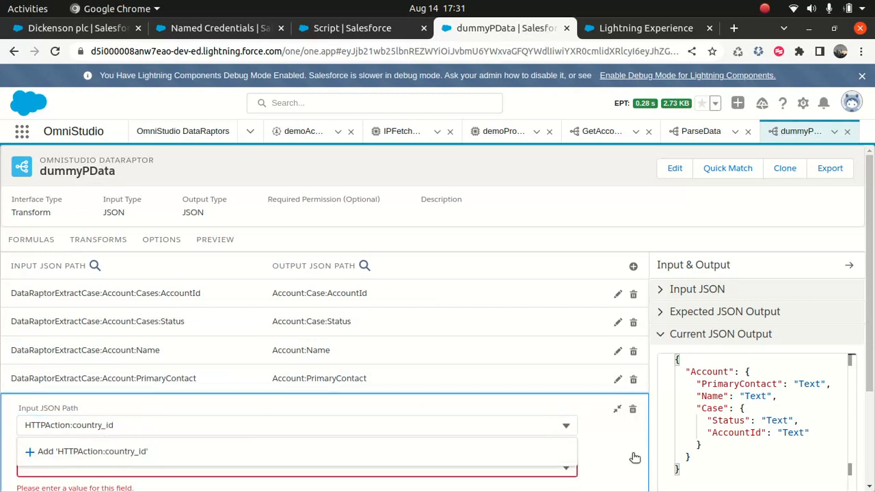
pyautogui.click(617, 409)
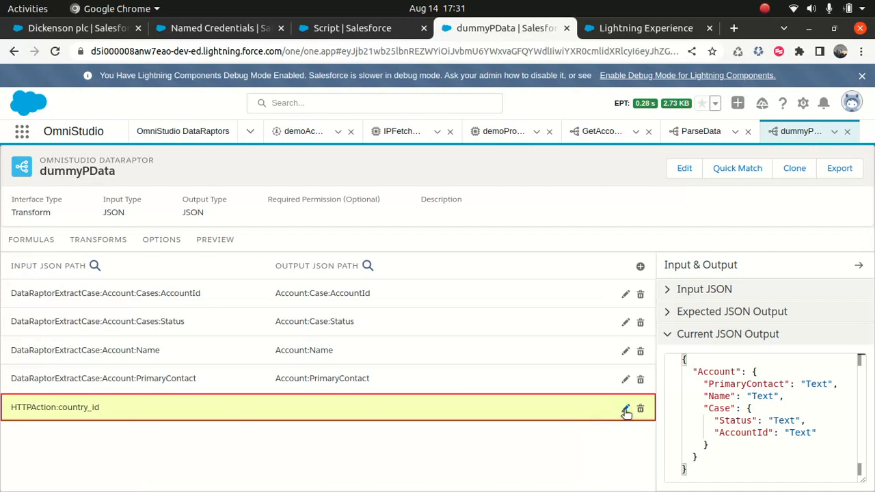
# - Set the output path of the HTTPAction:country_id mapping to Account:API:Country and check the current JSON output
pyautogui.click(622, 411)
pyautogui.click(292, 465)
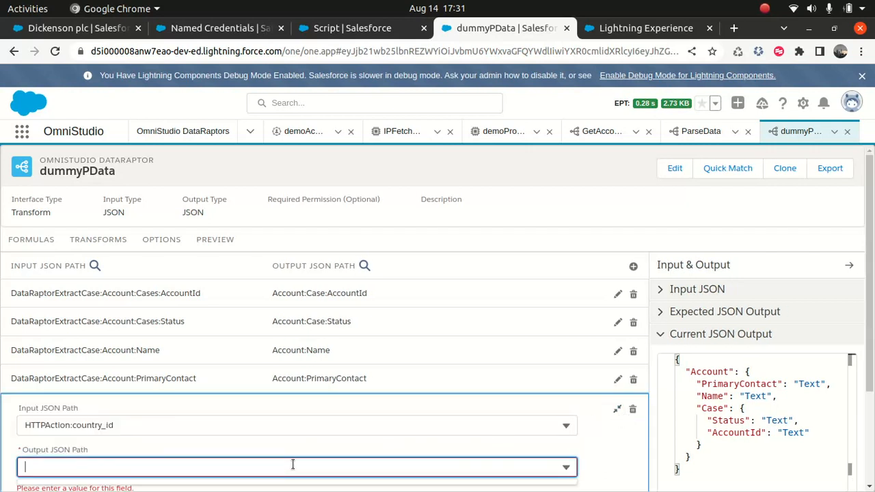
pyautogui.write('Account:API:Country')
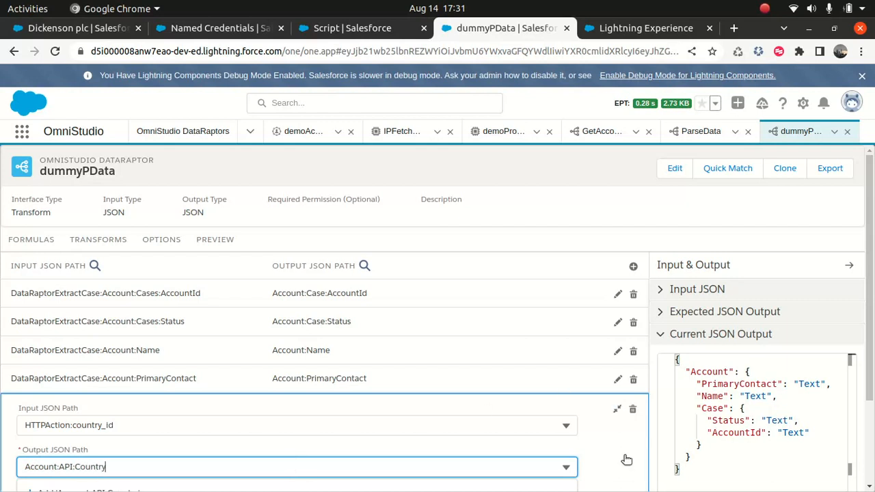
pyautogui.click(626, 459)
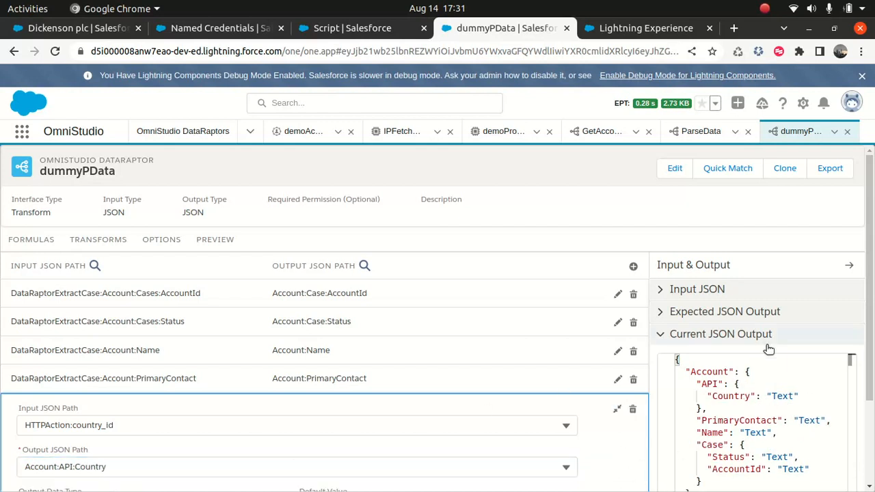
pyautogui.scroll(-3, 870, 316)
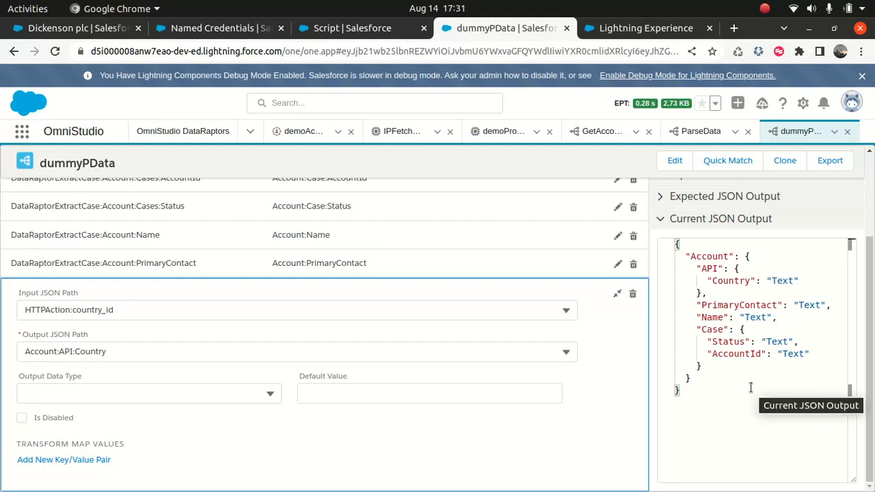
# - Review the MainAccount FlexCard's data source setup, including its input map and result JSON path, and return to dummyPData
pyautogui.click(605, 28)
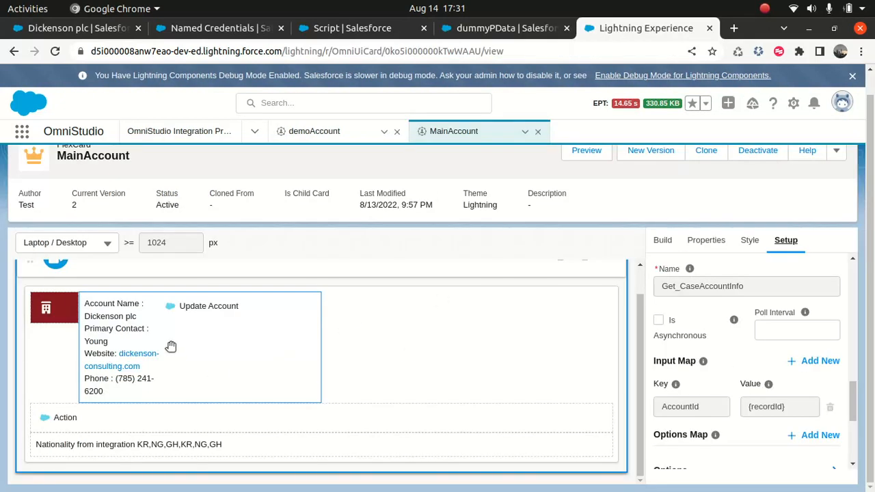
pyautogui.scroll(-3, 845, 397)
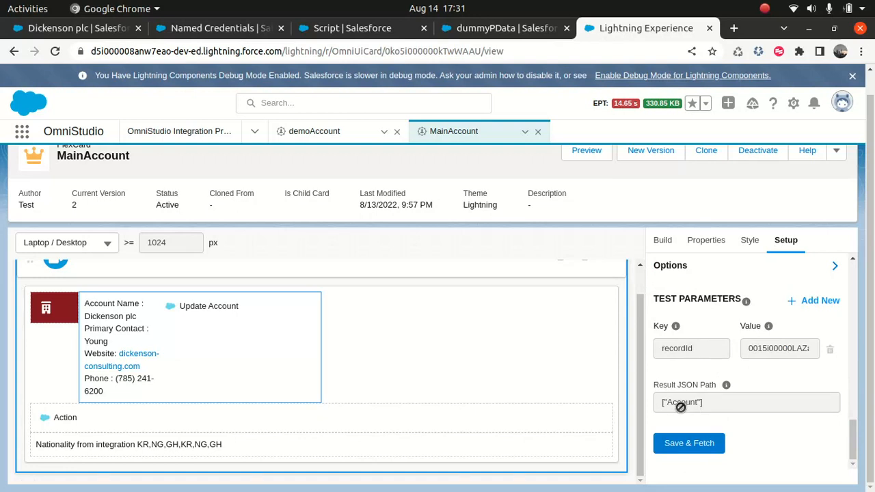
pyautogui.click(492, 28)
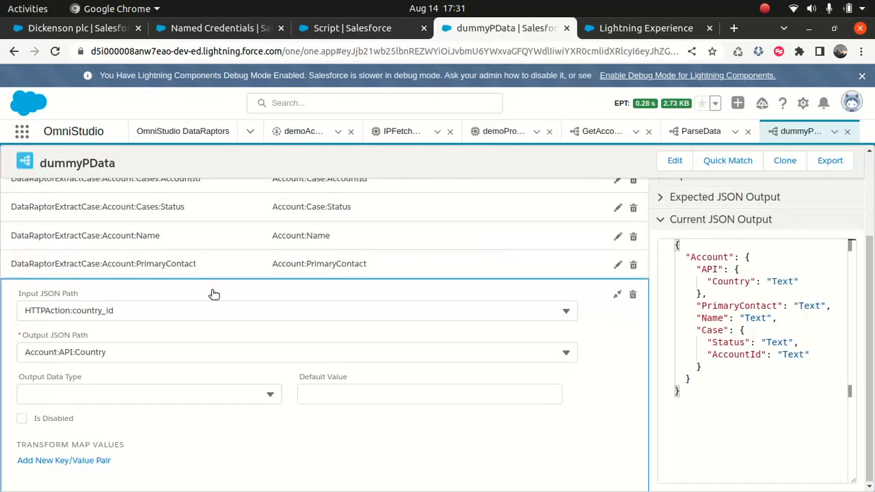
pyautogui.scroll(3, 211, 294)
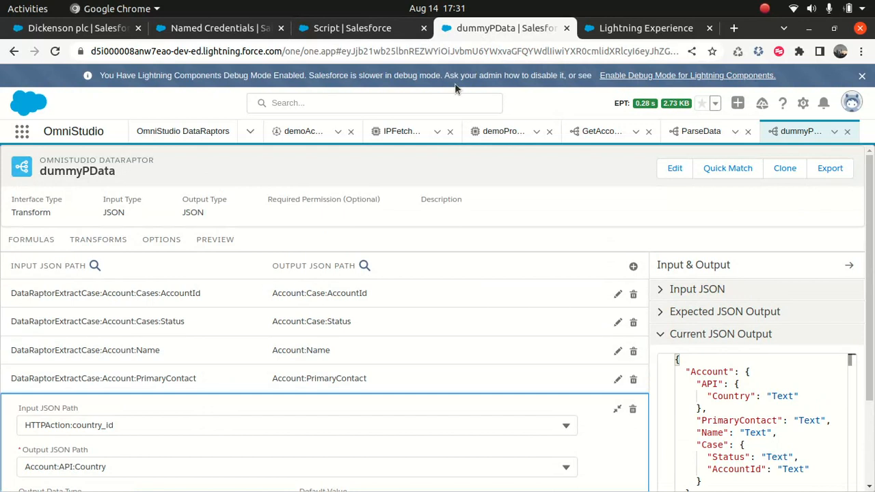
# - Run the ParseData preview with its existing sample input and examine the structure of the JSON response
pyautogui.click(704, 131)
pyautogui.scroll(-1, 185, 270)
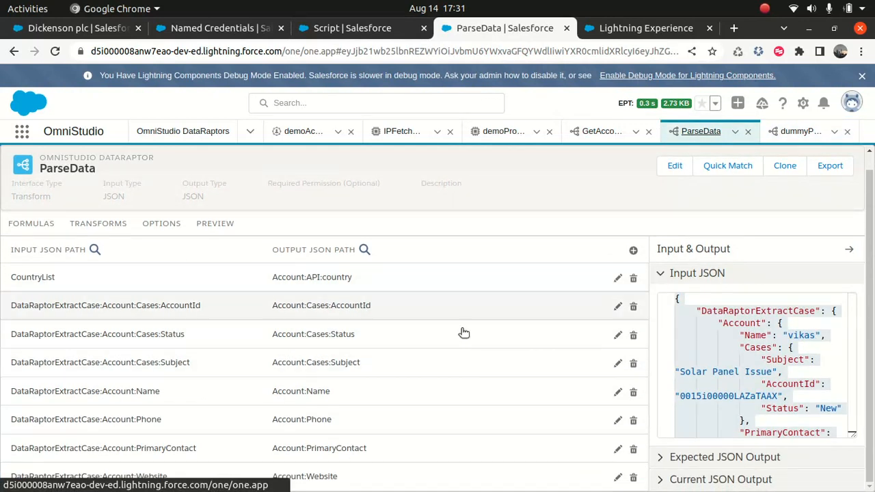
pyautogui.click(218, 224)
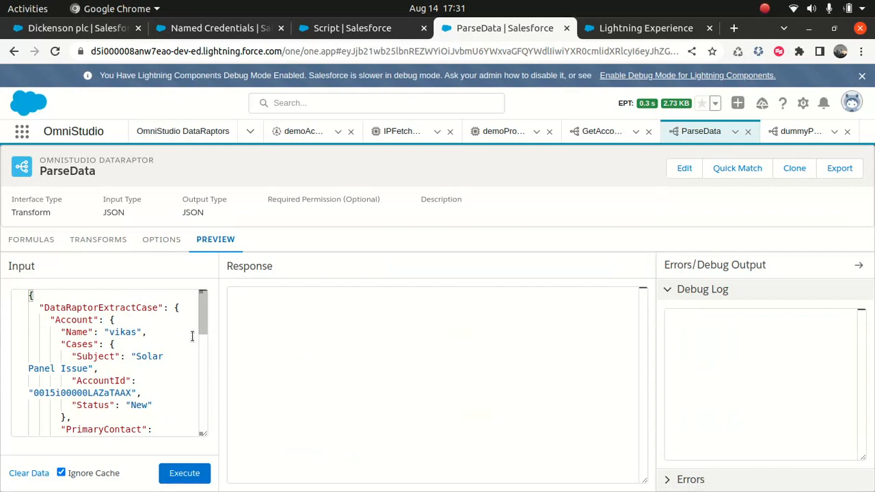
pyautogui.scroll(-3, 127, 384)
pyautogui.scroll(3, 124, 370)
pyautogui.scroll(-7, 119, 361)
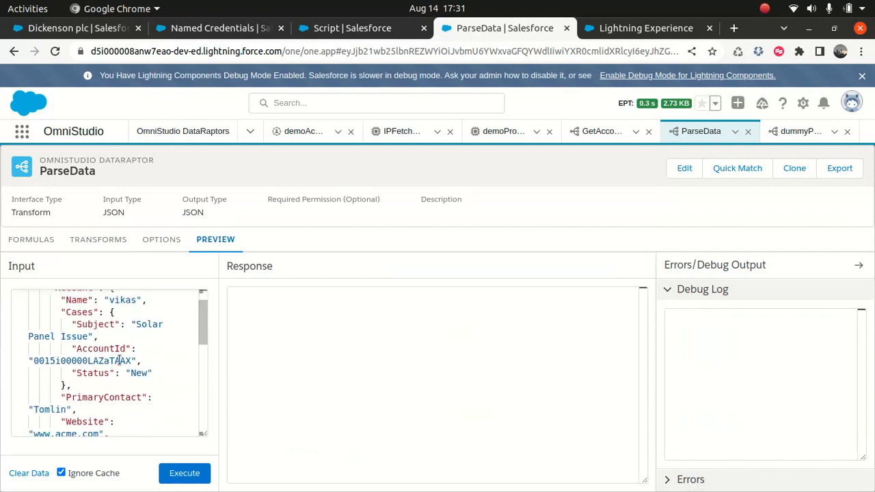
pyautogui.scroll(-3, 119, 361)
pyautogui.click(203, 473)
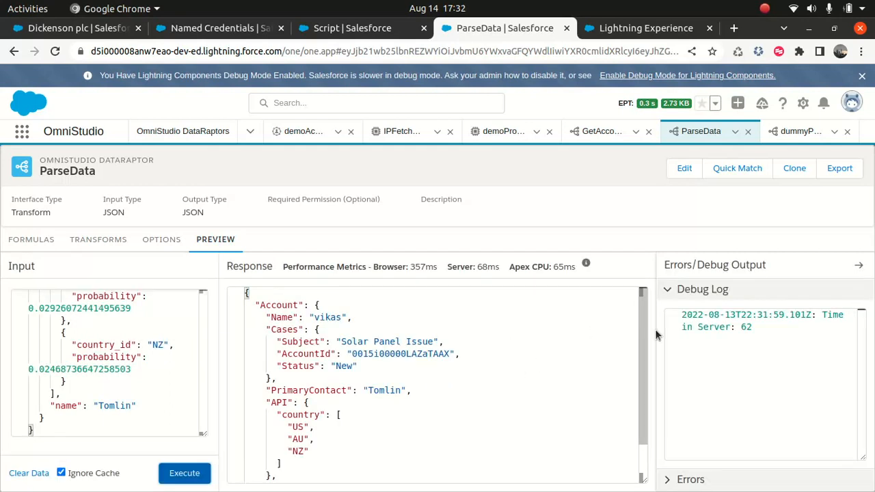
pyautogui.scroll(-2, 644, 326)
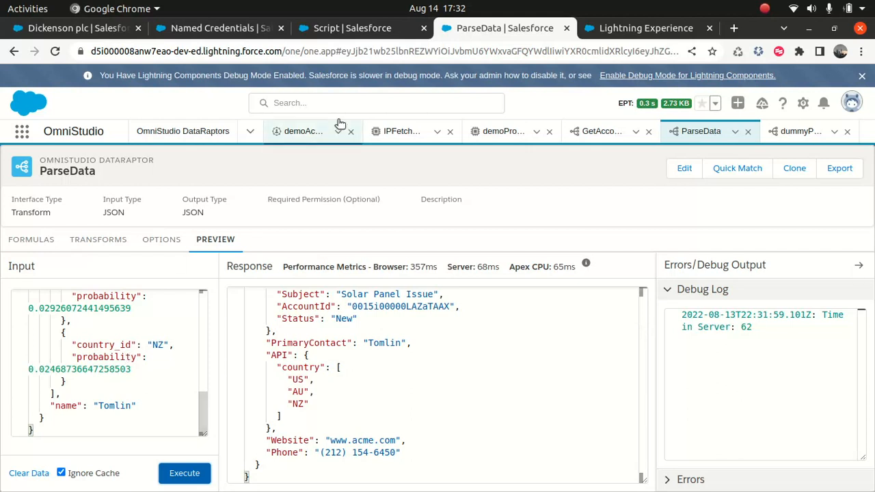
# - Review the HTTPAction and Transform element properties in IPFetchData, including the DataRaptor interface used by Transform
pyautogui.click(498, 134)
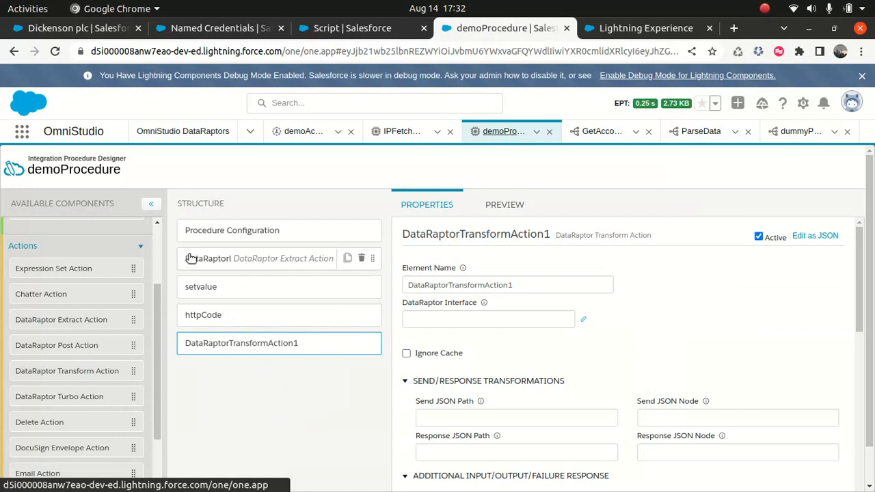
pyautogui.click(395, 133)
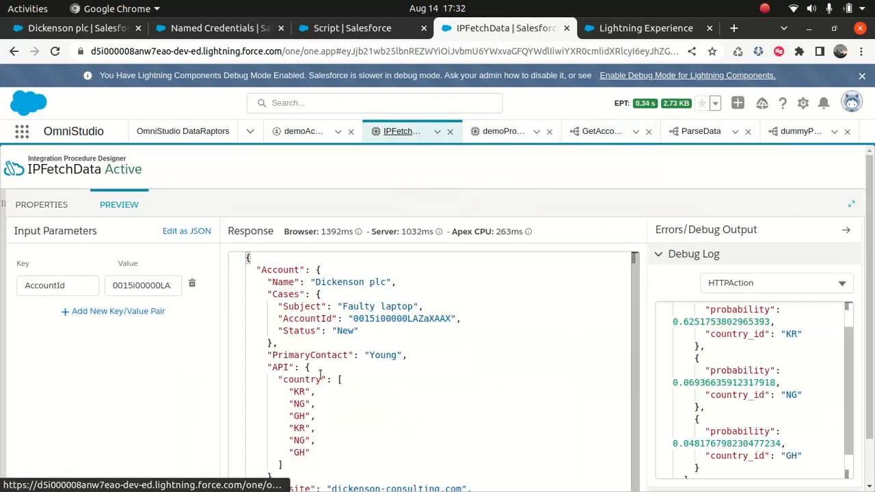
pyautogui.click(53, 210)
pyautogui.click(52, 209)
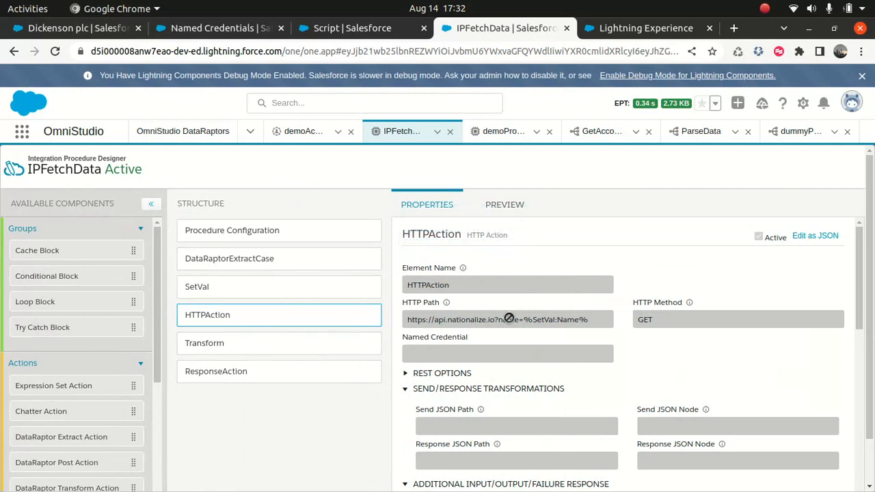
pyautogui.click(206, 356)
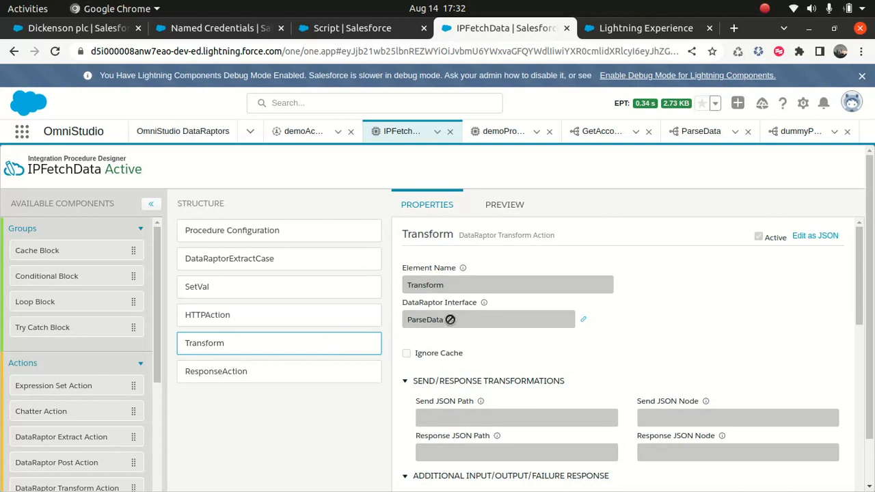
pyautogui.scroll(-2, 414, 390)
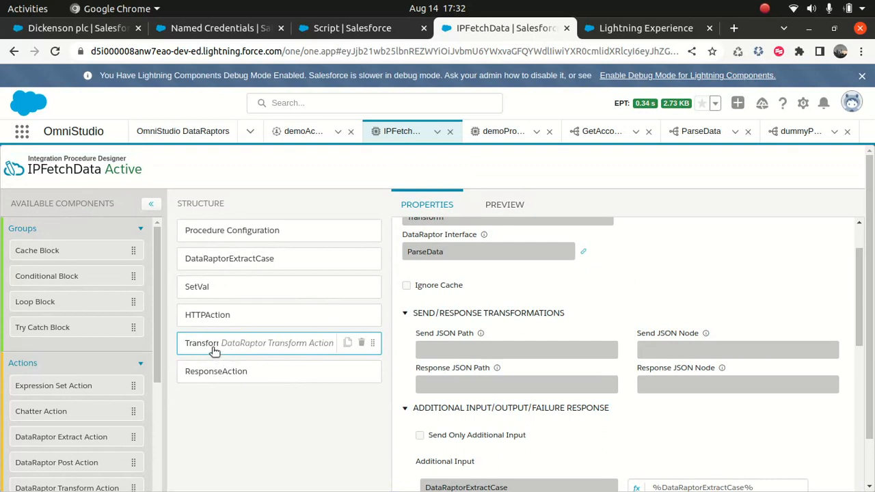
# - Examine ParseData's formulas and the additional inputs passed to IPFetchData's Transform element
pyautogui.click(701, 131)
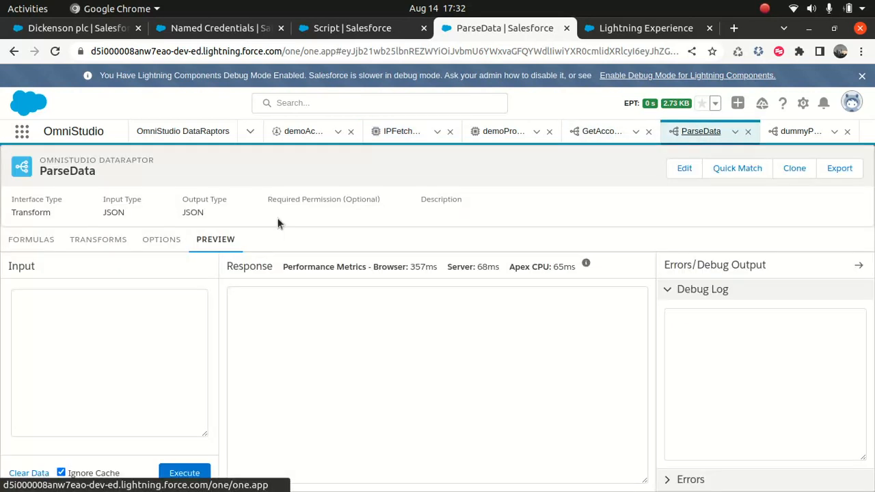
pyautogui.click(30, 238)
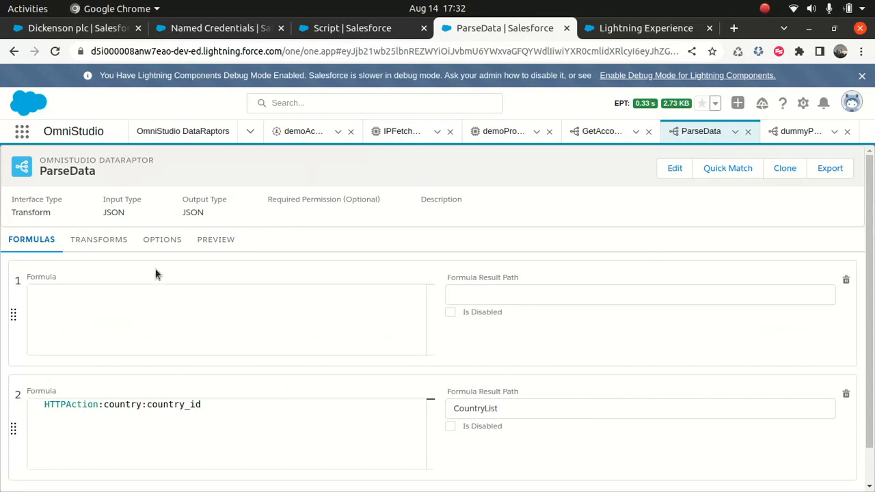
pyautogui.click(592, 132)
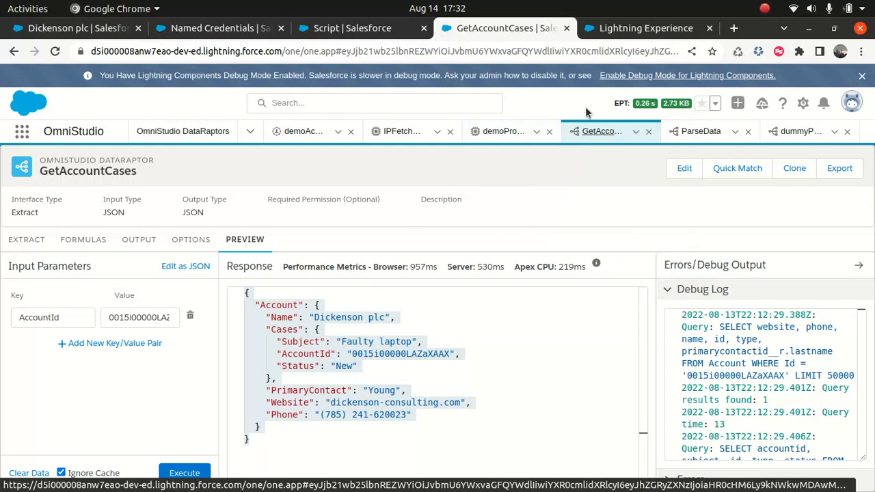
pyautogui.click(400, 131)
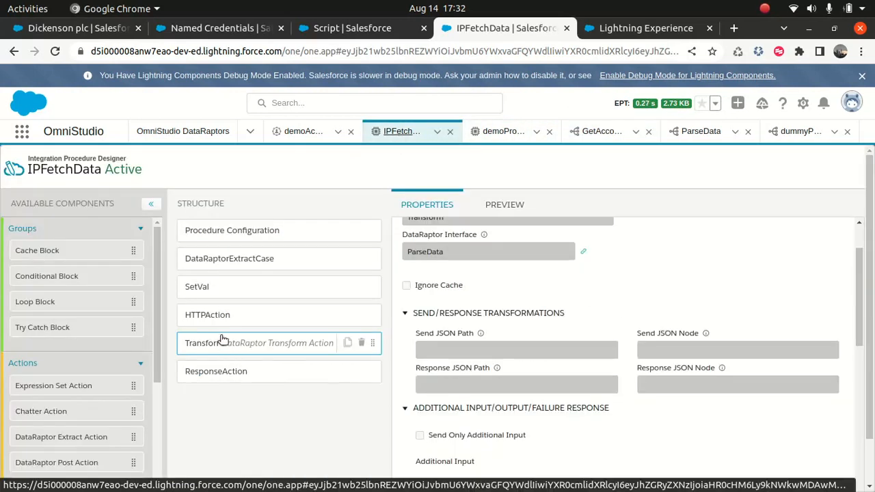
pyautogui.scroll(-3, 509, 349)
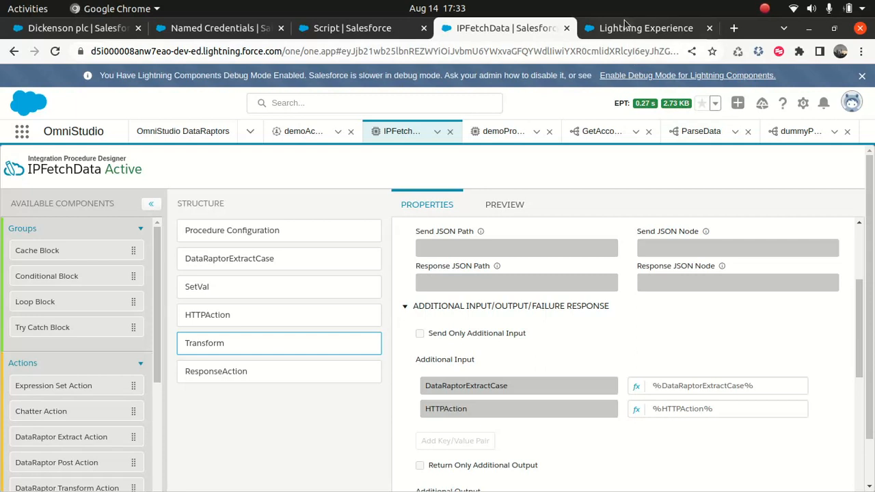
# - Open the preview of dummyPData with its sample input JSON
pyautogui.click(797, 131)
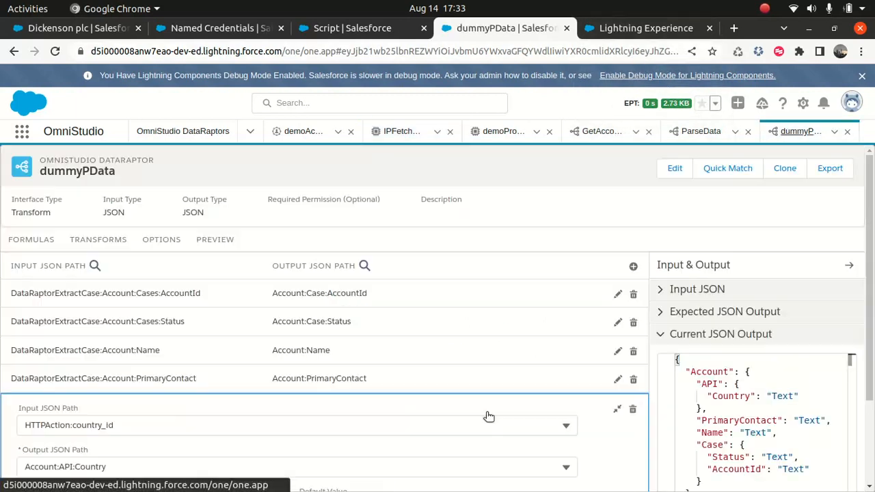
pyautogui.click(215, 239)
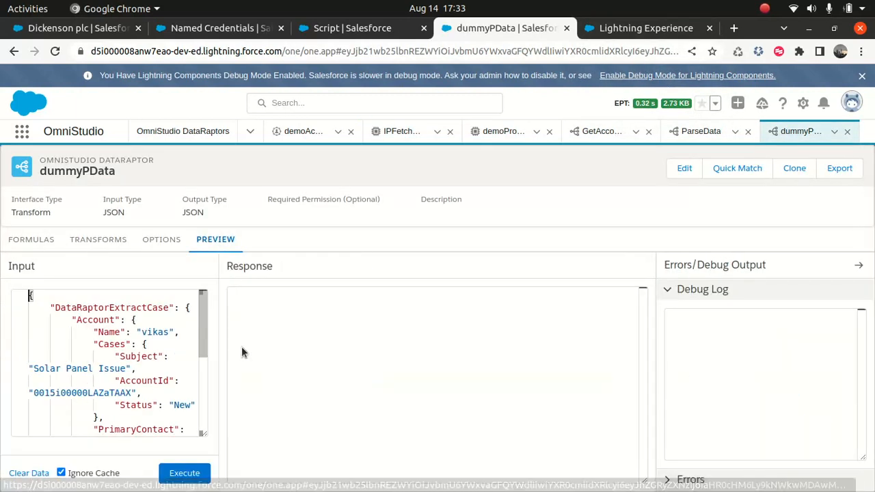
# - Execute the dummyPData transform preview on its existing input, close that DataRaptor, and review the ParseData preview response
pyautogui.click(185, 474)
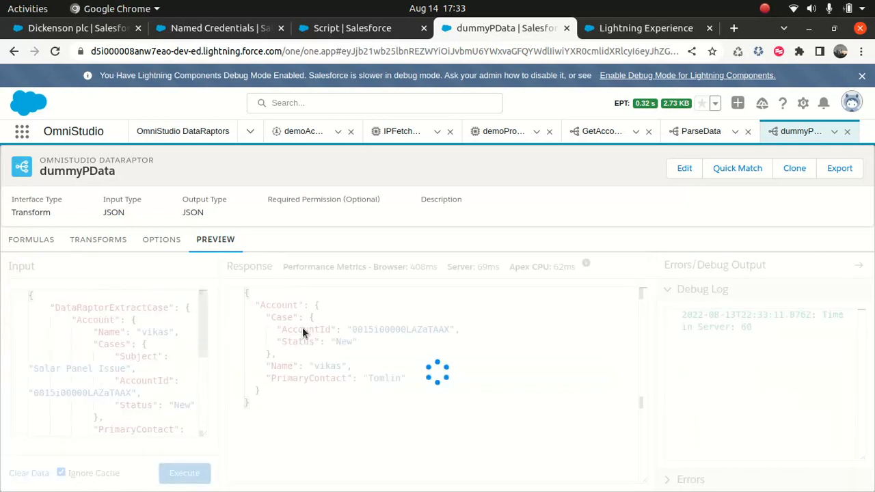
pyautogui.click(340, 389)
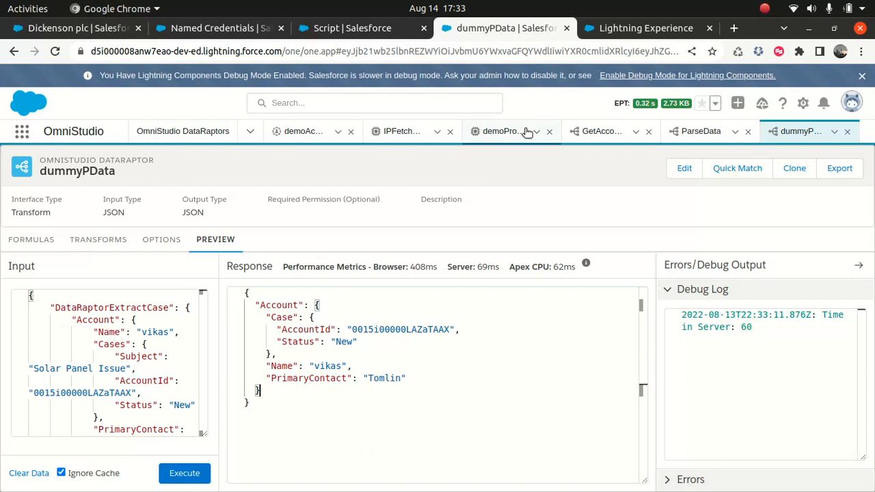
pyautogui.click(849, 131)
pyautogui.click(208, 248)
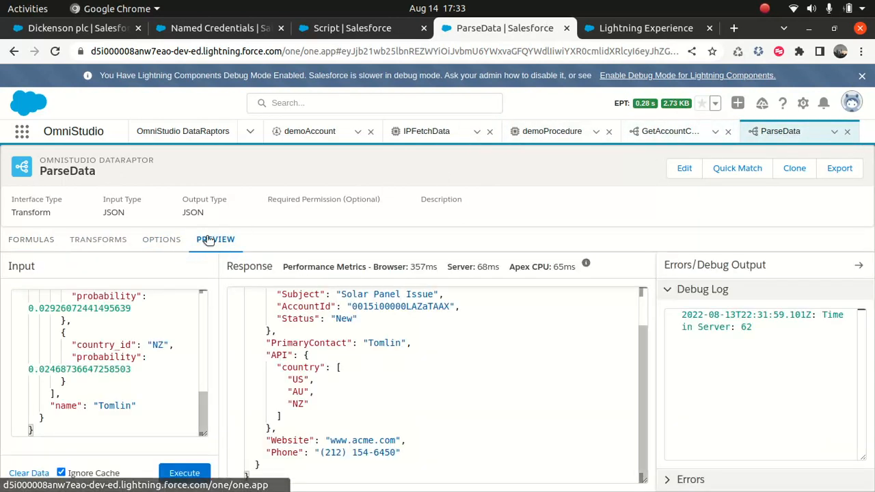
pyautogui.scroll(2, 312, 365)
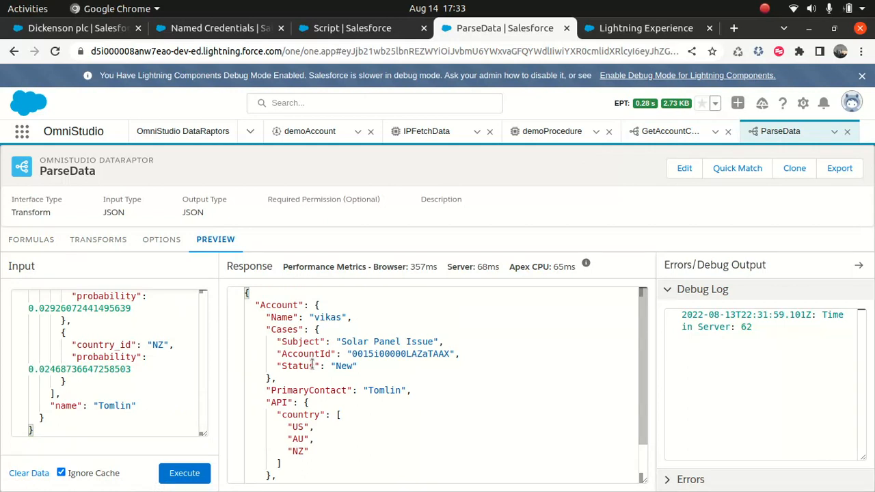
# - Add a Response Action to demoProcedure directly below the DataRaptor Transform Action and start editing its Send JSON Path
pyautogui.click(428, 134)
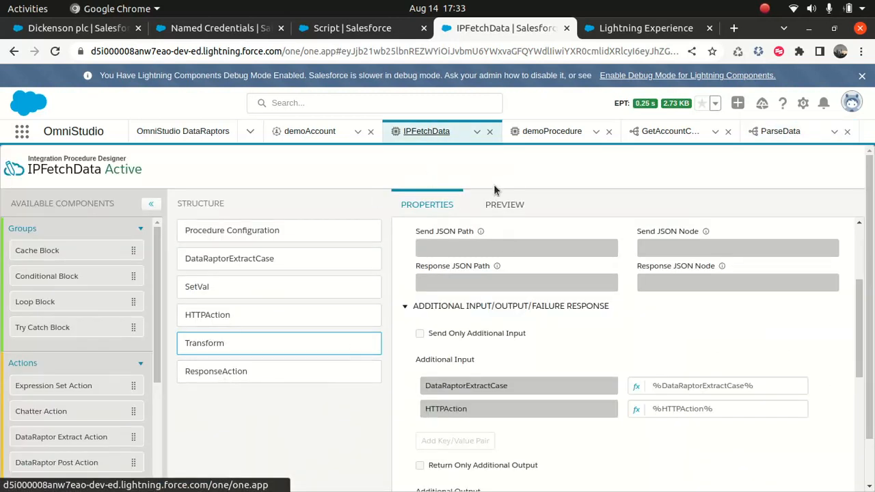
pyautogui.click(552, 131)
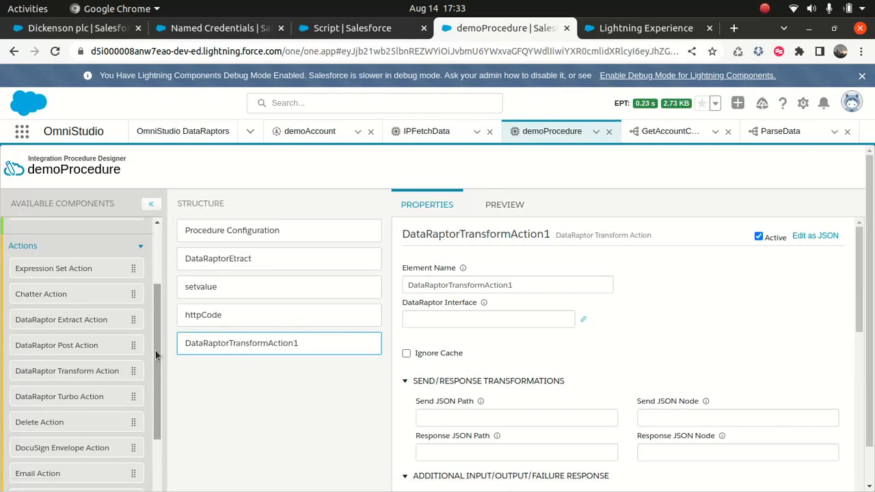
pyautogui.scroll(-3, 156, 355)
pyautogui.moveTo(53, 457); pyautogui.dragTo(211, 384)
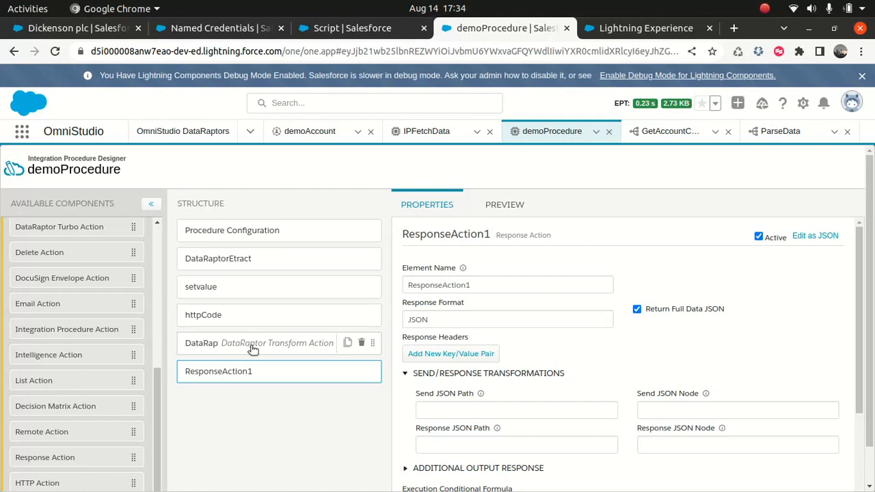
pyautogui.click(458, 409)
# - Examine the Send/Response Transformations of the ResponseAction element in the IPFetchData integration procedure
pyautogui.click(426, 131)
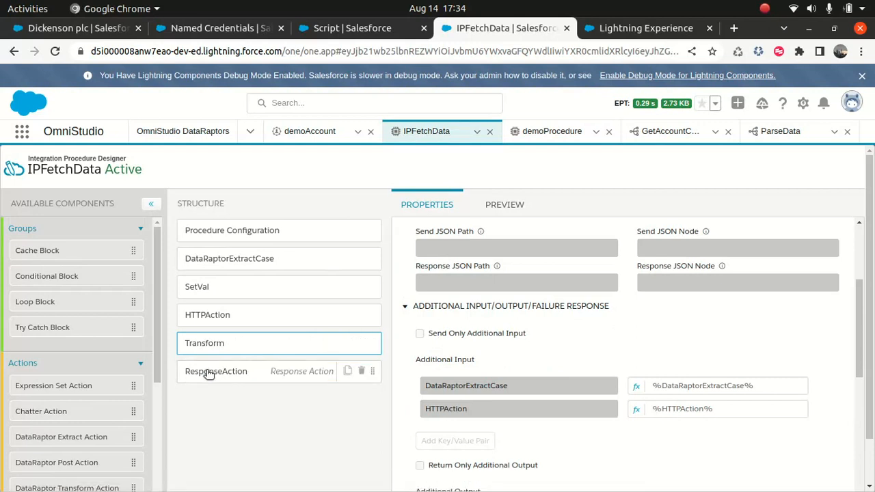
pyautogui.click(205, 371)
pyautogui.scroll(1, 479, 322)
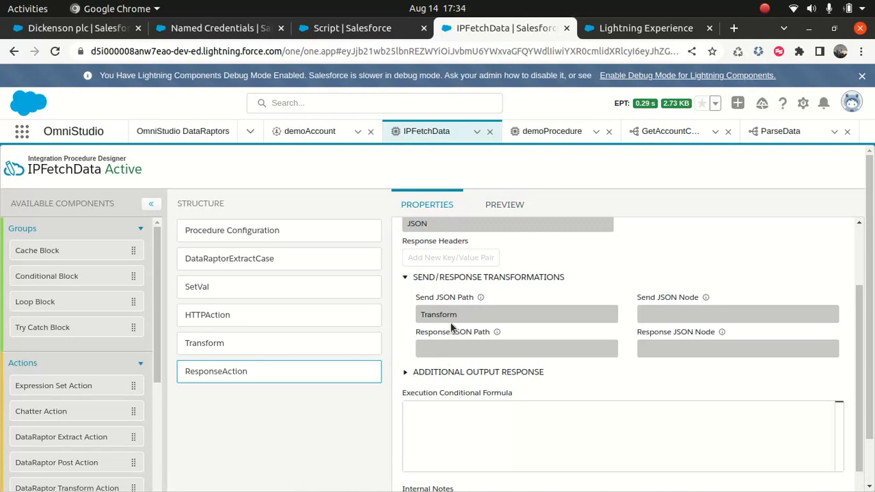
# - Review the full Account response JSON in the IPFetchData procedure's preview
pyautogui.click(497, 205)
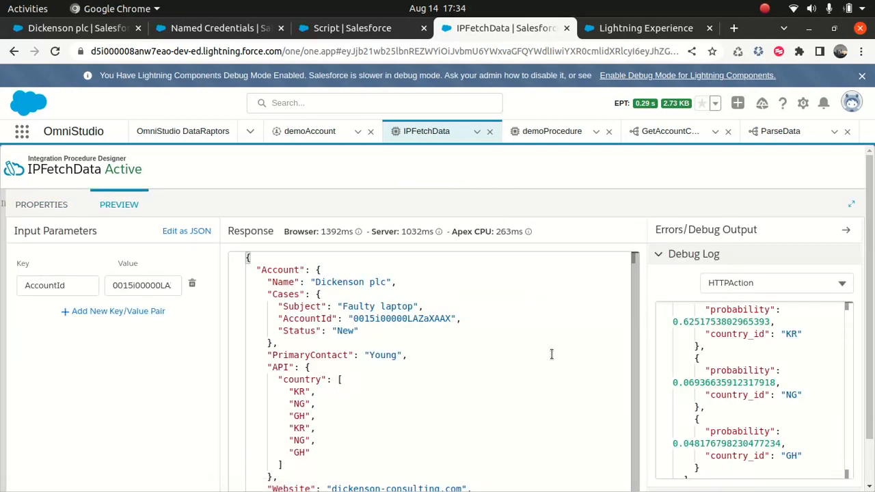
pyautogui.scroll(-1, 633, 383)
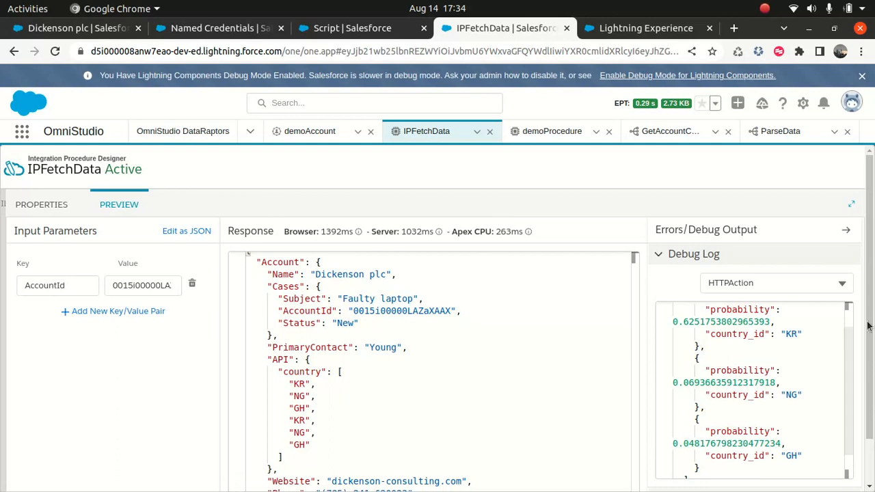
pyautogui.moveTo(872, 353); pyautogui.dragTo(872, 477)
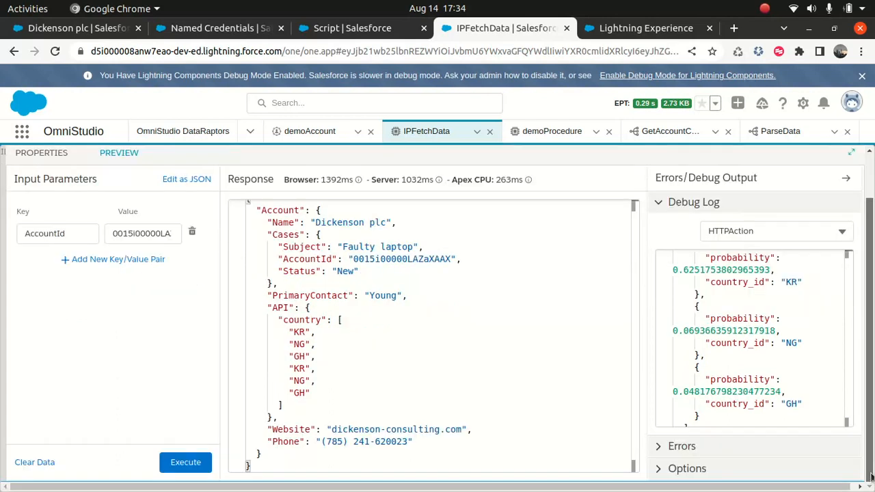
pyautogui.scroll(1, 406, 375)
pyautogui.scroll(-1, 317, 331)
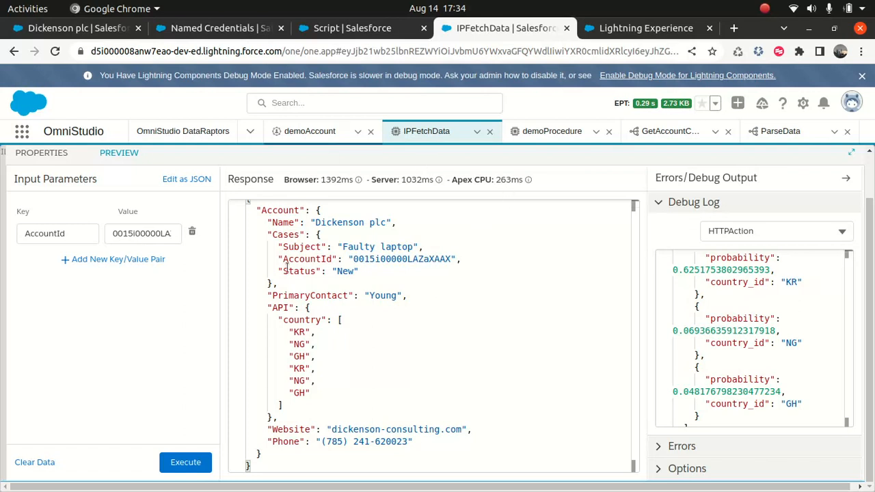
pyautogui.moveTo(250, 205); pyautogui.dragTo(252, 467)
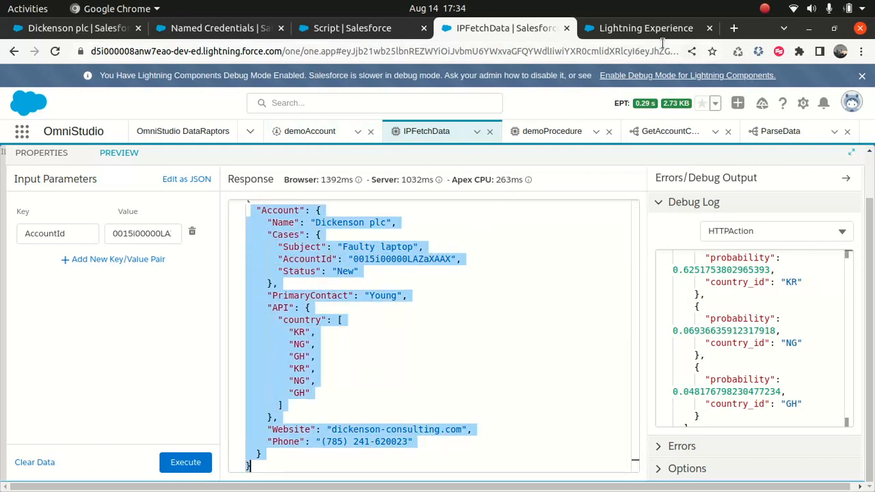
# - Compare the MainAccount FlexCard's Result JSON Path with the Account node in the IPFetchData preview response
pyautogui.click(641, 31)
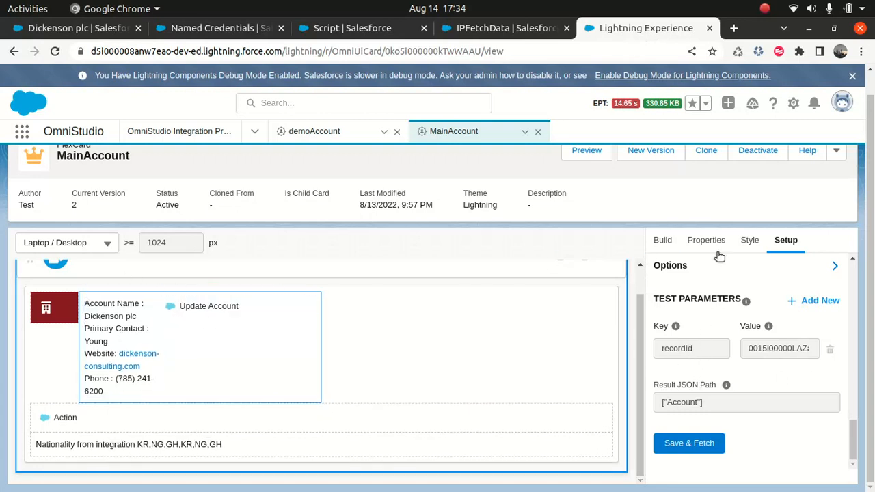
pyautogui.scroll(2, 725, 275)
pyautogui.scroll(-2, 725, 276)
pyautogui.click(502, 26)
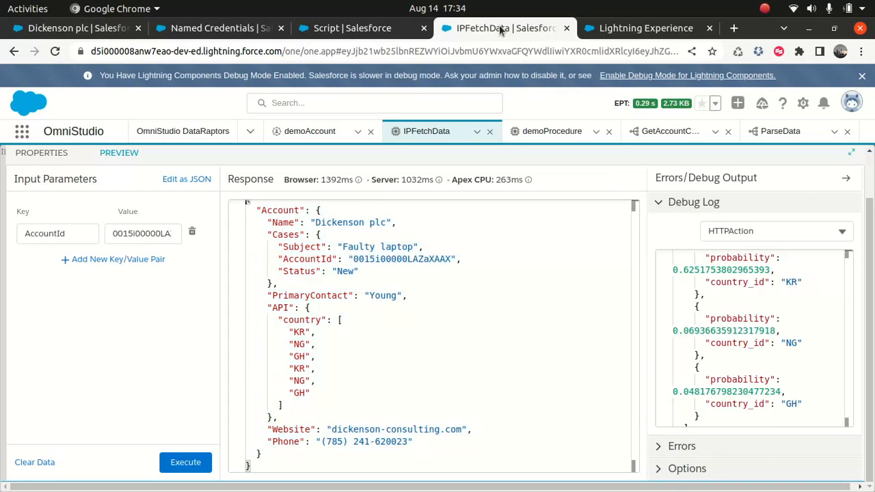
pyautogui.tripleClick(285, 217)
pyautogui.doubleClick(284, 217)
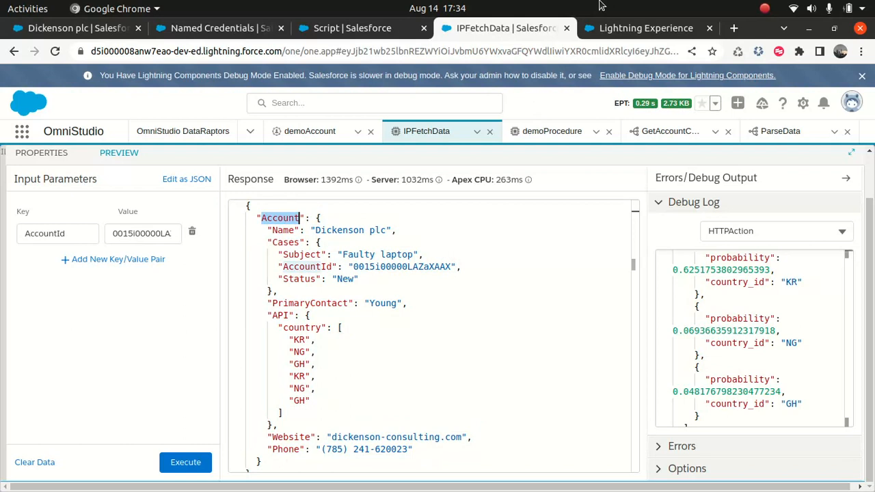
# - Compare the Name and PrimaryContact merge fields of the MainAccount card's text element with the matching keys in the IPFetchData response
pyautogui.click(616, 29)
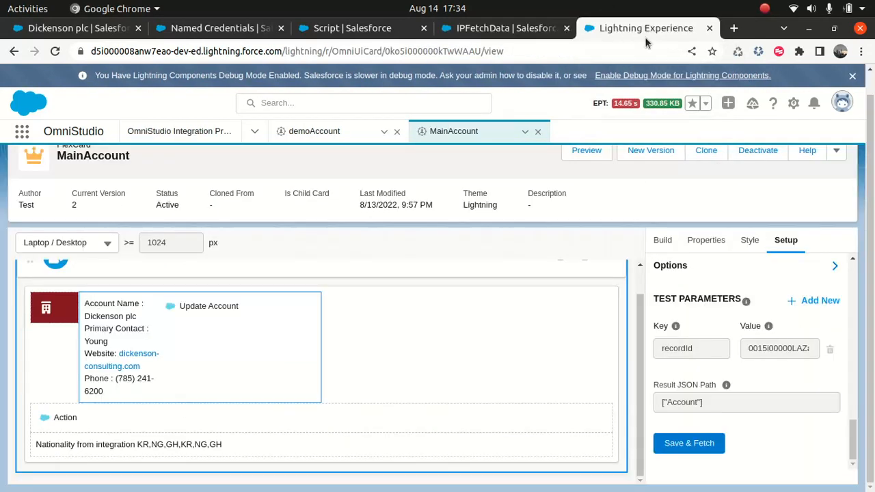
pyautogui.click(118, 328)
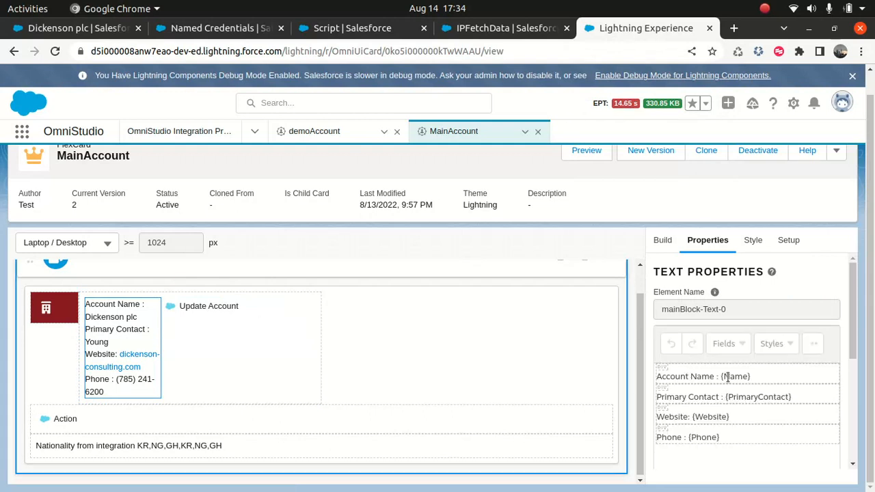
pyautogui.click(483, 26)
pyautogui.doubleClick(284, 230)
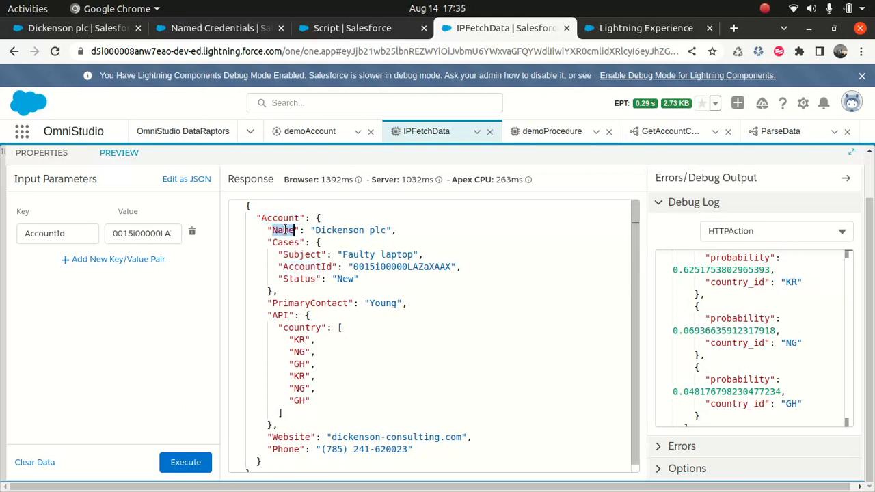
pyautogui.click(351, 33)
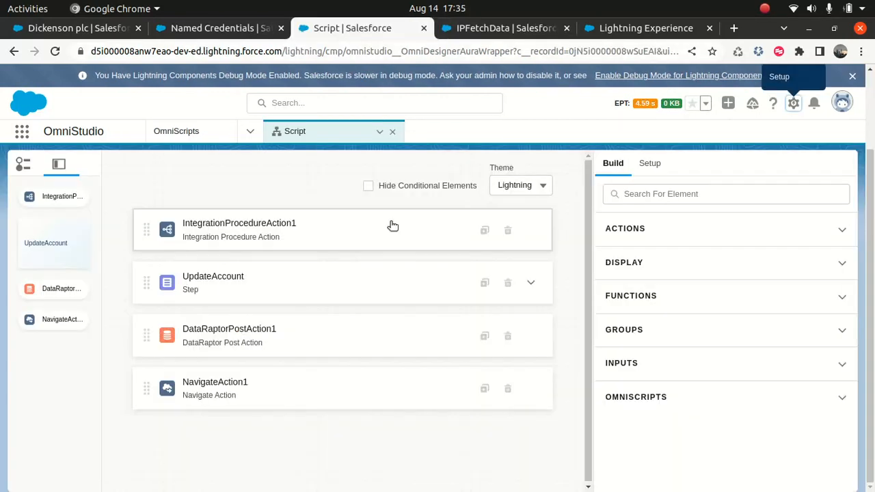
pyautogui.click(648, 30)
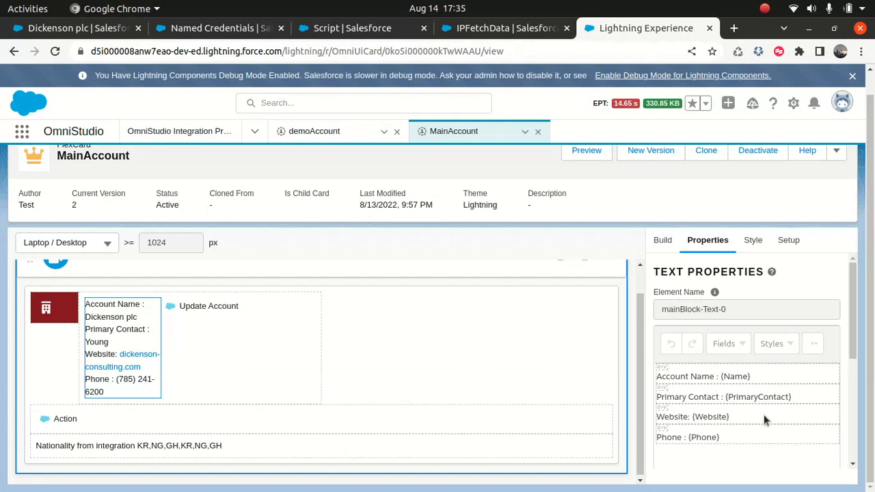
pyautogui.click(509, 28)
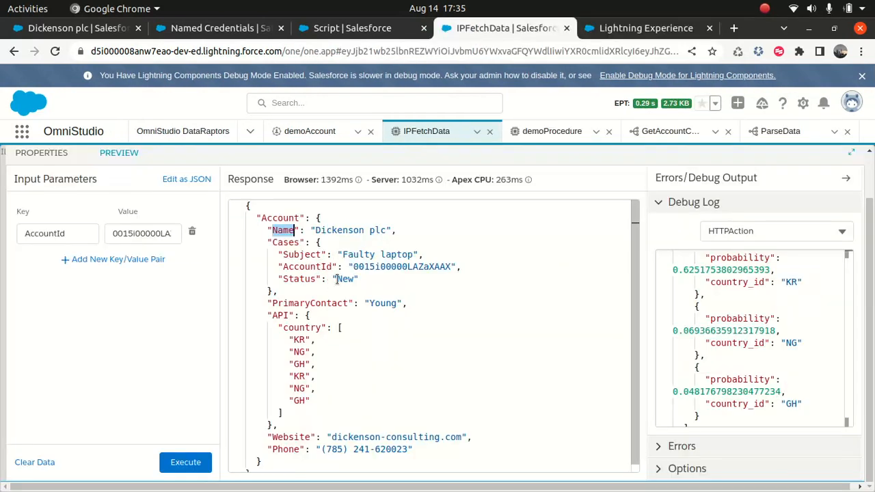
pyautogui.doubleClick(333, 307)
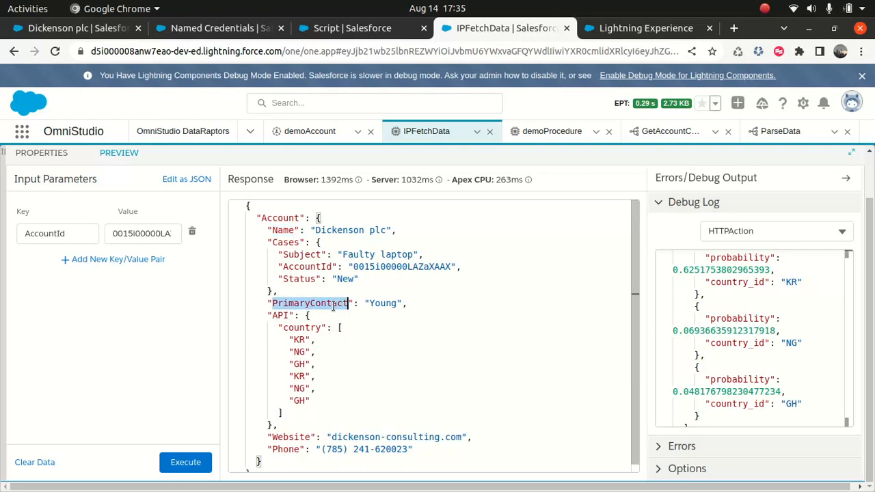
pyautogui.click(356, 28)
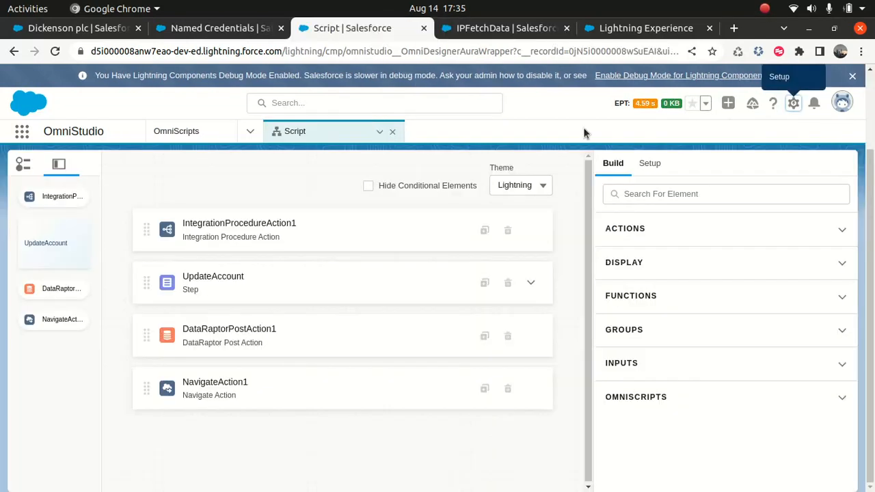
# - Review the MainAccount FlexCard's test parameters and the properties of its Action element in the child block
pyautogui.click(677, 33)
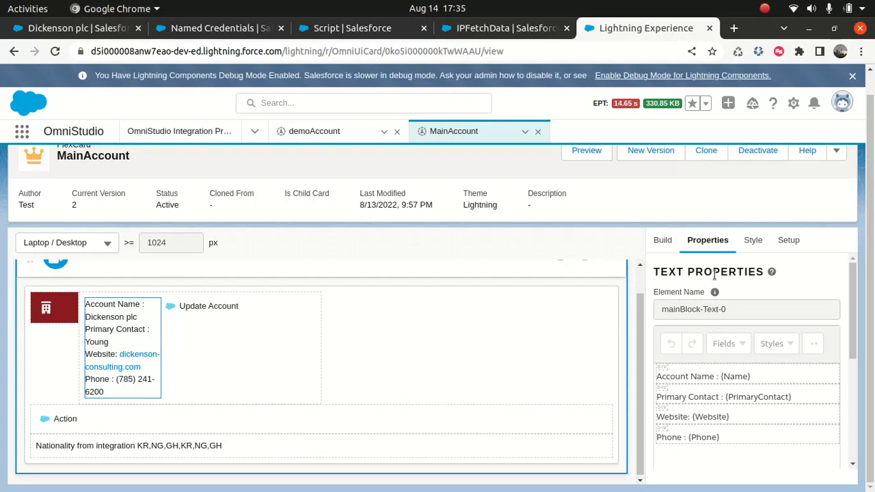
pyautogui.click(794, 240)
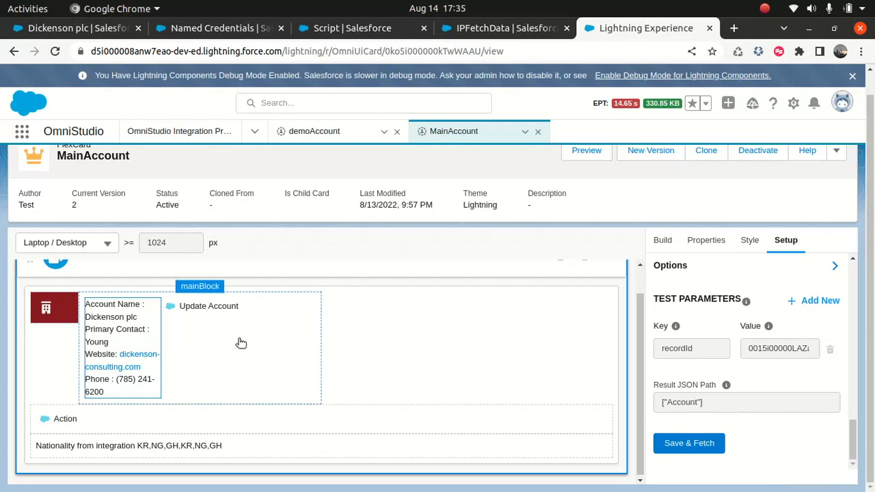
pyautogui.click(84, 426)
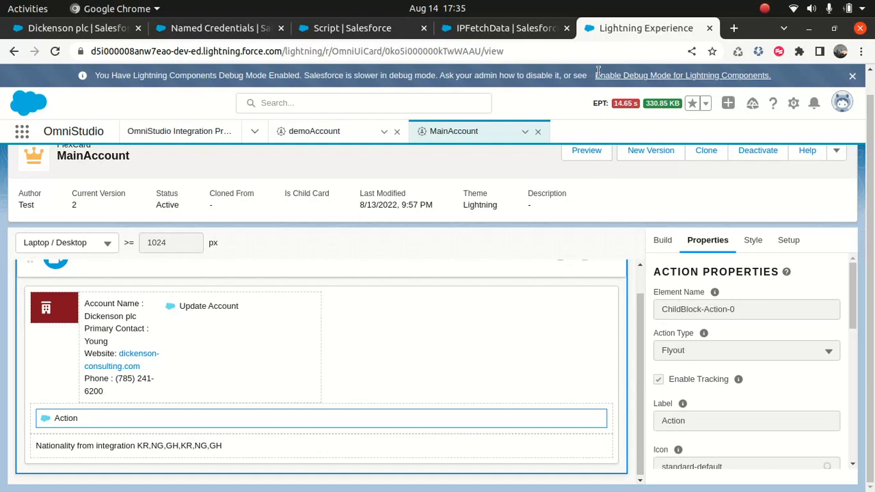
# - Add a Try Catch Block to the demoProcedure structure below ResponseAction1
pyautogui.click(496, 28)
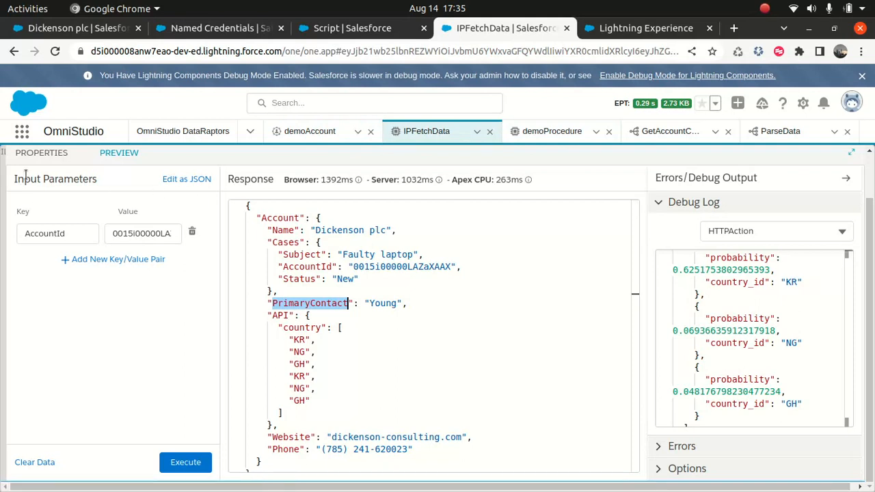
pyautogui.scroll(1, 76, 186)
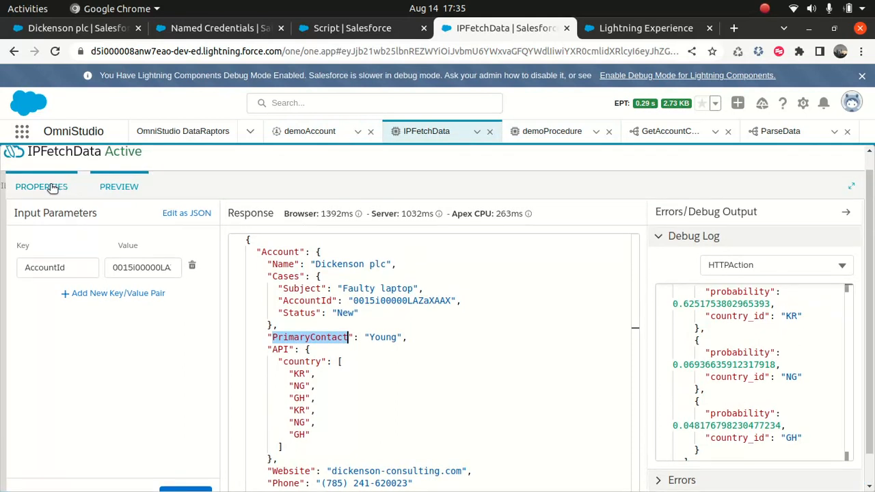
pyautogui.click(53, 188)
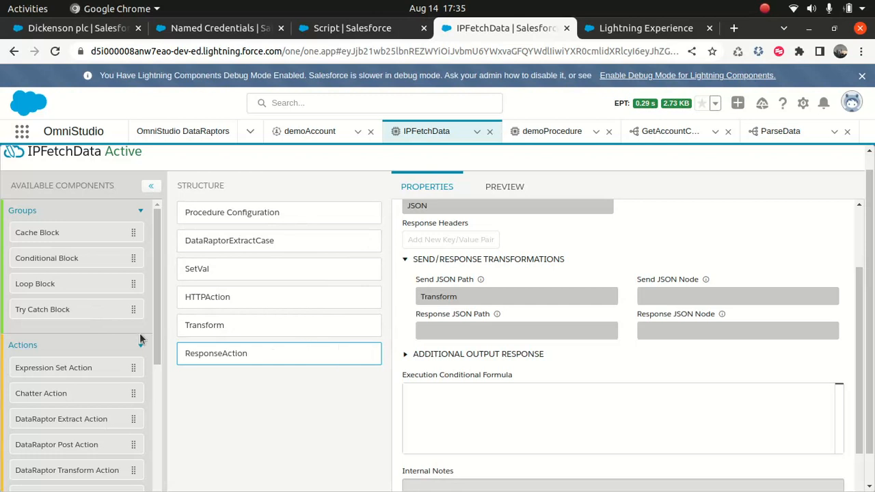
pyautogui.click(547, 131)
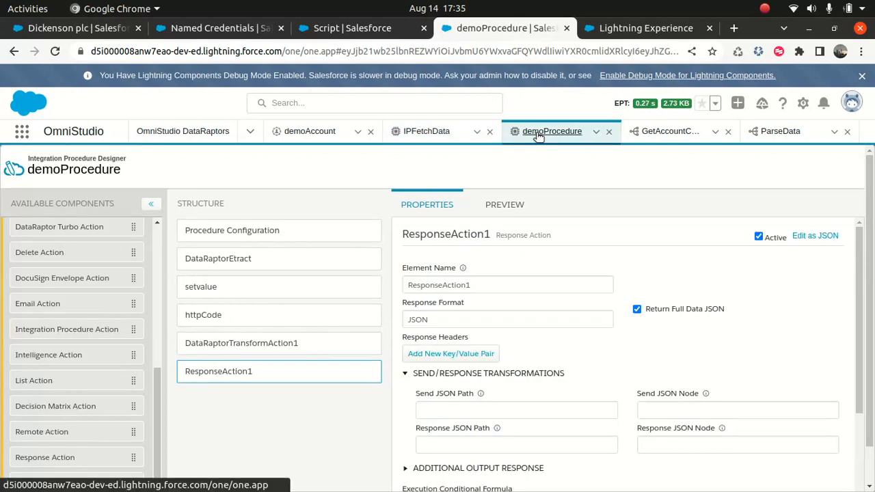
pyautogui.scroll(5, 136, 329)
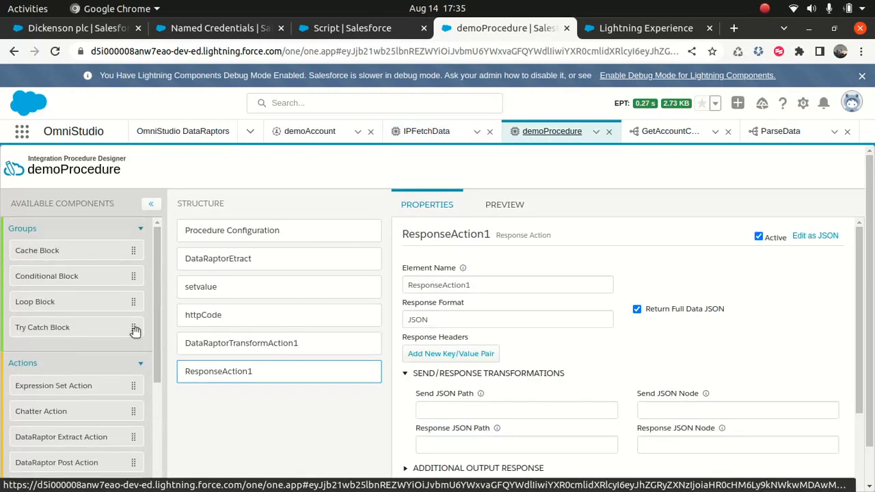
pyautogui.moveTo(59, 327); pyautogui.dragTo(190, 401)
pyautogui.moveTo(218, 409); pyautogui.dragTo(220, 405)
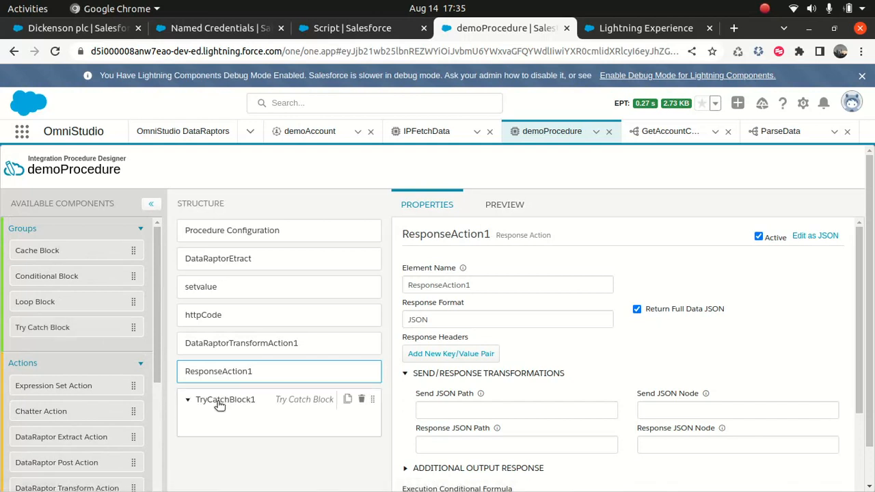
# - Move DataRaptorEtract, setvalue, DataRaptorTransformAction1 and ResponseAction1 into the Try Catch Block of demoProcedure
pyautogui.moveTo(218, 255); pyautogui.dragTo(215, 408)
pyautogui.moveTo(221, 269); pyautogui.dragTo(222, 414)
pyautogui.moveTo(215, 298); pyautogui.dragTo(216, 416)
pyautogui.moveTo(213, 284); pyautogui.dragTo(228, 412)
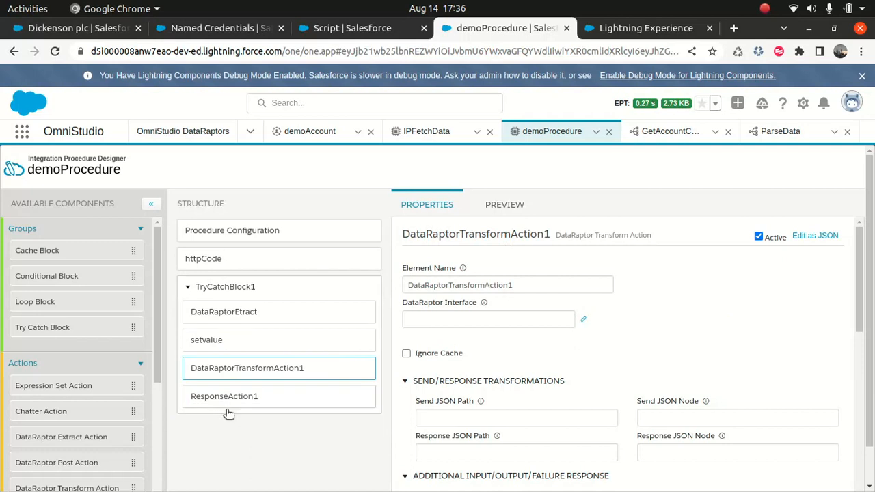
# - Move the httpCode action into TryCatchBlock1, between setvalue and DataRaptorTransformAction1, and review the properties of the block and the action
pyautogui.click(226, 288)
pyautogui.scroll(-1, 520, 369)
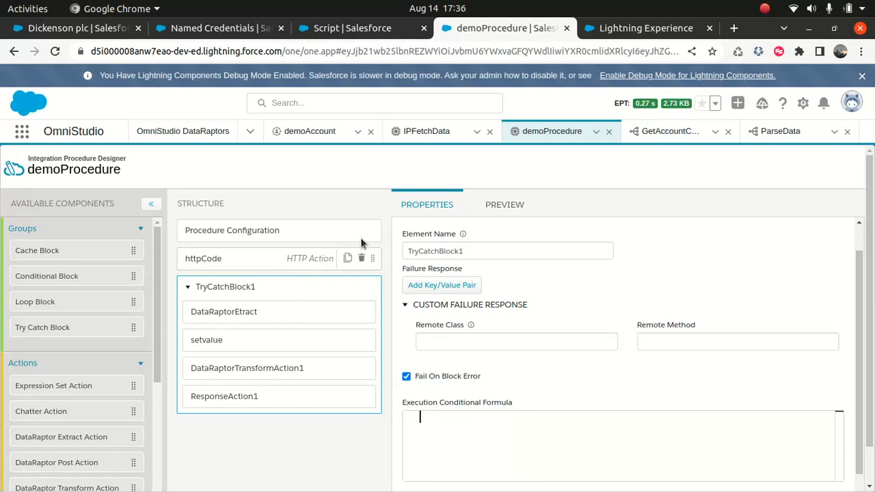
pyautogui.moveTo(226, 265); pyautogui.dragTo(225, 362)
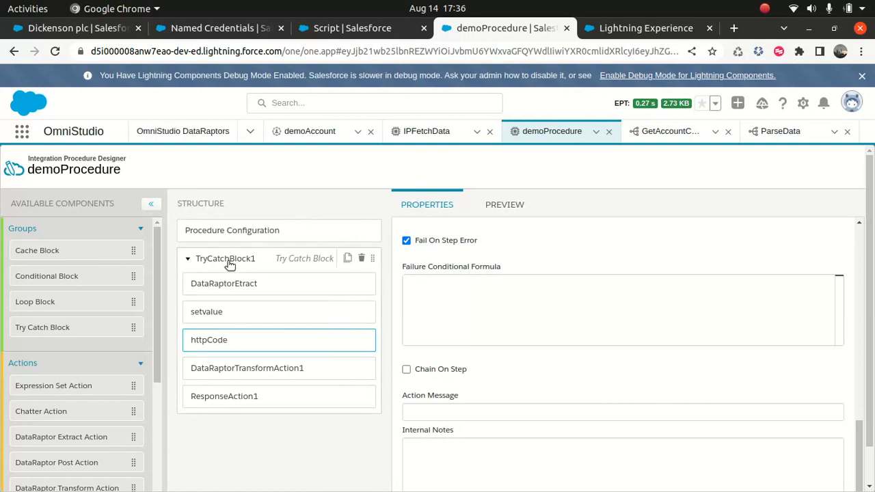
pyautogui.scroll(-1, 470, 345)
pyautogui.scroll(2, 469, 345)
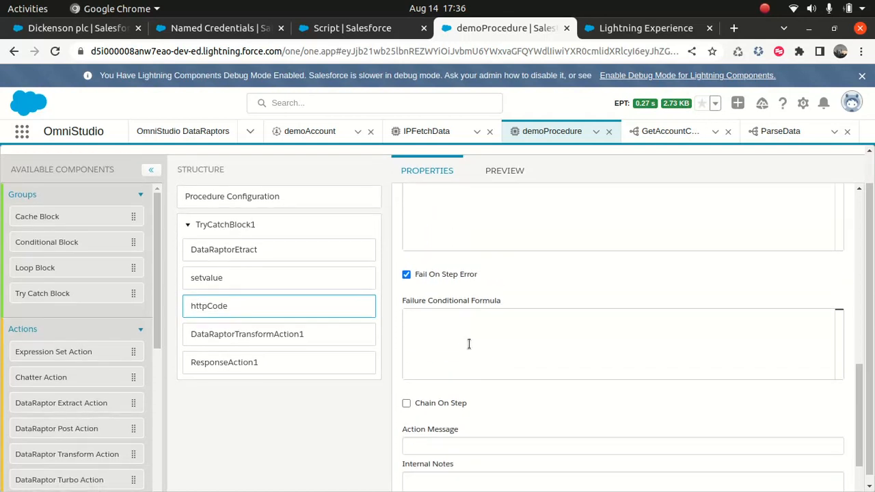
pyautogui.scroll(-4, 117, 364)
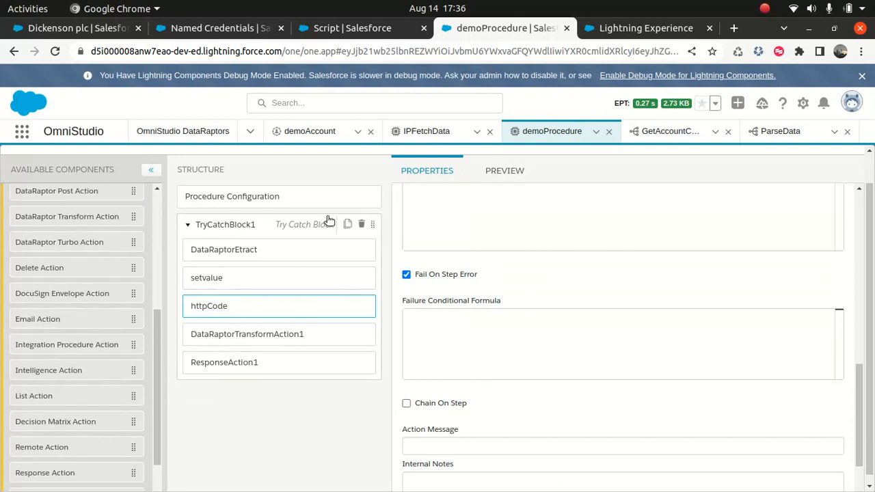
pyautogui.scroll(1, 328, 220)
# - Switch to the demoAccount FlexCard and add an Action element below the text element in its Active state
pyautogui.click(619, 28)
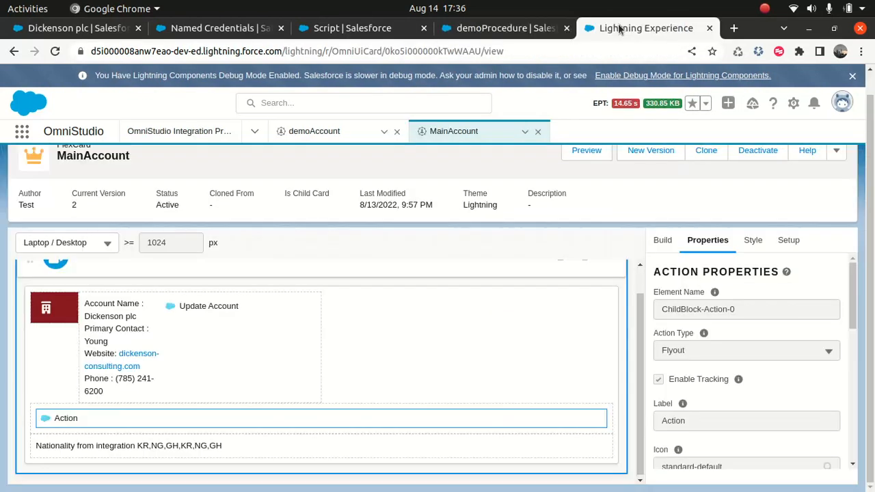
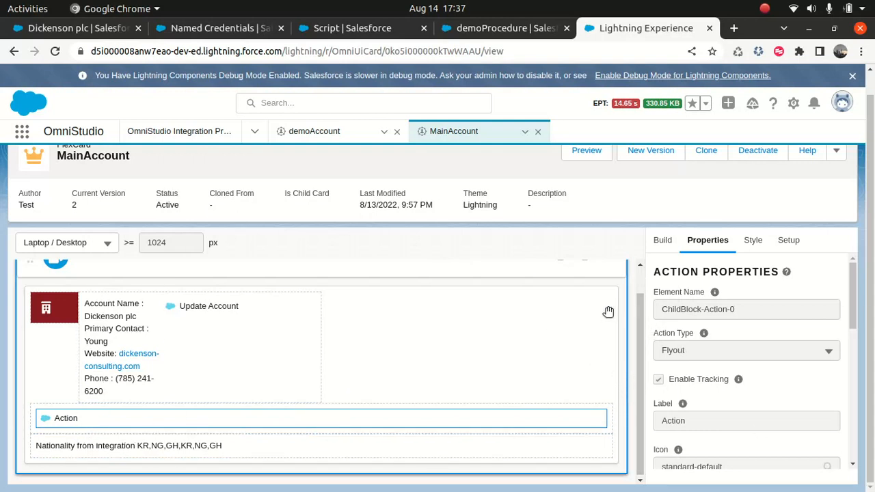
pyautogui.scroll(1, 623, 260)
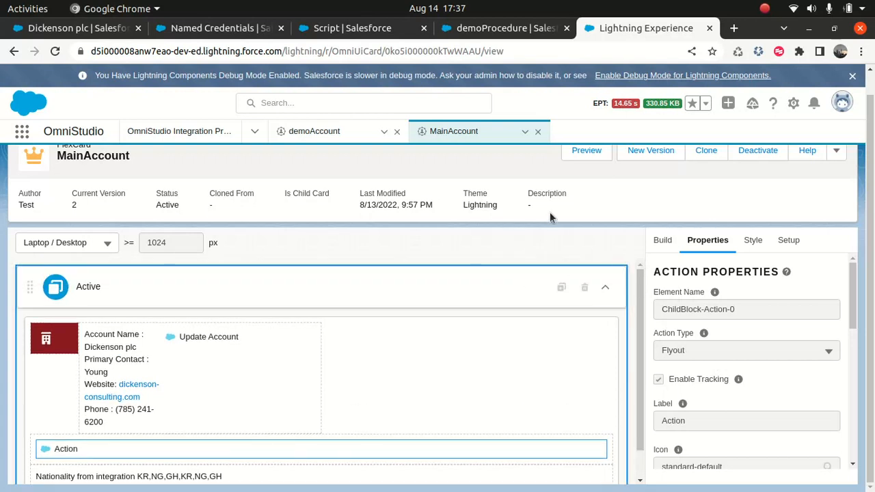
pyautogui.click(322, 131)
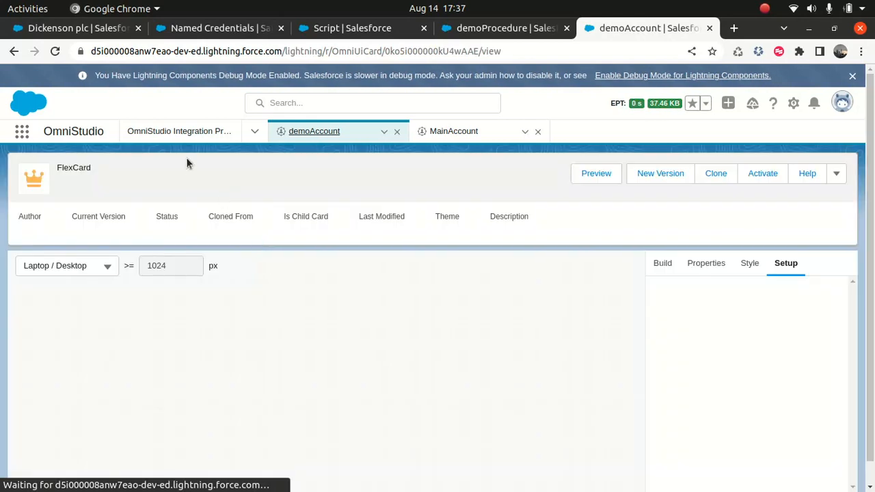
pyautogui.scroll(-1, 313, 303)
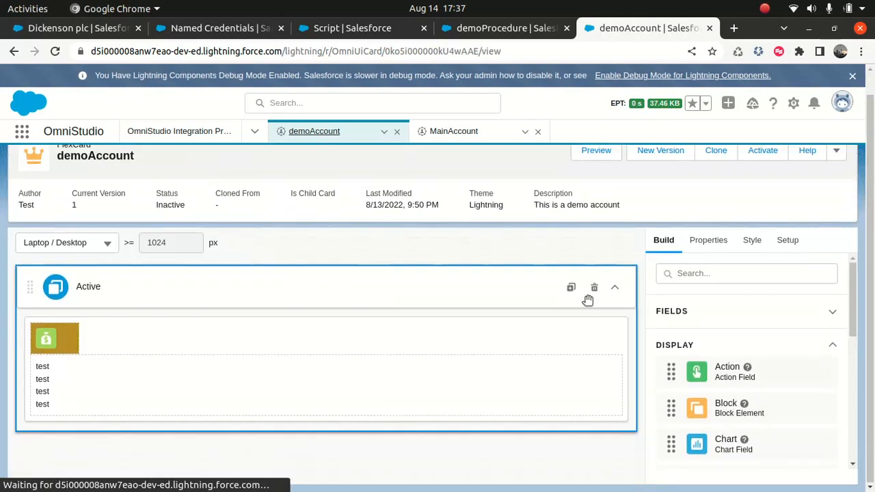
pyautogui.click(710, 271)
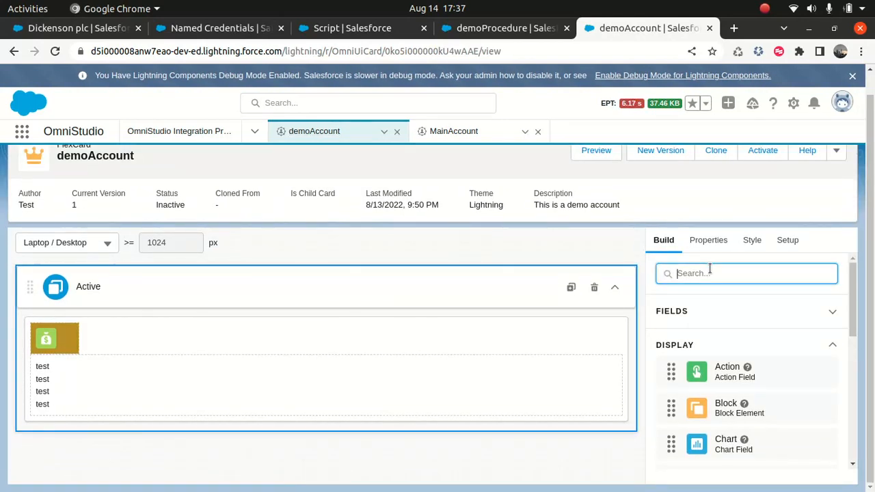
pyautogui.write('act')
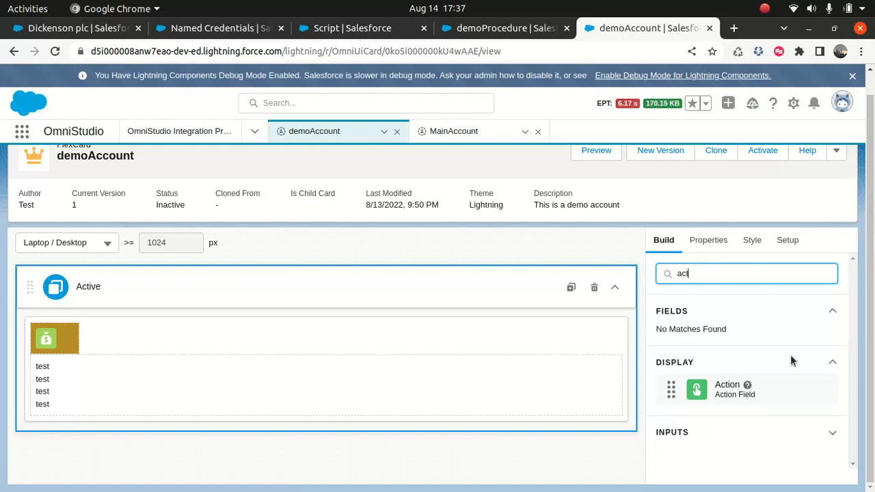
pyautogui.moveTo(728, 394); pyautogui.dragTo(93, 417)
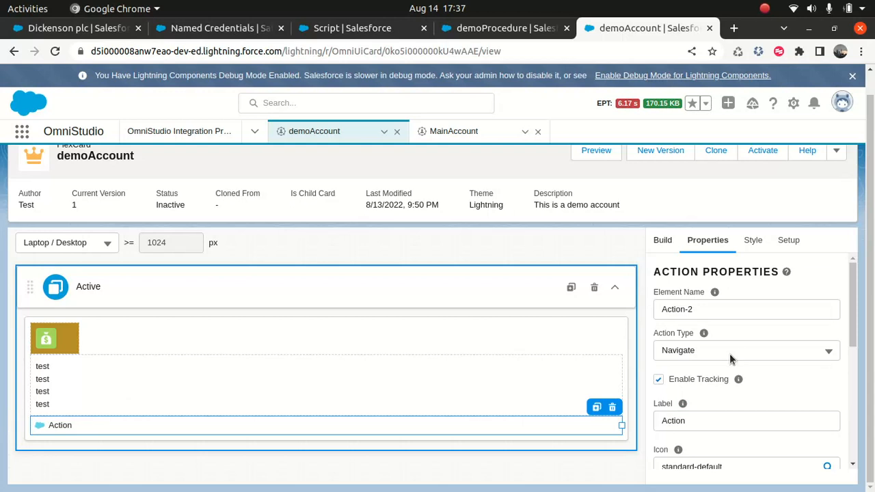
# - Set the new action's type to Flyout, with Child Card as flyout type and sampleCases as the flyout
pyautogui.click(711, 353)
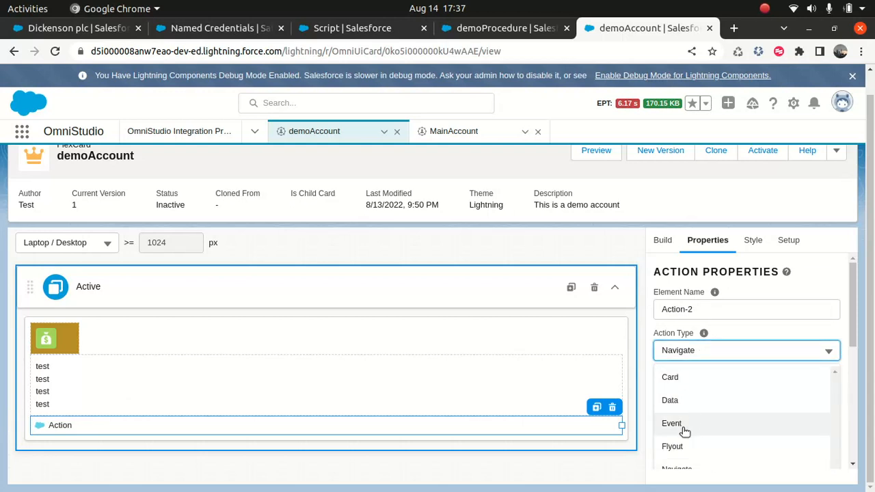
pyautogui.click(673, 448)
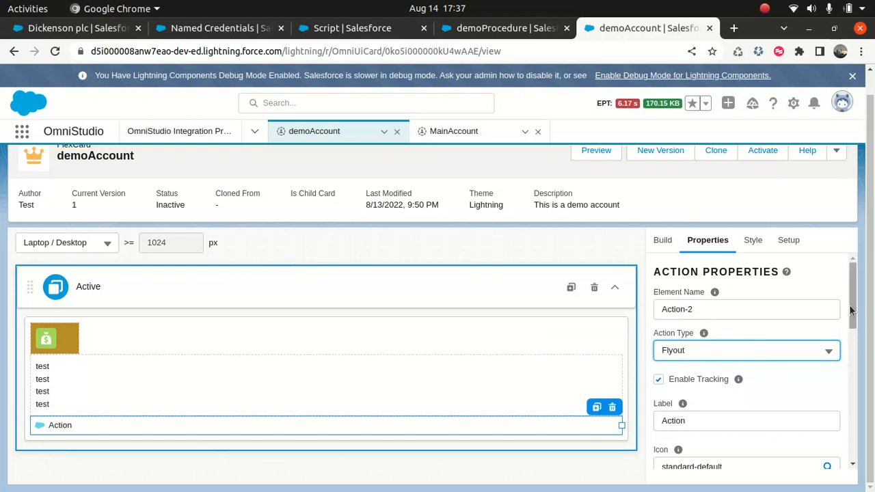
pyautogui.moveTo(853, 309); pyautogui.dragTo(853, 349)
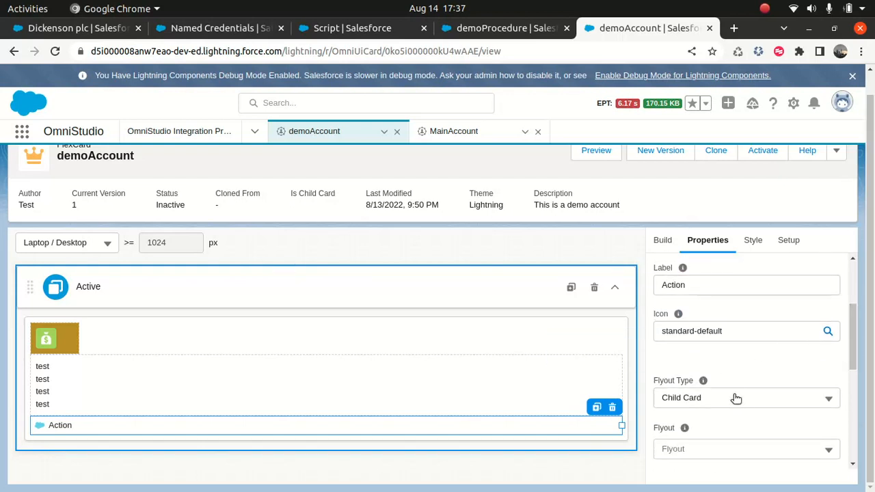
pyautogui.click(723, 451)
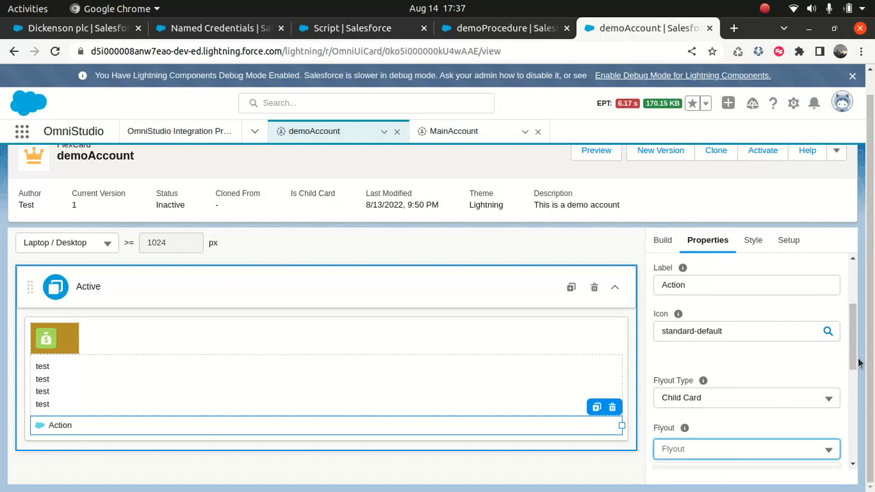
pyautogui.scroll(-3, 858, 348)
pyautogui.click(767, 349)
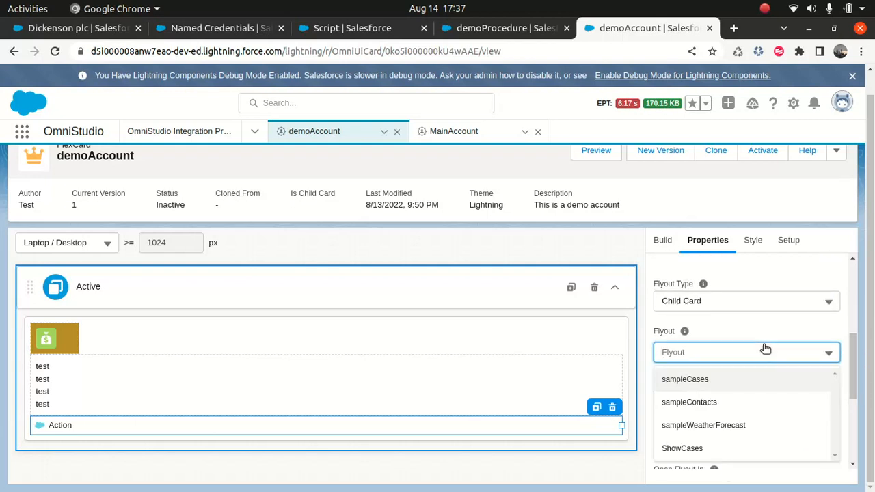
pyautogui.click(679, 380)
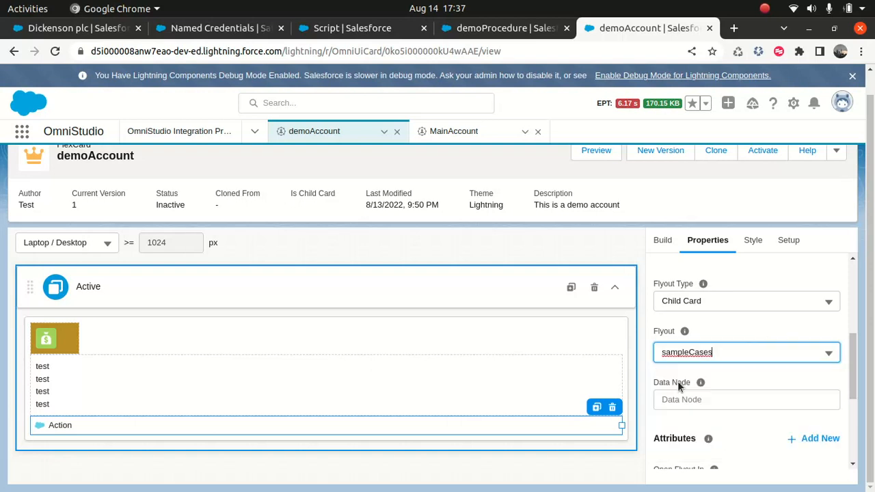
pyautogui.click(719, 400)
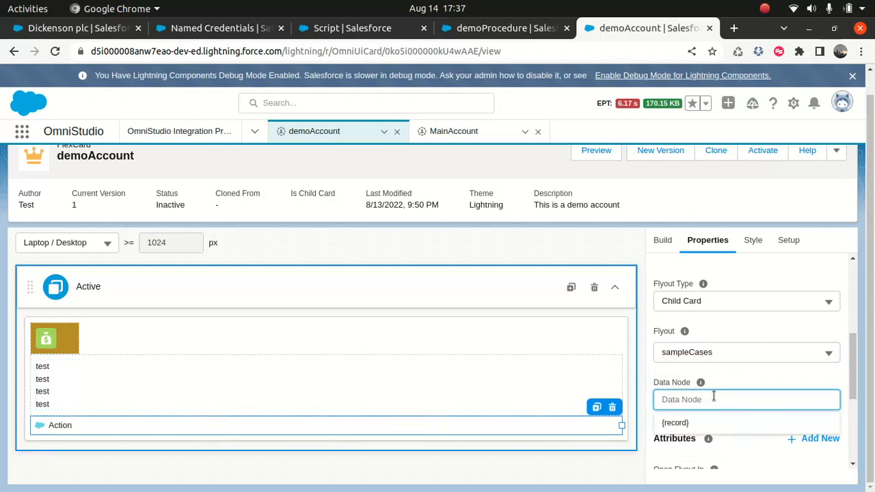
pyautogui.click(722, 372)
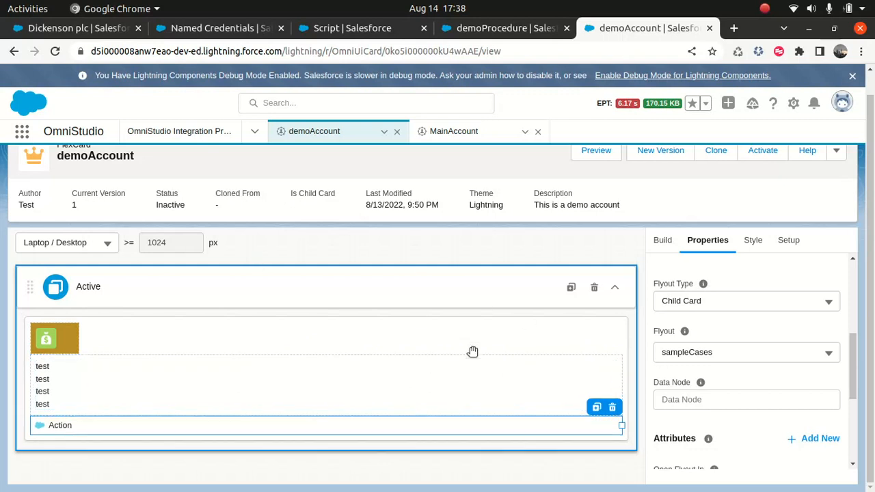
# - Open the list of OmniStudio FlexCards and expand the versions of the ShowCases card
pyautogui.click(252, 131)
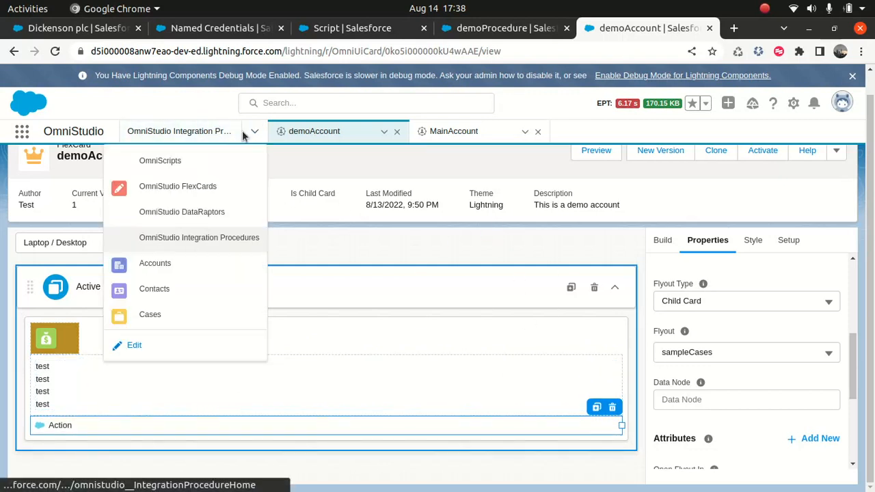
pyautogui.click(199, 188)
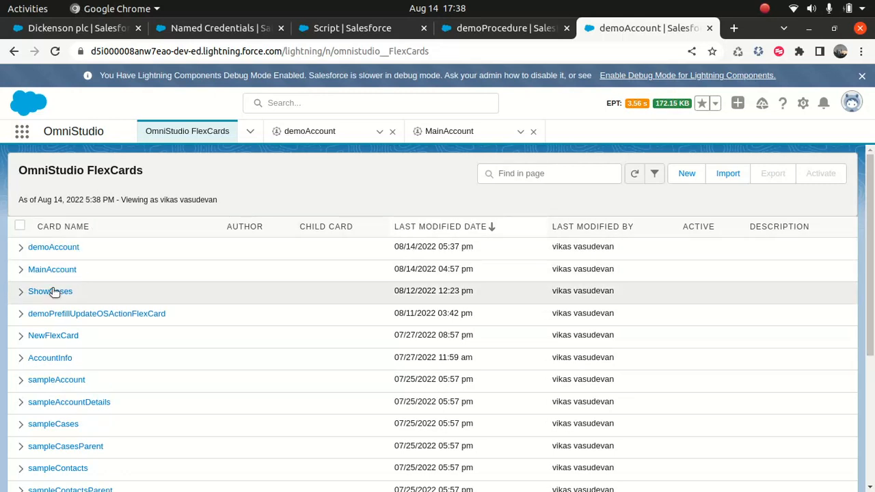
pyautogui.click(53, 292)
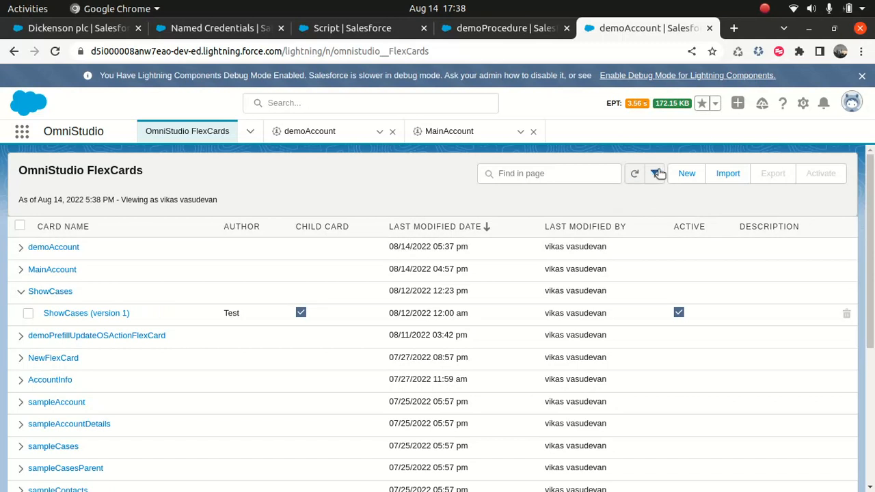
pyautogui.click(685, 173)
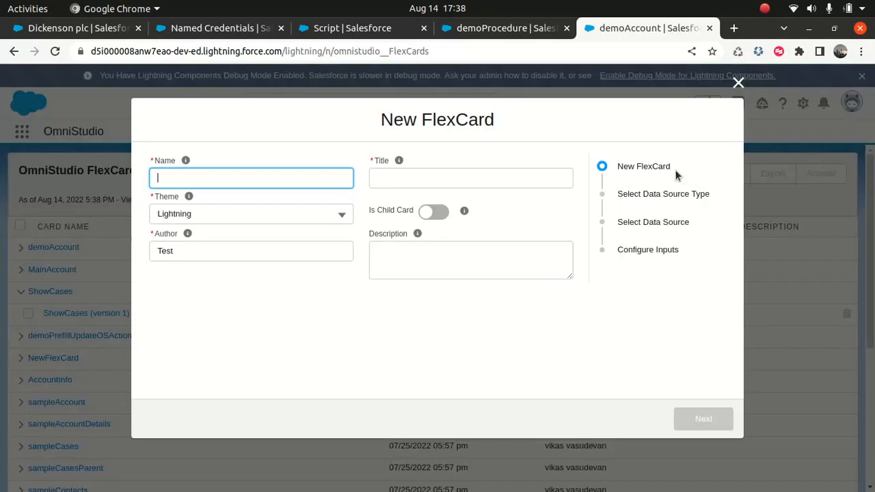
pyautogui.click(445, 219)
pyautogui.click(441, 225)
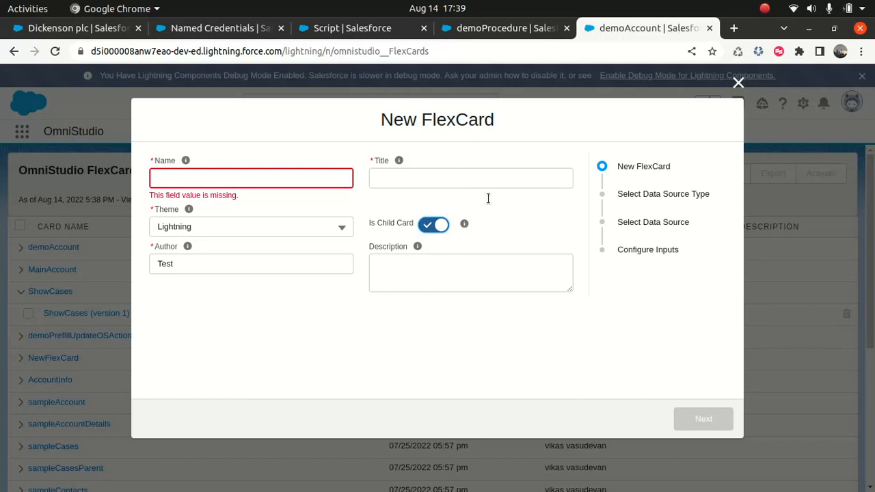
pyautogui.click(739, 83)
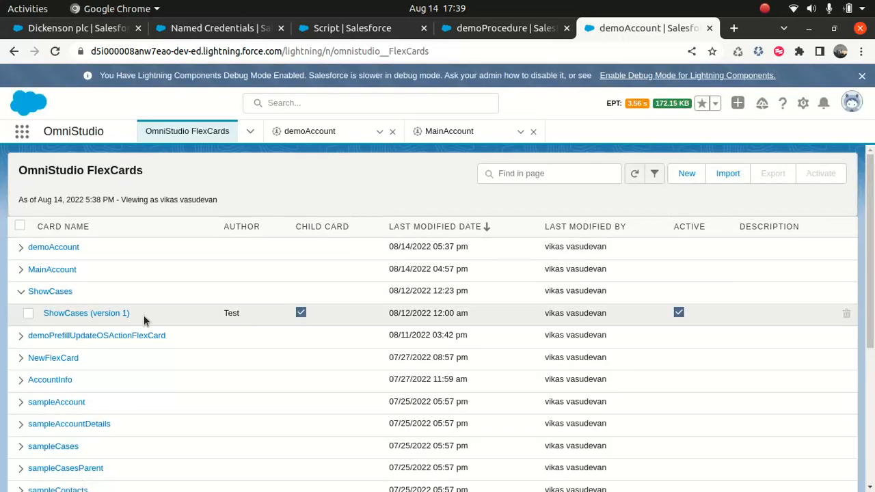
# - Open version 1 of the ShowCases child card and examine the merge fields in its text element
pyautogui.click(85, 316)
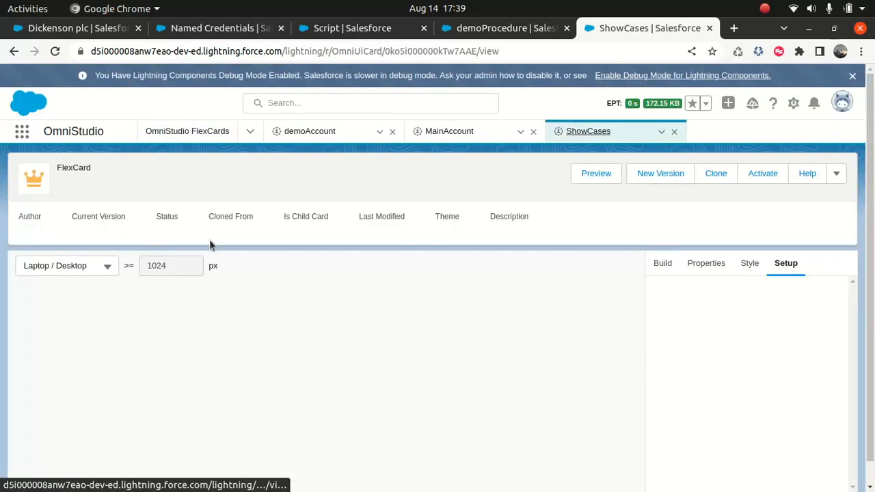
pyautogui.scroll(-1, 103, 345)
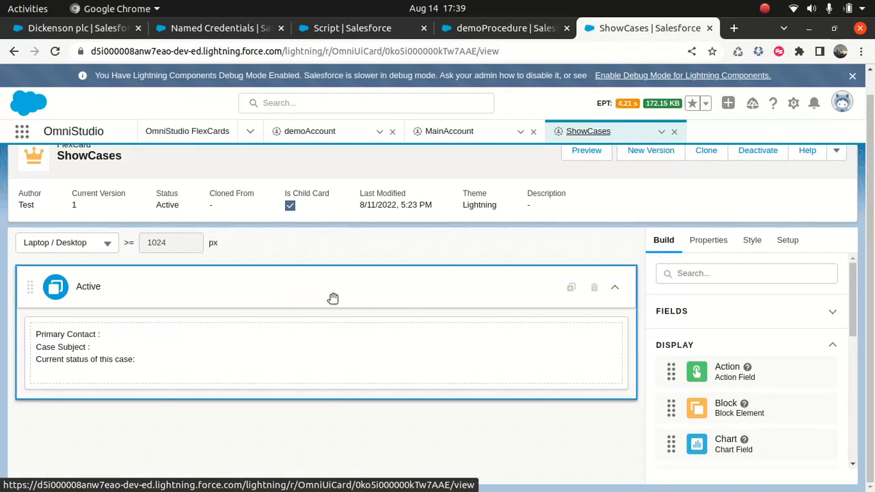
pyautogui.click(152, 341)
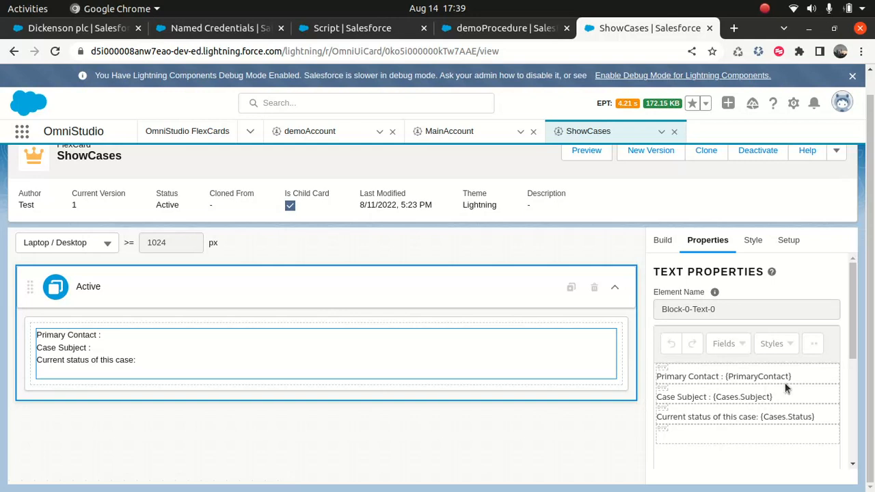
pyautogui.moveTo(789, 375); pyautogui.dragTo(757, 396)
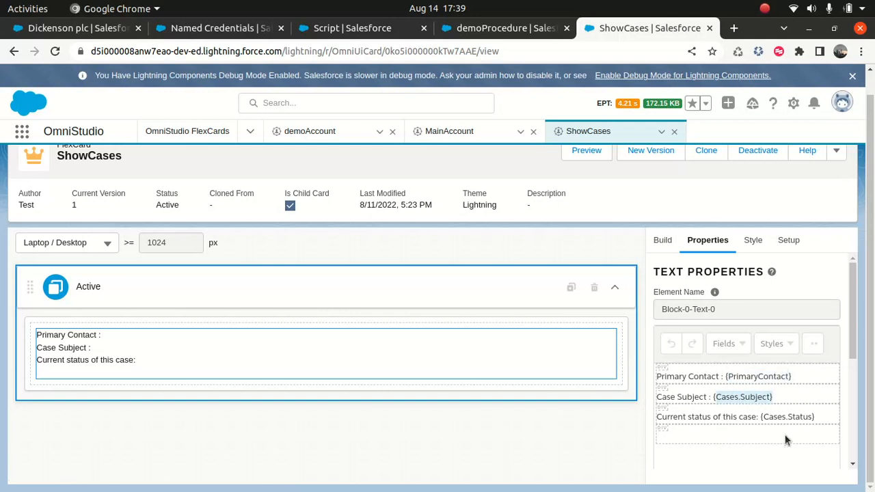
# - Check the data source settings of the ShowCases card and return to its text element's properties
pyautogui.click(790, 243)
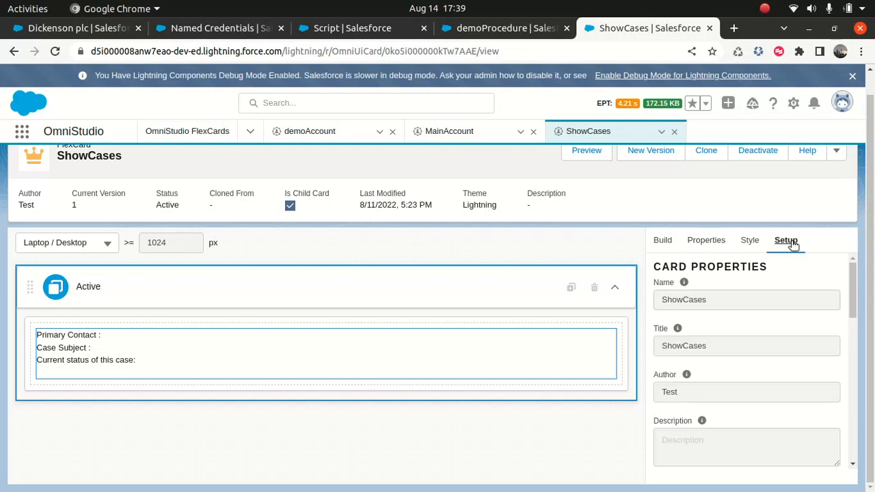
pyautogui.scroll(-10, 781, 318)
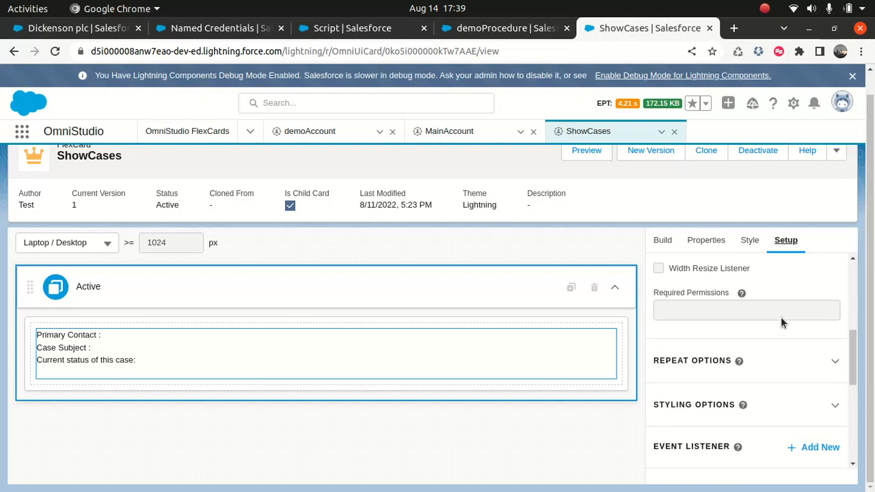
pyautogui.scroll(-1, 713, 319)
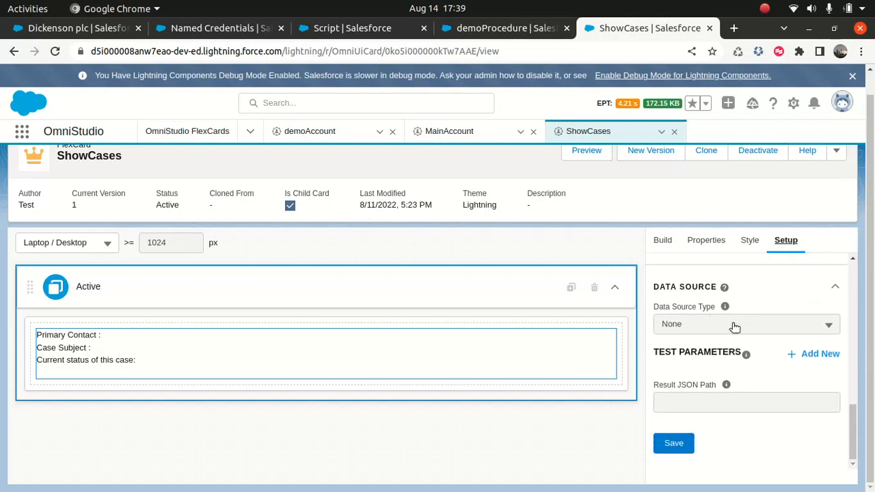
pyautogui.scroll(12, 733, 327)
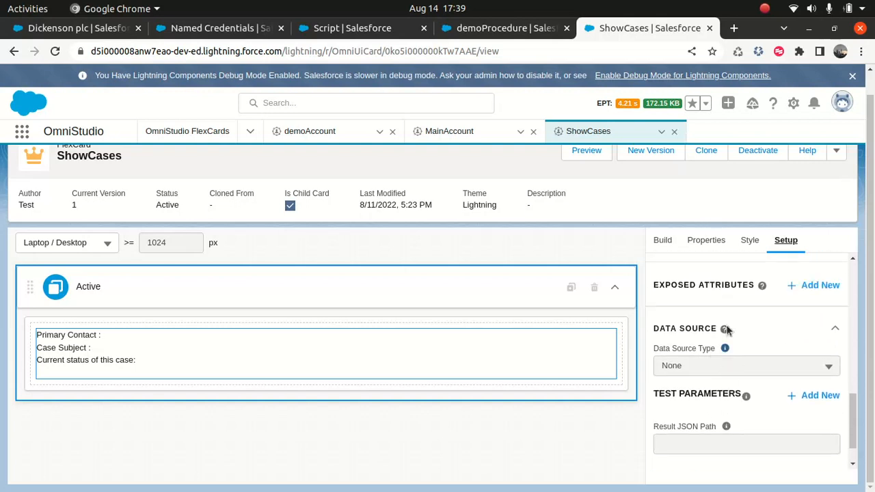
pyautogui.click(663, 243)
pyautogui.click(373, 350)
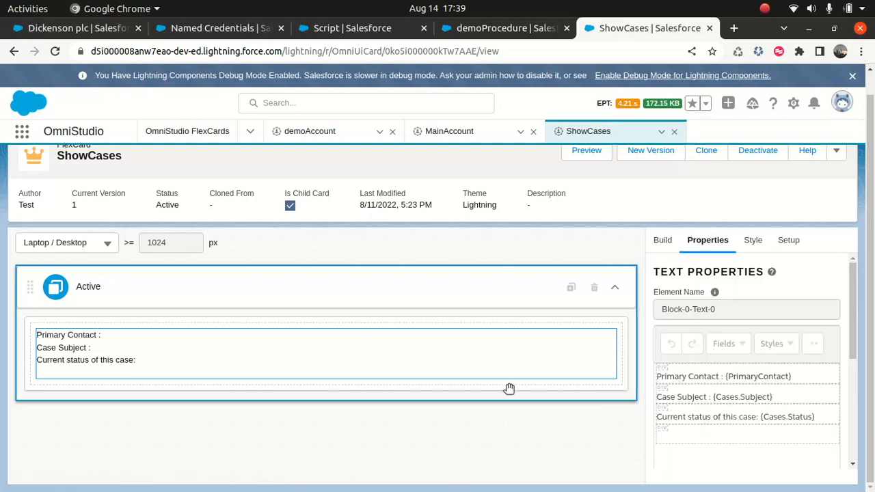
# - Return to the MainAccount card and examine its Action element's flyout settings, including the child card, data node and opening mode
pyautogui.click(446, 132)
pyautogui.scroll(-1, 625, 379)
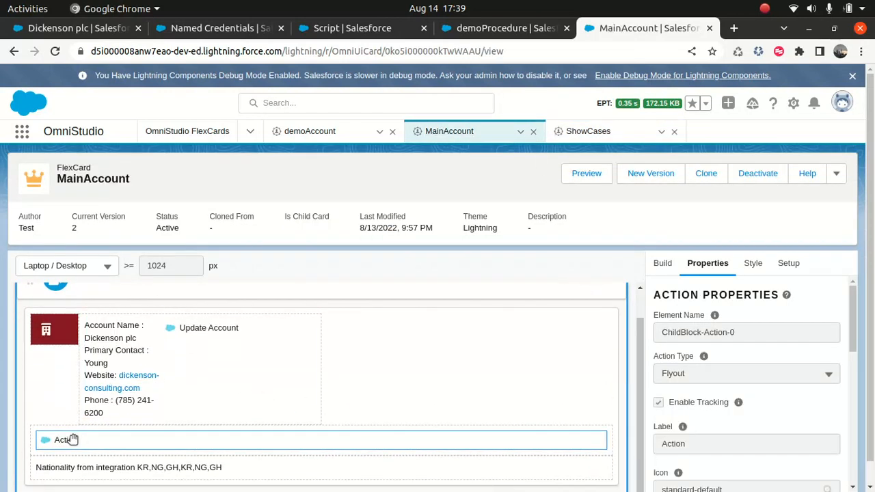
pyautogui.scroll(-2, 700, 370)
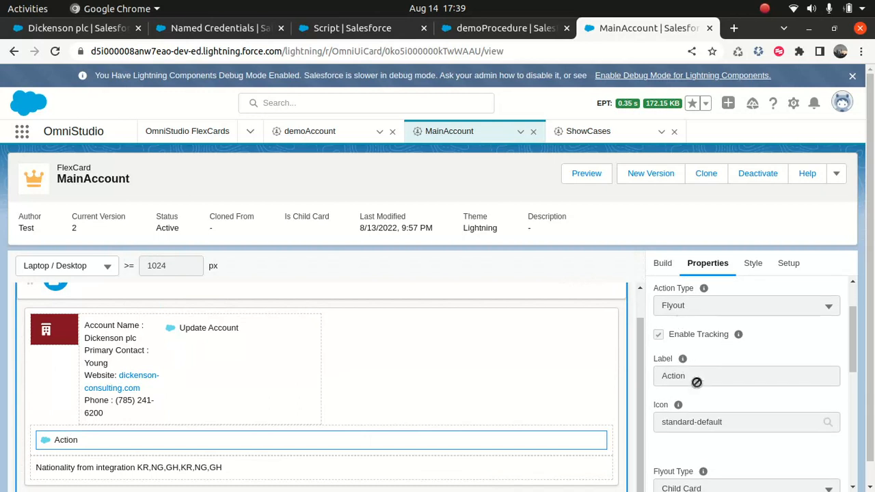
pyautogui.scroll(-4, 697, 383)
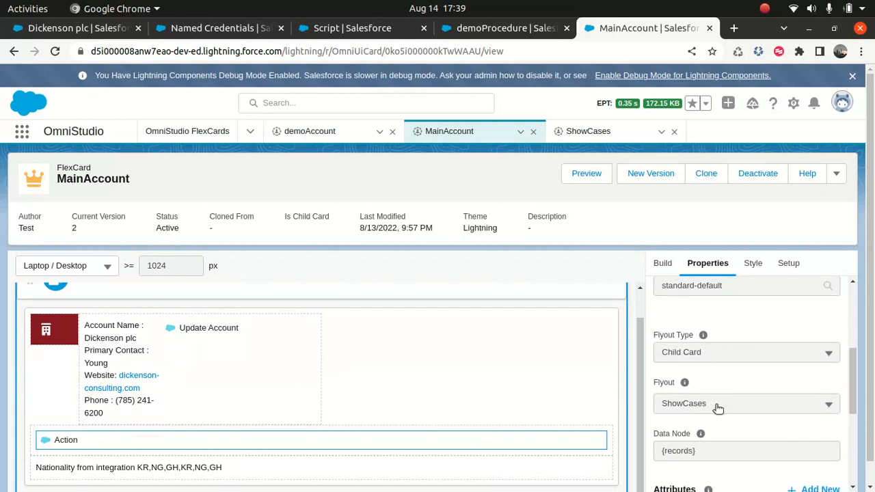
pyautogui.scroll(-2, 718, 408)
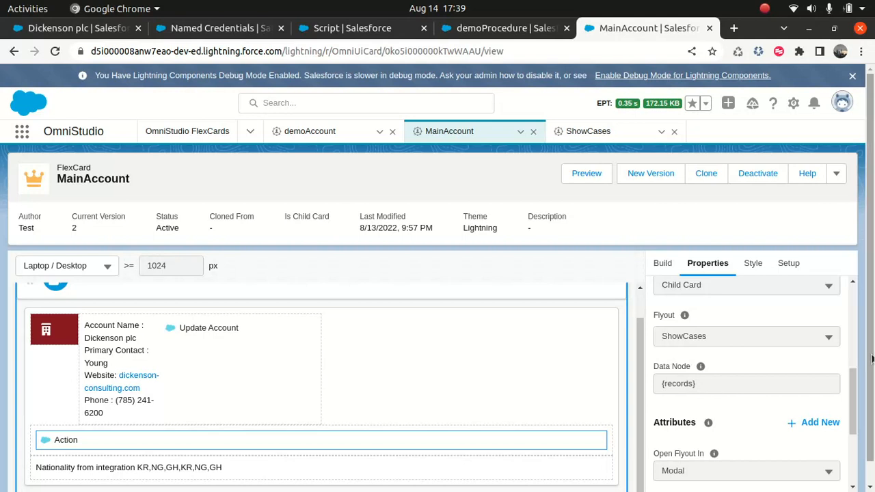
pyautogui.scroll(-1, 706, 384)
pyautogui.moveTo(435, 470)
pyautogui.click(392, 470)
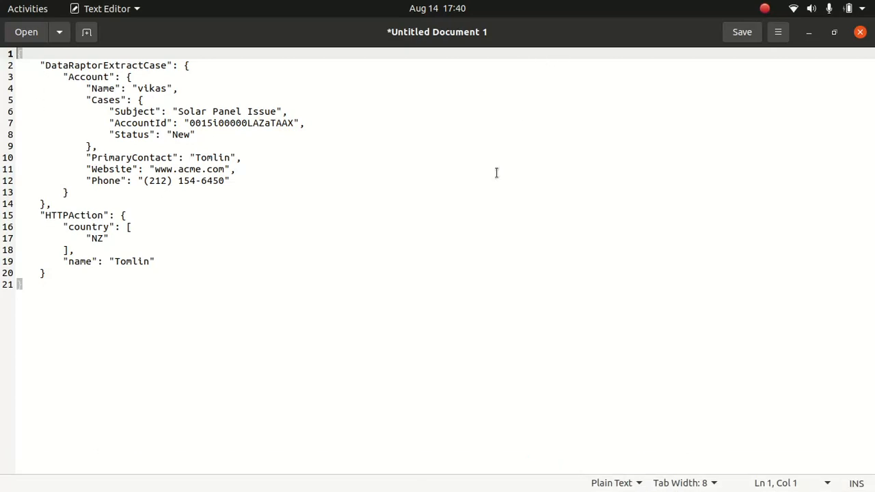
pyautogui.click(809, 32)
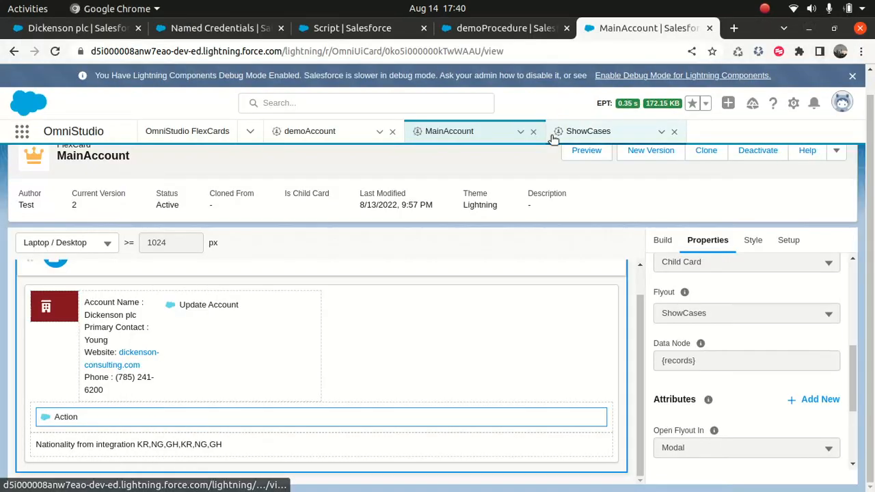
# - Open the preview of the IPFetchData integration procedure and examine the fields nested in the response's Account node
pyautogui.click(516, 25)
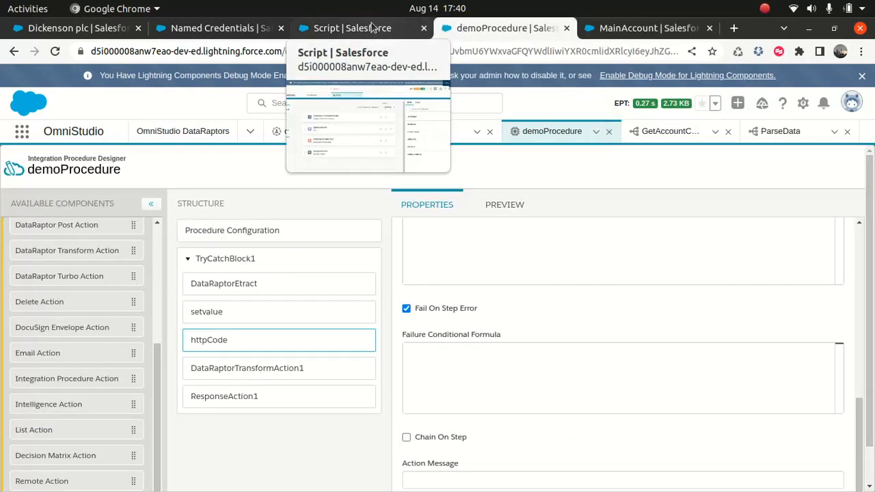
pyautogui.click(438, 133)
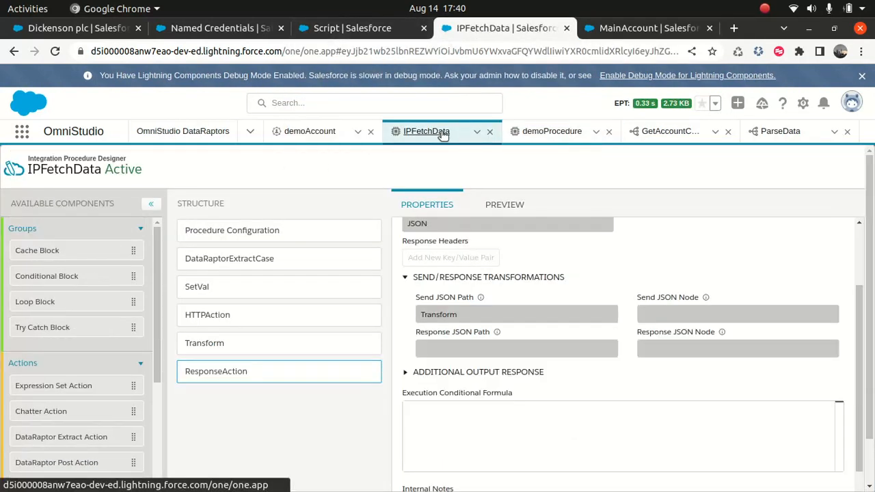
pyautogui.click(522, 213)
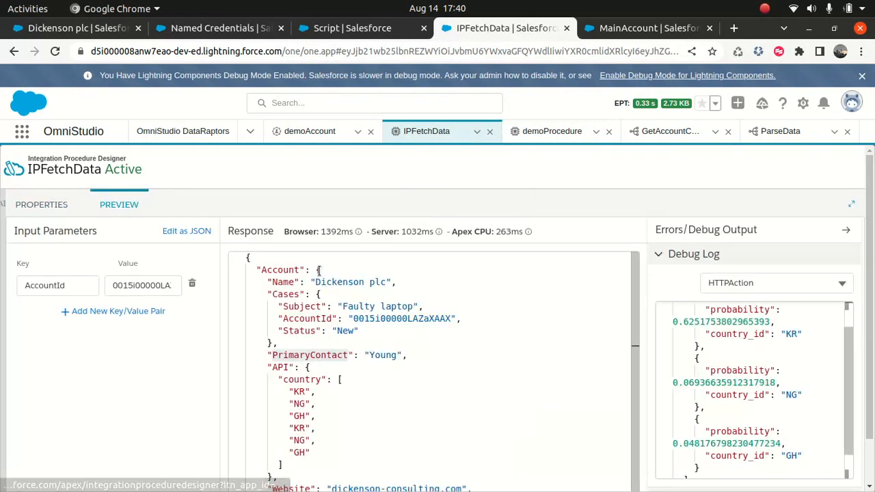
pyautogui.moveTo(266, 279); pyautogui.dragTo(313, 454)
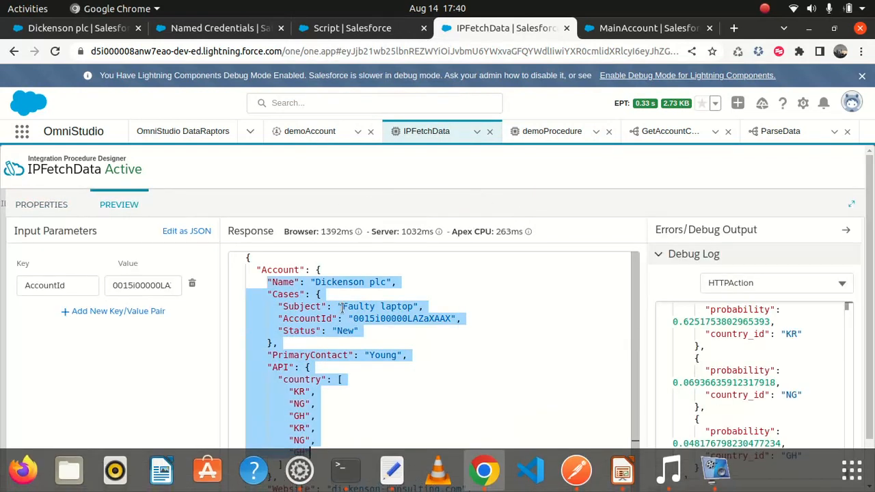
pyautogui.click(355, 292)
pyautogui.moveTo(264, 275); pyautogui.dragTo(297, 415)
pyautogui.click(436, 294)
pyautogui.click(261, 282)
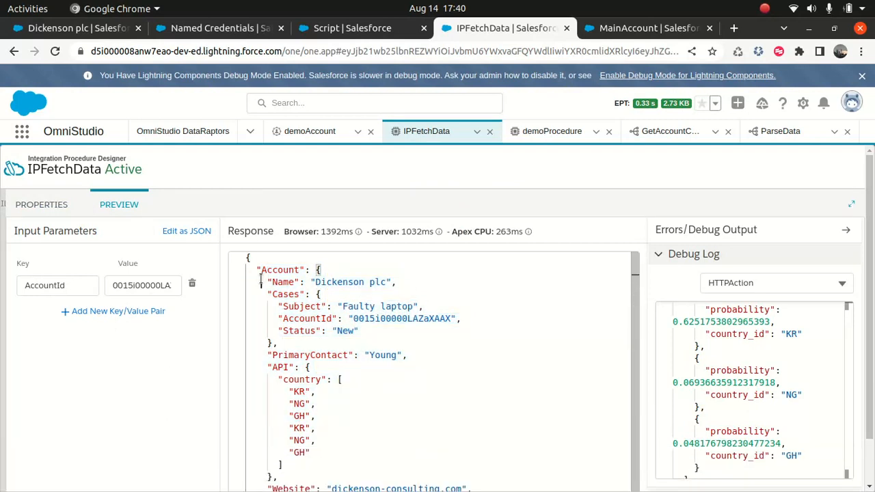
pyautogui.moveTo(261, 282); pyautogui.dragTo(315, 454)
pyautogui.doubleClick(403, 319)
pyautogui.scroll(-1, 287, 326)
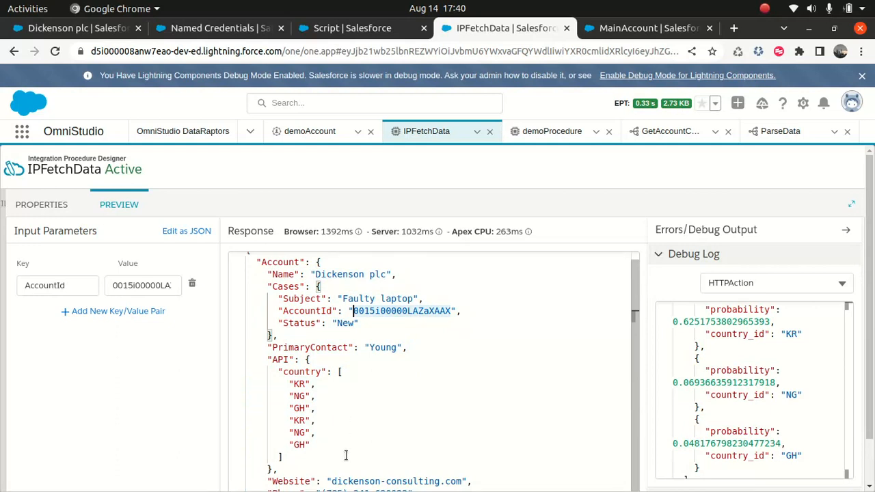
pyautogui.scroll(1, 361, 418)
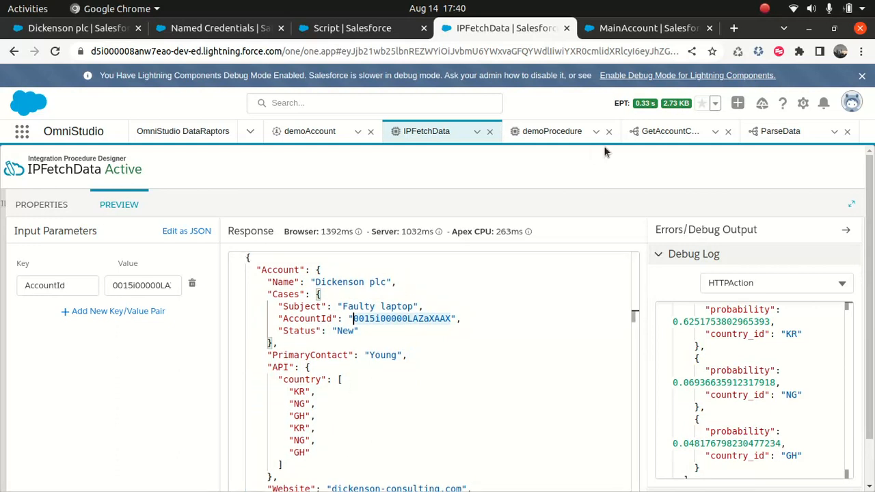
# - Return to MainAccount and check the account text element's merge fields against the Action element's flyout and data node settings
pyautogui.click(652, 28)
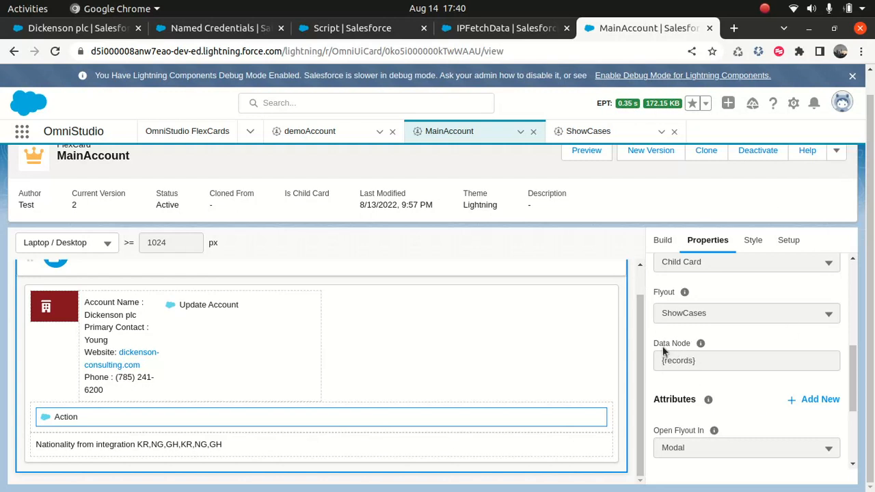
pyautogui.click(126, 321)
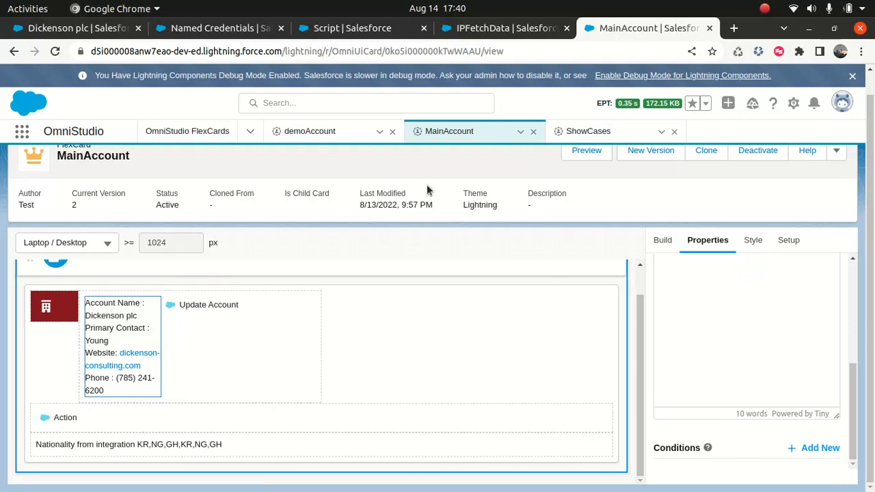
pyautogui.scroll(5, 778, 299)
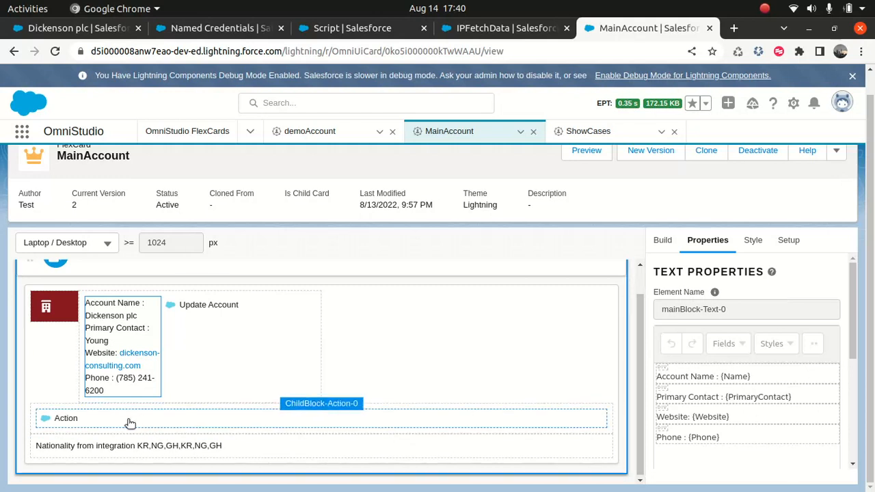
pyautogui.click(64, 424)
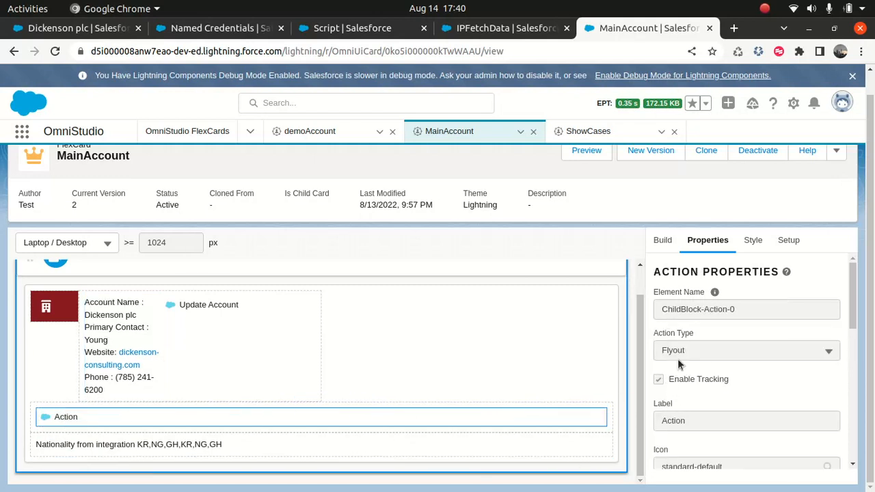
pyautogui.scroll(-3, 700, 399)
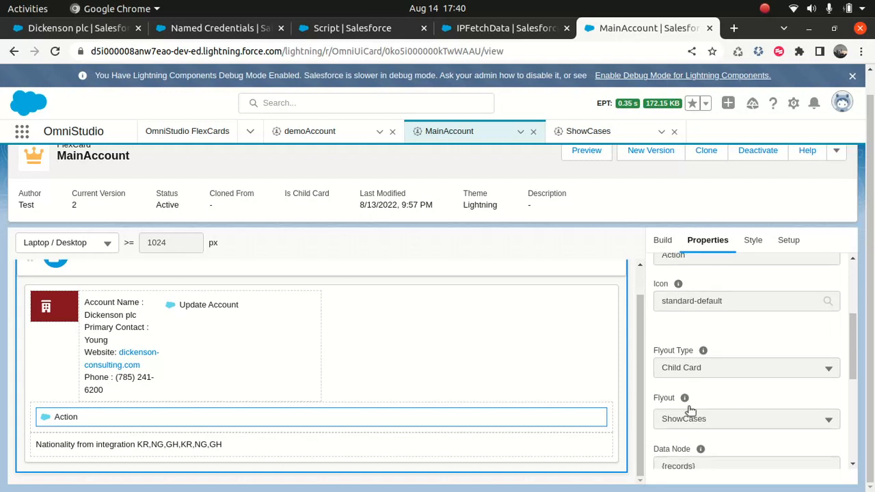
pyautogui.scroll(-3, 690, 409)
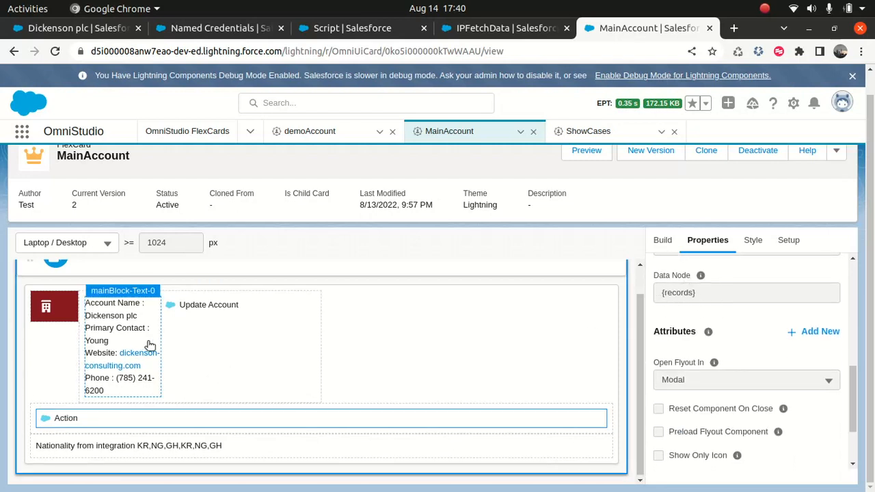
# - Check the result JSON path in MainAccount's setup and return to the Action element's data node setting
pyautogui.click(189, 328)
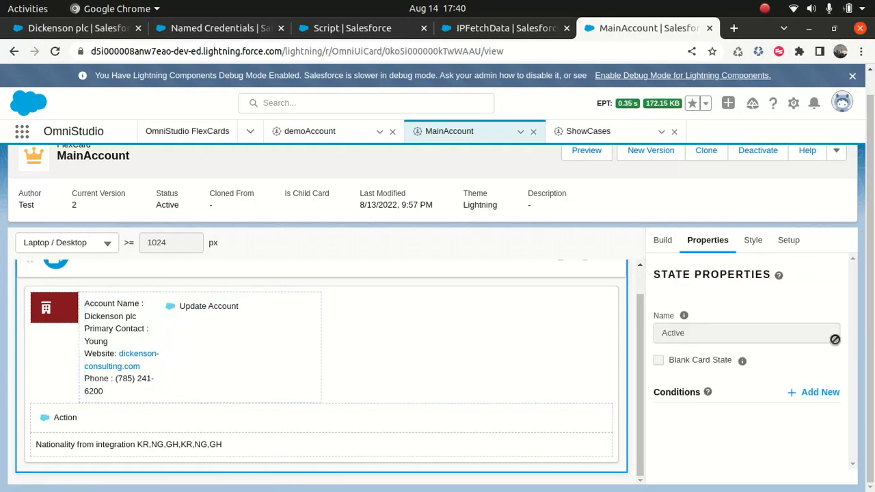
pyautogui.click(795, 242)
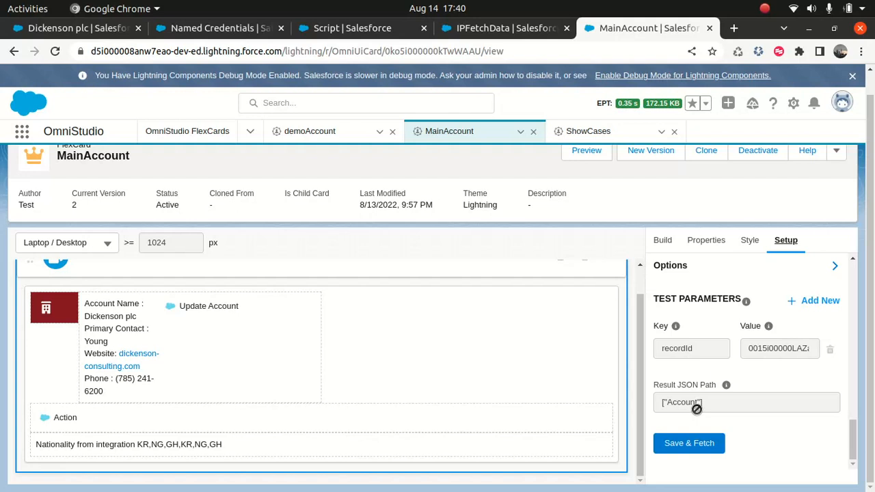
pyautogui.click(72, 417)
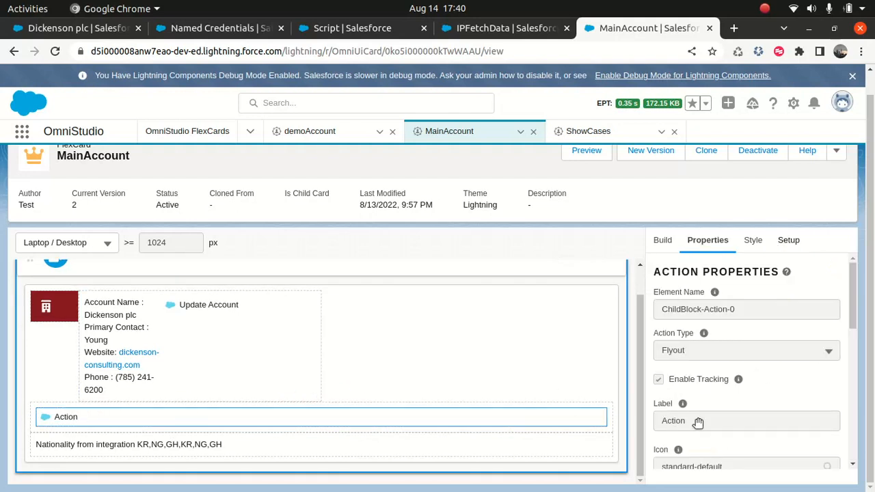
pyautogui.scroll(-5, 736, 352)
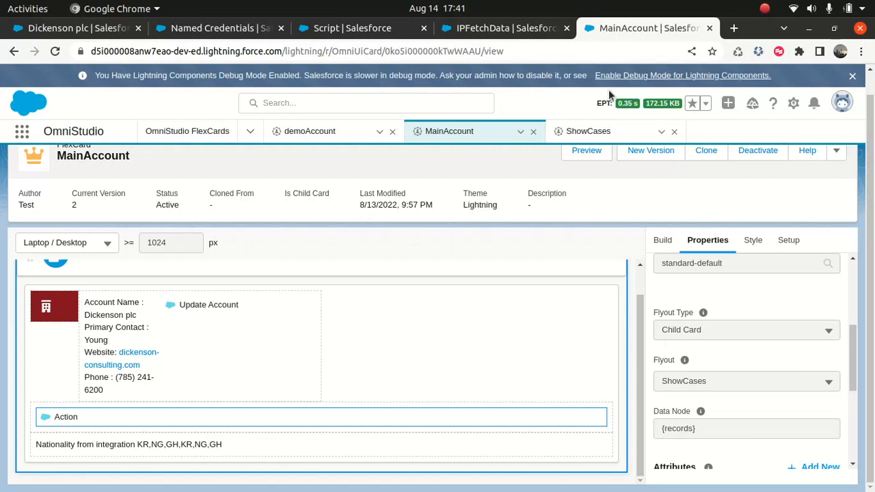
# - Compare the ShowCases card's merge fields with the Account and Cases nodes in the IPFetchData preview response
pyautogui.click(596, 132)
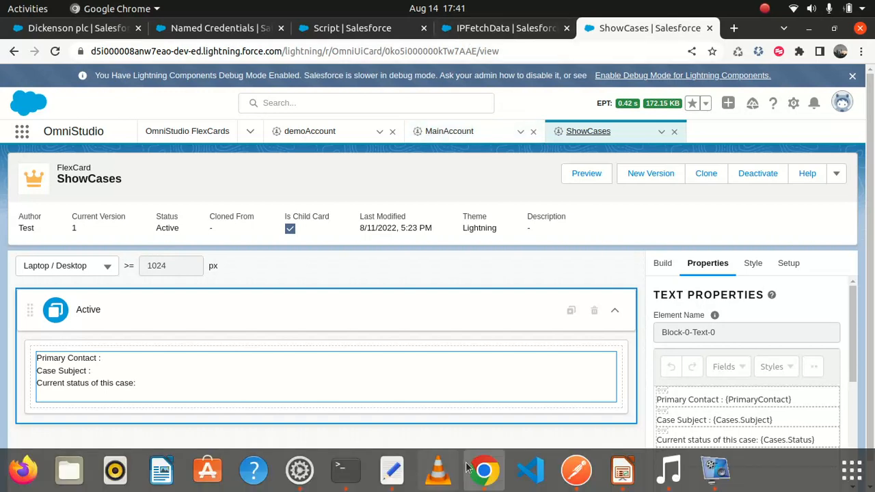
pyautogui.click(499, 28)
pyautogui.doubleClick(288, 269)
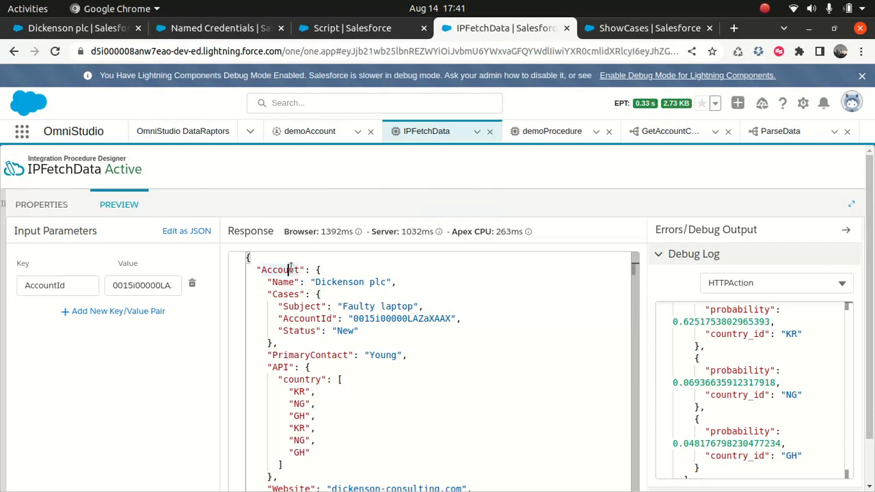
pyautogui.doubleClick(283, 293)
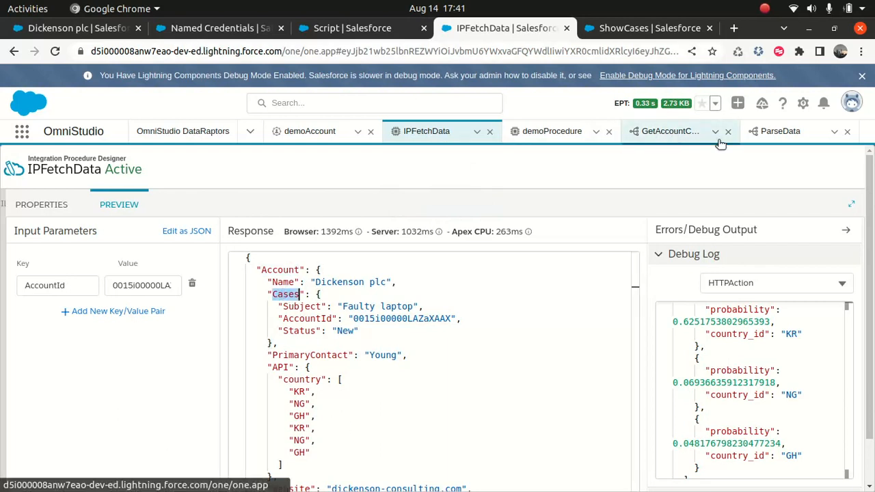
pyautogui.click(618, 27)
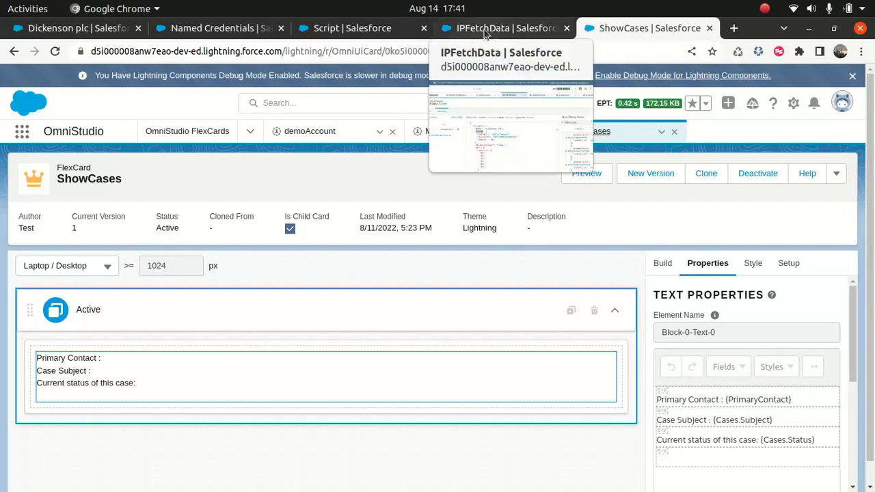
# - Compare the merge field of MainAccount's nationality text with the API country list in the IPFetchData response, then return to MainAccount
pyautogui.click(441, 132)
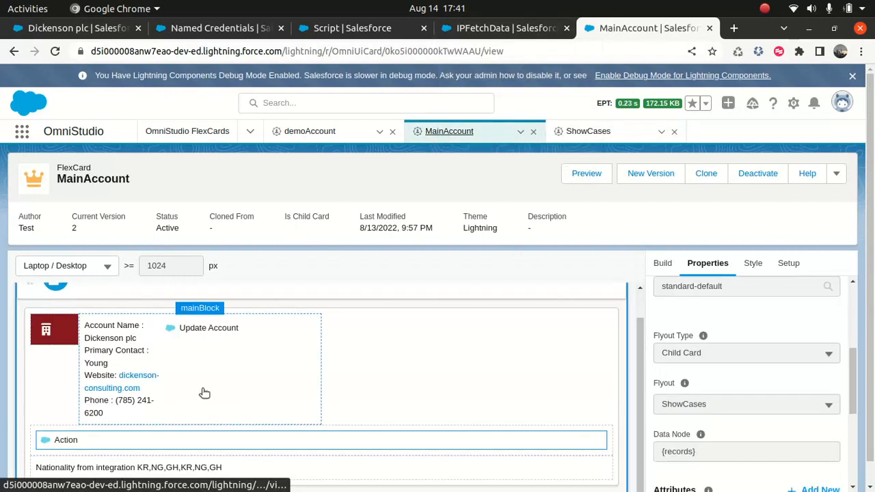
pyautogui.scroll(-1, 205, 437)
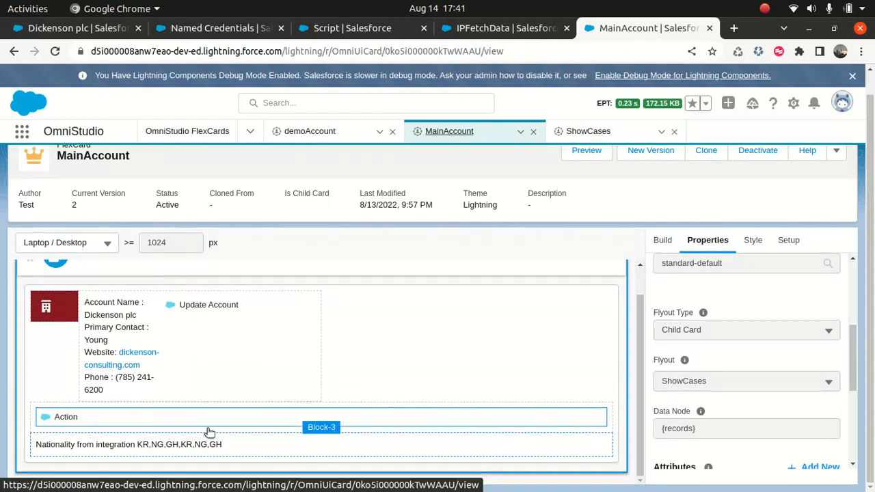
pyautogui.click(115, 448)
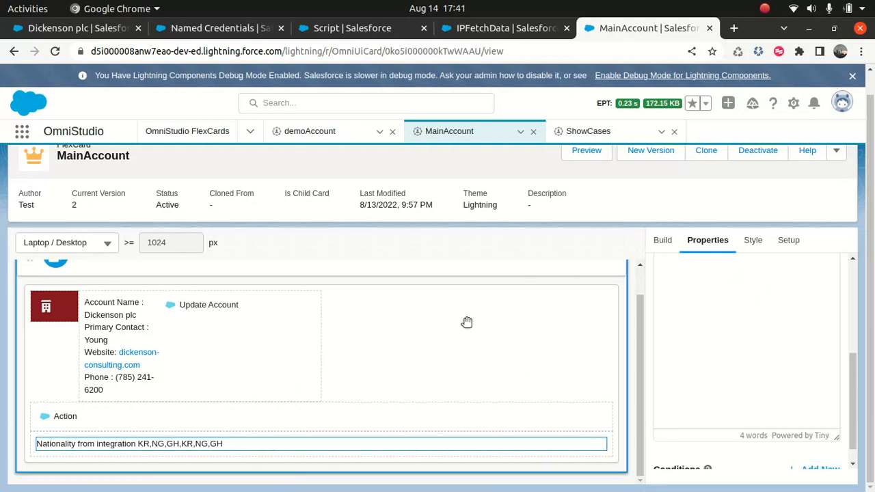
pyautogui.scroll(5, 788, 338)
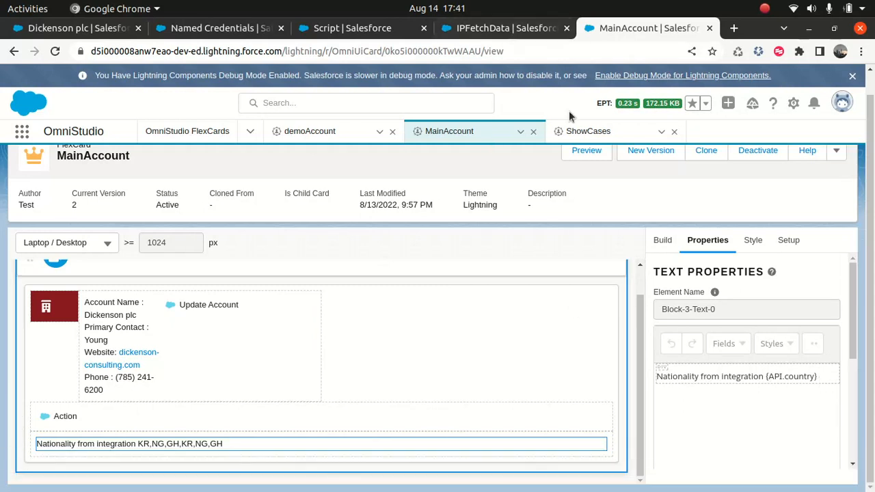
pyautogui.click(513, 28)
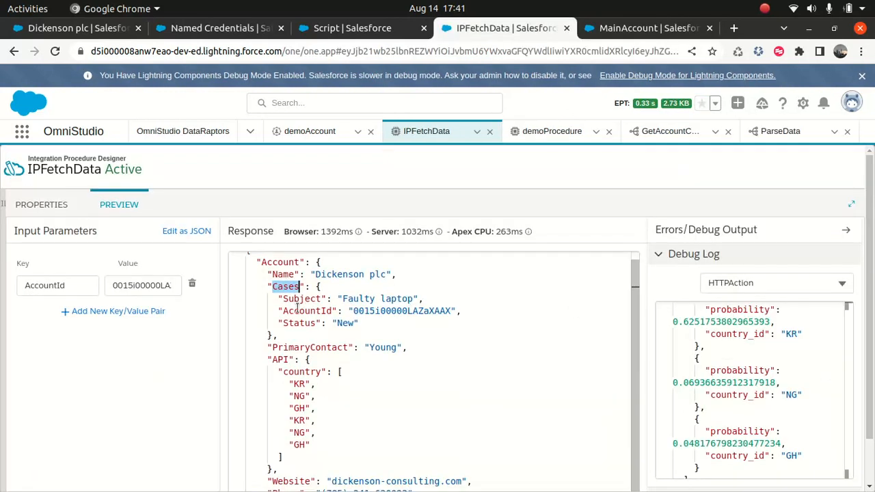
pyautogui.doubleClick(285, 360)
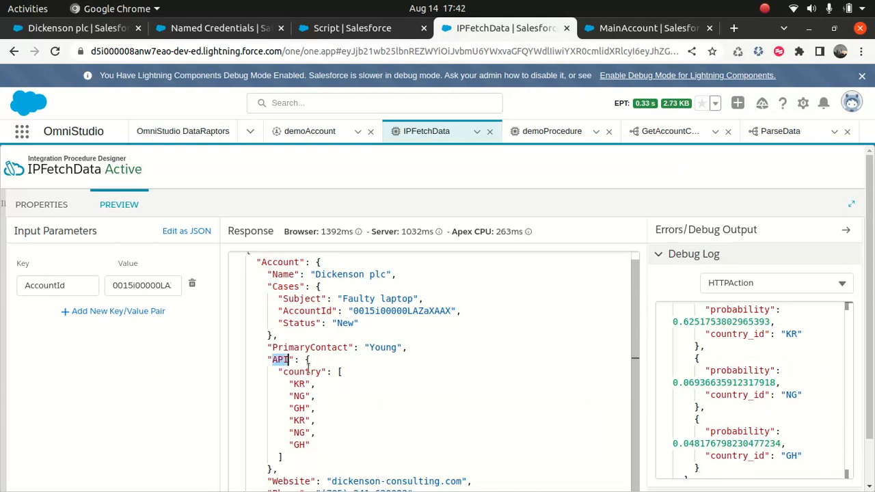
pyautogui.doubleClick(308, 372)
pyautogui.moveTo(292, 384); pyautogui.dragTo(311, 481)
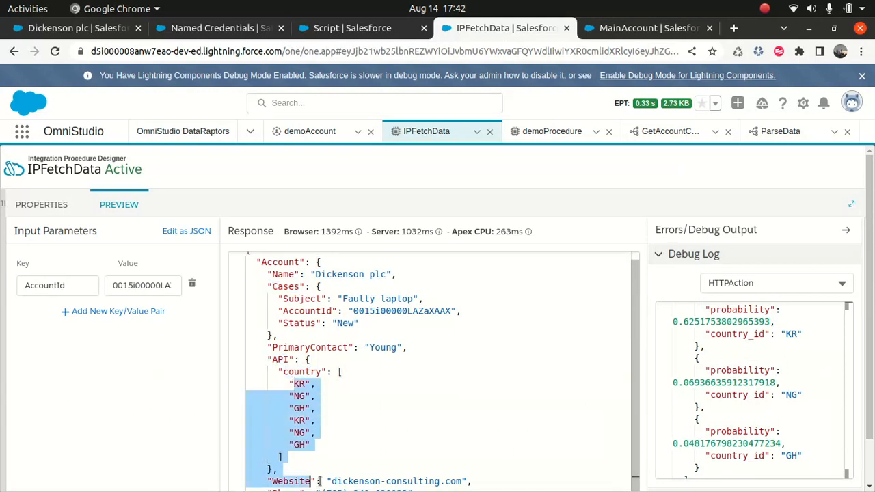
pyautogui.click(619, 28)
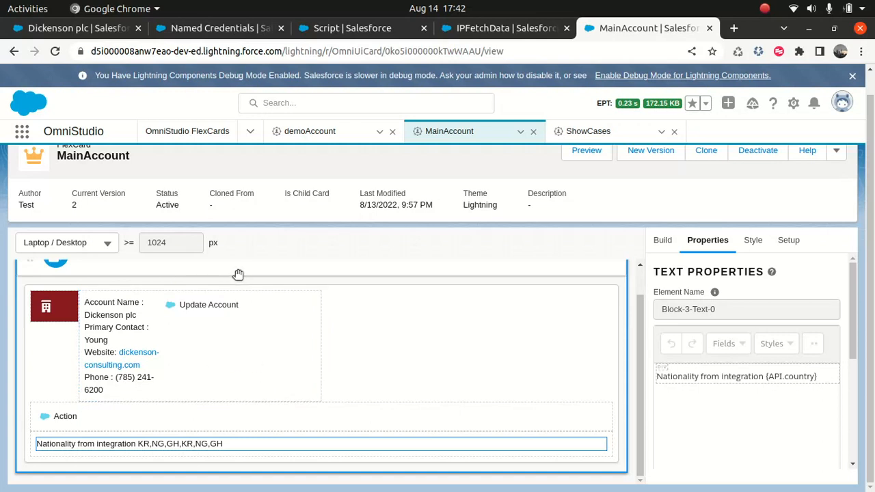
# - Review MainAccount's Update Account action and add a second Action element below the existing one in demoAccount
pyautogui.click(217, 309)
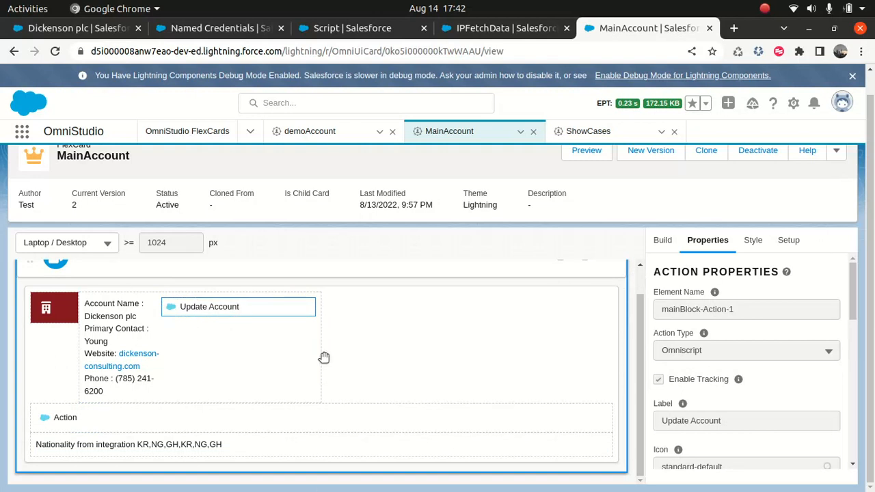
pyautogui.click(335, 137)
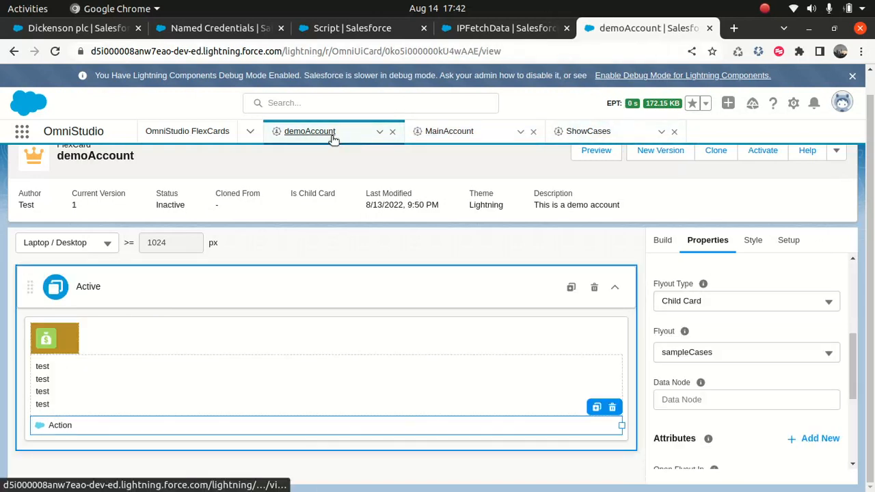
pyautogui.click(662, 240)
pyautogui.moveTo(735, 390); pyautogui.dragTo(384, 340)
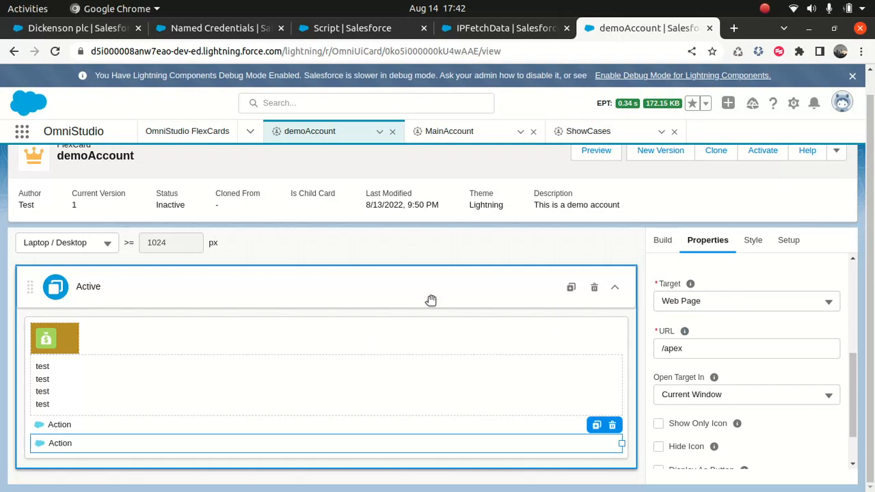
# - Set the action type of demoAccount's second Action element to Omniscript and find its required Omniscript setting
pyautogui.scroll(1, 713, 383)
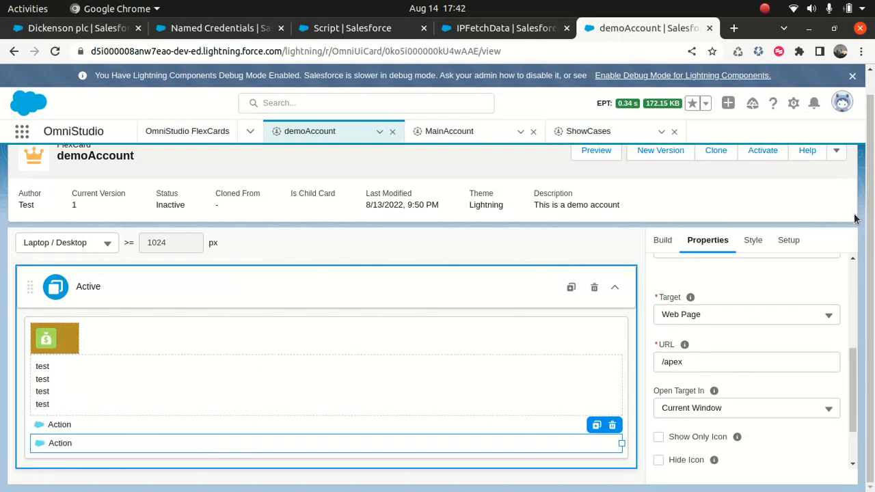
pyautogui.moveTo(854, 361); pyautogui.dragTo(853, 273)
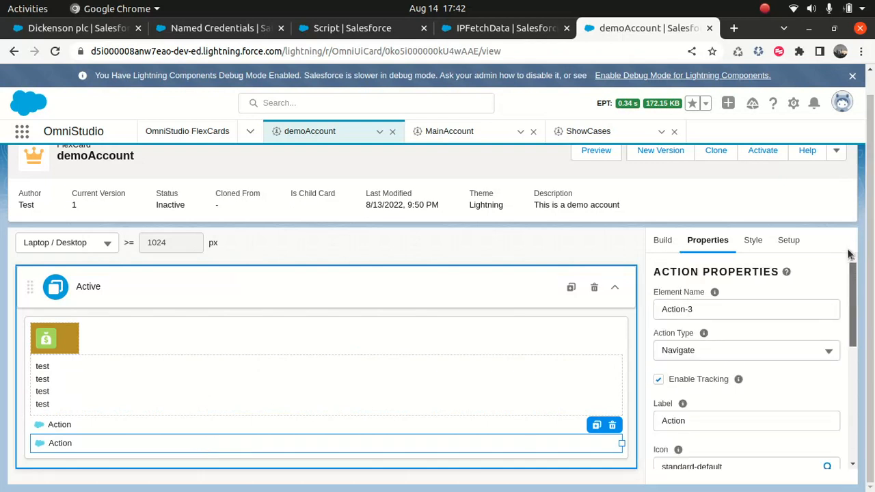
pyautogui.click(724, 350)
pyautogui.scroll(-3, 723, 406)
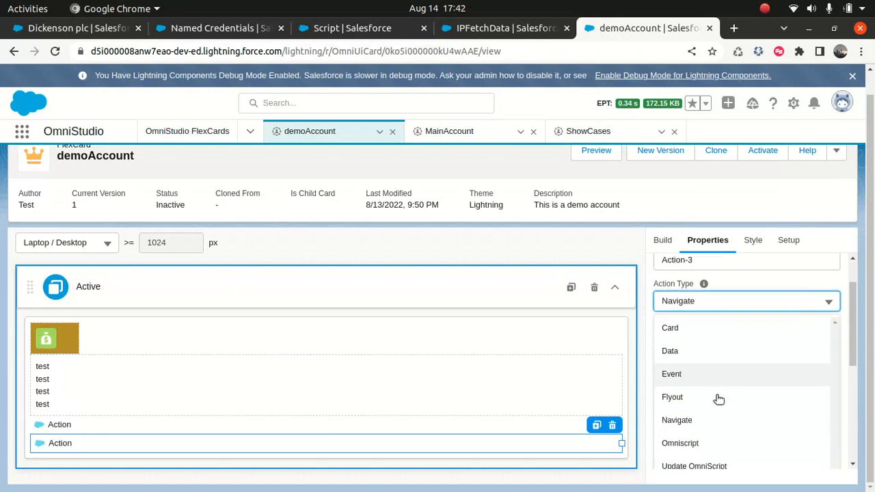
pyautogui.click(701, 390)
pyautogui.scroll(-1, 748, 382)
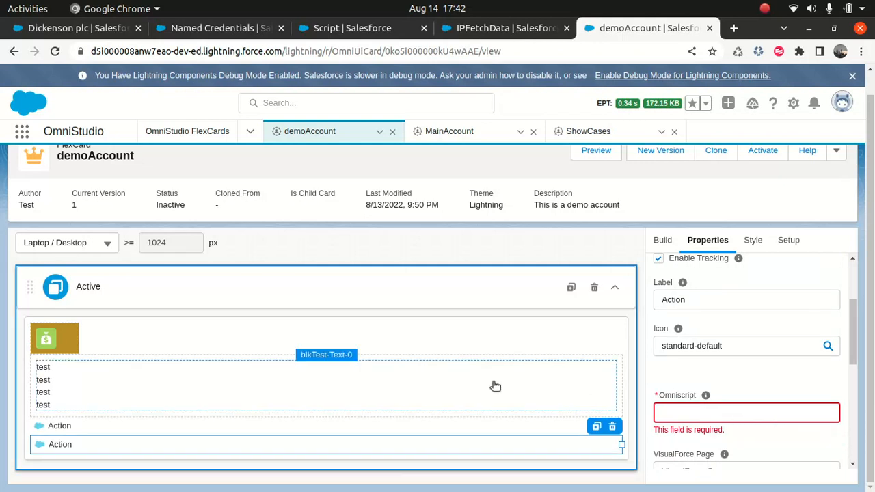
# - Open the OmniScripts list, and check MainAccount's Update Account action properties and the elements of the existing Script OmniScript
pyautogui.click(248, 133)
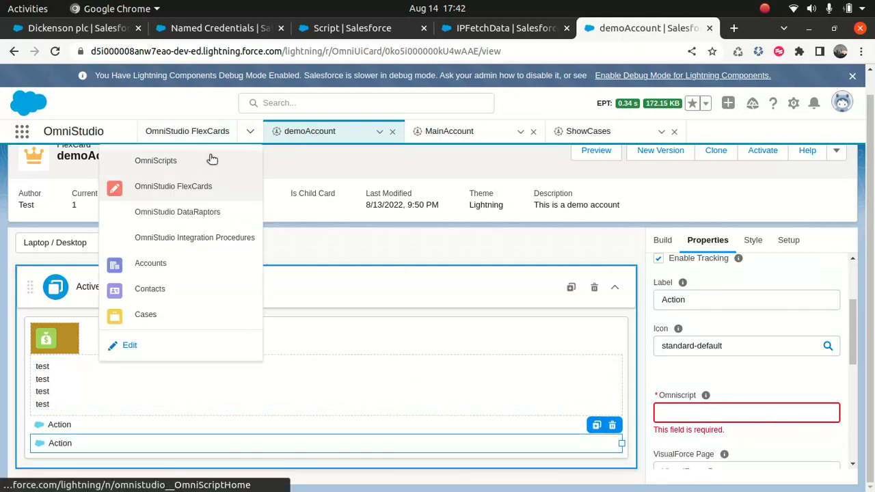
pyautogui.click(156, 161)
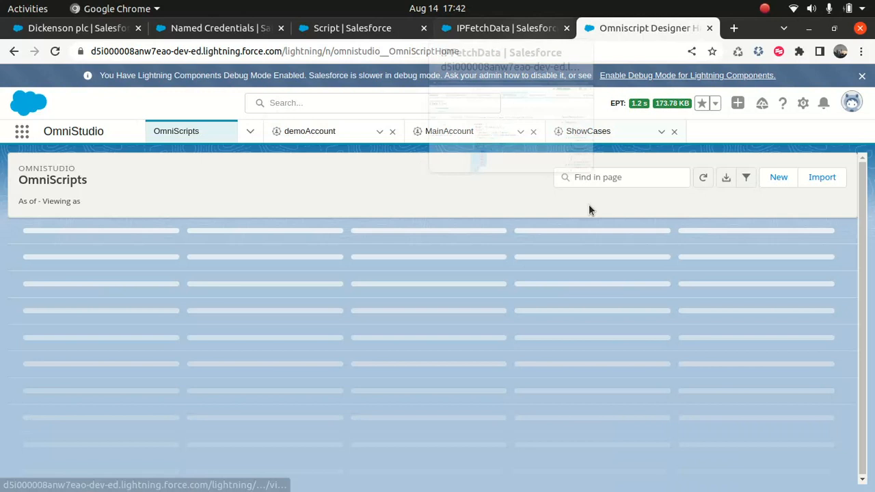
pyautogui.click(454, 131)
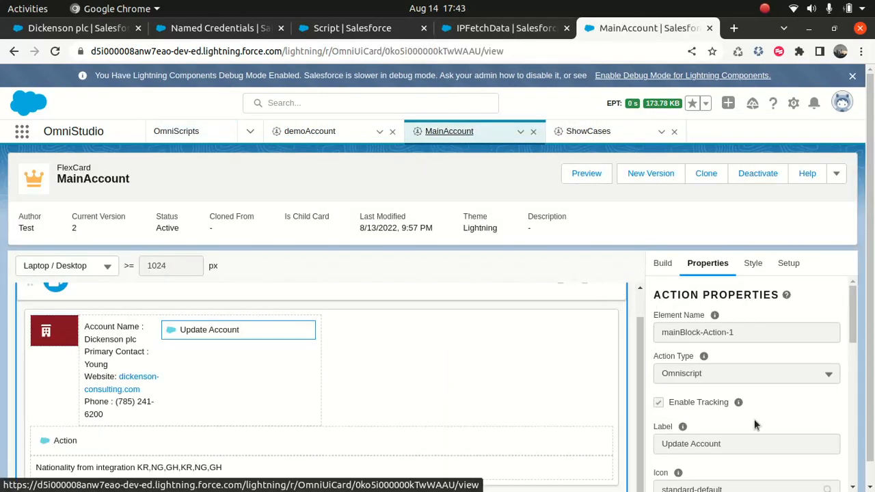
pyautogui.scroll(-1, 804, 361)
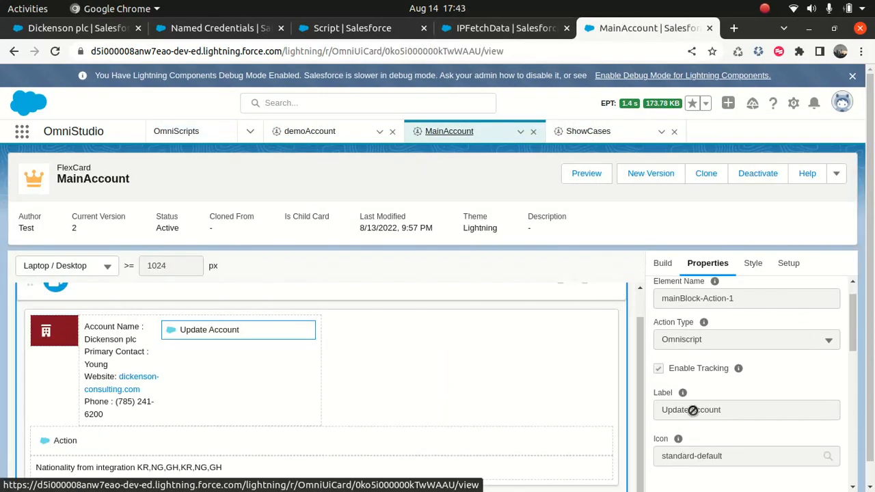
pyautogui.click(333, 29)
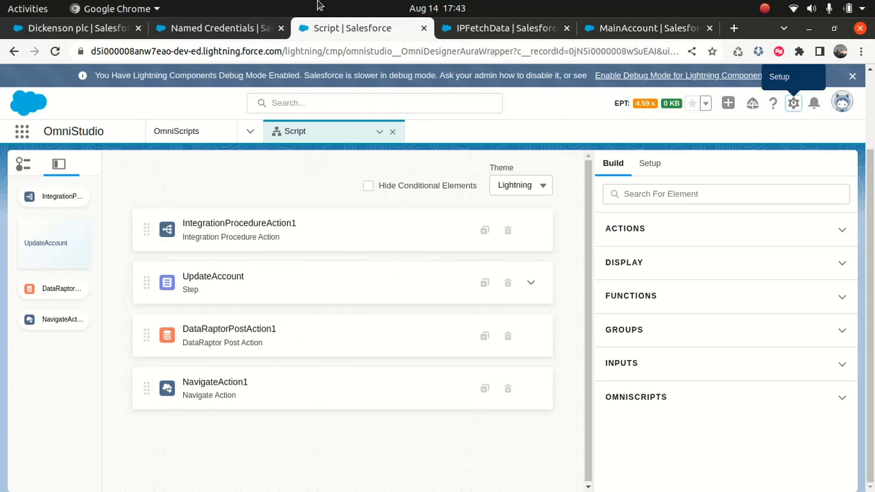
pyautogui.click(486, 29)
pyautogui.click(653, 31)
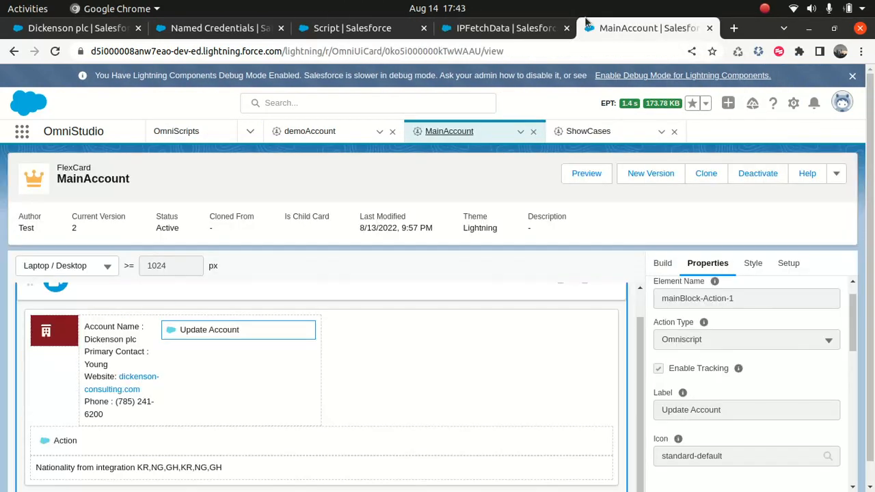
# - Start a new OmniScript from the OmniScripts list and name it TestDemo
pyautogui.click(192, 134)
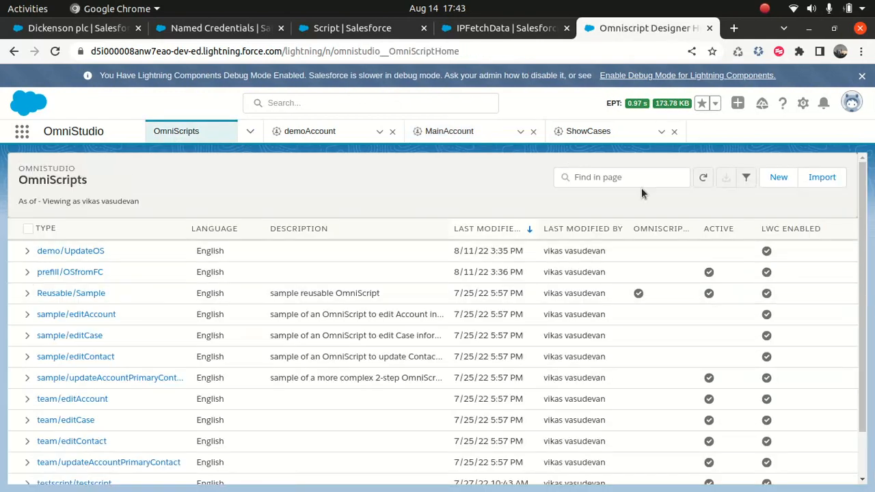
pyautogui.click(777, 179)
pyautogui.click(326, 270)
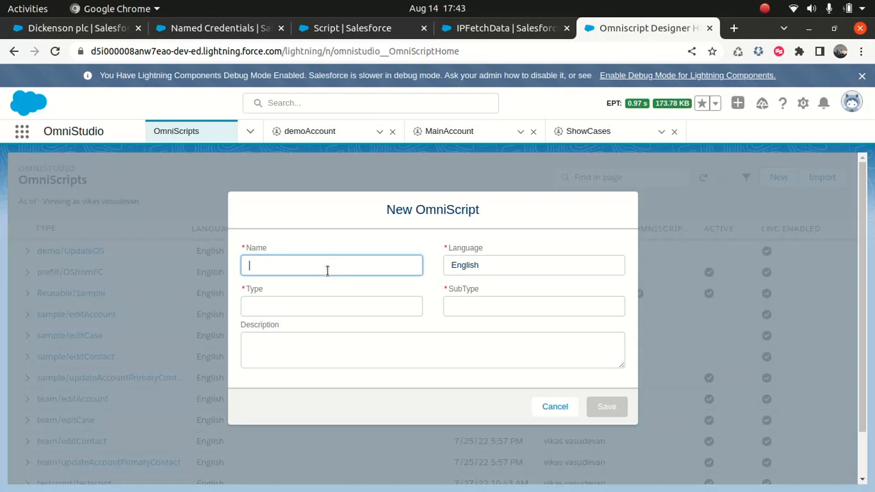
pyautogui.write('es')
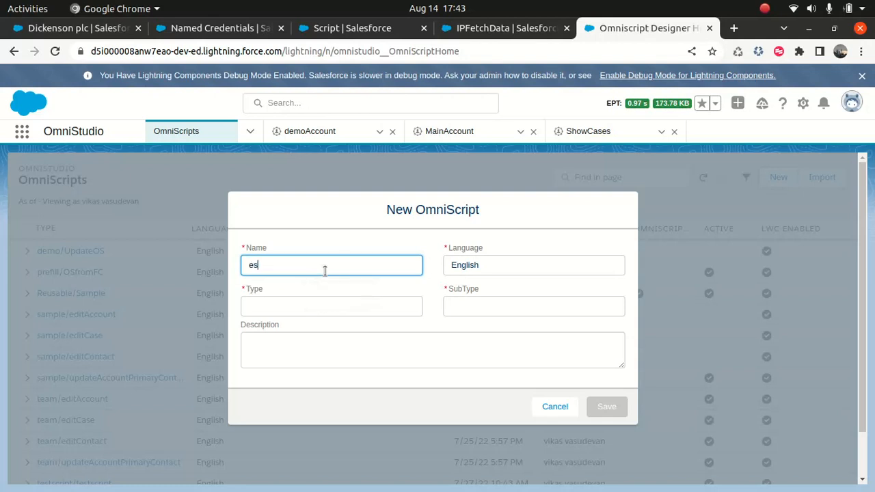
pyautogui.press('BackSpace')
pyautogui.write('test')
pyautogui.press('BackSpace')
pyautogui.press('BackSpace')
pyautogui.press('BackSpace')
pyautogui.press('BackSpace')
pyautogui.write('TestDem')
pyautogui.press('Tab')
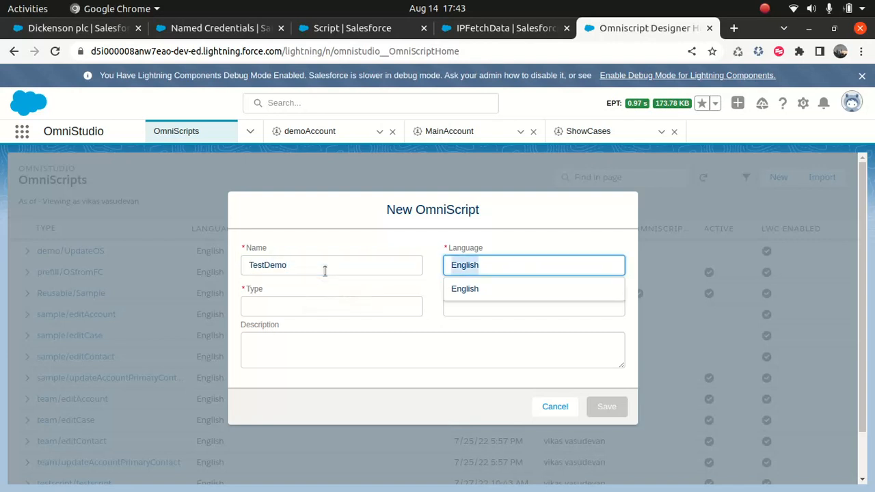
# - Set the new OmniScript's type to Get and subtype to Account, and save it
pyautogui.click(274, 303)
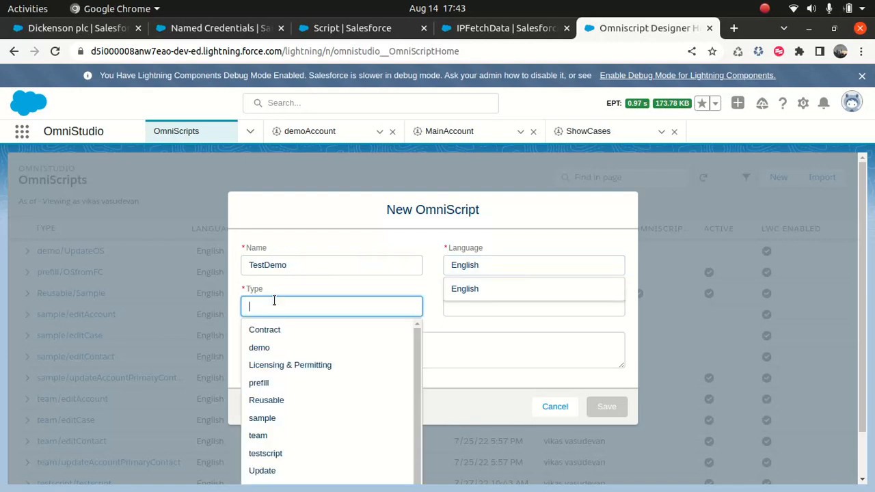
pyautogui.write('Get')
pyautogui.click(494, 304)
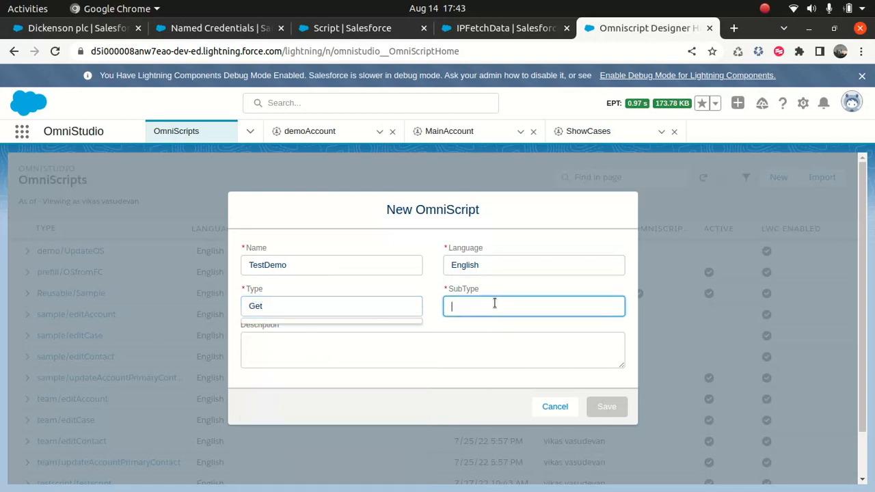
pyautogui.write('Accou')
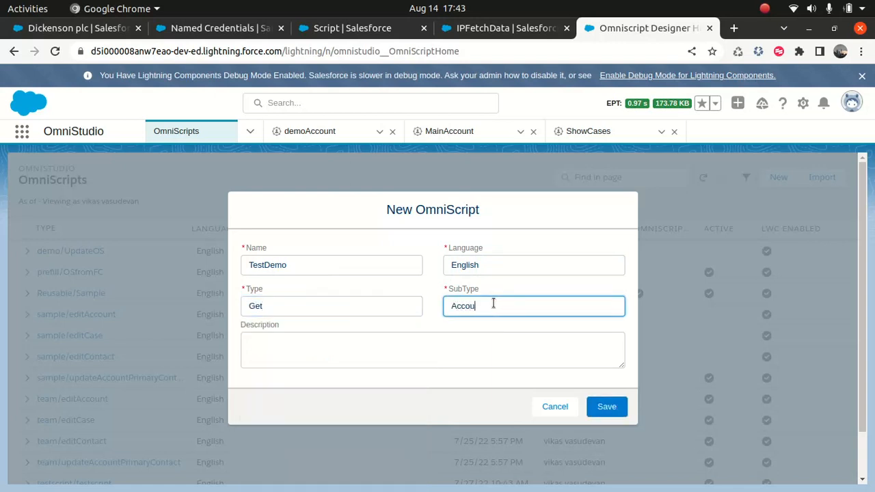
pyautogui.write('nt')
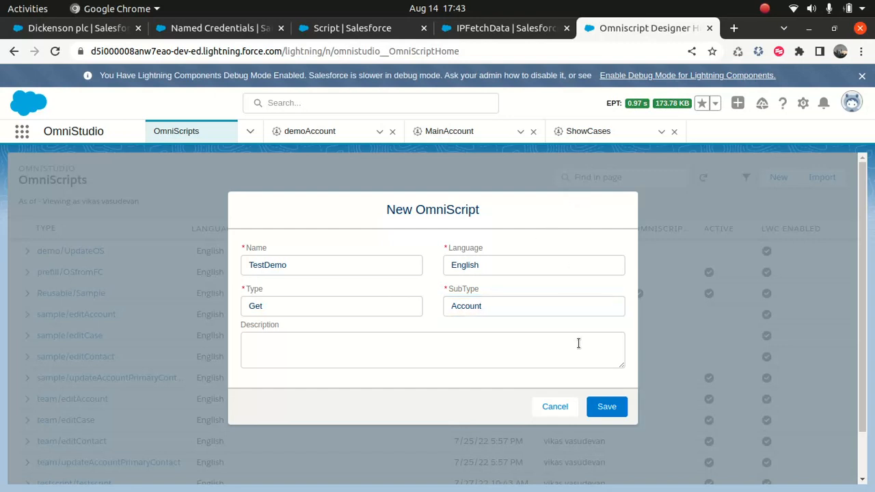
pyautogui.click(607, 408)
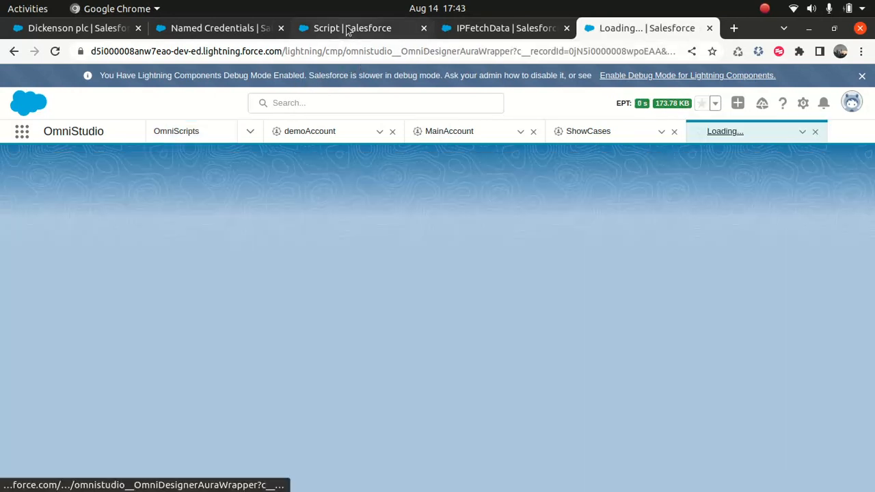
# - Look over the Script OmniScript's elements and the IPFetchData preview response, and return to the TestDemo OmniScript
pyautogui.click(352, 28)
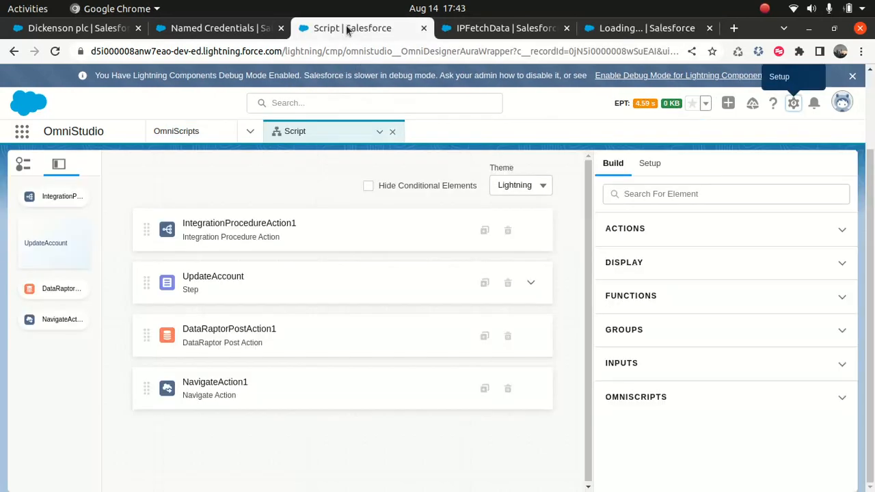
pyautogui.click(238, 29)
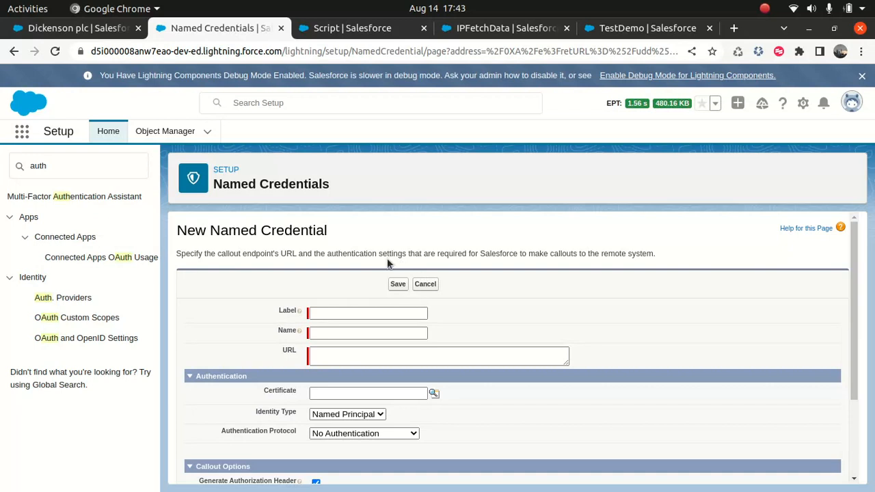
pyautogui.click(342, 29)
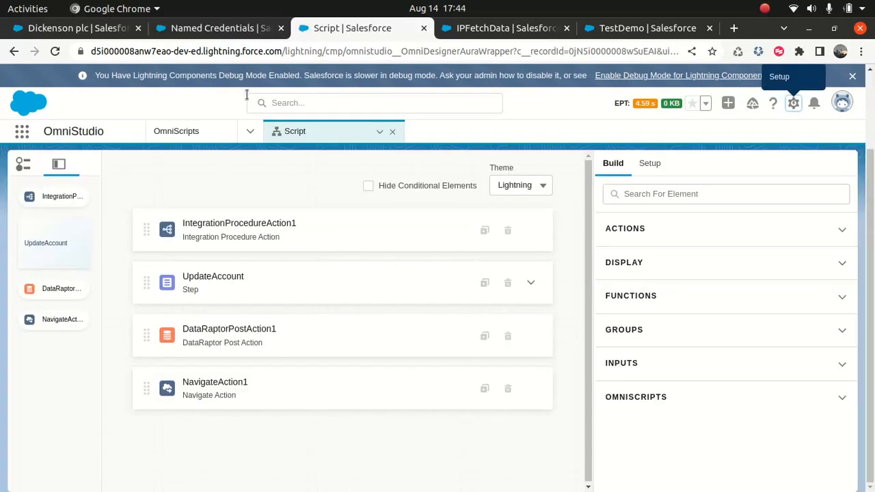
pyautogui.click(472, 29)
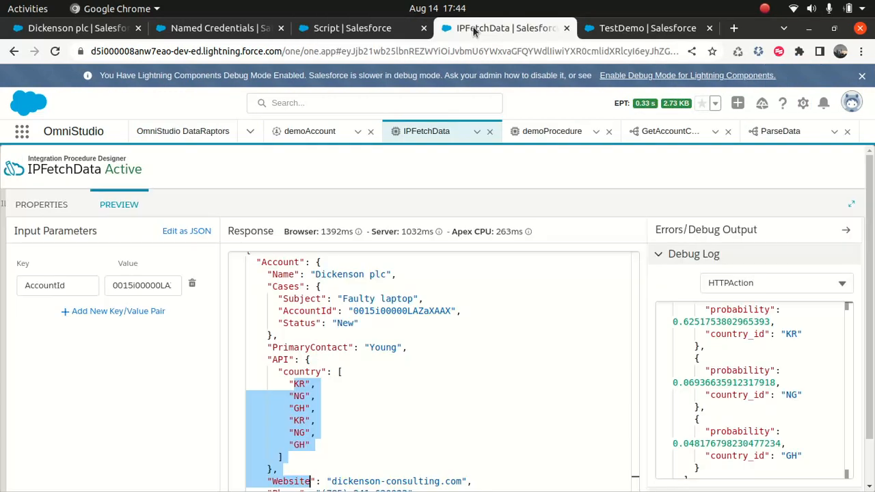
pyautogui.click(654, 29)
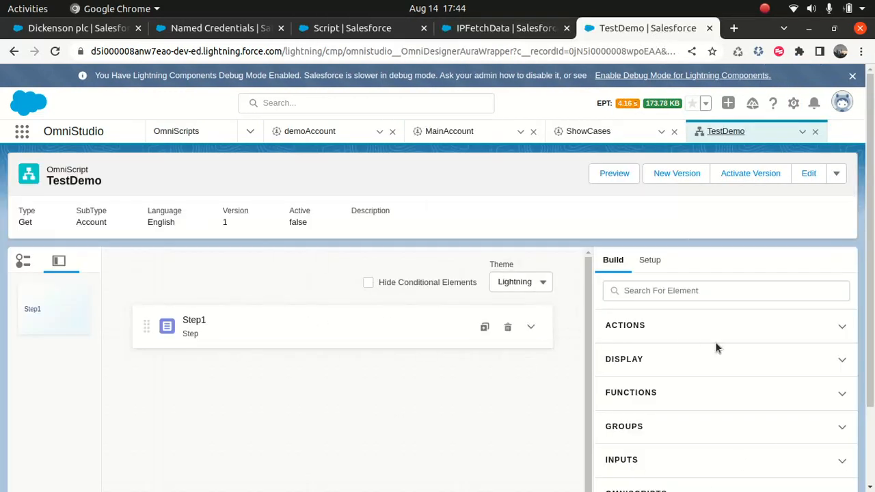
# - Examine the action elements available for the TestDemo OmniScript
pyautogui.click(643, 328)
pyautogui.scroll(-3, 853, 363)
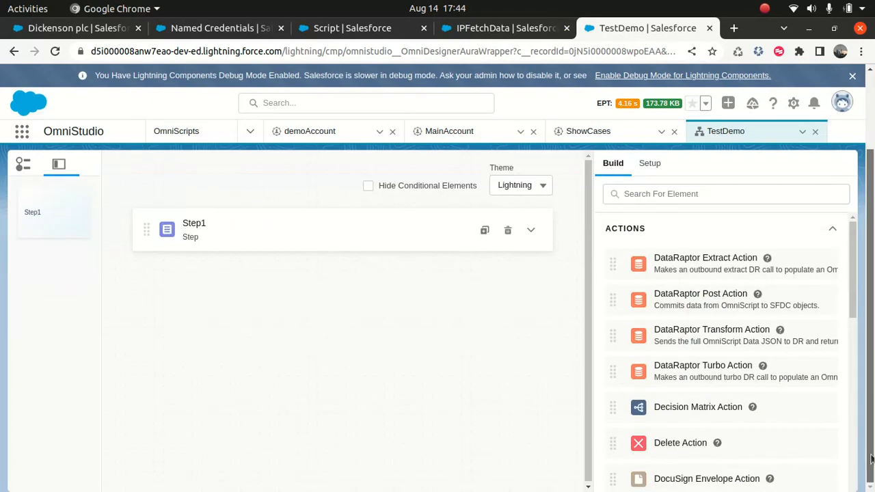
pyautogui.click(834, 229)
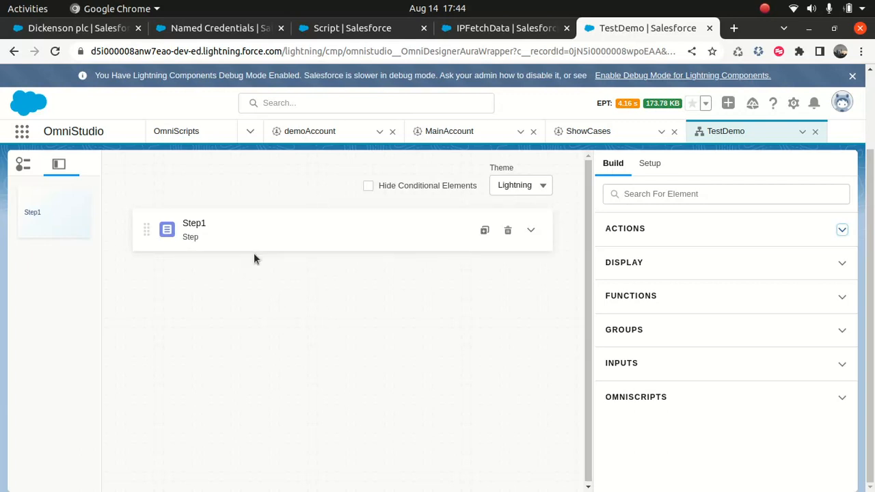
pyautogui.scroll(2, 622, 219)
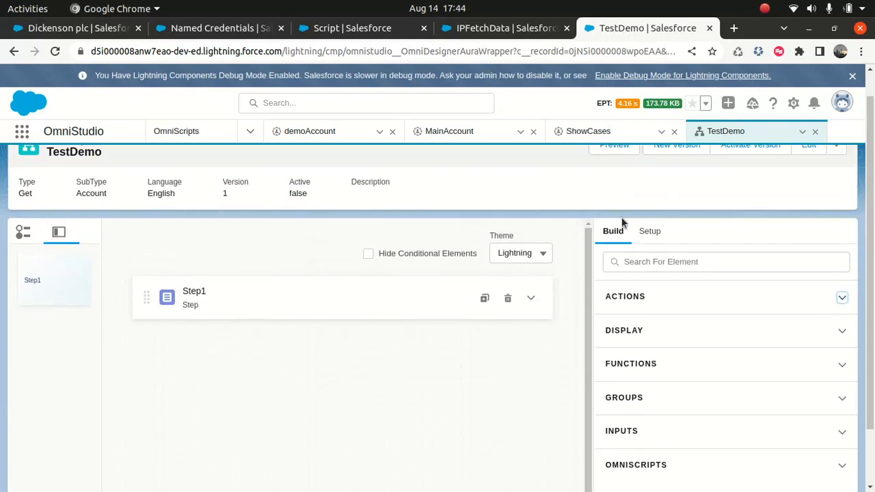
# - Expand Step1 in TestDemo and add a Checkbox input element inside it
pyautogui.click(649, 269)
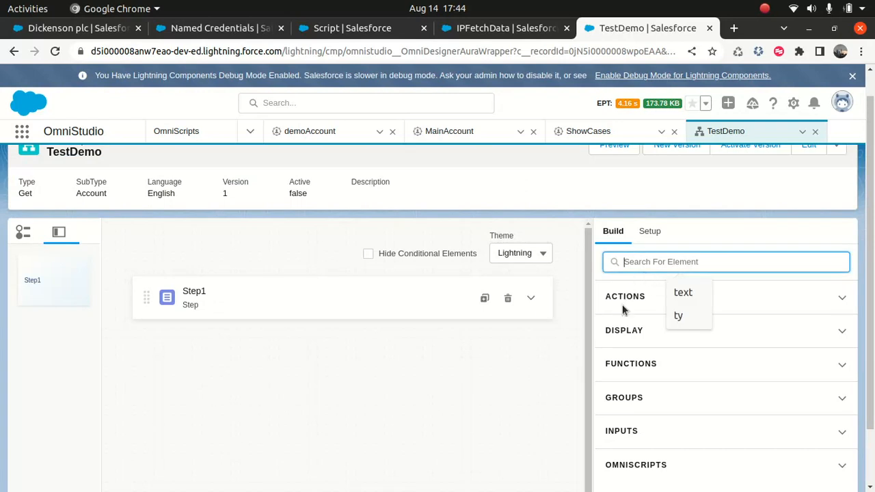
pyautogui.scroll(-1, 625, 410)
pyautogui.click(622, 369)
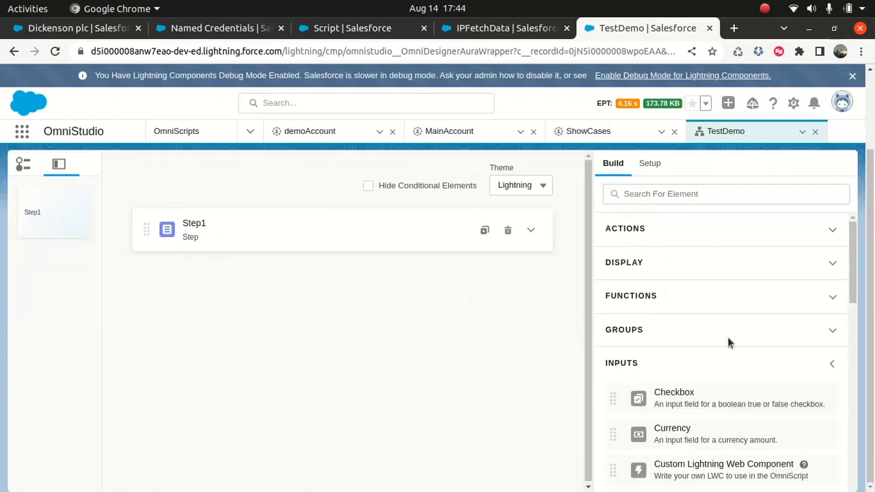
pyautogui.scroll(-1, 727, 338)
pyautogui.moveTo(679, 337); pyautogui.dragTo(244, 248)
pyautogui.click(532, 235)
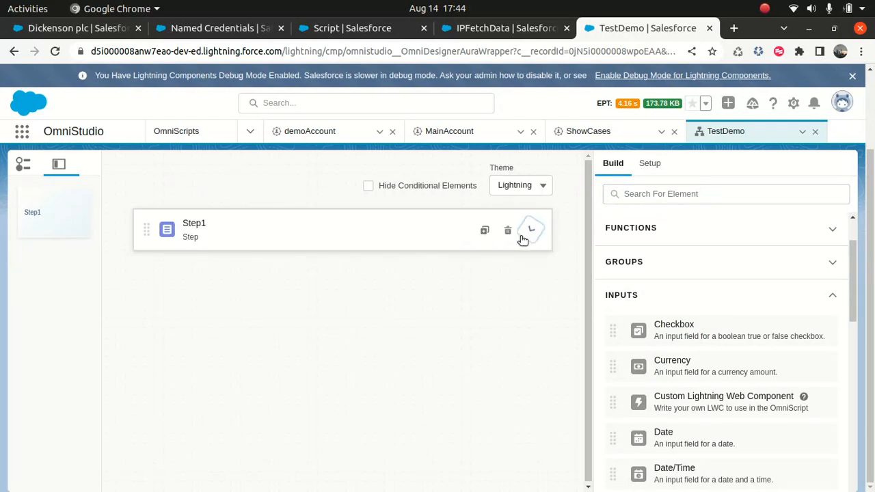
pyautogui.moveTo(645, 347); pyautogui.dragTo(189, 328)
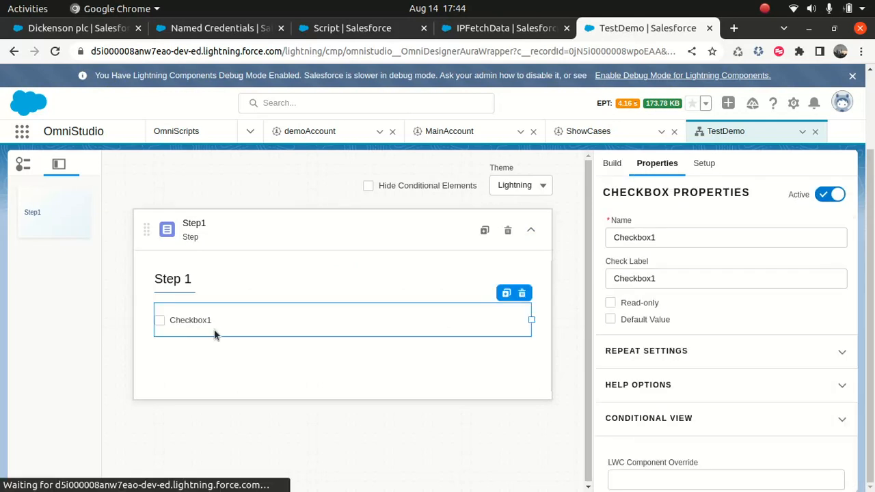
pyautogui.scroll(1, 681, 261)
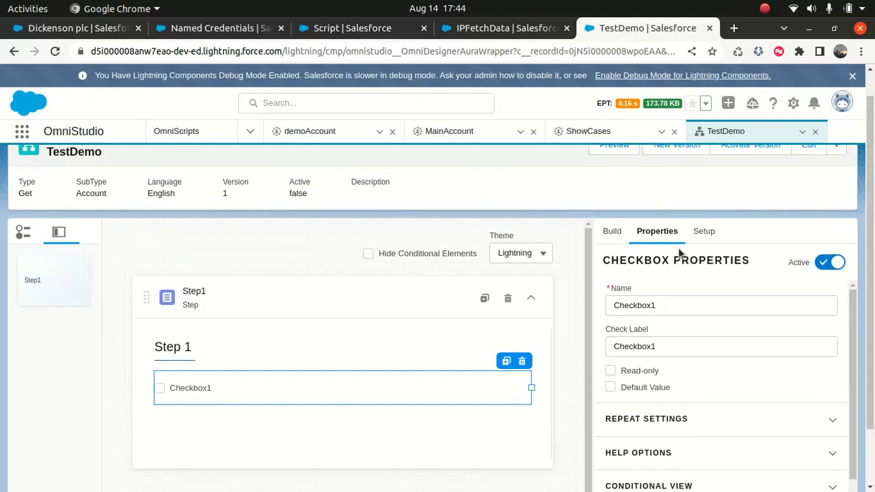
# - Rename the Checkbox element in Step1 to TickmE
pyautogui.doubleClick(666, 306)
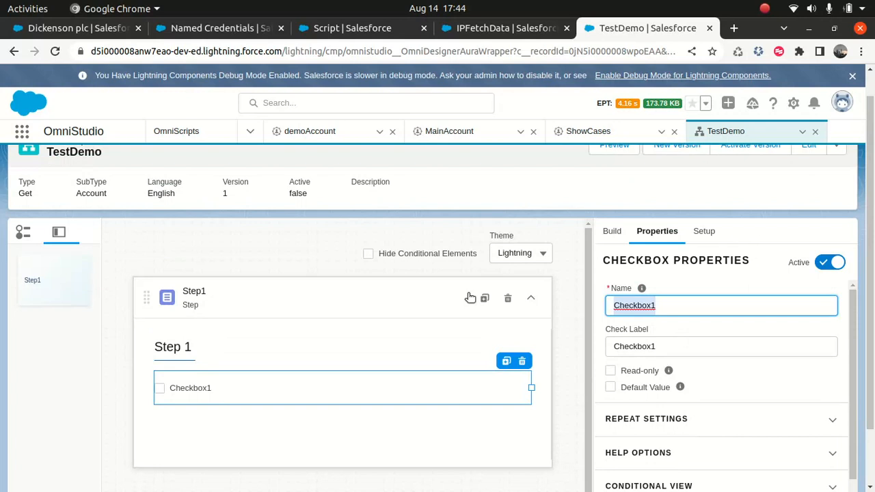
pyautogui.write('TickmE')
pyautogui.scroll(-2, 679, 363)
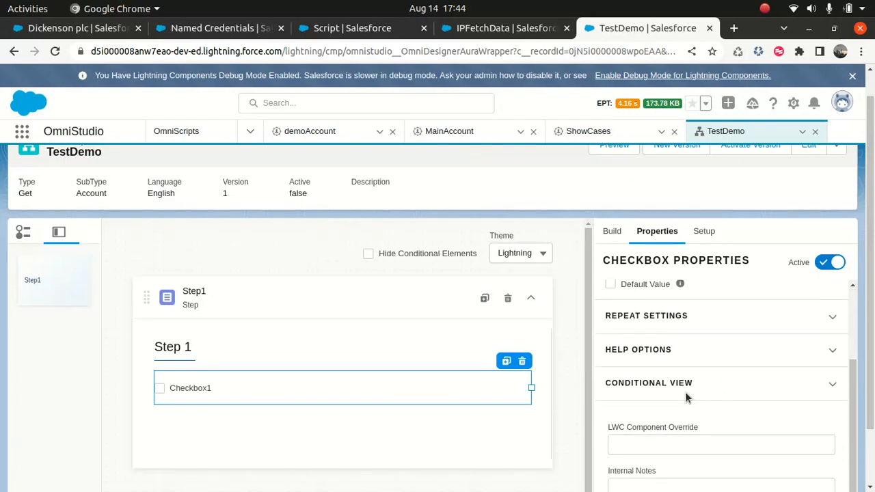
pyautogui.click(488, 438)
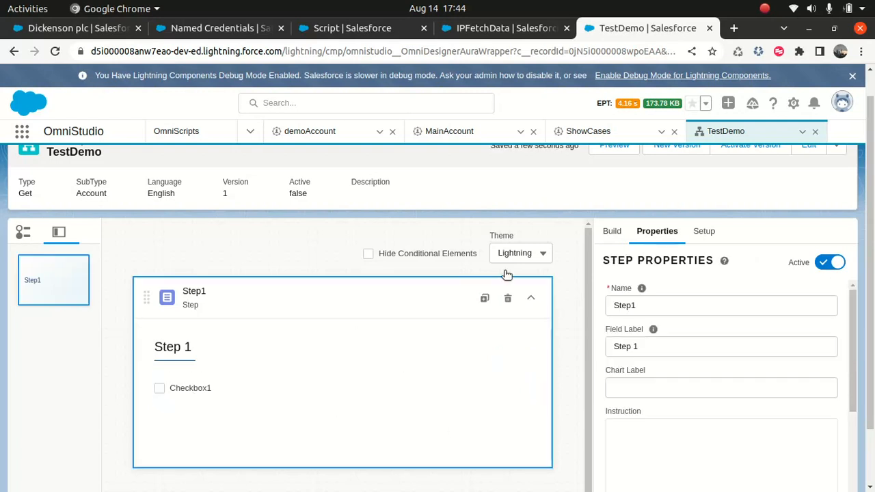
# - Add a Text Area input element below the checkbox in Step1
pyautogui.click(613, 231)
pyautogui.scroll(-6, 726, 425)
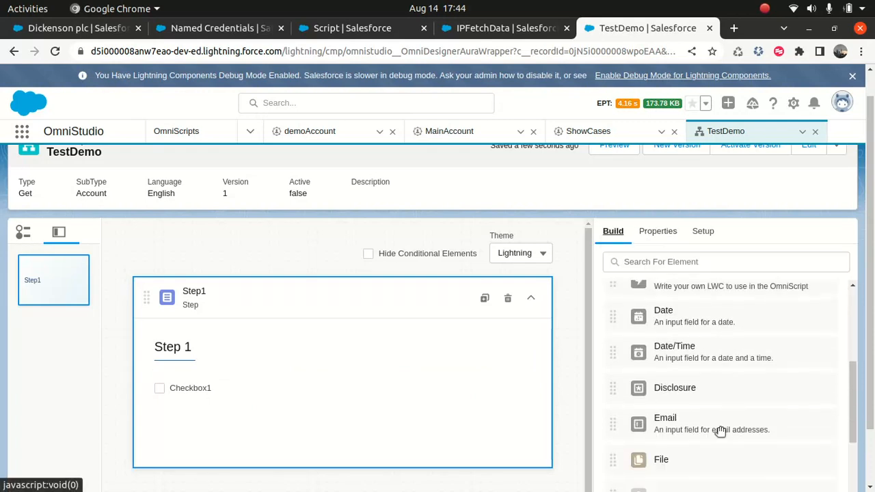
pyautogui.scroll(2, 725, 445)
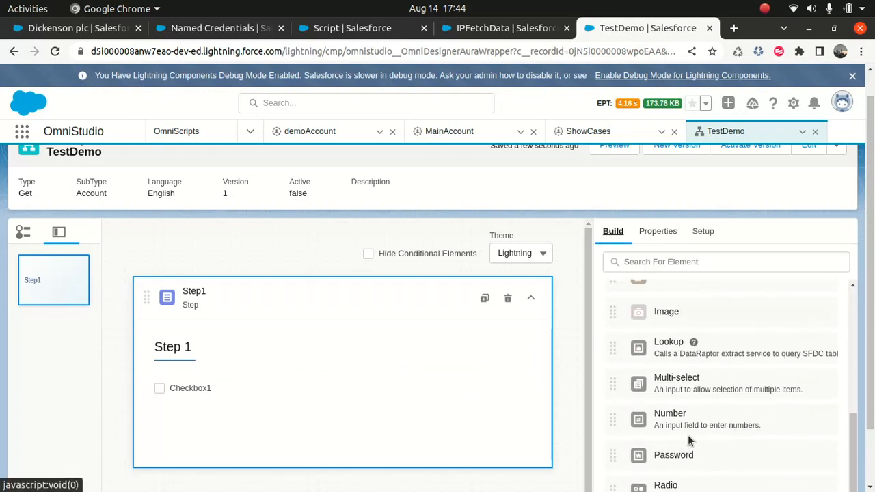
pyautogui.scroll(-5, 690, 438)
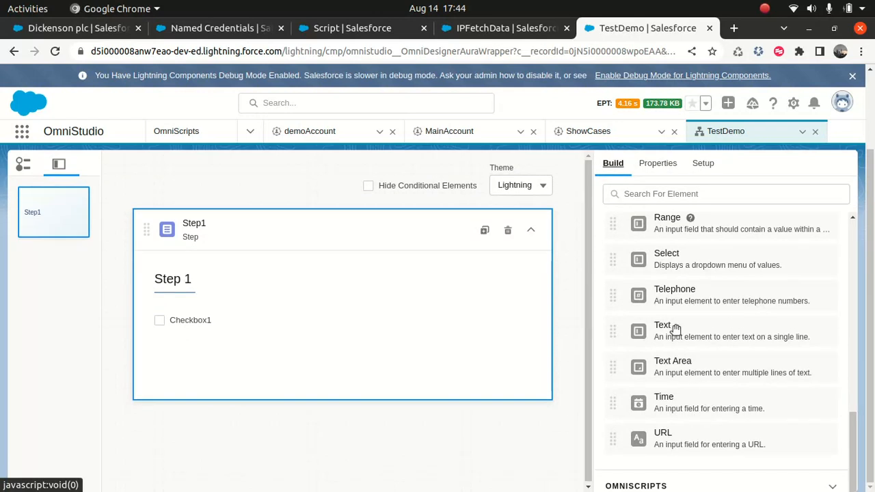
pyautogui.moveTo(683, 362); pyautogui.dragTo(220, 367)
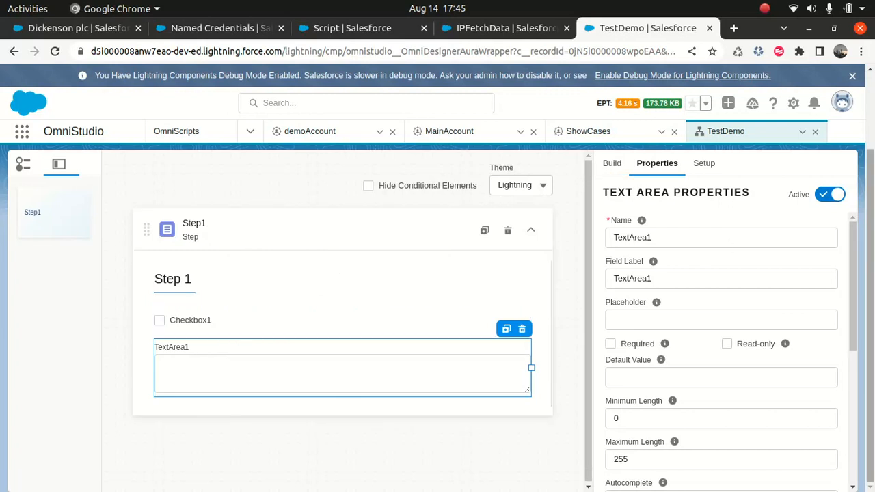
# - Preview the TestDemo OmniScript and set the preview device to Tablet
pyautogui.scroll(2, 588, 171)
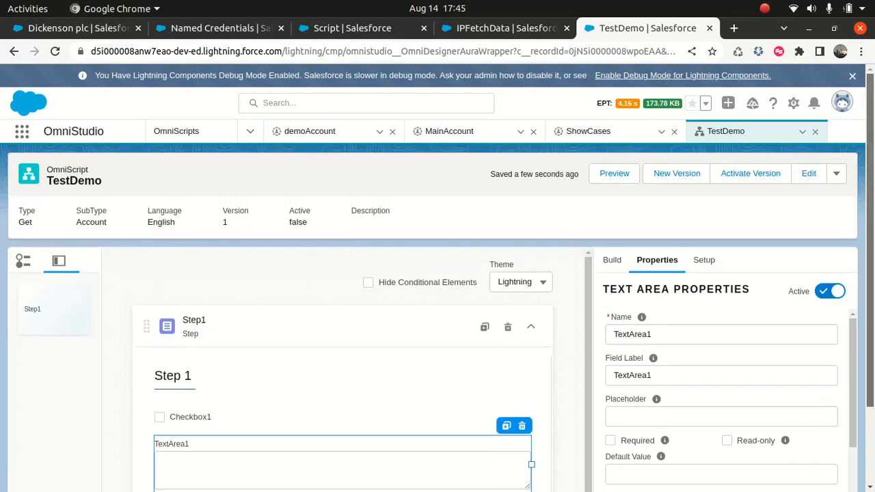
pyautogui.click(615, 175)
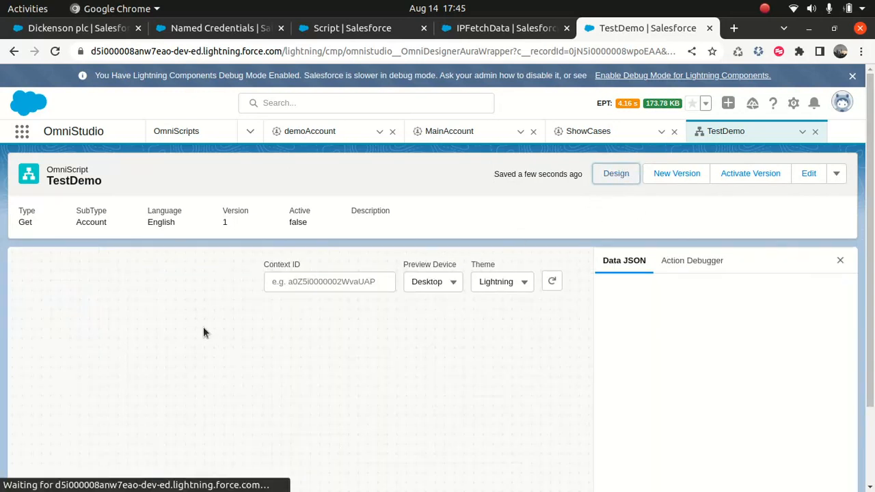
pyautogui.scroll(-3, 711, 307)
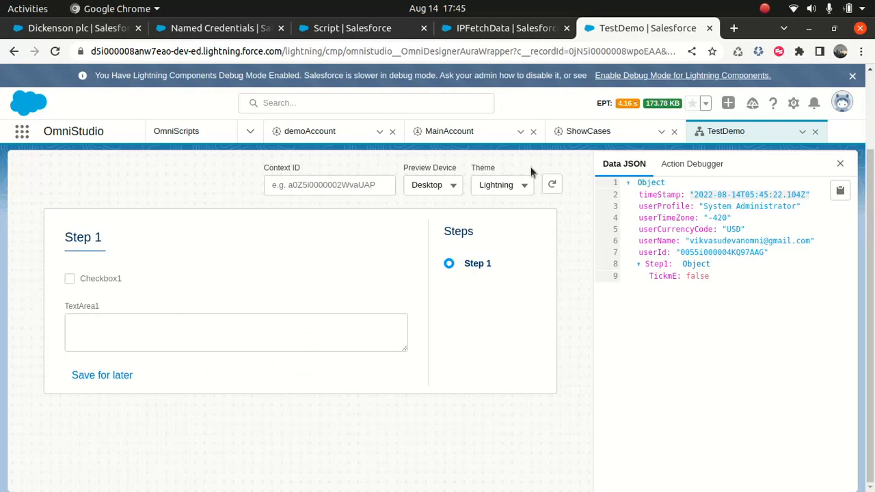
pyautogui.click(382, 183)
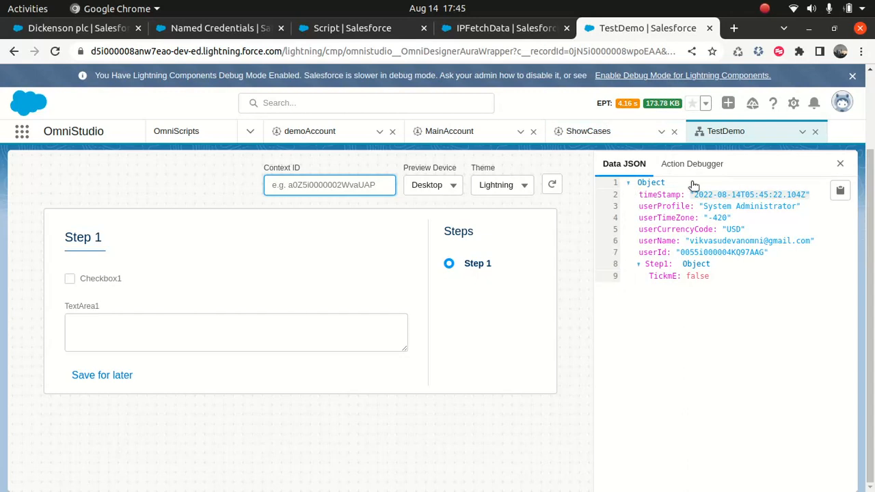
pyautogui.click(453, 190)
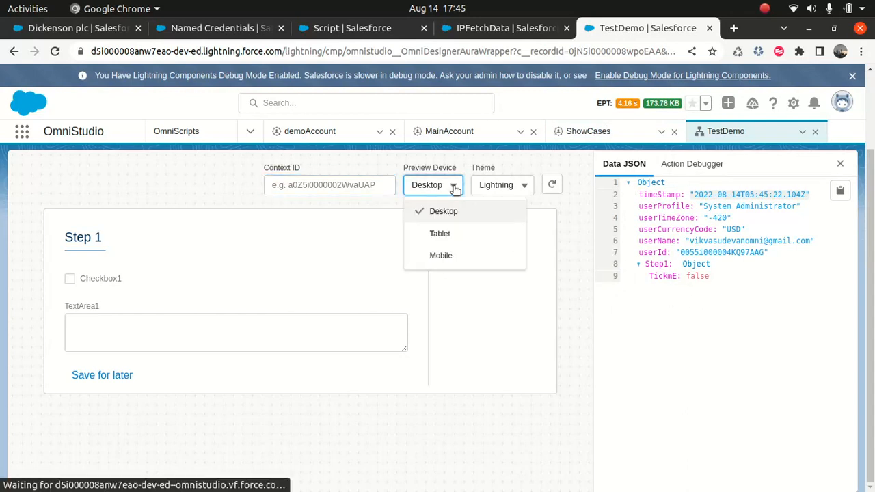
pyautogui.click(442, 233)
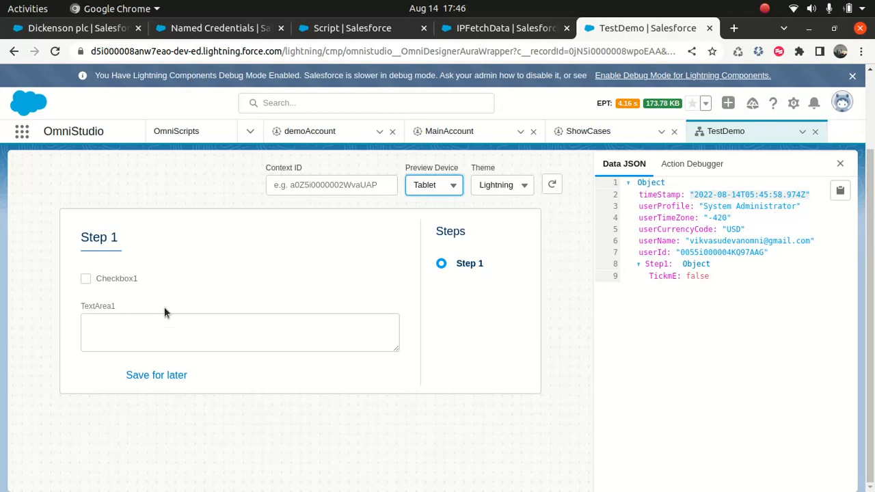
# - Check the theme options available for the TestDemo preview and return to the design view
pyautogui.click(504, 186)
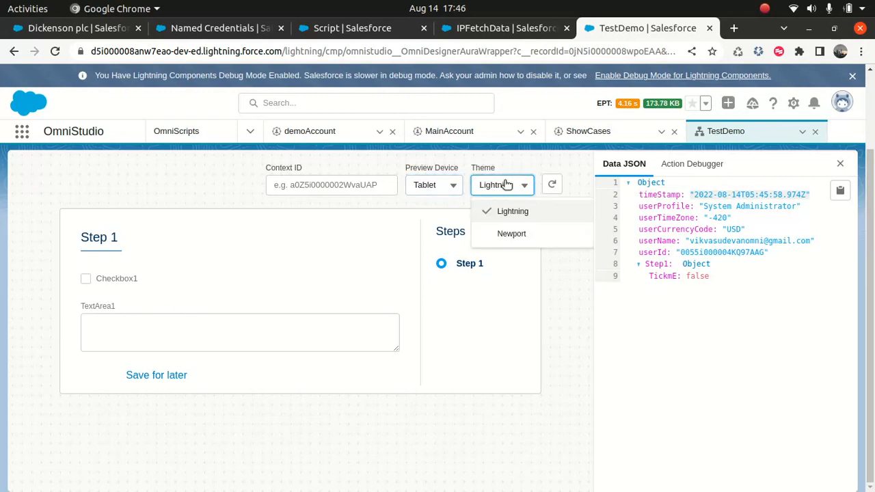
pyautogui.click(548, 162)
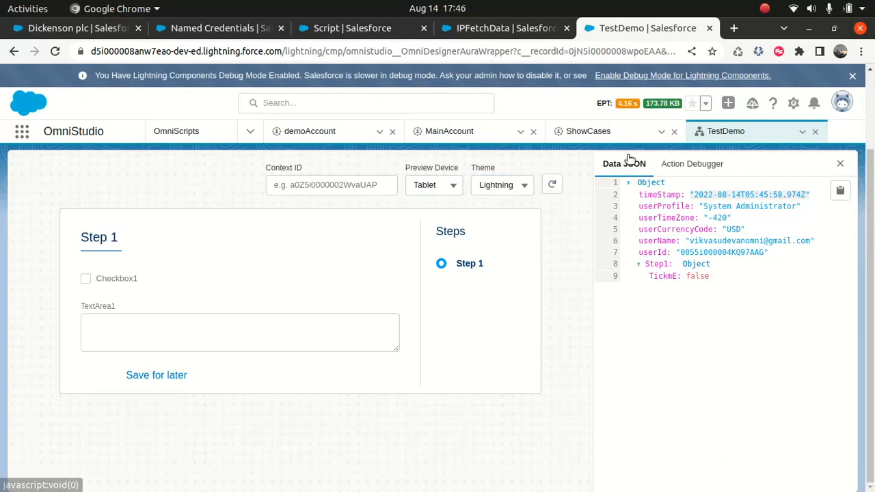
pyautogui.scroll(3, 617, 250)
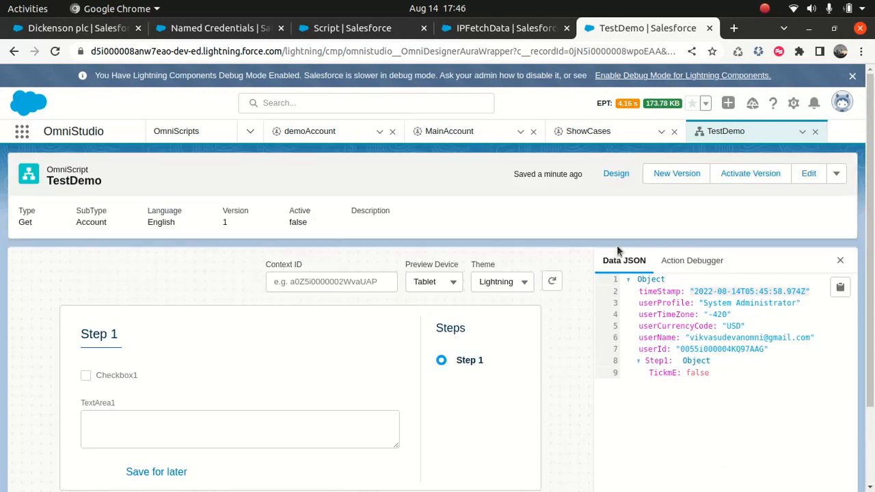
pyautogui.click(616, 174)
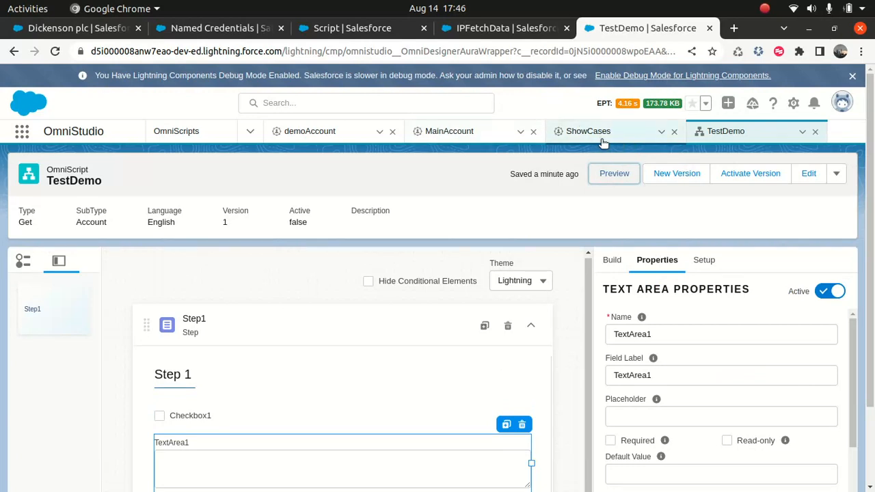
# - Open the Script OmniScript and examine the properties of its IntegrationProcedureAction1 element
pyautogui.click(479, 29)
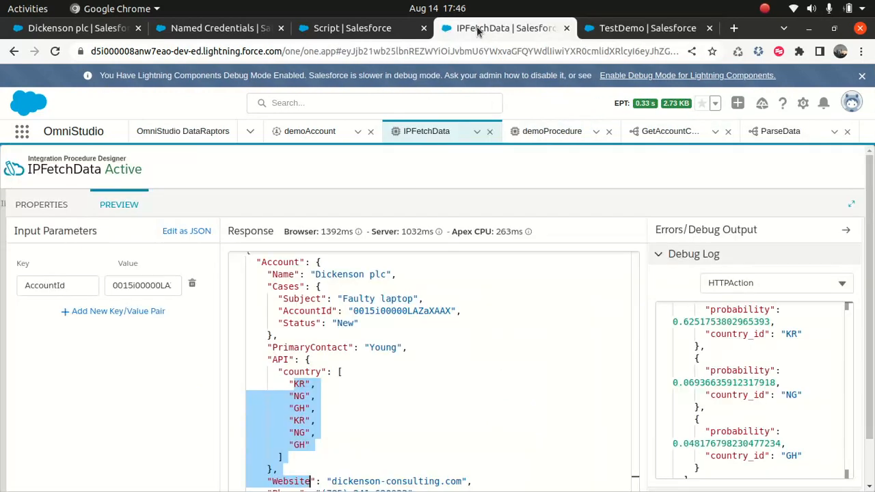
pyautogui.click(339, 28)
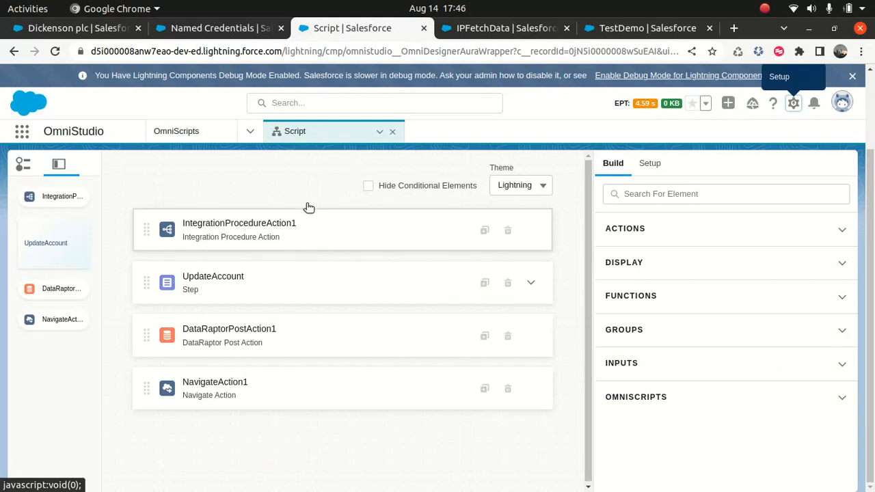
pyautogui.click(278, 225)
pyautogui.scroll(-1, 703, 385)
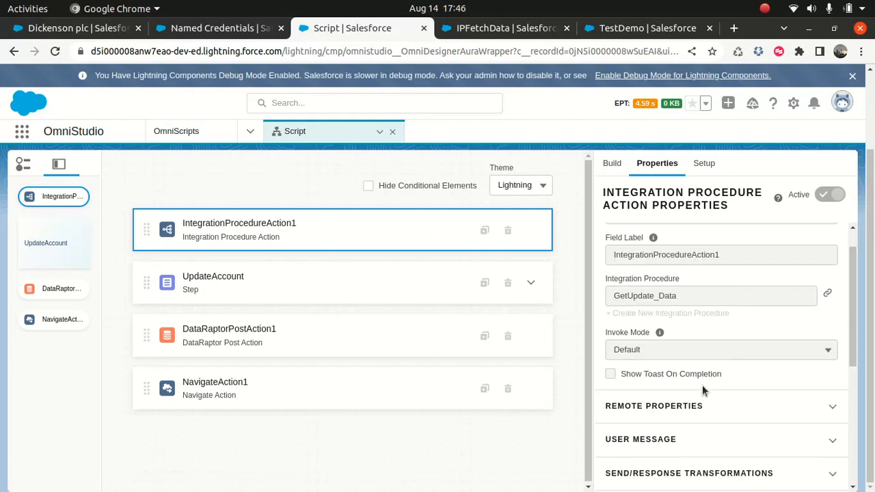
pyautogui.scroll(-2, 707, 385)
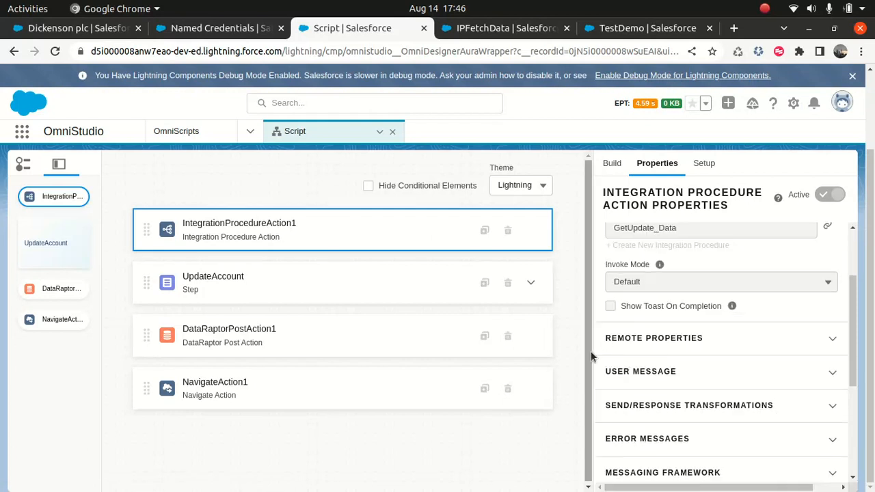
# - Examine the Script OmniScript's UpdateAccount step, DataRaptorPostAction1 and NavigateAction1, and return to the IPFetchData page
pyautogui.click(286, 279)
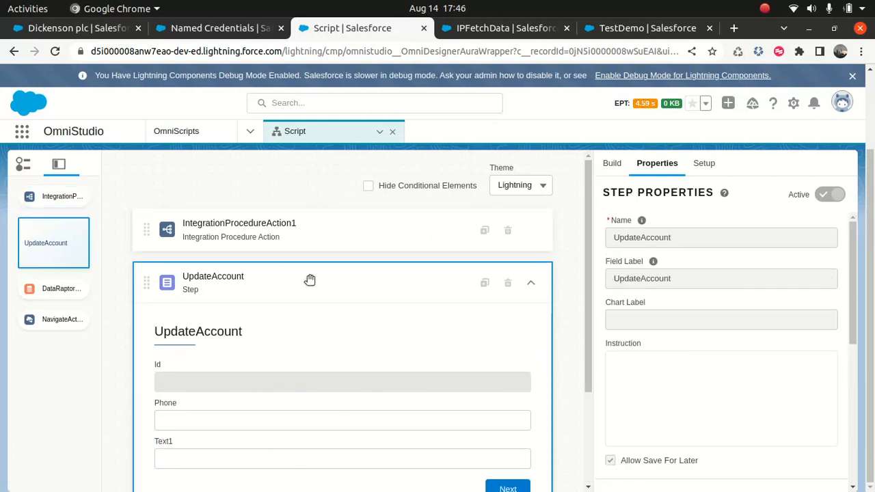
pyautogui.scroll(-1, 213, 394)
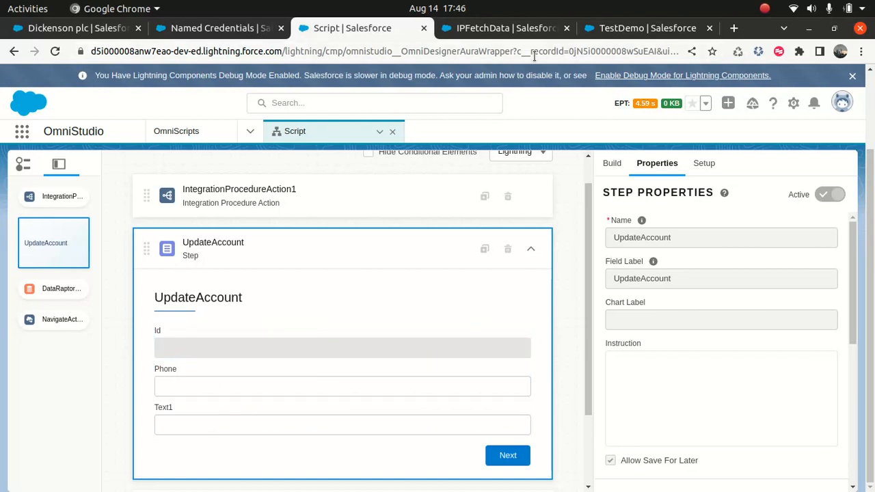
pyautogui.scroll(-1, 573, 369)
pyautogui.scroll(-5, 473, 363)
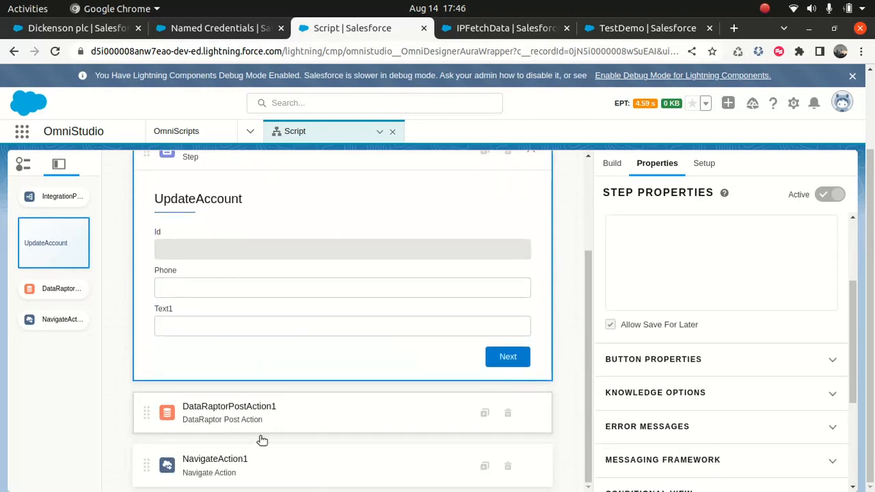
pyautogui.click(237, 409)
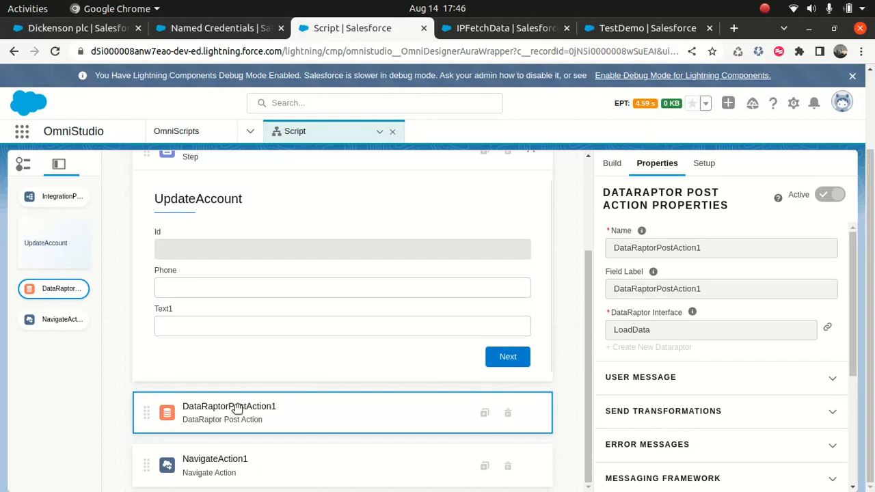
pyautogui.click(246, 473)
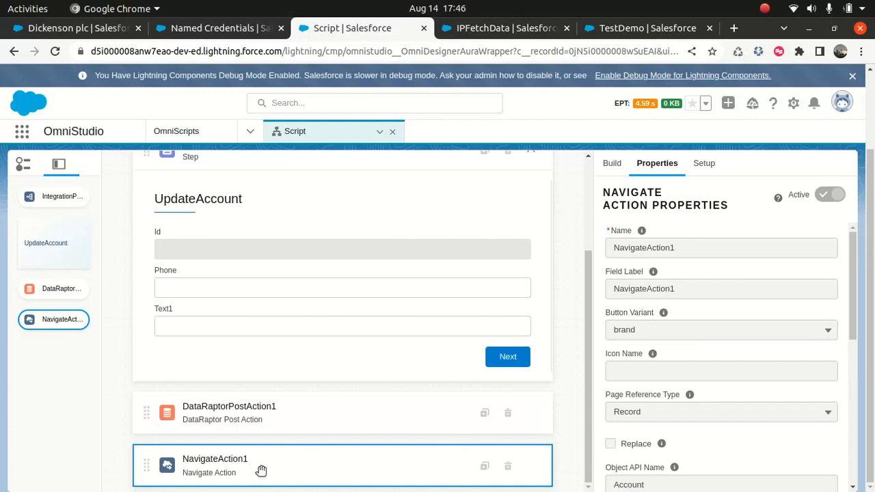
pyautogui.click(501, 29)
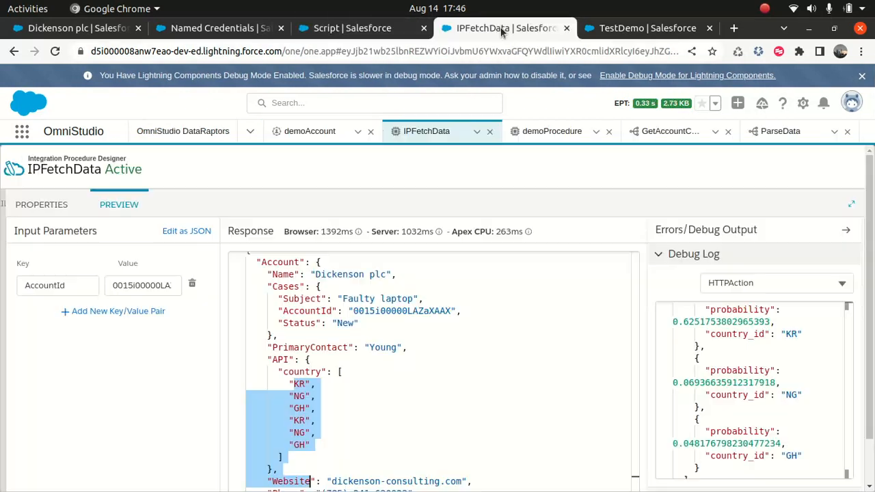
# - Find the Dickenson plc record under Accounts and launch its Update Account action
pyautogui.click(647, 30)
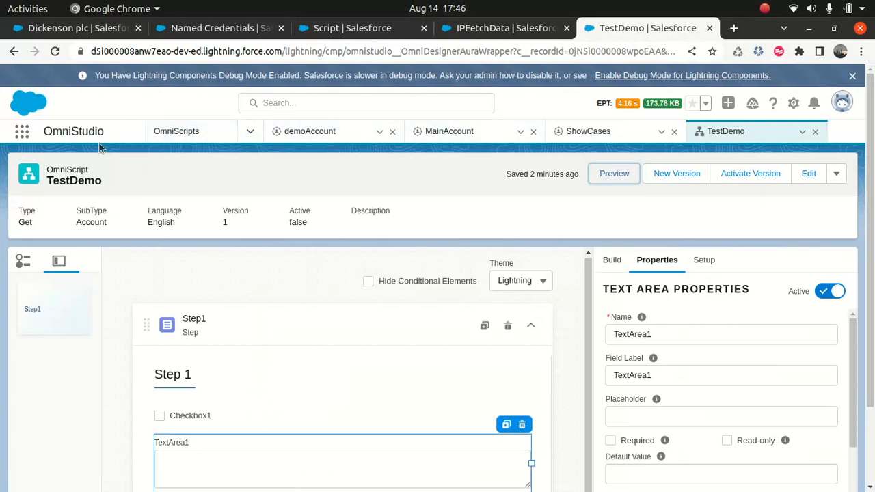
pyautogui.click(23, 134)
pyautogui.write('ACC')
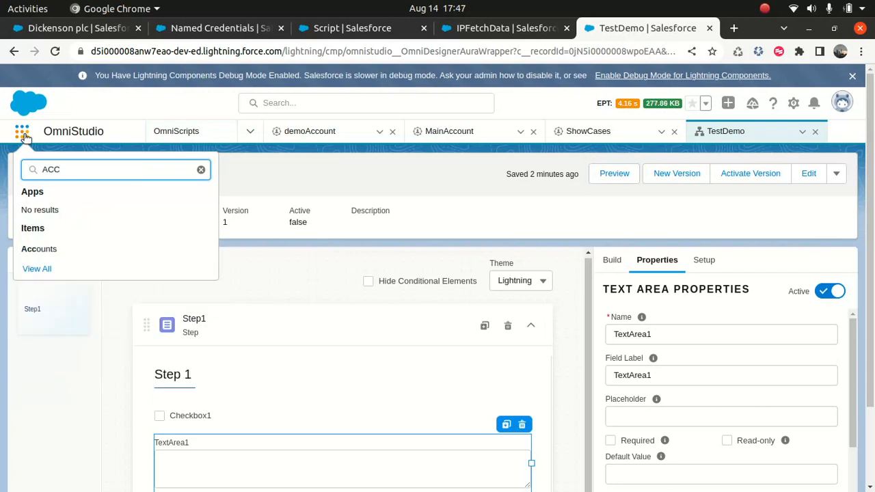
pyautogui.click(41, 256)
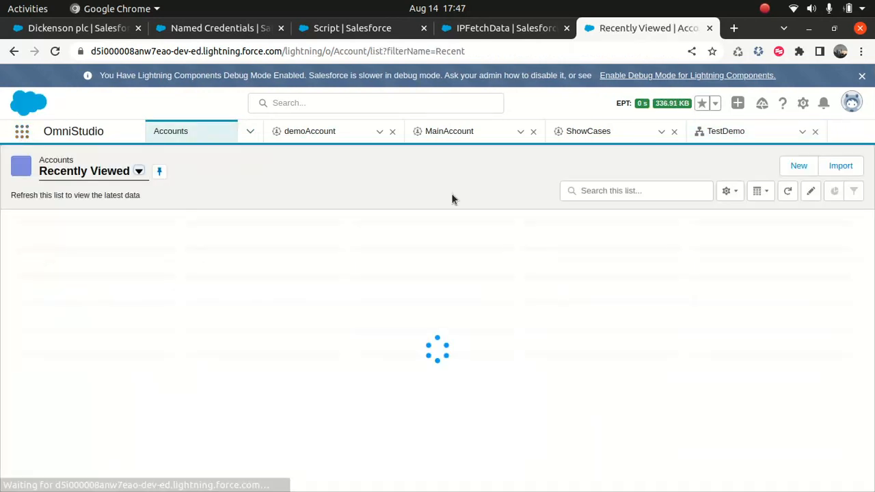
pyautogui.click(91, 240)
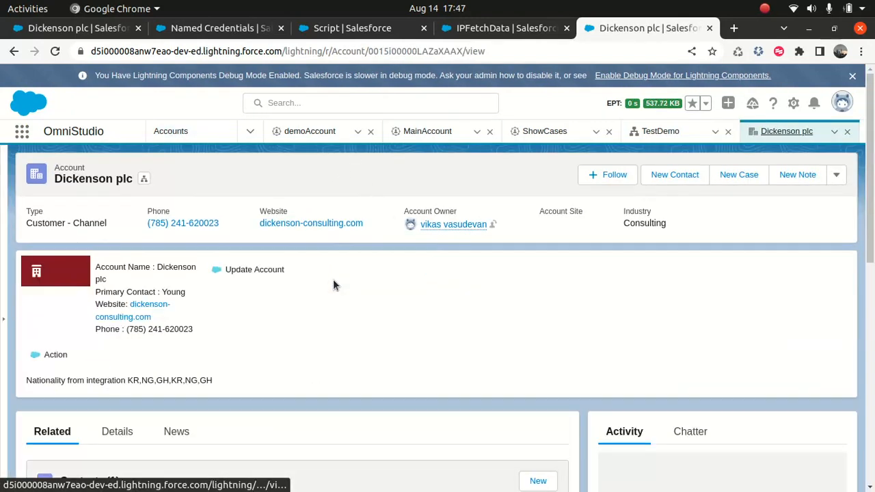
pyautogui.click(270, 272)
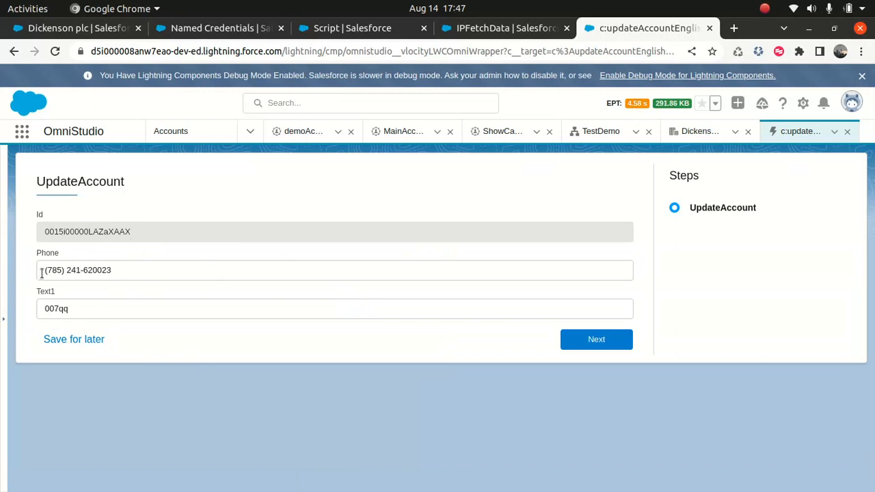
# - Review the Script OmniScript's UpdateAccount fields and IntegrationProcedureAction1 properties, and return to the running UpdateAccount form
pyautogui.click(499, 29)
pyautogui.click(395, 30)
pyautogui.scroll(2, 348, 164)
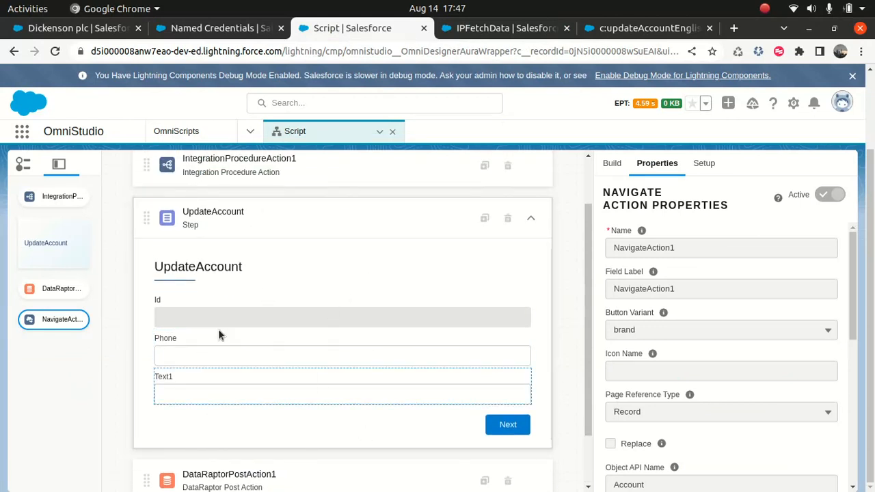
pyautogui.click(253, 162)
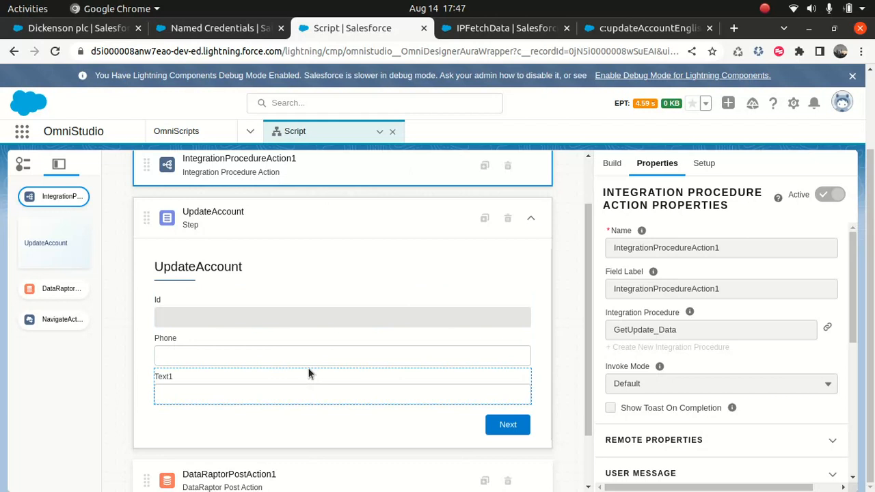
pyautogui.click(608, 30)
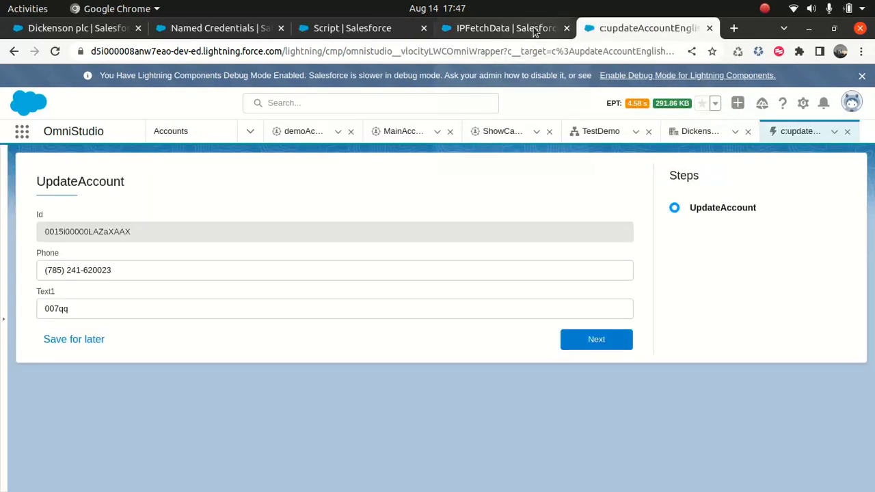
# - Review the MainAccount FlexCard, the IPFetchData preview and the Script OmniScript's IntegrationProcedureAction1 element
pyautogui.click(398, 134)
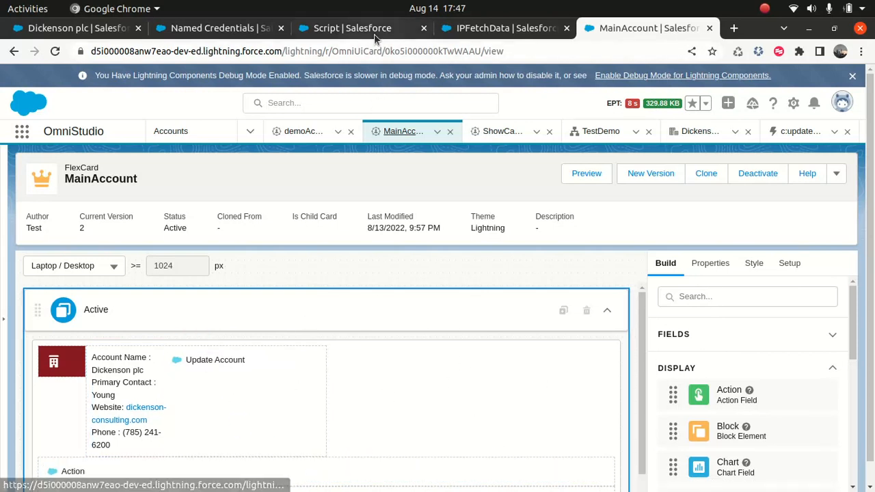
pyautogui.click(495, 30)
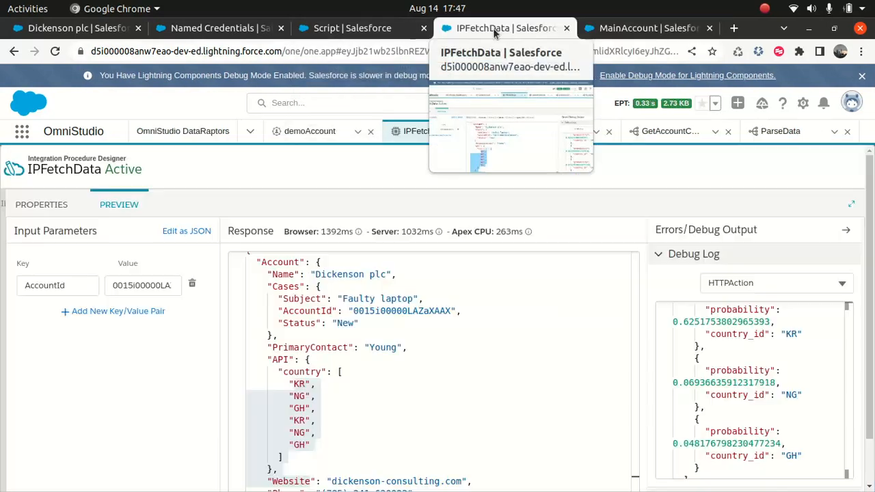
pyautogui.click(320, 32)
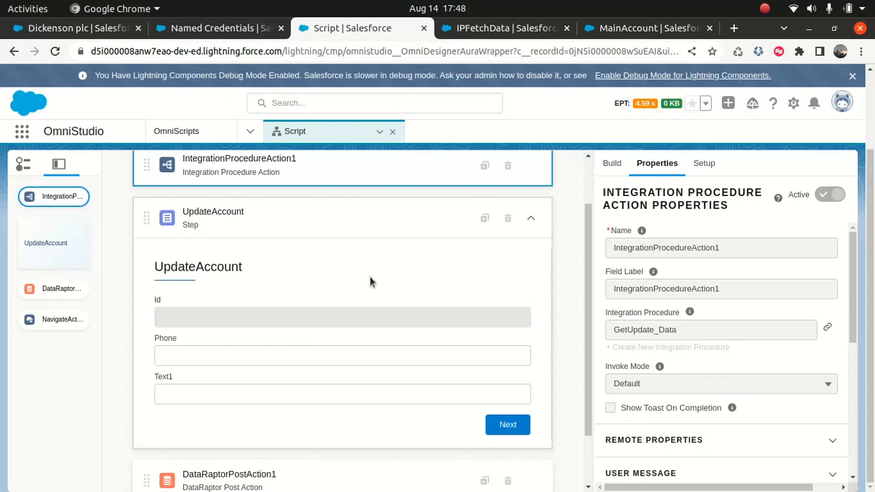
pyautogui.scroll(2, 396, 284)
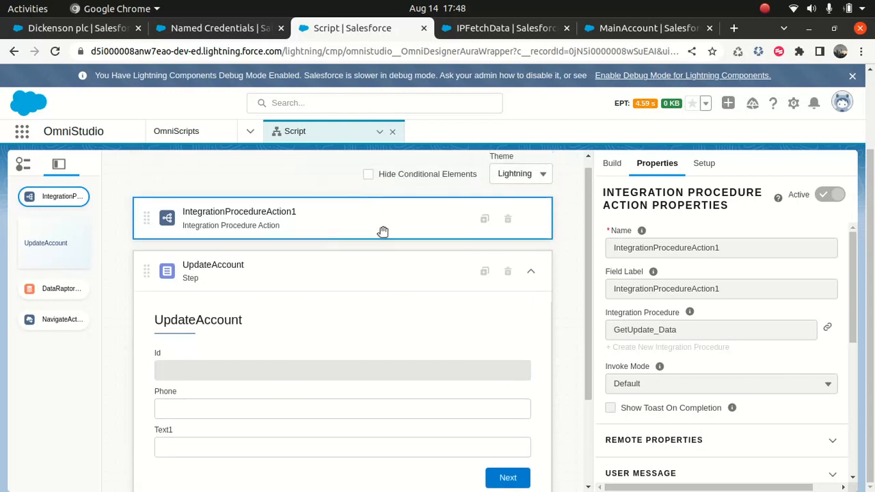
pyautogui.click(488, 35)
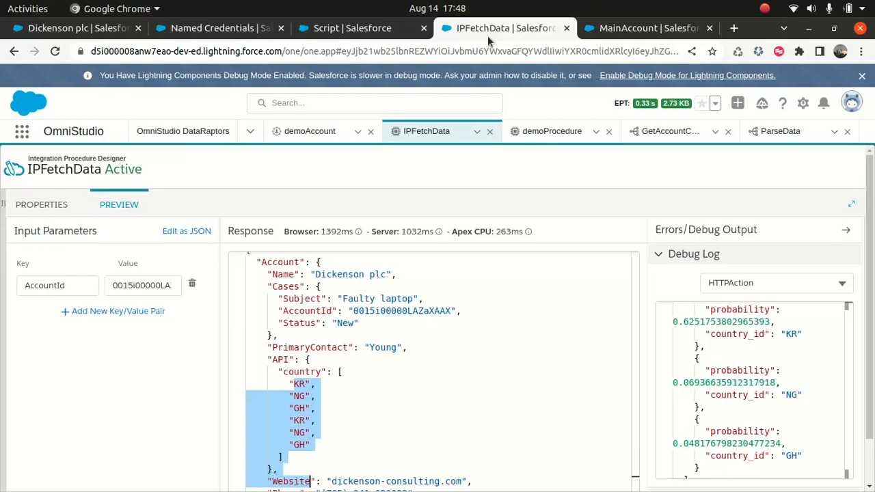
# - Examine the MainAccount FlexCard's data source setup and its Update Account action's OmniScript, Context ID and input parameter properties
pyautogui.click(651, 30)
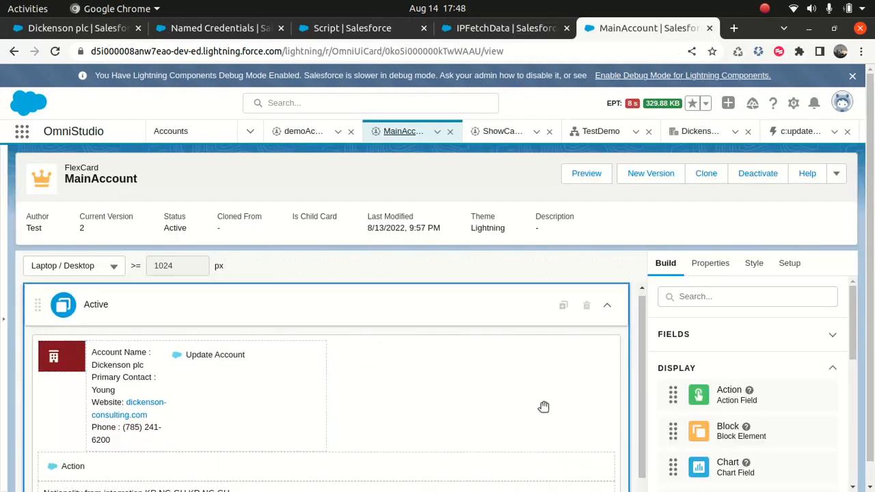
pyautogui.scroll(-1, 545, 406)
pyautogui.click(790, 264)
pyautogui.scroll(-10, 779, 403)
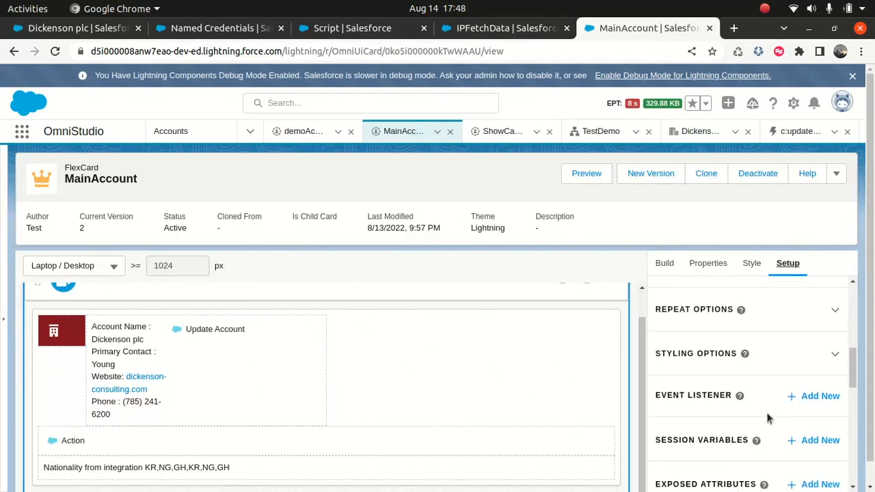
pyautogui.scroll(-2, 755, 419)
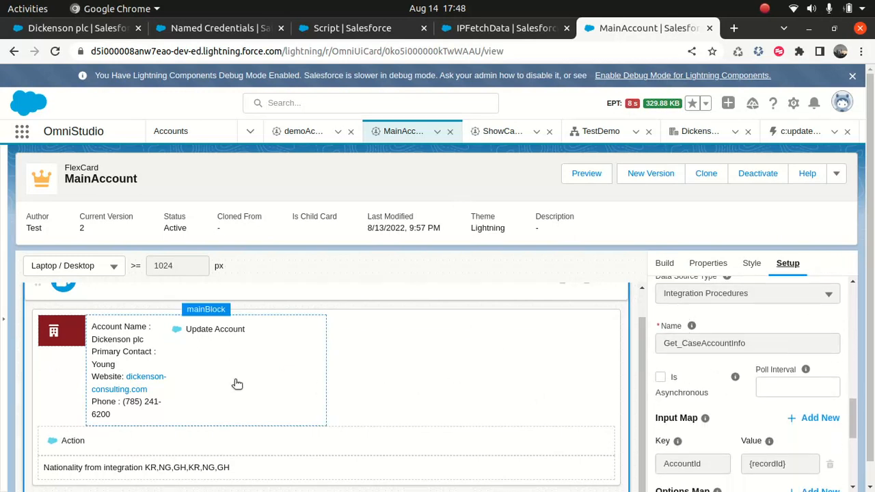
pyautogui.click(205, 337)
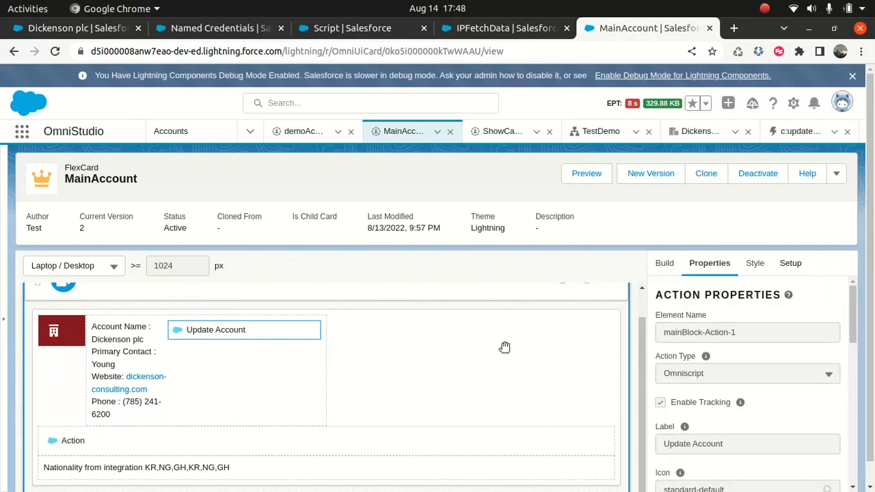
pyautogui.scroll(-3, 855, 335)
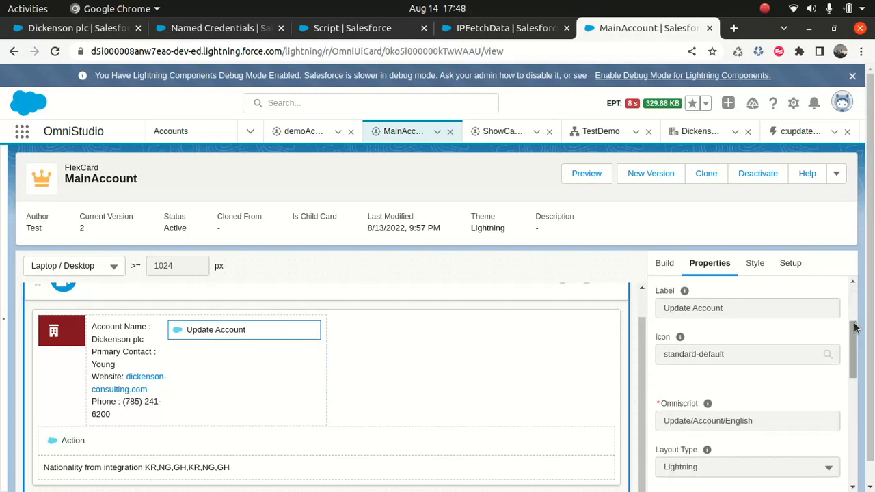
pyautogui.moveTo(856, 345); pyautogui.dragTo(849, 438)
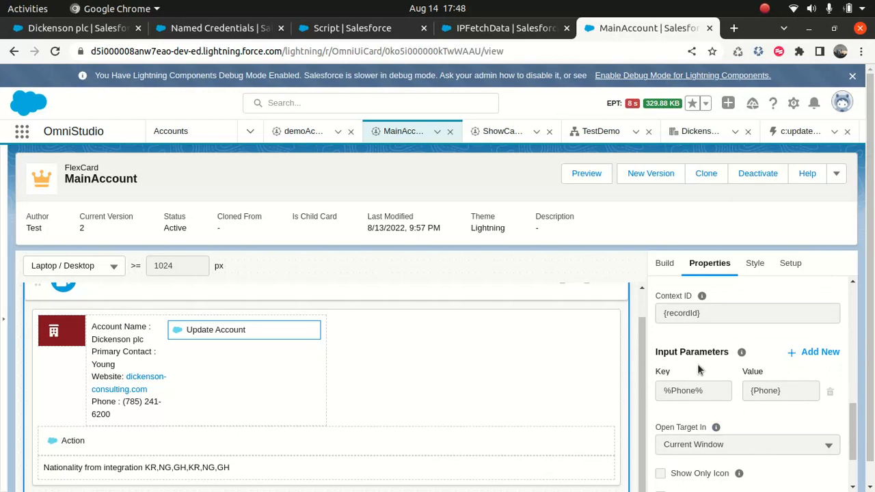
# - Examine the Script OmniScript's UpdateAccount step and the properties of its DataRaptorPostAction1 element
pyautogui.click(523, 27)
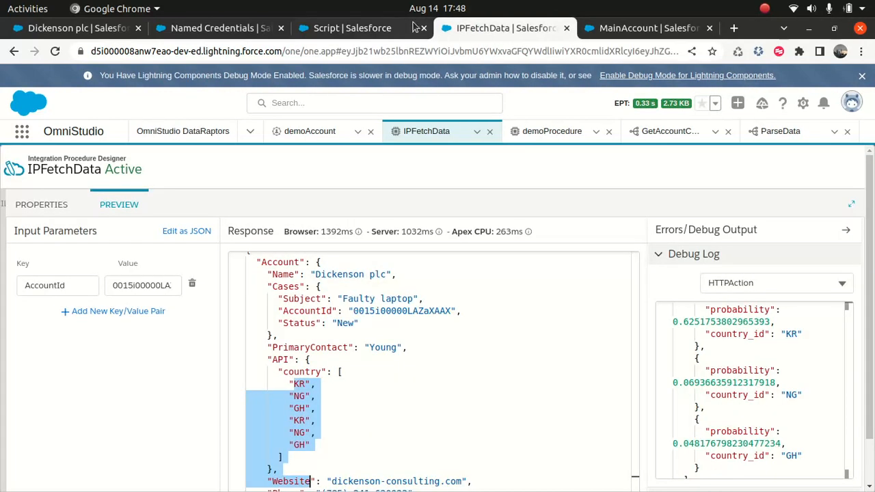
pyautogui.click(369, 27)
pyautogui.scroll(-3, 221, 369)
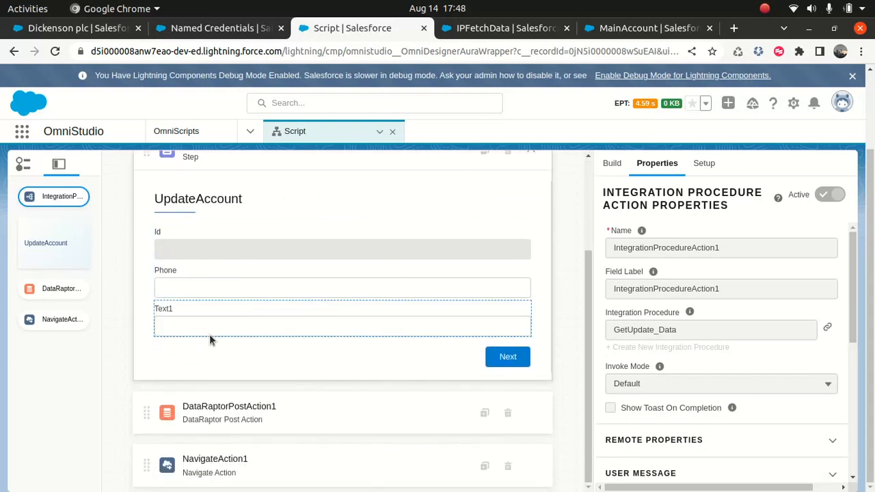
pyautogui.click(240, 415)
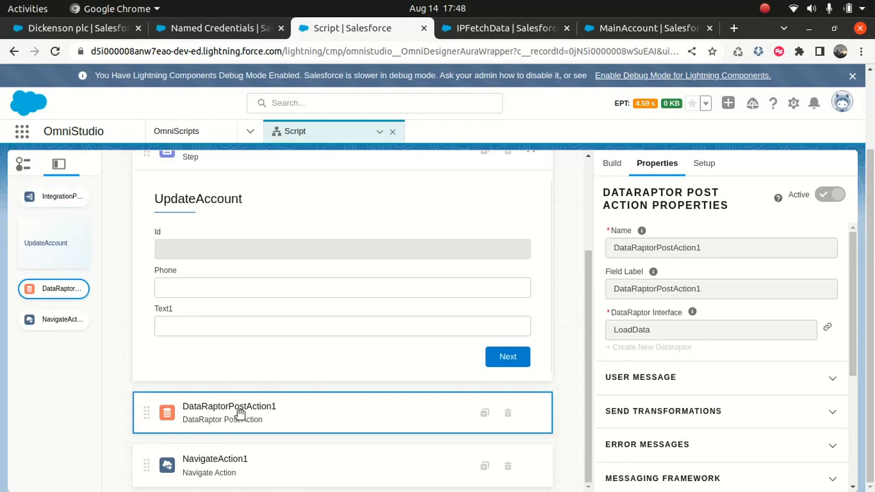
pyautogui.scroll(4, 326, 177)
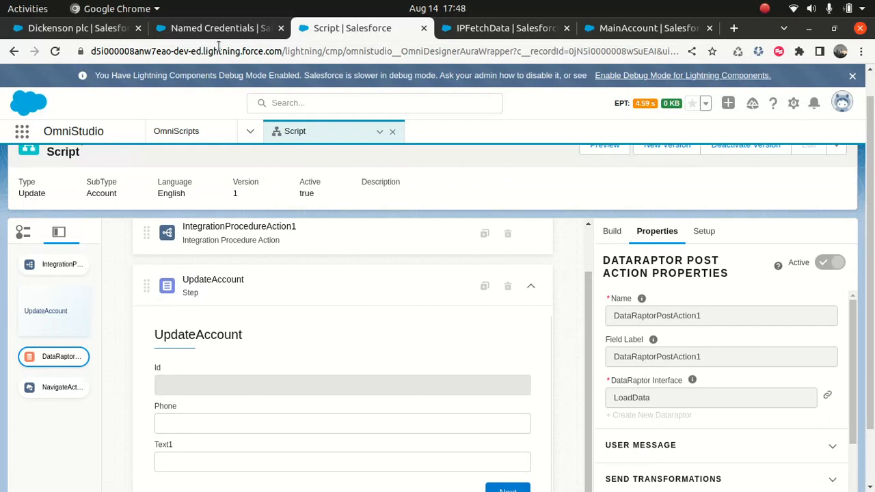
# - Open the OmniStudio DataRaptors list in place of the IPFetchData page
pyautogui.click(236, 33)
pyautogui.click(332, 29)
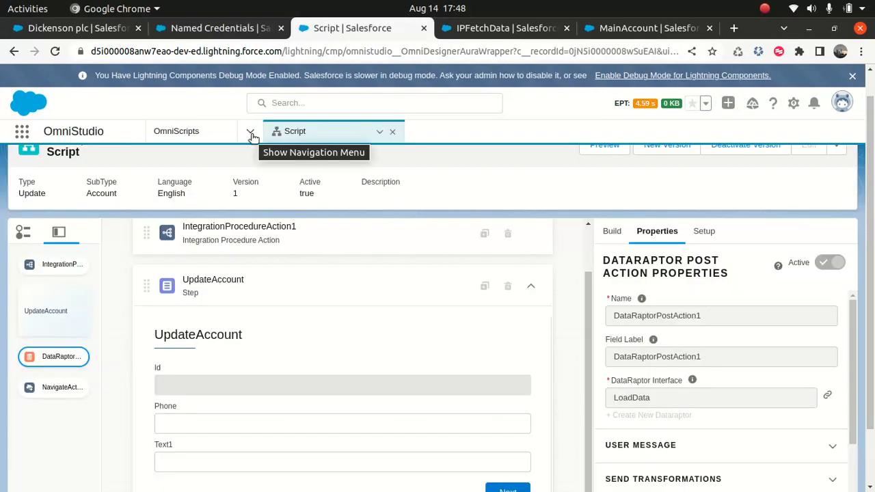
pyautogui.click(471, 28)
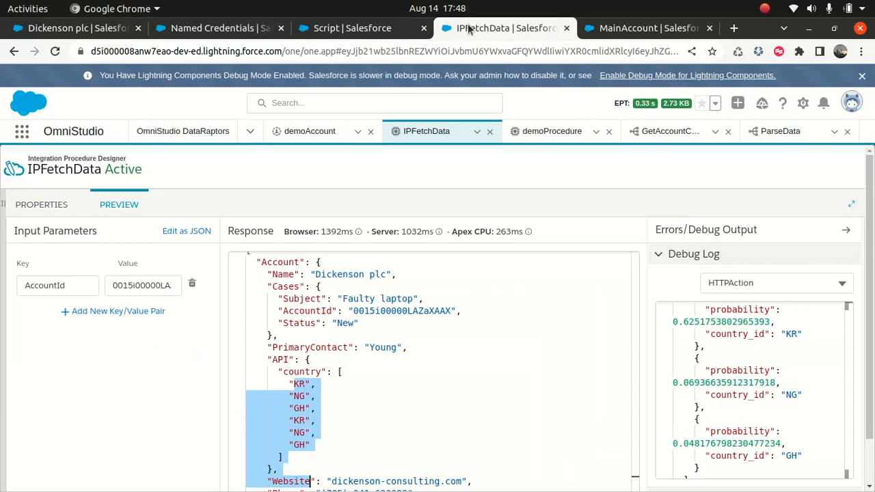
pyautogui.click(251, 132)
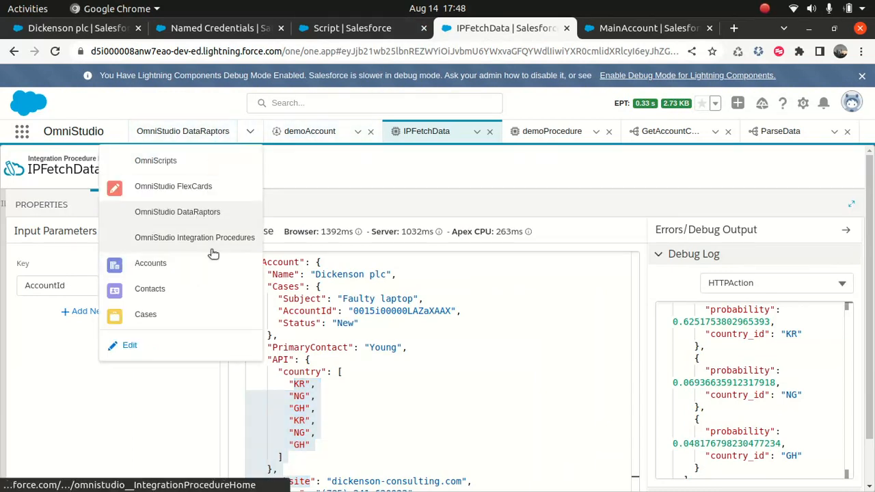
pyautogui.click(209, 212)
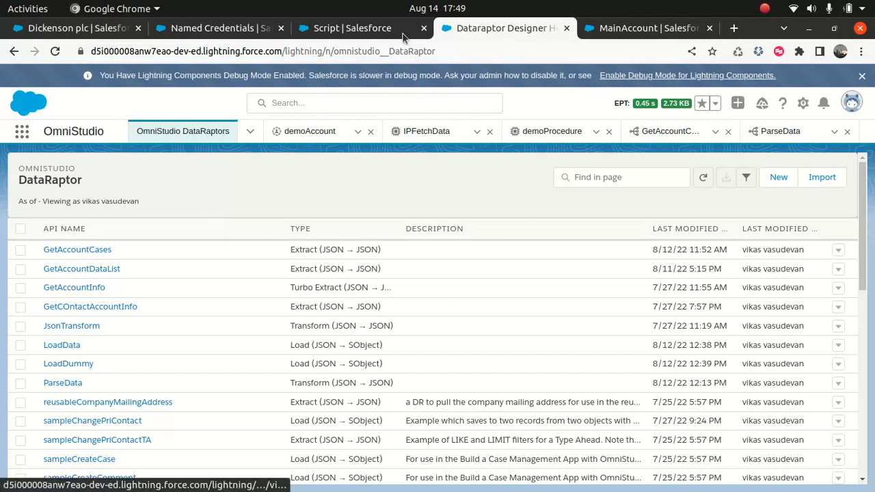
# - Check the DataRaptor interface used by DataRaptorPostAction1 in the Script OmniScript and open the LoadData DataRaptor
pyautogui.click(352, 28)
pyautogui.scroll(-5, 383, 281)
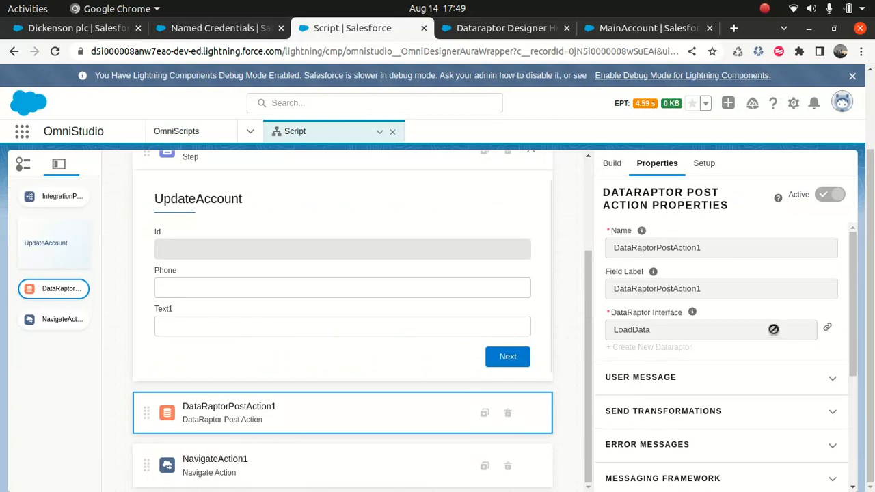
pyautogui.click(482, 29)
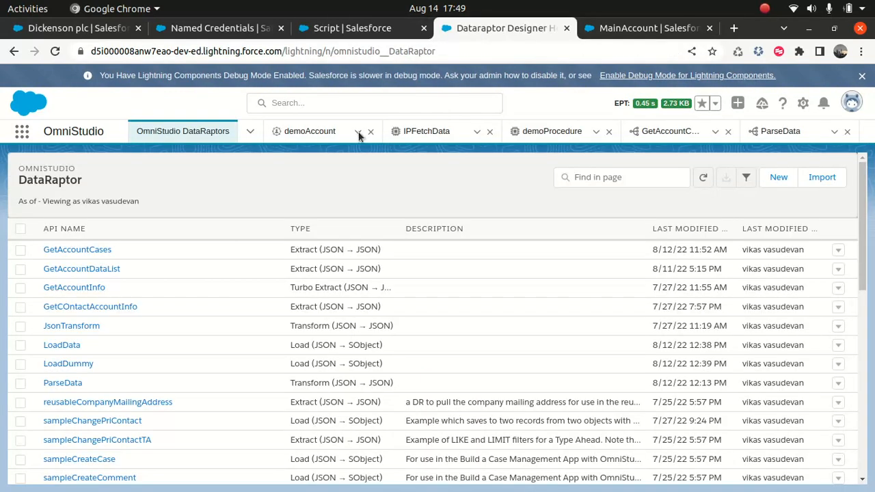
pyautogui.click(68, 346)
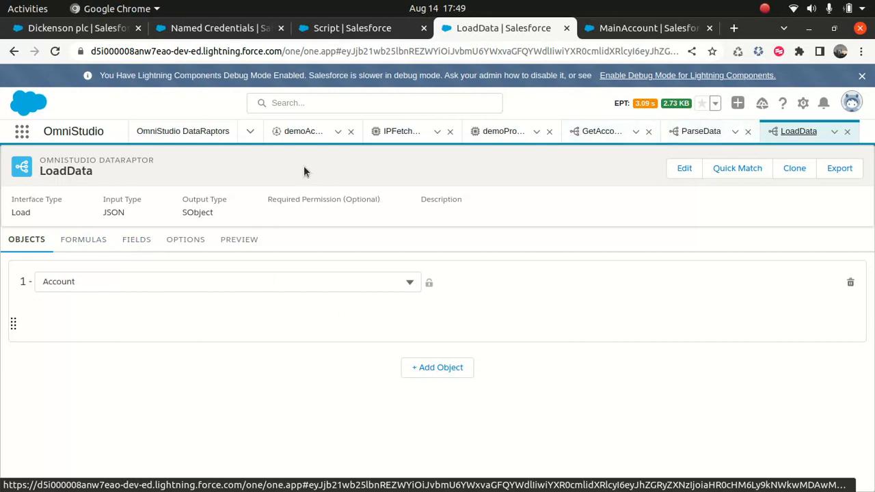
# - Start a new DataRaptor from the DataRaptors list, name it TestLoadData and set its interface type to Load
pyautogui.click(211, 132)
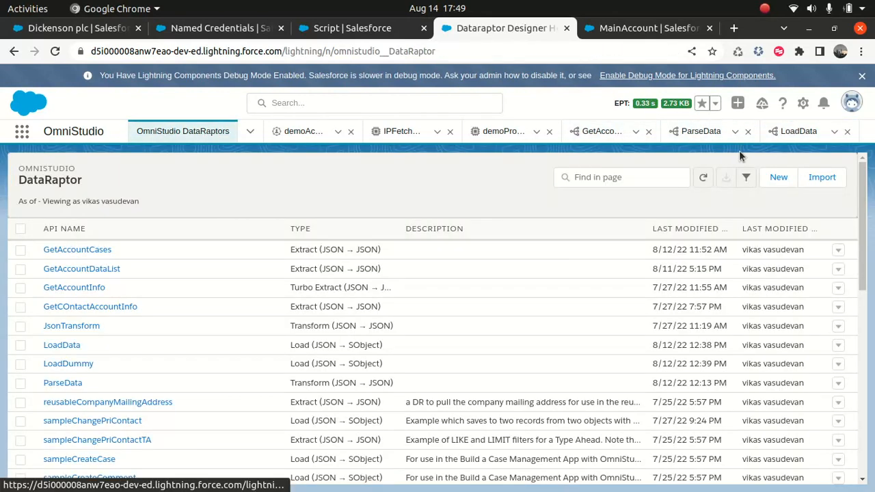
pyautogui.click(779, 179)
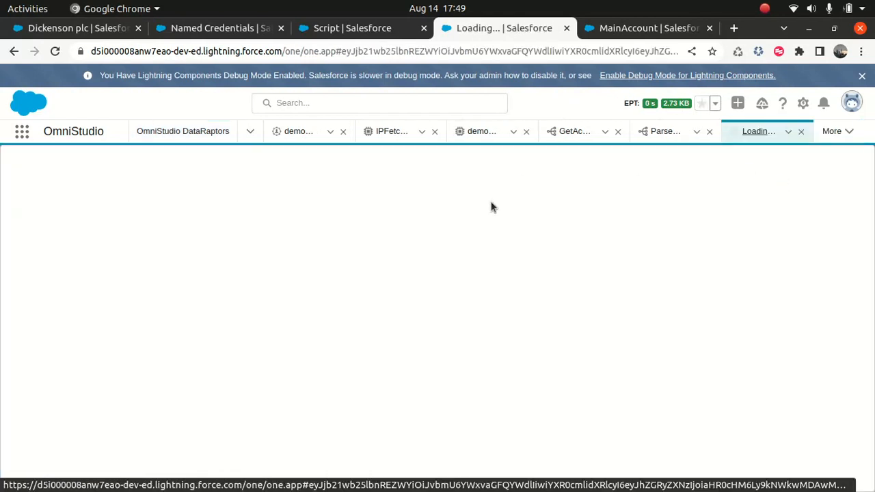
pyautogui.write('TESTLO')
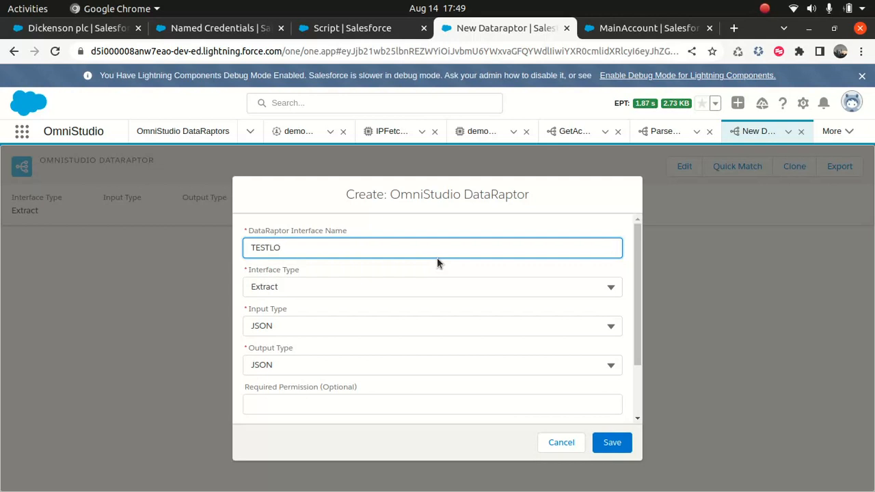
pyautogui.write('dTA')
pyautogui.press('BackSpace')
pyautogui.press('BackSpace')
pyautogui.press('BackSpace')
pyautogui.write('TestLoadData')
pyautogui.press('Tab')
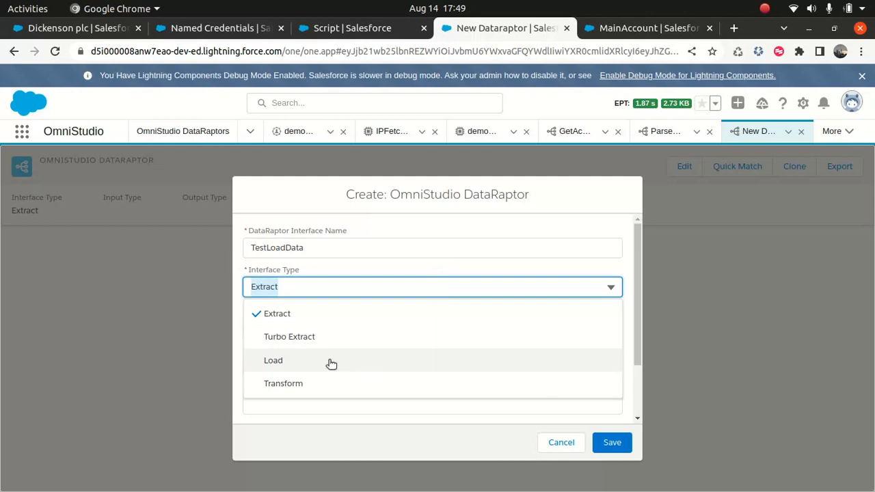
pyautogui.click(264, 366)
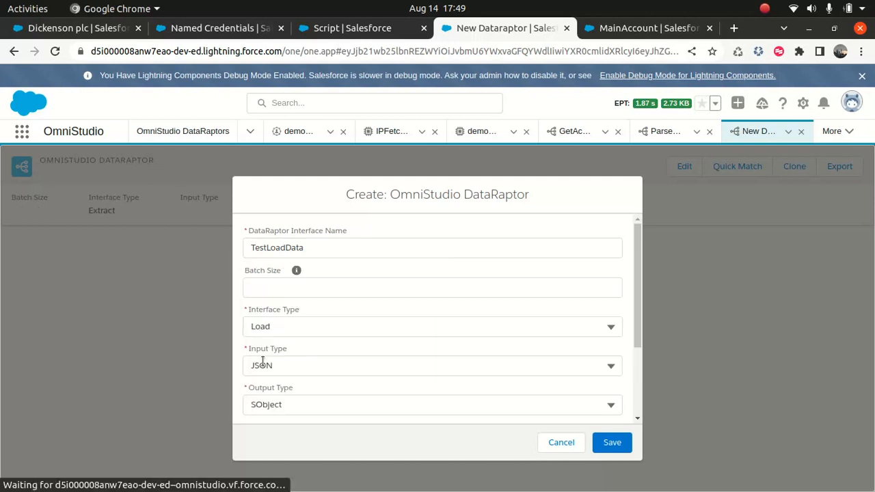
# - Set the batch size to 1, enter the description "test" and save the new DataRaptor
pyautogui.click(298, 289)
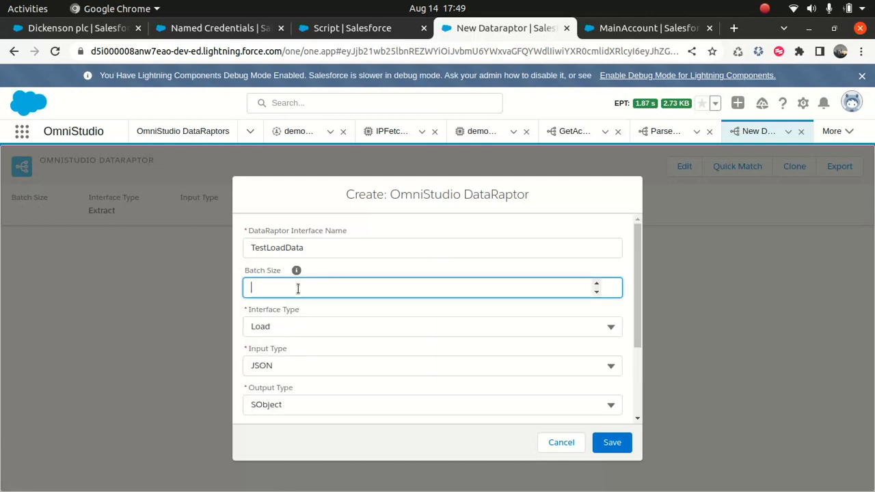
pyautogui.write('1')
pyautogui.moveTo(636, 340); pyautogui.dragTo(627, 430)
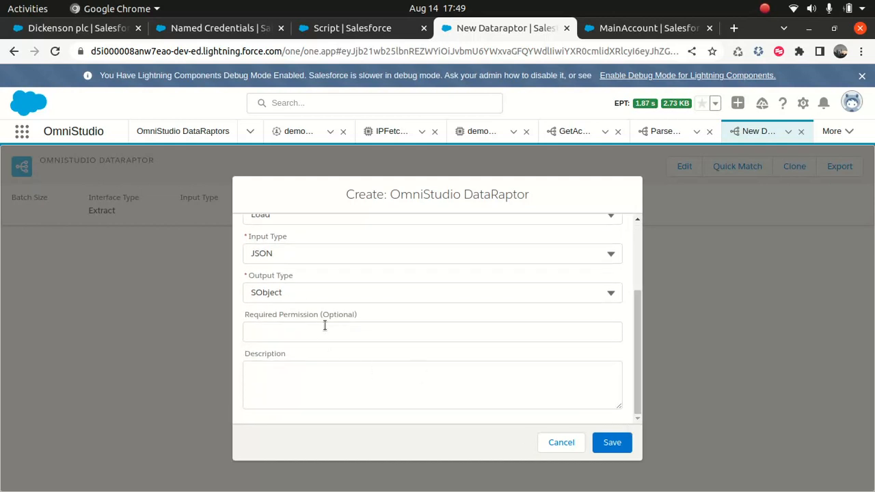
pyautogui.click(337, 382)
pyautogui.write('test')
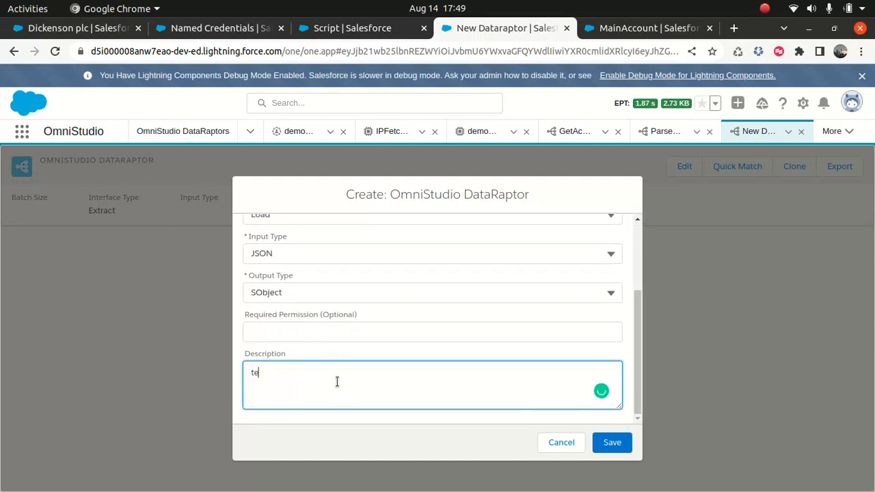
pyautogui.click(612, 443)
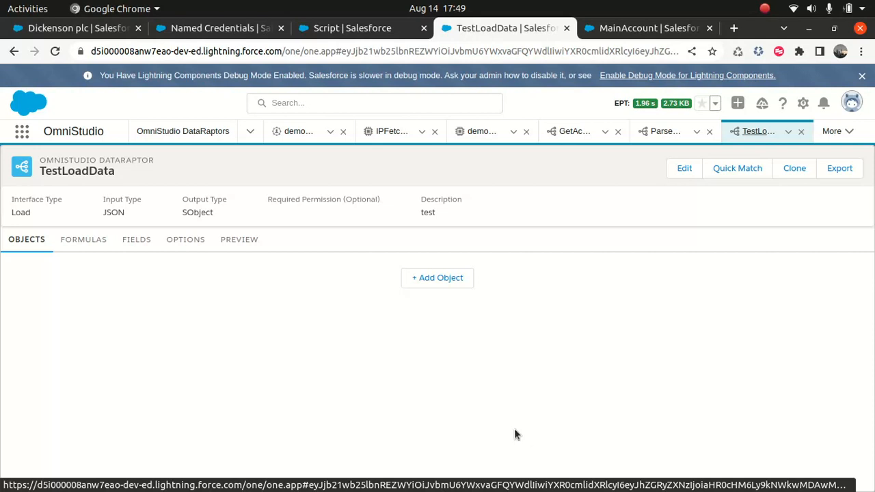
# - Add the Account object to TestLoadData and create an empty field mapping for it
pyautogui.click(440, 277)
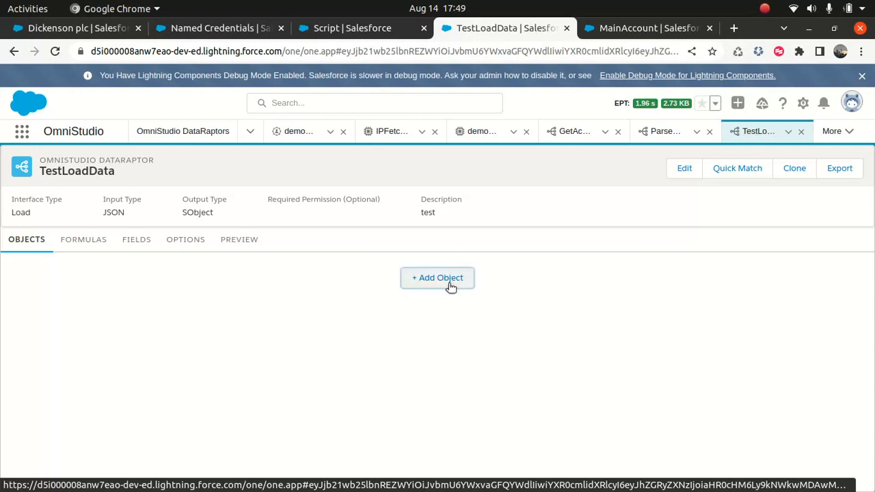
pyautogui.click(249, 281)
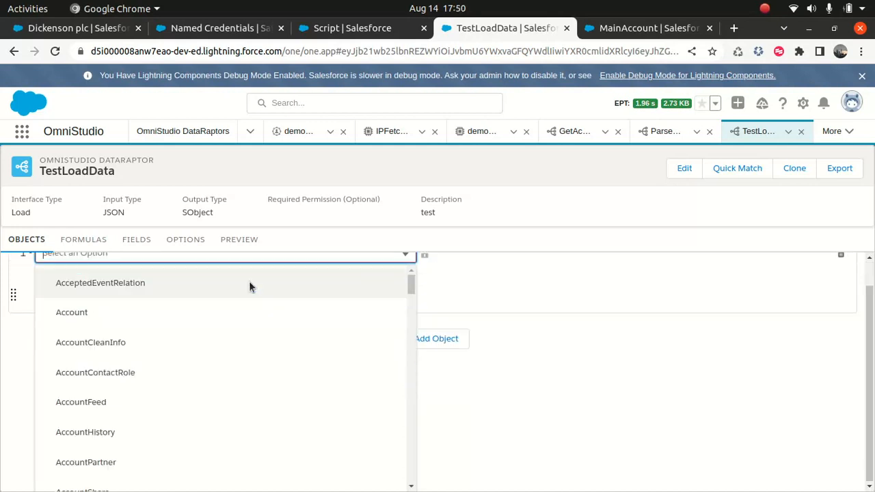
pyautogui.click(124, 324)
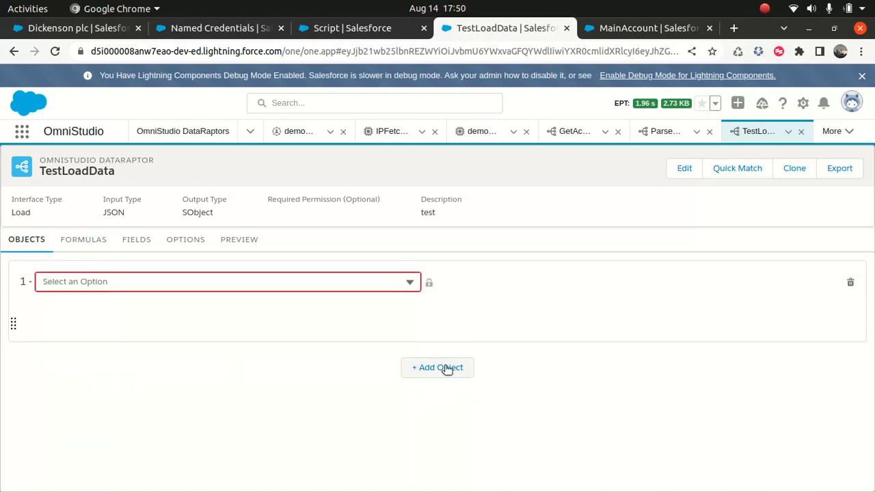
pyautogui.click(267, 282)
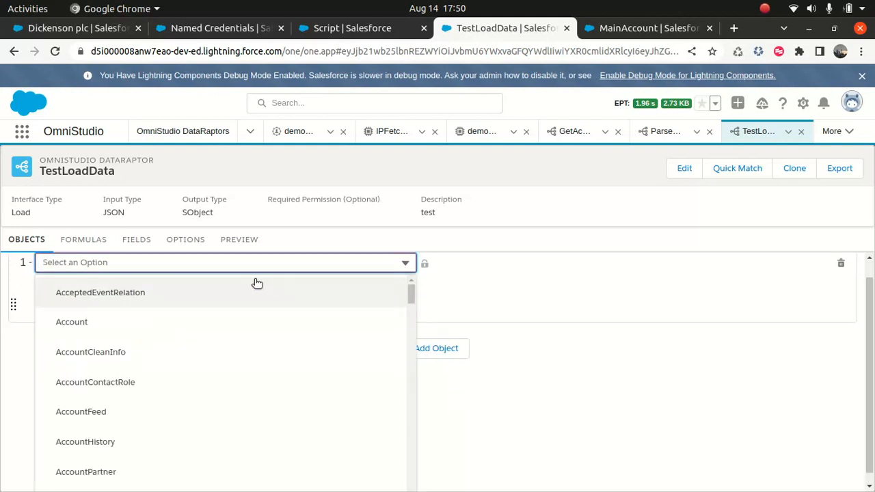
pyautogui.click(67, 326)
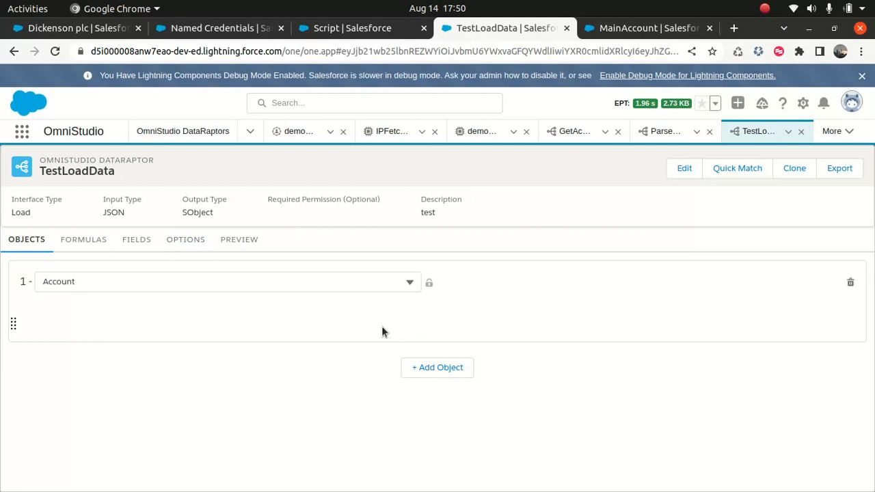
pyautogui.click(138, 243)
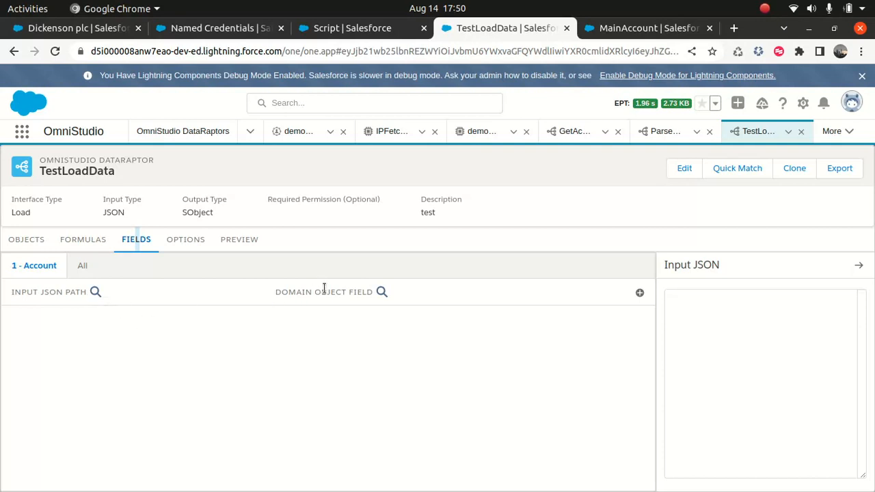
pyautogui.click(640, 294)
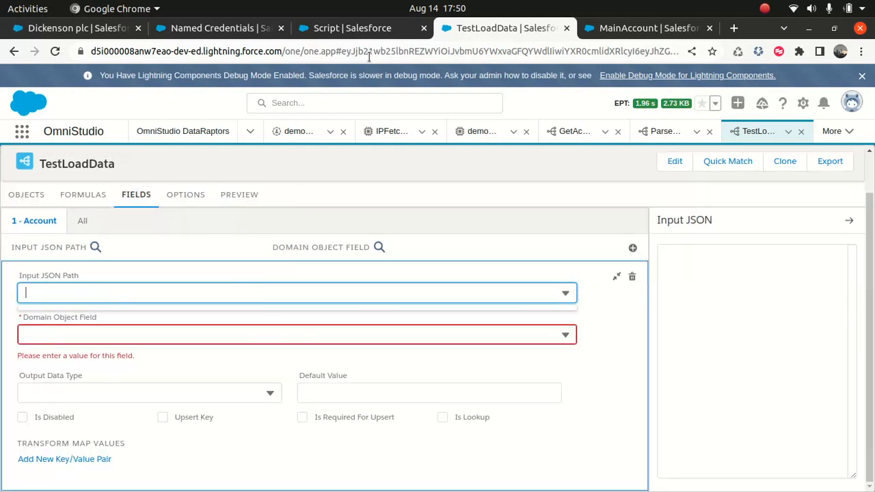
# - Examine the UpdateAccount step's fields and the DataRaptorPostAction1 properties in the Script OmniScript
pyautogui.click(362, 28)
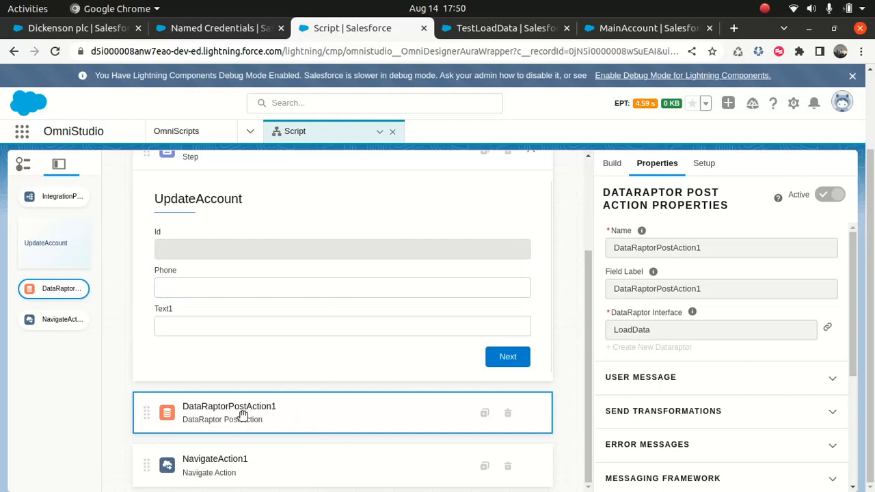
pyautogui.scroll(-3, 718, 338)
pyautogui.scroll(3, 657, 418)
pyautogui.scroll(-3, 754, 326)
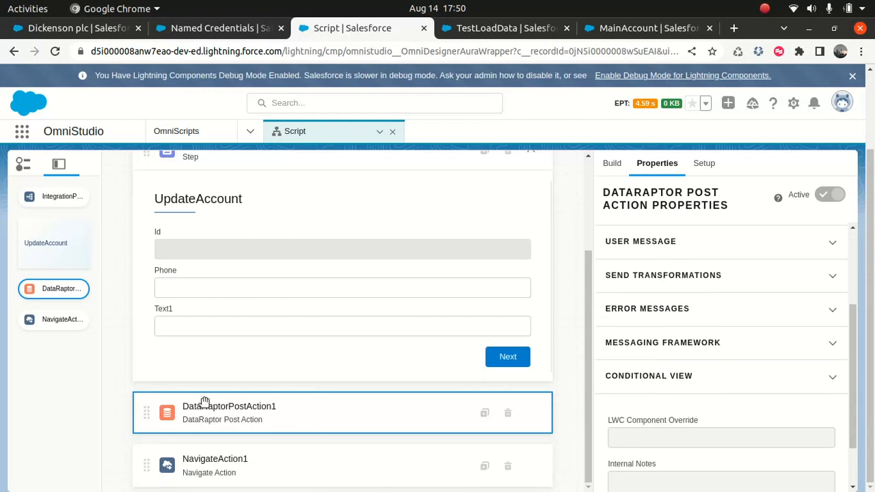
pyautogui.scroll(2, 245, 281)
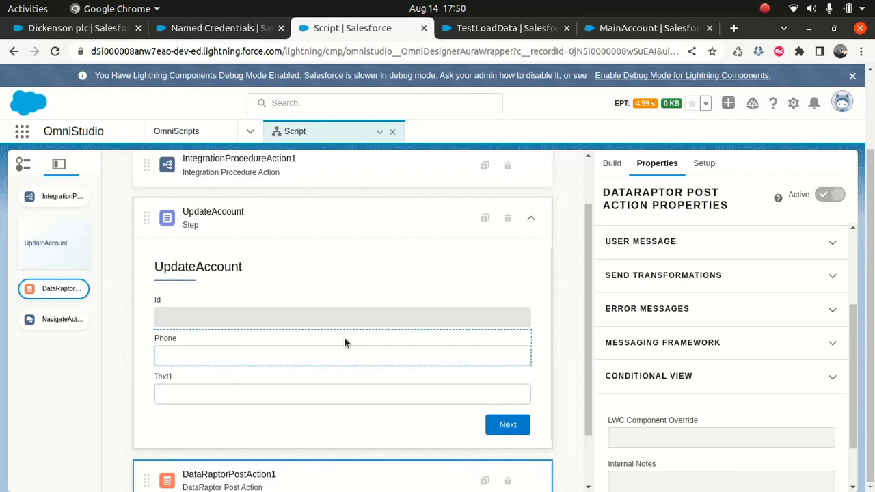
pyautogui.scroll(-2, 346, 338)
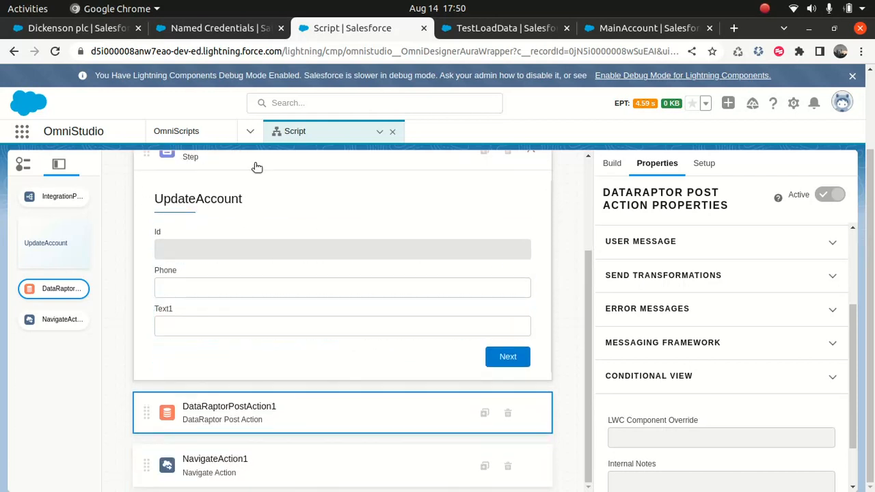
pyautogui.scroll(1, 253, 196)
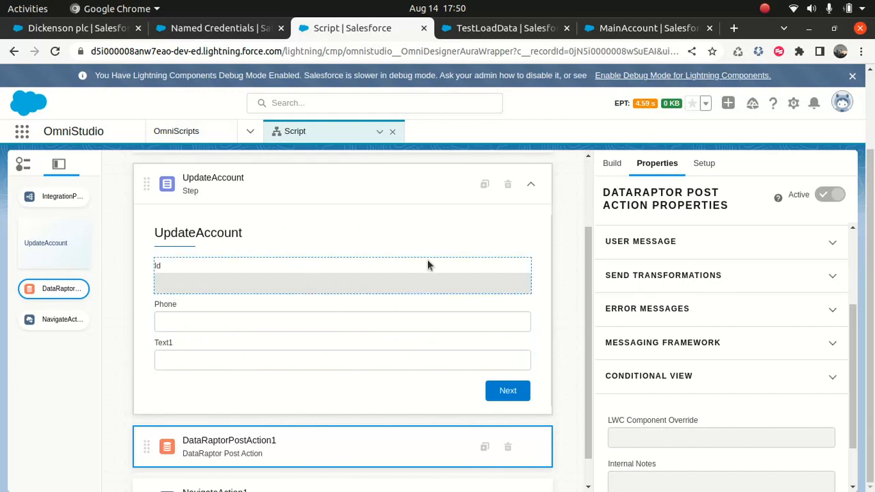
pyautogui.scroll(3, 410, 300)
pyautogui.scroll(3, 584, 175)
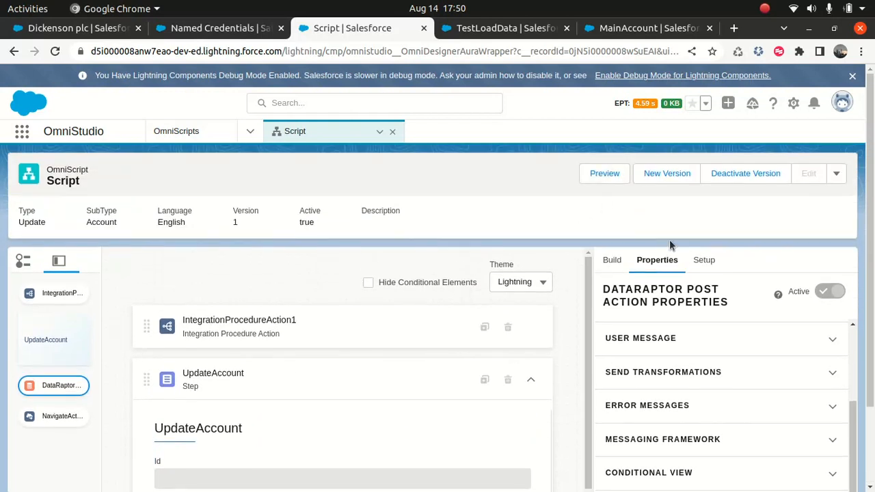
# - Open the Script OmniScript's preview and select the Dickenson plc account's record ID in its page address for copying
pyautogui.click(604, 175)
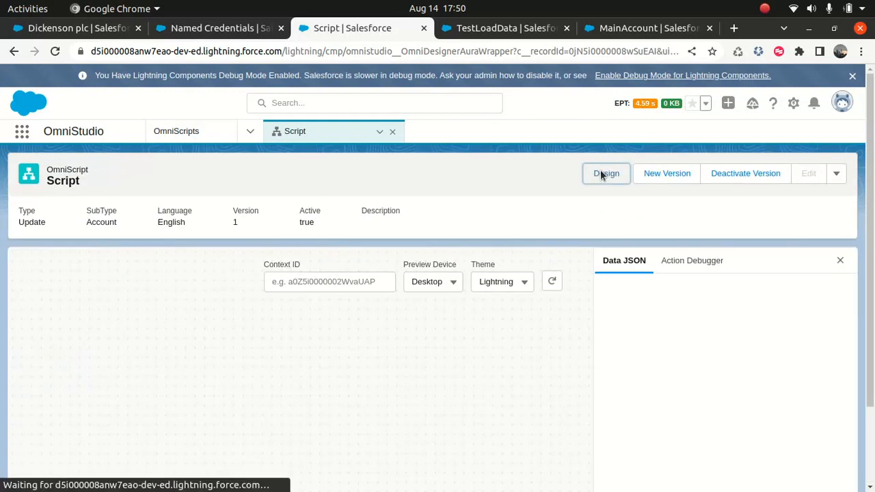
pyautogui.click(360, 281)
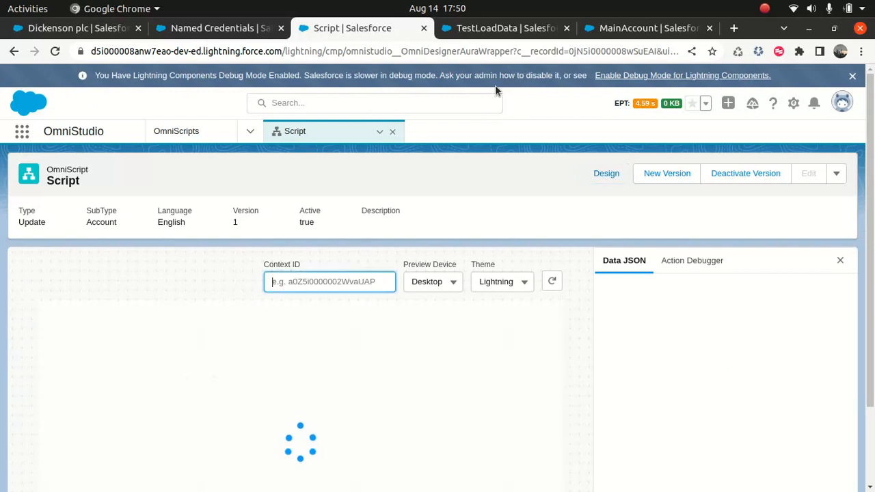
pyautogui.click(625, 29)
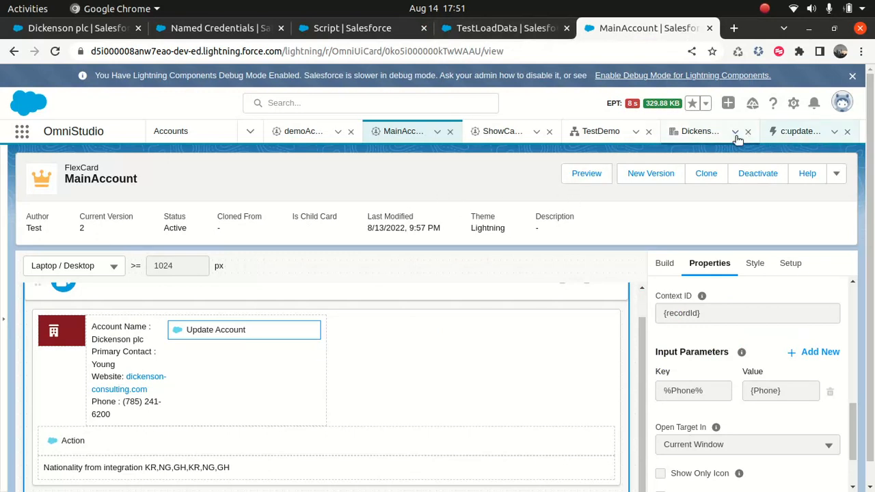
pyautogui.click(701, 132)
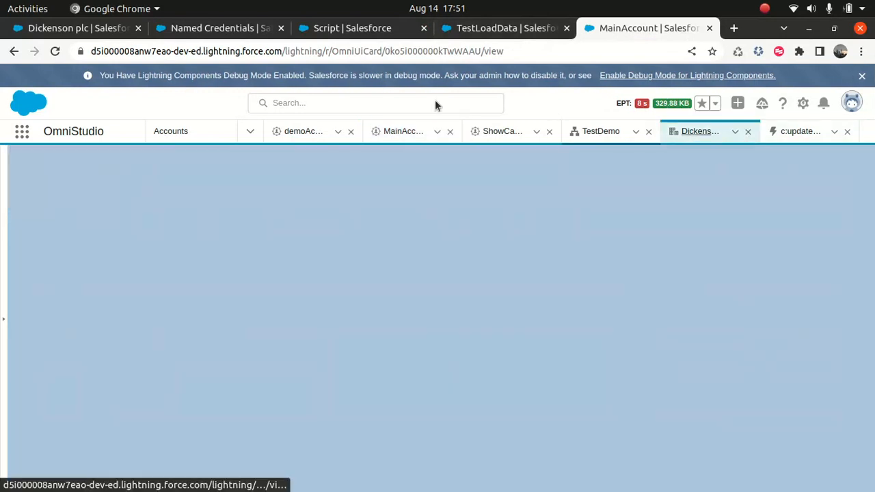
pyautogui.click(421, 49)
pyautogui.doubleClick(429, 52)
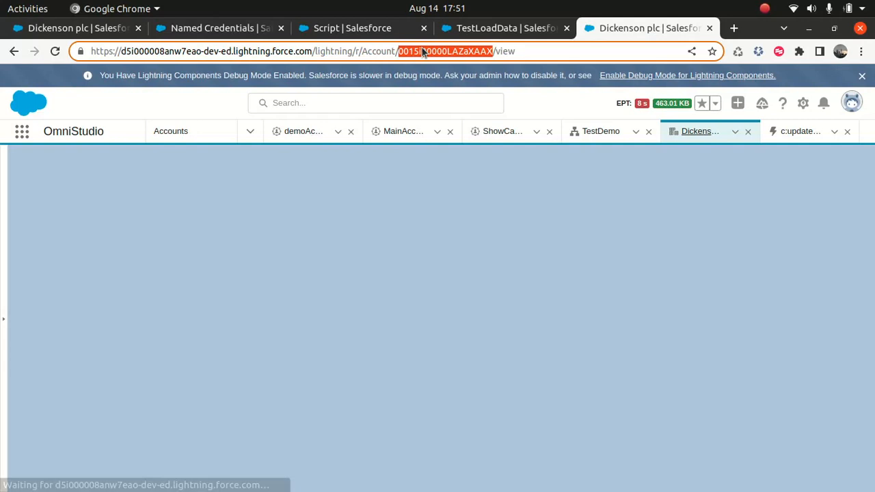
# - Set the OmniScript preview's Context ID to the Dickenson plc account's record ID and reload the preview data
pyautogui.click(510, 29)
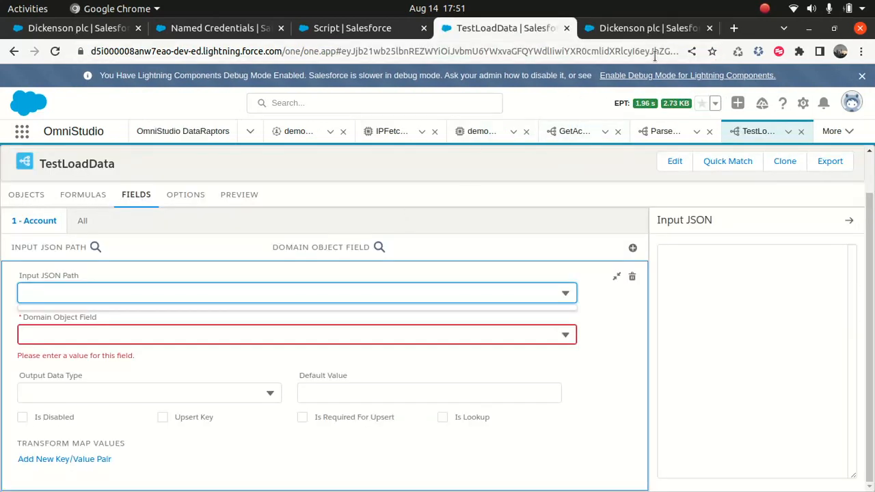
pyautogui.click(380, 29)
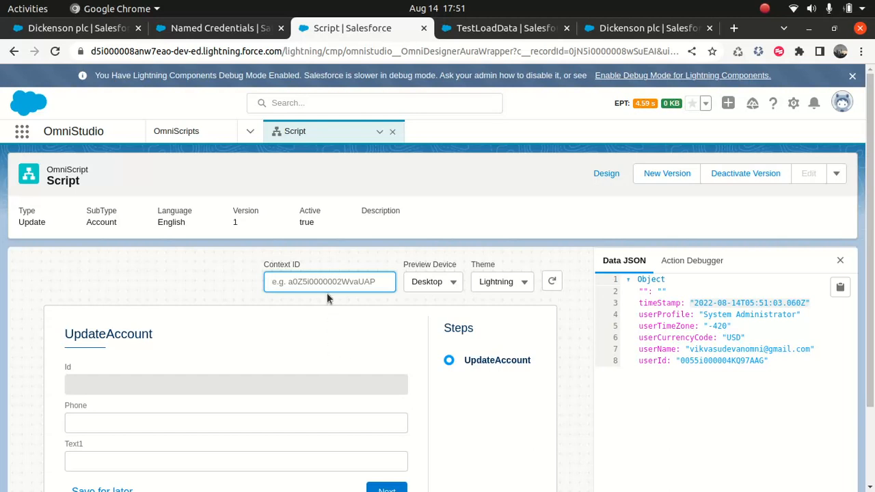
pyautogui.write('0015i00000LAZaXAAX')
pyautogui.click(551, 281)
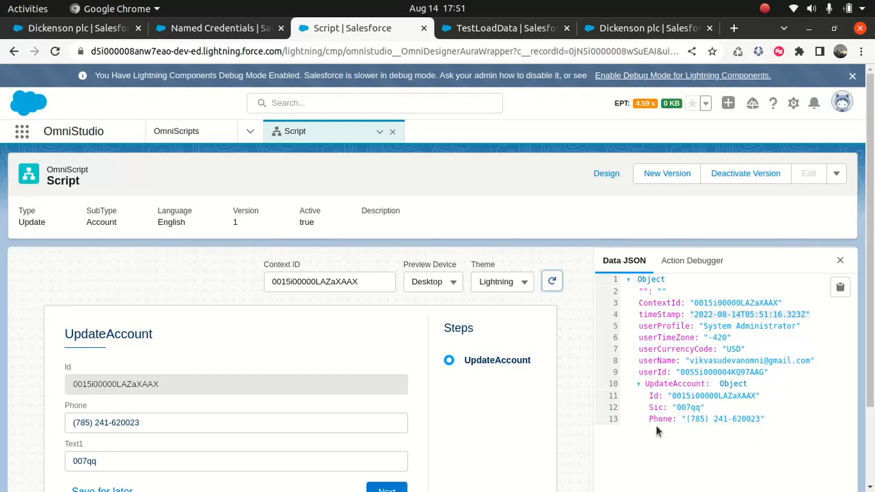
pyautogui.scroll(-2, 185, 376)
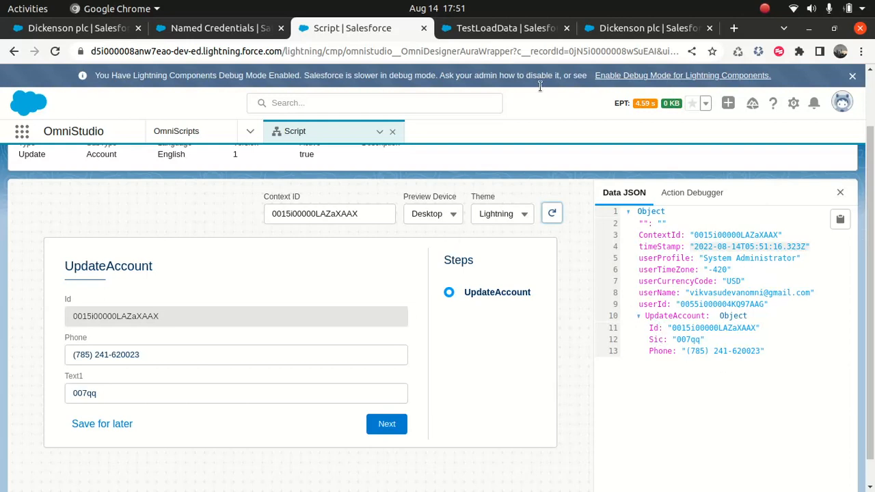
# - Close the ParseData DataRaptor and display the Account field mappings of the LoadData DataRaptor
pyautogui.click(653, 29)
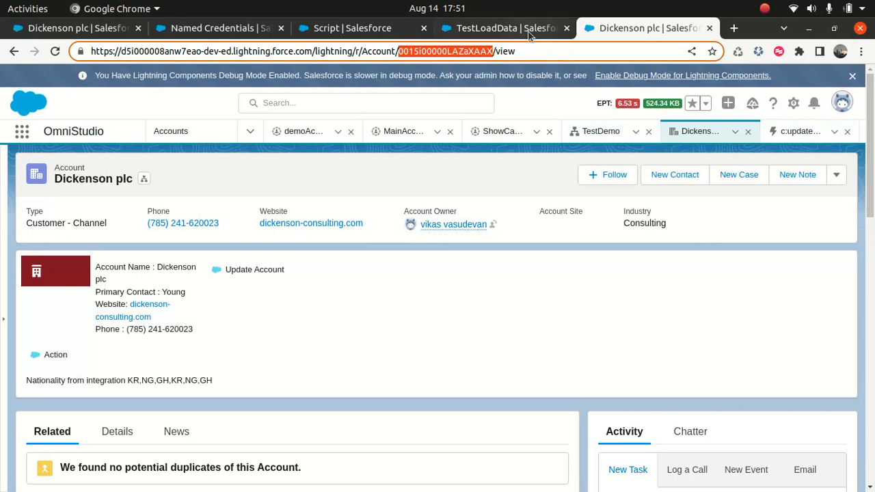
pyautogui.click(534, 31)
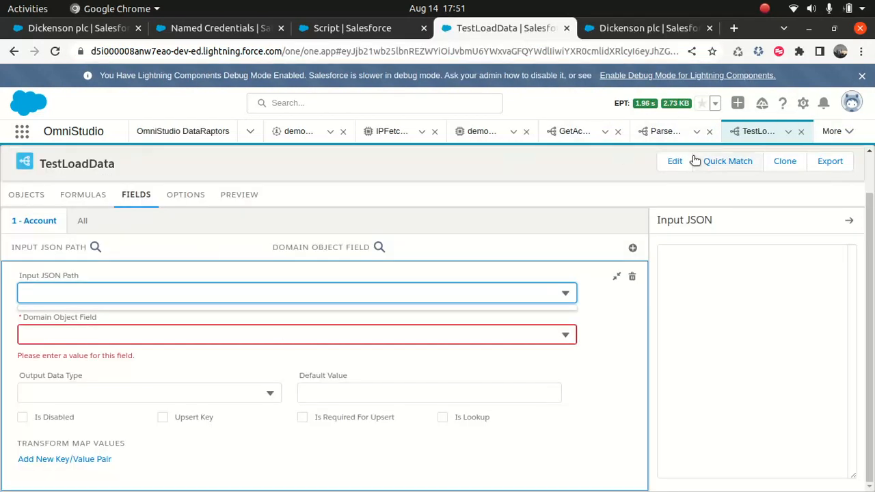
pyautogui.click(660, 130)
pyautogui.click(834, 132)
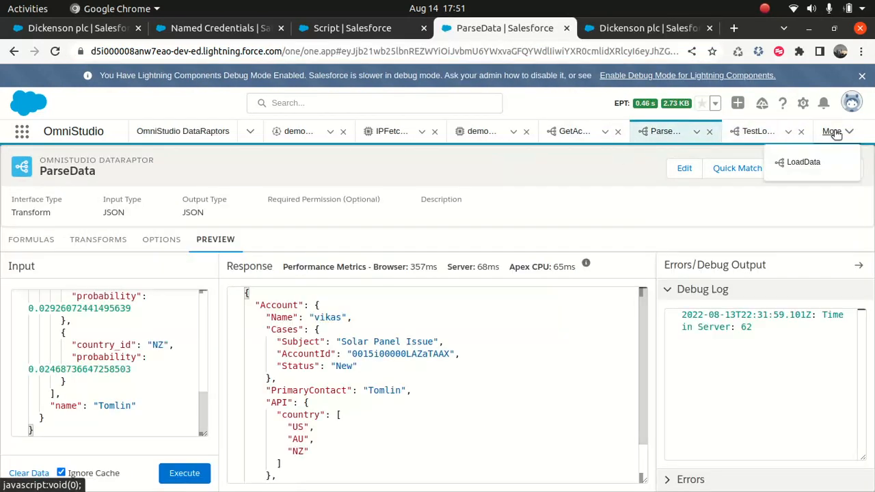
pyautogui.click(709, 131)
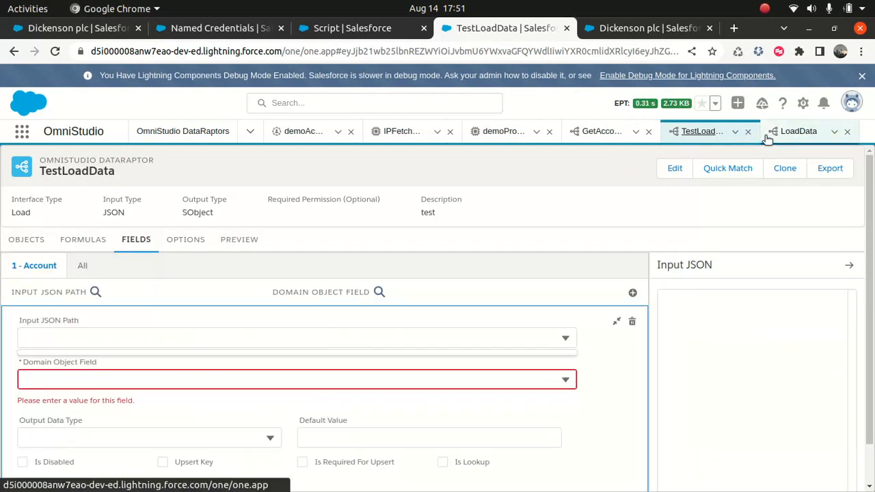
pyautogui.click(795, 132)
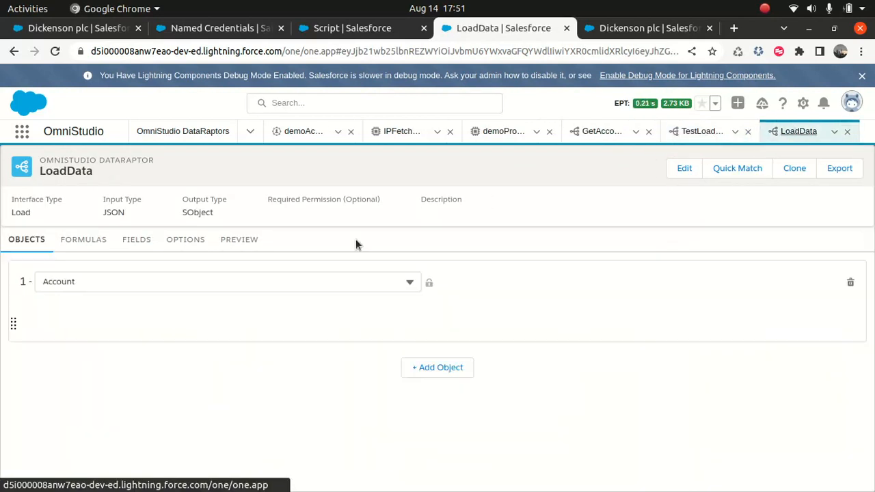
pyautogui.click(137, 240)
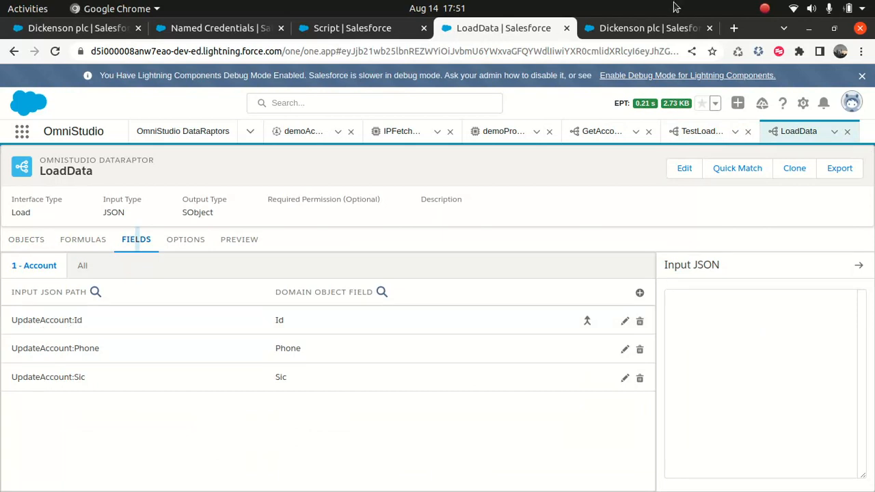
# - Compare LoadData's field mappings with the UpdateAccount node in the Script preview's Data JSON, and return to TestLoadData's field mappings
pyautogui.click(643, 28)
pyautogui.click(385, 34)
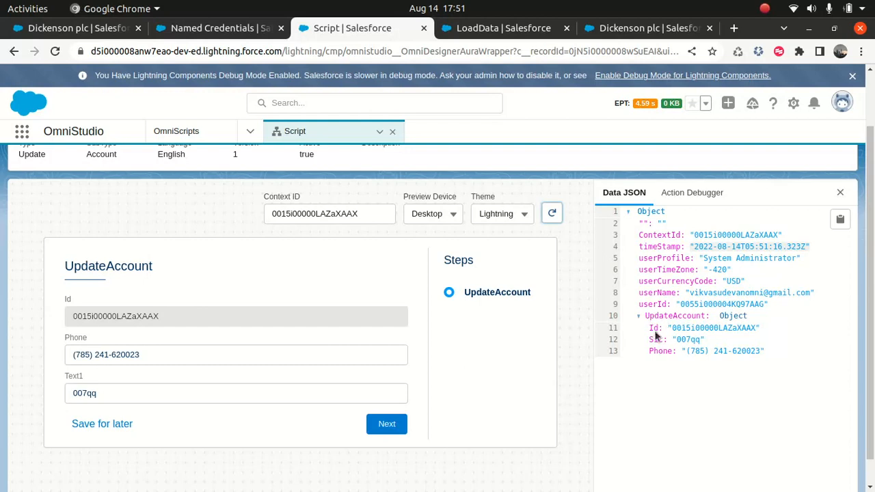
pyautogui.click(631, 320)
pyautogui.click(483, 31)
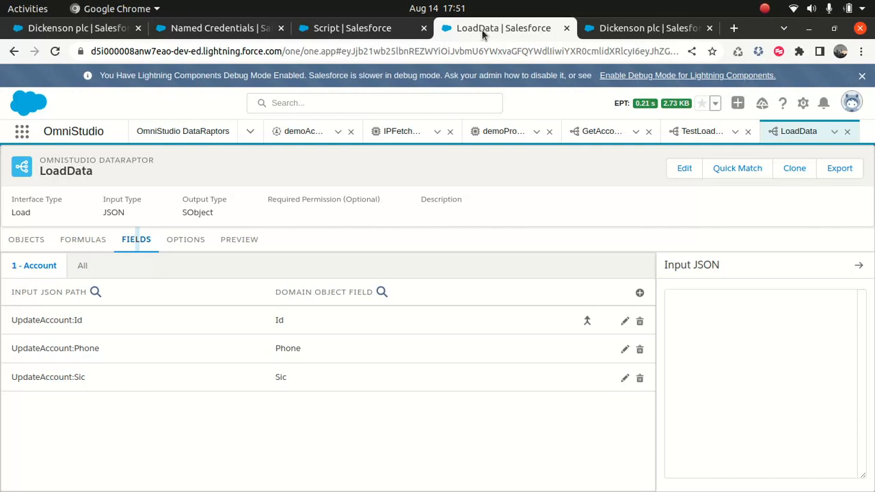
pyautogui.click(646, 28)
pyautogui.click(517, 24)
pyautogui.click(697, 132)
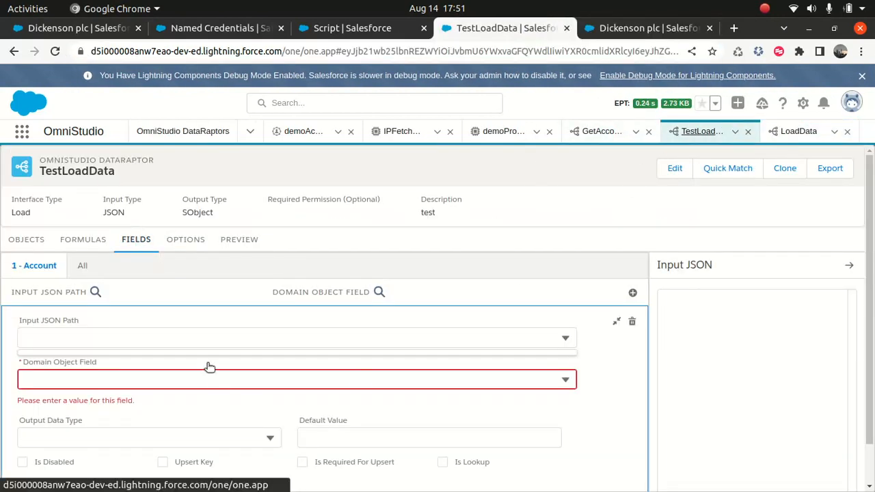
pyautogui.click(176, 340)
pyautogui.write('0015I00000LAZaXAAX')
pyautogui.moveTo(176, 340); pyautogui.dragTo(0, 337)
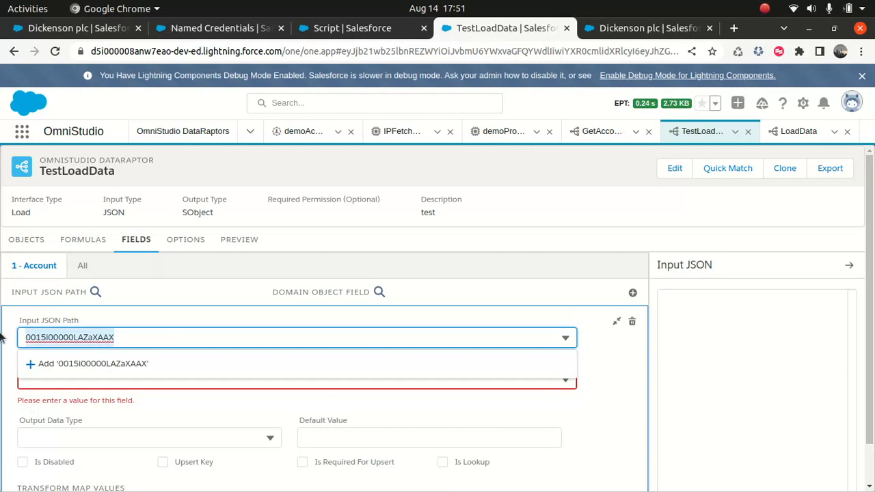
pyautogui.press('BackSpace')
# - Check the UpdateAccount node name in the Script preview's Data JSON and return to TestLoadData's empty field mapping
pyautogui.click(352, 29)
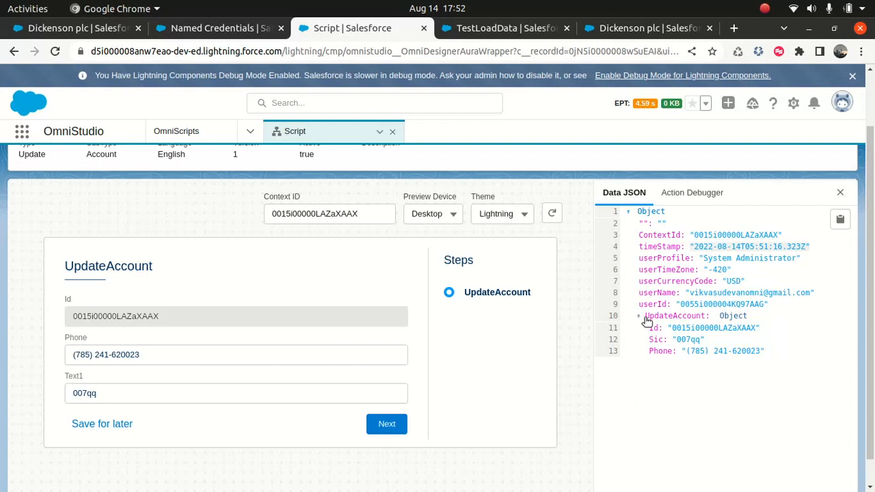
pyautogui.click(673, 318)
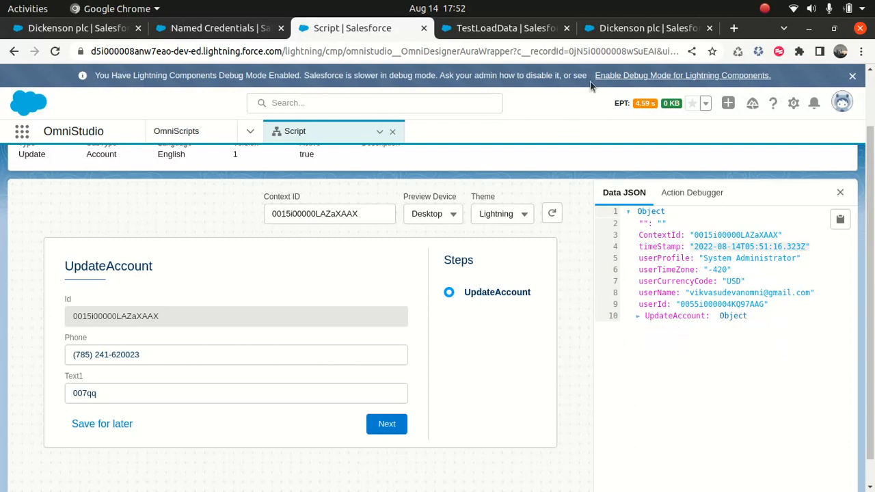
pyautogui.click(510, 26)
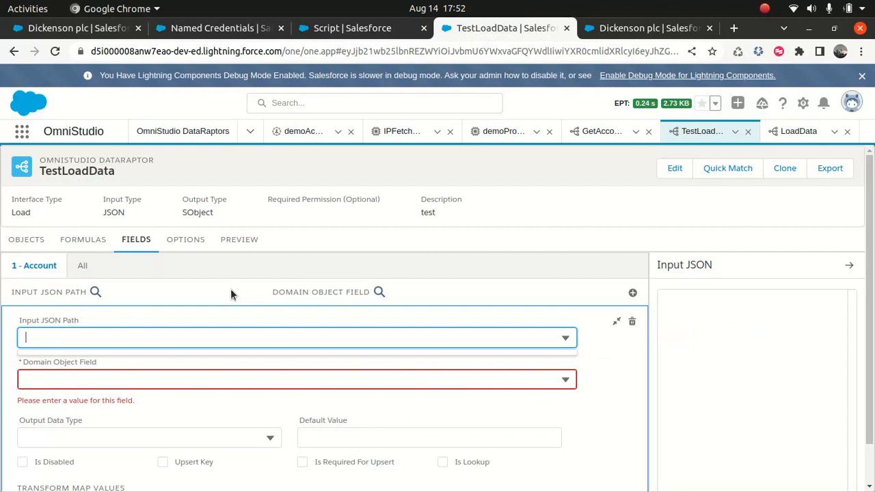
# - Map UpdateAccount:id to the Account Id field, marking it as an upsert key and required for upsert
pyautogui.write('UpdateAccount.')
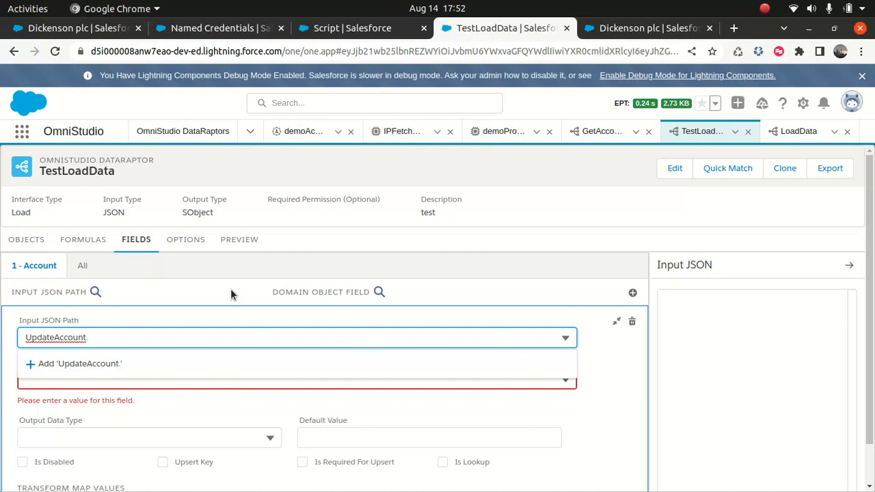
pyautogui.press('BackSpace')
pyautogui.write(':id')
pyautogui.click(4, 394)
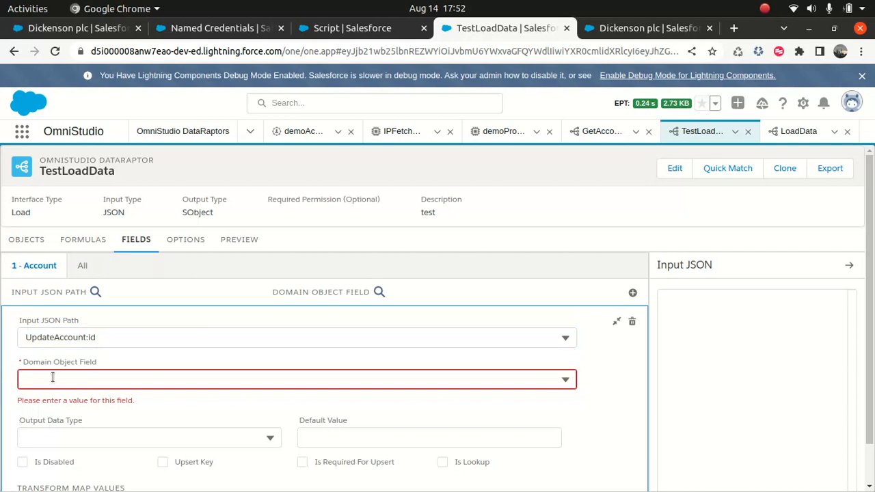
pyautogui.click(125, 381)
pyautogui.write('Id')
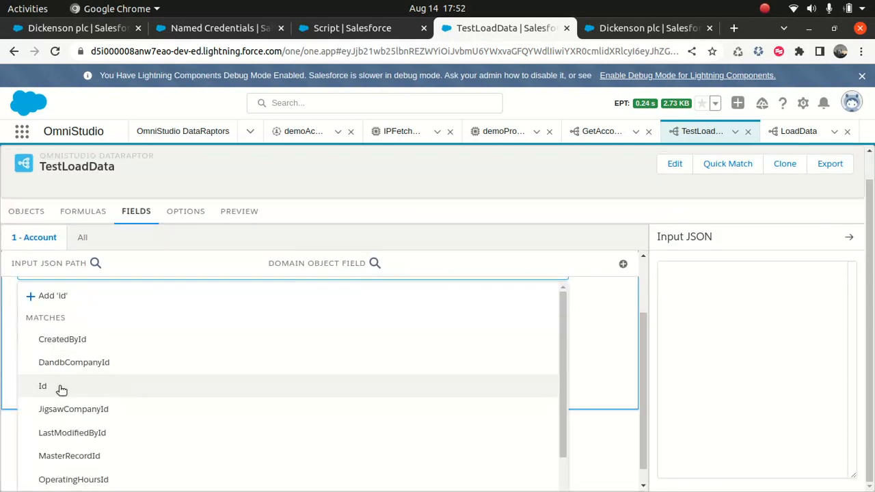
pyautogui.click(42, 387)
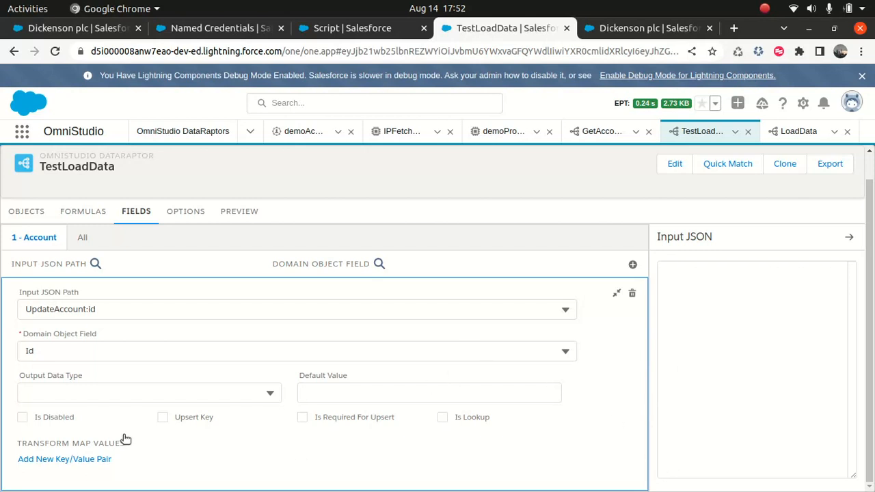
pyautogui.click(162, 417)
pyautogui.click(304, 419)
pyautogui.click(616, 293)
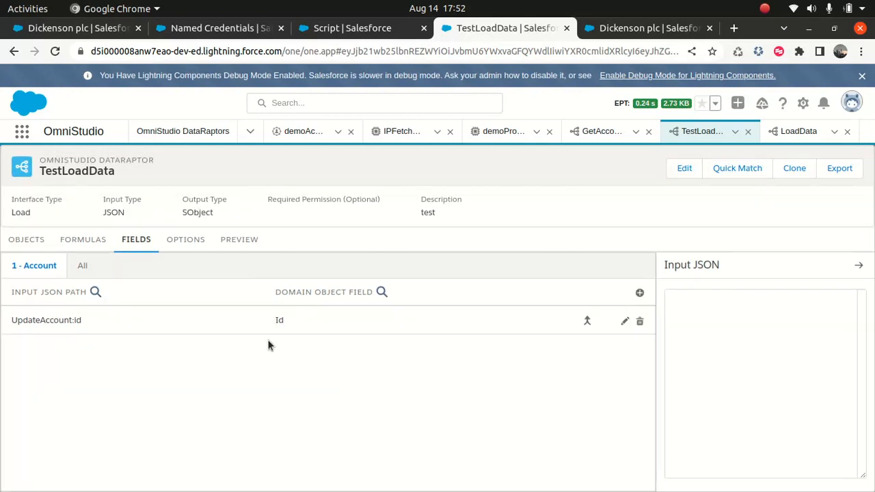
# - Add a mapping from UpdateAccount:Sic to the Account Sic field, checking the key's name in the Script preview's Data JSON
pyautogui.click(640, 293)
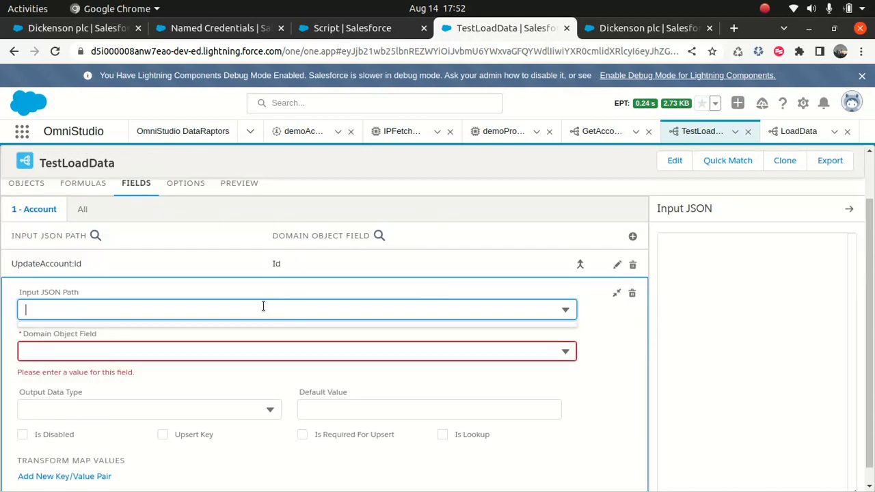
pyautogui.write('U')
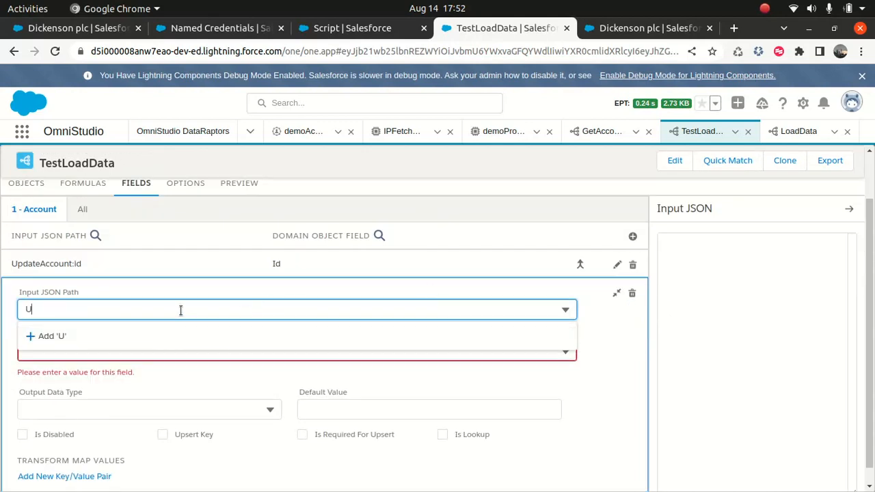
pyautogui.write('pdateAccount:')
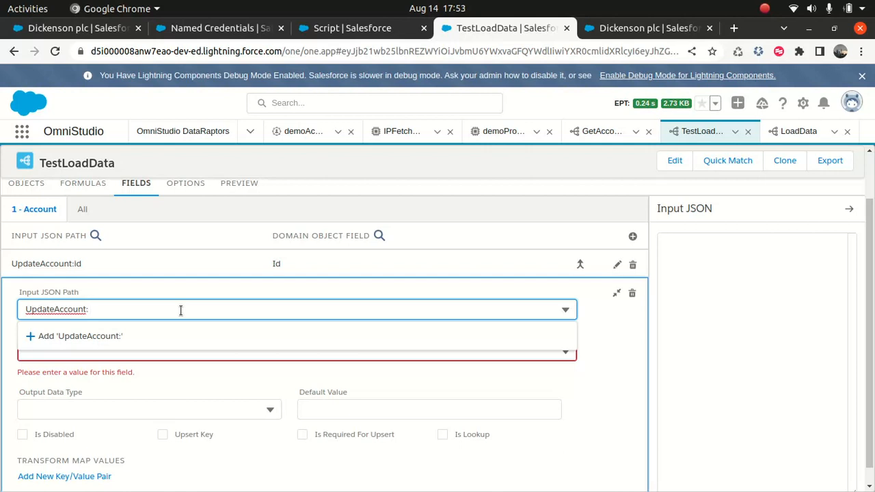
pyautogui.click(352, 28)
pyautogui.click(638, 317)
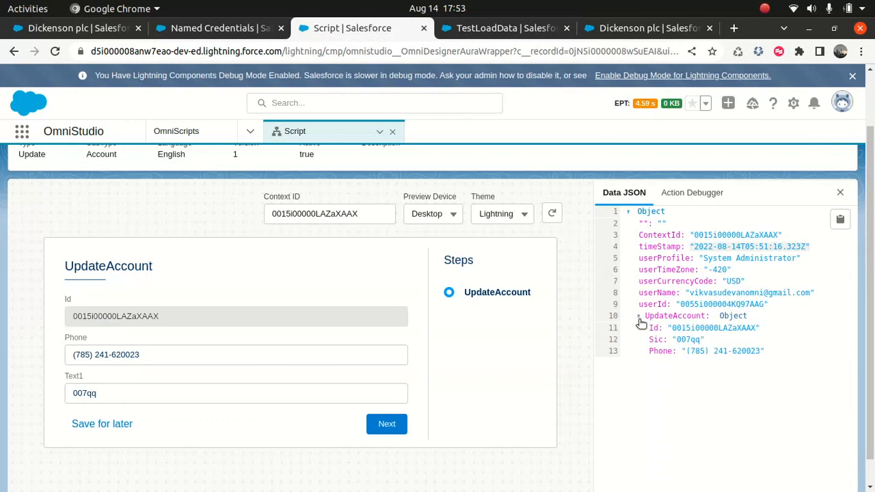
pyautogui.click(620, 30)
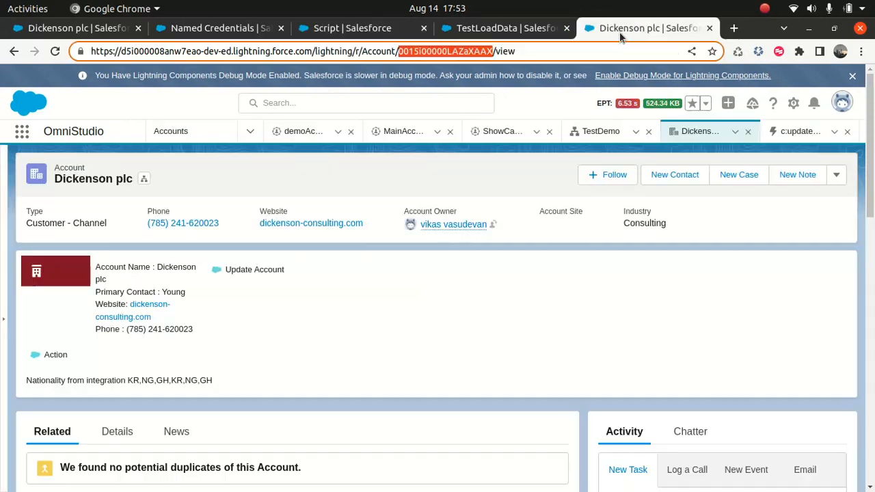
pyautogui.click(502, 30)
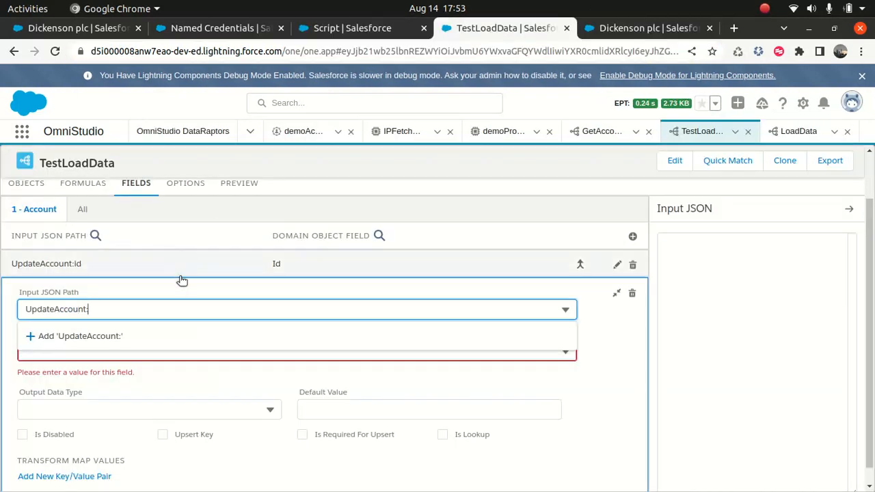
pyautogui.write('ic')
pyautogui.click(67, 356)
pyautogui.click(68, 357)
pyautogui.write('sic')
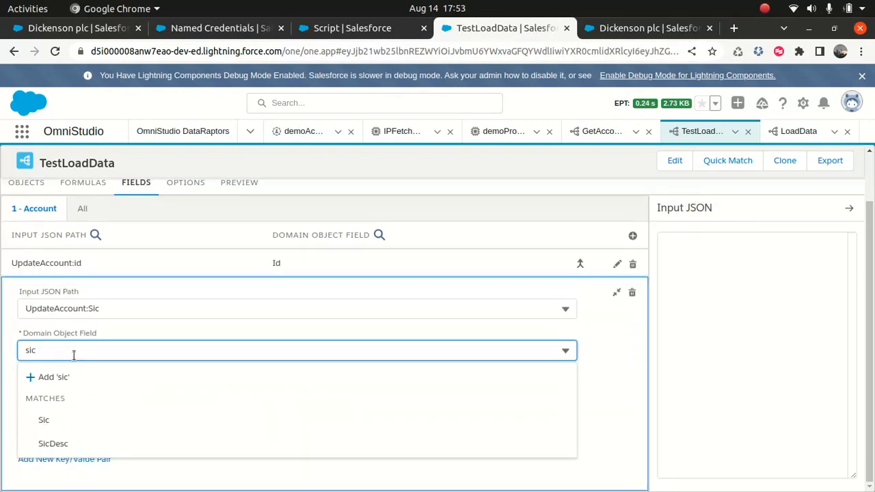
pyautogui.click(63, 419)
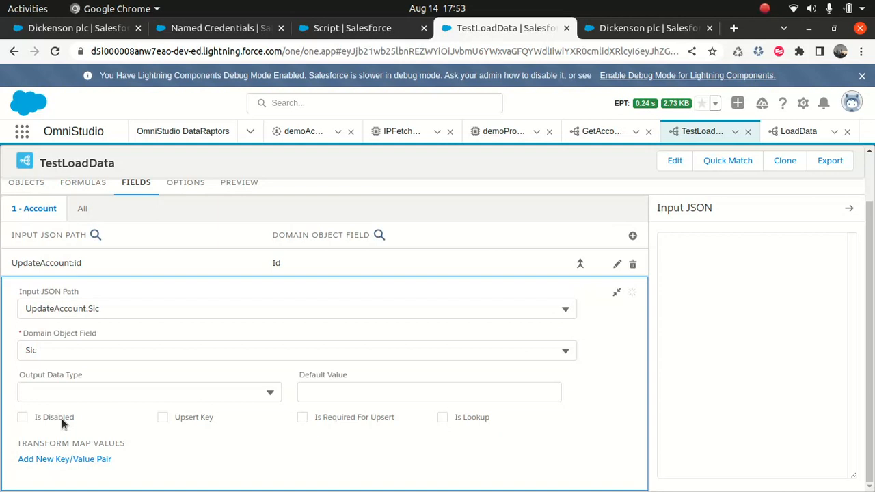
pyautogui.click(616, 292)
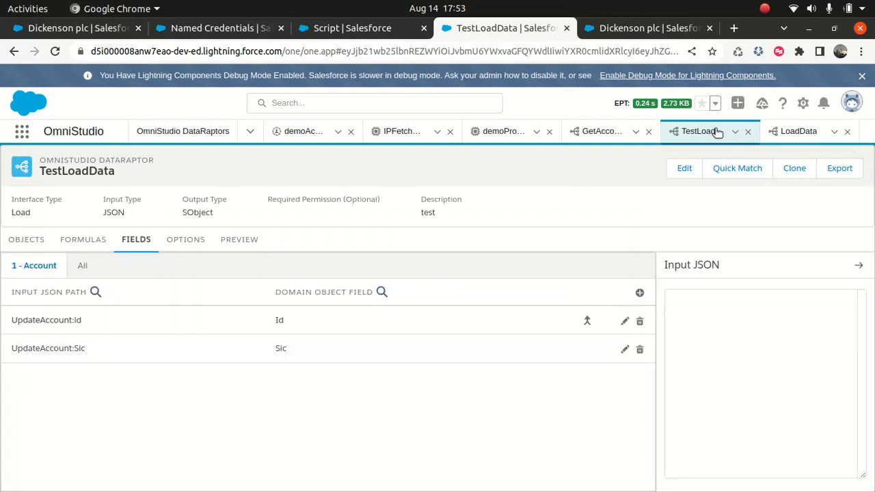
# - Review TestLoadData's preview, field mappings and option settings
pyautogui.click(240, 238)
pyautogui.click(191, 239)
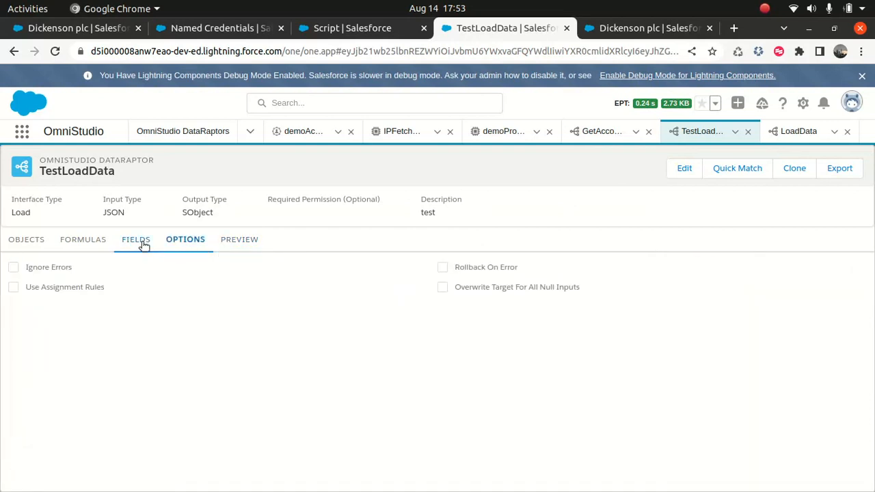
pyautogui.click(143, 243)
pyautogui.click(179, 246)
# - Switch the Script OmniScript from preview to its design view, check DataRaptorPostAction1's properties, and return to TestLoadData
pyautogui.click(377, 27)
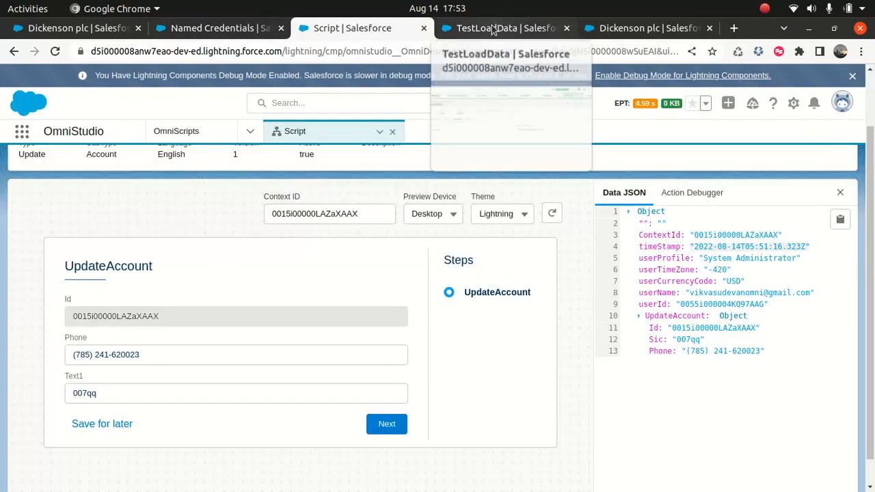
pyautogui.scroll(2, 599, 193)
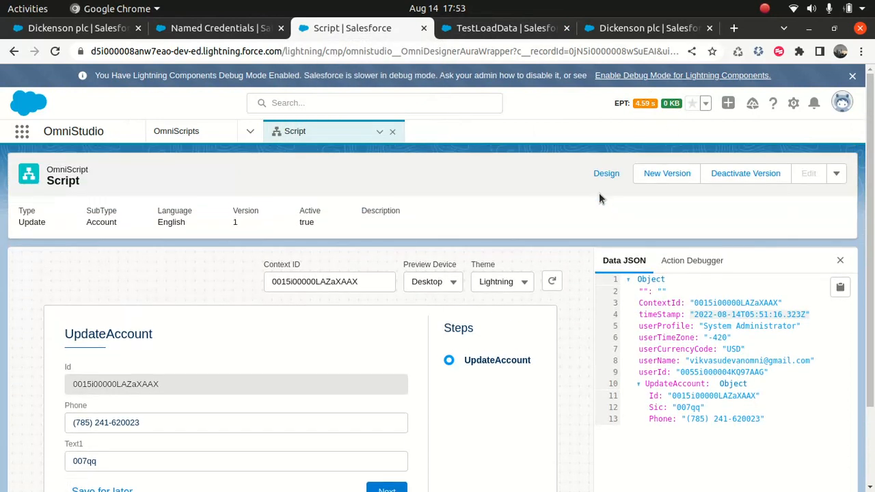
pyautogui.click(605, 172)
pyautogui.click(495, 27)
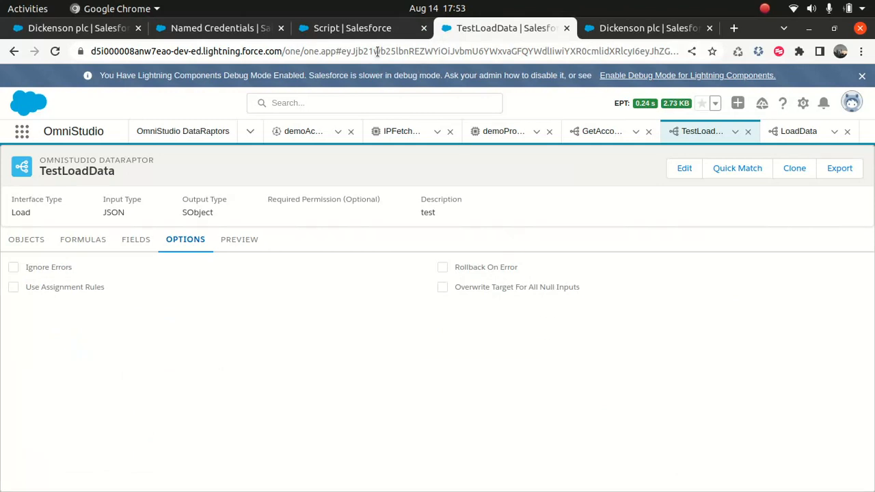
pyautogui.click(352, 28)
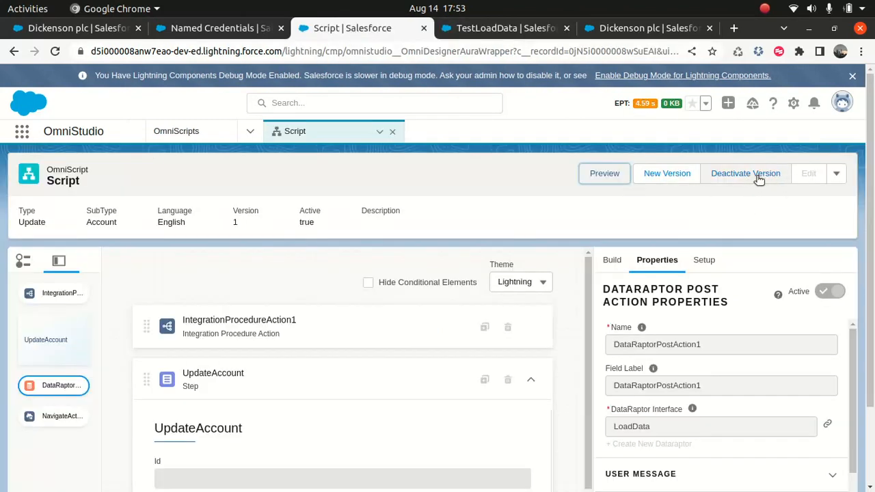
pyautogui.click(509, 28)
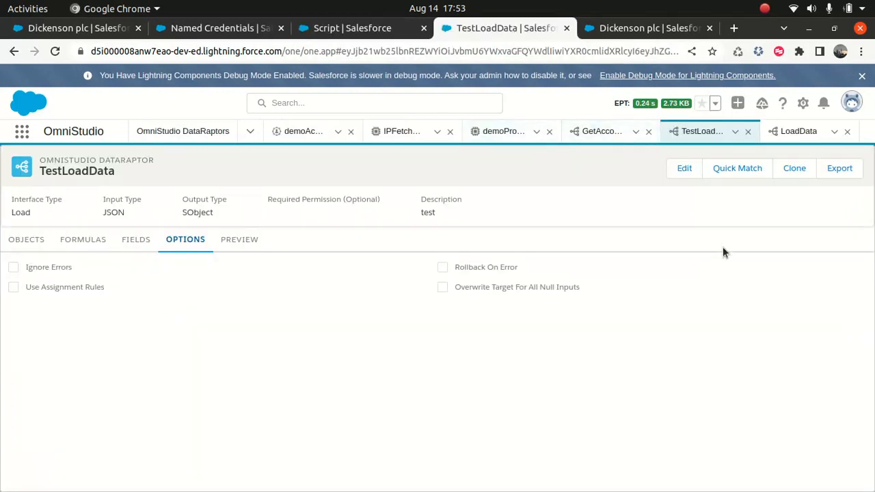
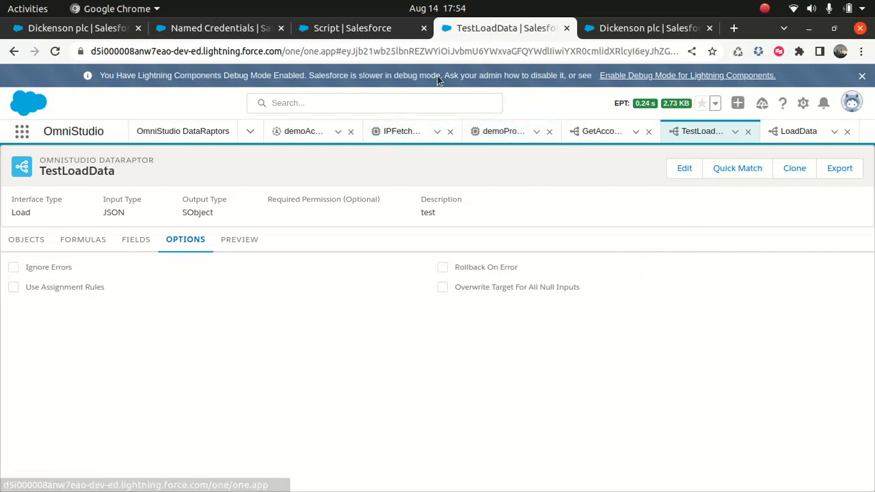
# - Look through the Script OmniScript's elements and display the properties of NavigateAction1
pyautogui.click(370, 31)
pyautogui.scroll(-3, 342, 356)
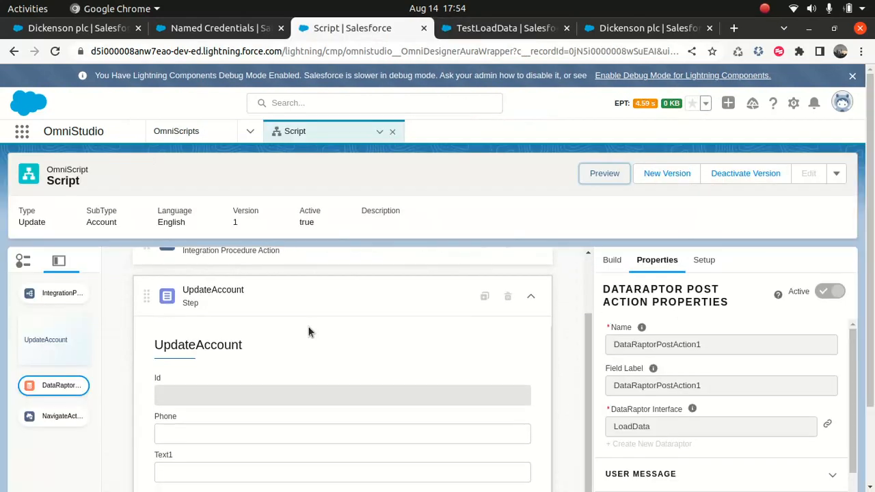
pyautogui.scroll(-3, 308, 331)
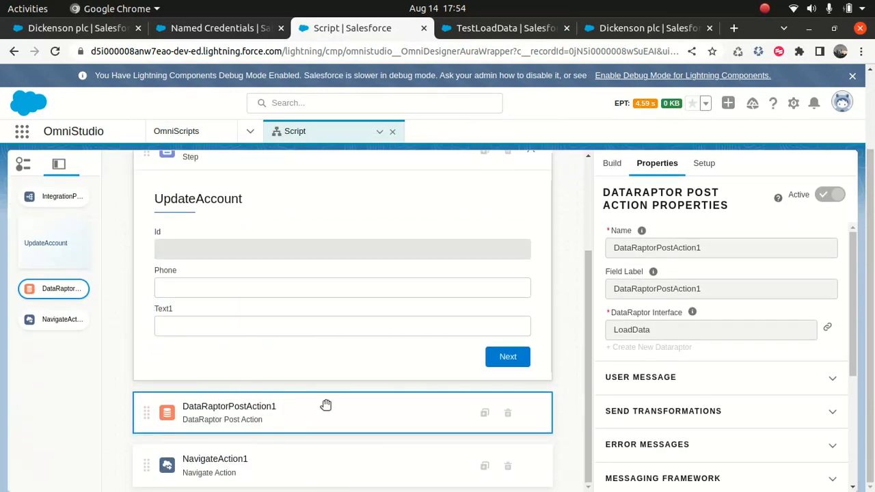
pyautogui.click(265, 469)
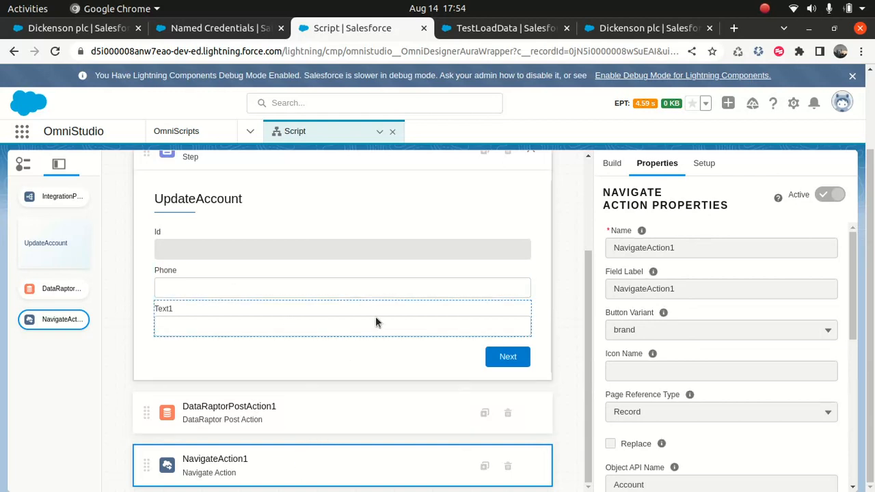
pyautogui.click(228, 29)
pyautogui.click(616, 28)
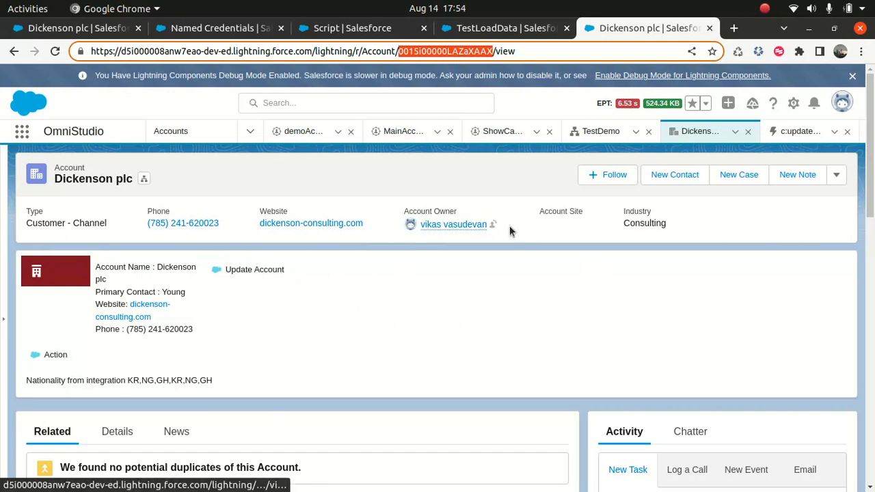
pyautogui.click(492, 28)
pyautogui.click(357, 30)
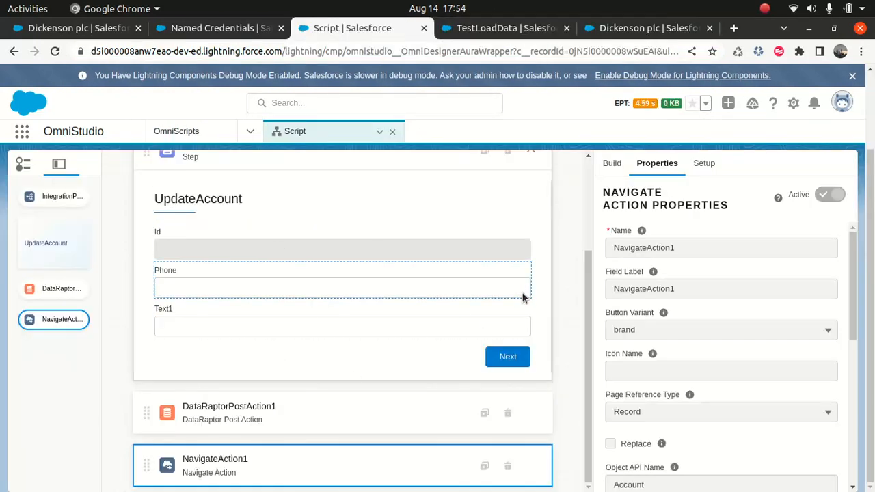
# - Examine the UpdateAccount step's properties in the Script OmniScript, including its button properties and error messages
pyautogui.scroll(2, 519, 291)
pyautogui.scroll(-1, 463, 340)
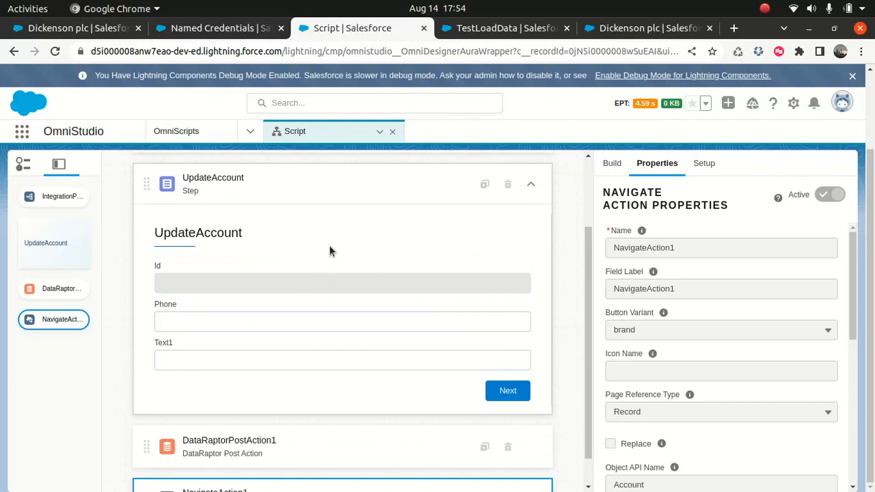
pyautogui.click(346, 252)
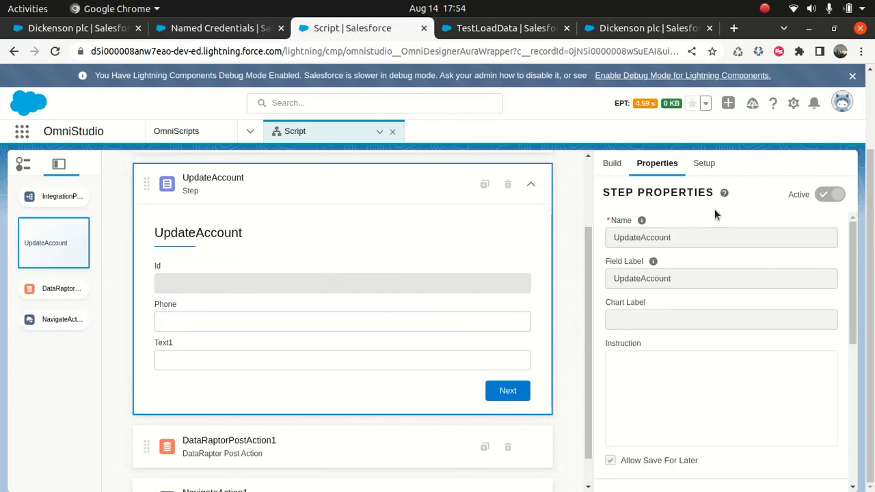
pyautogui.scroll(-5, 705, 334)
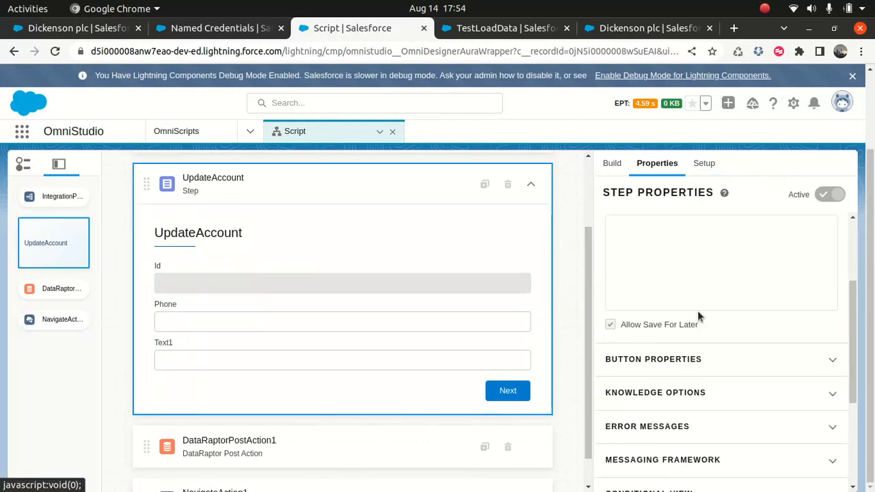
pyautogui.scroll(-1, 681, 317)
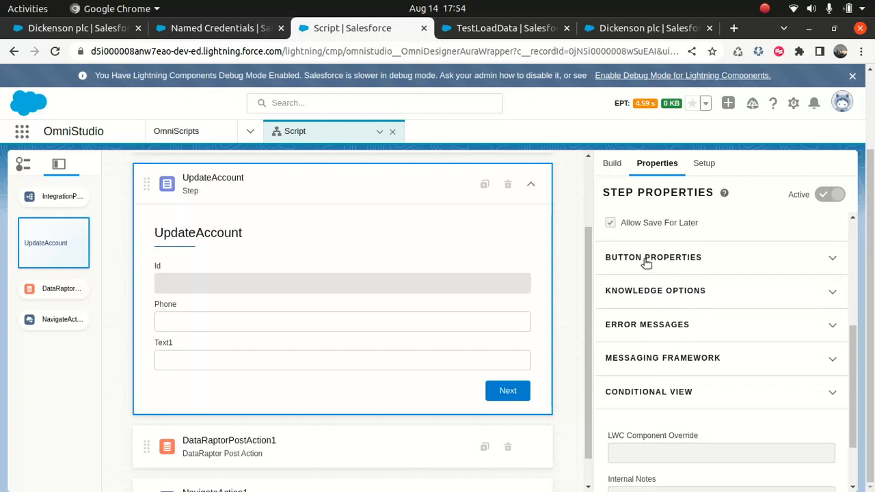
pyautogui.click(646, 259)
pyautogui.scroll(-4, 664, 266)
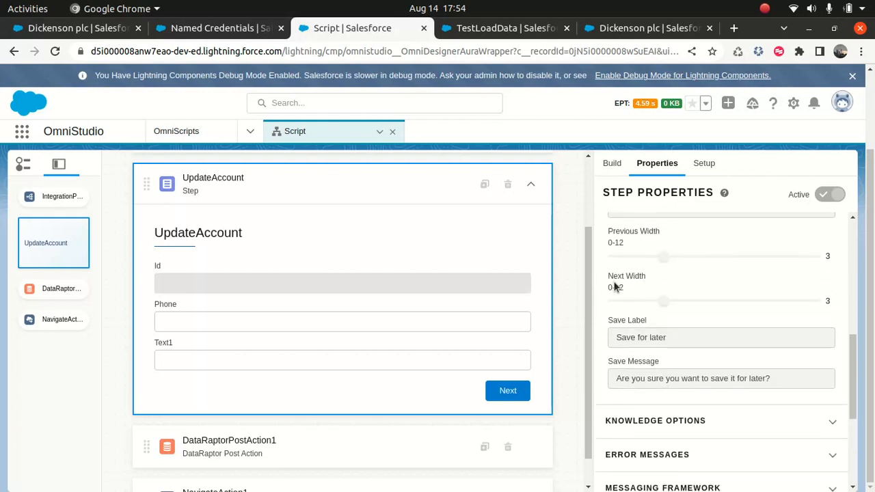
pyautogui.scroll(-3, 618, 293)
pyautogui.click(645, 285)
pyautogui.scroll(-2, 650, 280)
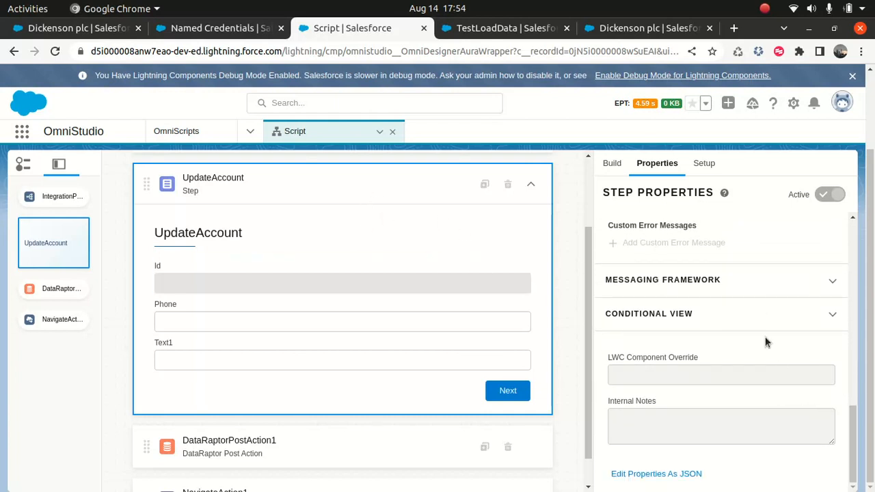
pyautogui.scroll(3, 766, 342)
pyautogui.scroll(2, 772, 317)
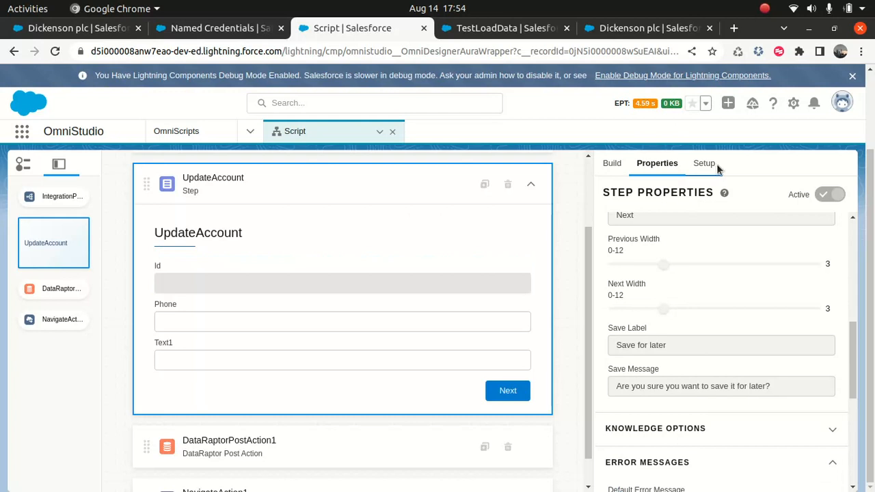
pyautogui.scroll(5, 532, 370)
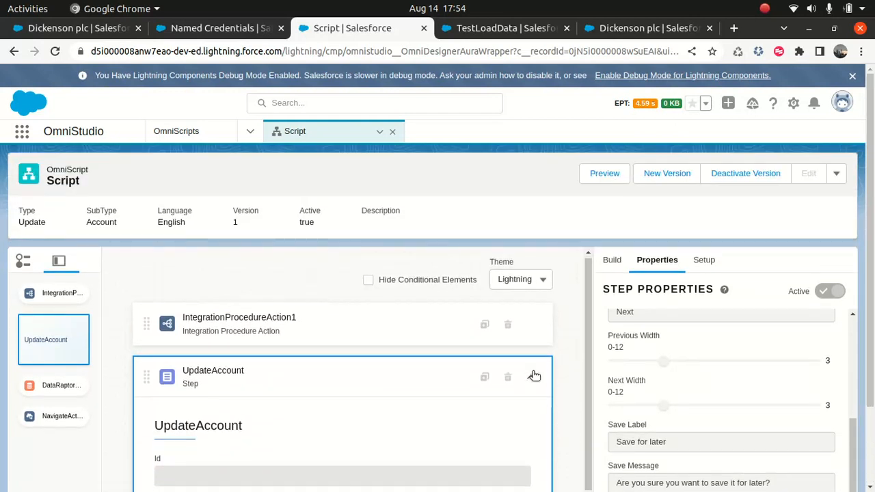
pyautogui.scroll(-5, 535, 376)
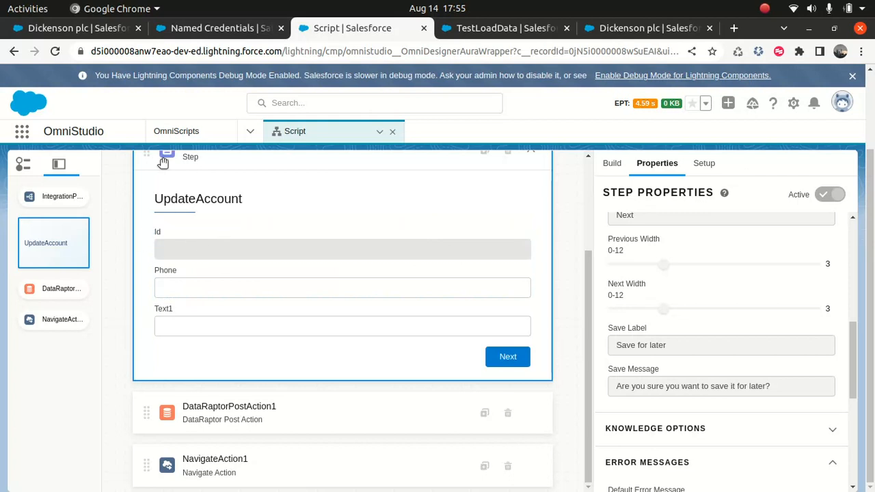
# - Look through the UpdateAccount step's fields and examine the text properties of its Phone field
pyautogui.scroll(3, 408, 302)
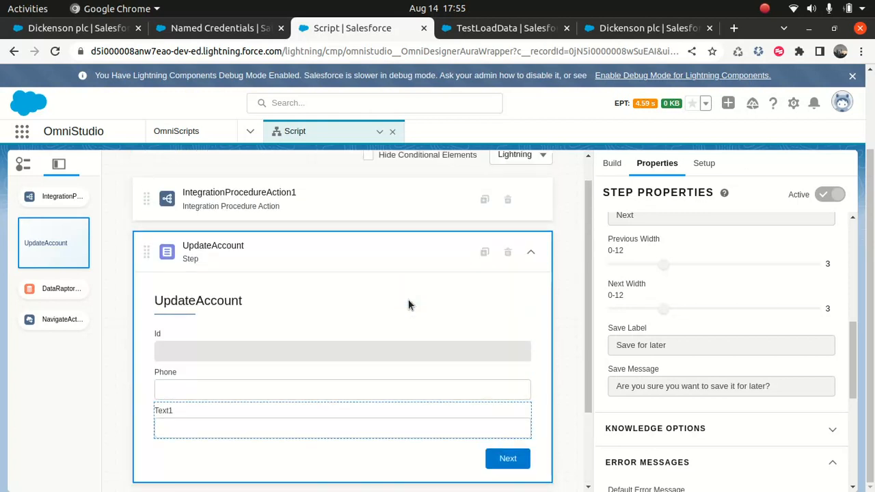
pyautogui.scroll(1, 258, 342)
pyautogui.scroll(2, 292, 341)
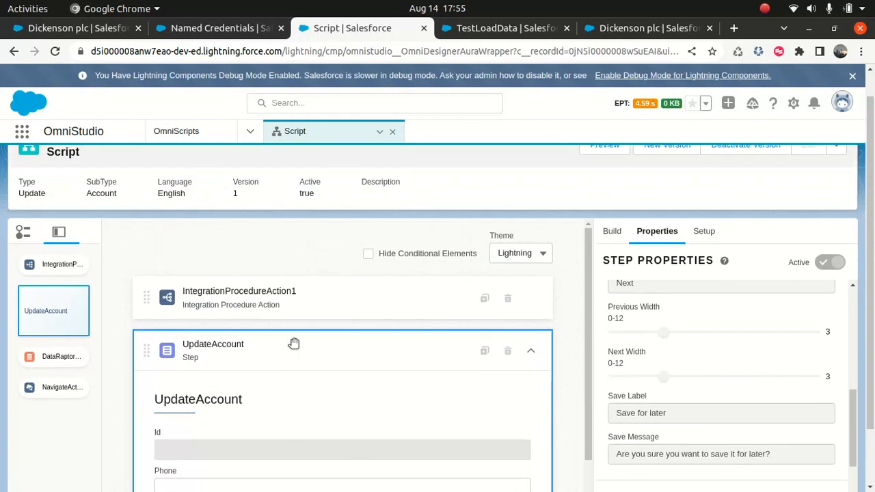
pyautogui.scroll(-4, 300, 313)
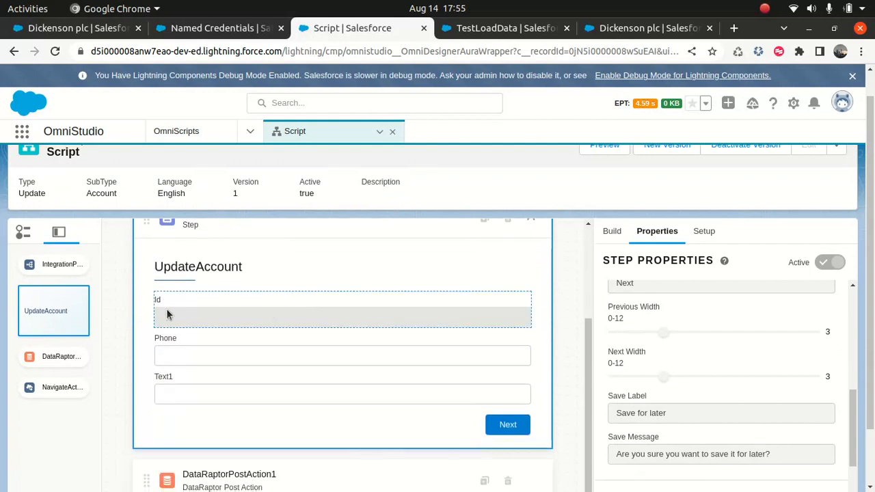
pyautogui.scroll(3, 233, 321)
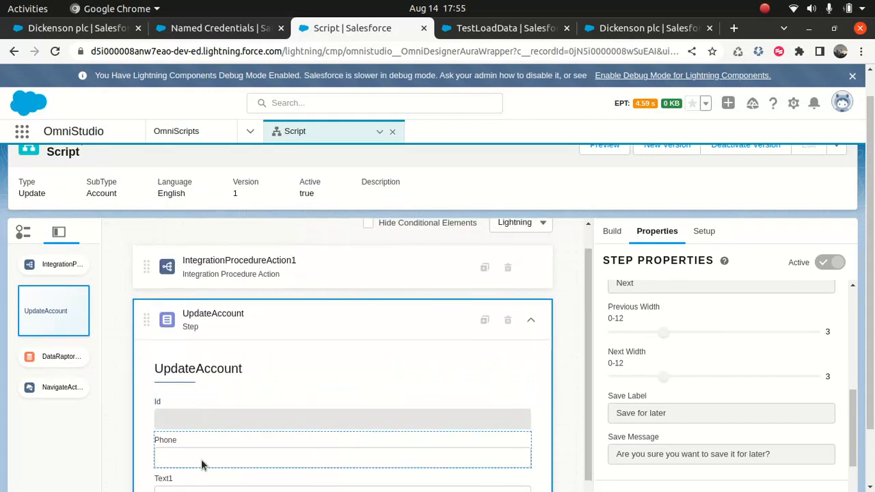
pyautogui.click(201, 462)
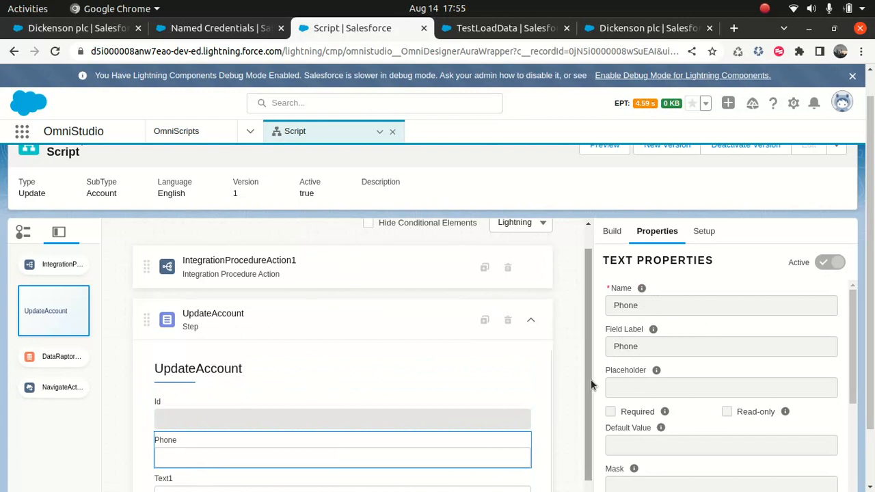
pyautogui.scroll(-1, 645, 328)
pyautogui.scroll(-1, 645, 328)
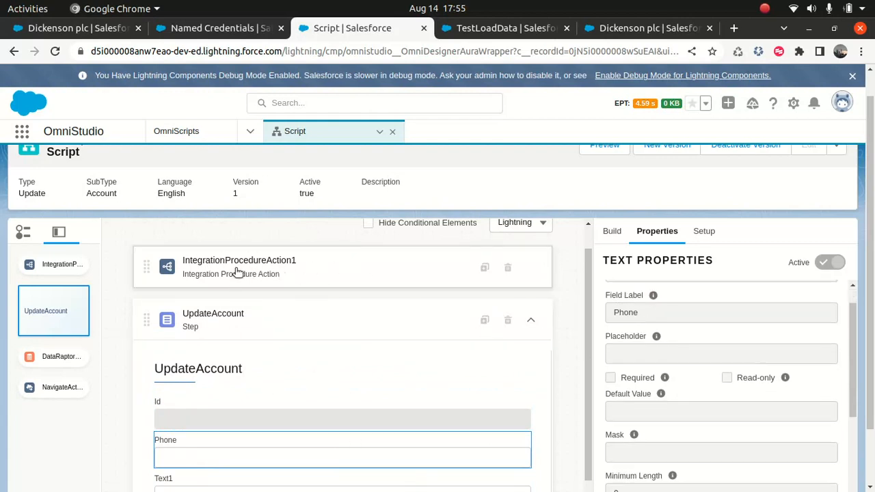
pyautogui.scroll(-5, 608, 346)
pyautogui.scroll(3, 651, 433)
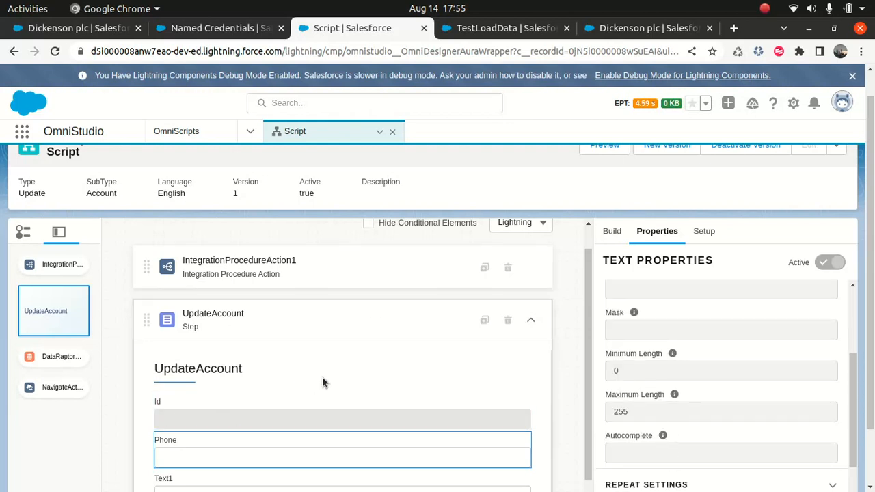
# - Check which integration procedure IntegrationProcedureAction1 uses, and display the Phone field's properties again
pyautogui.click(259, 266)
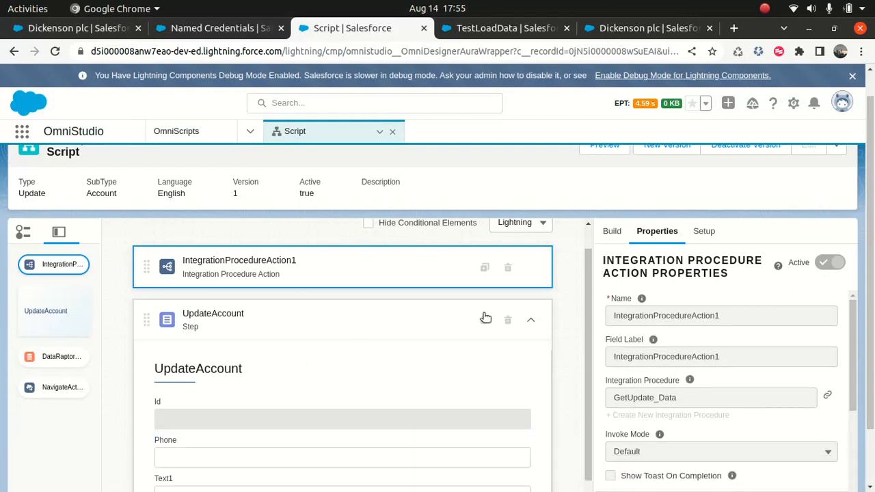
pyautogui.click(198, 446)
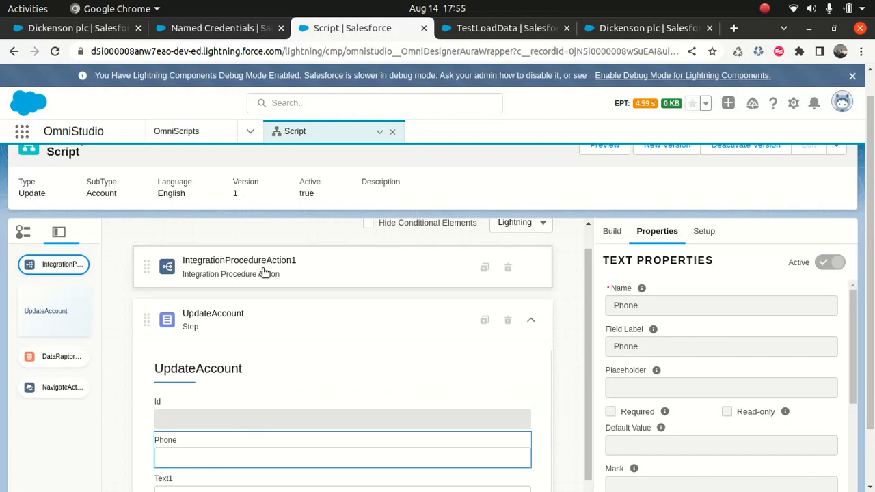
pyautogui.scroll(-1, 283, 296)
pyautogui.scroll(1, 284, 297)
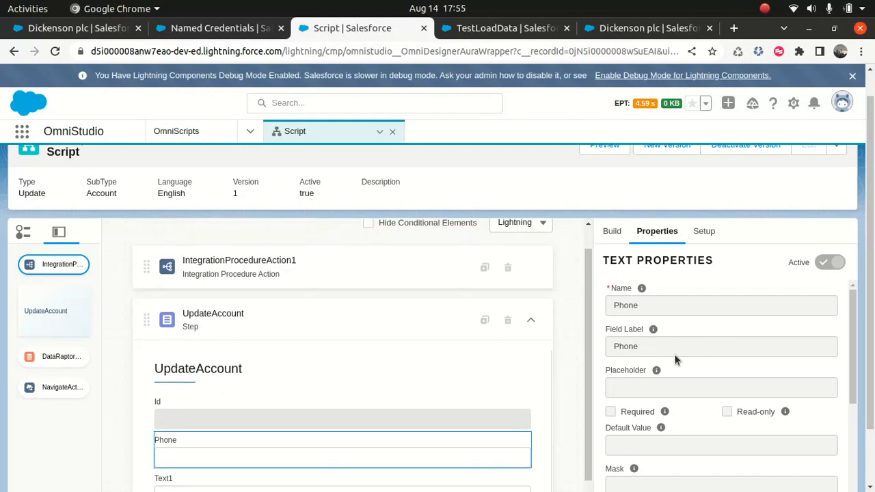
pyautogui.scroll(-1, 228, 418)
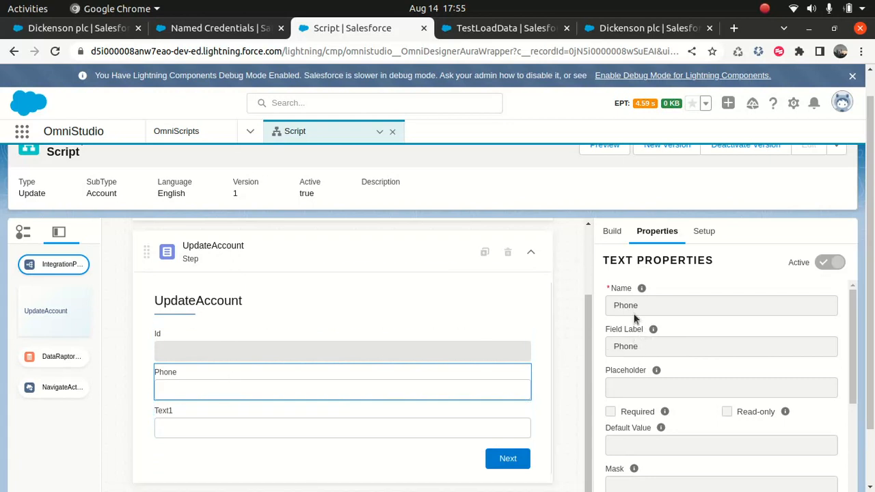
# - Examine the name and field label of the Text1 field in the UpdateAccount step
pyautogui.click(305, 428)
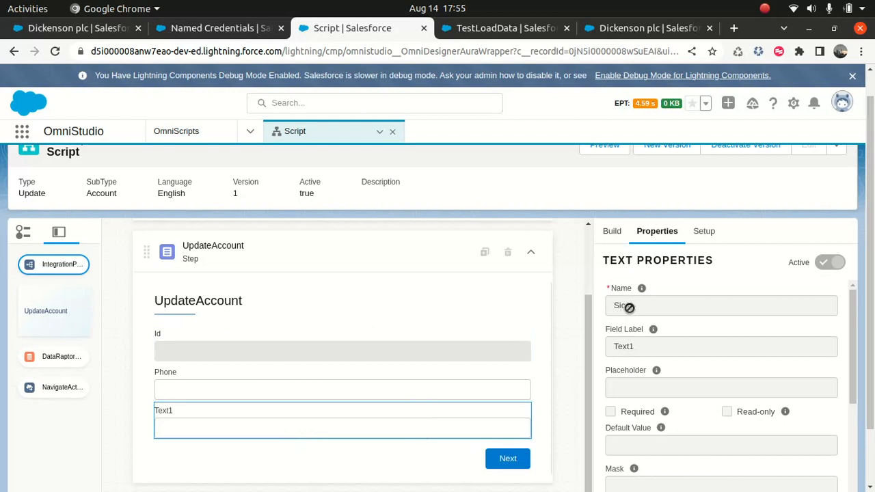
pyautogui.scroll(3, 329, 312)
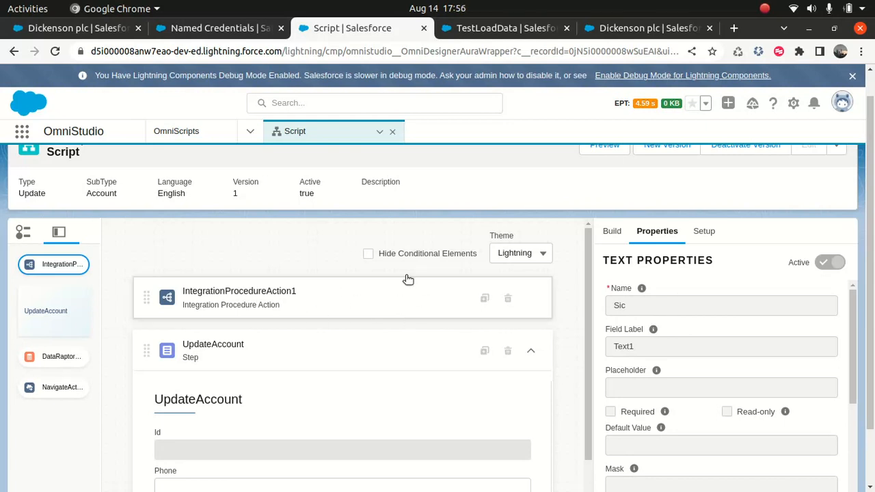
pyautogui.scroll(-1, 681, 282)
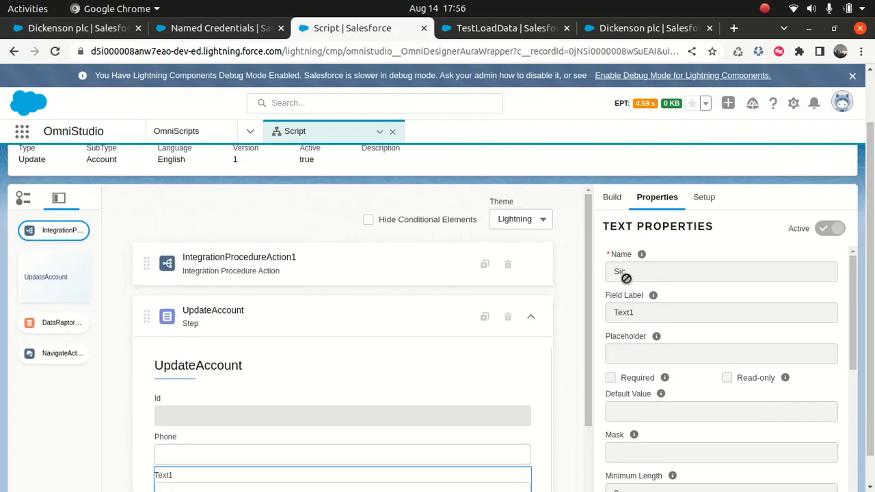
pyautogui.scroll(-2, 260, 458)
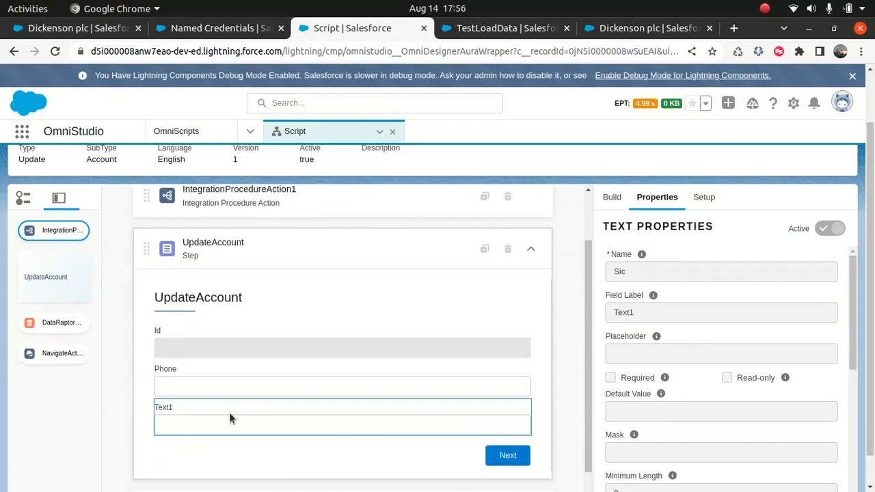
pyautogui.scroll(2, 231, 416)
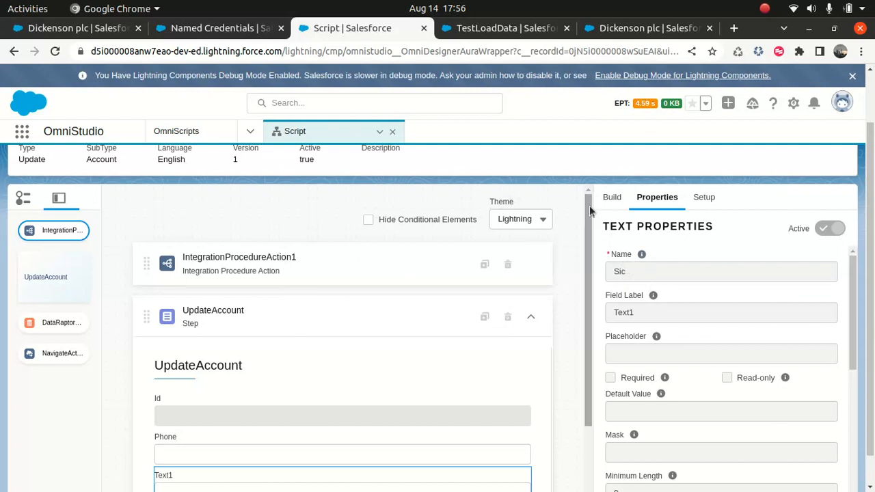
# - Switch to the text editor, add three blank lines at the end of the JSON, and return to the Script OmniScript
pyautogui.moveTo(577, 479)
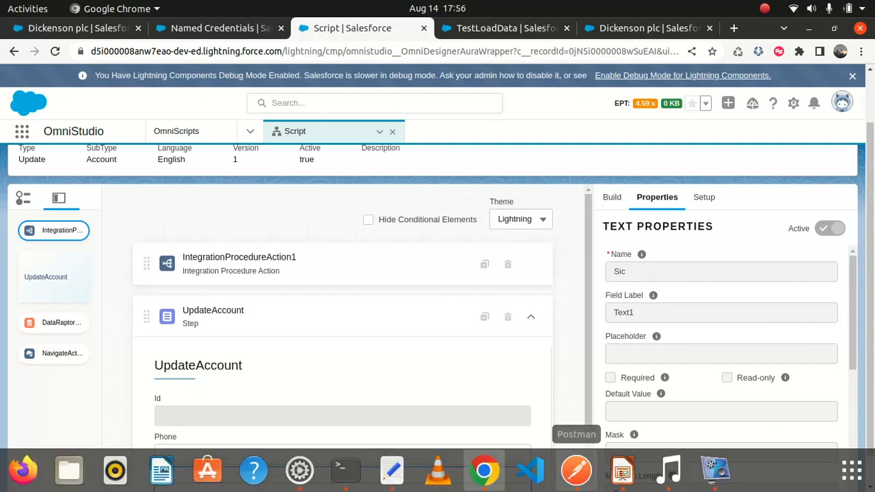
pyautogui.click(393, 472)
pyautogui.click(110, 296)
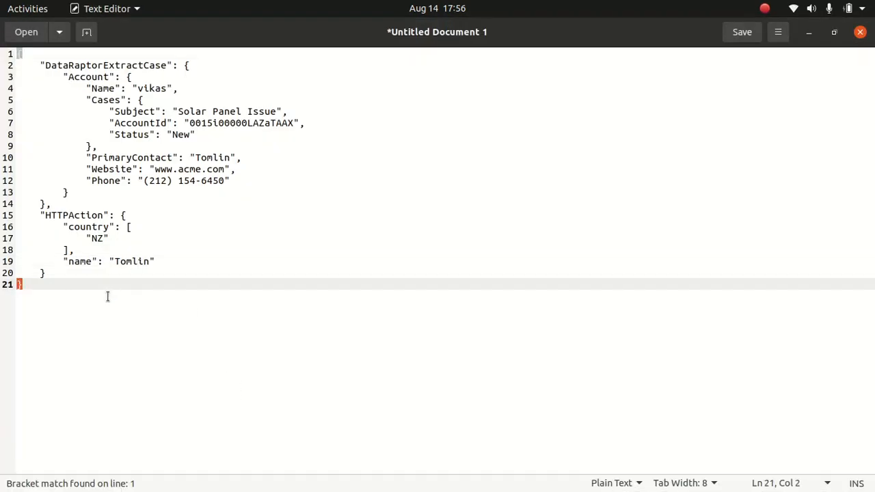
pyautogui.press('Return')
pyautogui.press('Return')
pyautogui.press('Return')
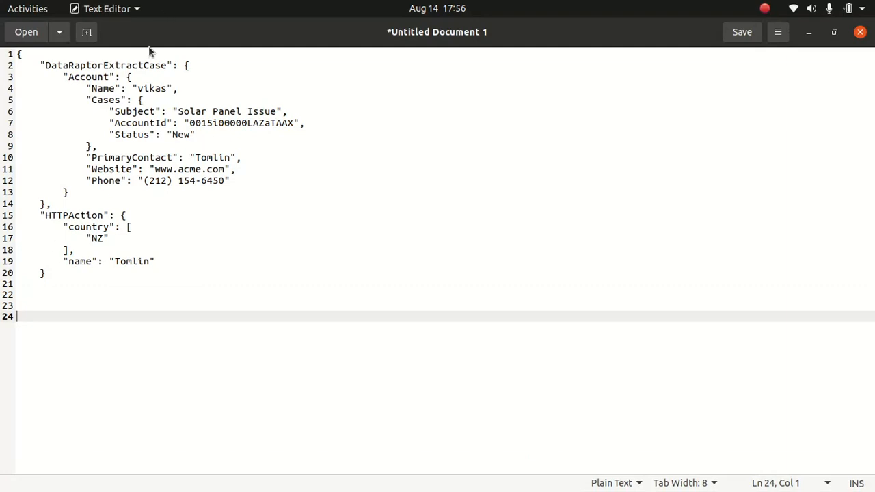
pyautogui.moveTo(20, 56); pyautogui.dragTo(105, 293)
pyautogui.click(210, 364)
pyautogui.click(811, 34)
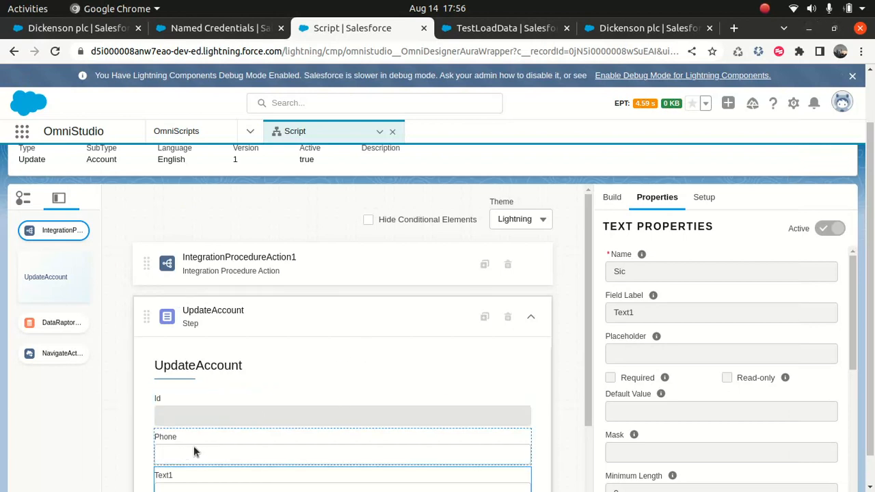
# - Highlight the Phone key under Account in the text editor's JSON, and return to the browser
pyautogui.click(808, 28)
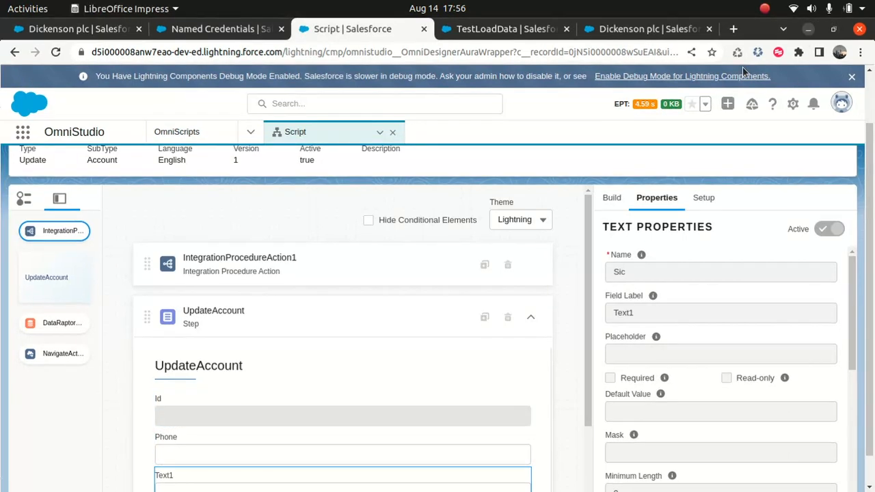
pyautogui.moveTo(685, 432)
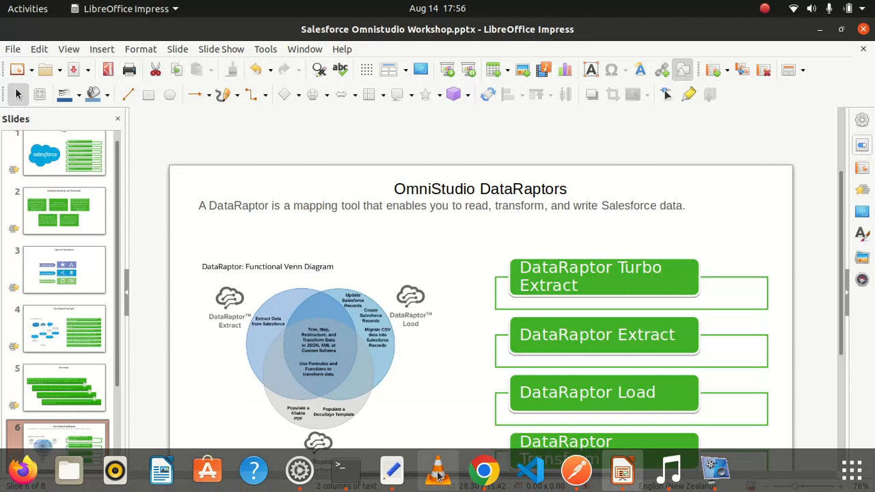
pyautogui.click(391, 470)
pyautogui.click(107, 181)
pyautogui.doubleClick(107, 180)
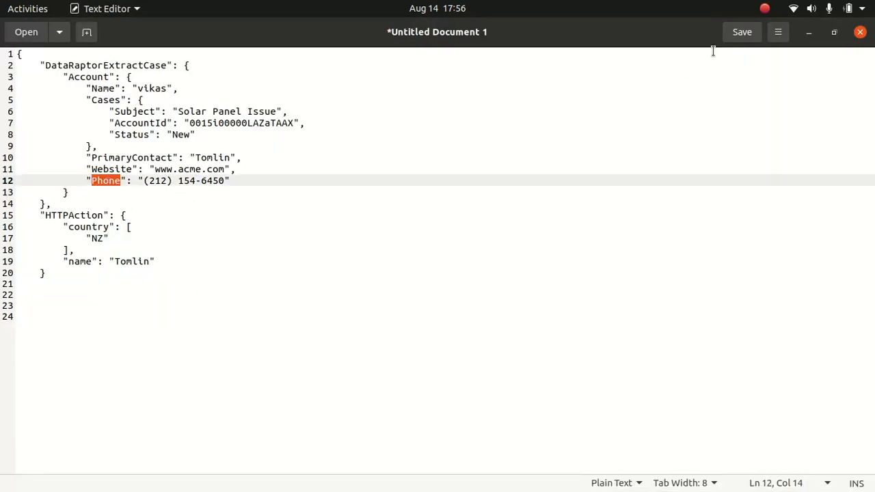
pyautogui.click(809, 32)
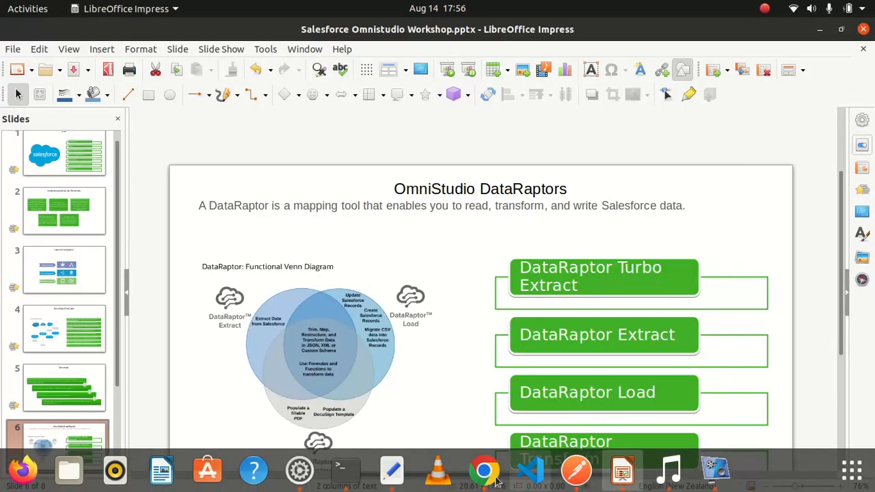
pyautogui.click(494, 479)
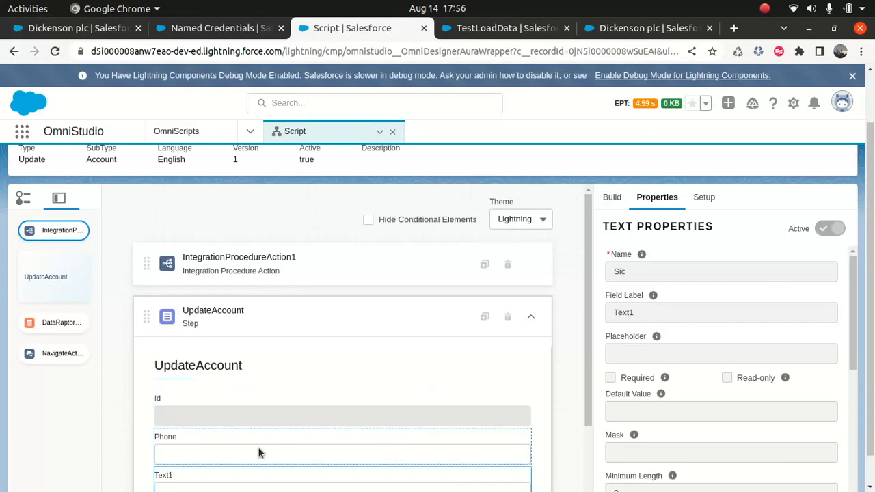
# - Compare the Phone field's name in the UpdateAccount step with the Phone key in the text editor's JSON
pyautogui.click(258, 458)
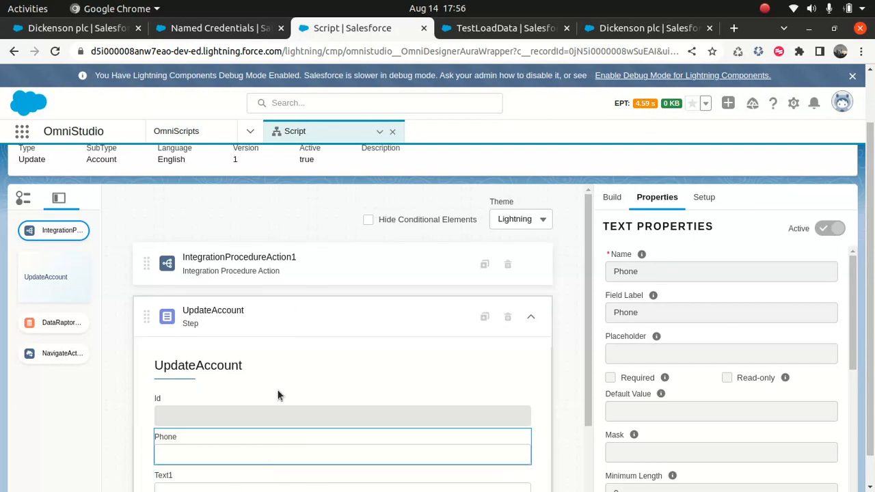
pyautogui.click(398, 479)
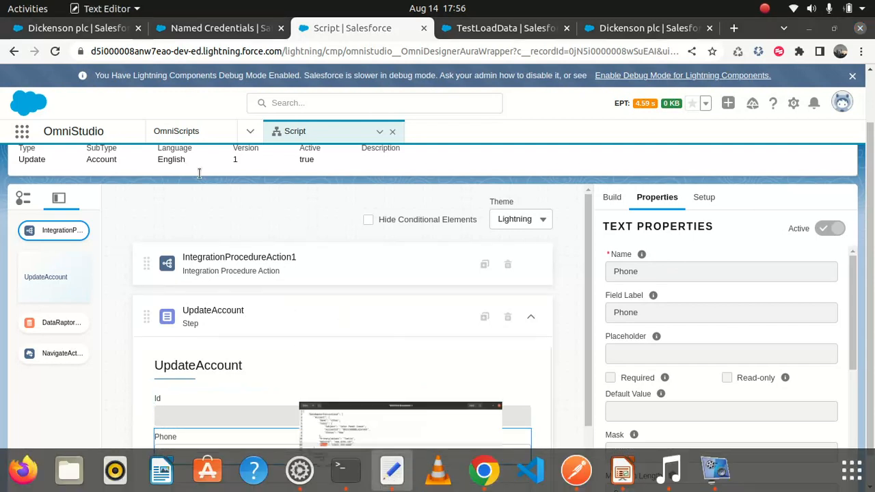
pyautogui.doubleClick(111, 181)
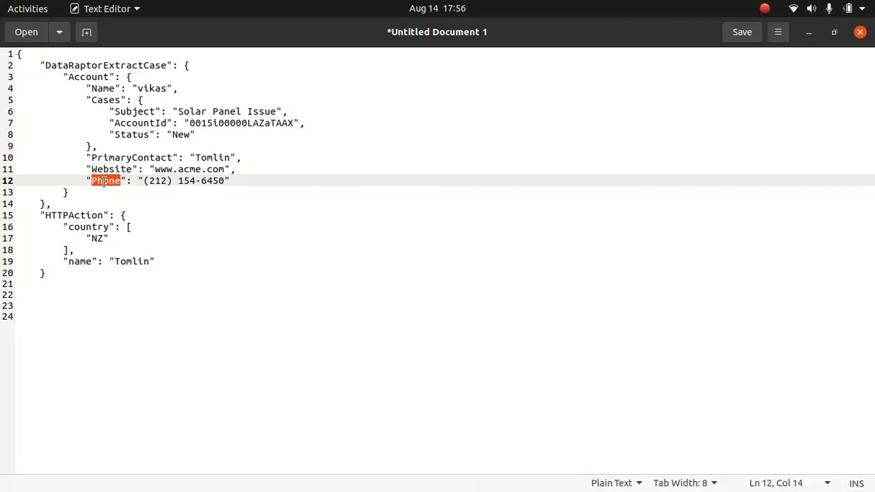
pyautogui.click(809, 32)
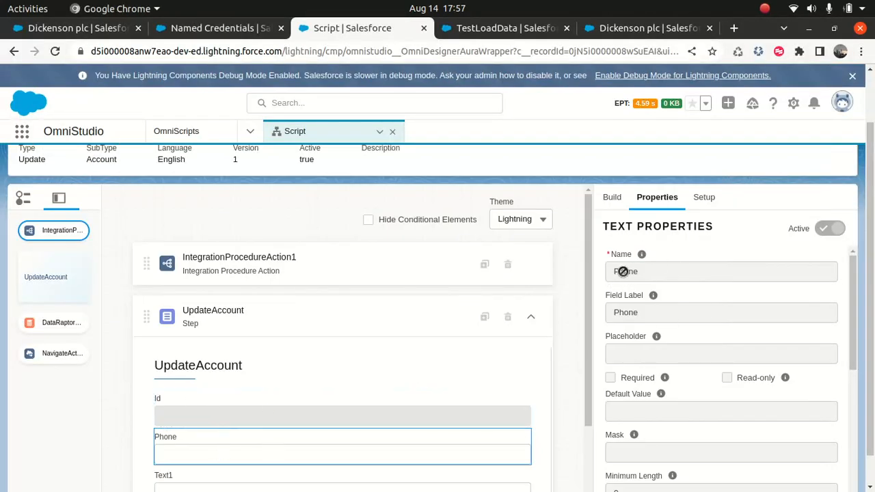
# - Look over the Script OmniScript's elements from IntegrationProcedureAction1 down to NavigateAction1
pyautogui.scroll(-1, 529, 305)
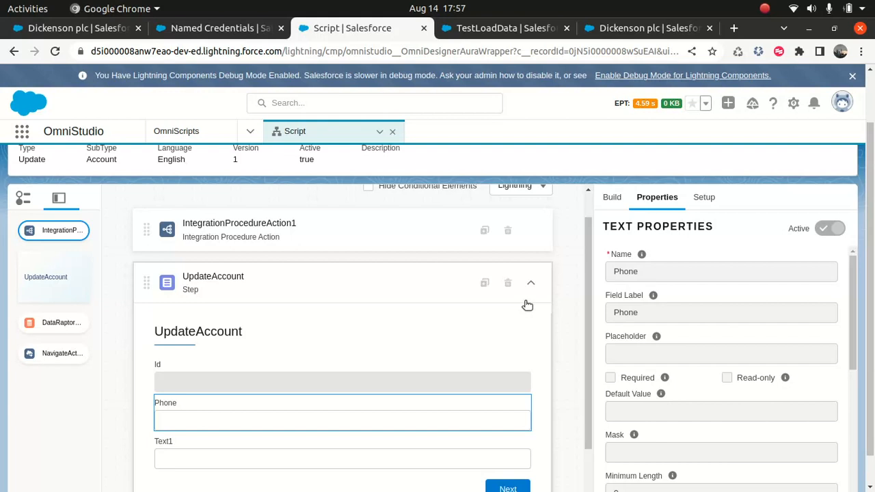
pyautogui.scroll(-4, 472, 325)
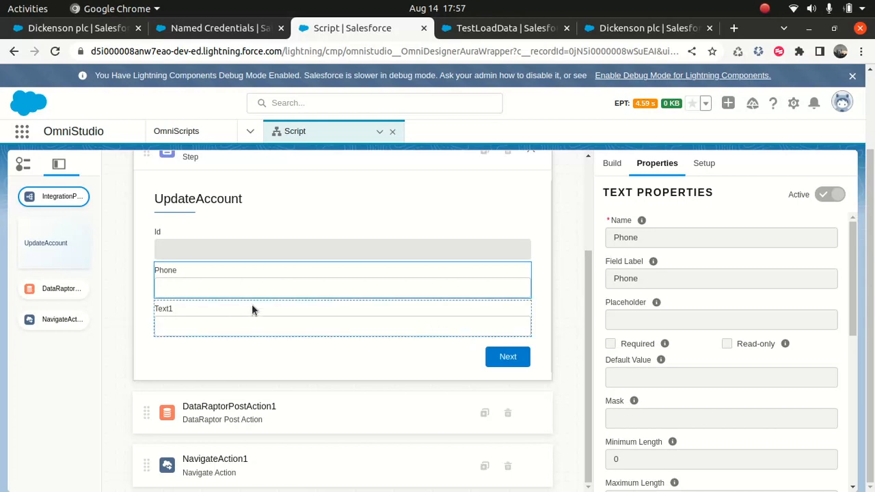
pyautogui.scroll(4, 293, 438)
pyautogui.scroll(3, 295, 426)
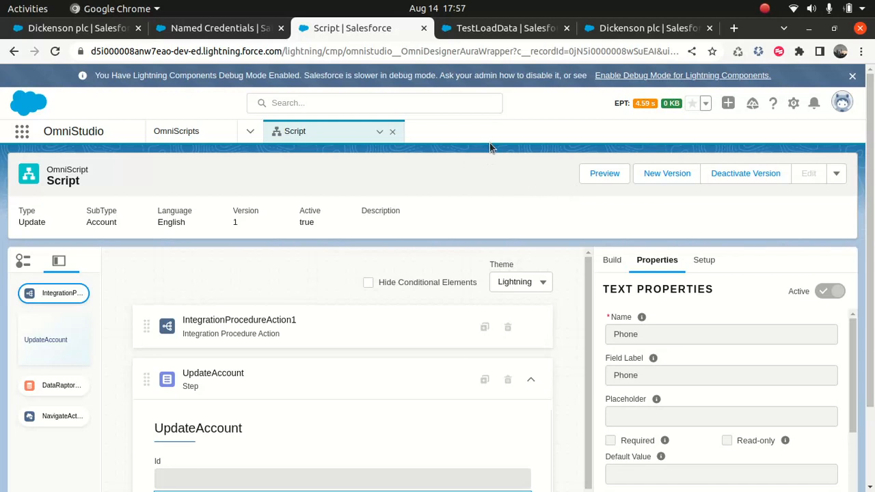
pyautogui.scroll(-5, 489, 279)
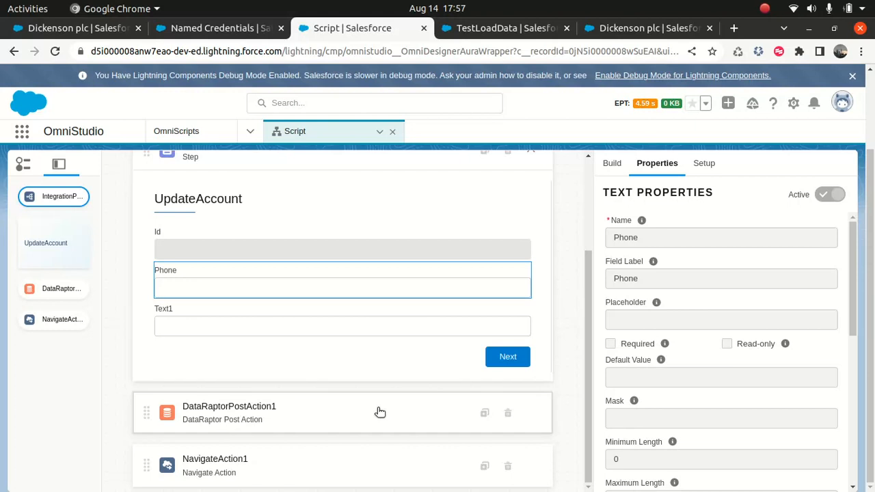
pyautogui.scroll(5, 395, 221)
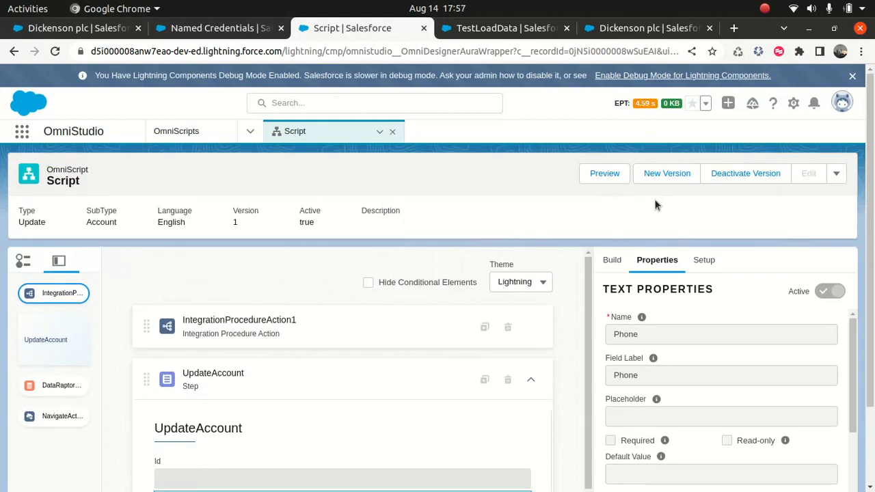
pyautogui.scroll(-5, 455, 301)
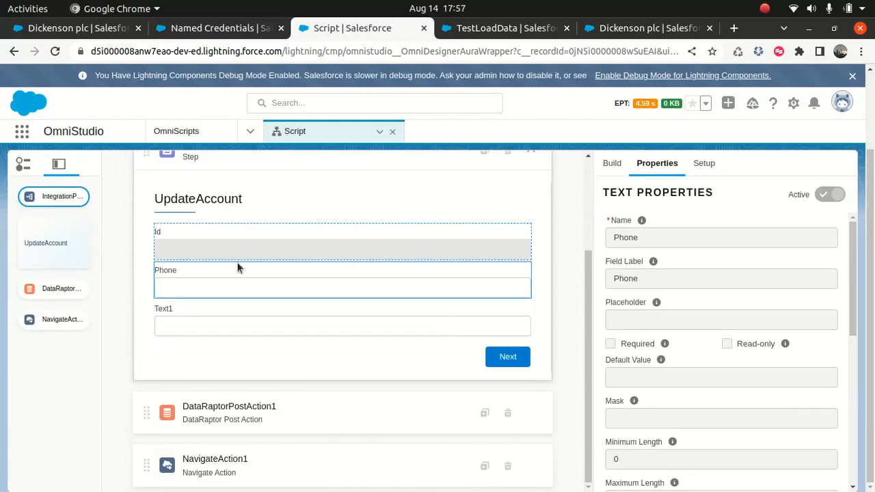
# - Preview the Script OmniScript and examine the UpdateAccount step's fields beside the Data JSON
pyautogui.scroll(3, 395, 257)
pyautogui.scroll(-3, 423, 216)
pyautogui.scroll(2, 616, 198)
pyautogui.click(603, 173)
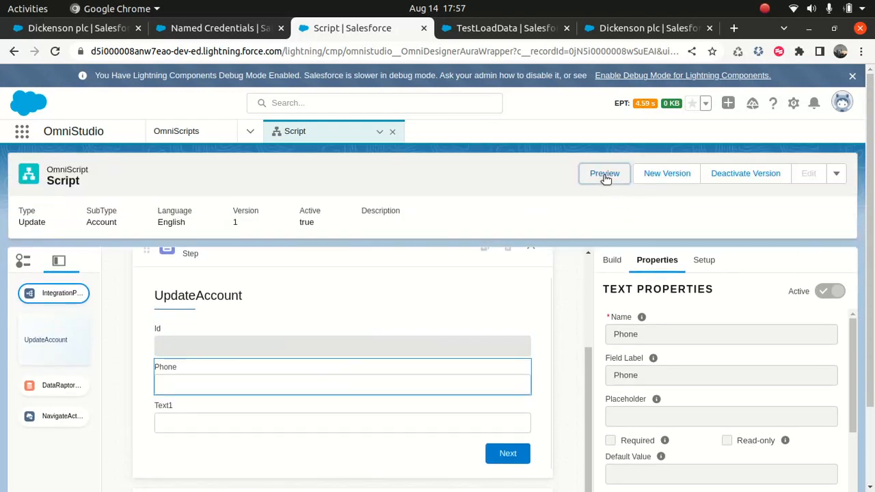
pyautogui.scroll(-1, 201, 297)
pyautogui.scroll(-1, 191, 301)
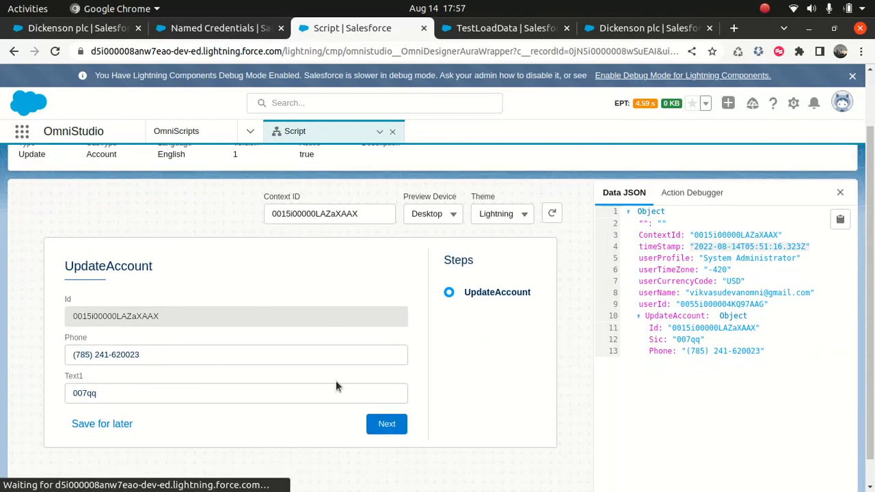
pyautogui.scroll(-1, 336, 387)
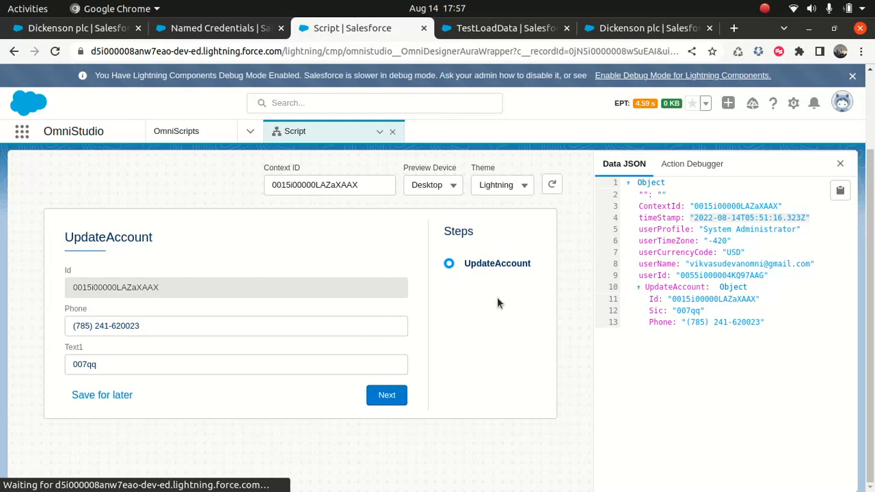
pyautogui.scroll(3, 497, 303)
pyautogui.scroll(-3, 278, 308)
pyautogui.scroll(3, 440, 303)
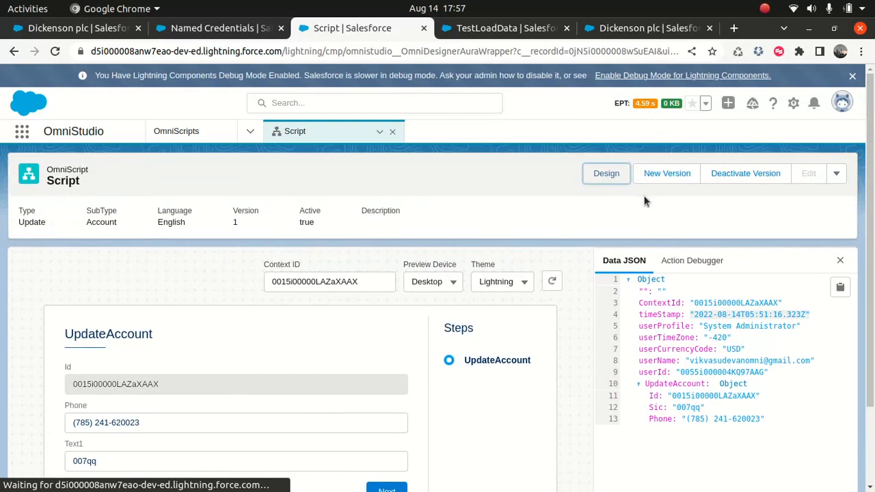
# - Leave the preview and return to the design view of the Script OmniScript around the UpdateAccount step
pyautogui.click(604, 174)
pyautogui.scroll(-1, 373, 305)
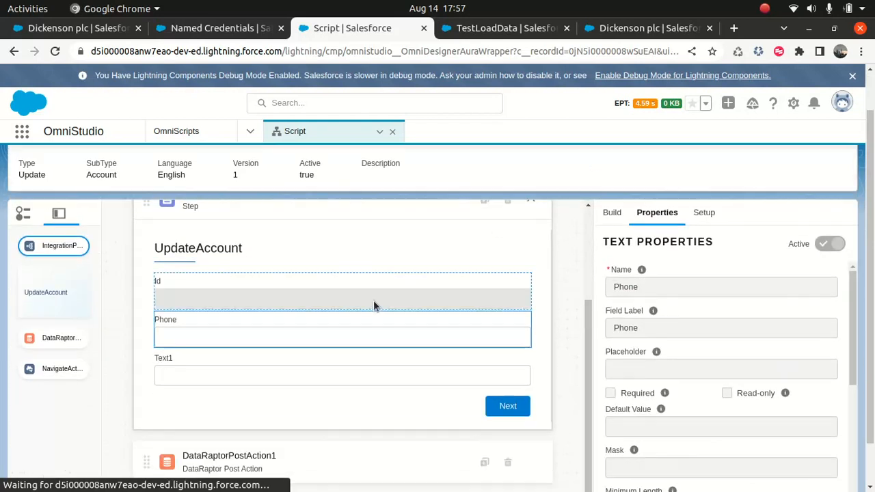
pyautogui.scroll(-1, 374, 305)
pyautogui.scroll(2, 189, 238)
pyautogui.scroll(2, 664, 242)
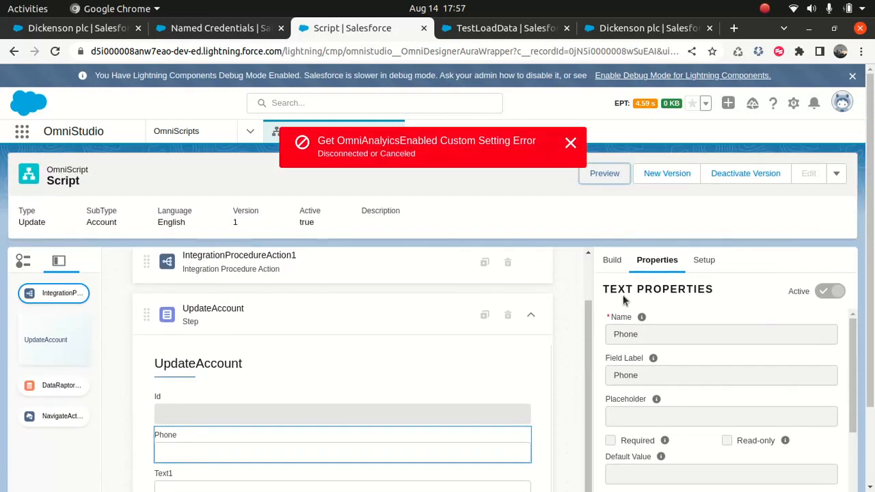
# - Search the available OmniScript elements for "ste", shorten the search to "s", and look through the list down to the Step element
pyautogui.click(613, 259)
pyautogui.click(637, 292)
pyautogui.write('s')
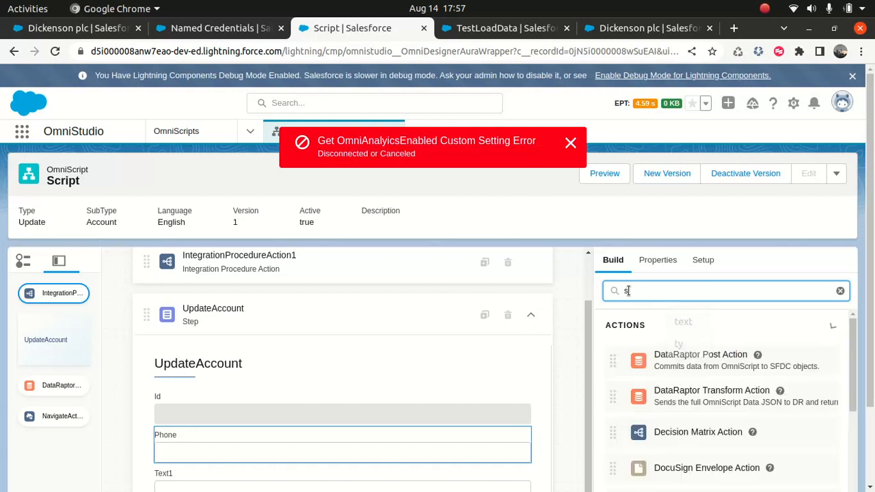
pyautogui.write('te')
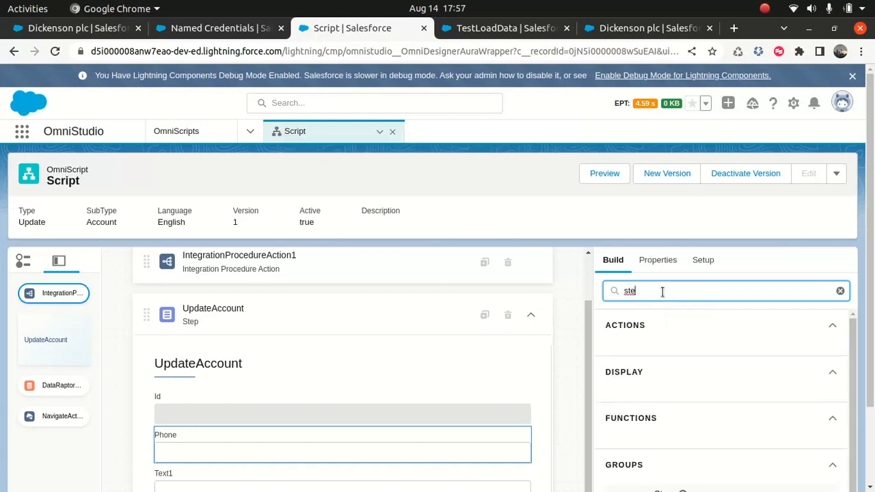
pyautogui.press('BackSpace')
pyautogui.press('BackSpace')
pyautogui.scroll(-2, 662, 292)
pyautogui.scroll(-6, 699, 335)
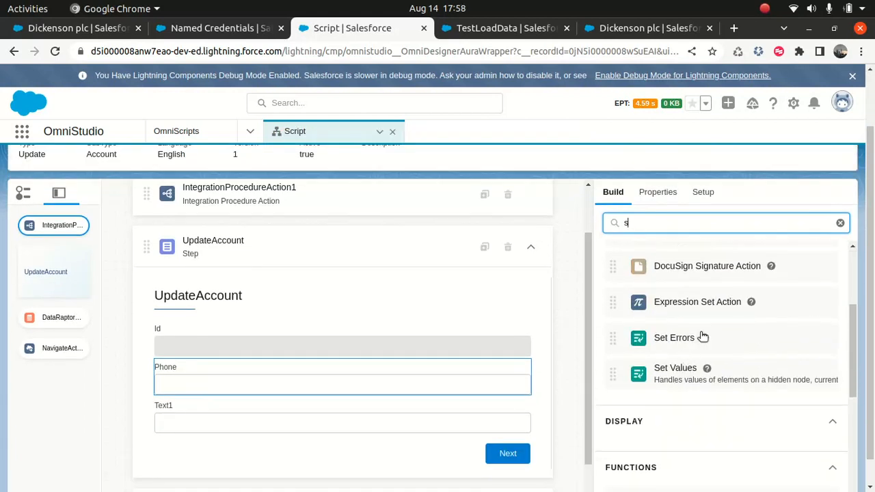
pyautogui.scroll(-2, 696, 338)
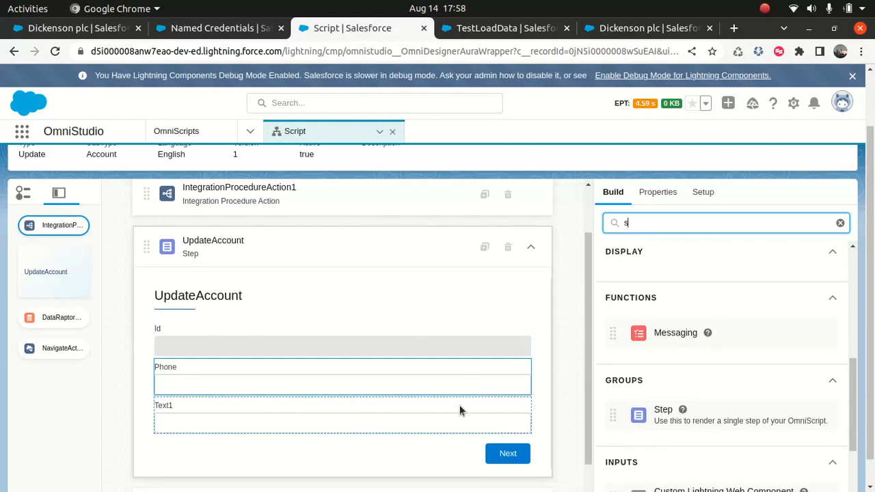
pyautogui.scroll(2, 447, 282)
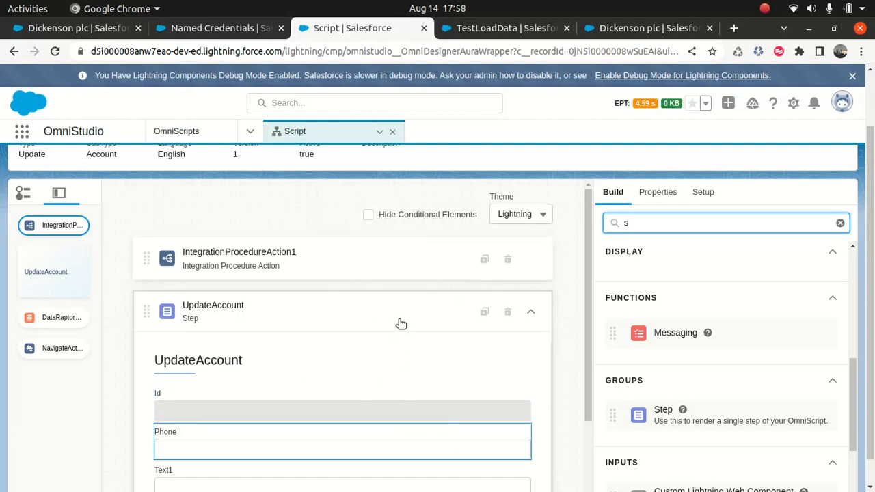
pyautogui.scroll(-1, 322, 336)
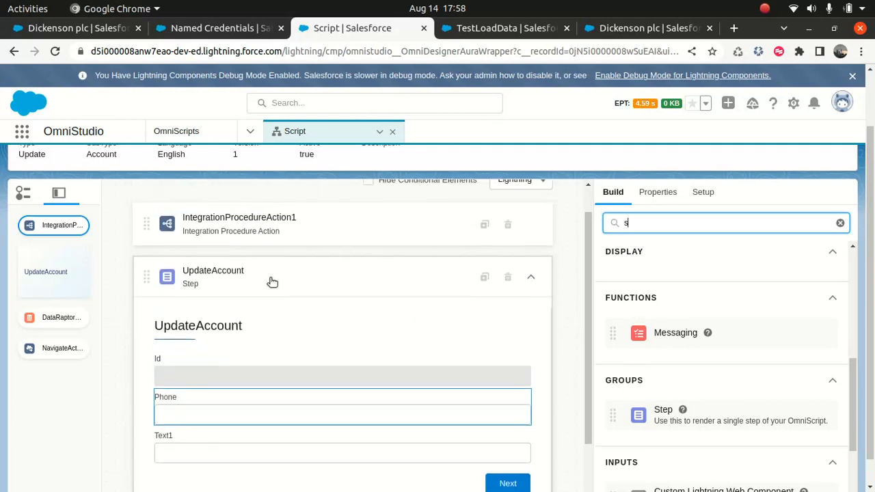
# - Select the UpdateAccount step, expand its Conditional View properties, and compare them with the step's place among the other elements
pyautogui.click(257, 277)
pyautogui.scroll(-5, 686, 336)
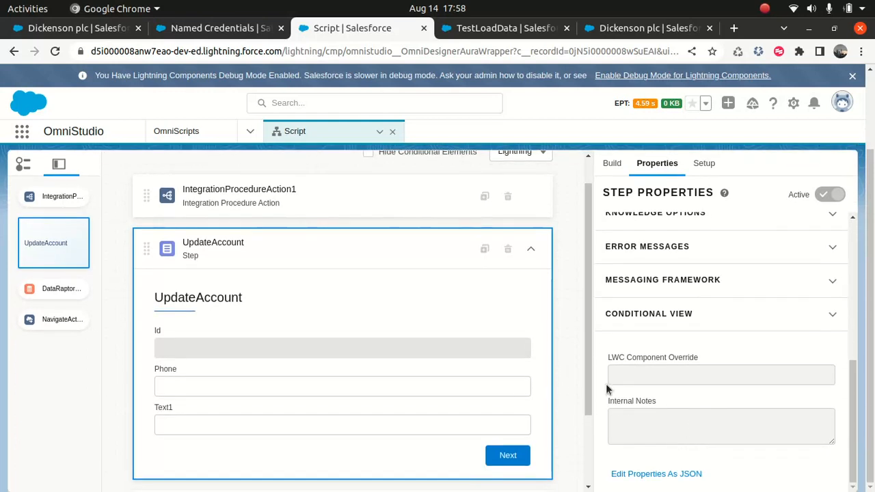
pyautogui.click(649, 317)
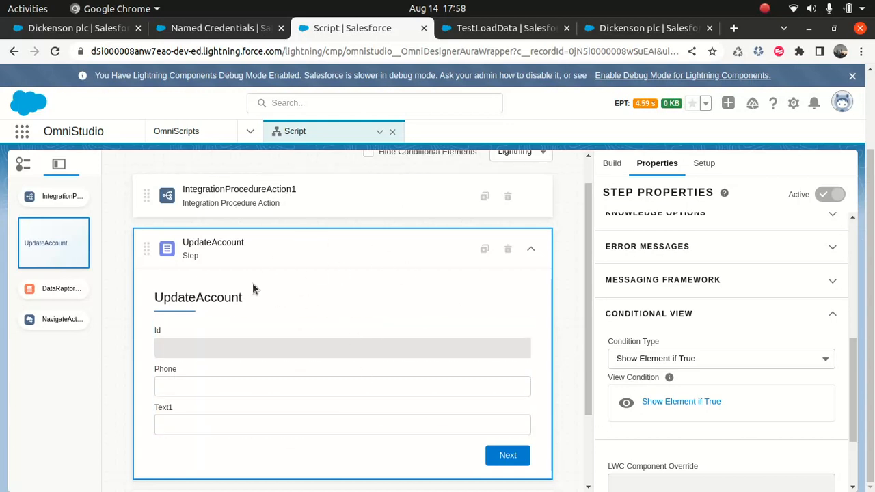
pyautogui.scroll(-3, 299, 411)
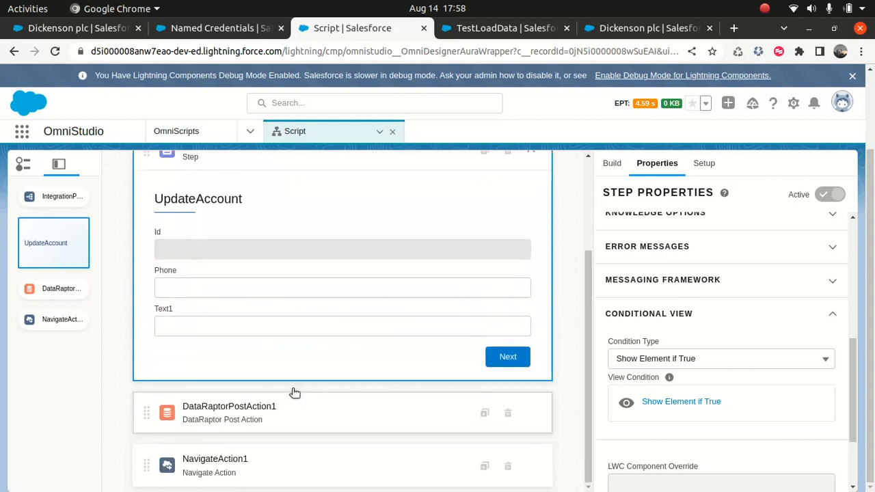
pyautogui.scroll(4, 345, 315)
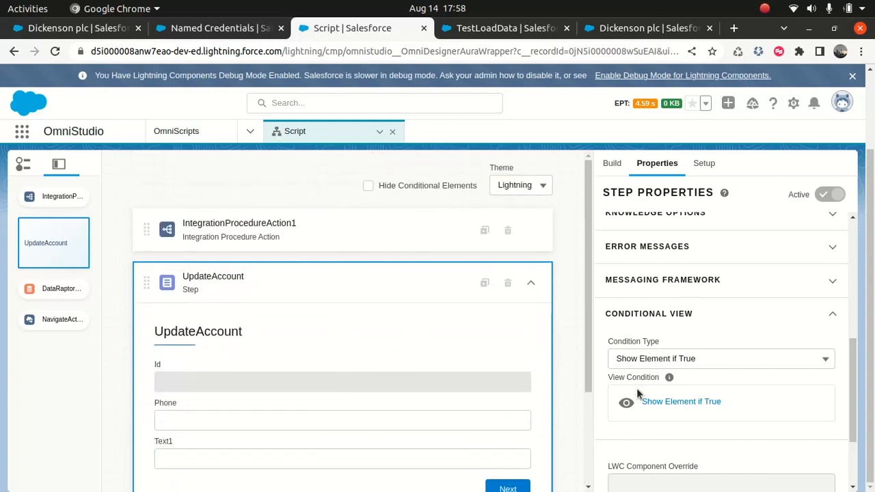
pyautogui.scroll(1, 279, 304)
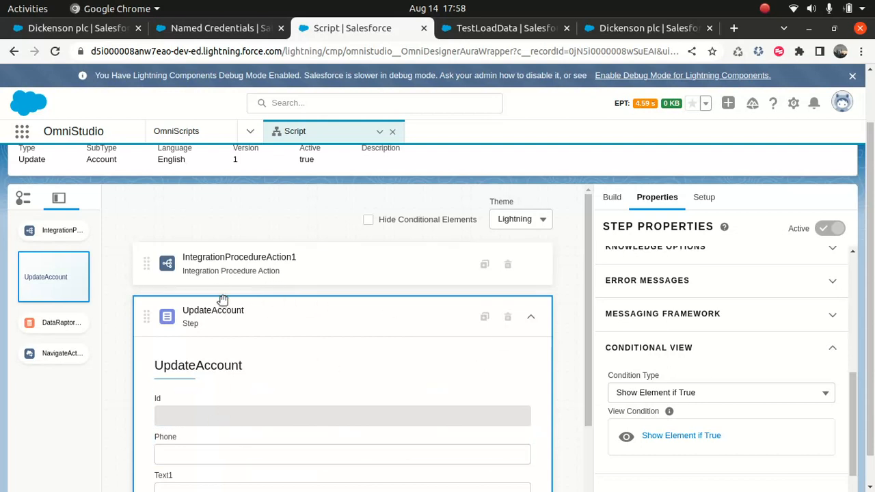
pyautogui.scroll(-4, 261, 333)
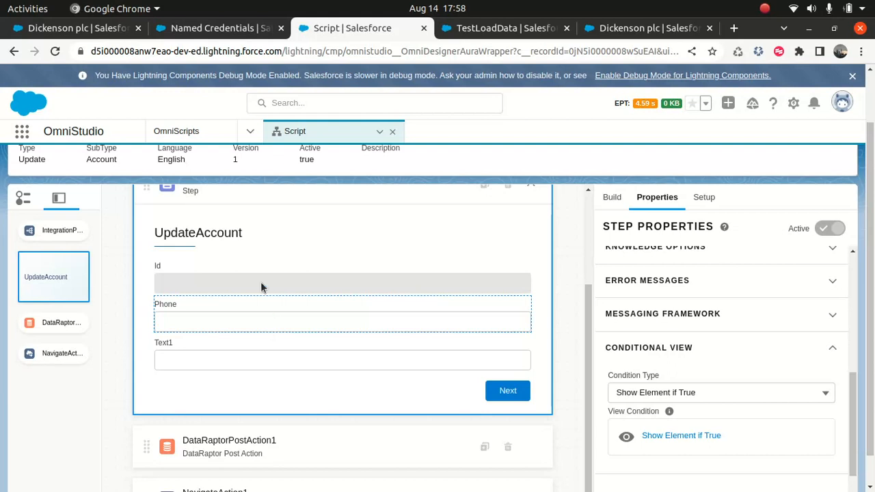
# - Review the order of the Script OmniScript's elements and UpdateAccount's step properties, and switch to the Dickenson plc account record
pyautogui.click(215, 28)
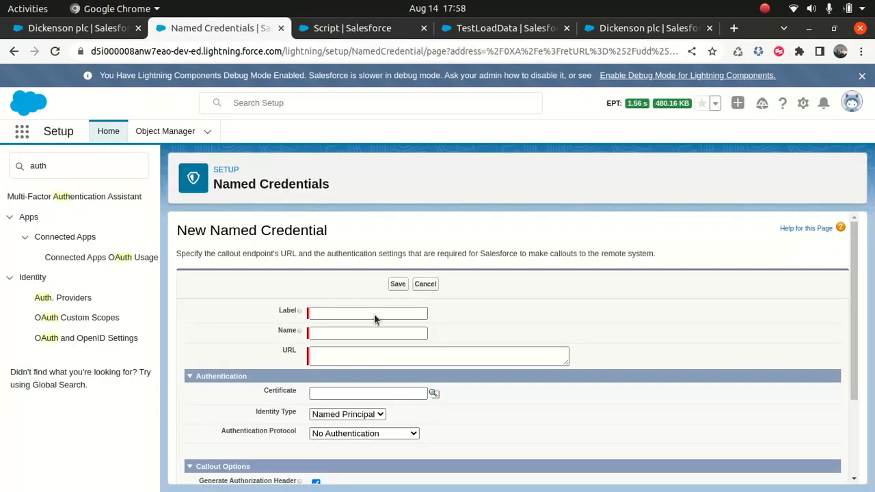
pyautogui.click(308, 28)
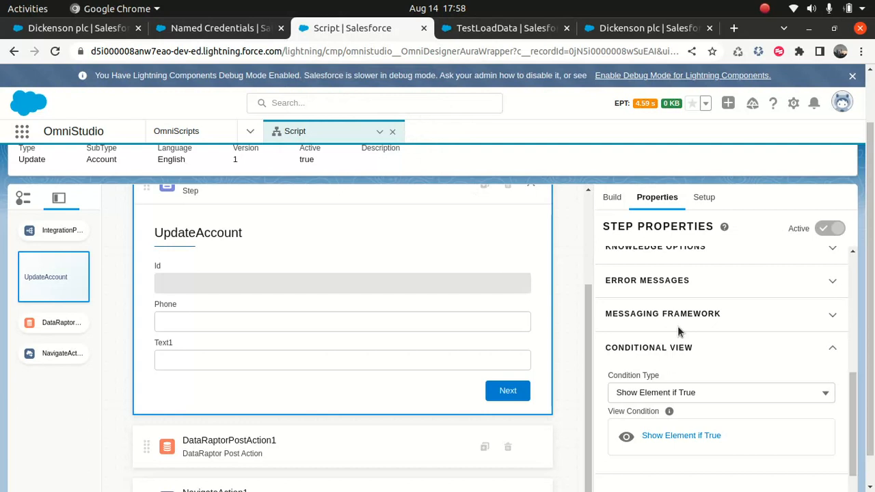
pyautogui.scroll(5, 445, 285)
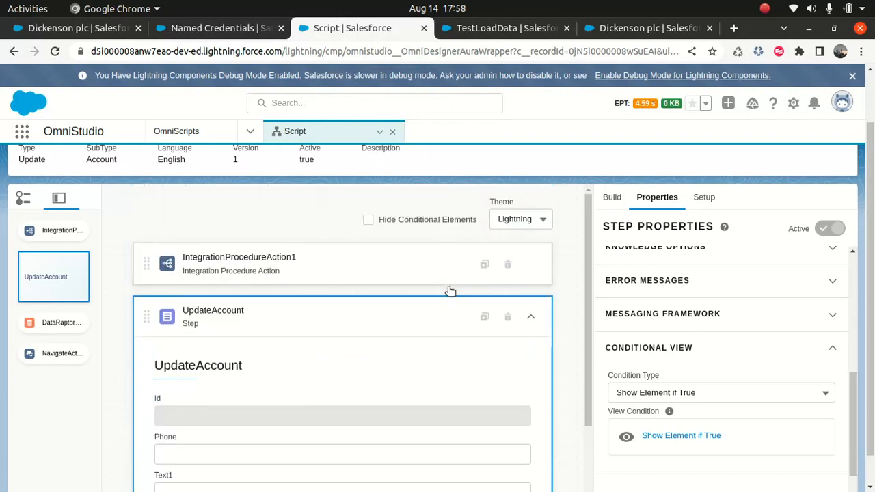
pyautogui.scroll(3, 779, 219)
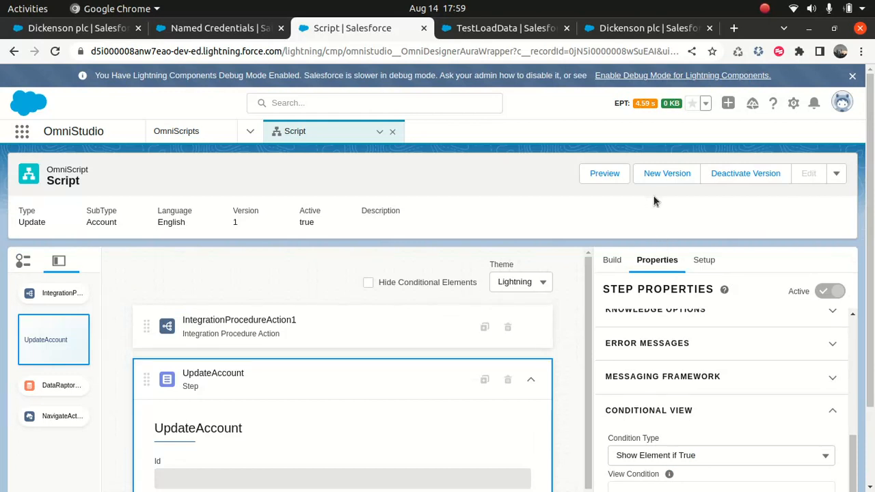
pyautogui.scroll(-5, 342, 328)
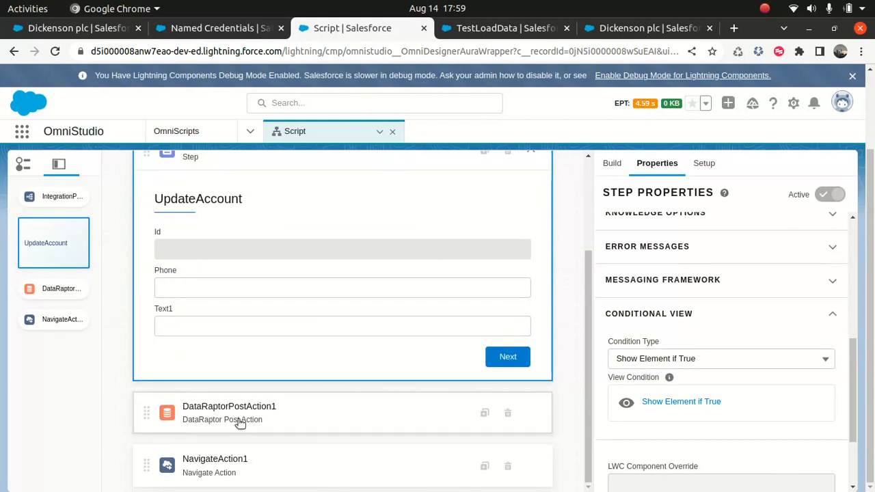
pyautogui.scroll(3, 254, 418)
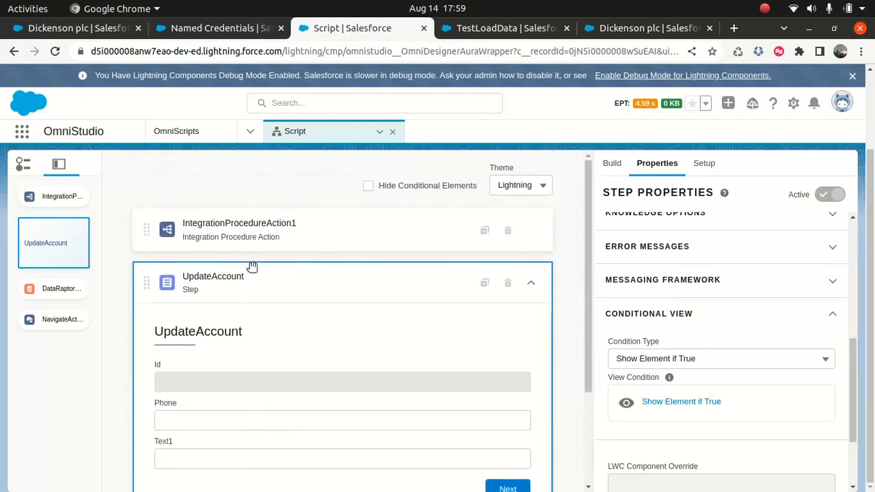
pyautogui.scroll(-3, 251, 266)
pyautogui.scroll(3, 319, 278)
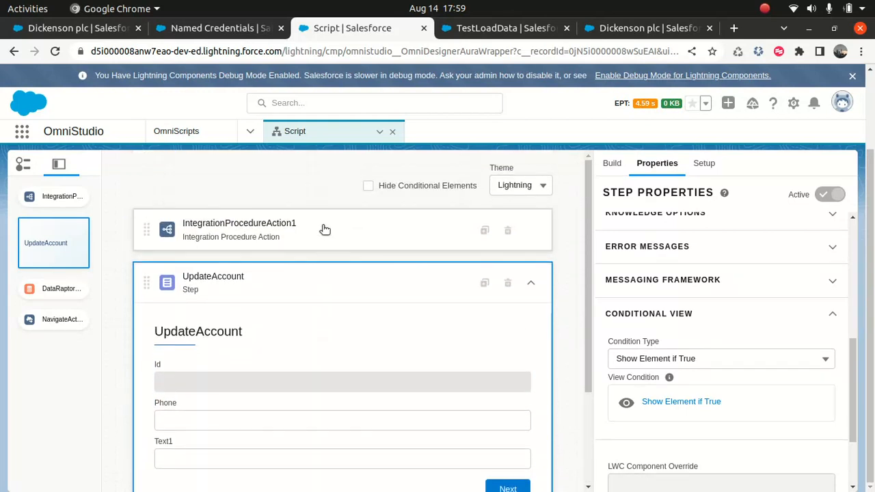
pyautogui.scroll(-3, 324, 255)
pyautogui.scroll(3, 332, 301)
pyautogui.scroll(1, 321, 287)
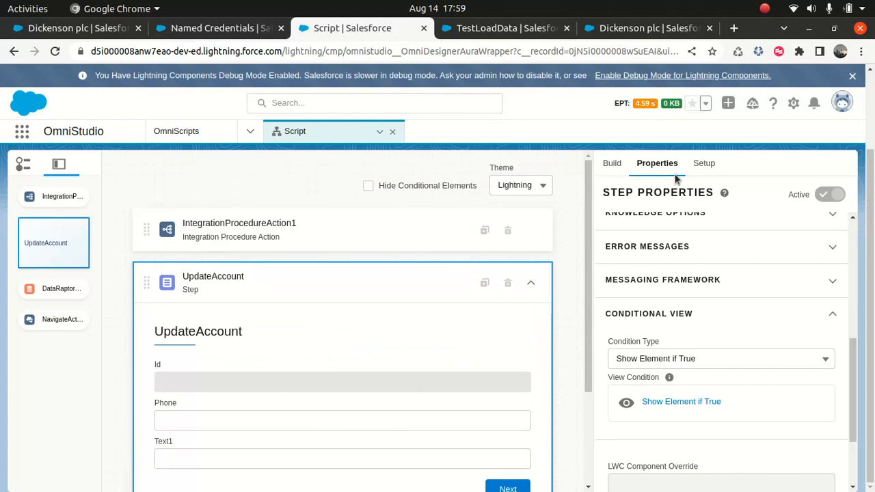
pyautogui.scroll(5, 693, 280)
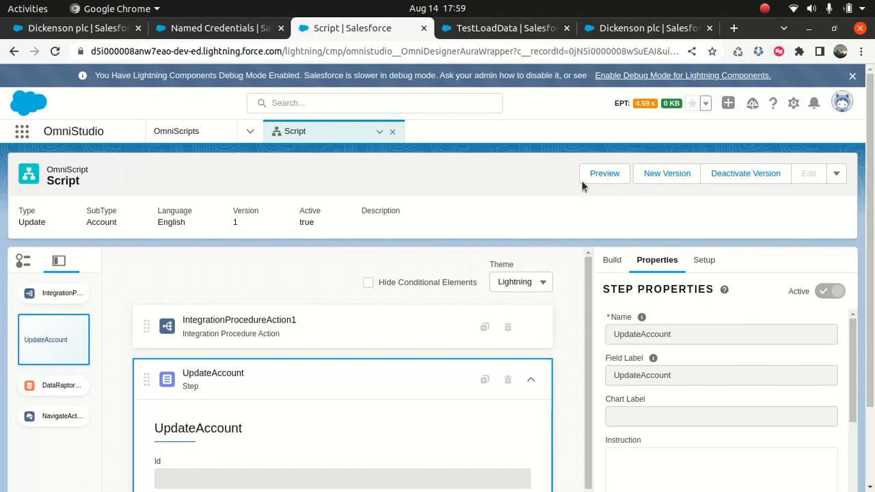
pyautogui.click(635, 29)
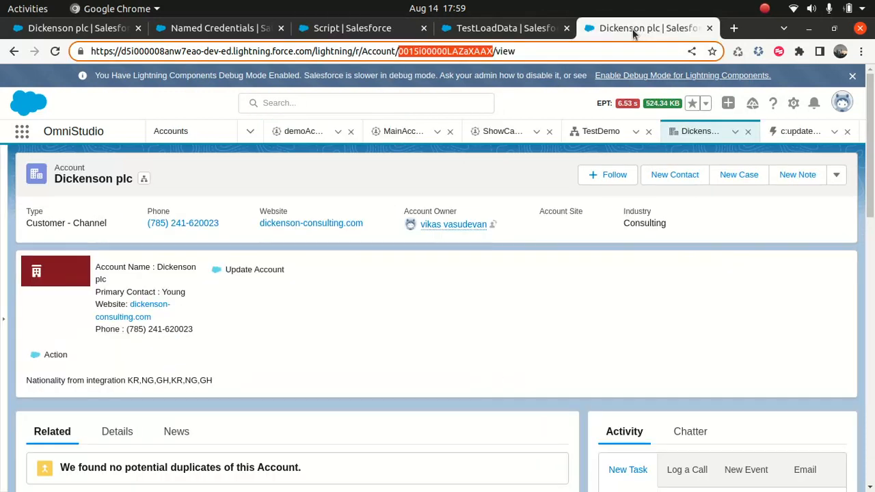